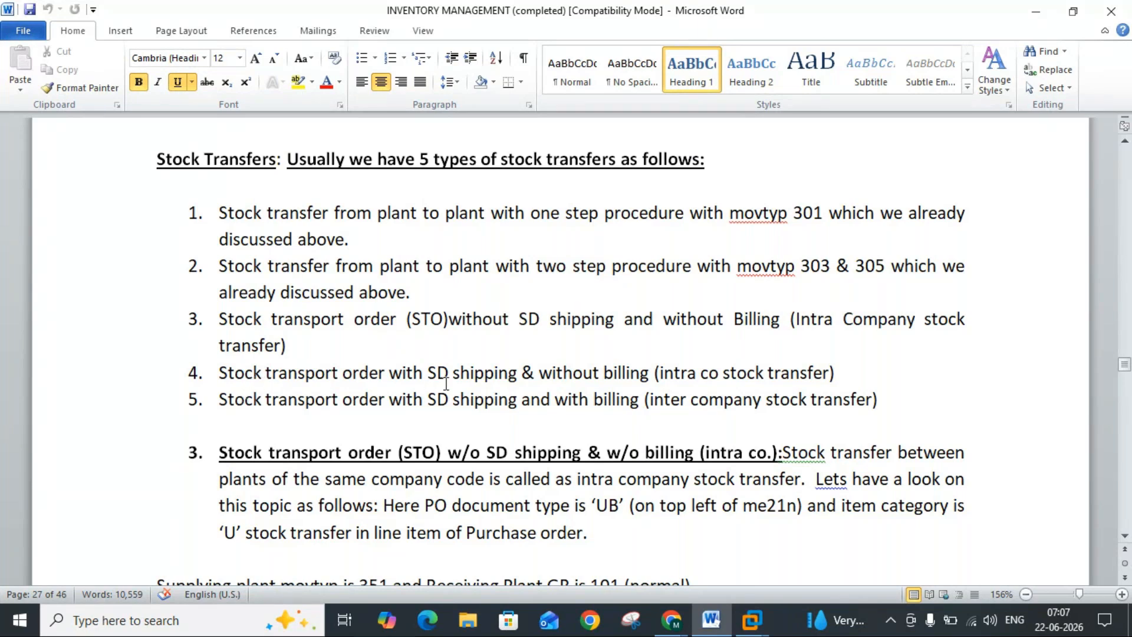
Step: Insert the missing space between "(STO)" and "without" in item 3 of the stock transfer list
click(427, 326)
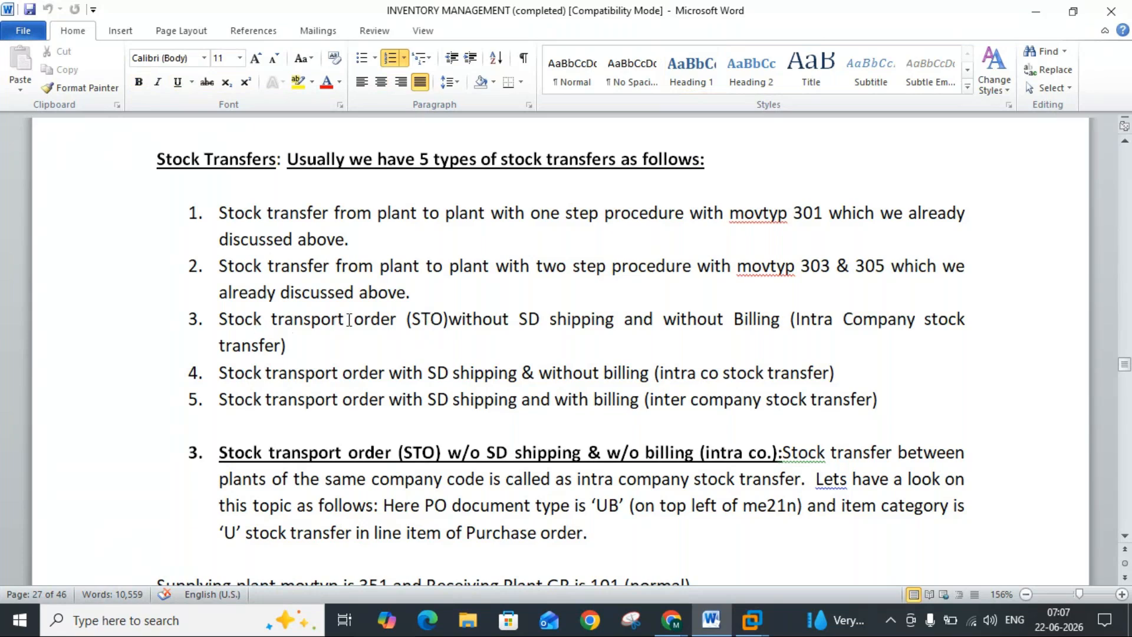
double_click(453, 318)
click(449, 321)
Step: Read through the intra-company stock transport order section down to the Customising IMG Settings
click(1125, 537)
click(1126, 538)
click(1126, 537)
click(1126, 537)
click(1126, 537)
click(1126, 537)
click(1126, 537)
click(1126, 537)
click(1126, 537)
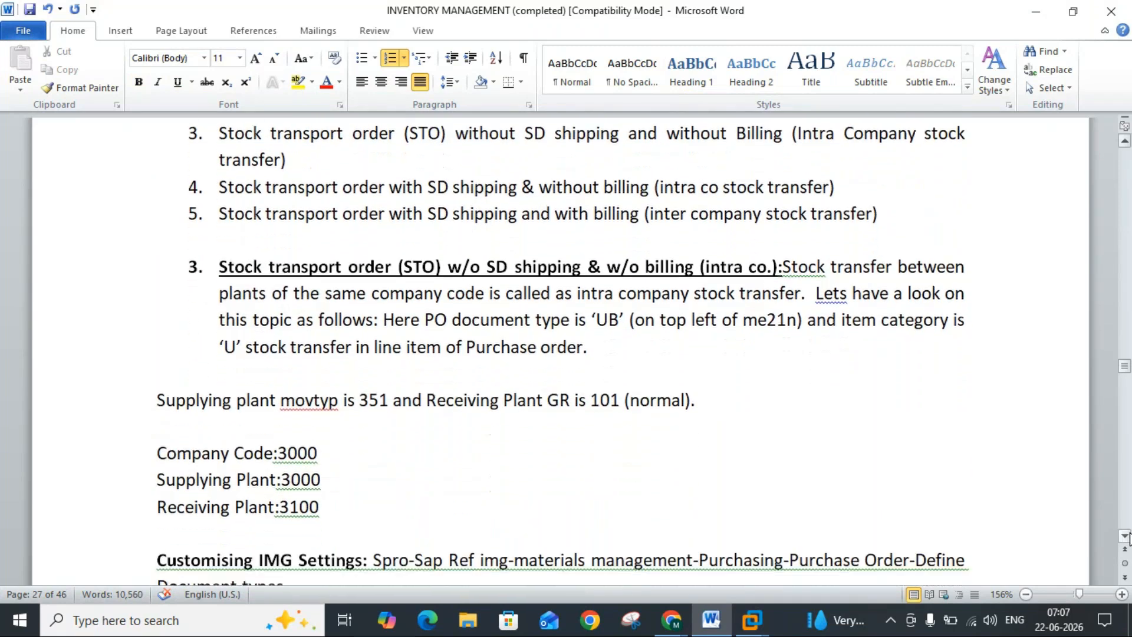
click(1126, 537)
click(1126, 536)
click(1126, 537)
click(1126, 537)
click(1126, 536)
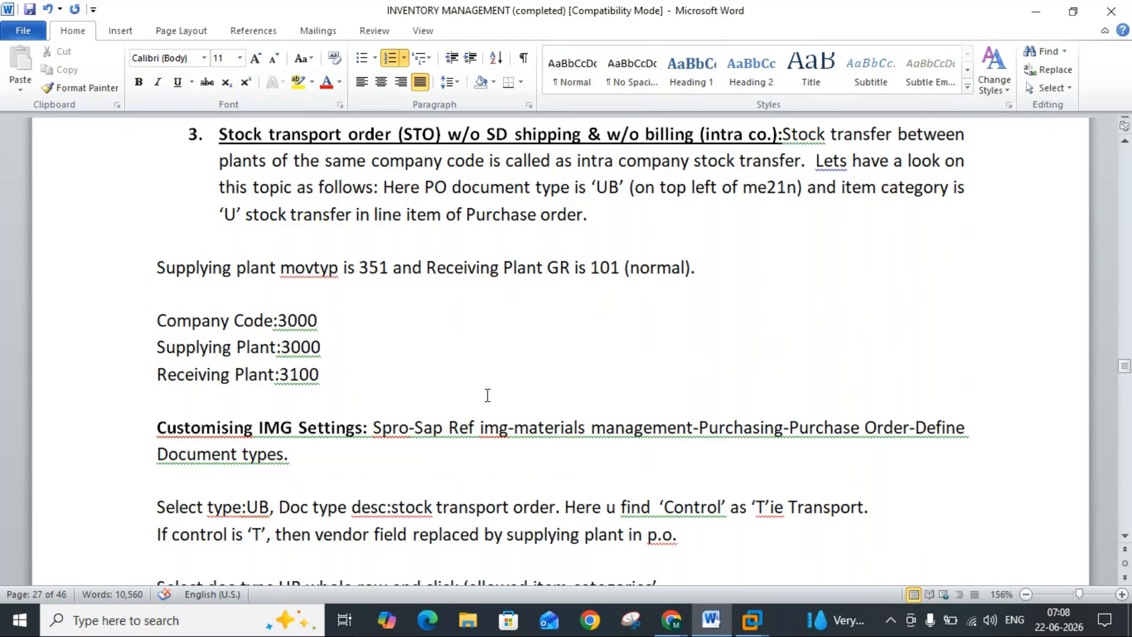
Step: Add the note "Document type will be NB" at the end of item 5, the inter company stock transfer
click(1124, 141)
click(1124, 141)
scroll(1127, 152, up, 3)
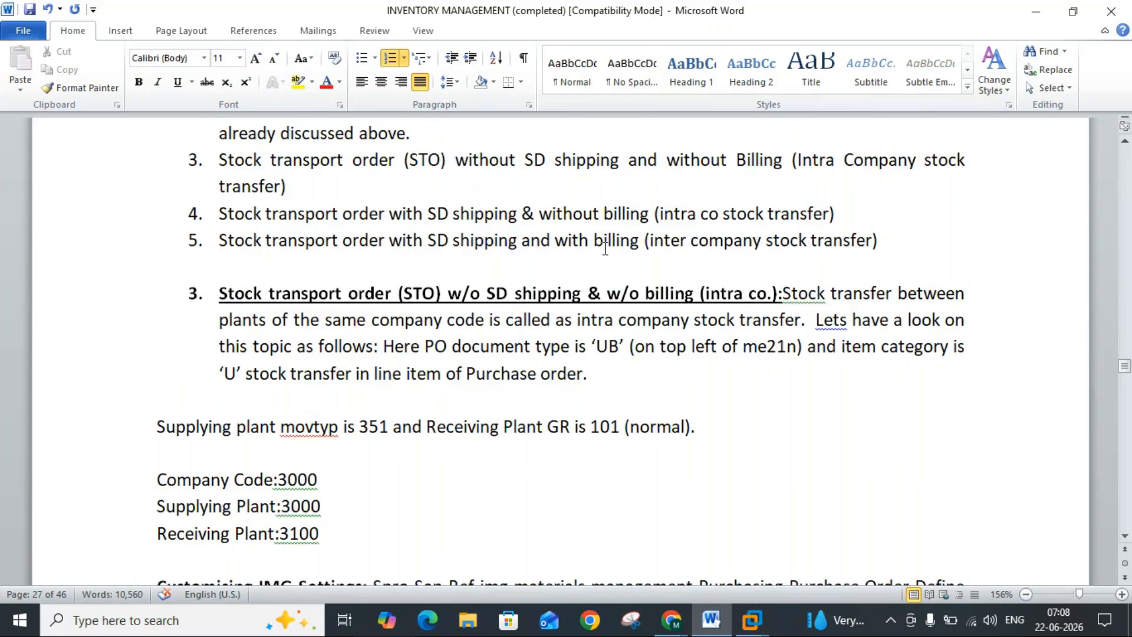
click(885, 244)
text(Docuen)
key(BackSpace)
key(BackSpace)
text(ment type)
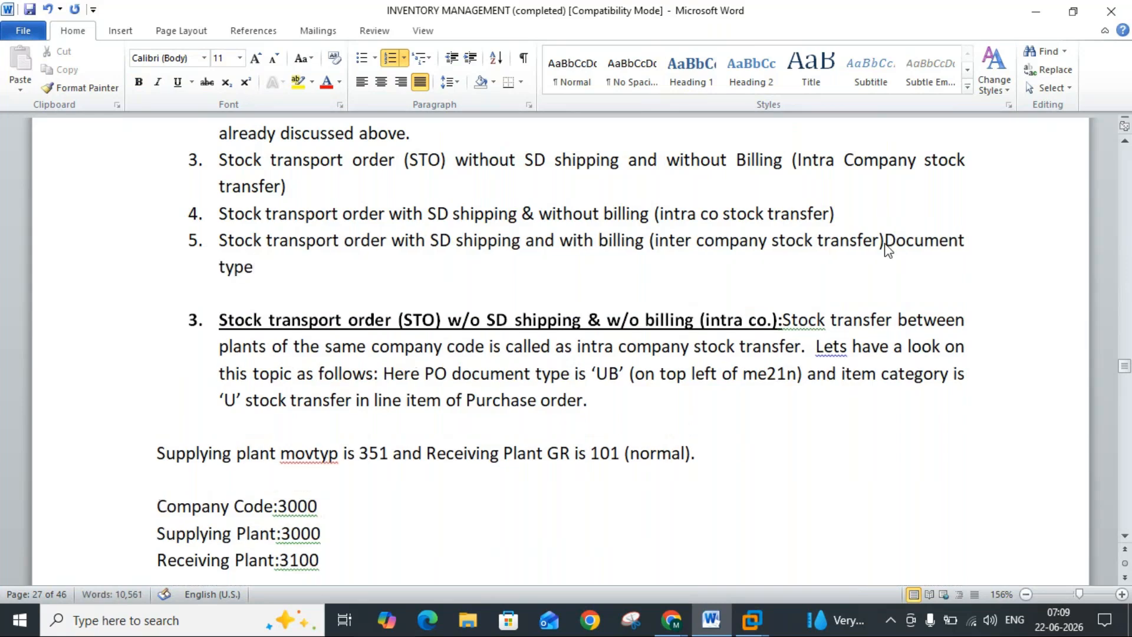
text( will be nb)
key(BackSpace)
key(BackSpace)
text(NB)
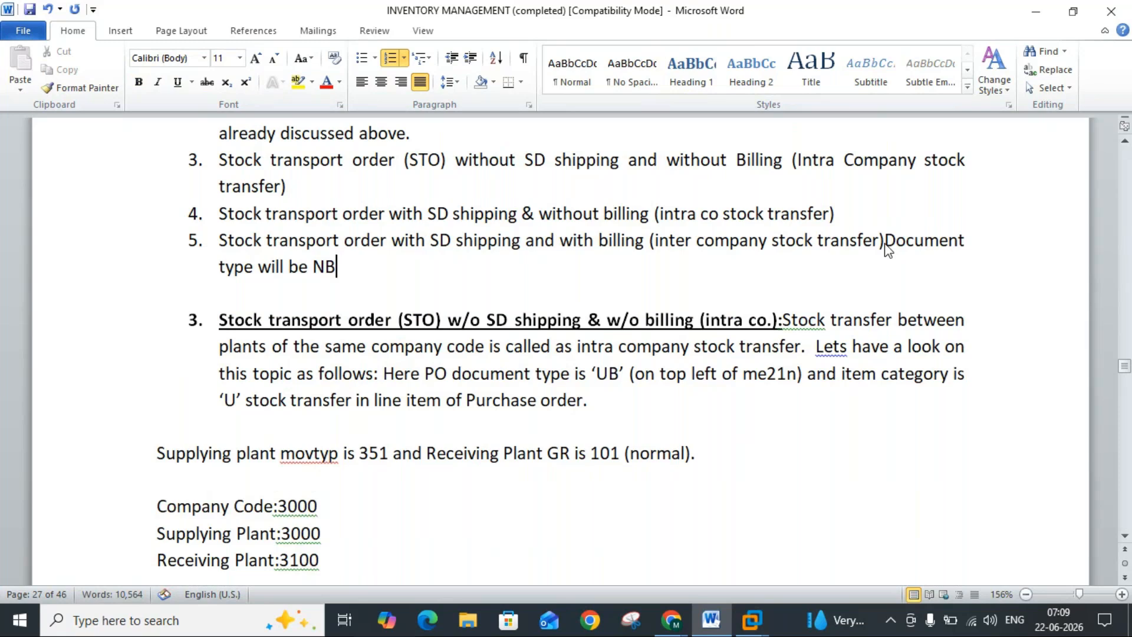
Step: Enclose the new document type note in item 5 in round brackets
text())
drag(885, 242, 892, 248)
click(888, 244)
text(()
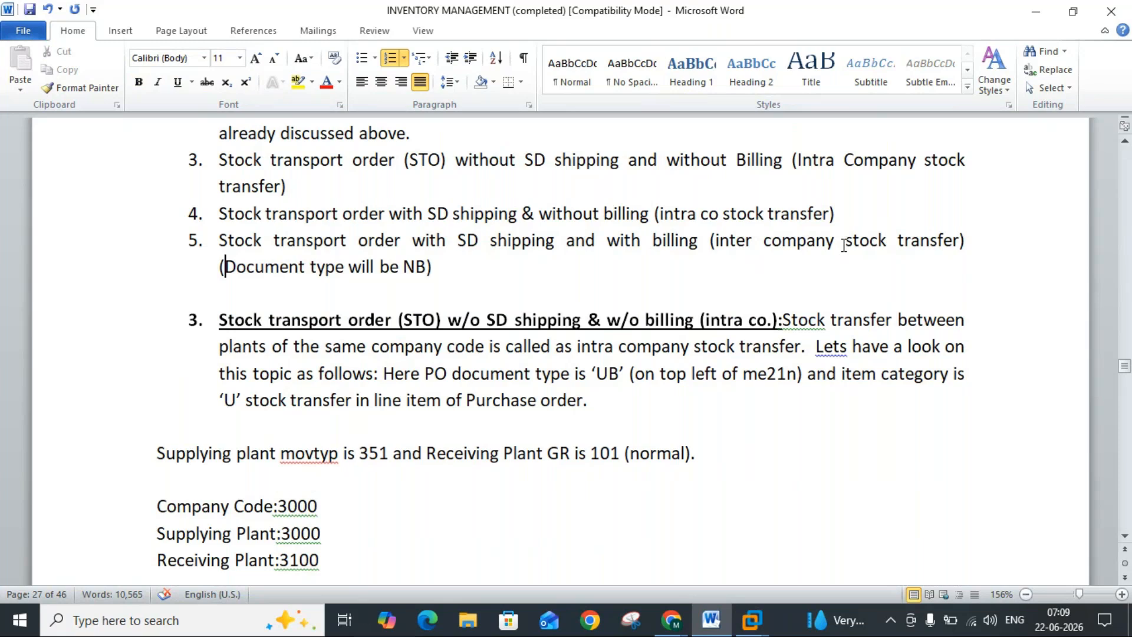
Step: Append ", document type is UB" to item 3, the stock transport order without SD shipping and billing
click(1128, 162)
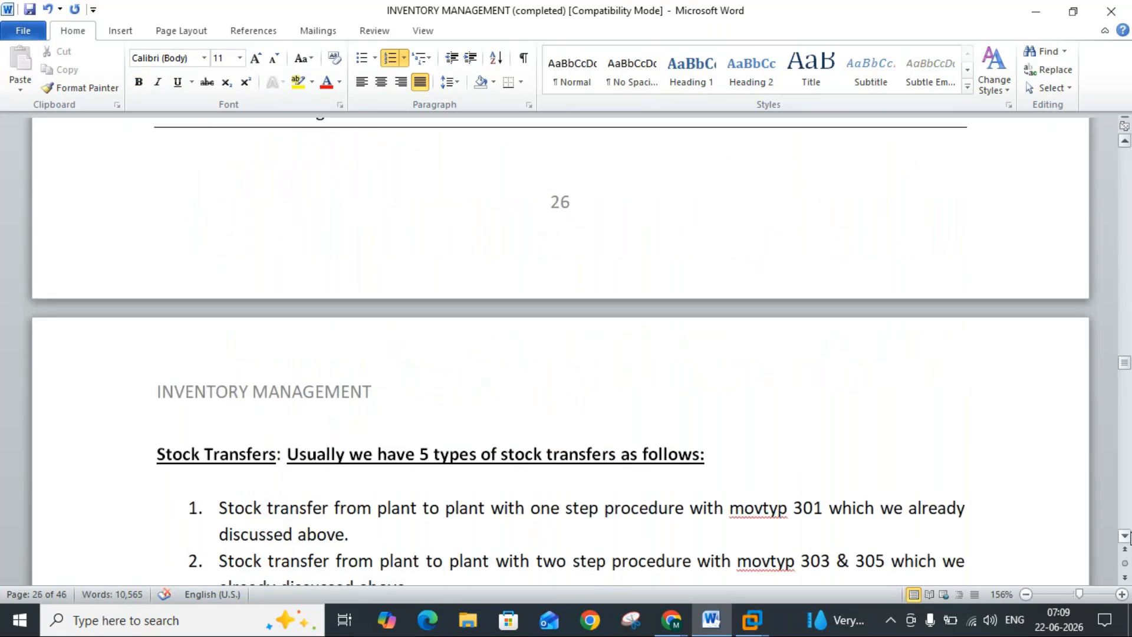
click(1126, 536)
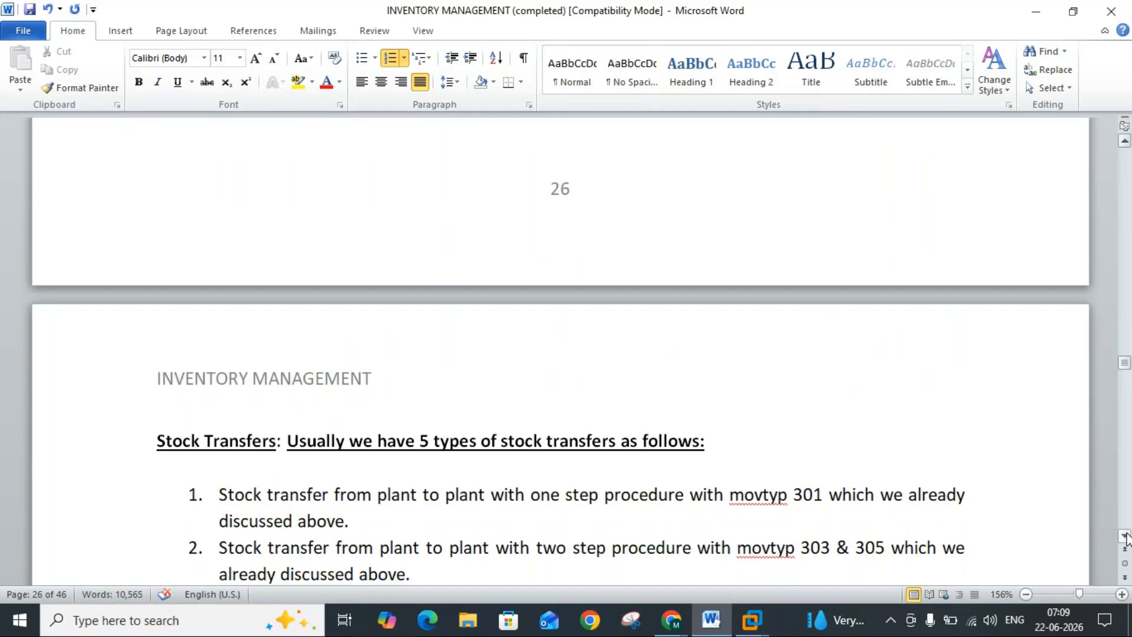
scroll(1125, 536, down, 2)
scroll(1126, 536, down, 2)
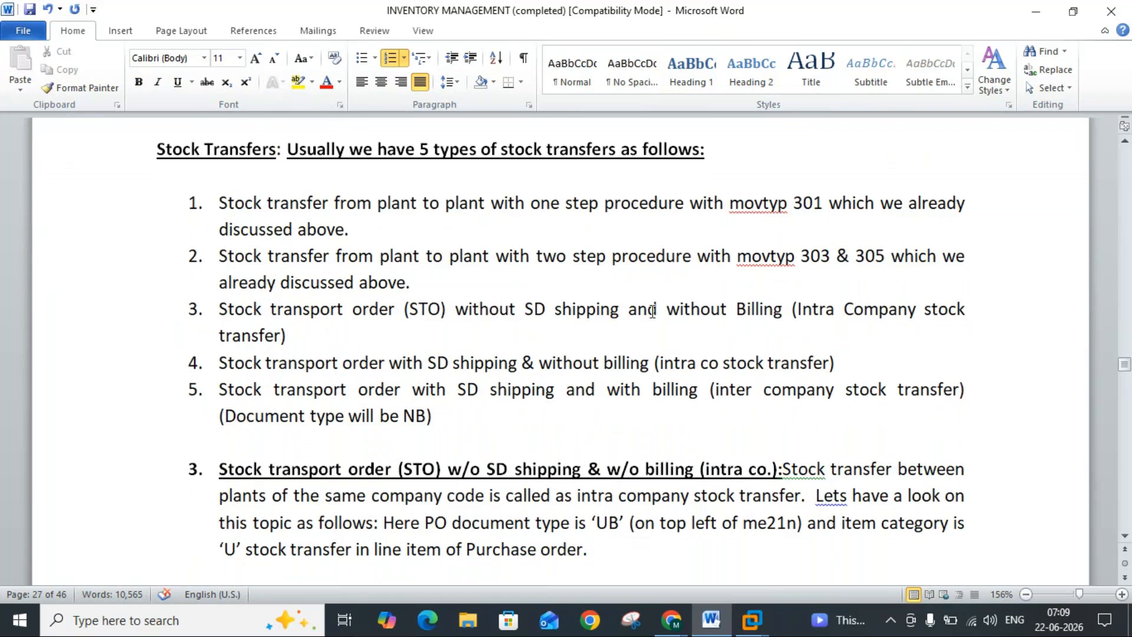
click(328, 337)
text(, document)
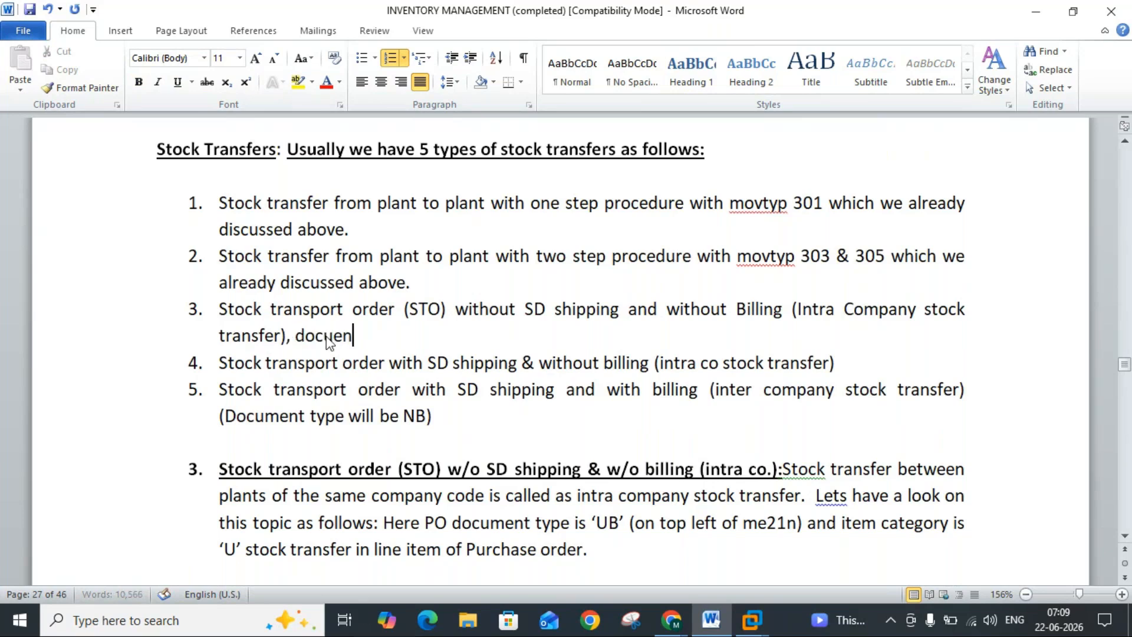
key(BackSpace)
key(BackSpace)
key(BackSpace)
key(BackSpace)
text(ment type)
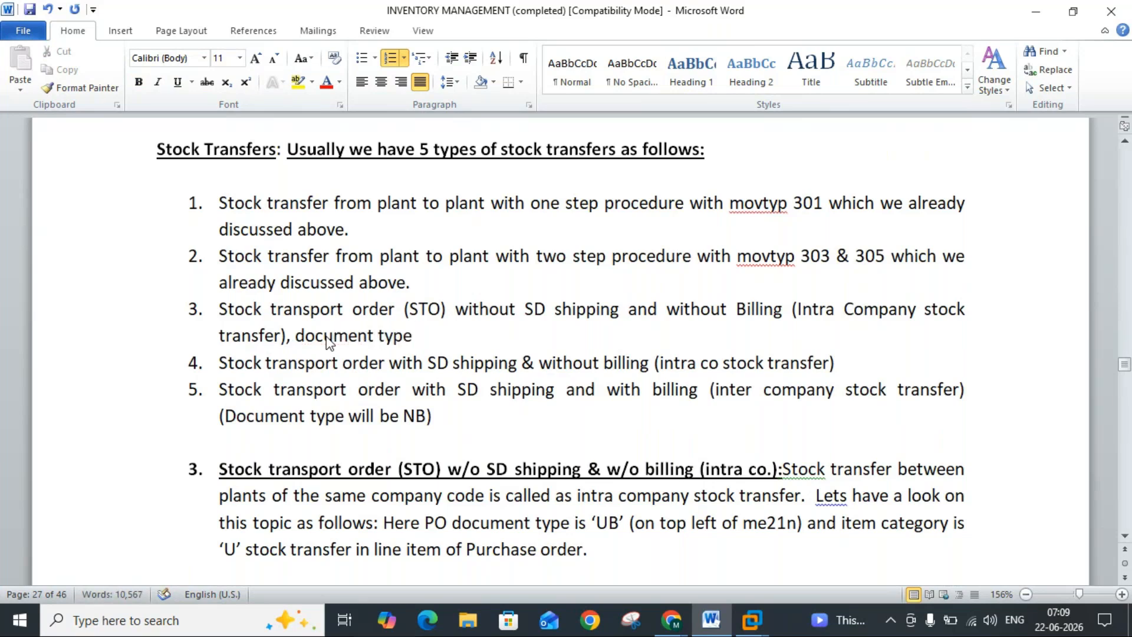
text( is u)
key(BackSpace)
text(UB)
Step: Append ", document type UB" to item 4 of the stock transfer list and save the document
click(849, 359)
text(, doc)
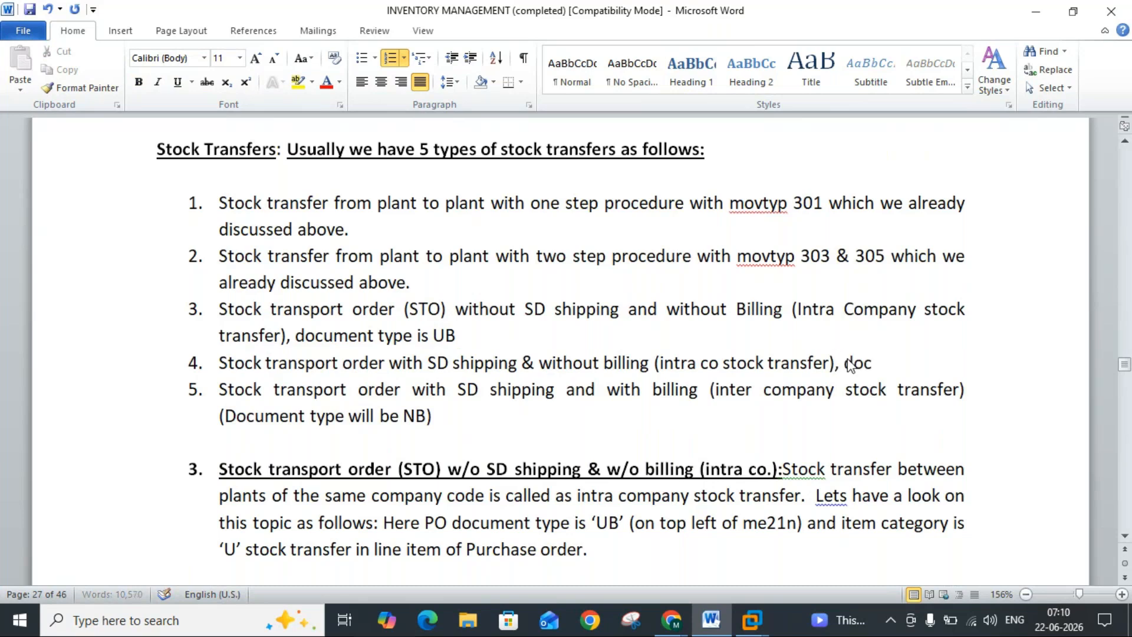
text(ument type U)
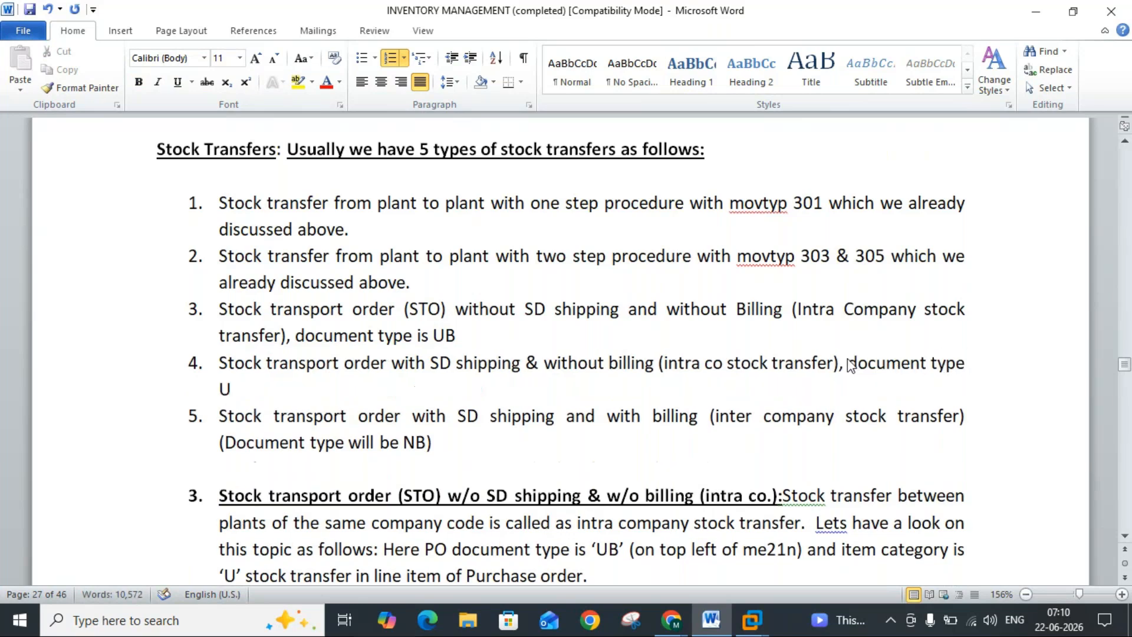
text(B)
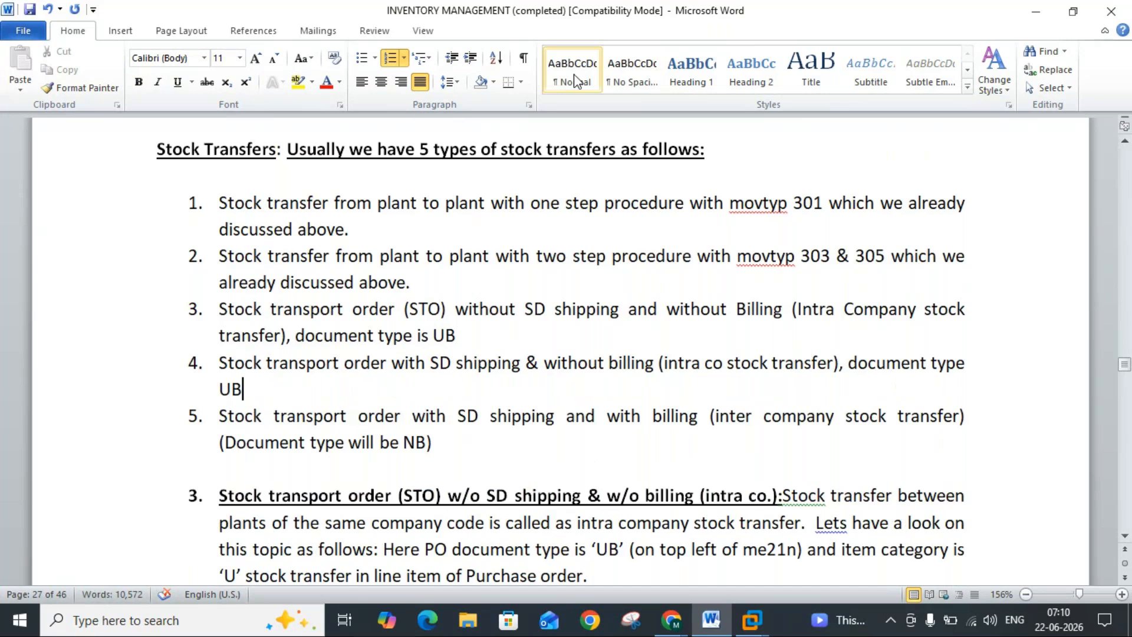
click(30, 16)
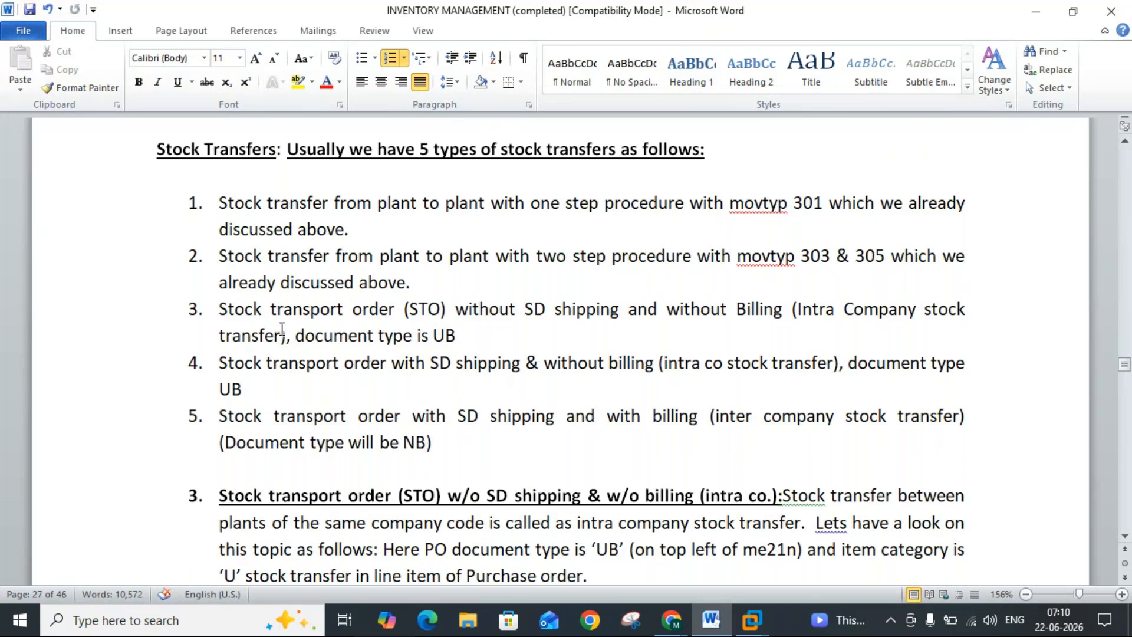
Step: Switch to the ECC virtual machine in VMware Workstation and start the SAP transaction me21n
click(1125, 538)
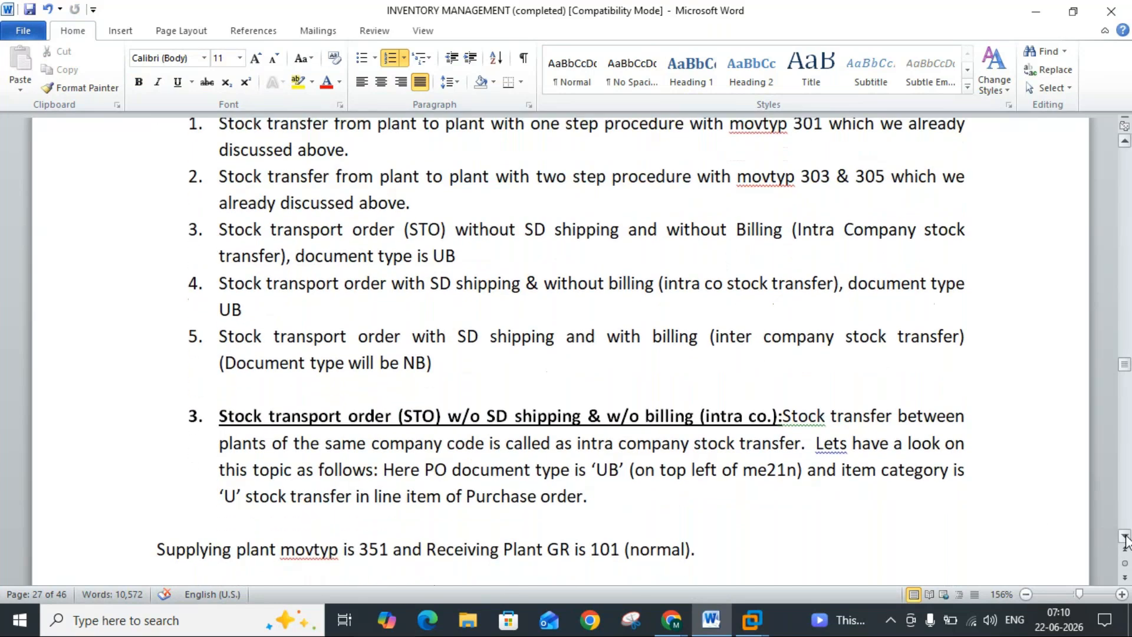
click(1125, 537)
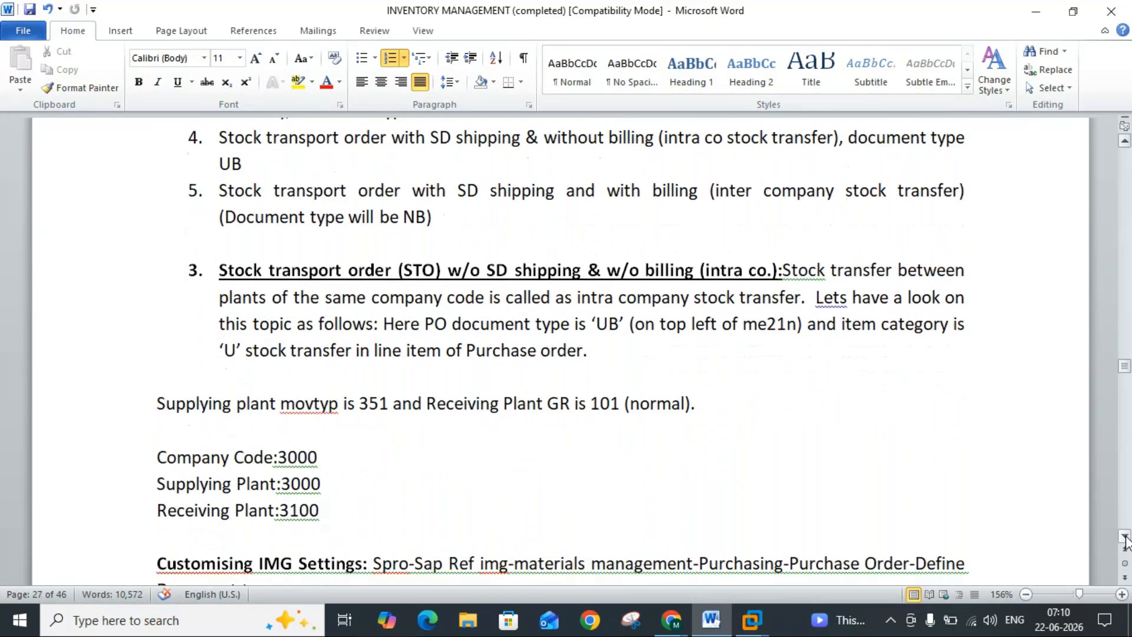
click(1125, 538)
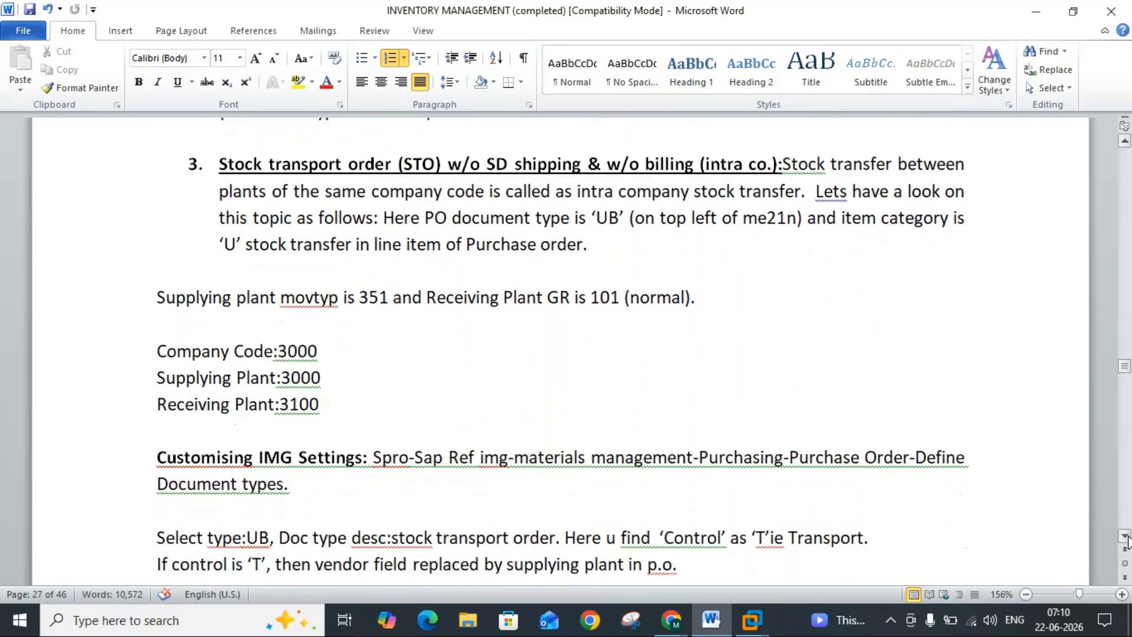
mouse_move(757, 619)
click(787, 558)
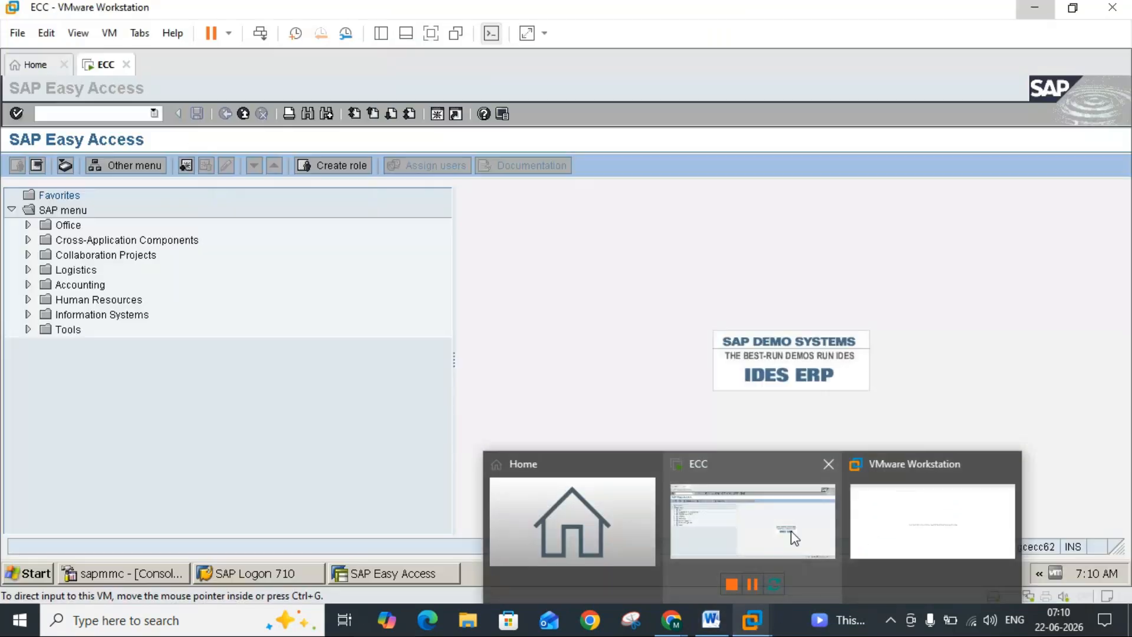
click(118, 115)
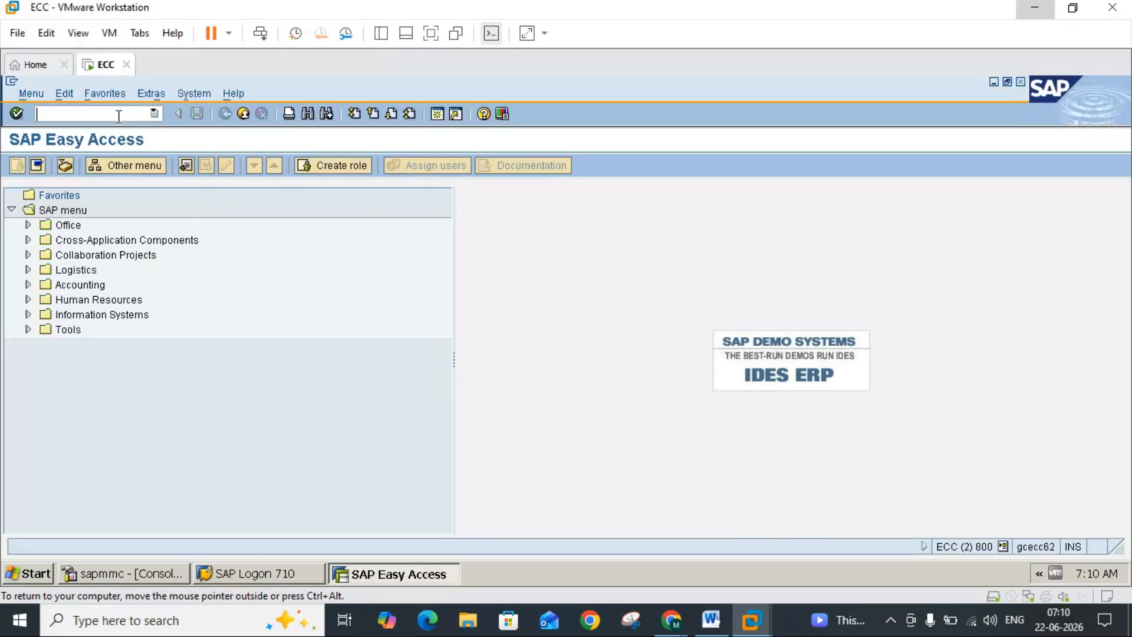
text(me21n)
key(Return)
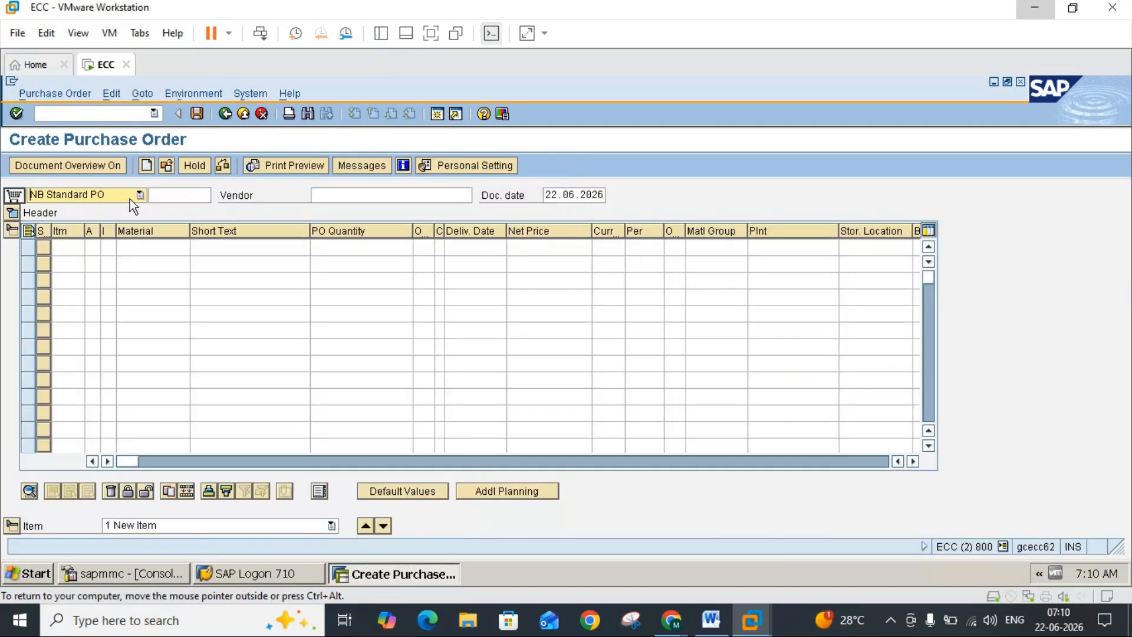
Step: Set the purchase order's document type to UB Stock transport ord. and point out the Supplying Plant label
click(129, 200)
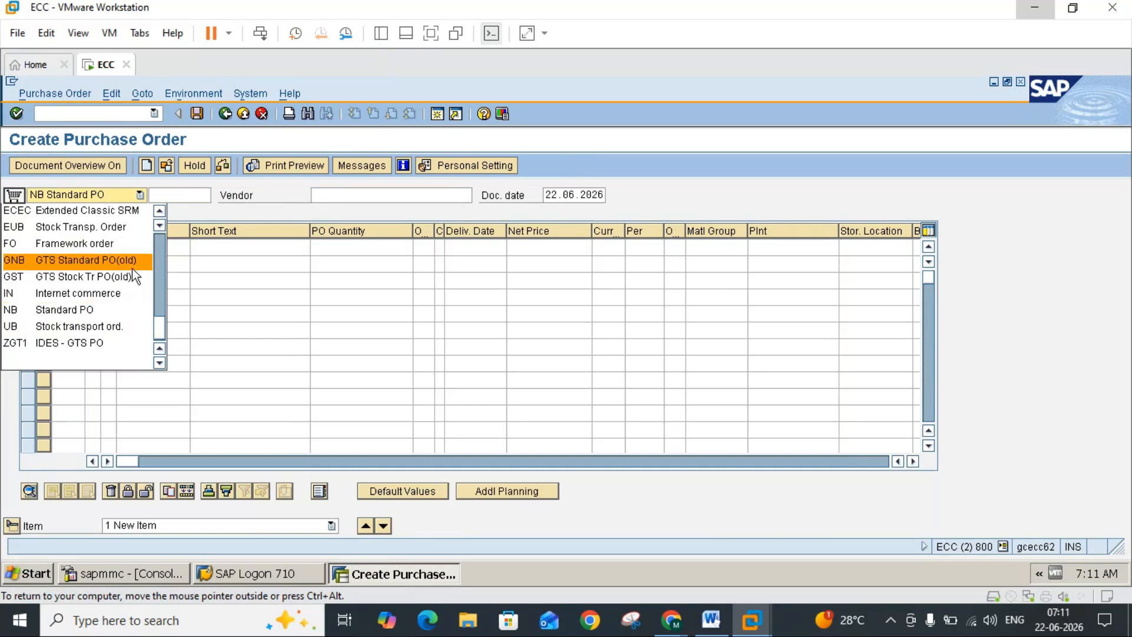
click(95, 327)
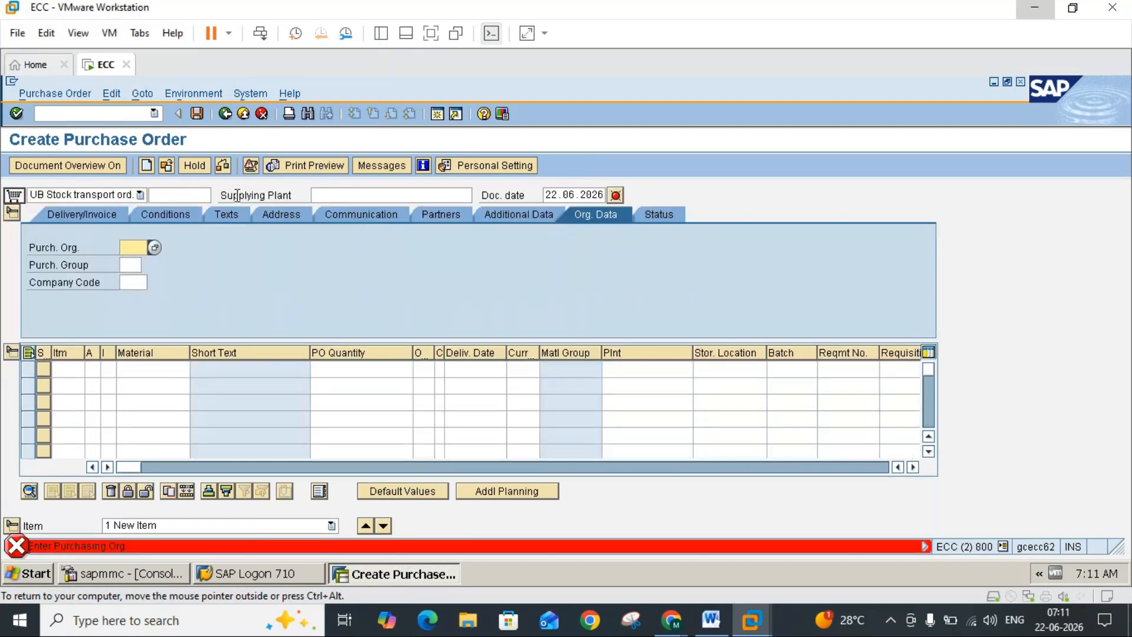
click(236, 195)
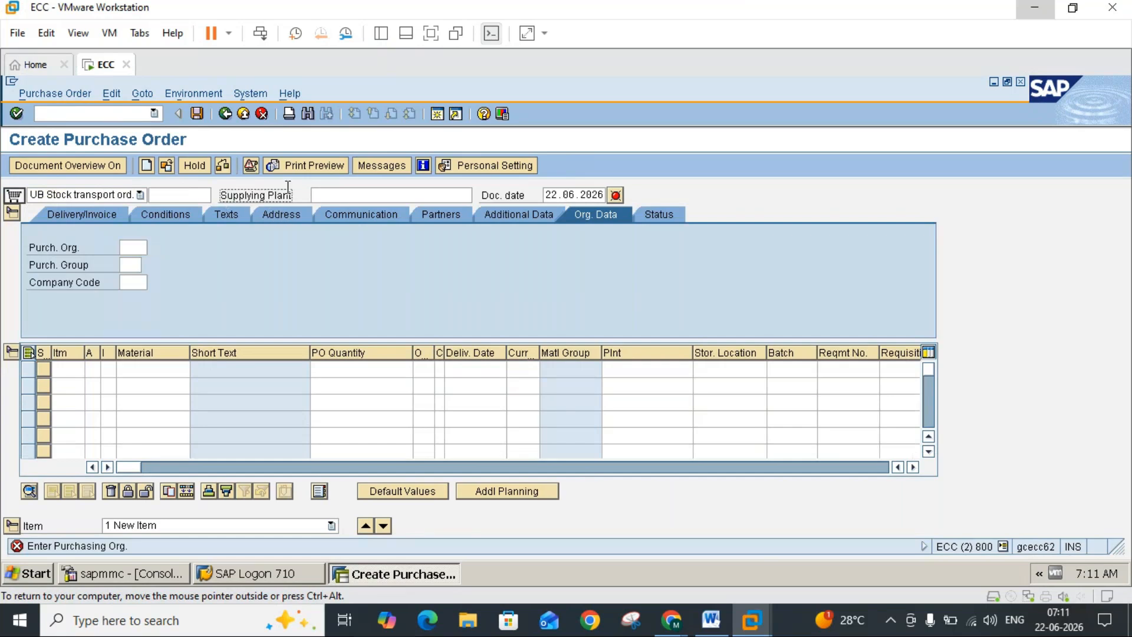
double_click(225, 196)
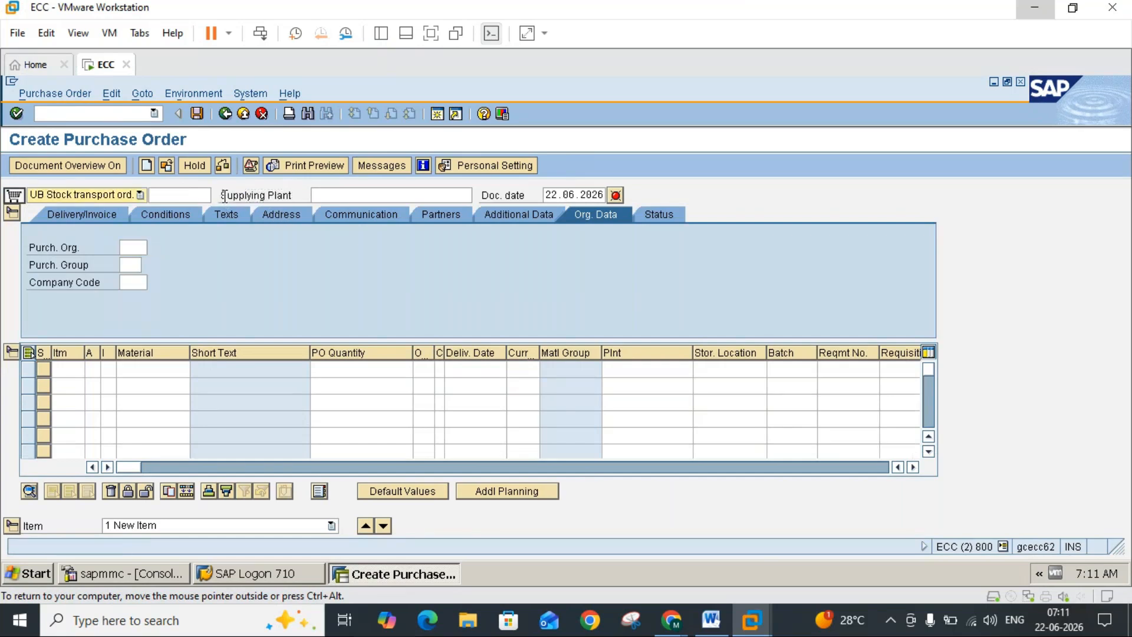
Step: Switch to the Word notes to review the Customising IMG Settings, and close the empty VMware Workstation window
click(714, 617)
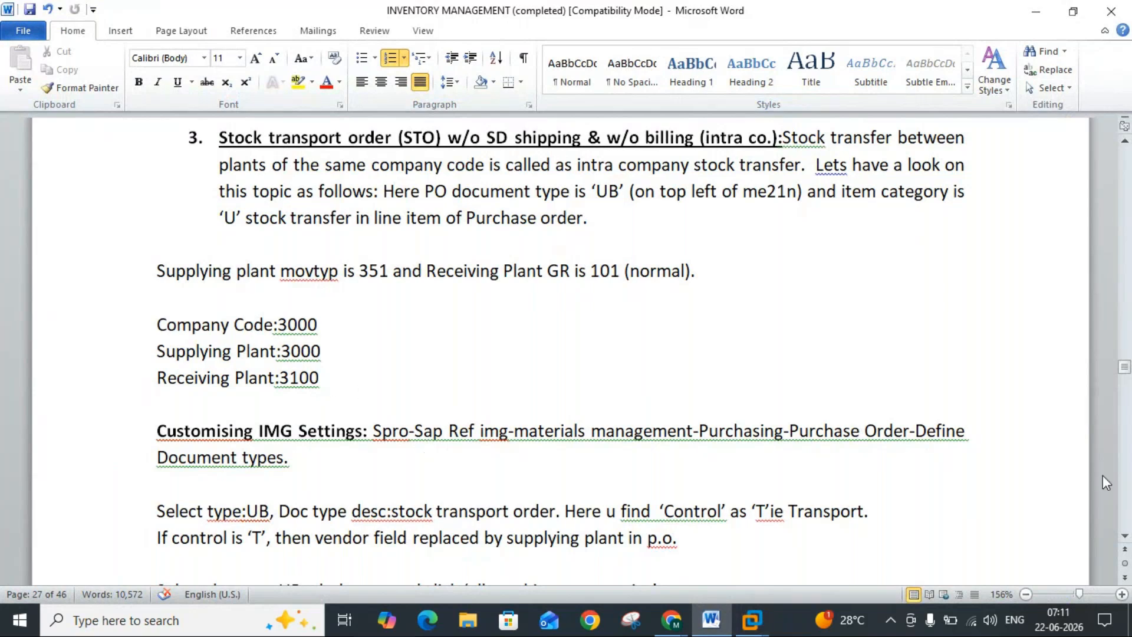
click(1124, 541)
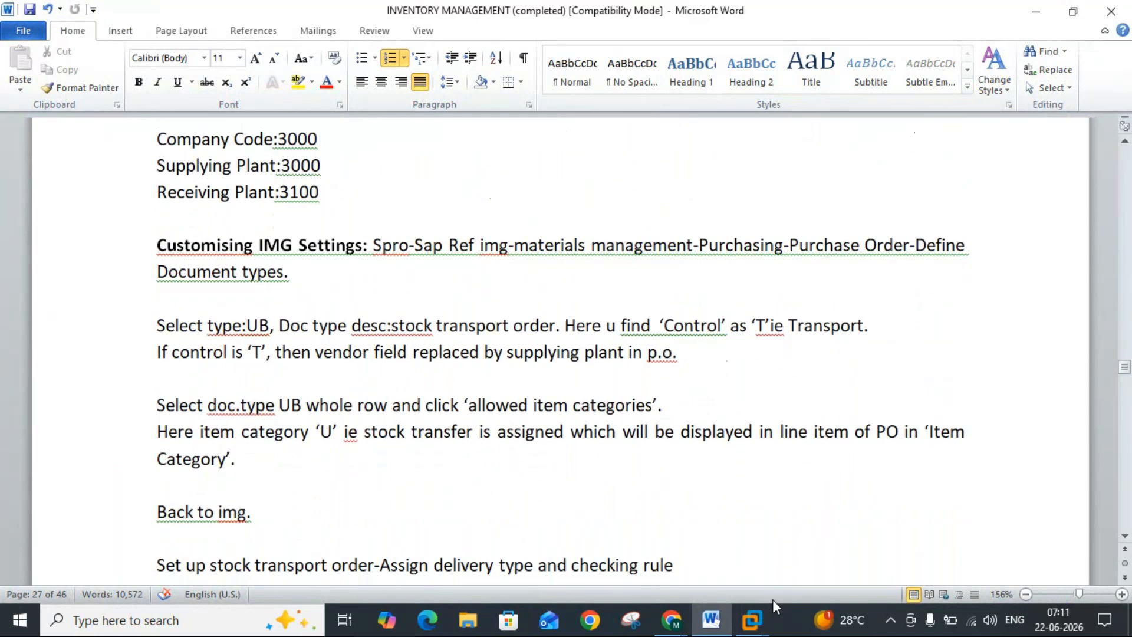
mouse_move(753, 618)
click(892, 502)
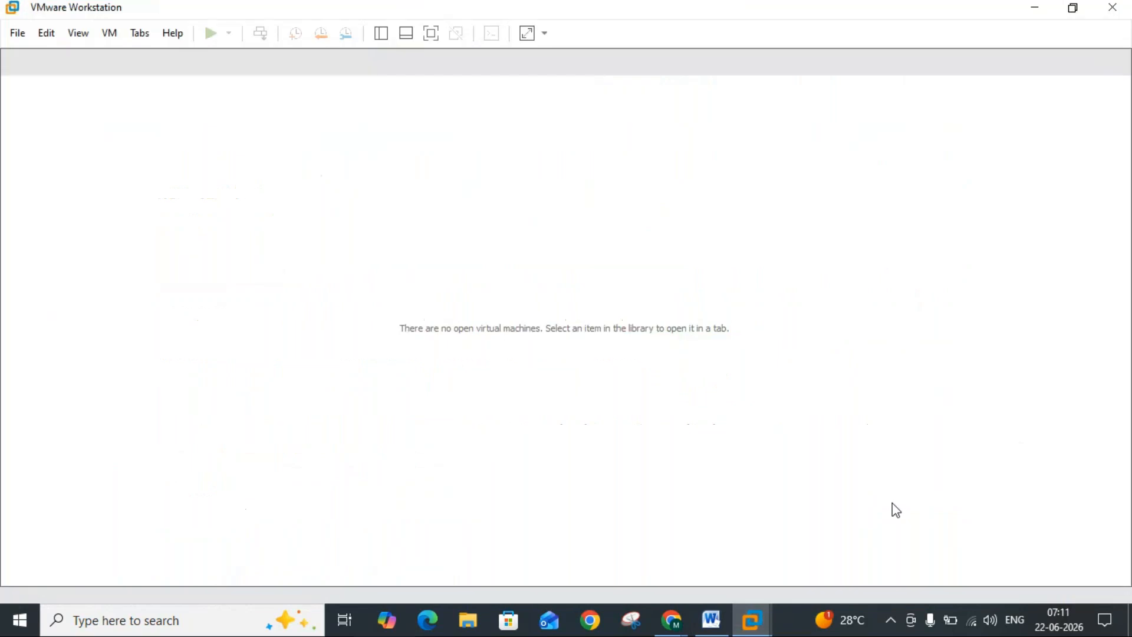
click(1113, 7)
Step: Return to the ECC virtual machine and run transaction spro in a second SAP session
mouse_move(752, 619)
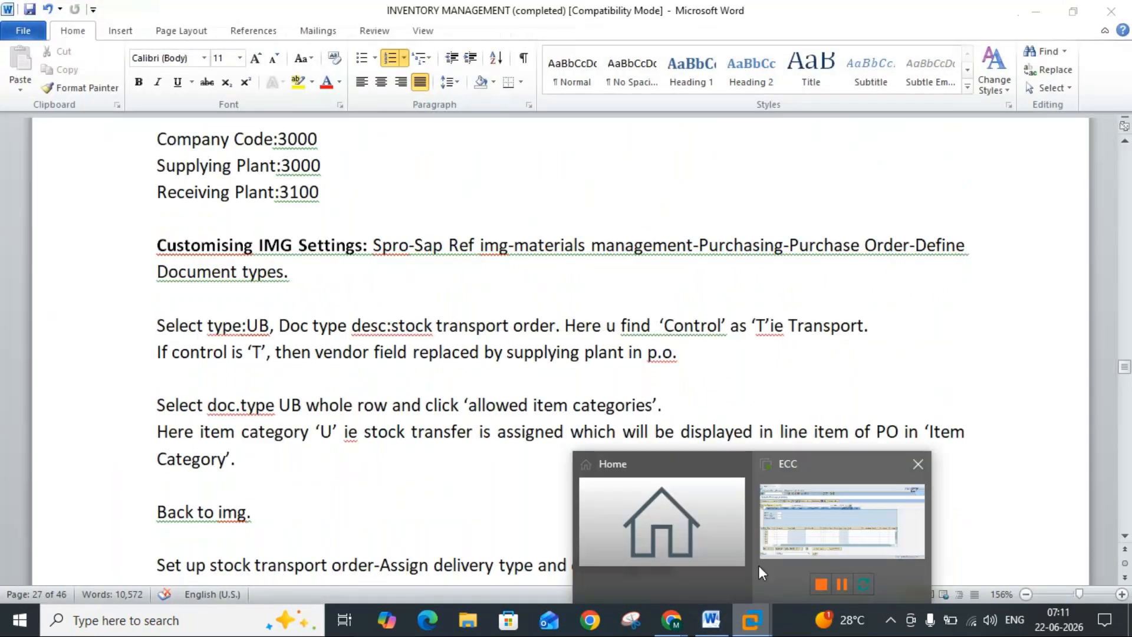
click(803, 527)
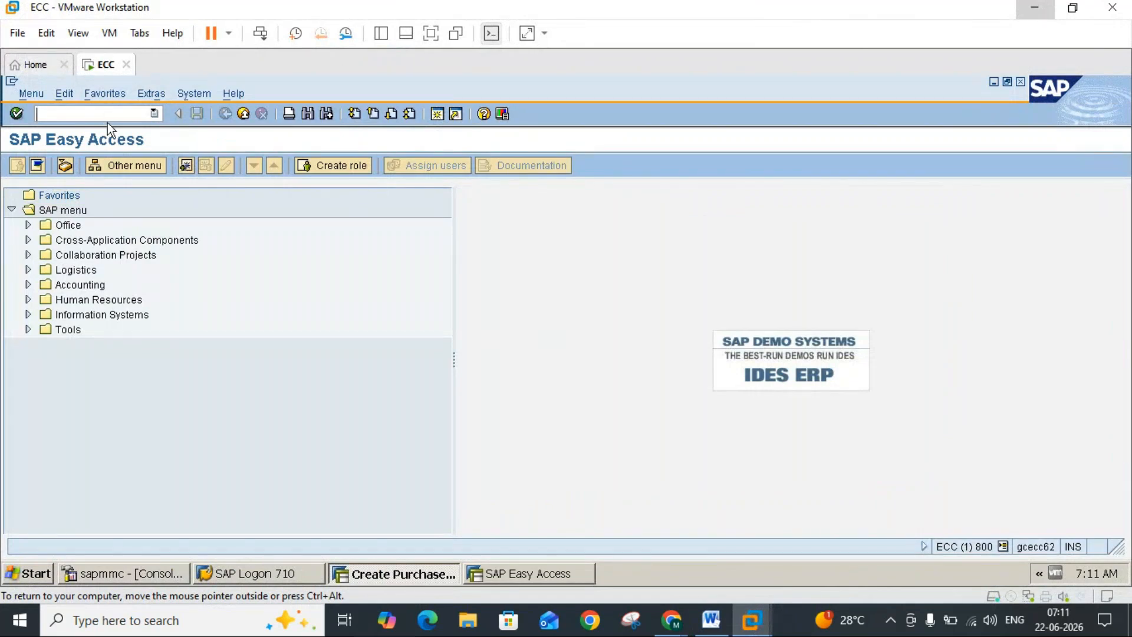
text(pr)
key(BackSpace)
key(BackSpace)
text(spro)
key(Return)
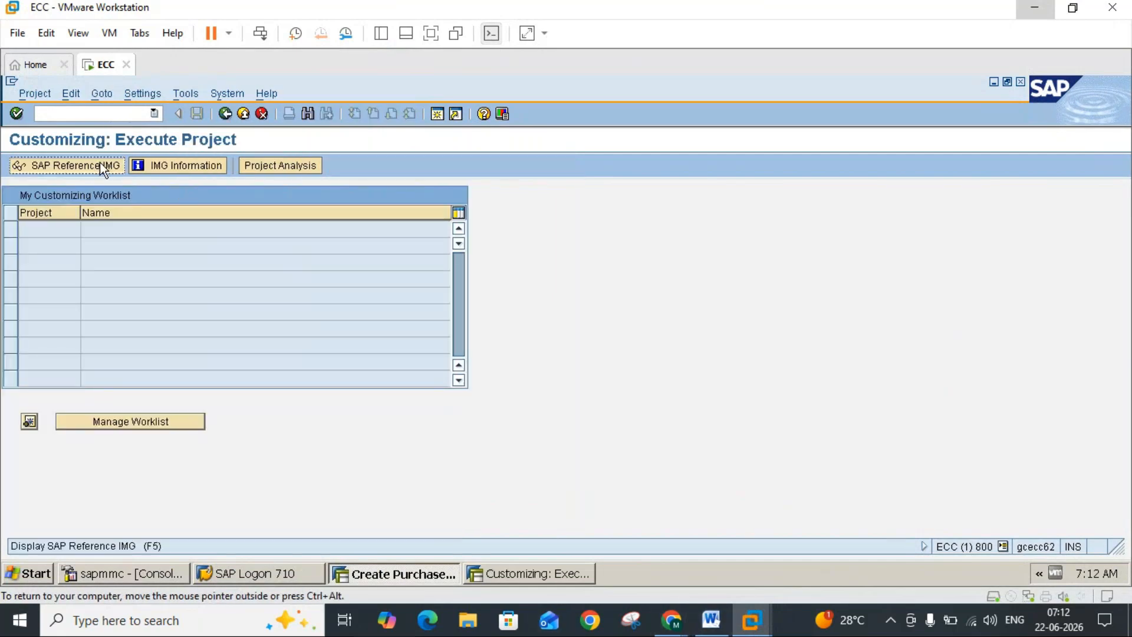
Step: Check the IMG path in the Word notes, then open the SAP Reference IMG and expand Materials Management and Purchasing
click(711, 621)
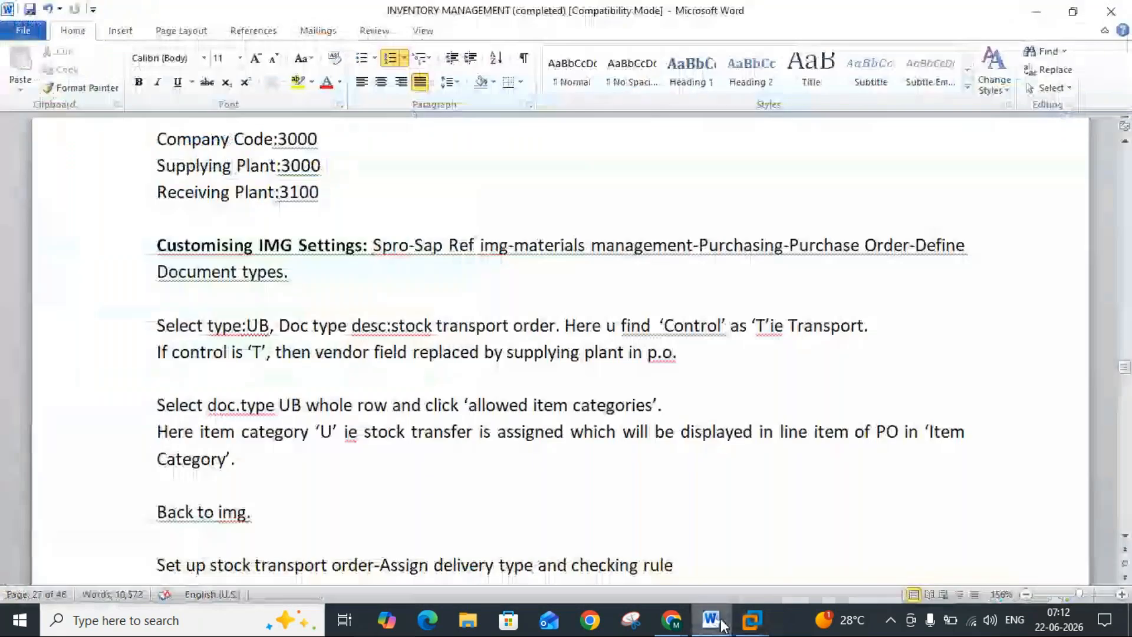
click(722, 623)
click(107, 167)
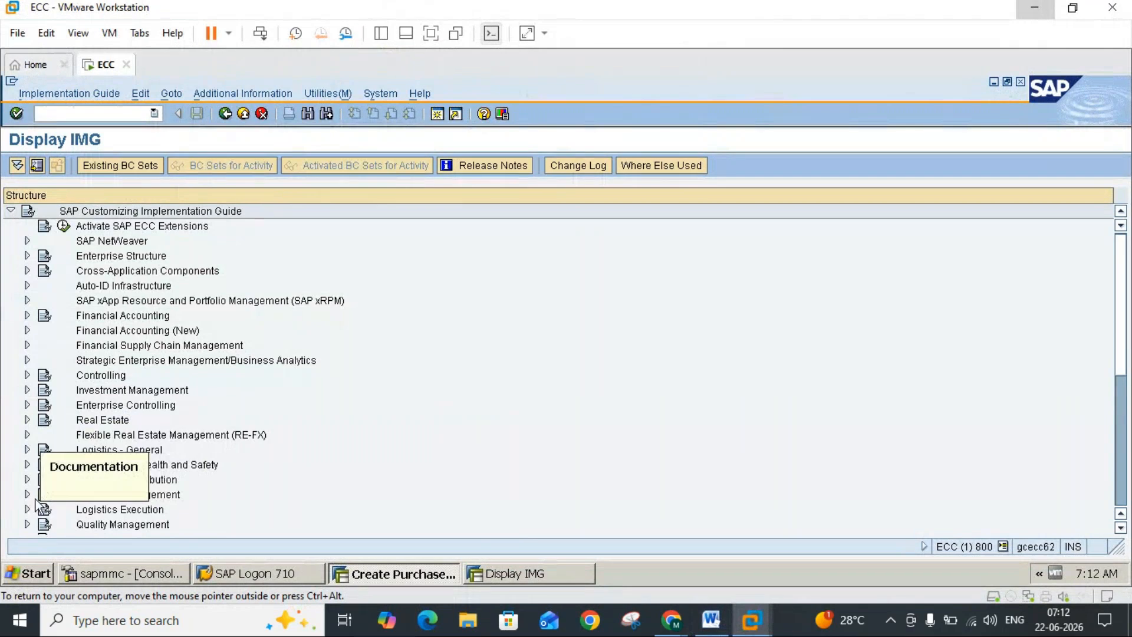
click(27, 495)
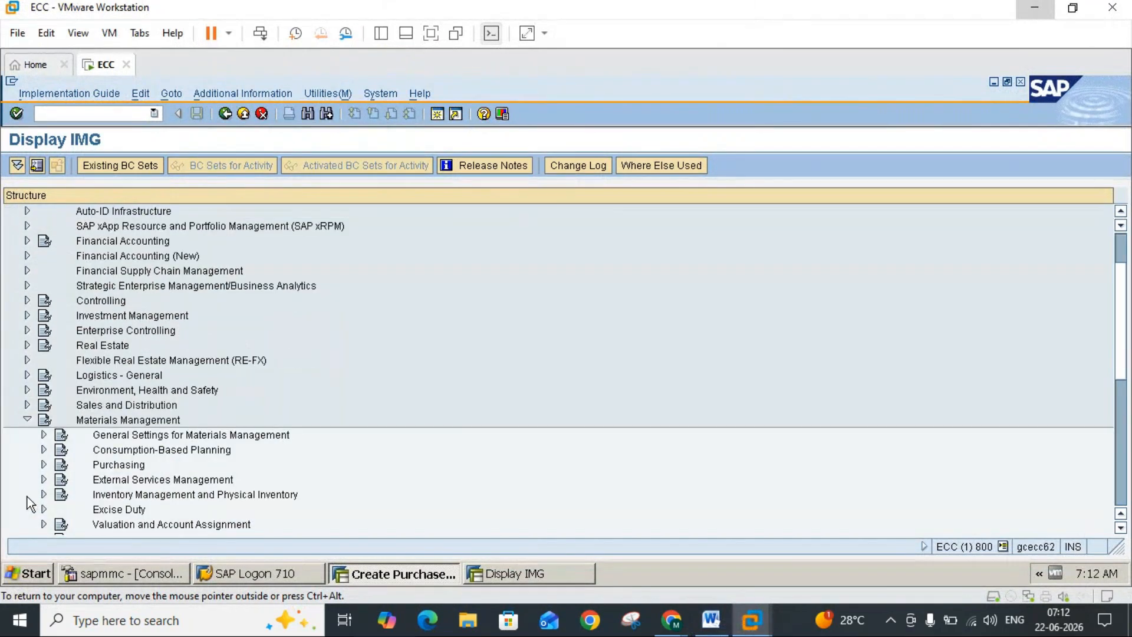
click(43, 466)
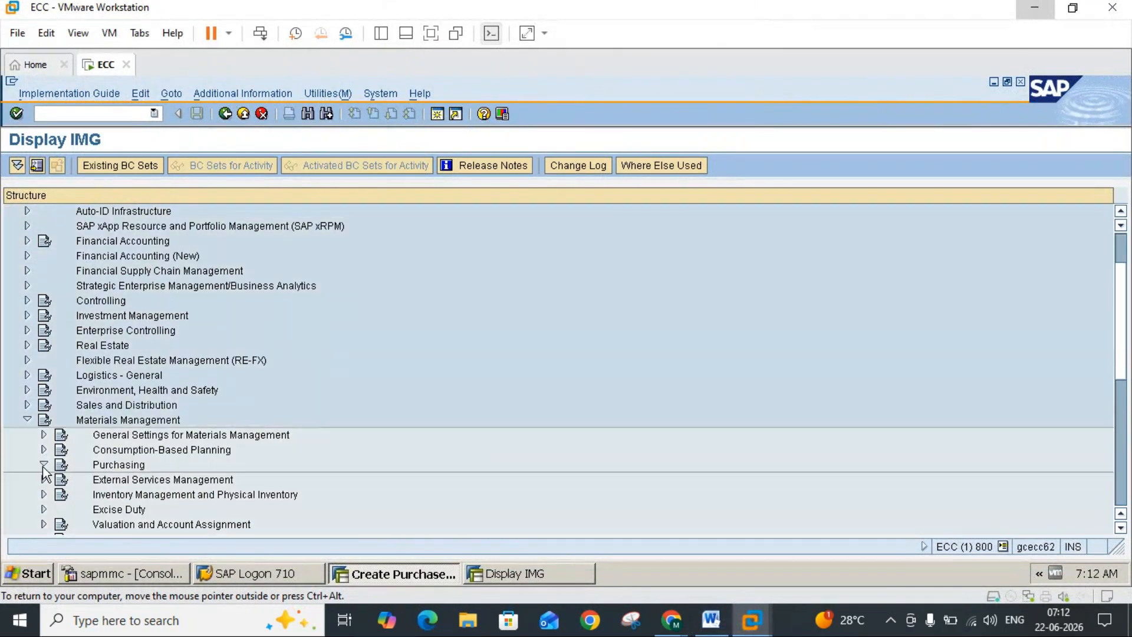
Step: Recheck the customizing path in the Word notes, then expand Purchase Order in the IMG and execute Define Document Types
click(711, 620)
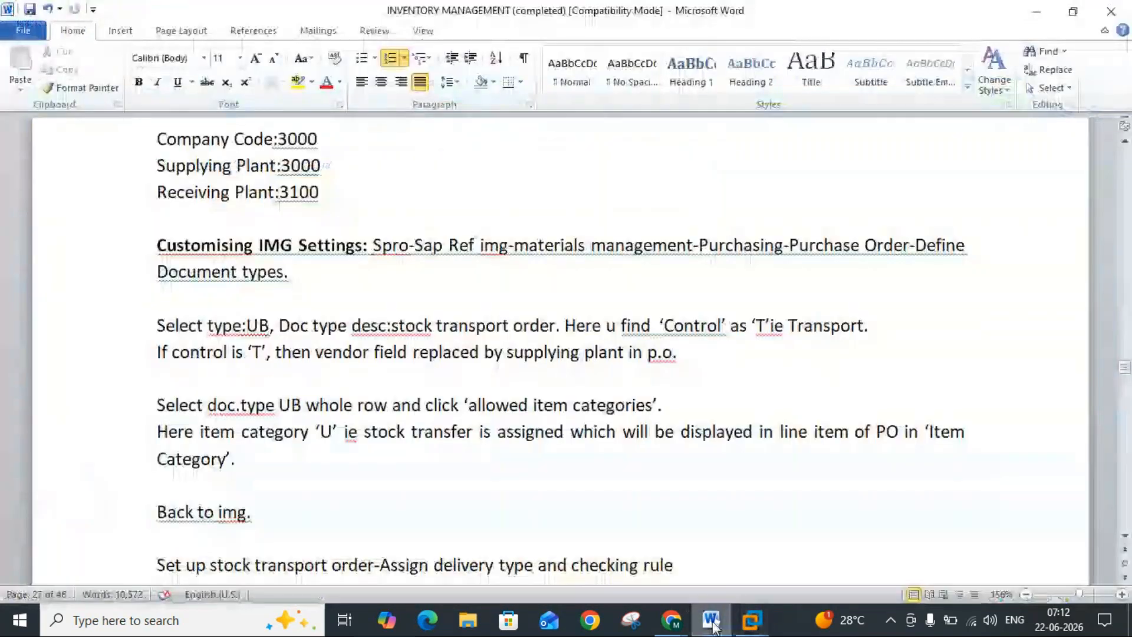
click(711, 622)
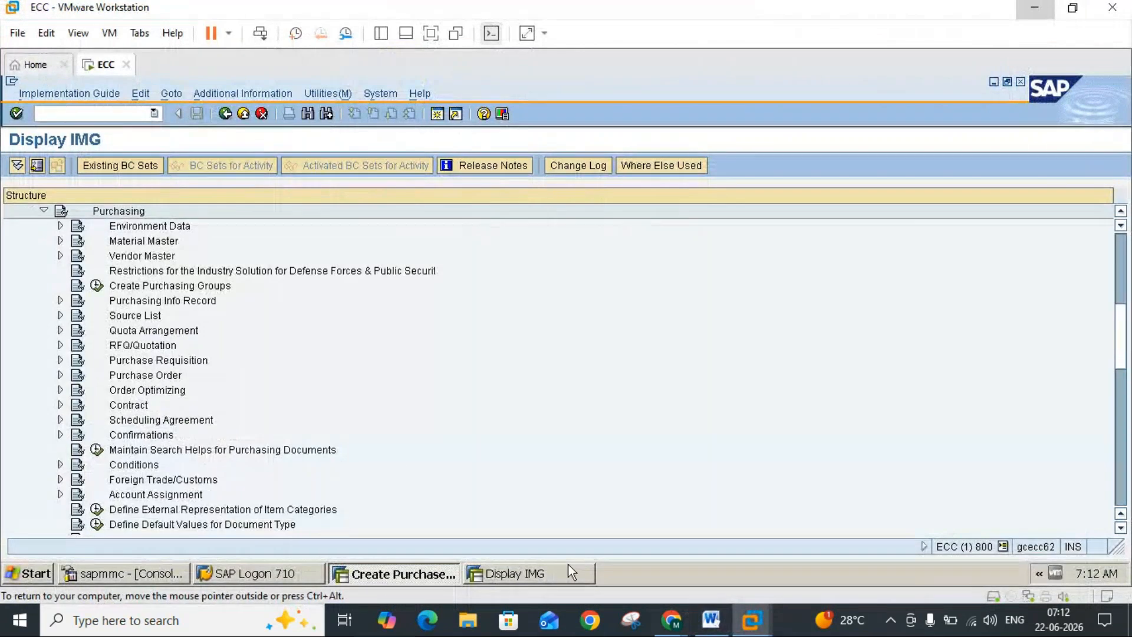
click(60, 375)
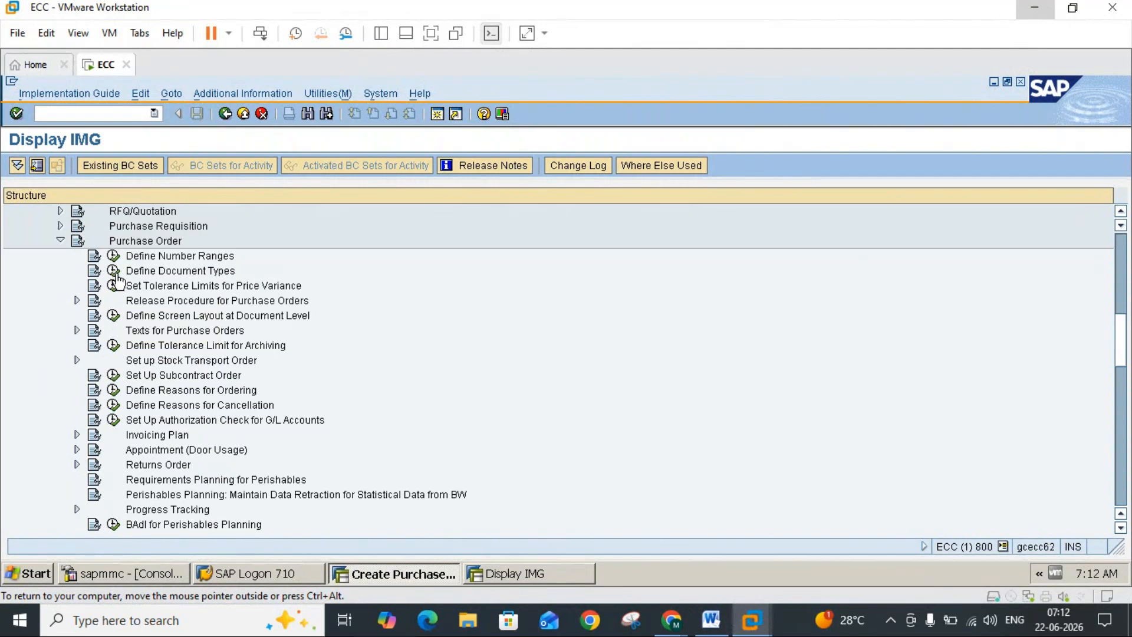
click(114, 271)
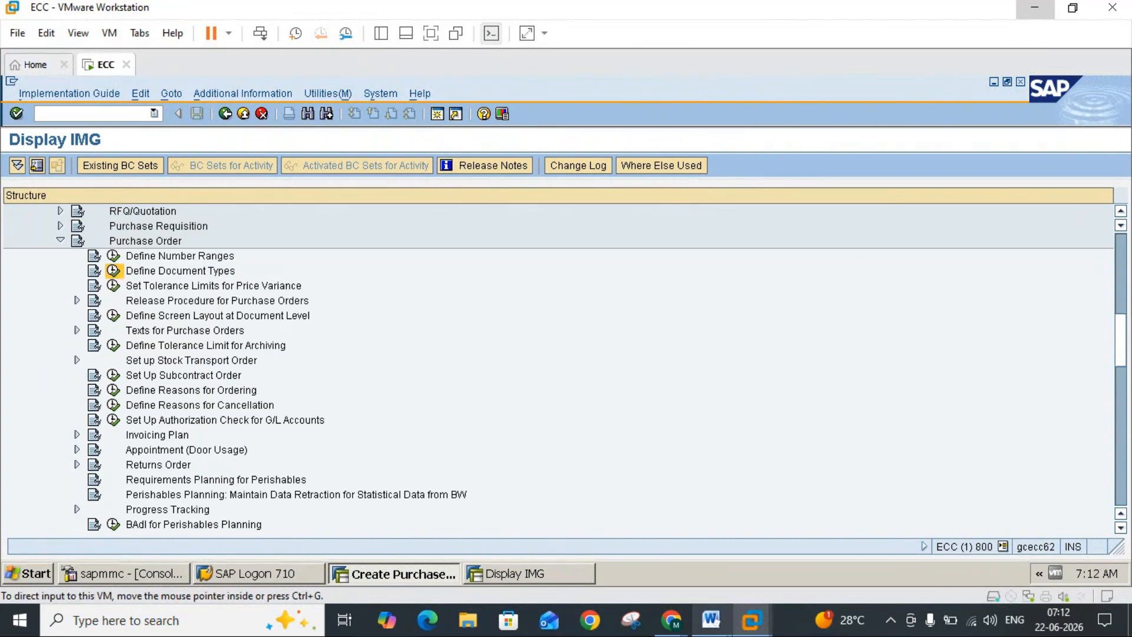
Step: Consult the Word notes on document type UB, then find and select the UB Stock transport ord. row in the document types table
click(711, 618)
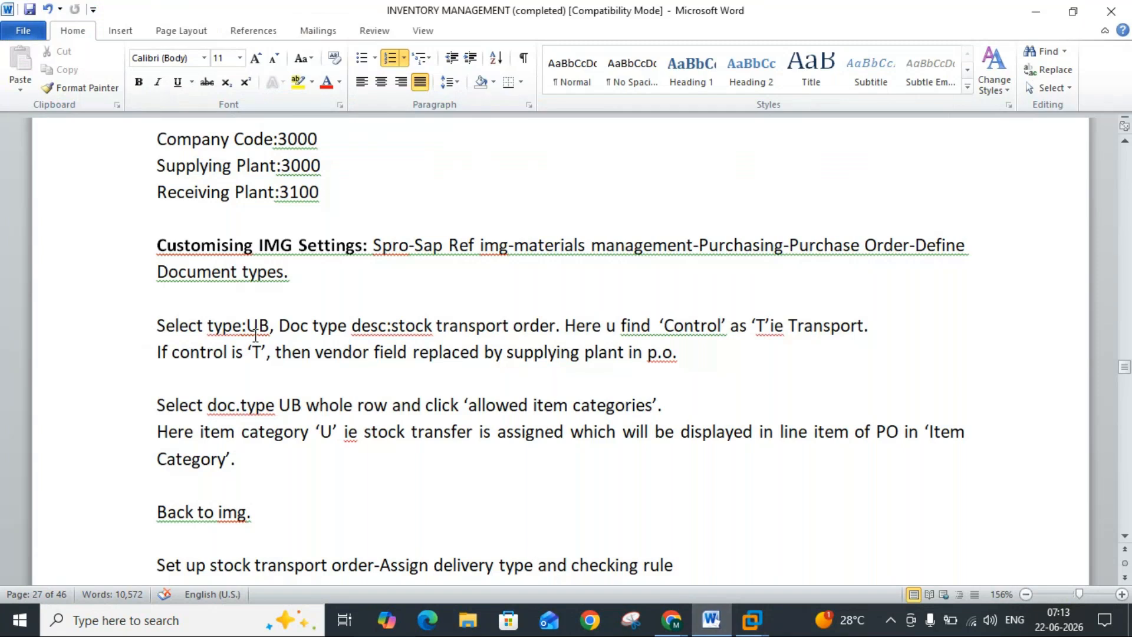
click(712, 624)
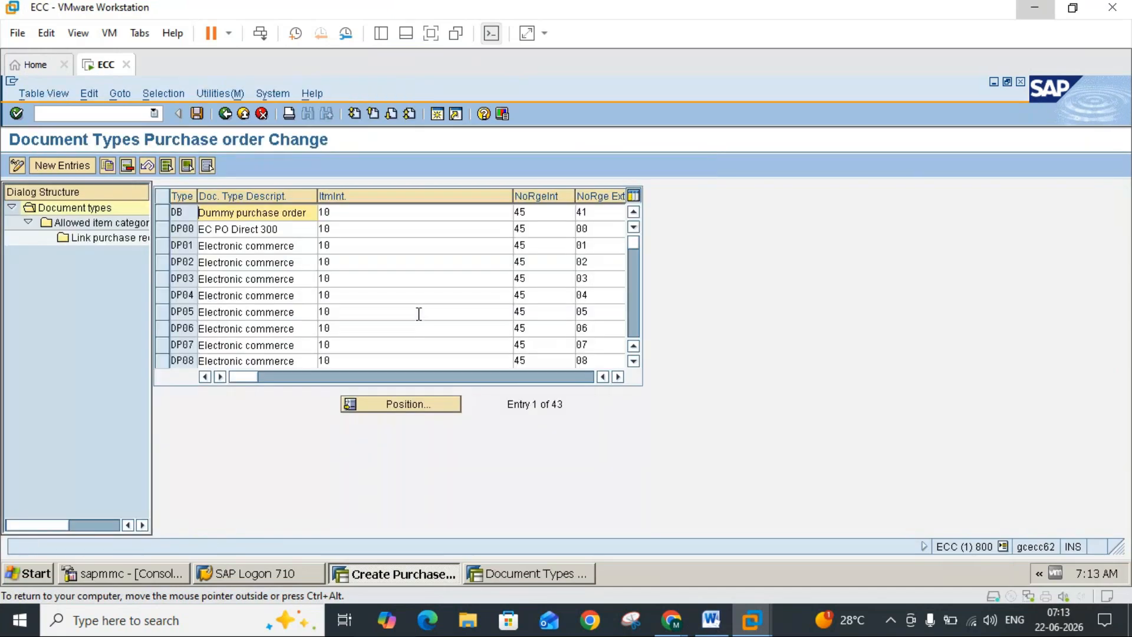
click(636, 323)
click(636, 324)
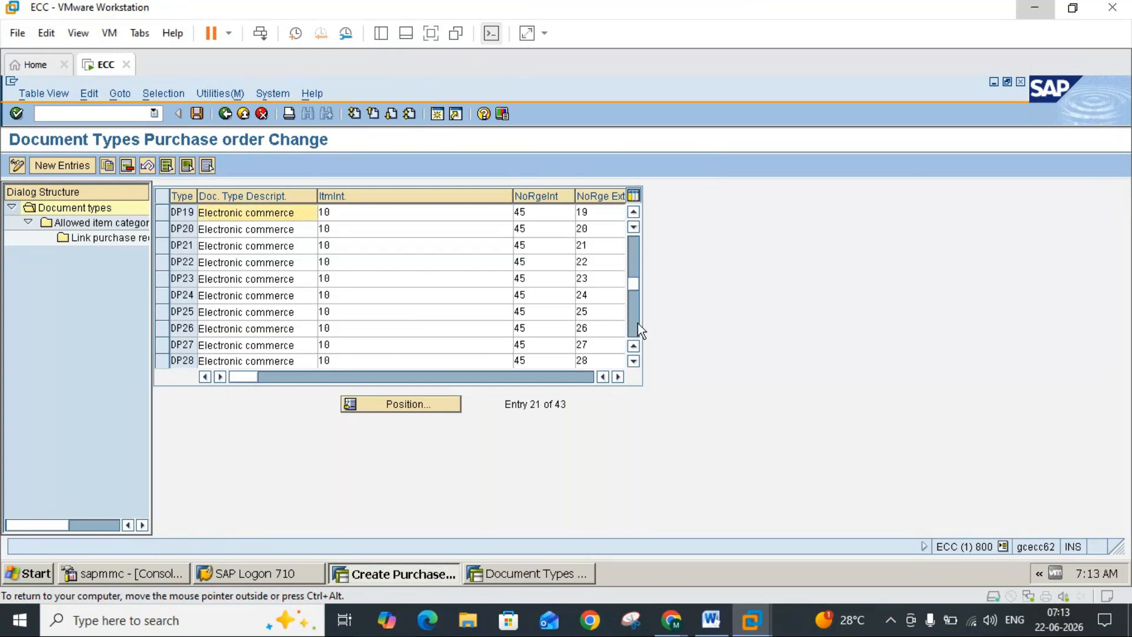
click(635, 324)
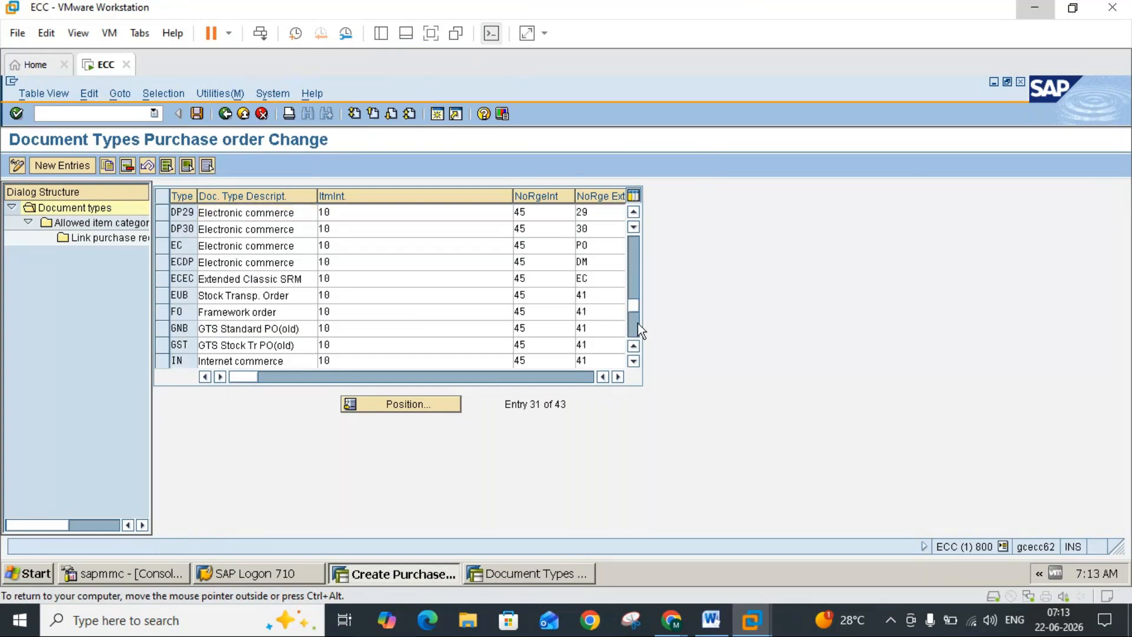
click(636, 326)
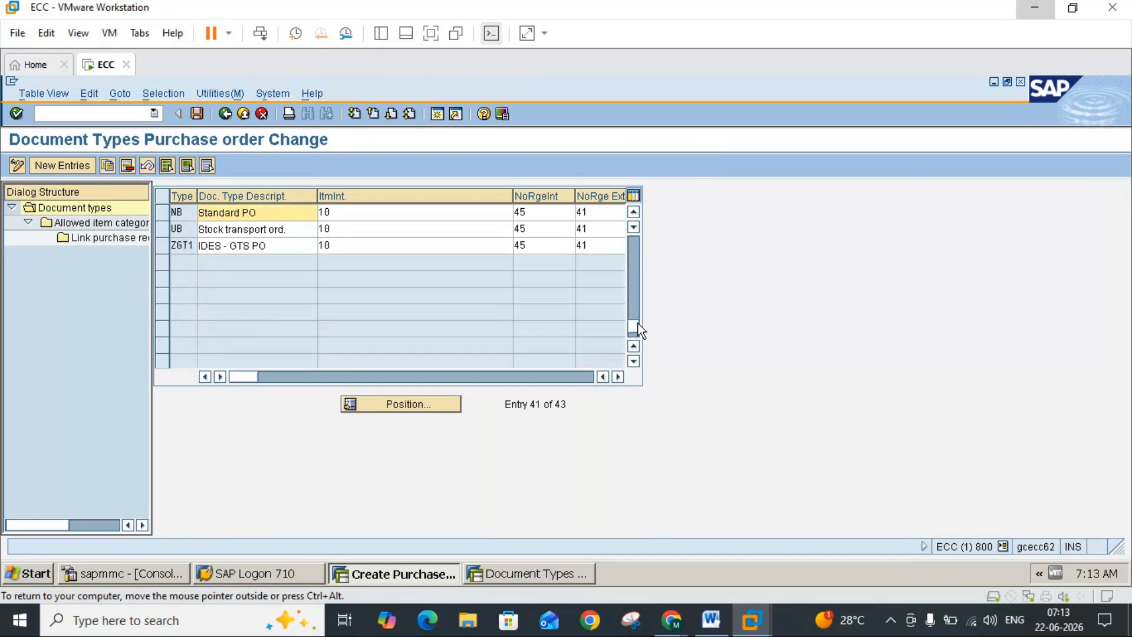
click(163, 230)
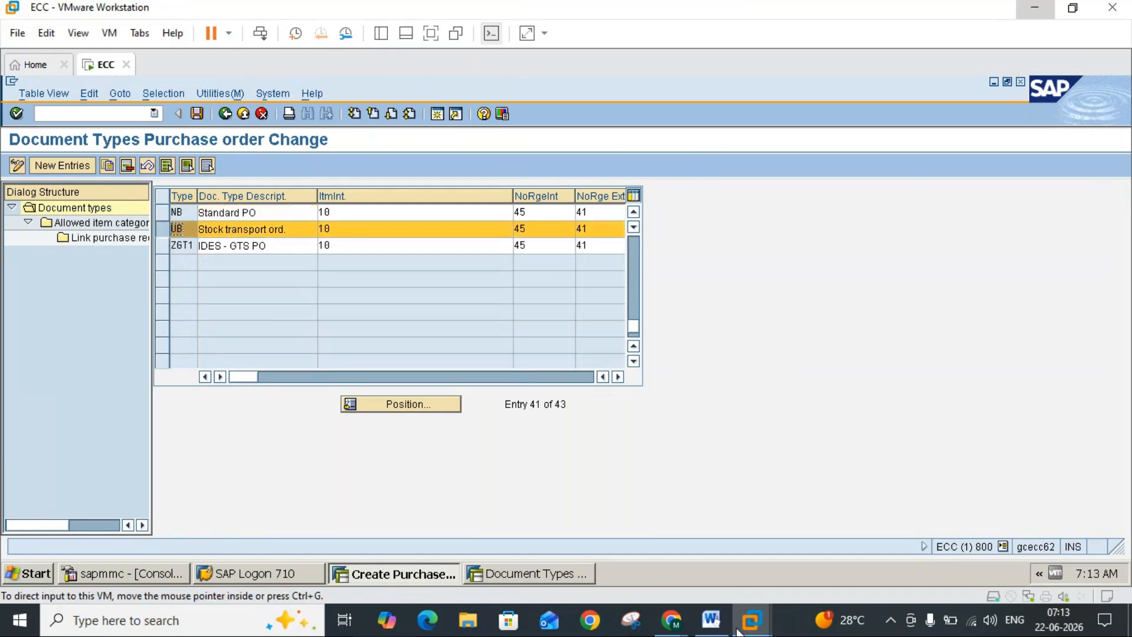
Step: Check the Control note in Word, then locate the Control field of document type UB and place the cursor in it
click(711, 620)
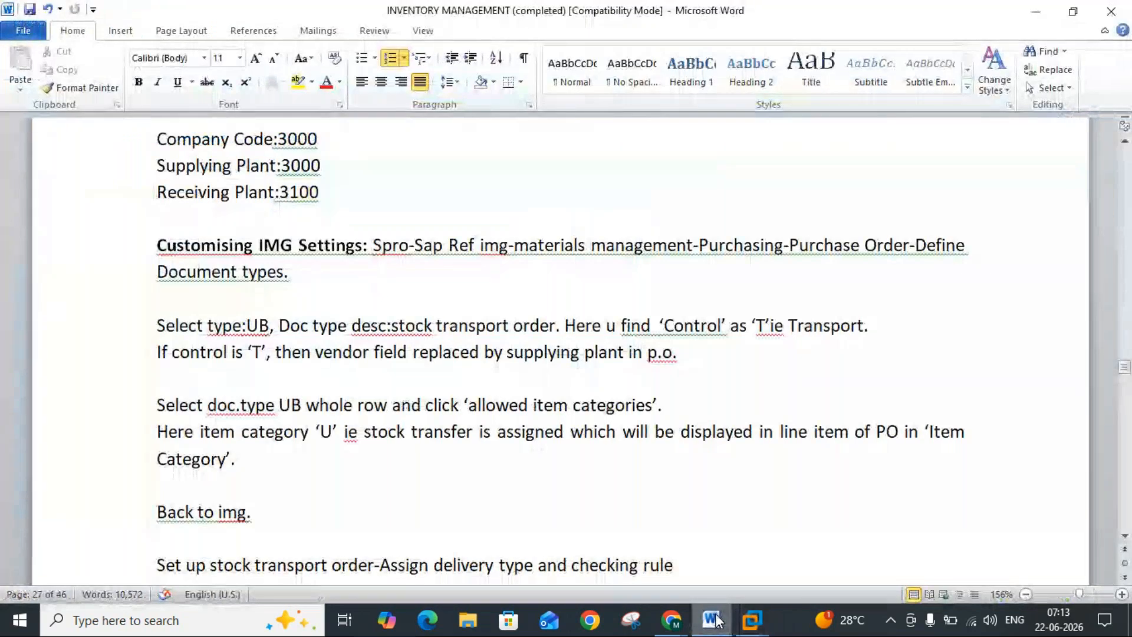
click(715, 619)
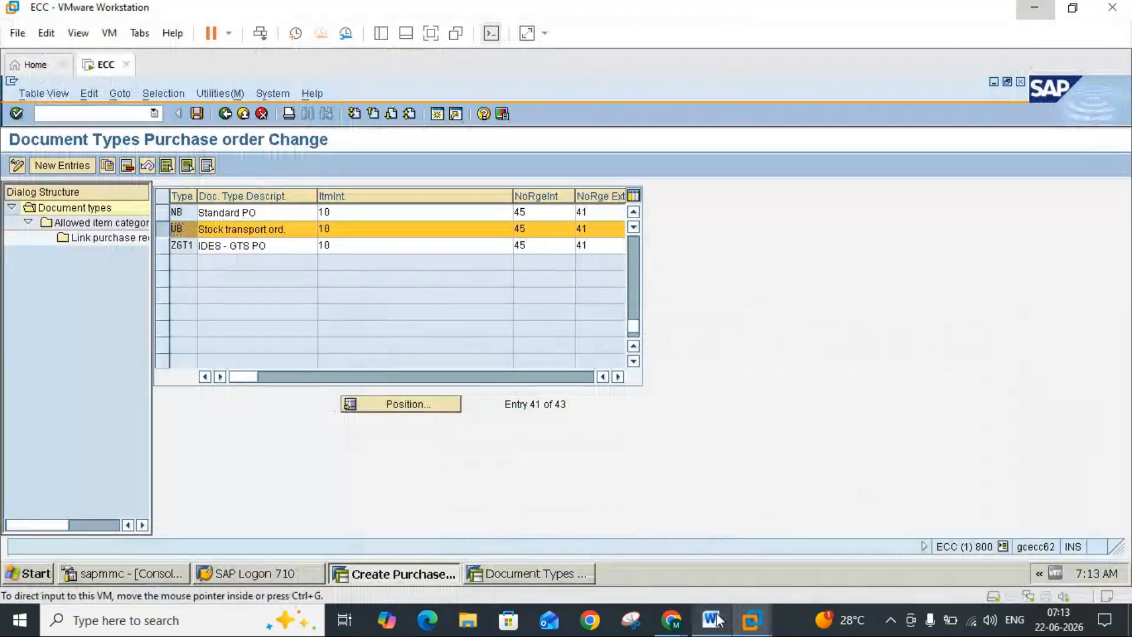
click(617, 377)
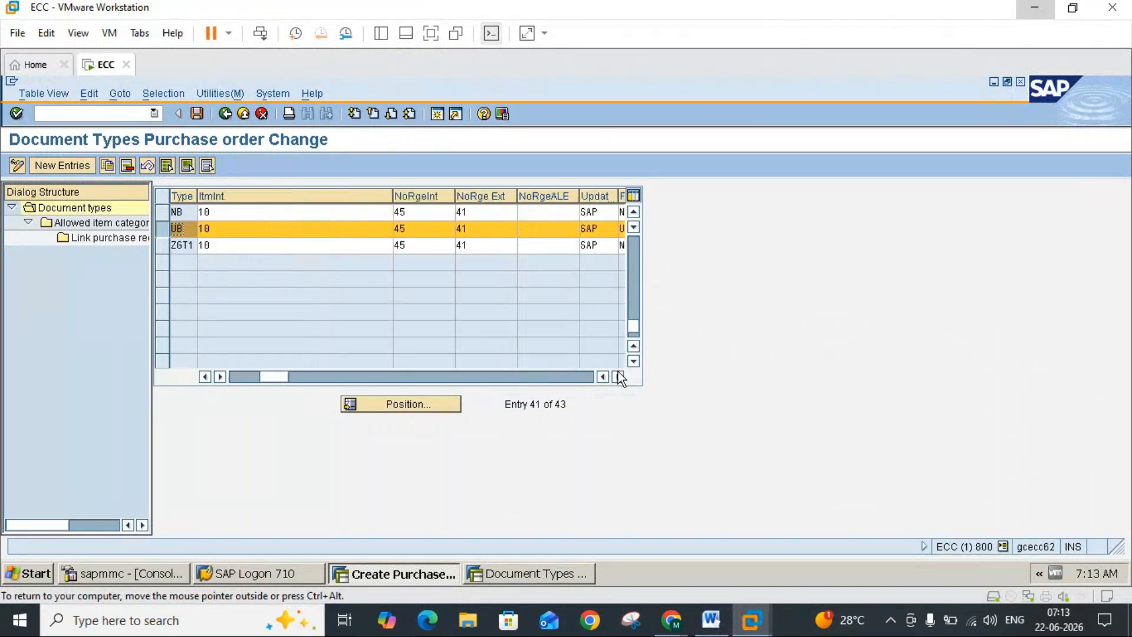
click(618, 376)
click(616, 377)
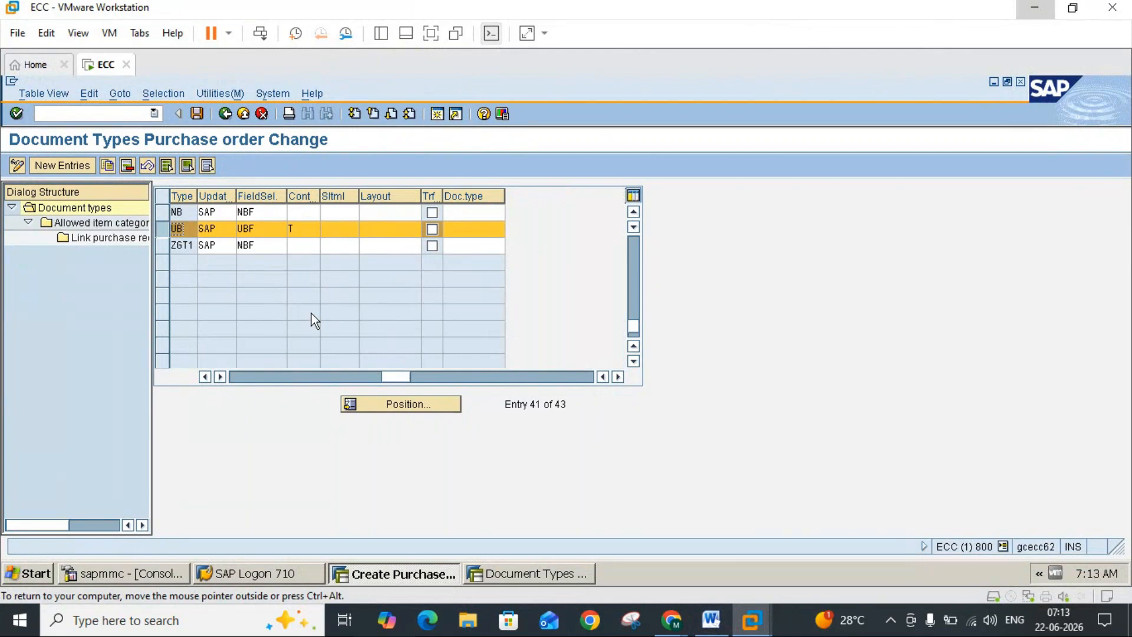
click(302, 231)
Step: Review the Word note on control T, then return to the purchase order session and point out the Supplying Plant field
click(711, 620)
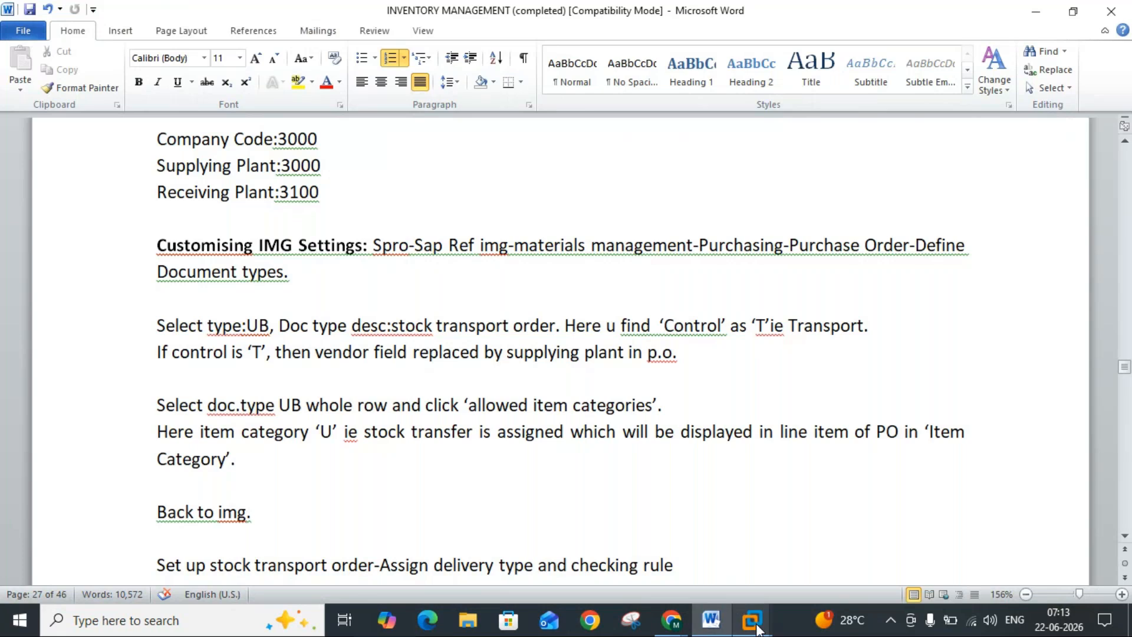
mouse_move(752, 619)
click(816, 533)
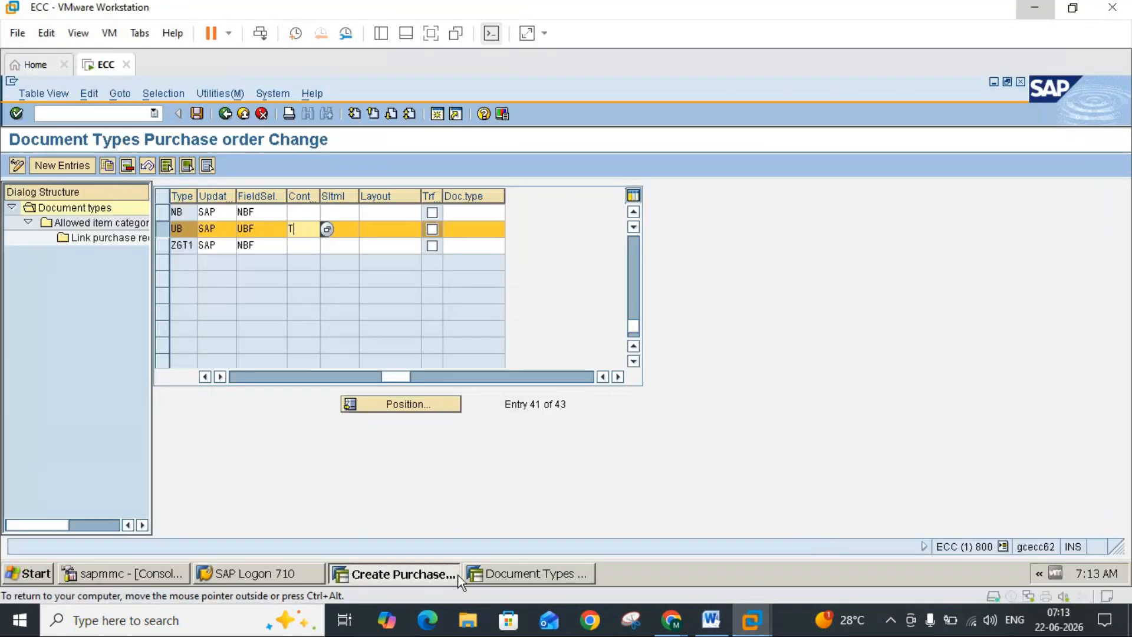
click(440, 575)
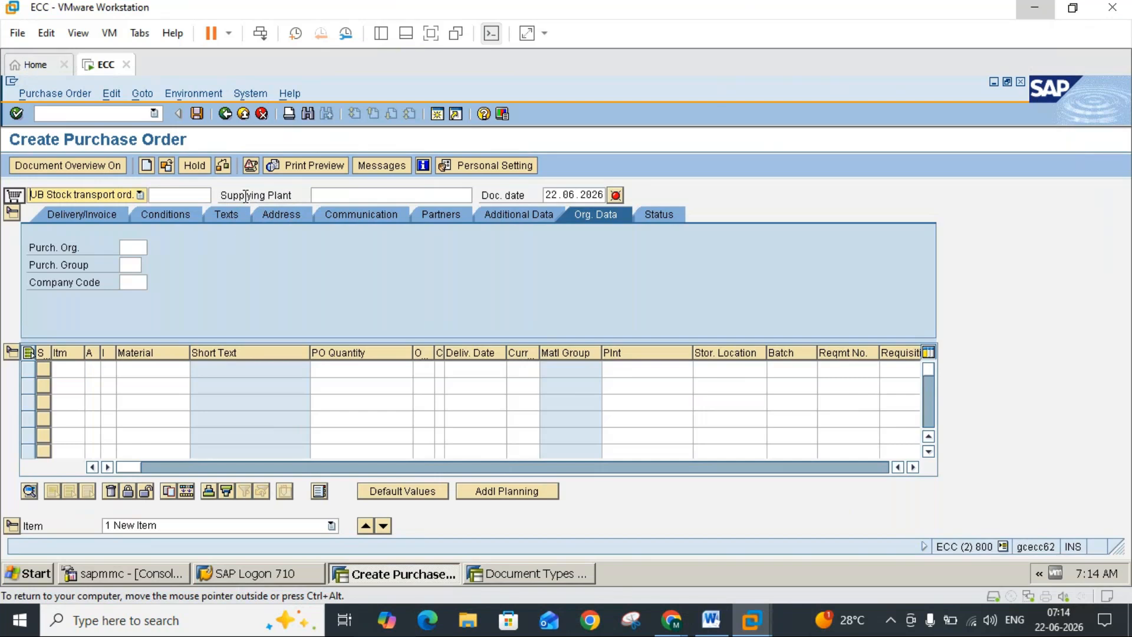
click(339, 196)
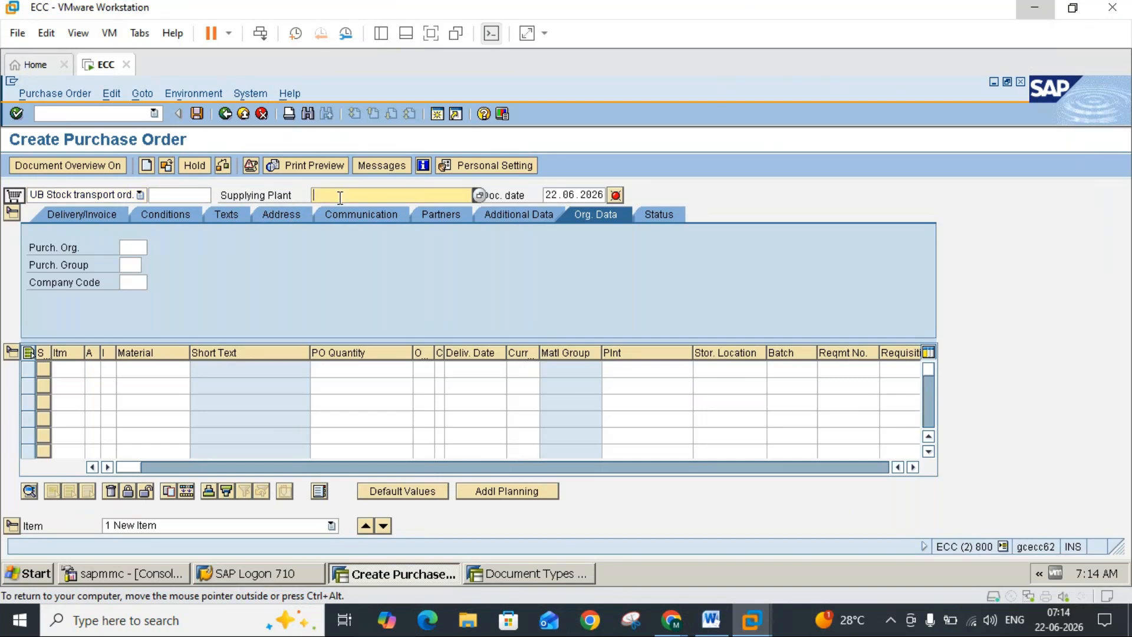
Step: Switch the purchase order to NB Standard PO to point out the Vendor label, then reset it to UB Stock transport ord
click(124, 199)
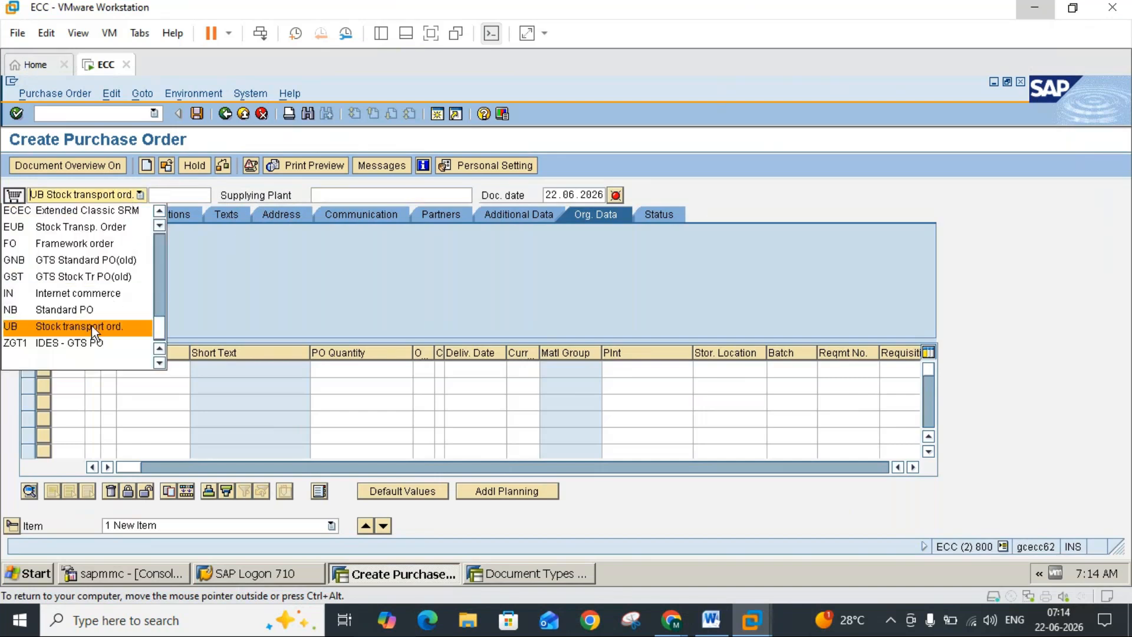
click(38, 315)
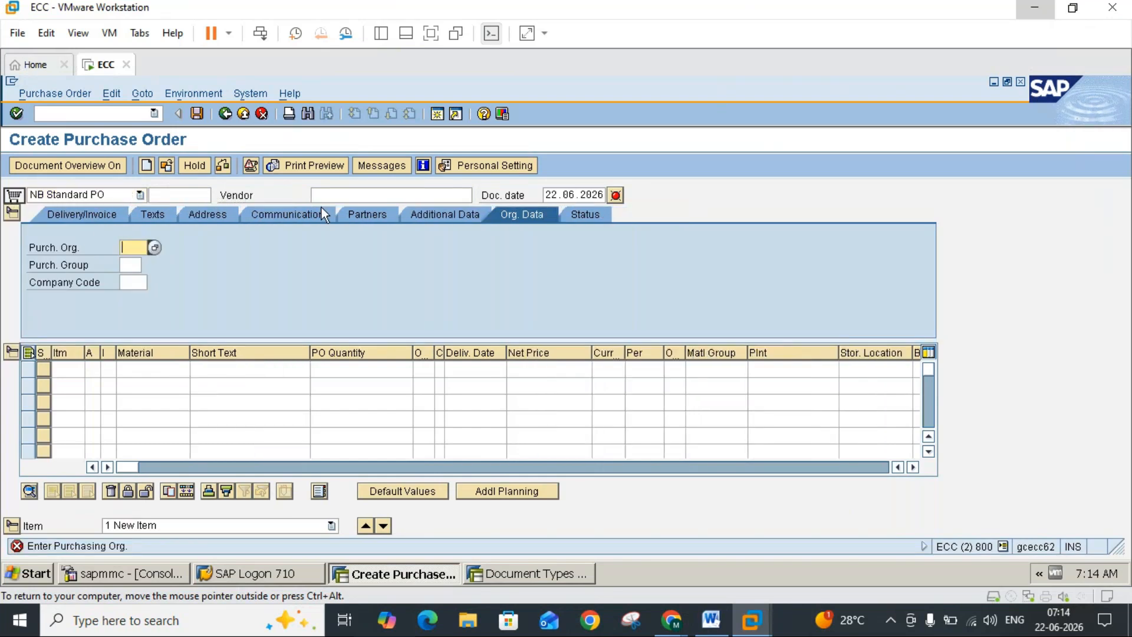
click(253, 195)
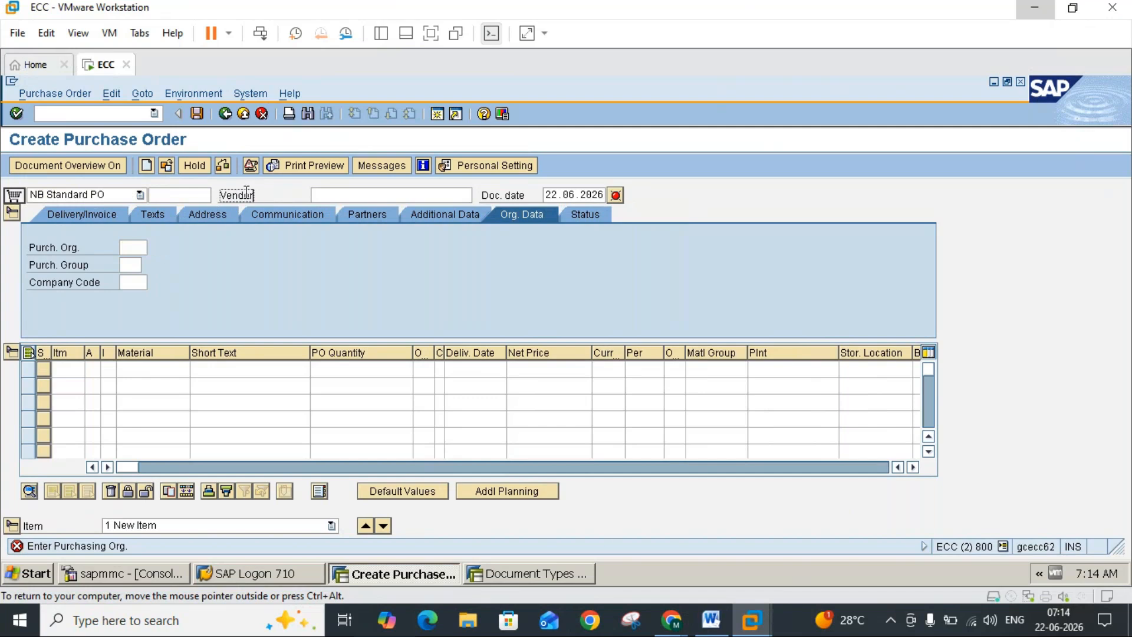
click(123, 199)
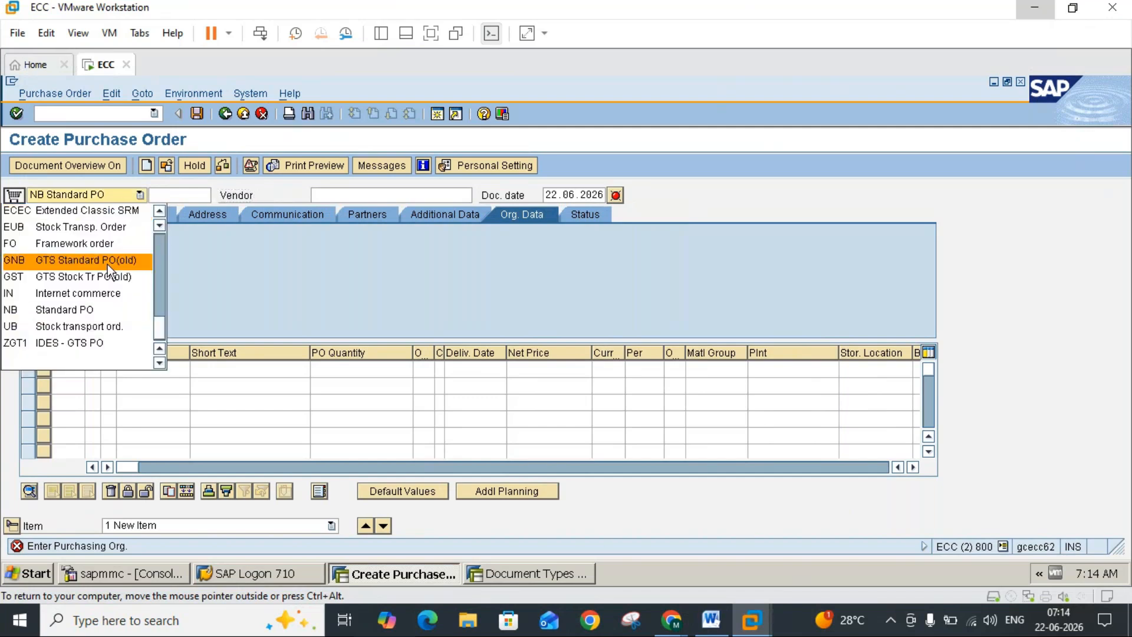
click(83, 326)
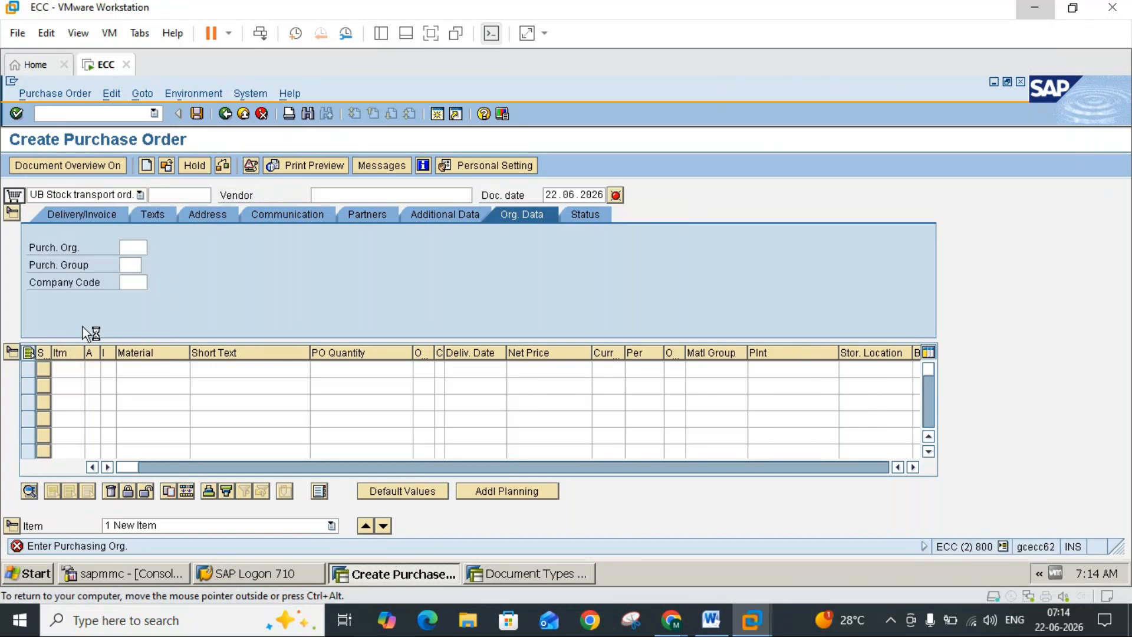
Step: Review the item category note in Word, then open the allowed item categories for document type UB in the customizing session
click(711, 620)
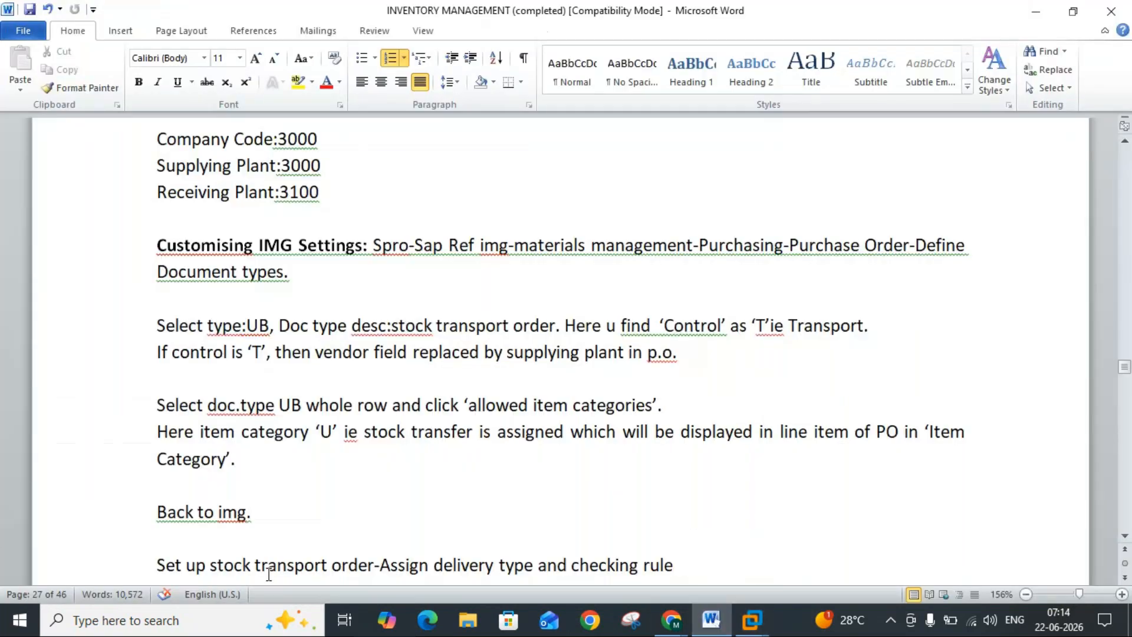
click(234, 458)
text(.)
click(750, 619)
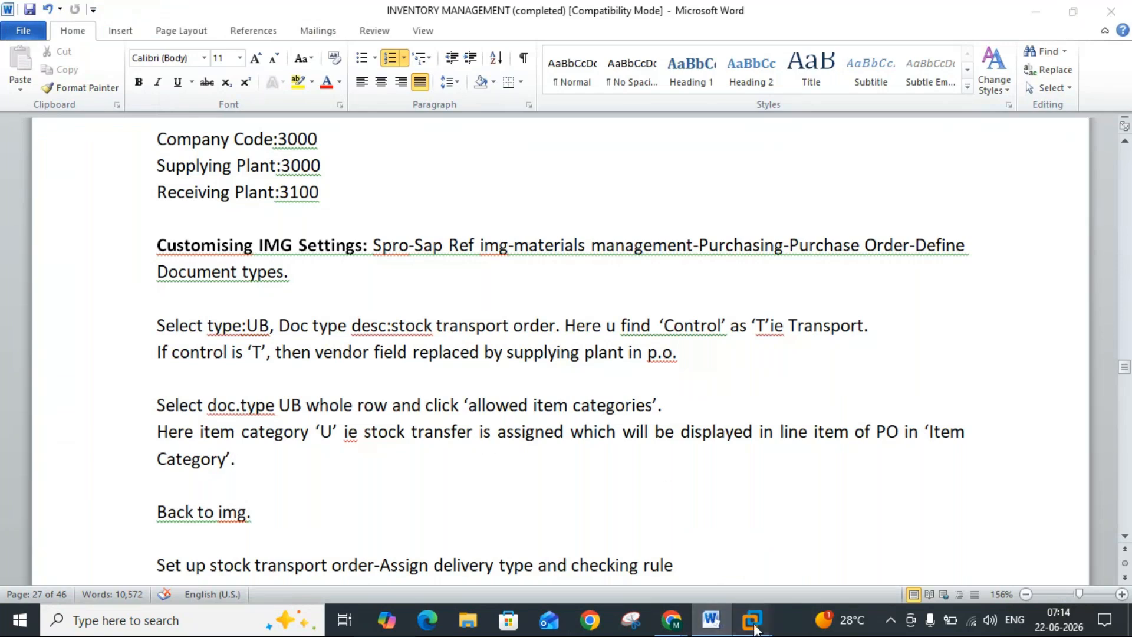
click(800, 540)
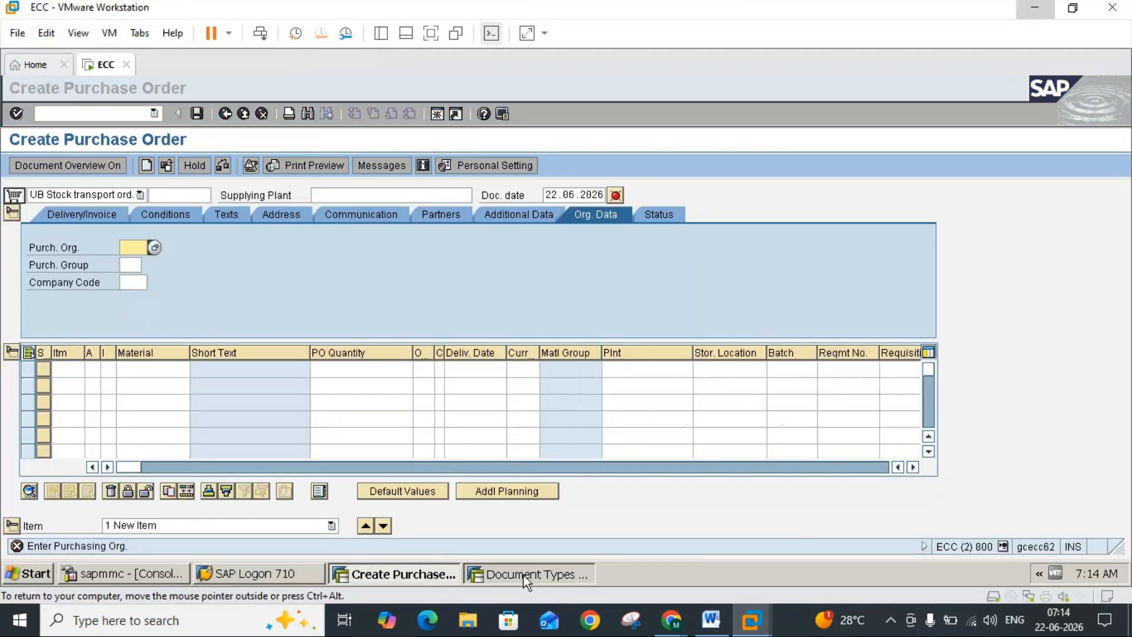
click(529, 573)
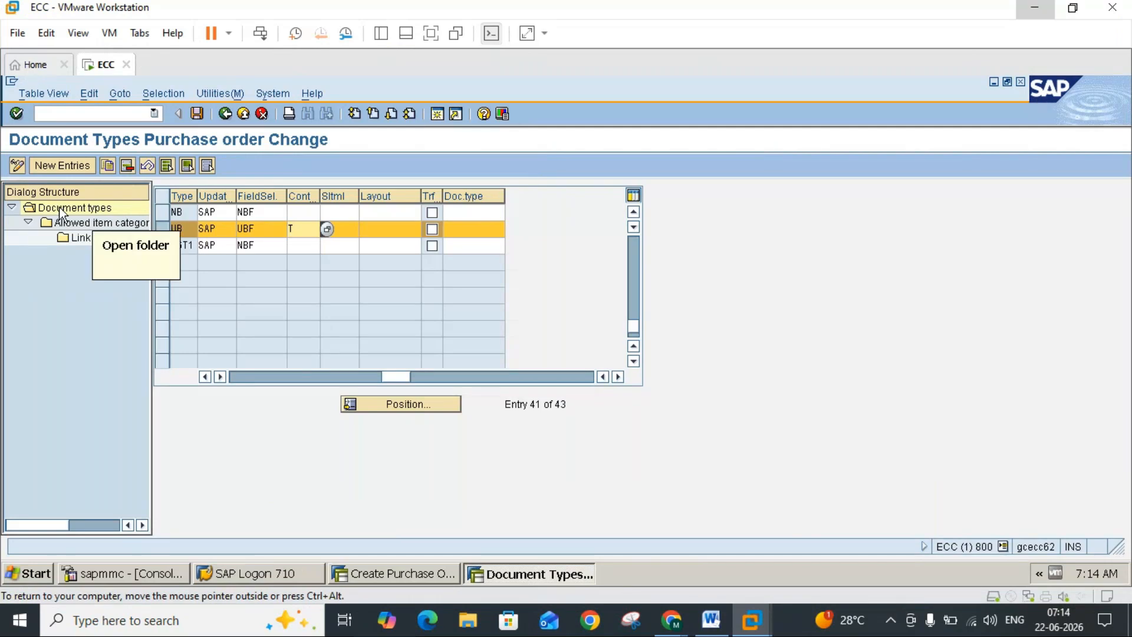
click(79, 227)
double_click(77, 226)
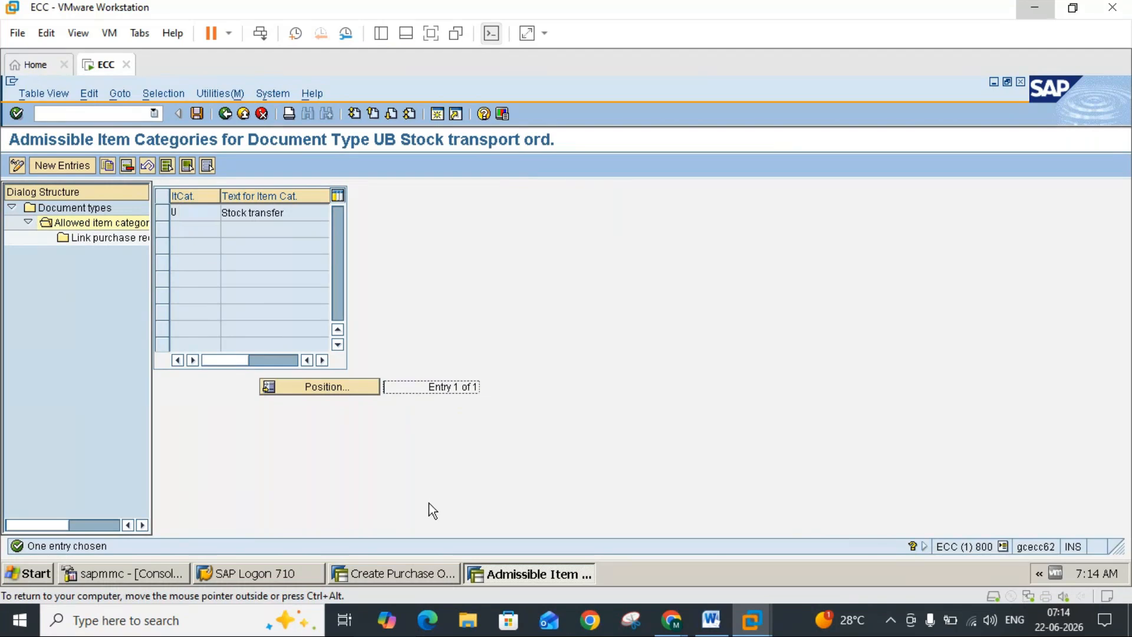
Step: Switch to the purchase order session and set the first item's category to U (Stock transfer) from its allowed values
click(409, 570)
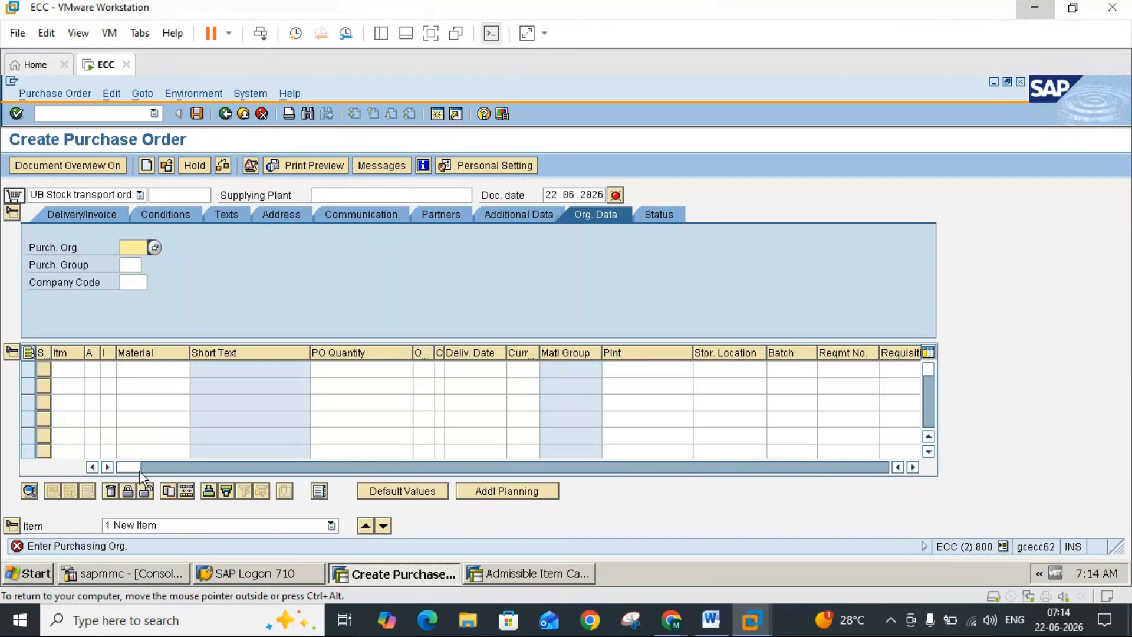
click(107, 353)
click(112, 369)
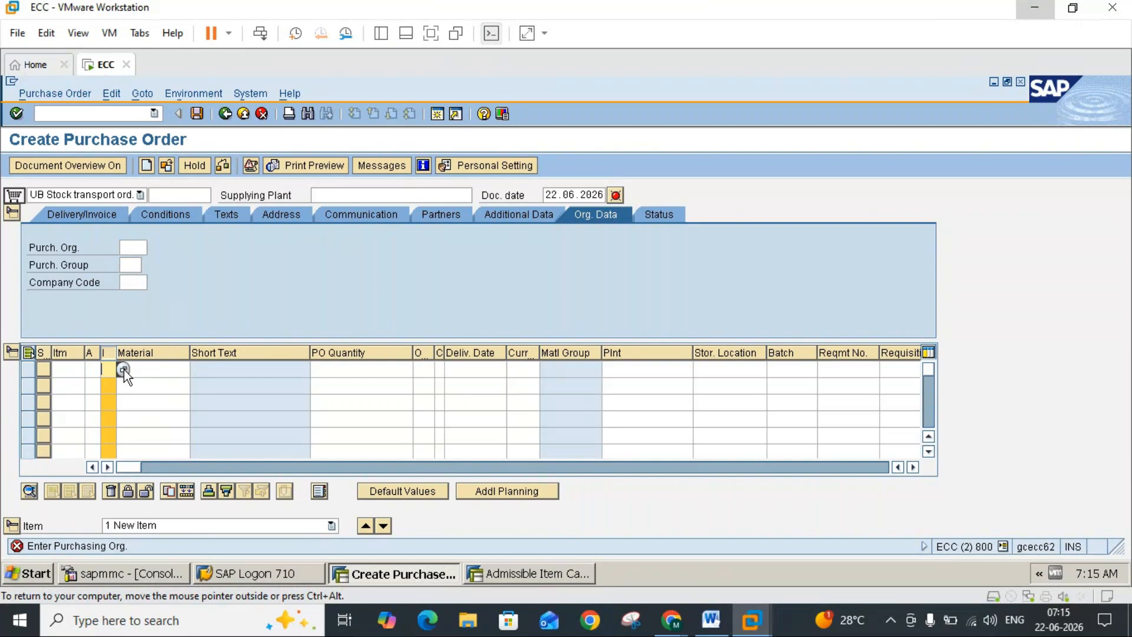
click(124, 369)
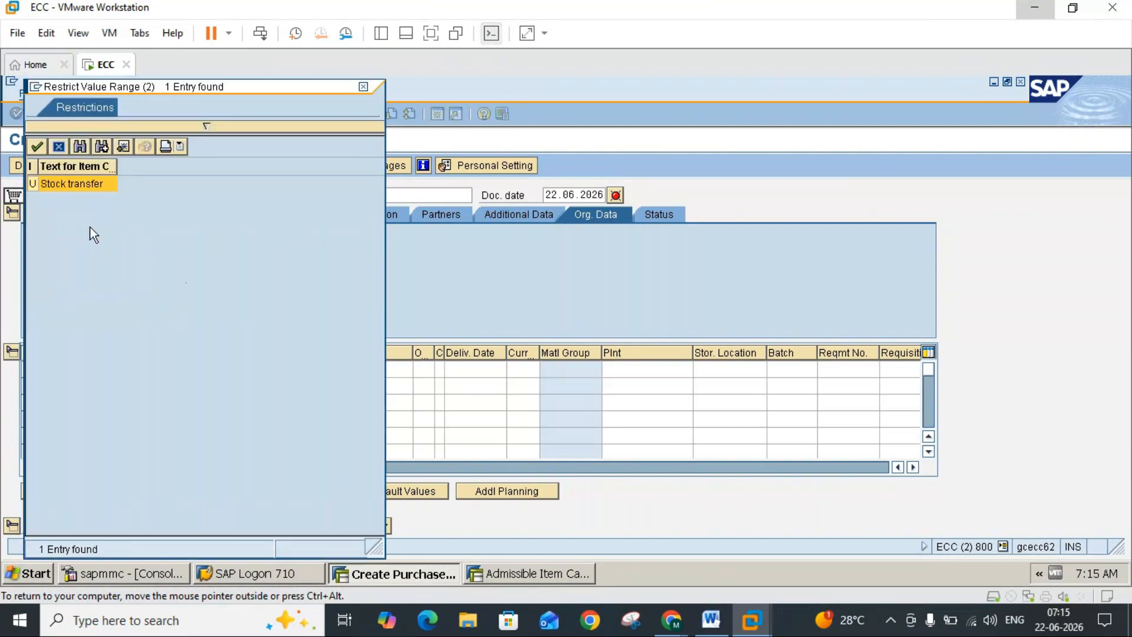
click(40, 184)
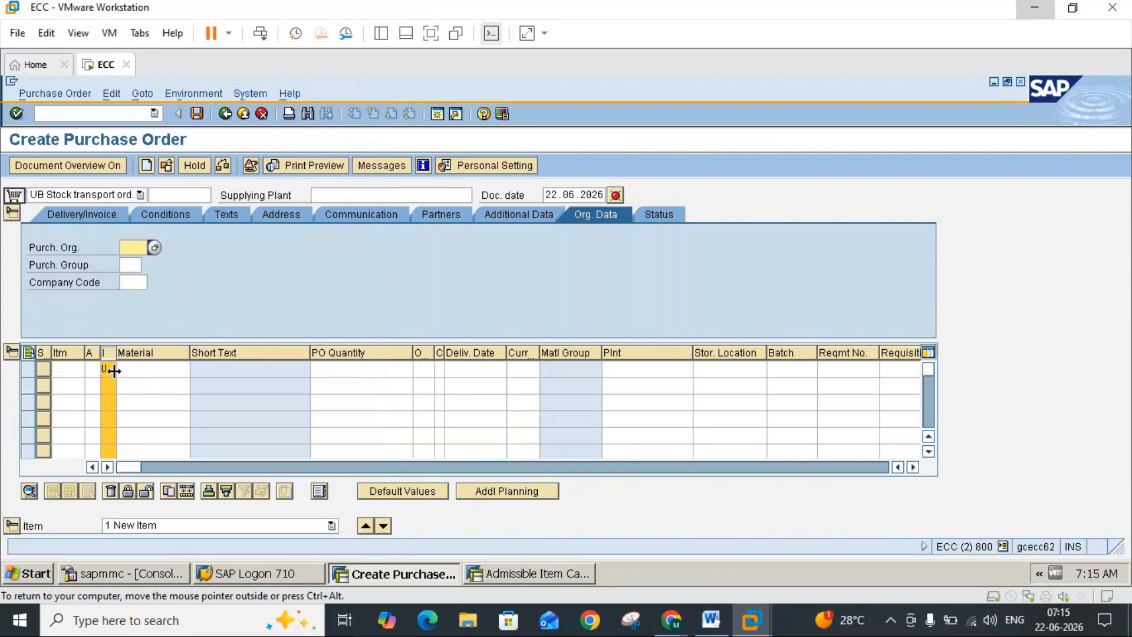
Step: Switch the order type to NB Standard PO and display its allowed item categories, closing the list without a choice
click(121, 195)
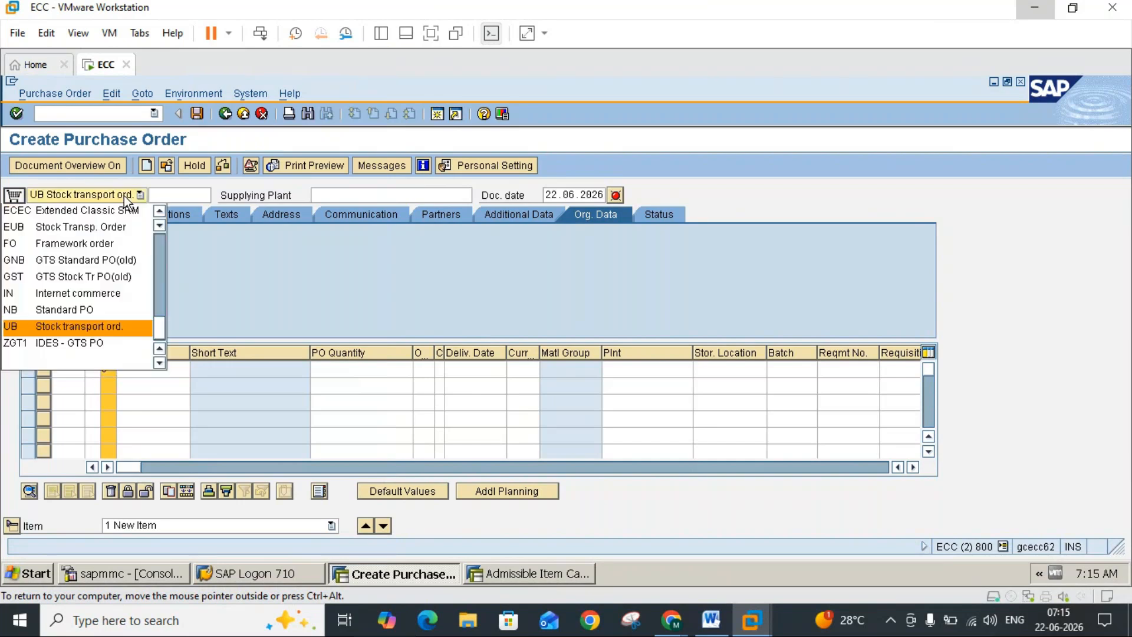
click(86, 316)
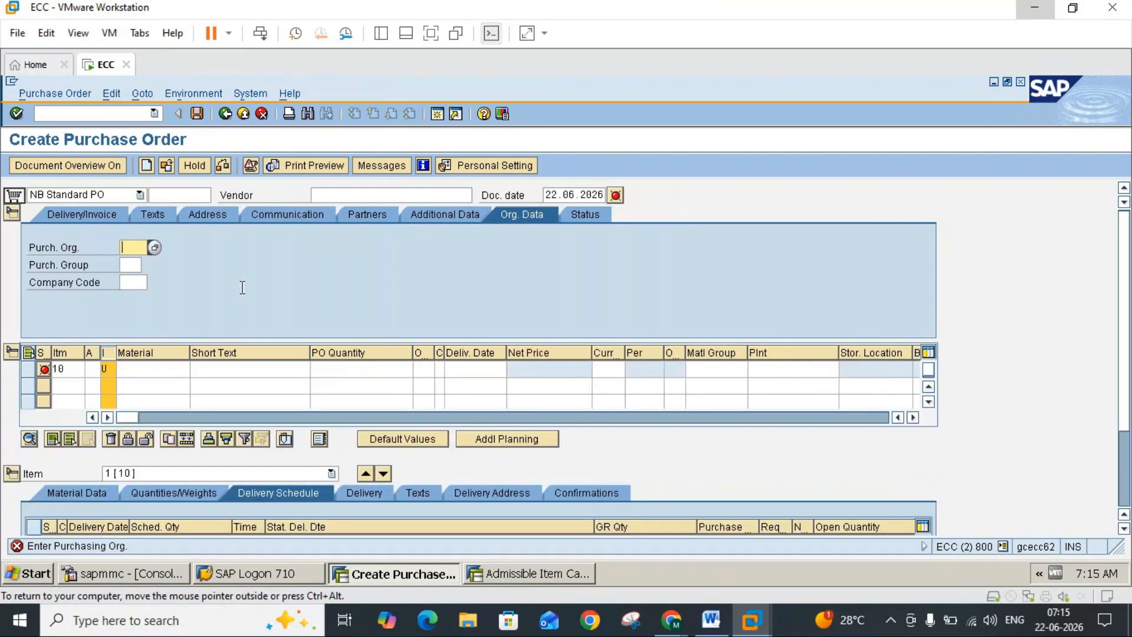
click(117, 369)
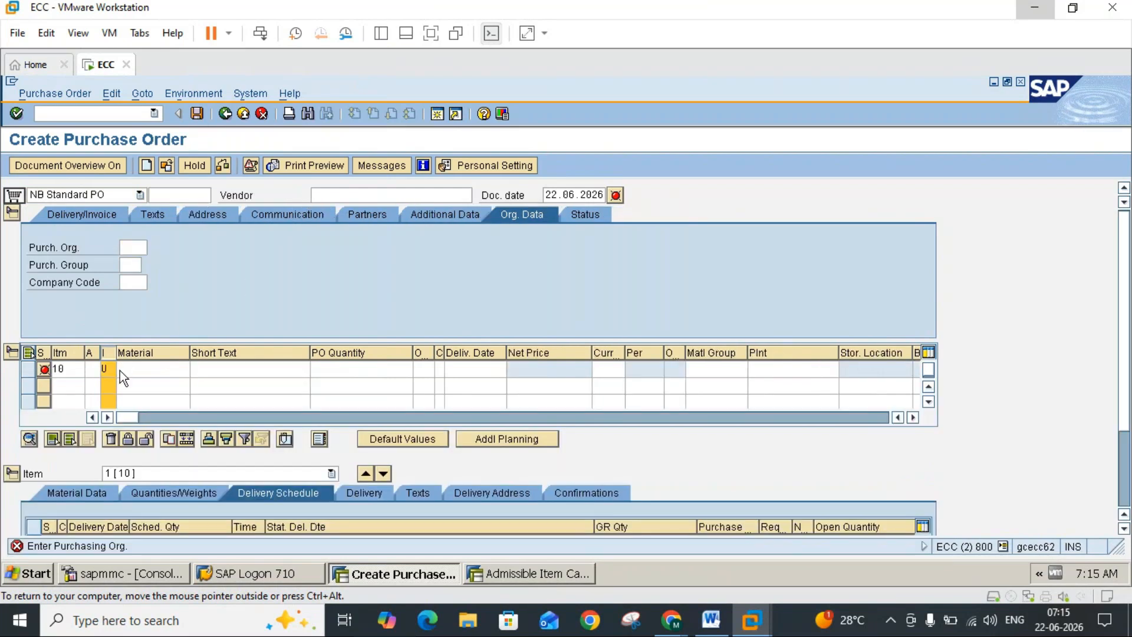
key(F4)
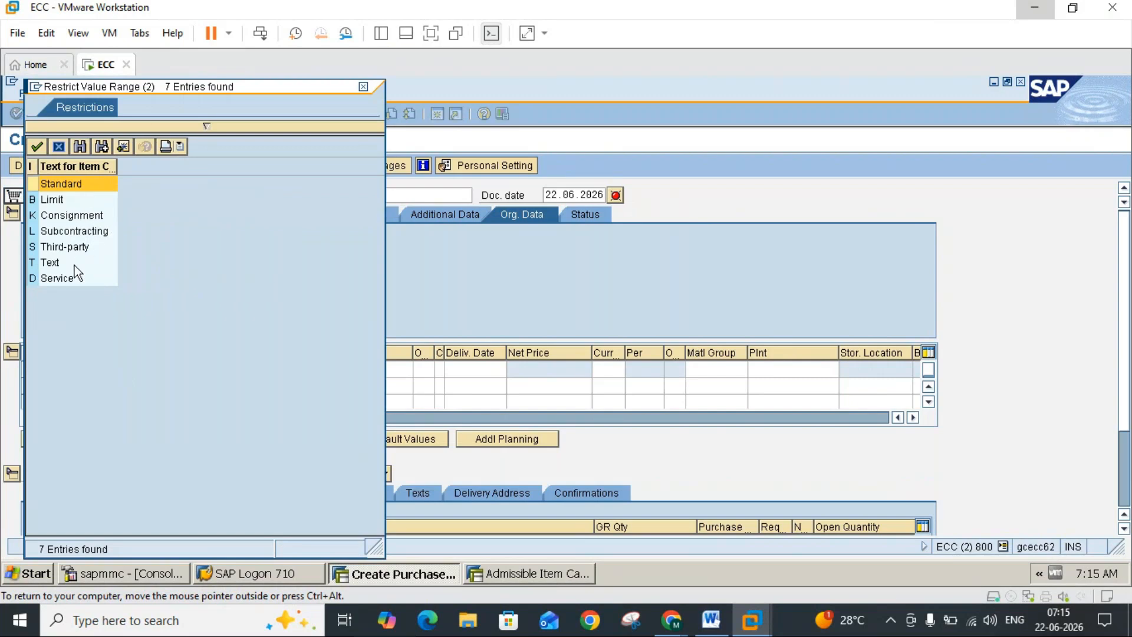
click(365, 85)
Step: Reset the order type to UB Stock transport ord. and choose item category U (Stock transfer) for item 10
click(127, 196)
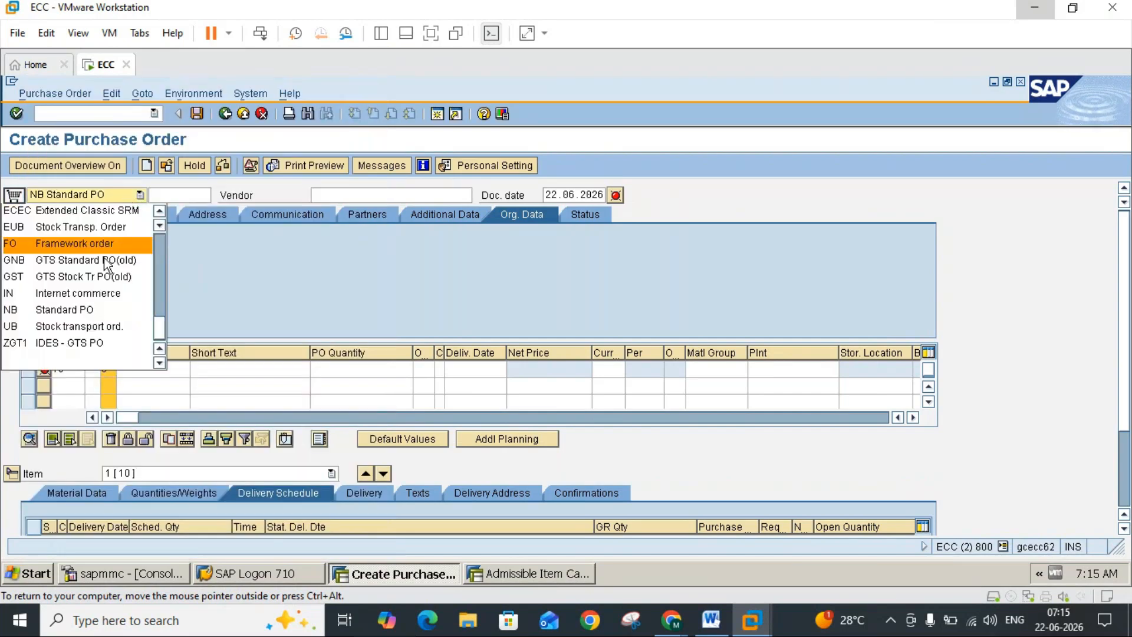
click(91, 325)
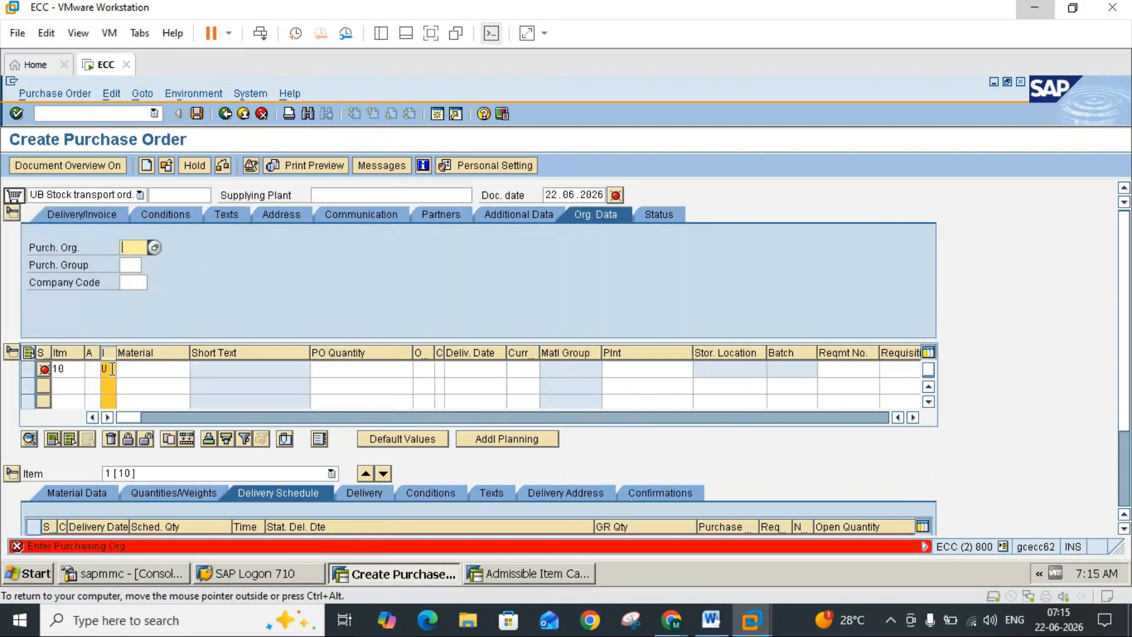
click(122, 369)
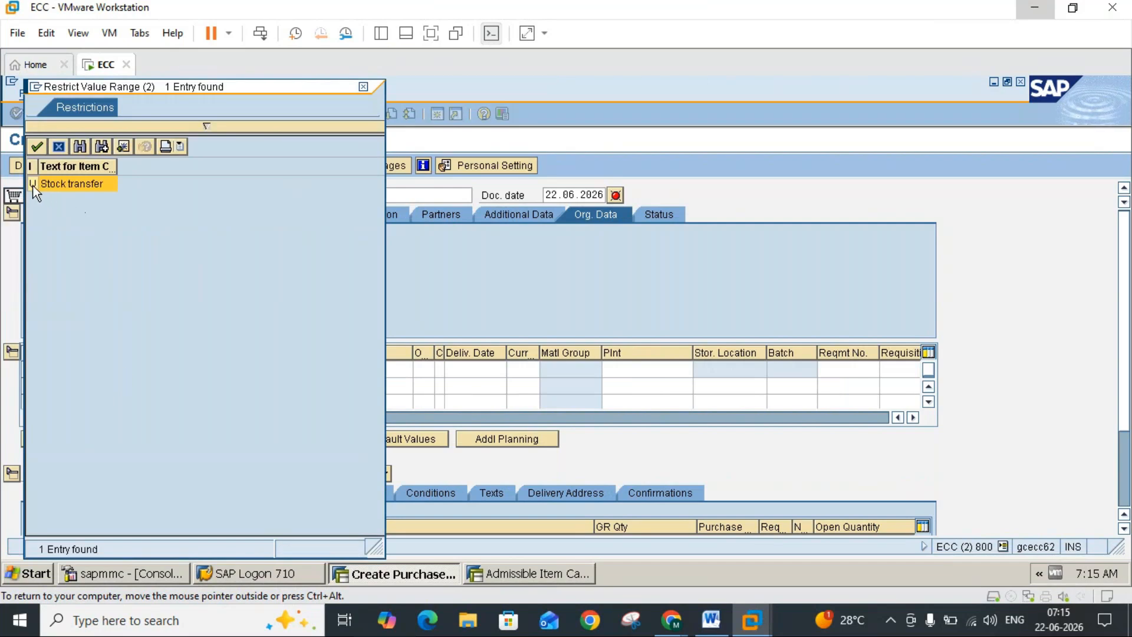
double_click(33, 186)
mouse_move(719, 629)
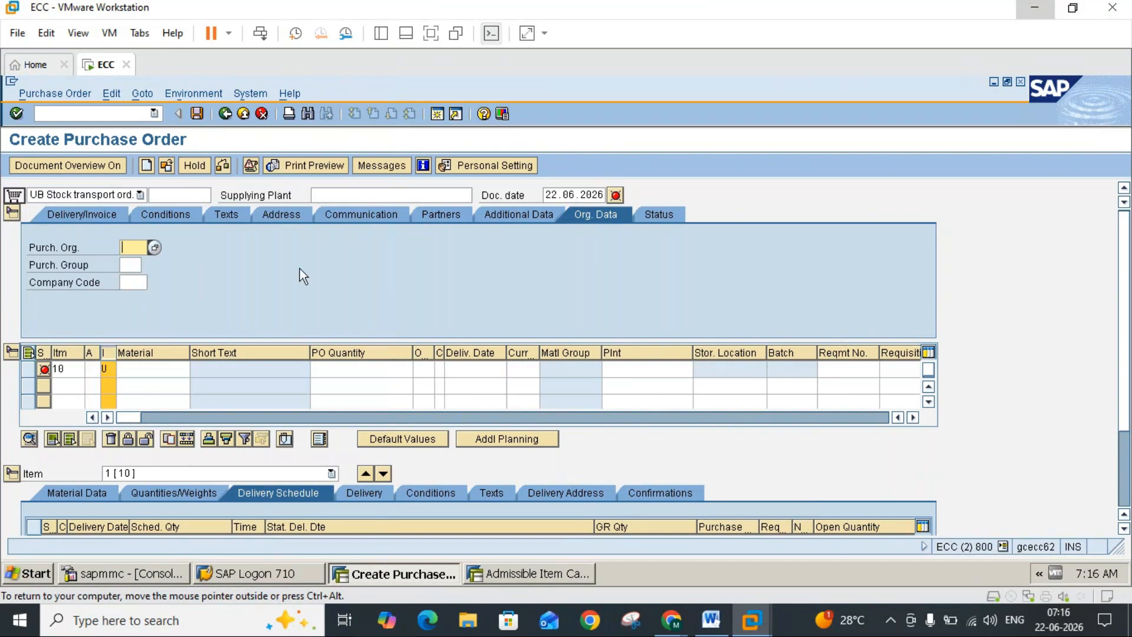
Step: Point out the Supplying Plant field in the order header and the receiving plant field of item 10
click(353, 199)
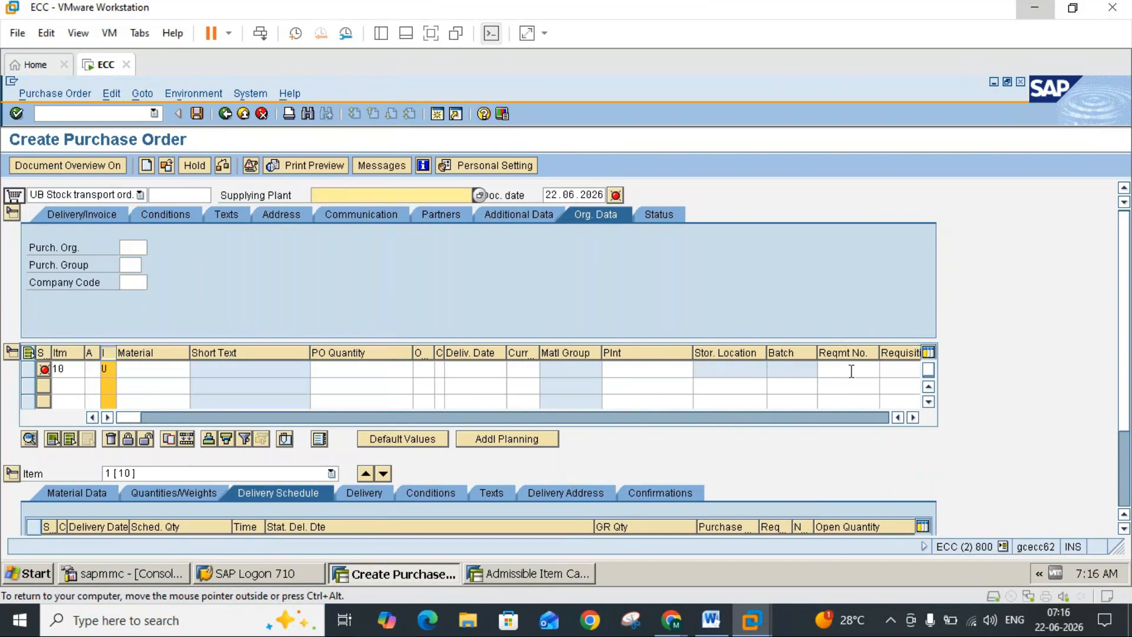
click(915, 417)
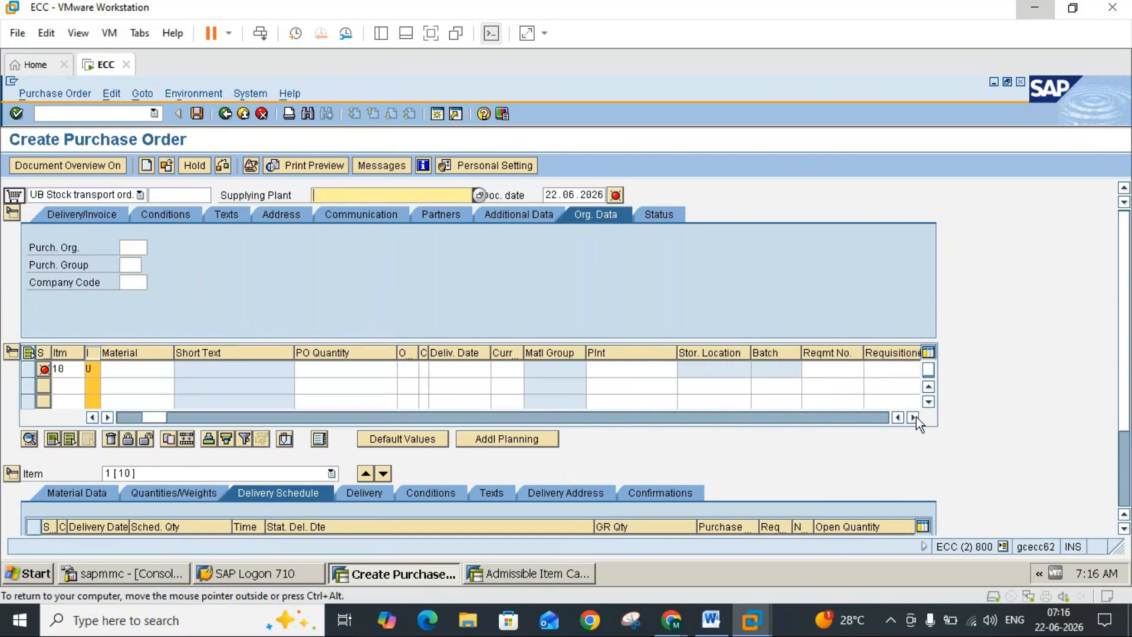
click(614, 371)
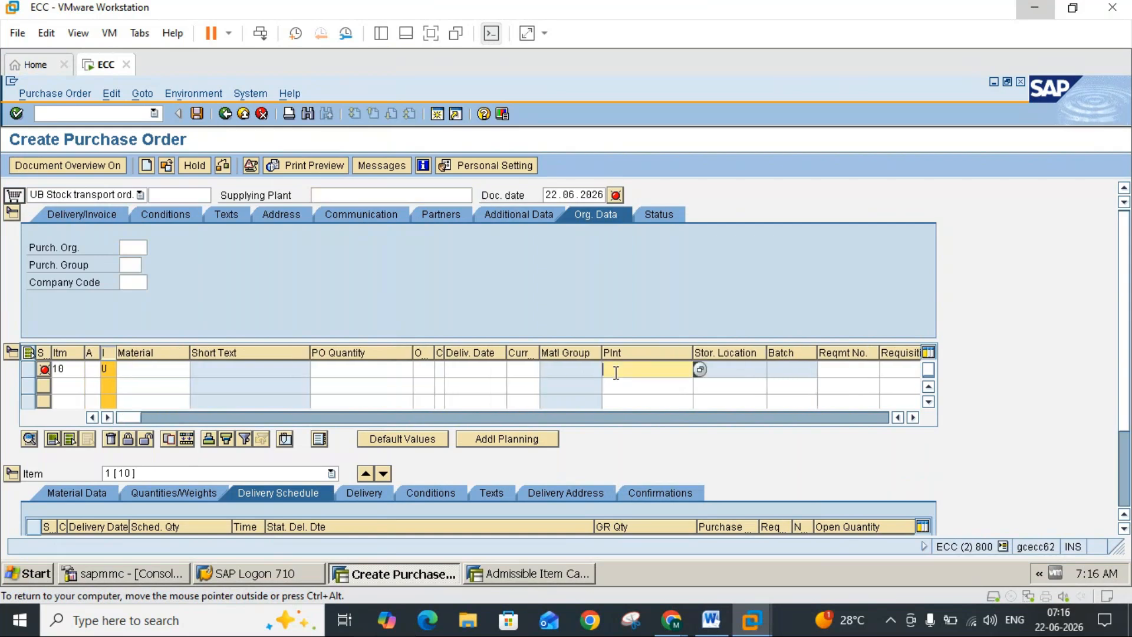
Step: Switch to the Word notes and review the section on assigning delivery type and checking rule for stock transport orders
click(719, 625)
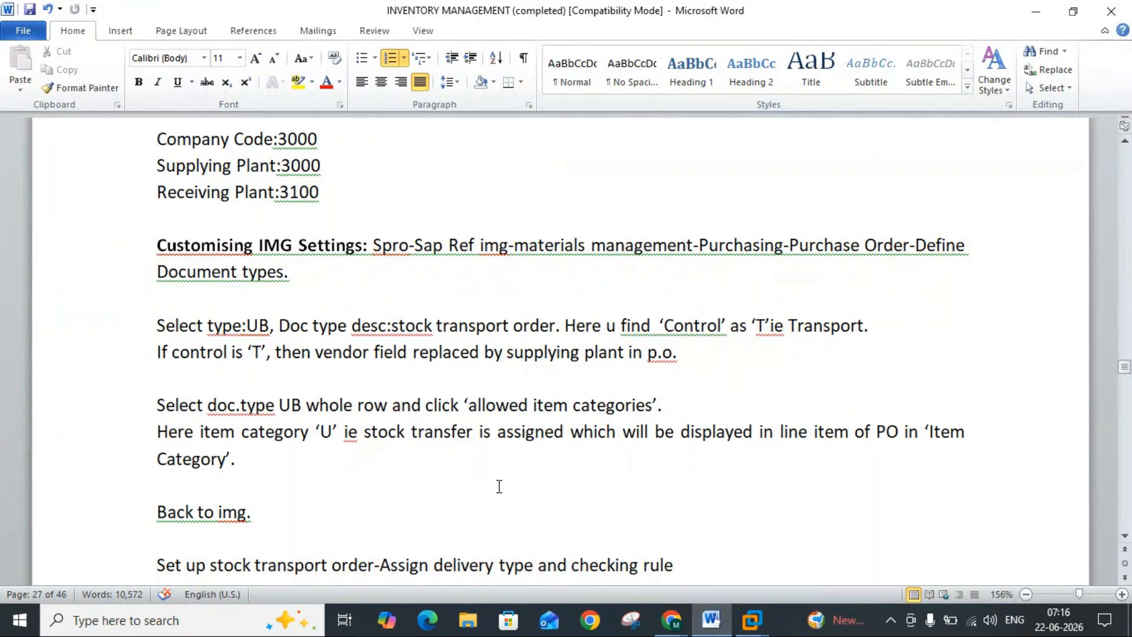
click(1125, 538)
click(1125, 537)
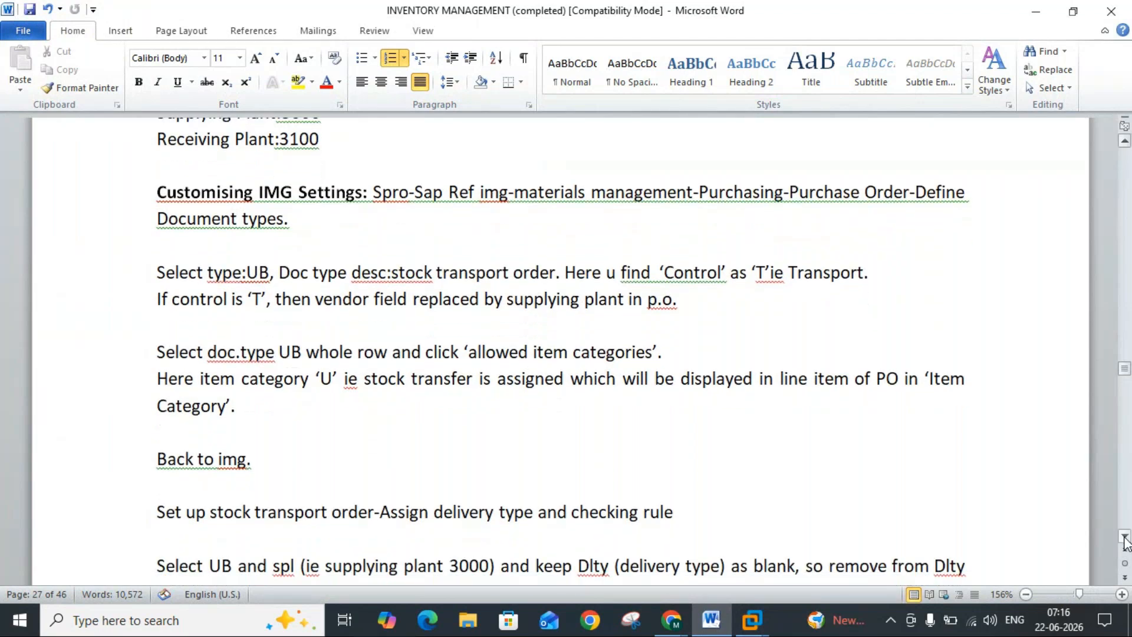
click(1125, 537)
click(1124, 537)
click(1125, 538)
click(1125, 538)
click(1125, 538)
click(1124, 538)
click(1125, 538)
click(1125, 537)
click(1124, 538)
click(1125, 538)
click(1125, 538)
click(1125, 537)
click(1125, 538)
click(1125, 538)
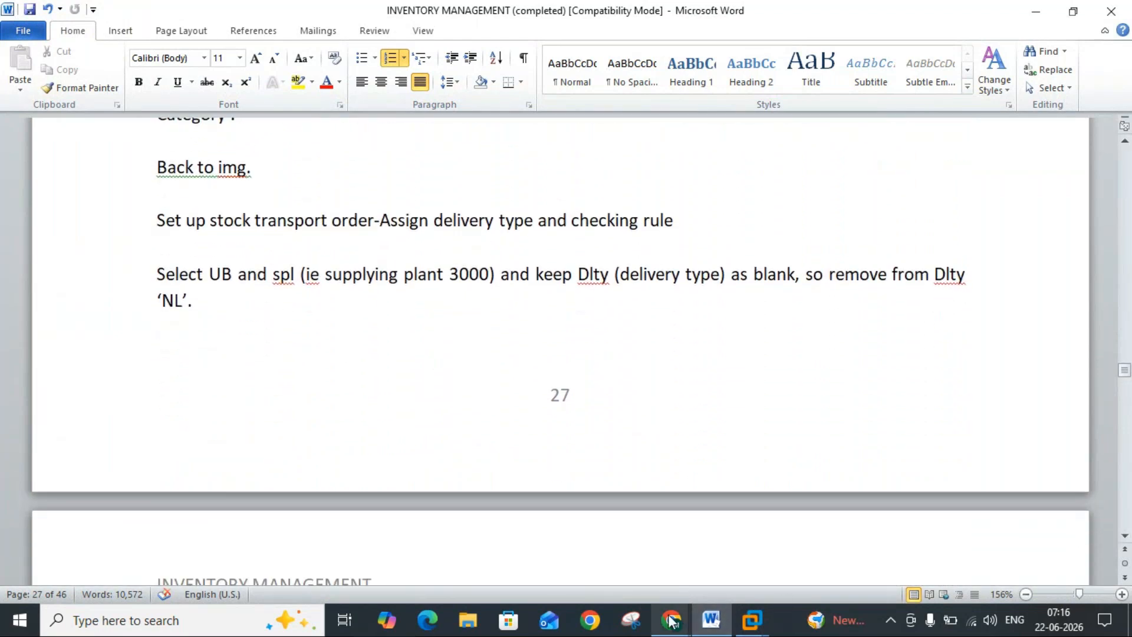
Step: Return to the customizing session and leave the UB item categories and document types, going back to the IMG structure
mouse_move(671, 621)
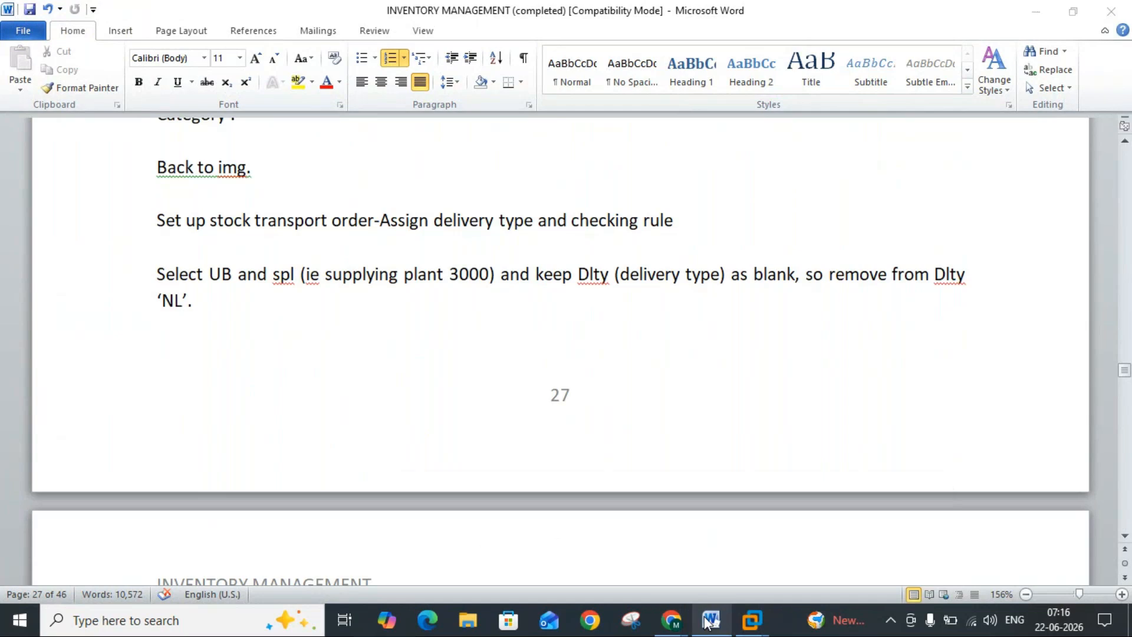
mouse_move(753, 626)
click(778, 557)
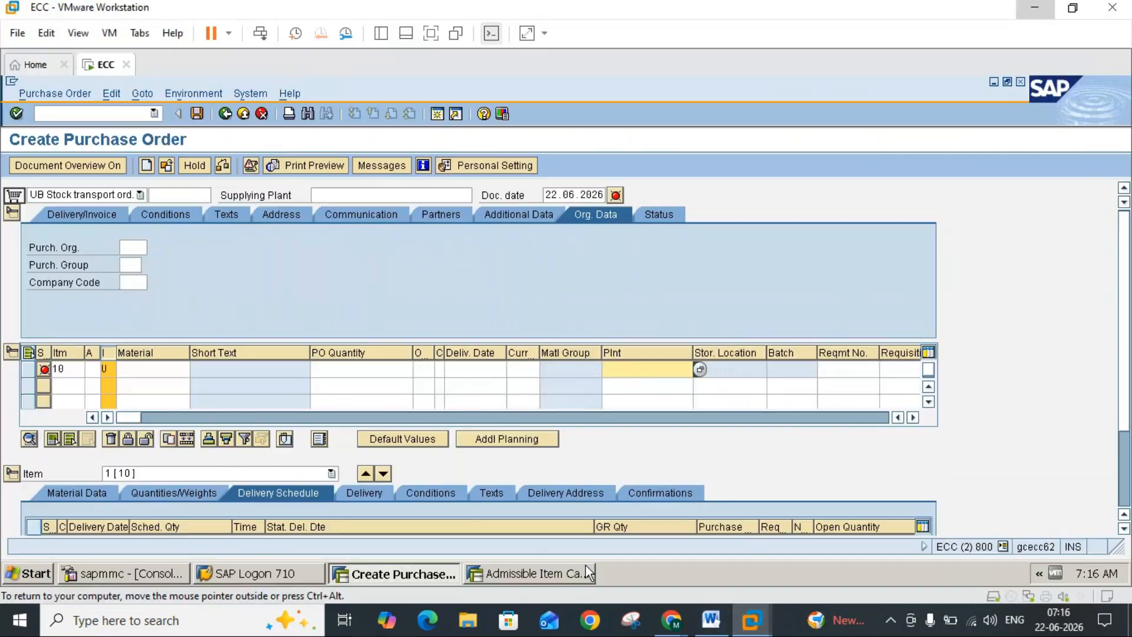
click(556, 574)
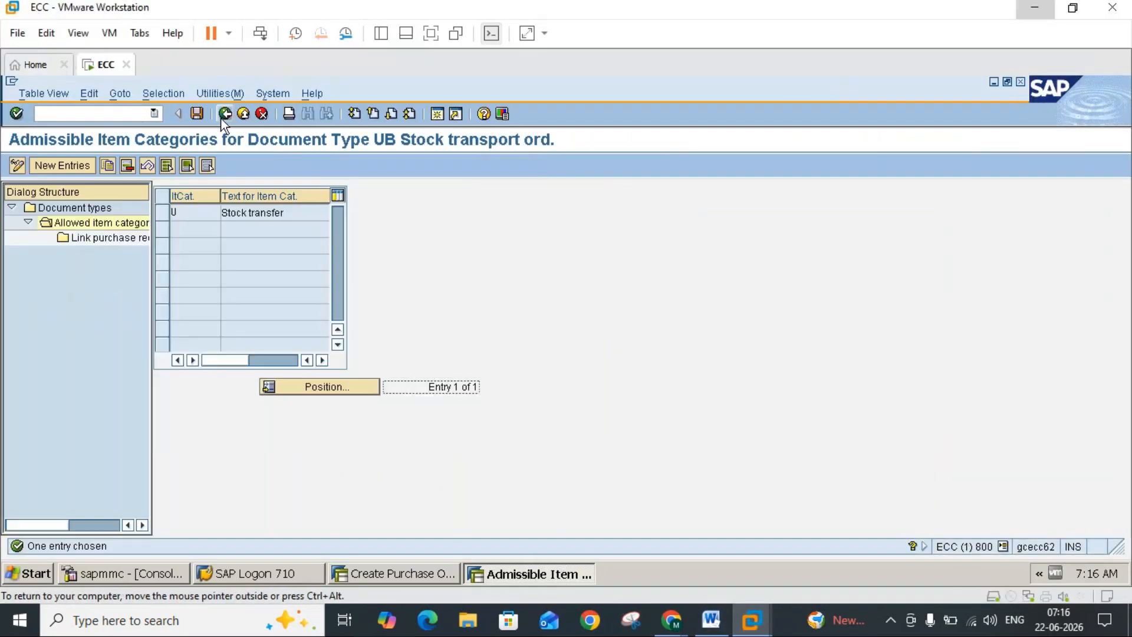
click(225, 115)
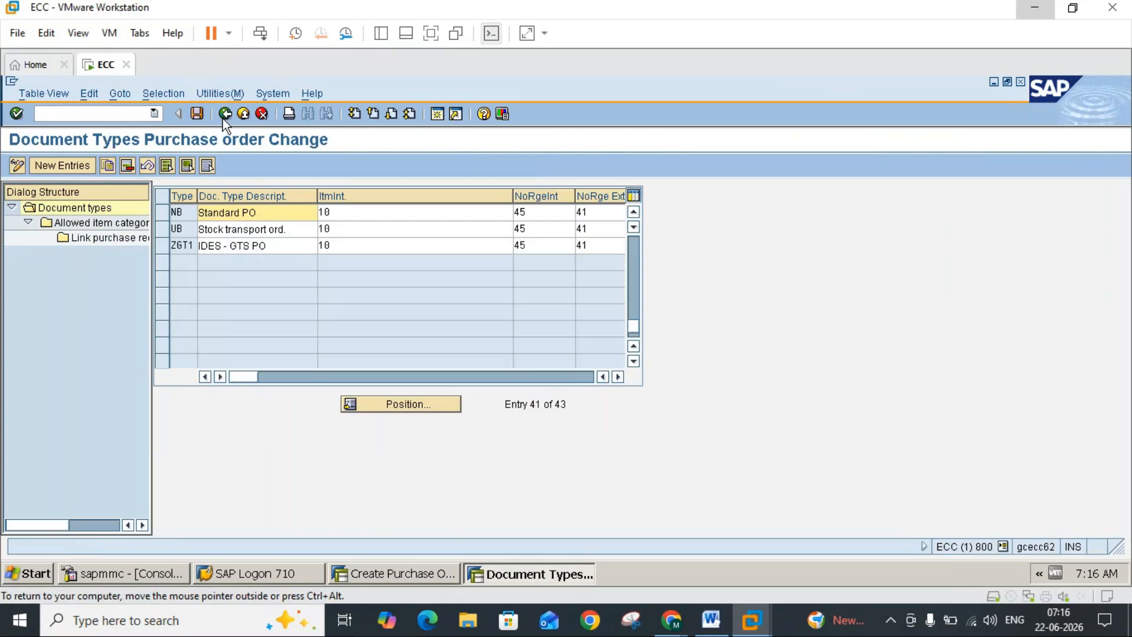
click(712, 620)
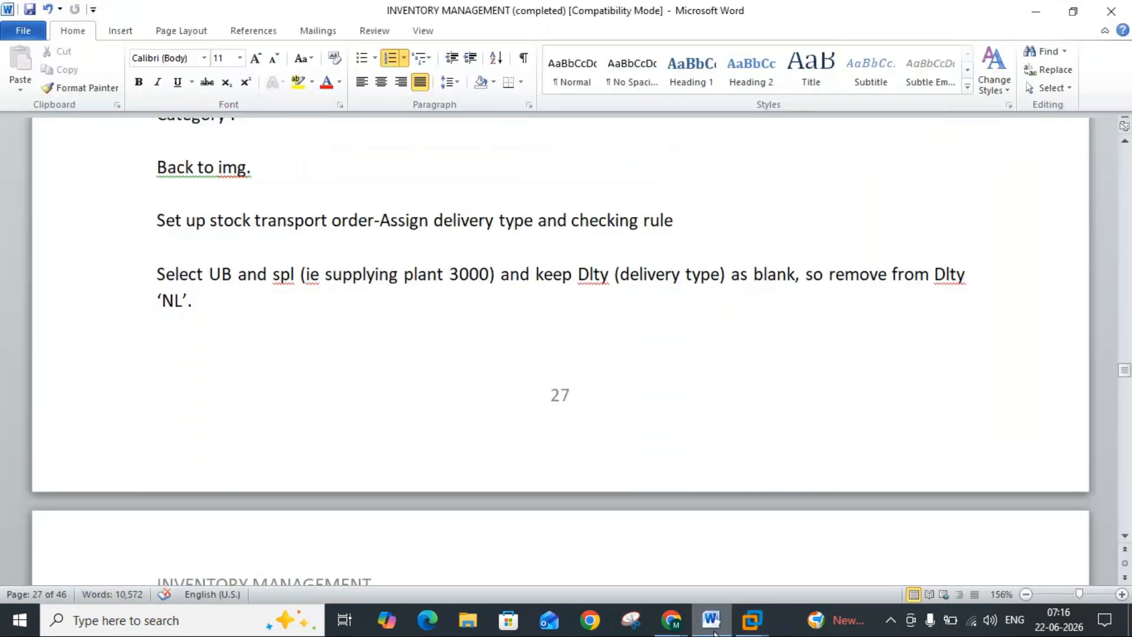
click(752, 620)
click(224, 113)
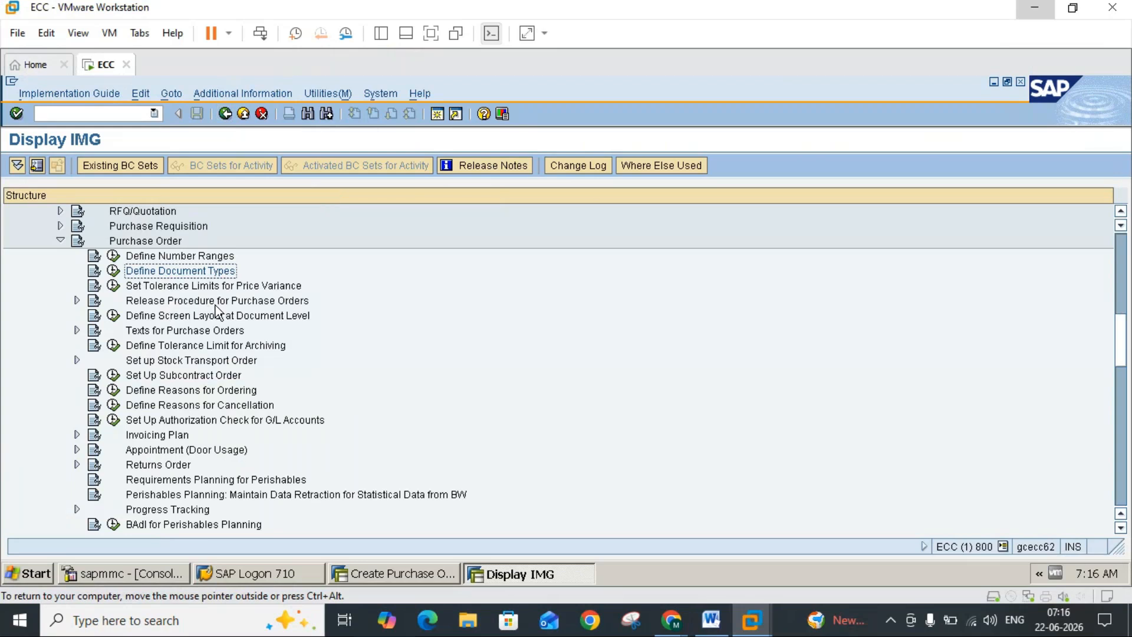
Step: Open the Assign Delivery Type and Checking Rule activity under Set up Stock Transport Order, and check its Word note
click(77, 360)
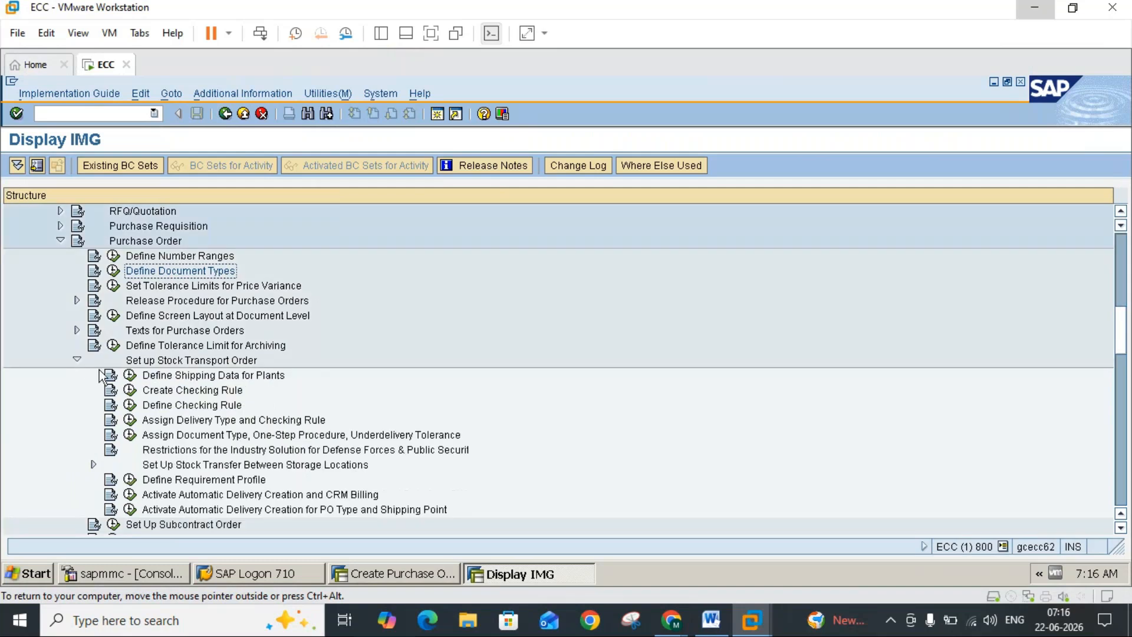
click(129, 419)
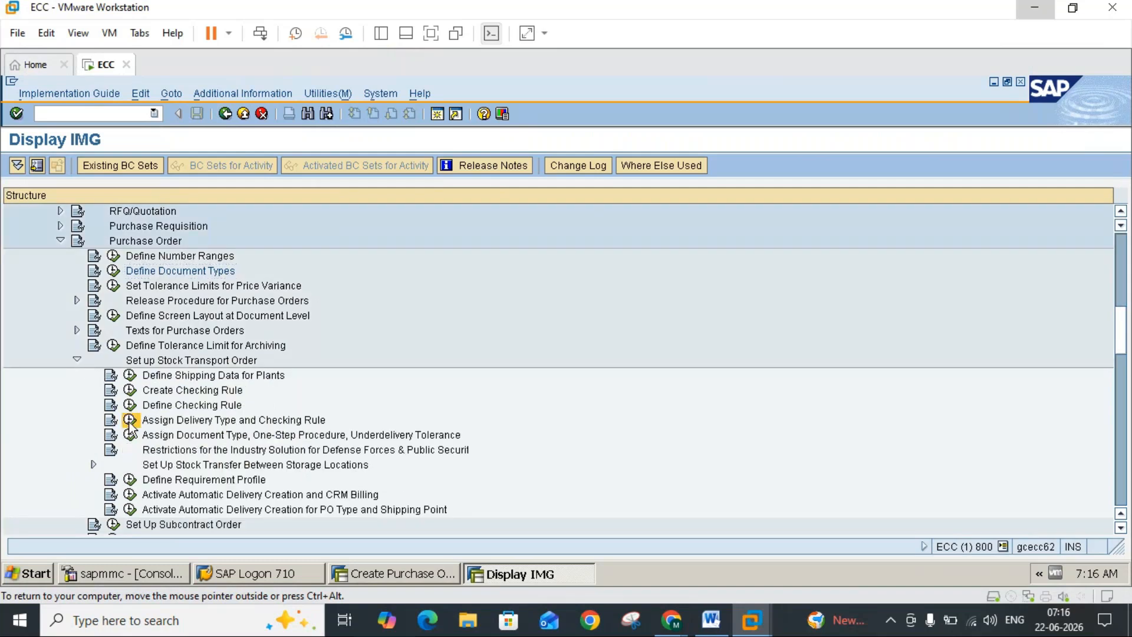
click(711, 620)
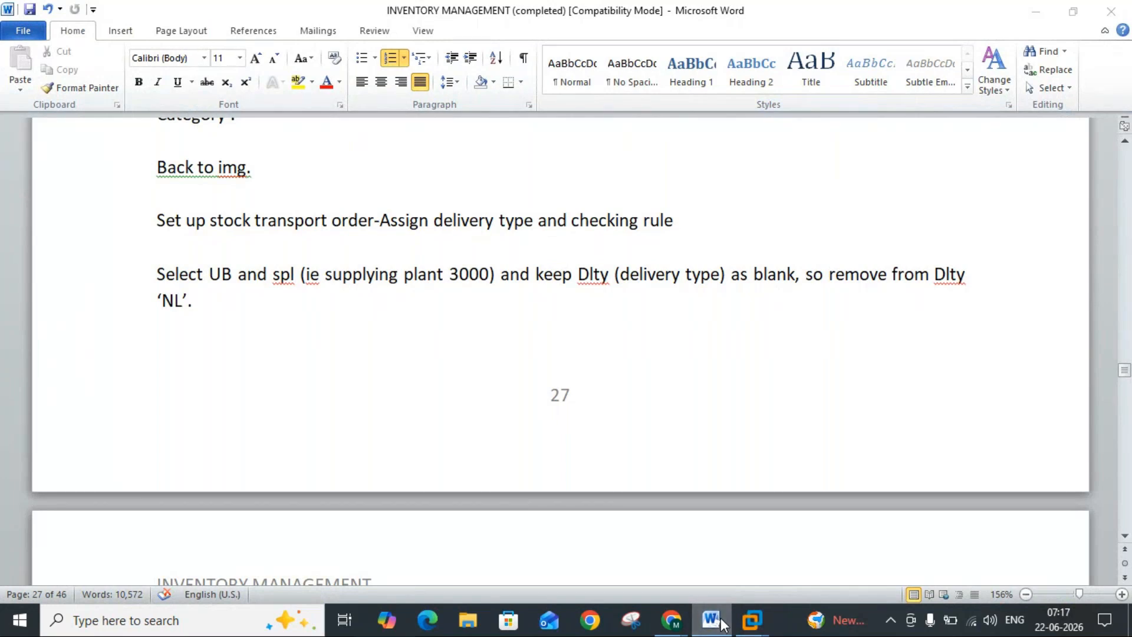
click(721, 623)
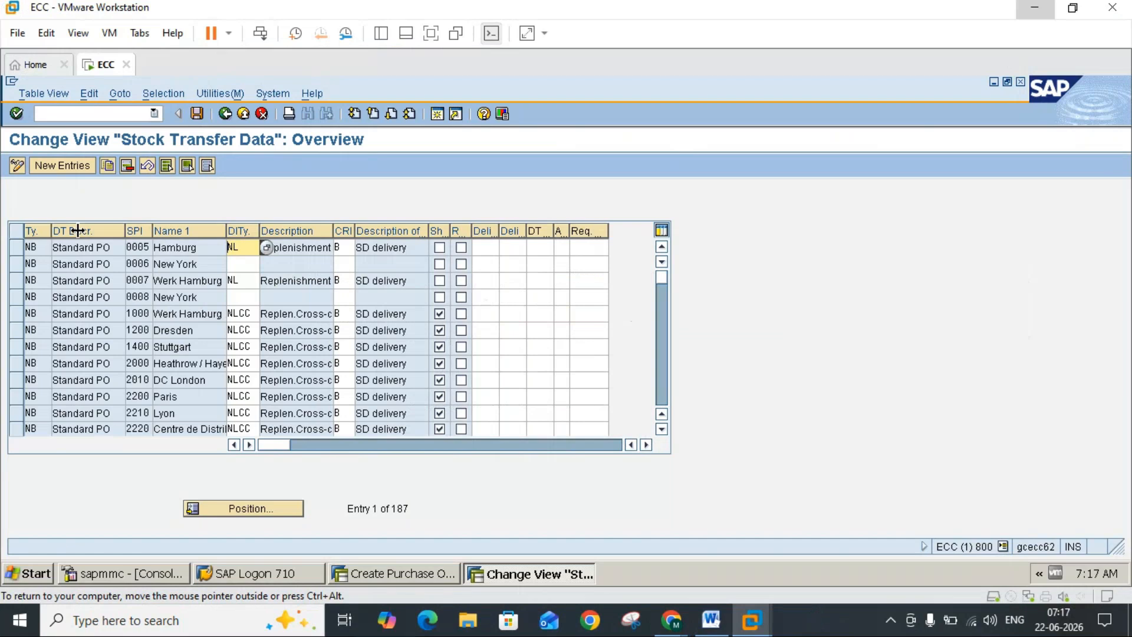
Step: Locate the first UB entries in the Stock Transfer Data table and check the supplying plant in the Word note
click(660, 391)
click(661, 391)
click(660, 391)
click(660, 392)
click(660, 391)
click(660, 391)
click(660, 392)
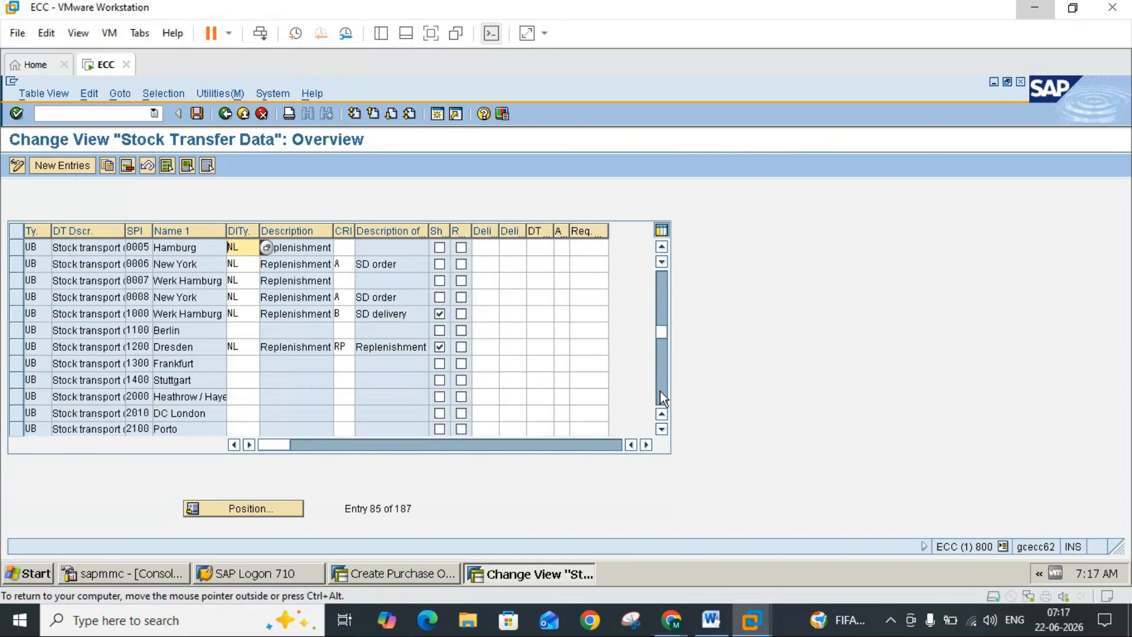
click(664, 250)
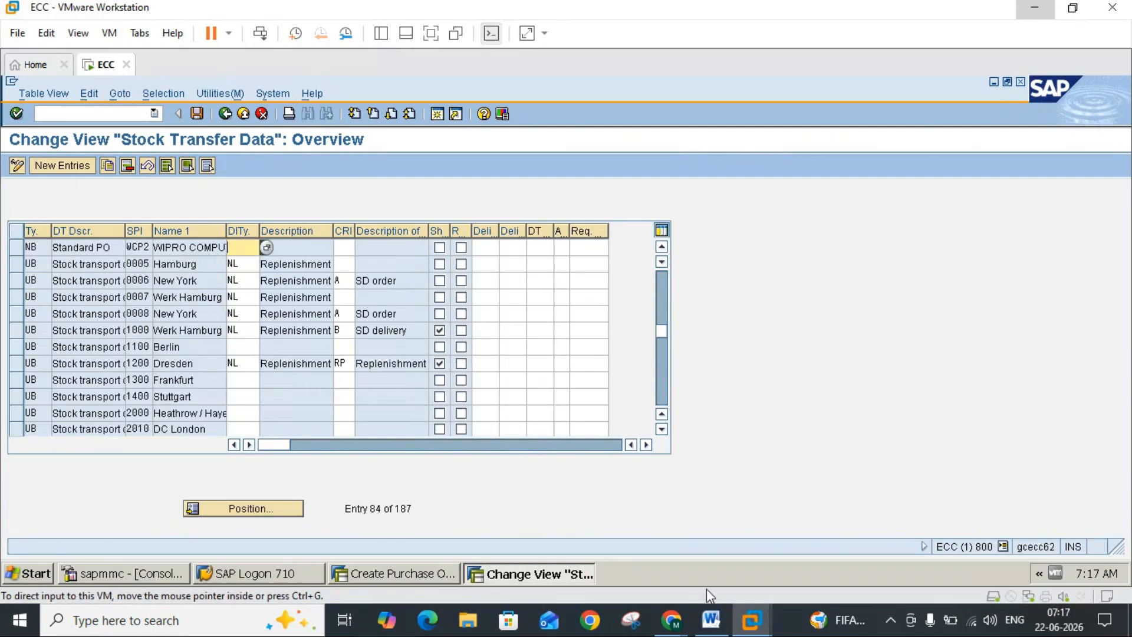
click(712, 620)
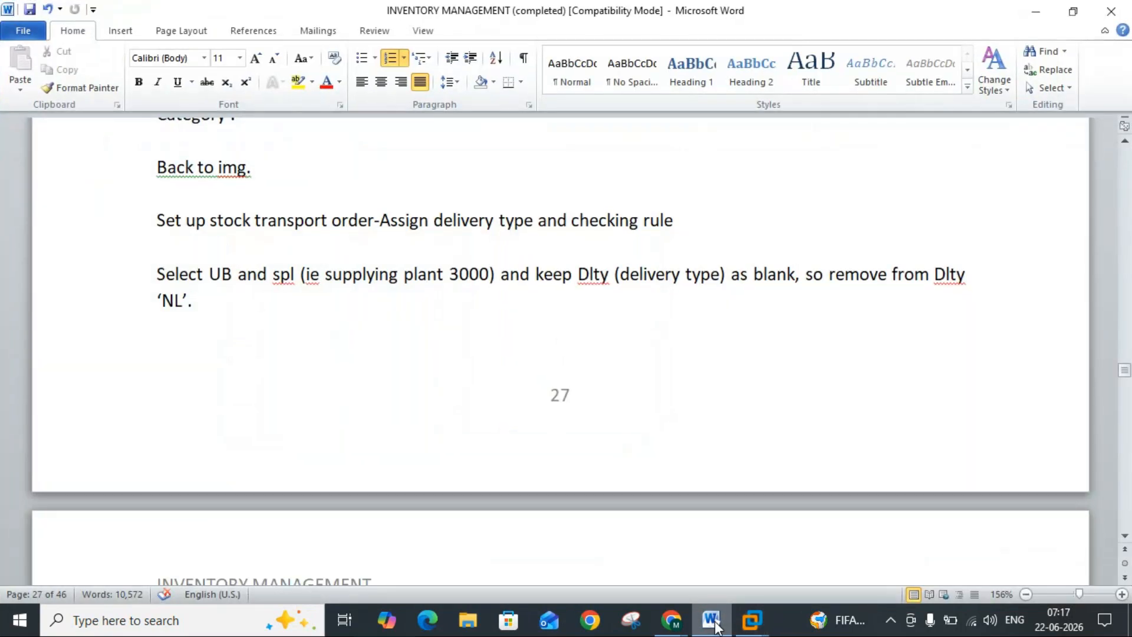
click(715, 621)
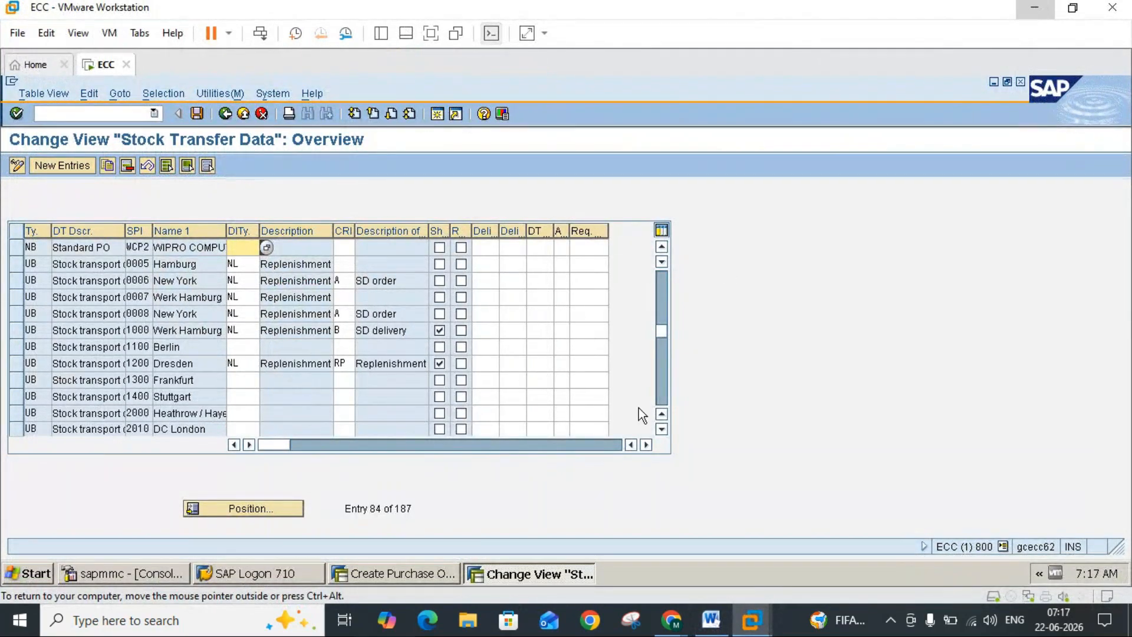
Step: Select the Stock Transfer Data entry of document type UB with supplying plant 3000 (New York)
click(661, 429)
click(662, 429)
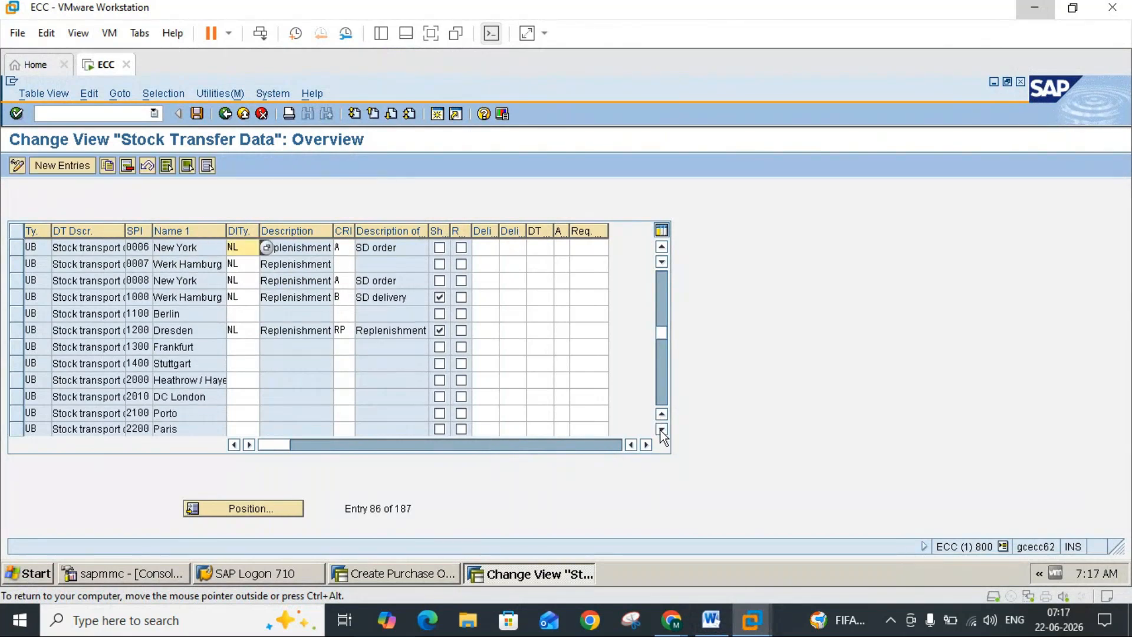
click(662, 430)
click(661, 429)
click(662, 429)
click(661, 429)
click(661, 430)
click(662, 429)
click(662, 430)
click(662, 429)
click(661, 429)
click(661, 430)
click(661, 429)
click(661, 429)
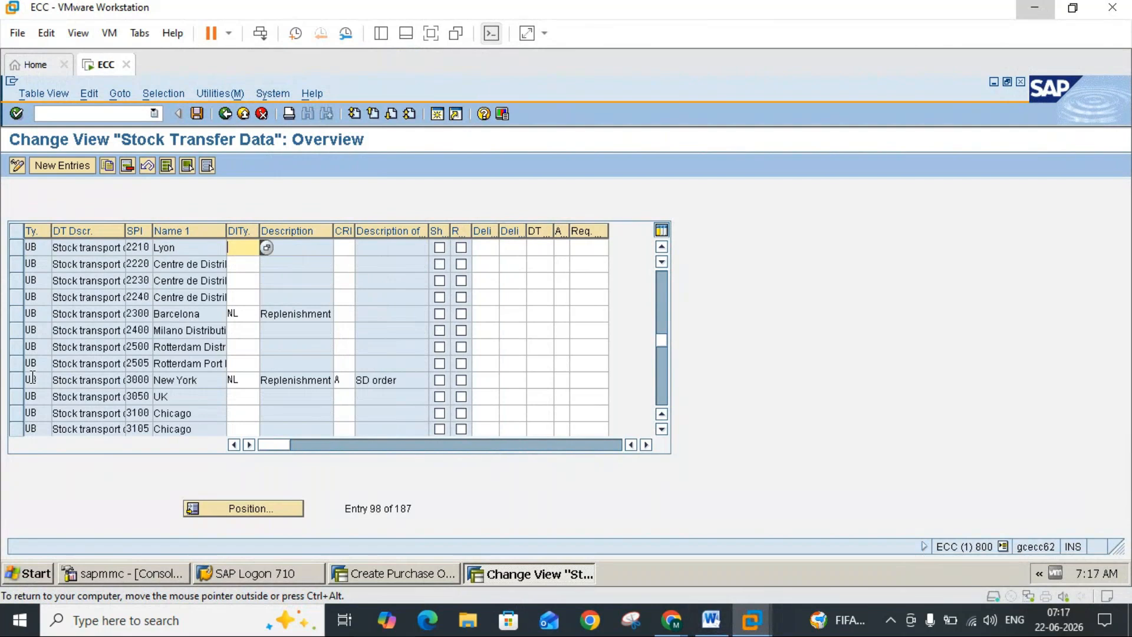
click(16, 383)
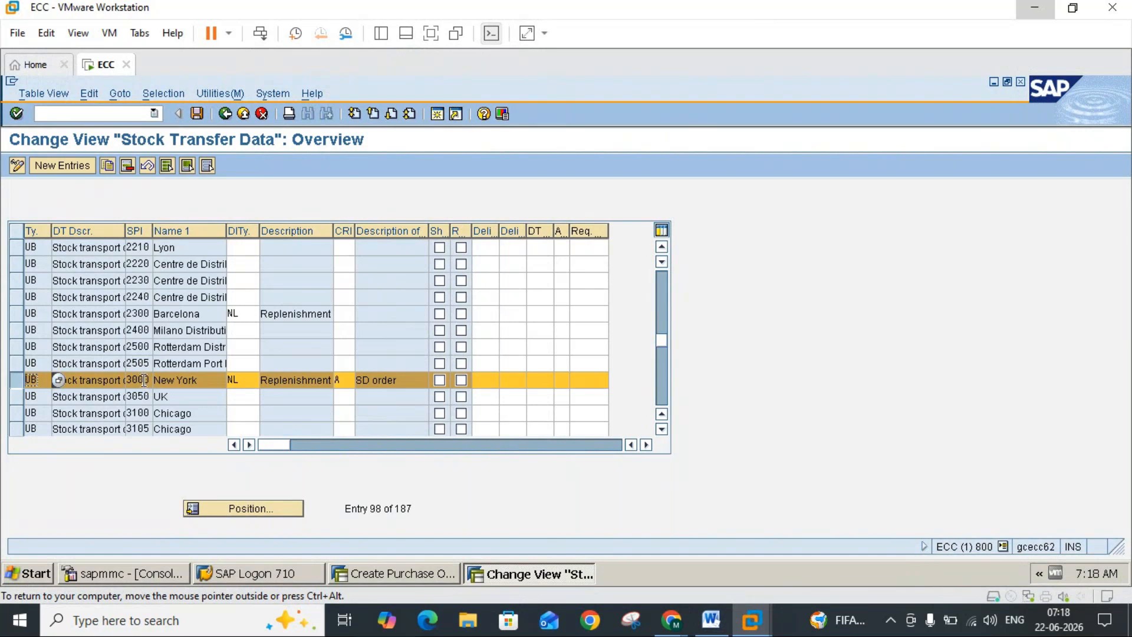
Step: Check the Word note on the delivery type for document type UB with supplying plant 3000, and return to the Stock Transfer Data table
double_click(244, 385)
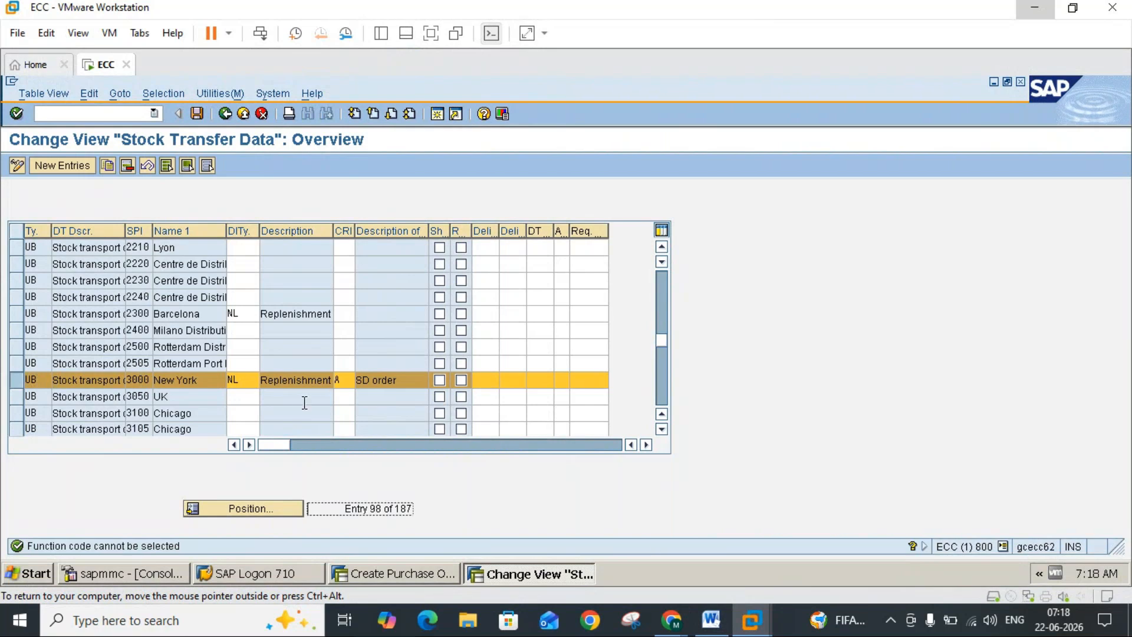
click(712, 620)
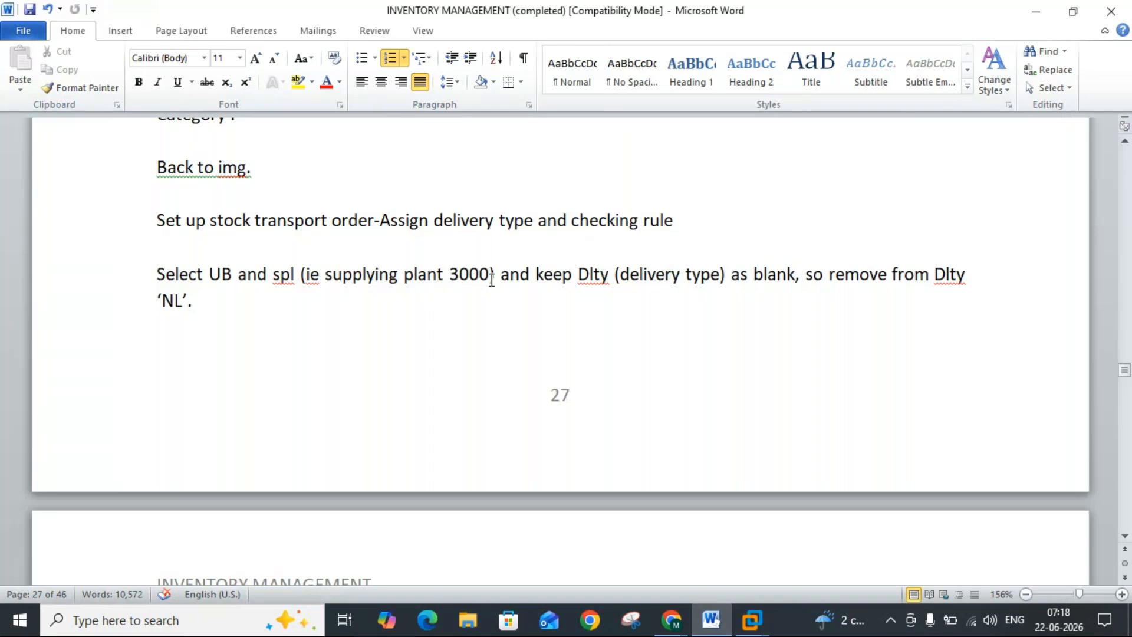
click(712, 621)
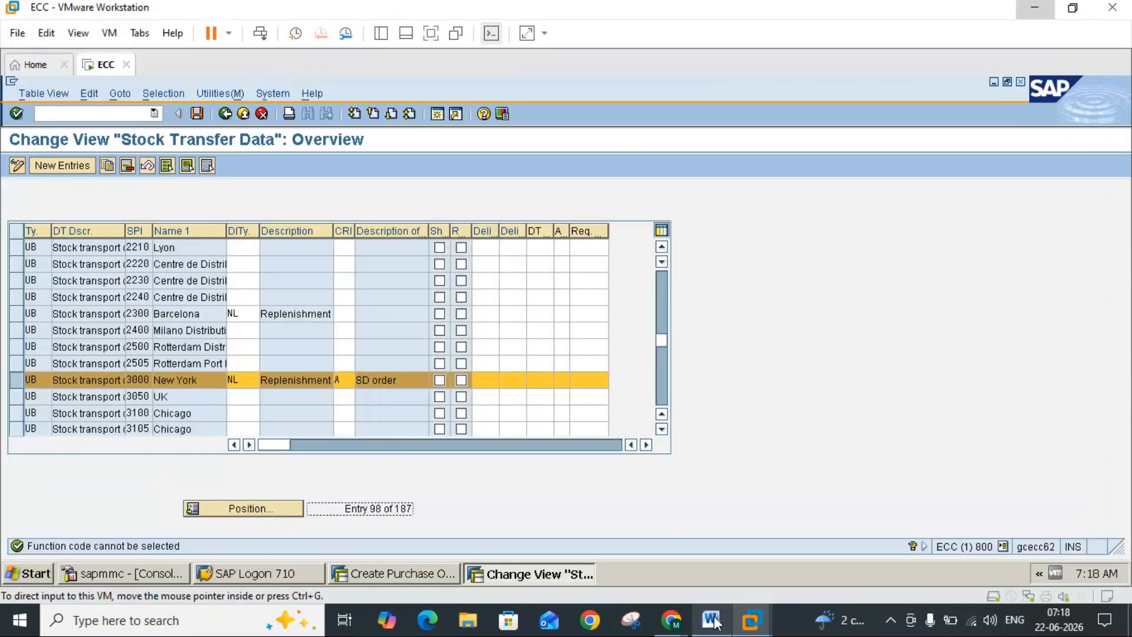
click(712, 620)
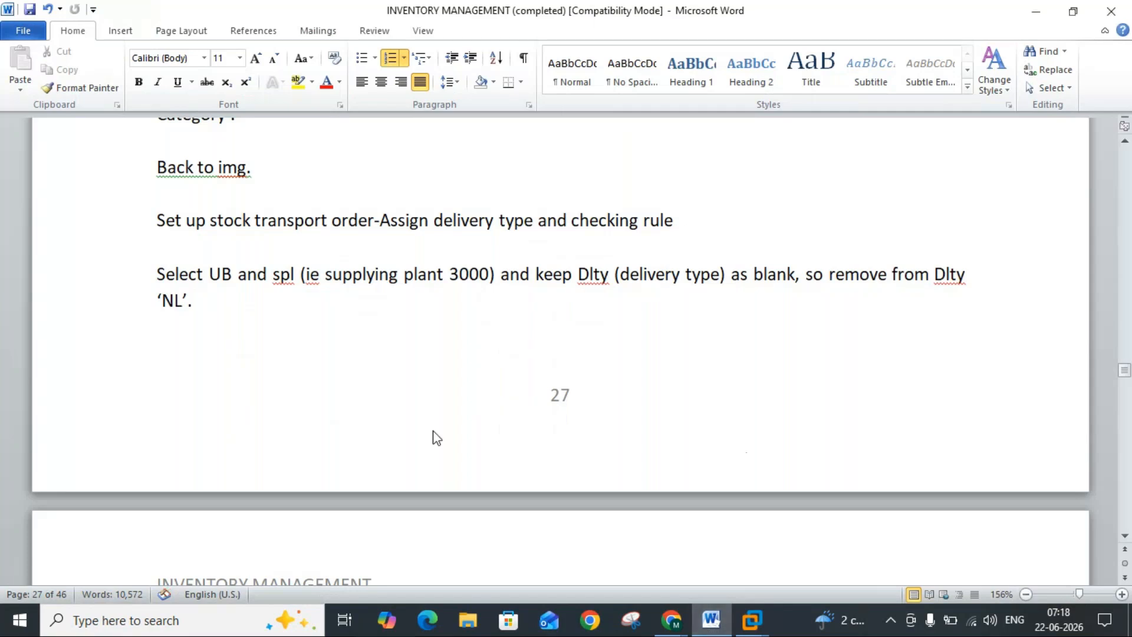
click(711, 620)
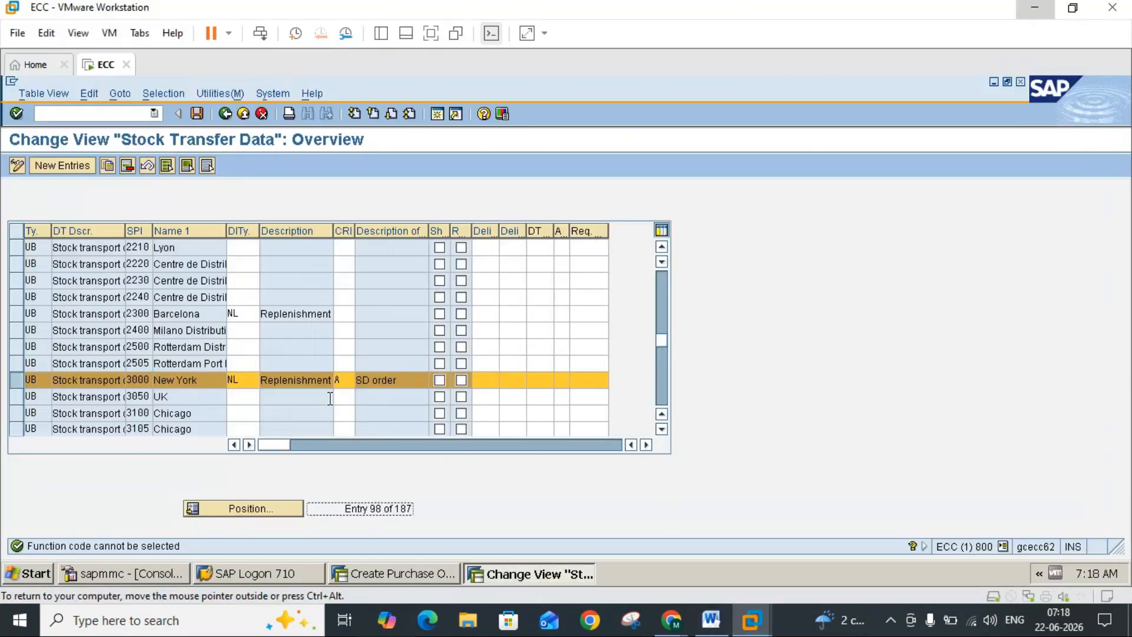
Step: Look through the available delivery types for the UB entry of supplying plant 3000, and close the list without choosing one
click(251, 380)
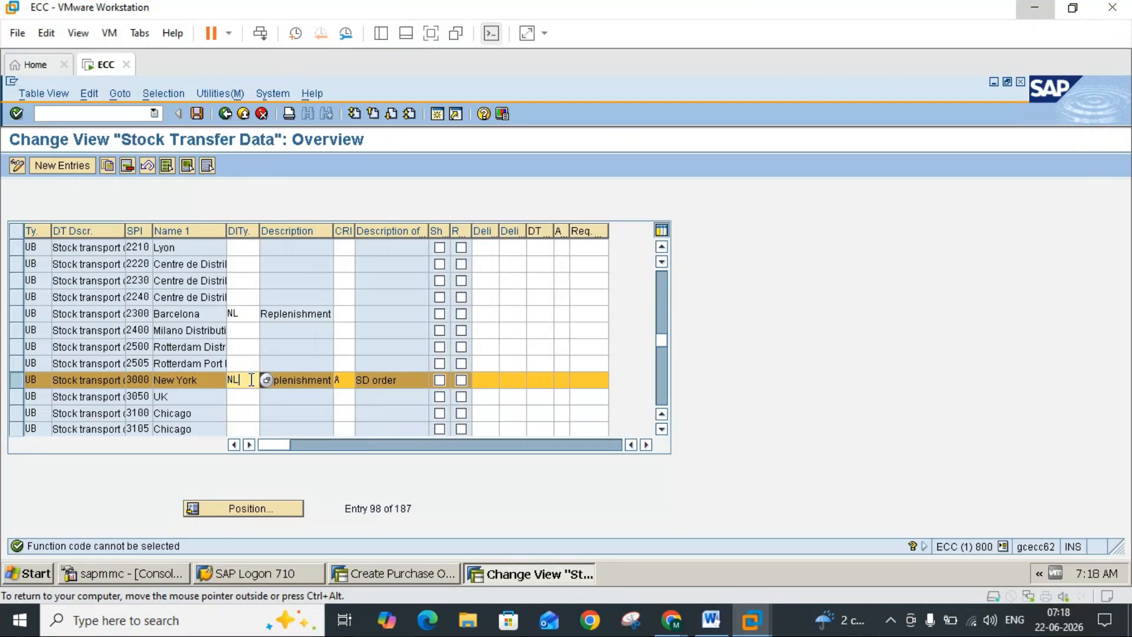
click(270, 379)
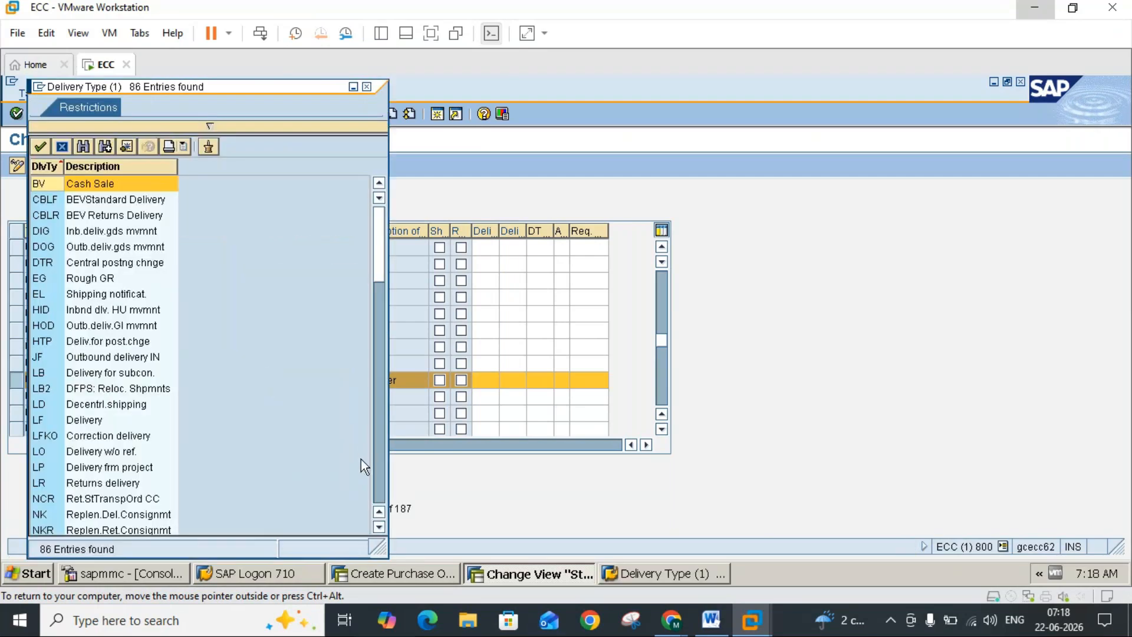
click(375, 476)
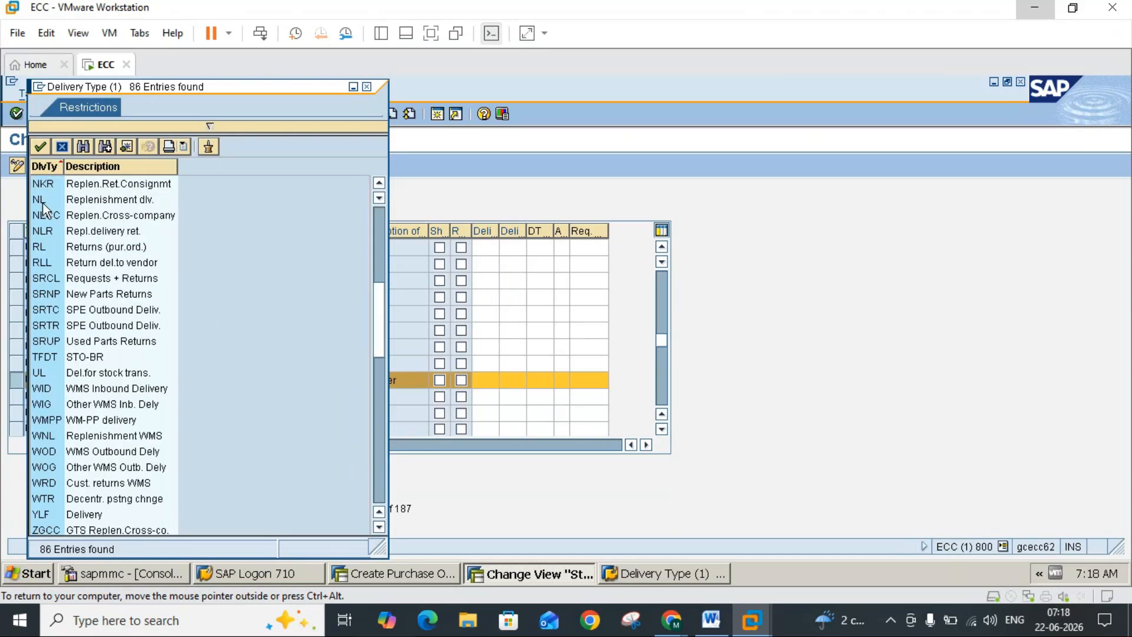
click(366, 88)
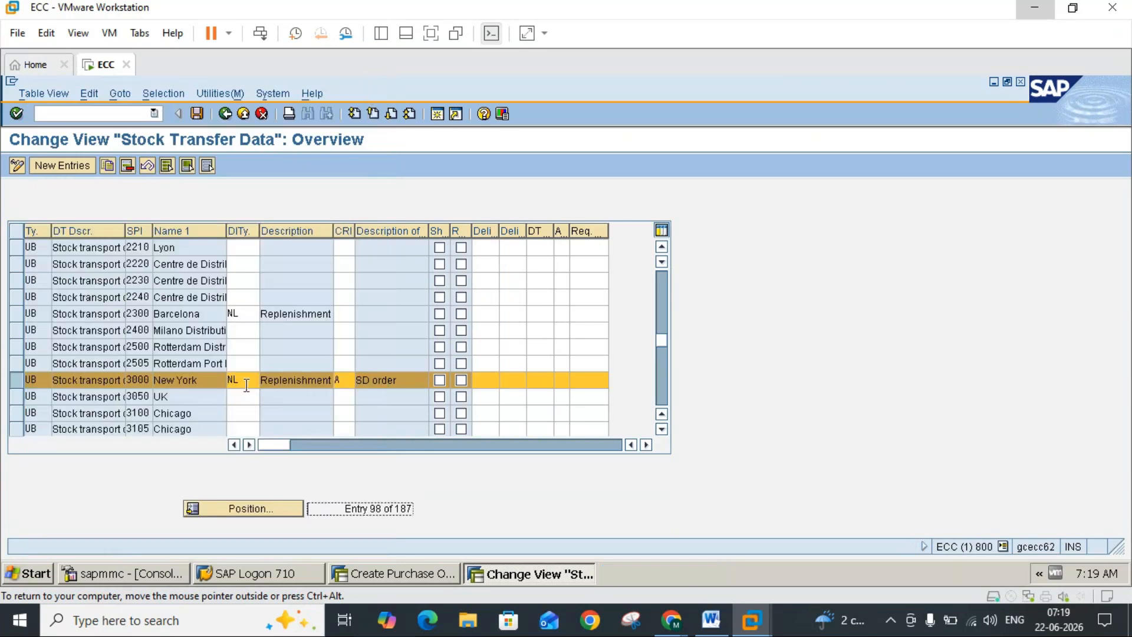
Step: Remove the delivery type NL from the UB entry of supplying plant 3000 (New York)
click(247, 384)
key(BackSpace)
key(BackSpace)
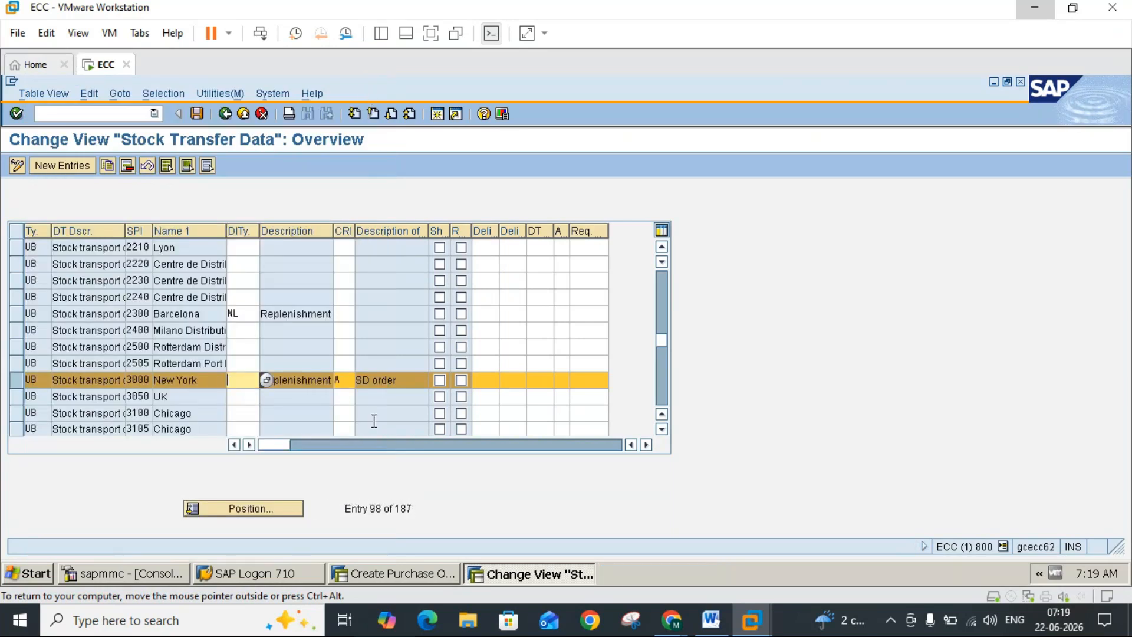
Step: Read the Word note on a blank delivery type and on the delivery types for intra-company and inter-company stock transfers
click(711, 619)
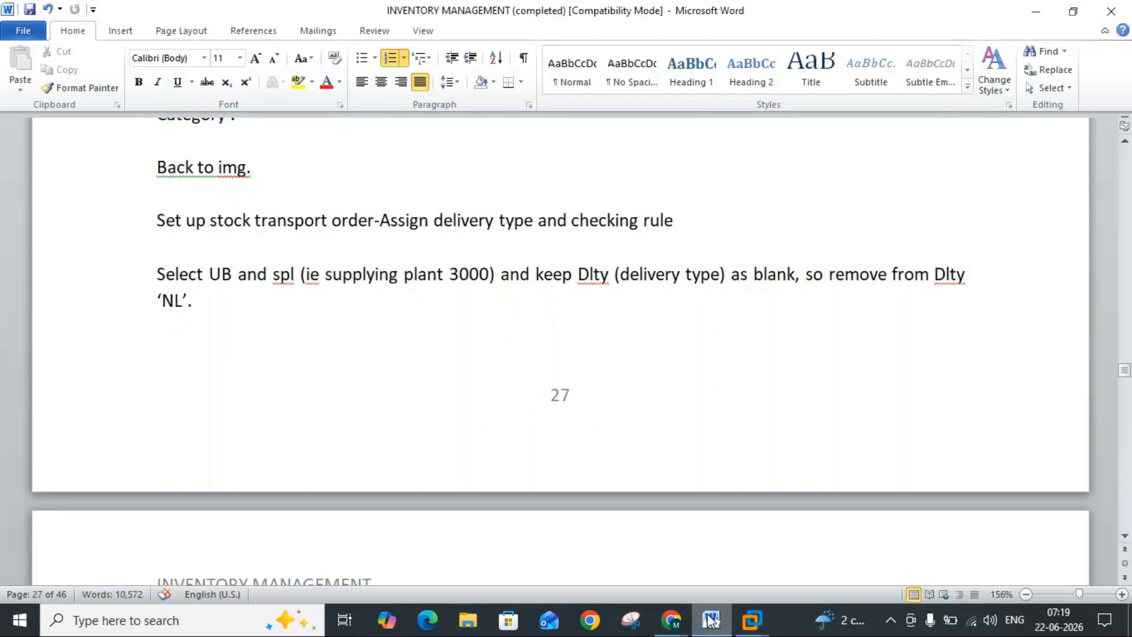
click(1125, 537)
click(1125, 538)
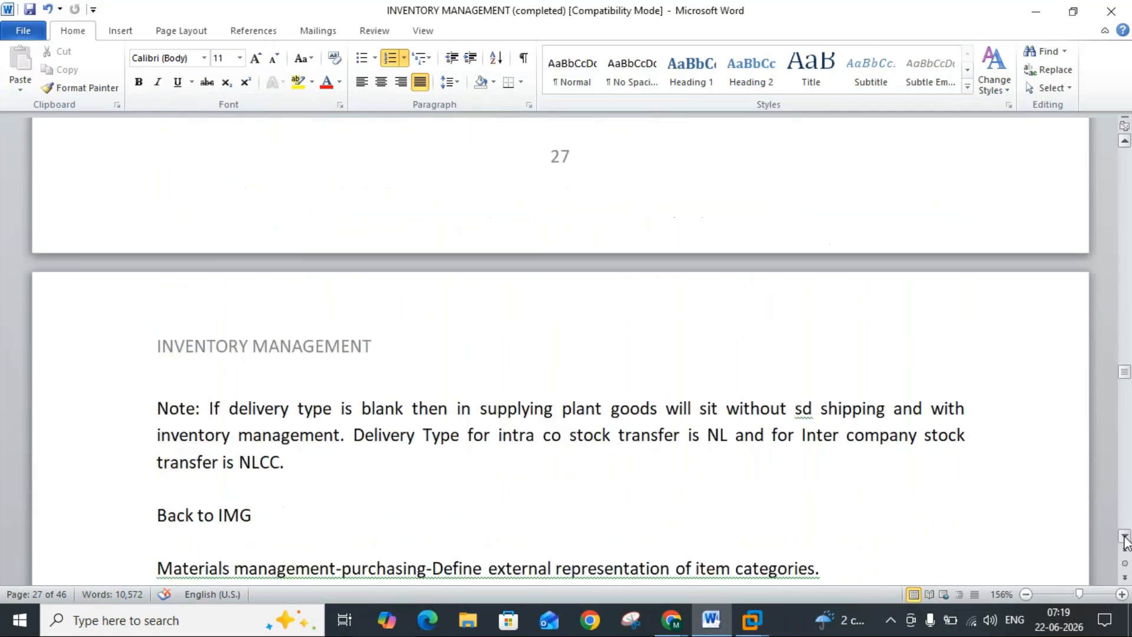
drag(1125, 538, 1125, 538)
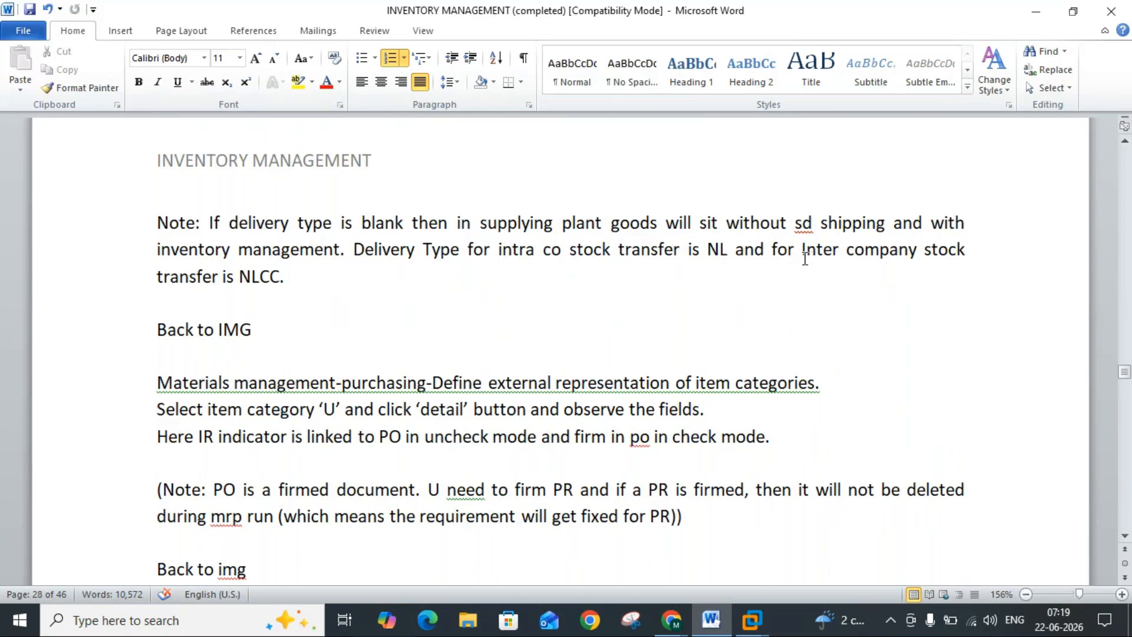
drag(280, 273, 240, 277)
click(243, 277)
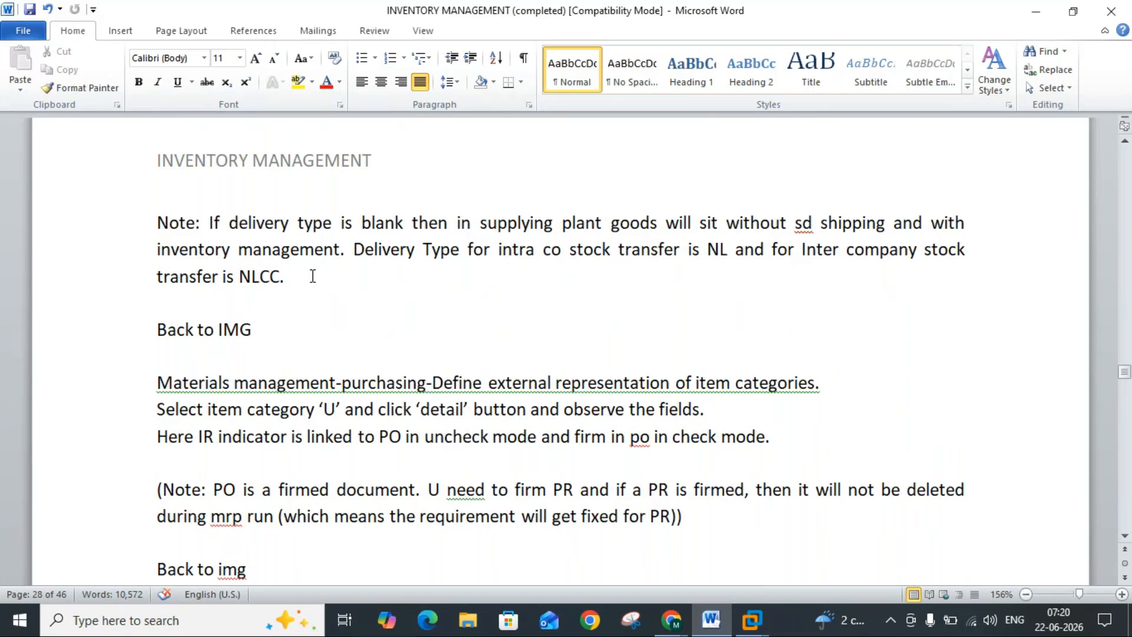
Step: Review the Word list of stock transfer procedures, comparing SD shipping and billing for the intra-company and inter-company stock transport orders
click(715, 627)
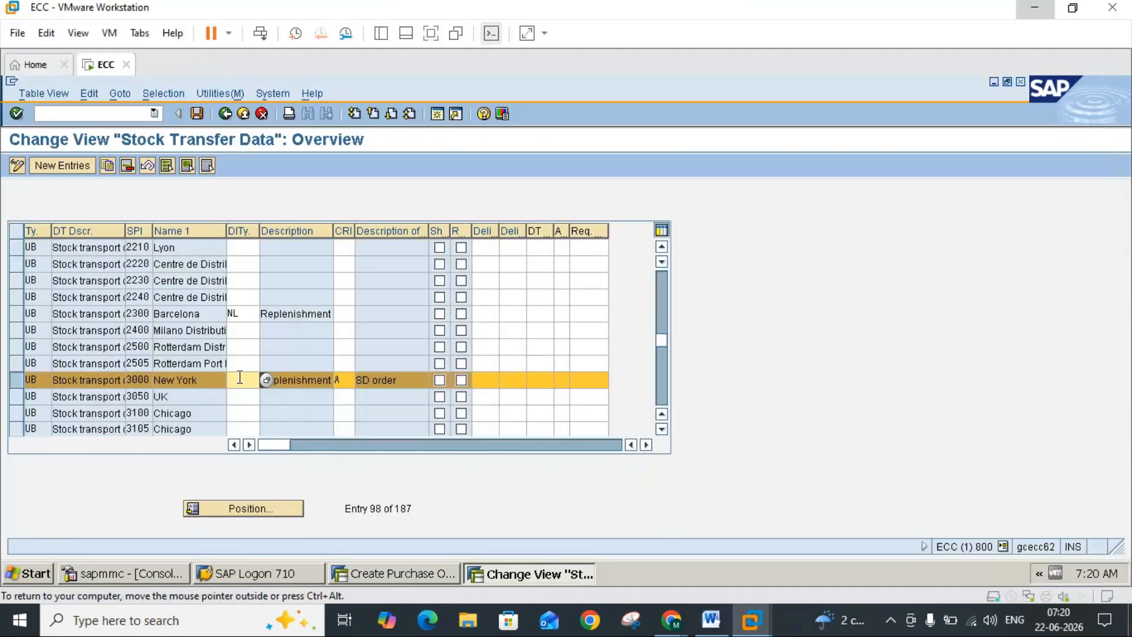
click(714, 625)
scroll(1126, 230, up, 10)
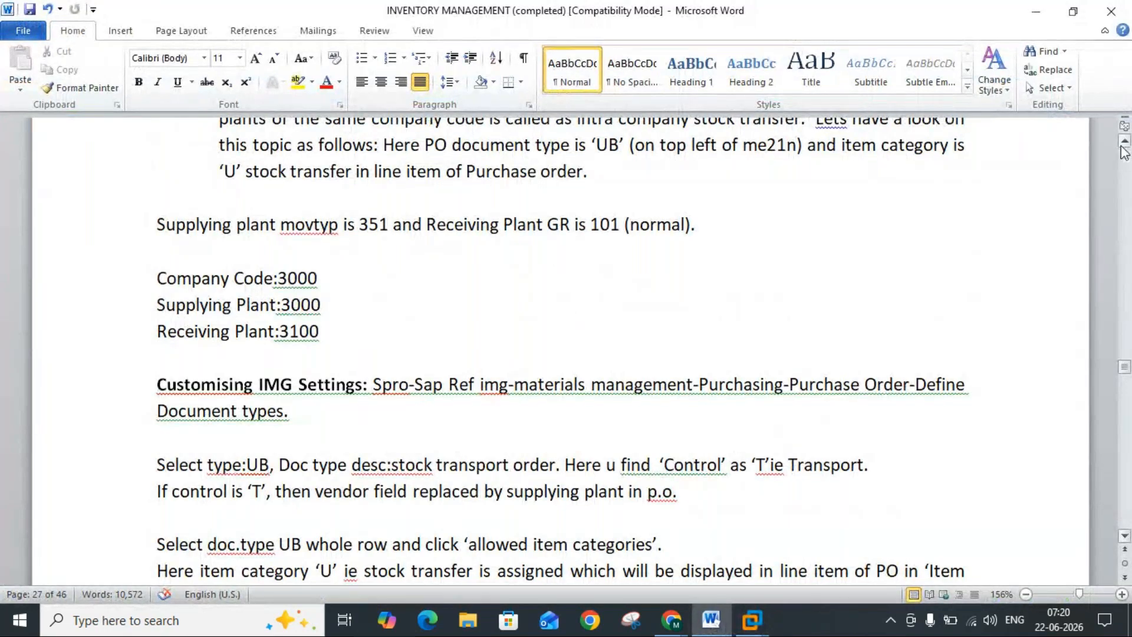
scroll(1125, 152, up, 3)
scroll(1125, 152, up, 2)
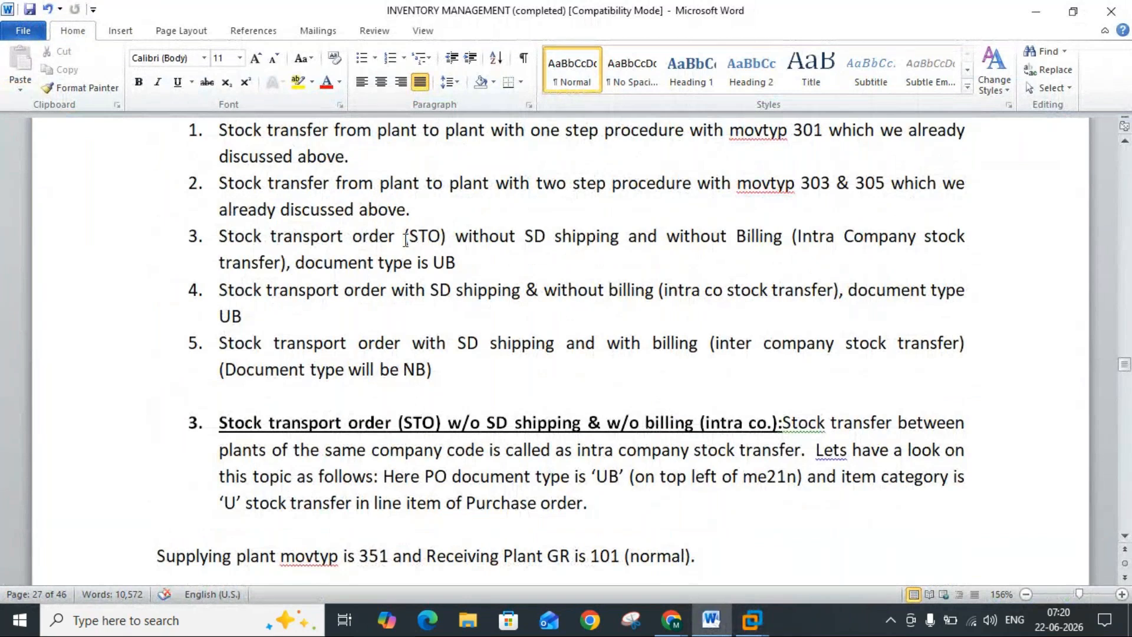
drag(403, 235, 542, 240)
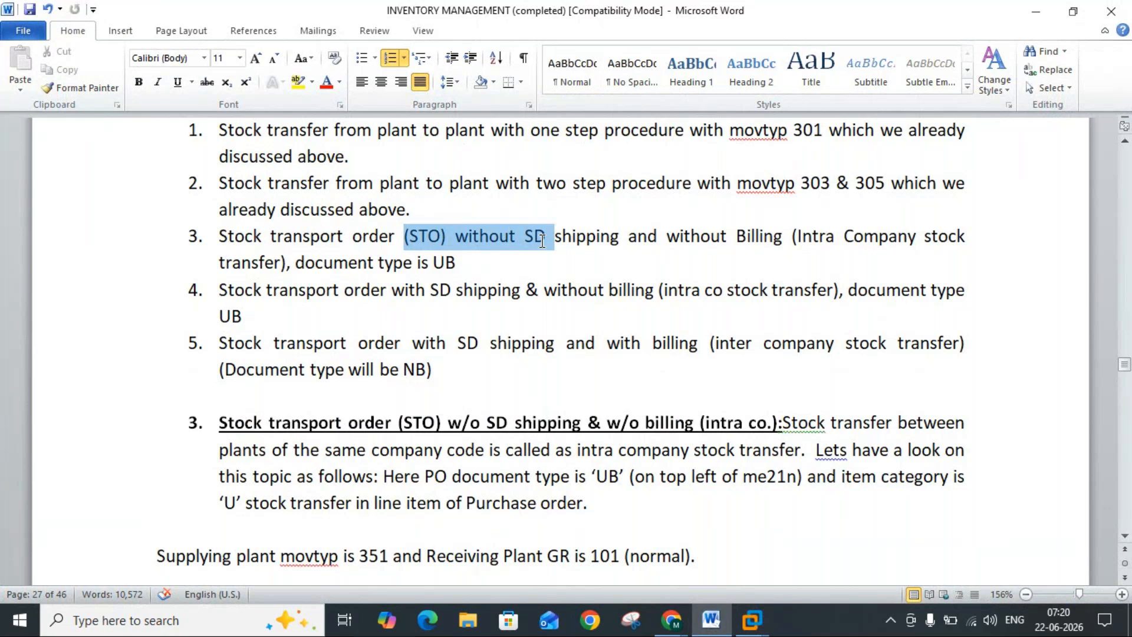
click(542, 238)
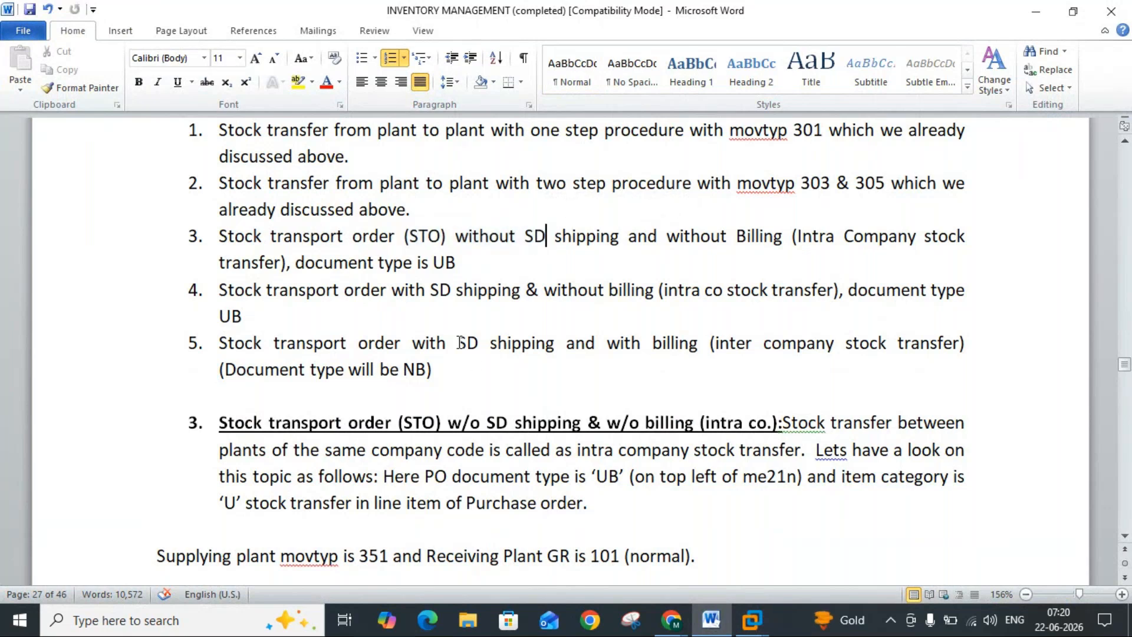
drag(459, 343, 564, 344)
click(519, 346)
drag(736, 348, 718, 349)
click(718, 349)
click(387, 289)
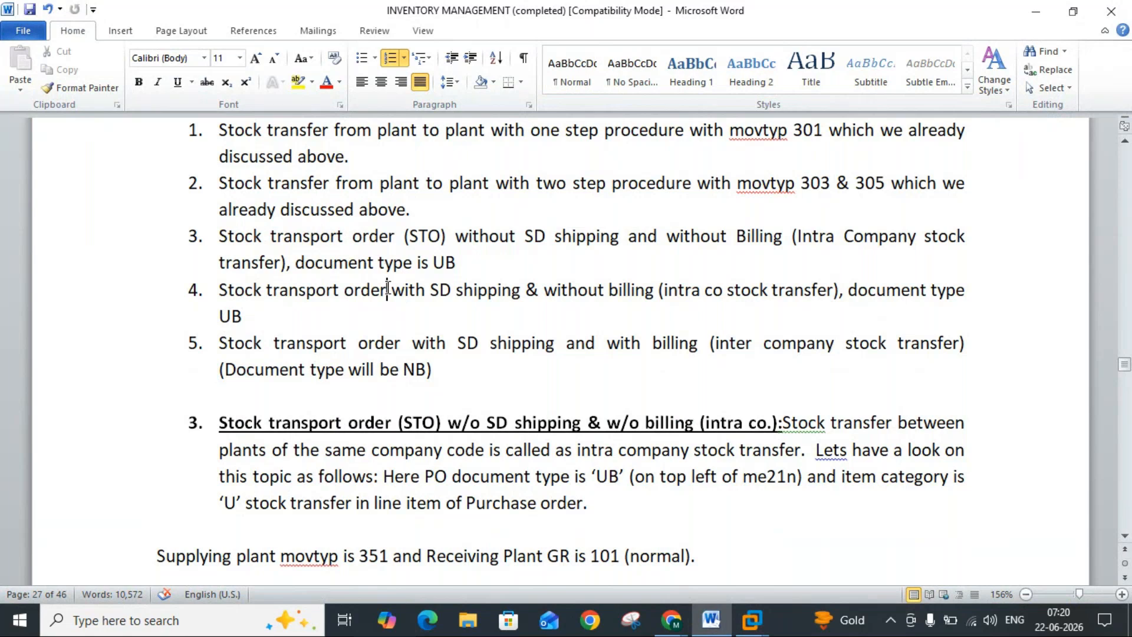
drag(666, 293, 672, 297)
double_click(670, 293)
click(682, 295)
drag(801, 242, 820, 244)
click(820, 244)
Step: Read the Word notes following the delivery type, covering the external representation of item categories and the calculation schema
click(1126, 476)
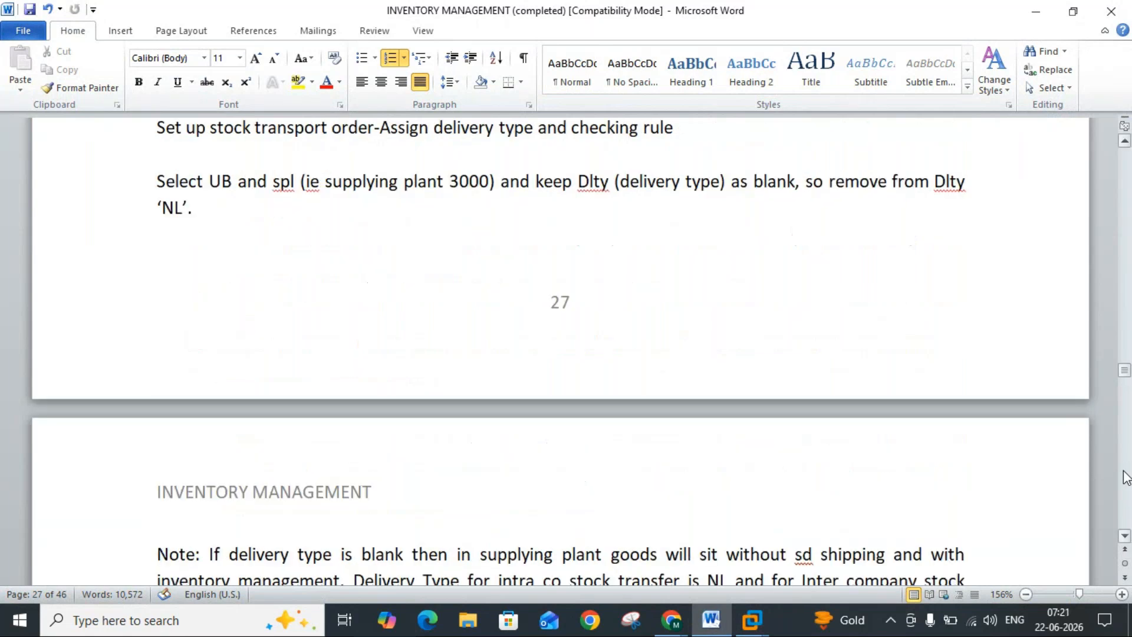
click(1125, 537)
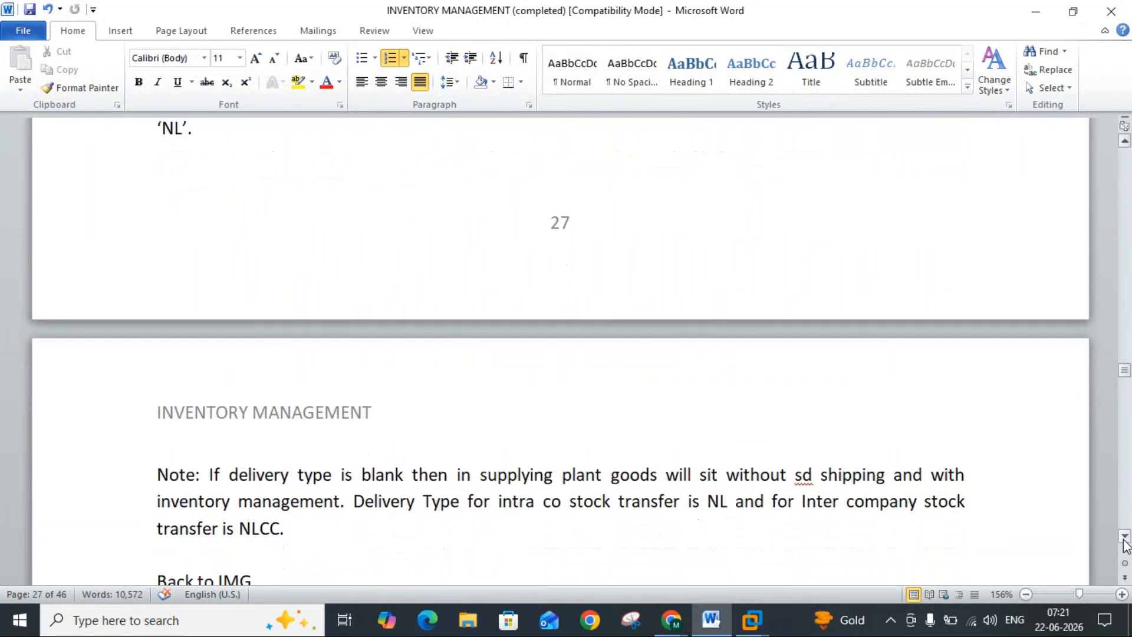
click(1125, 538)
click(1125, 537)
click(1124, 539)
click(1125, 539)
click(1124, 539)
click(1124, 539)
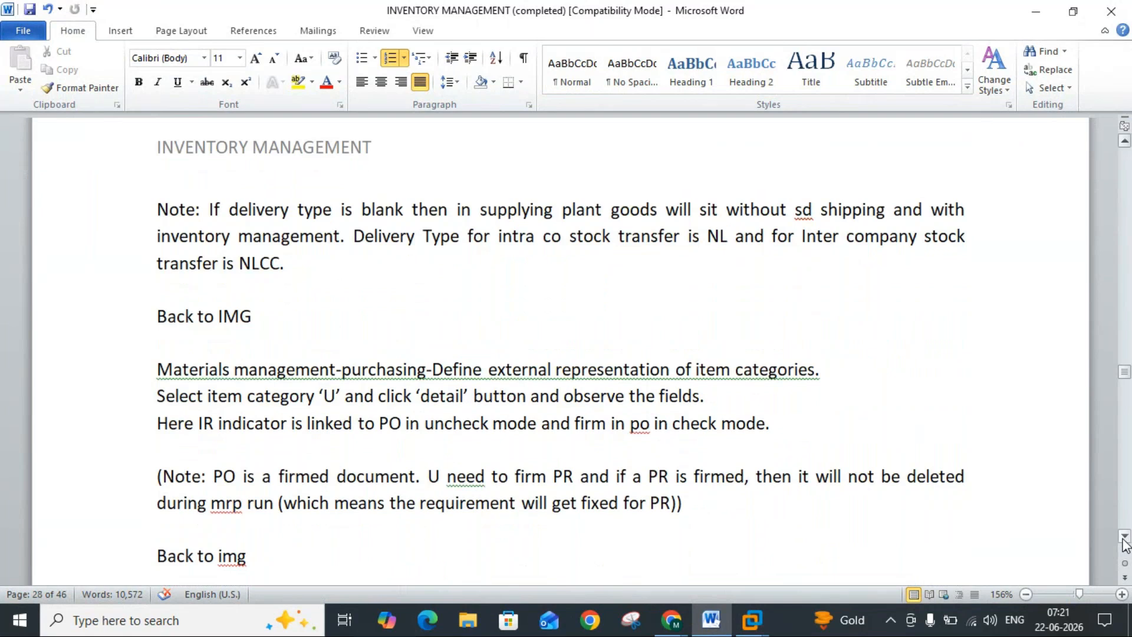
click(1124, 537)
click(1125, 538)
click(1124, 537)
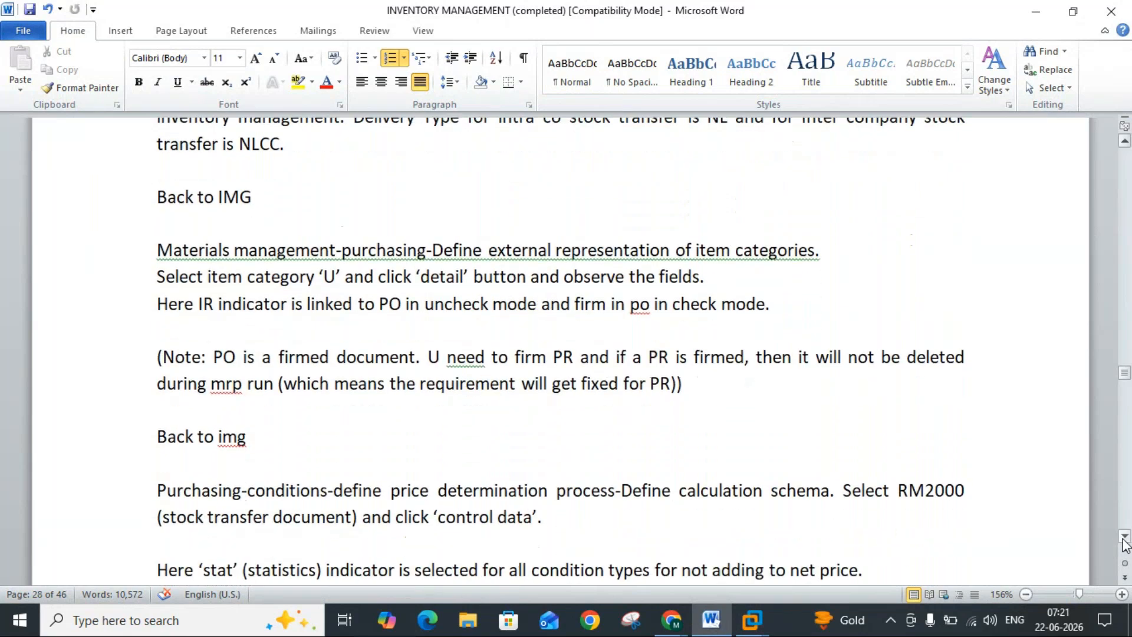
Step: Save the Stock Transfer Data change in customizing request ECCK900002 and go back to the IMG structure
mouse_move(754, 618)
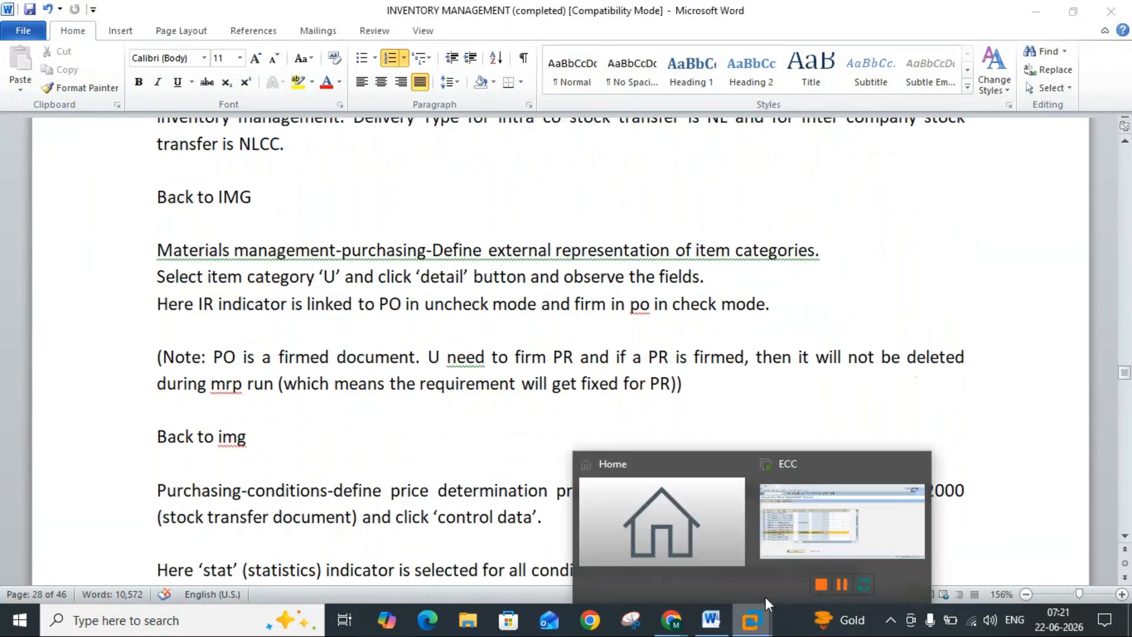
click(797, 549)
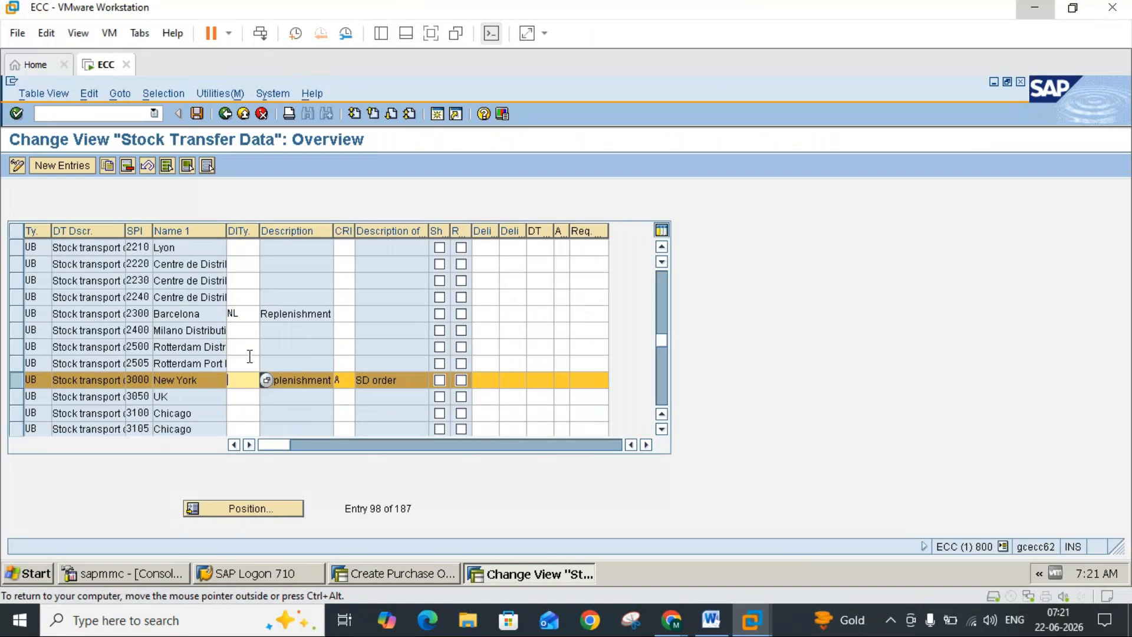
click(196, 114)
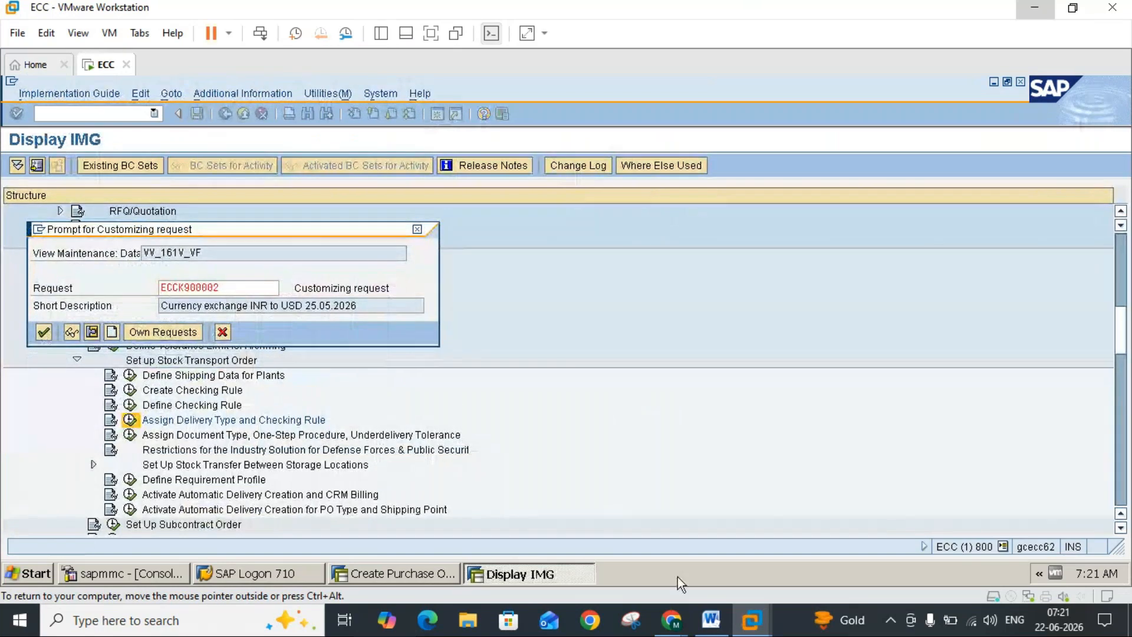
click(711, 619)
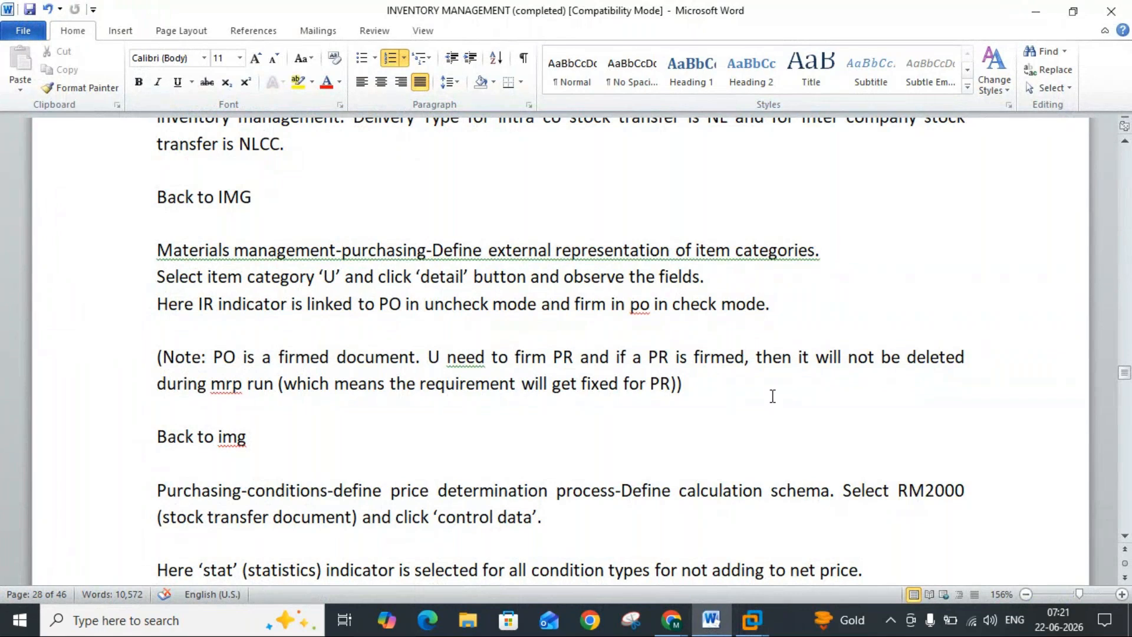
mouse_move(754, 625)
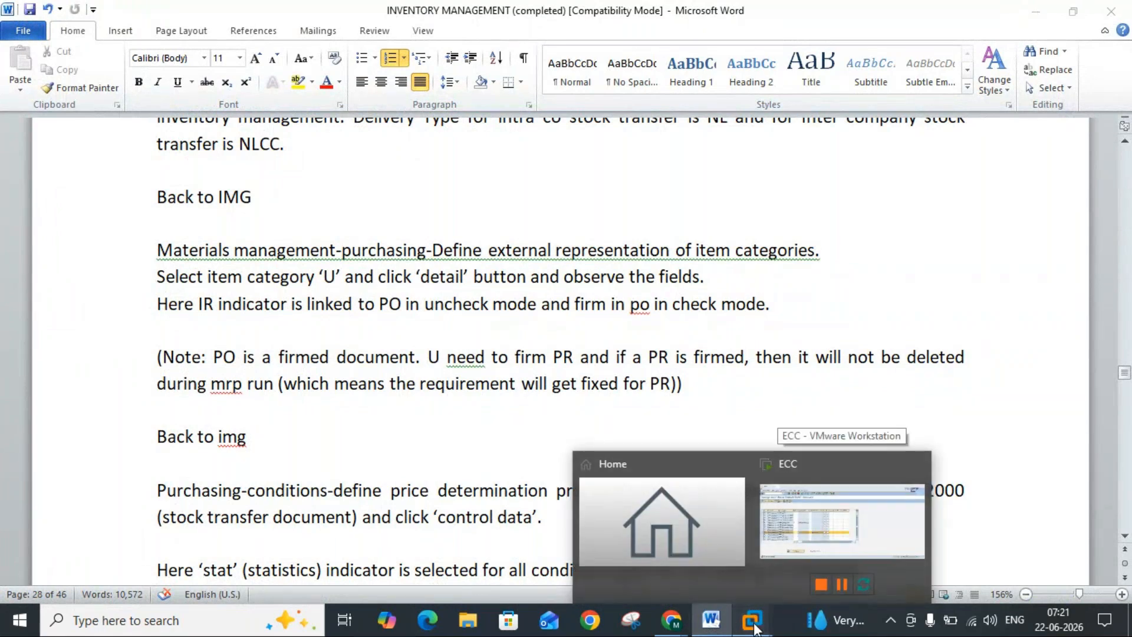
click(790, 550)
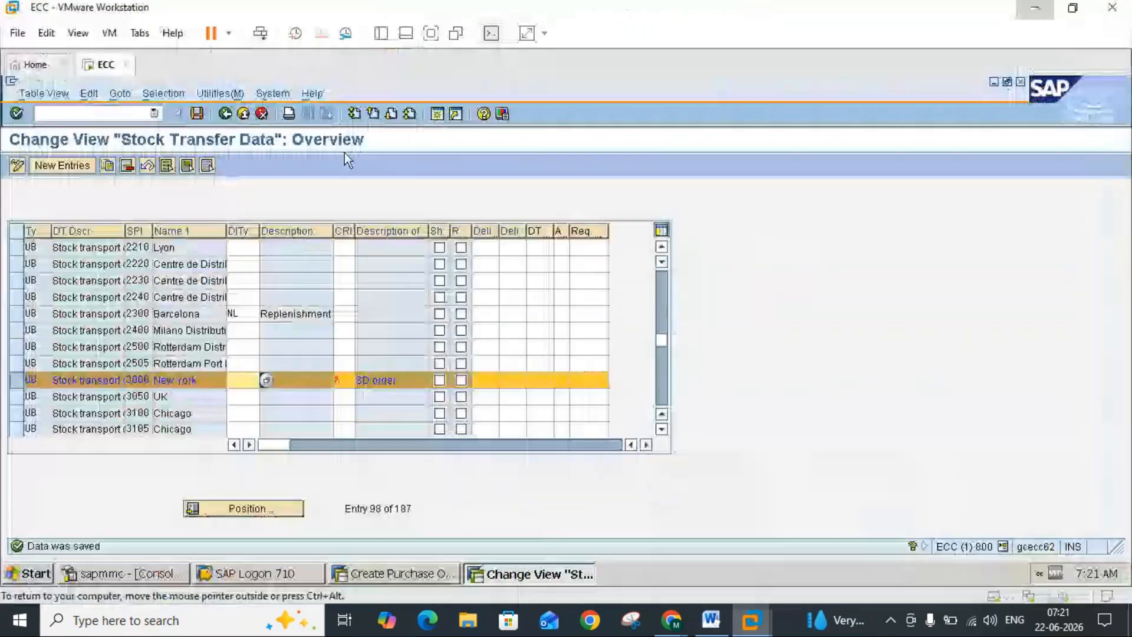
click(225, 113)
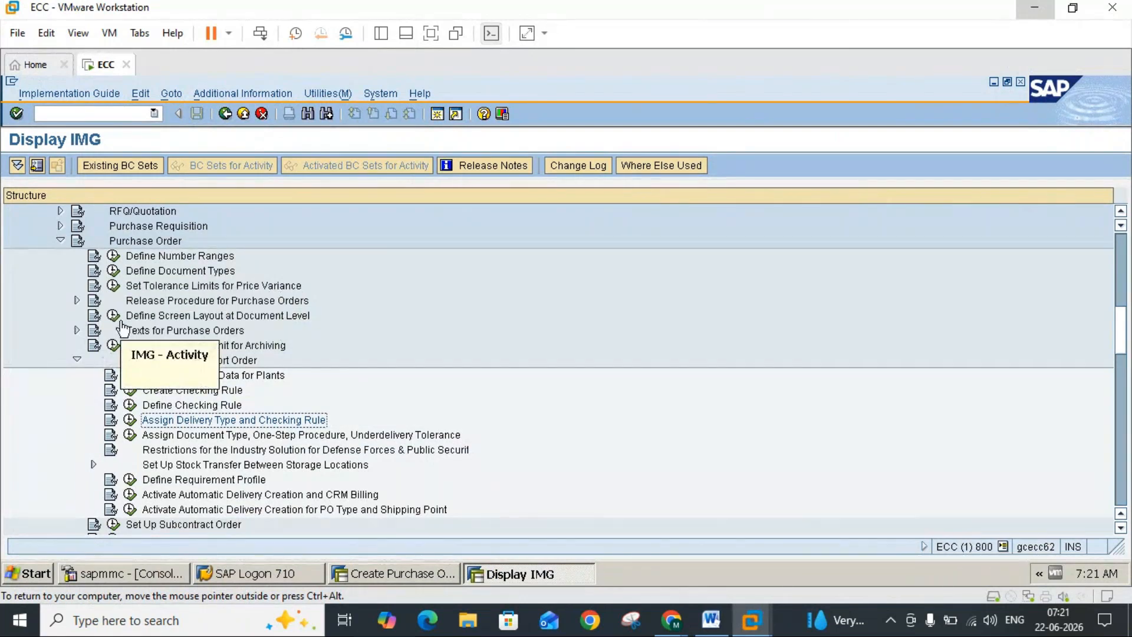
Step: Collapse the Purchase Order node and open the Define External Representation of Item Categories activity under Purchasing
click(60, 241)
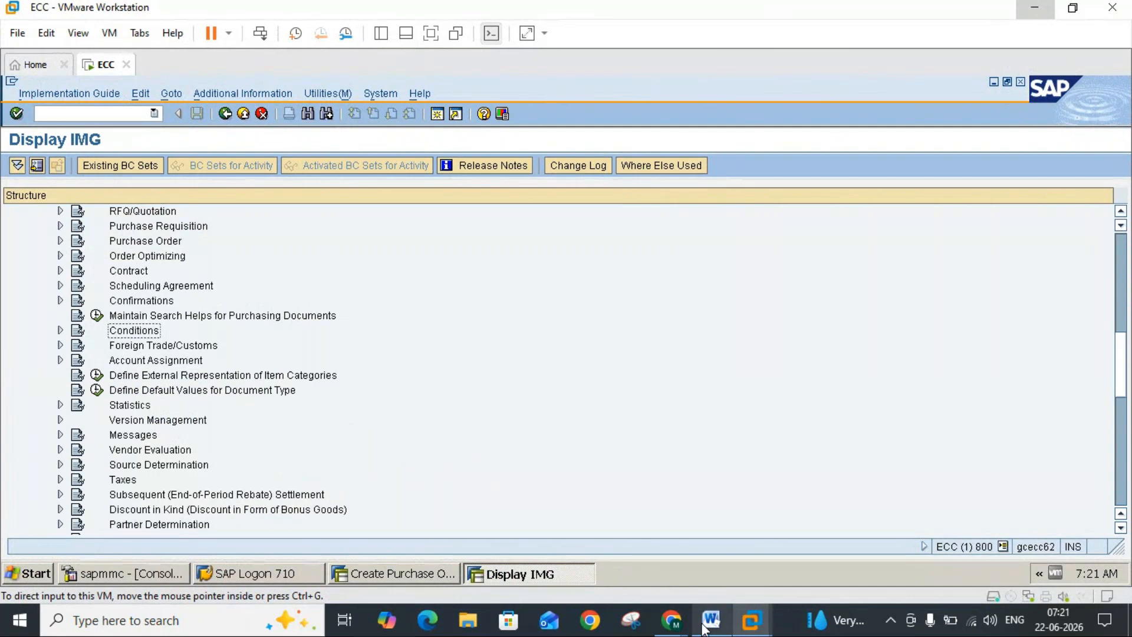
click(709, 621)
click(751, 620)
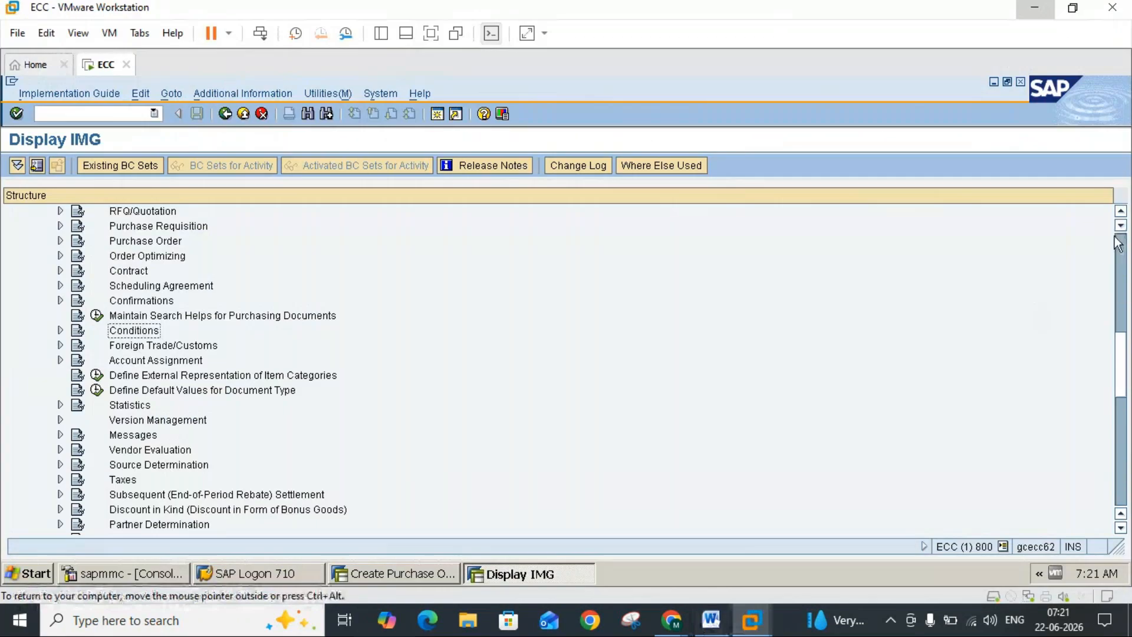
scroll(1118, 243, up, 6)
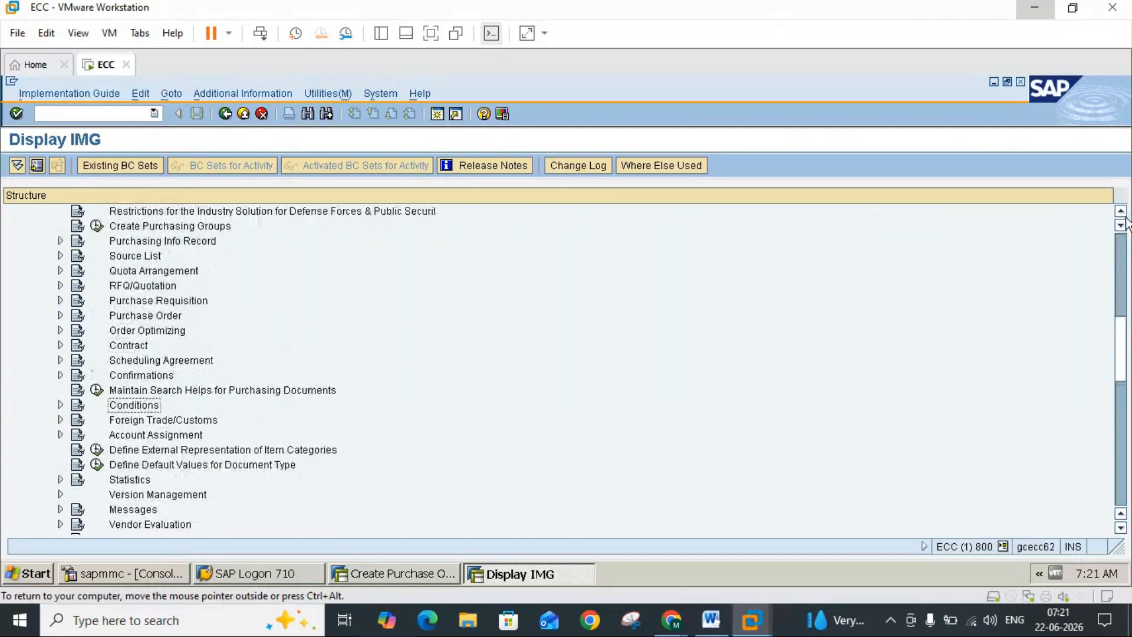
scroll(1126, 223, up, 4)
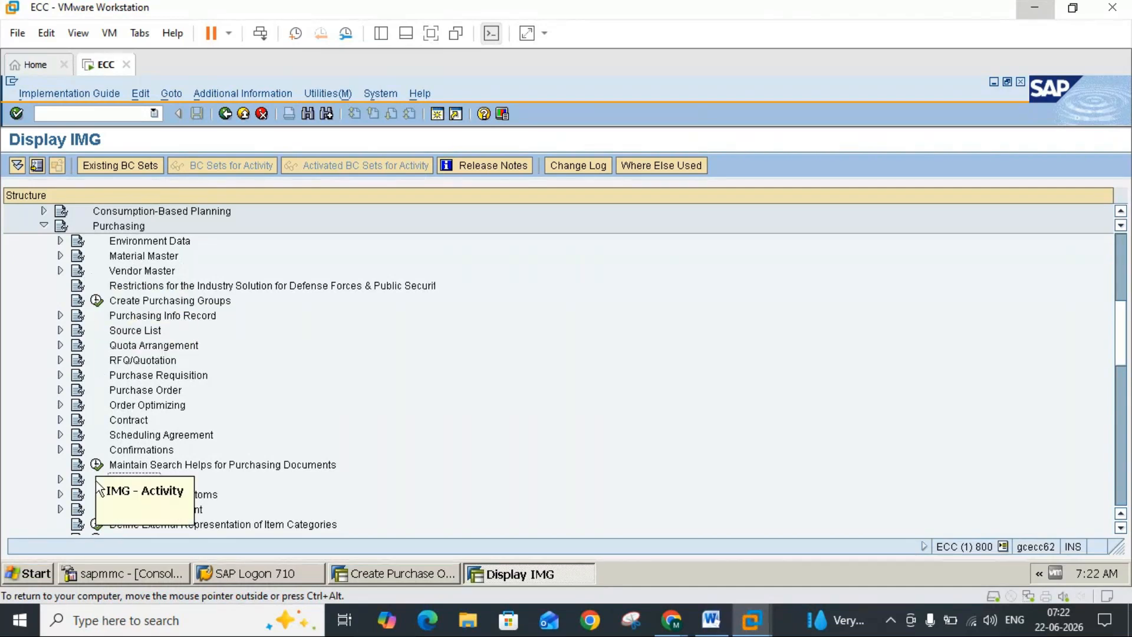
click(96, 524)
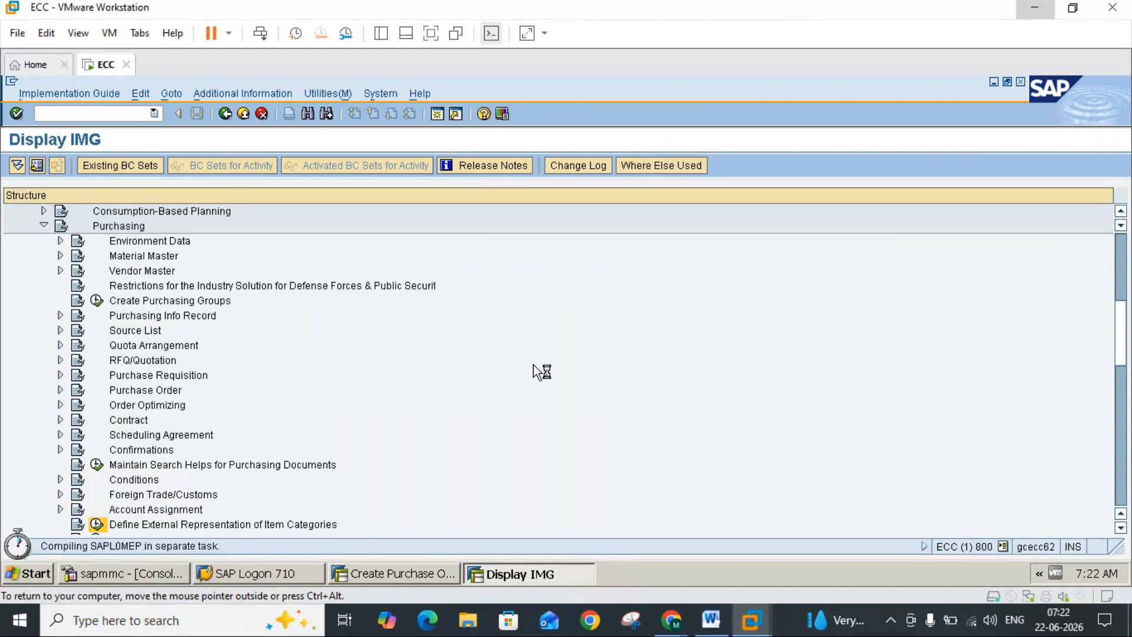
Step: Check the Word notes and the item category values allowed for item 10 in the UB stock transport order, closing the value list
click(711, 620)
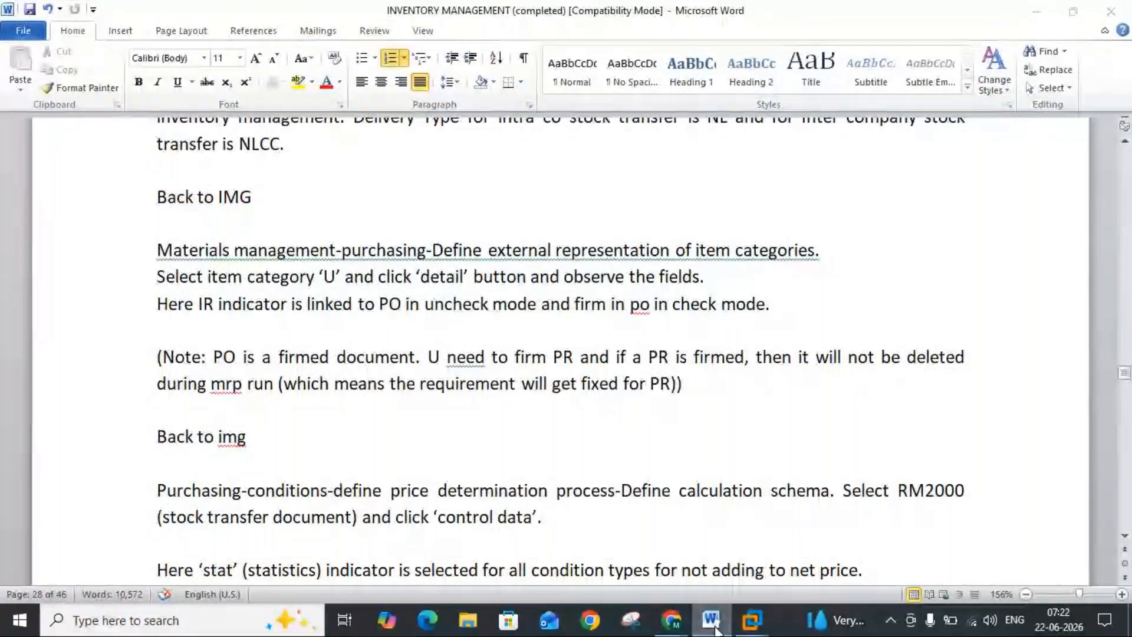
click(713, 625)
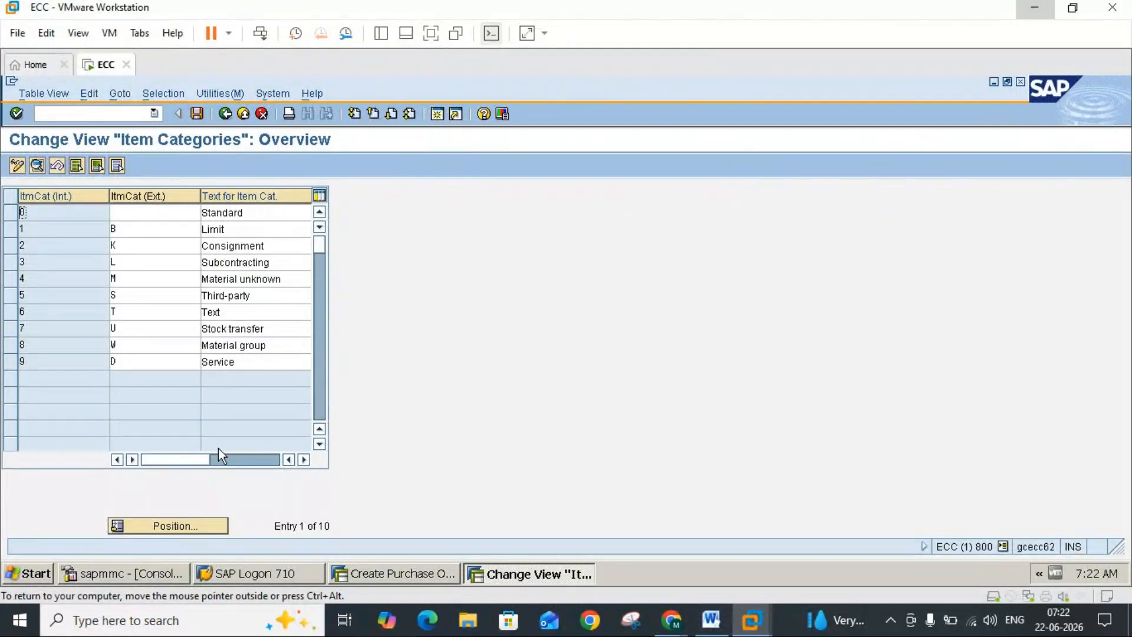
click(373, 572)
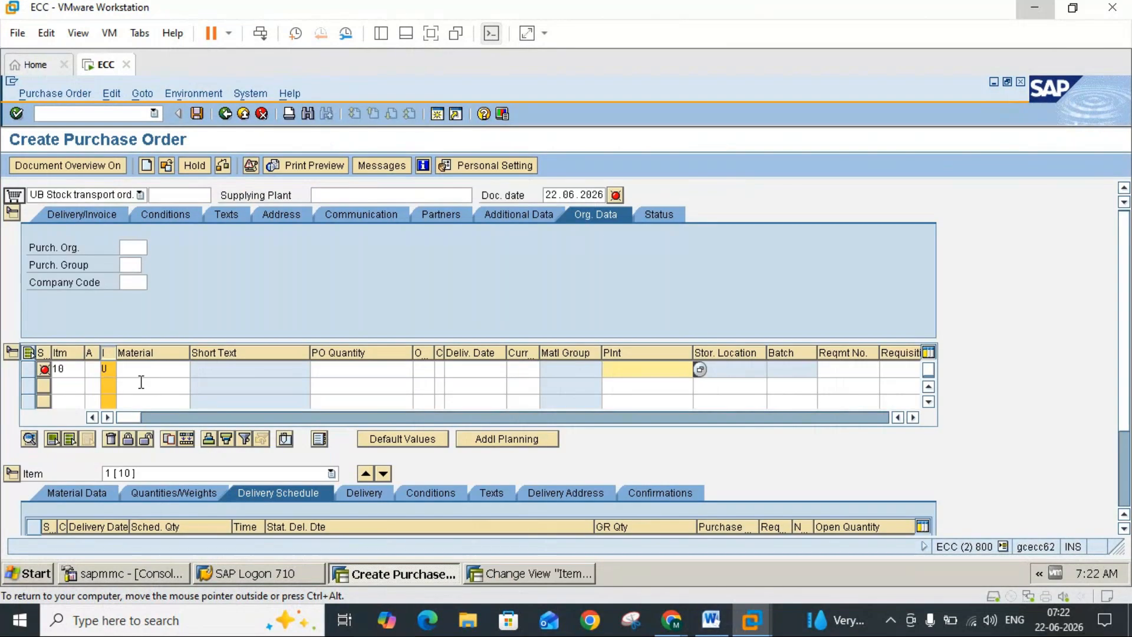
click(114, 373)
click(123, 370)
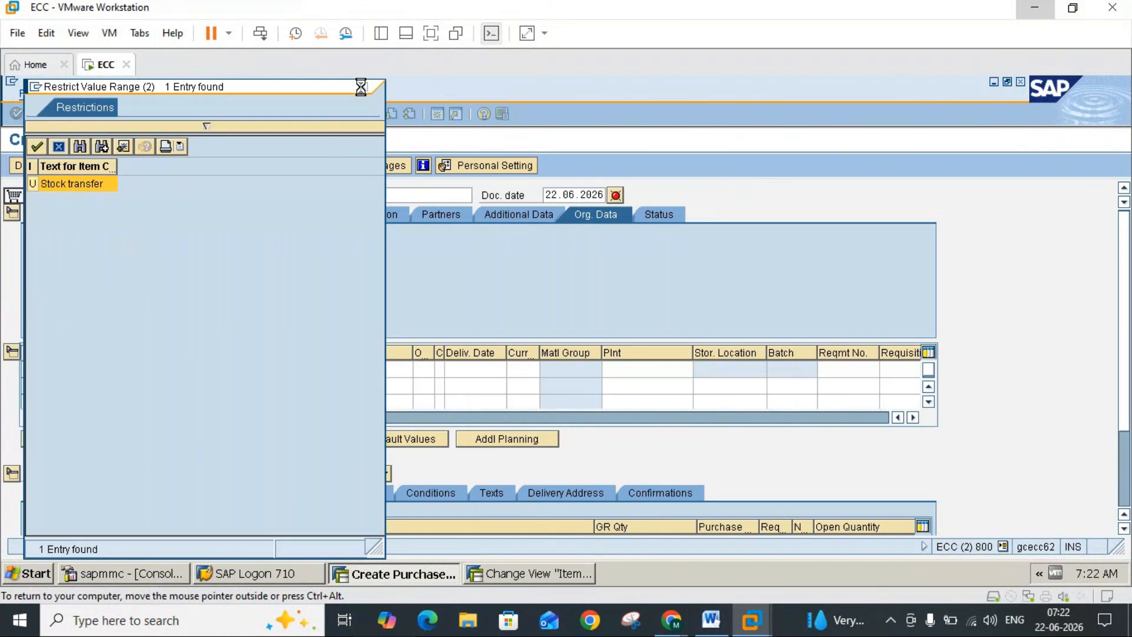
click(363, 88)
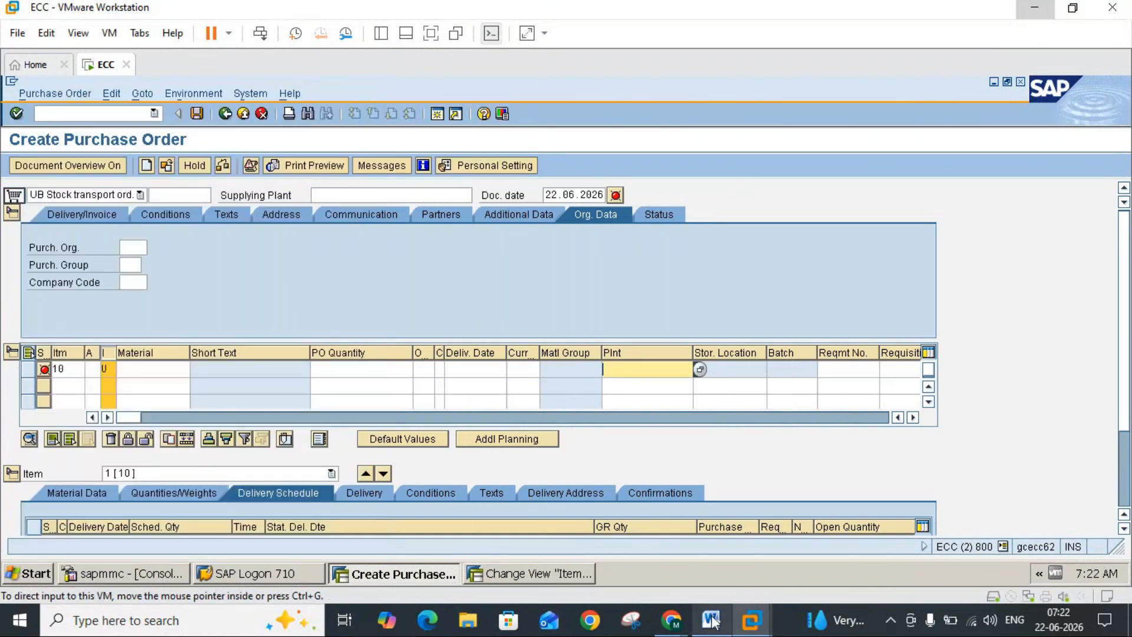
Step: Consult the Word notes, return to the Item Categories overview in SAP and open the details of item category U (Stock transfer)
click(711, 620)
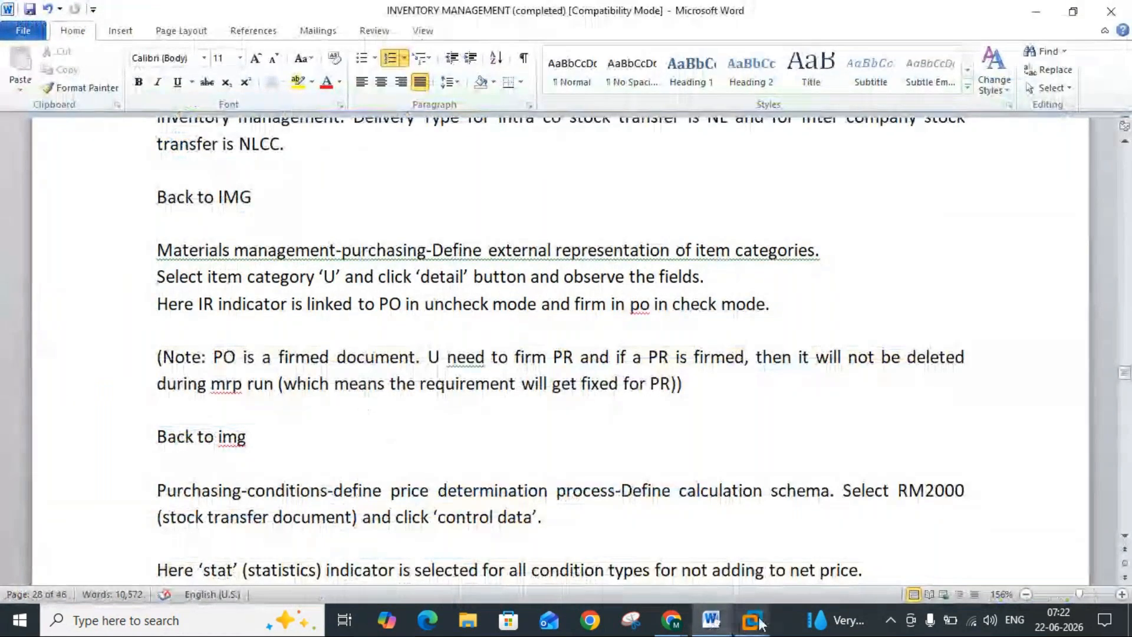
mouse_move(751, 620)
click(784, 554)
click(500, 573)
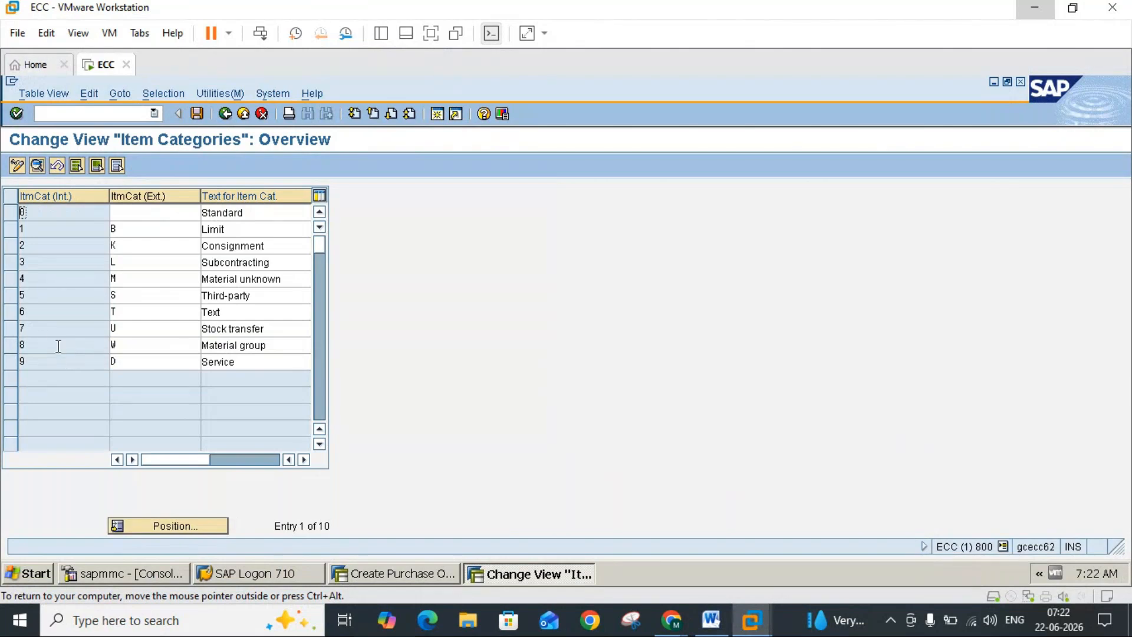
click(11, 336)
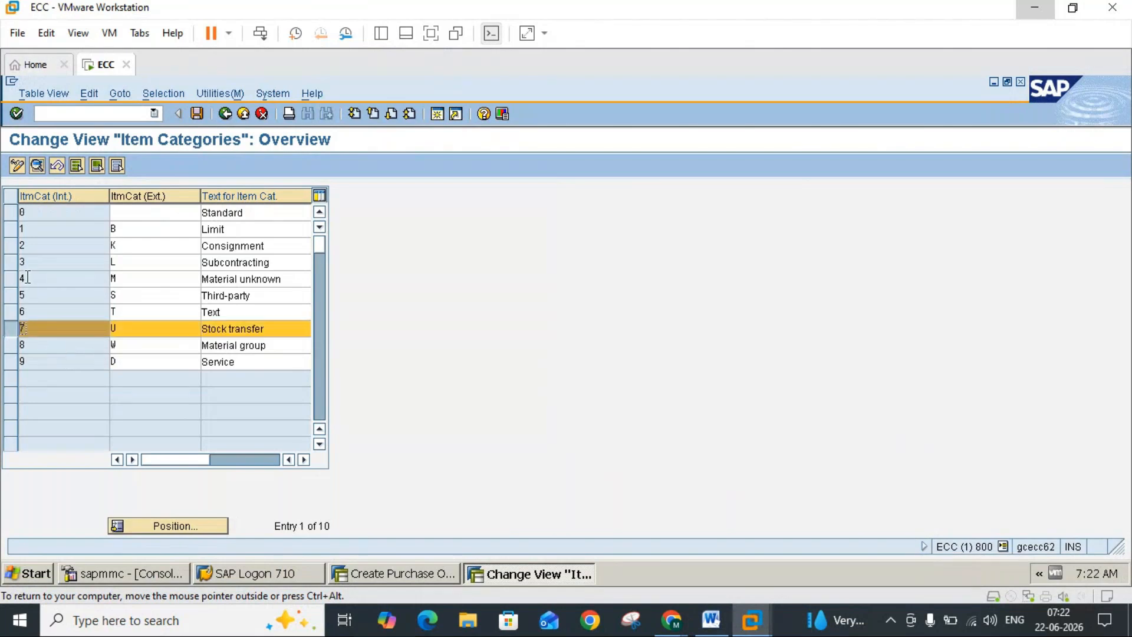
click(38, 167)
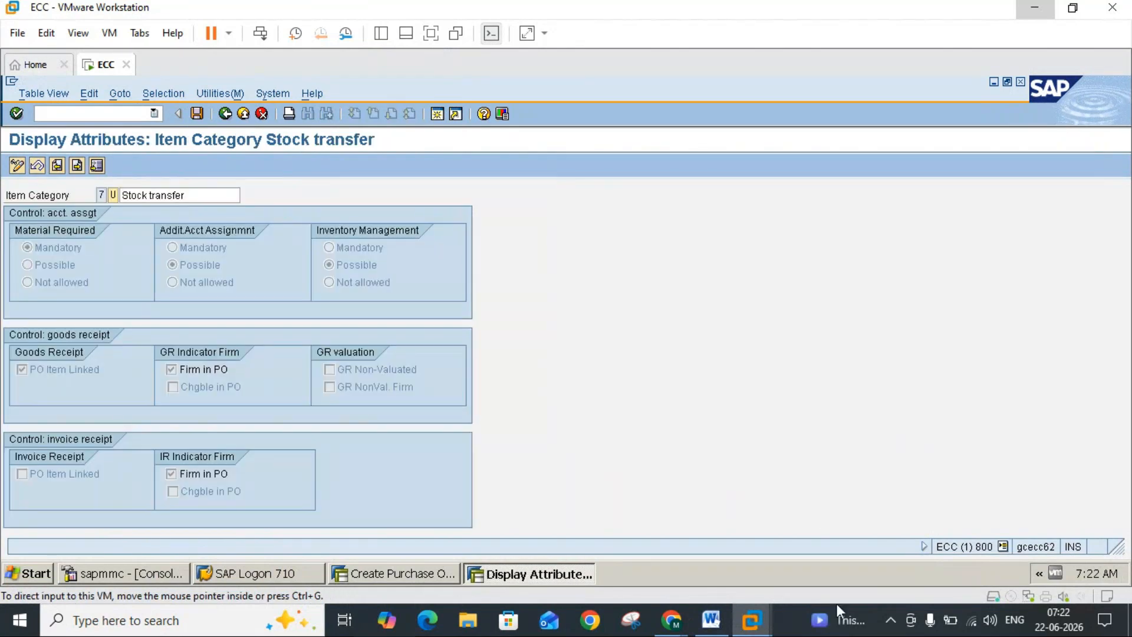
Step: Compare item category U's invoice receipt settings, PO Item Linked and Firm in PO, with the explanation in the Word notes
click(711, 619)
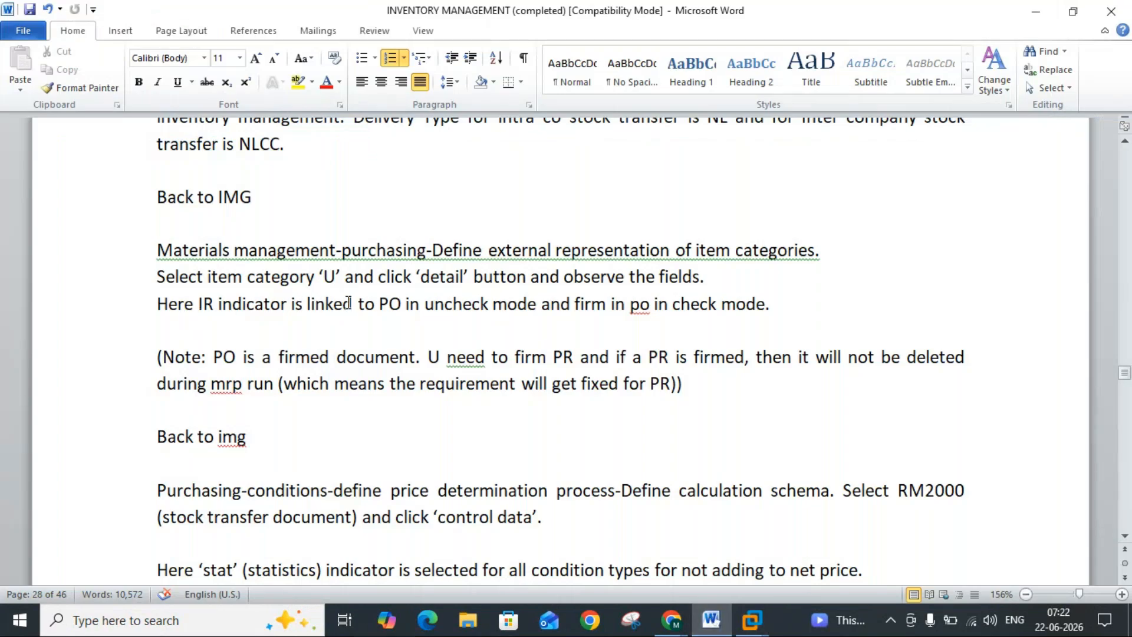
click(711, 620)
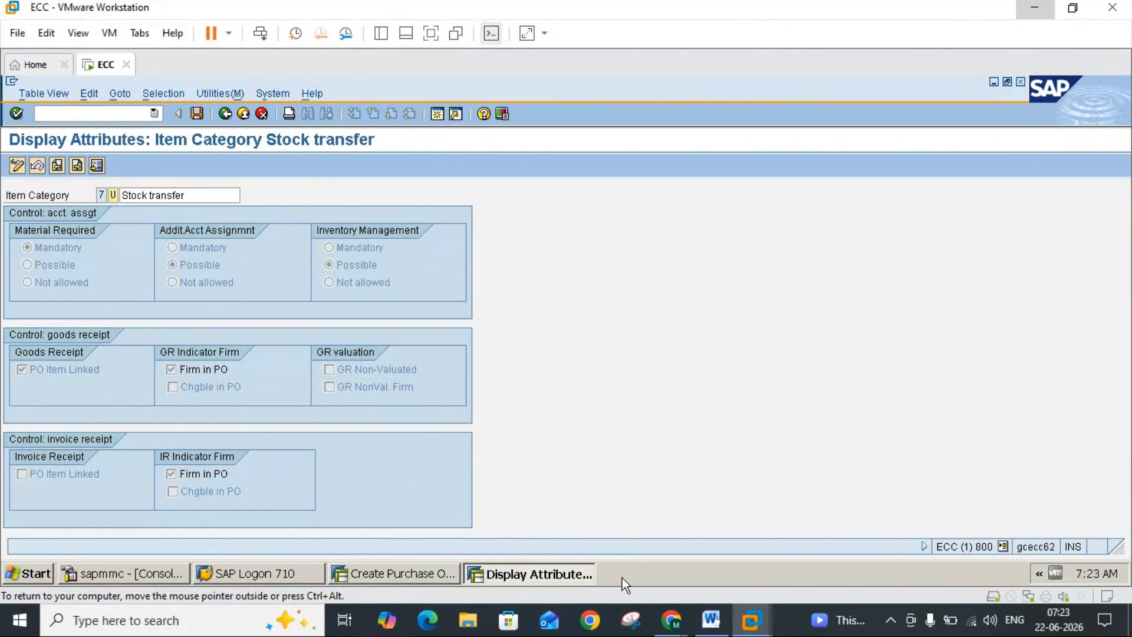
click(712, 621)
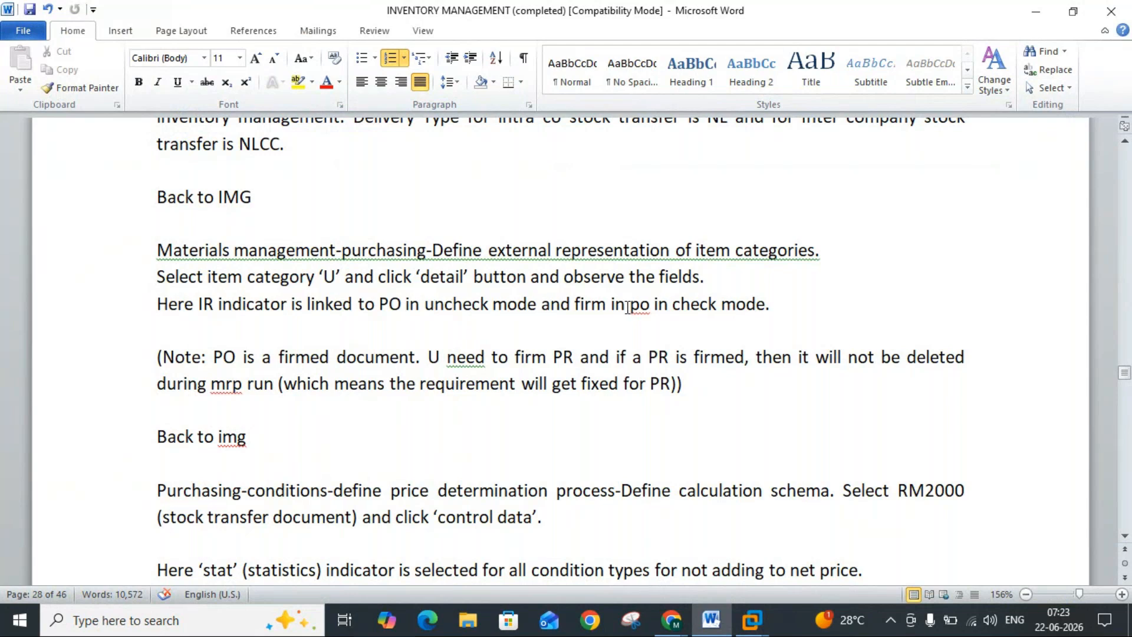
mouse_move(751, 619)
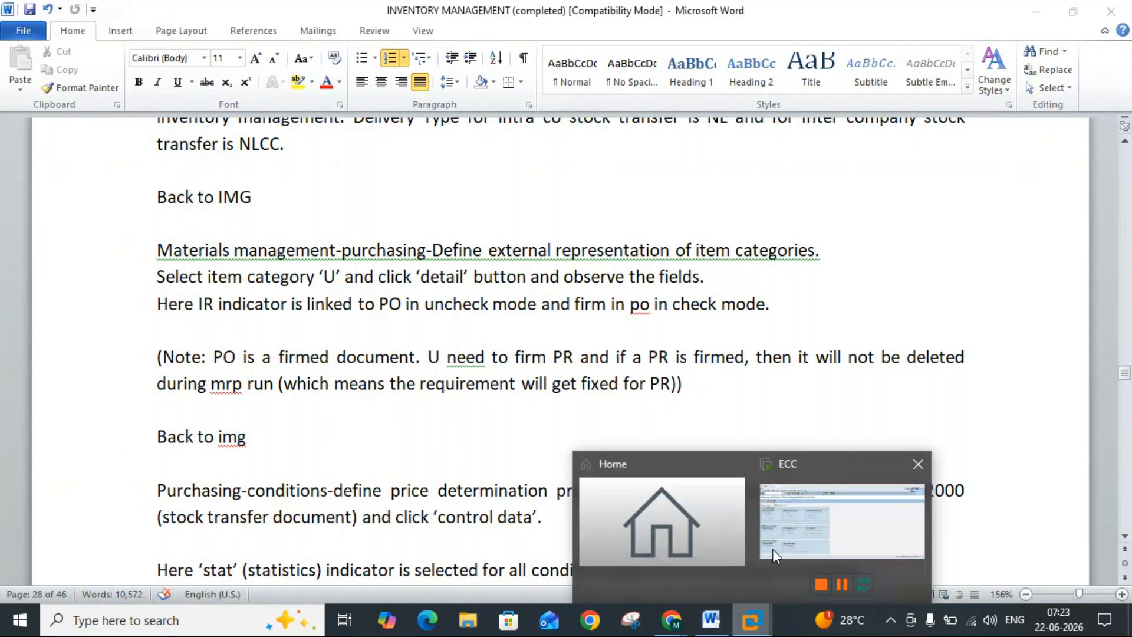
click(780, 536)
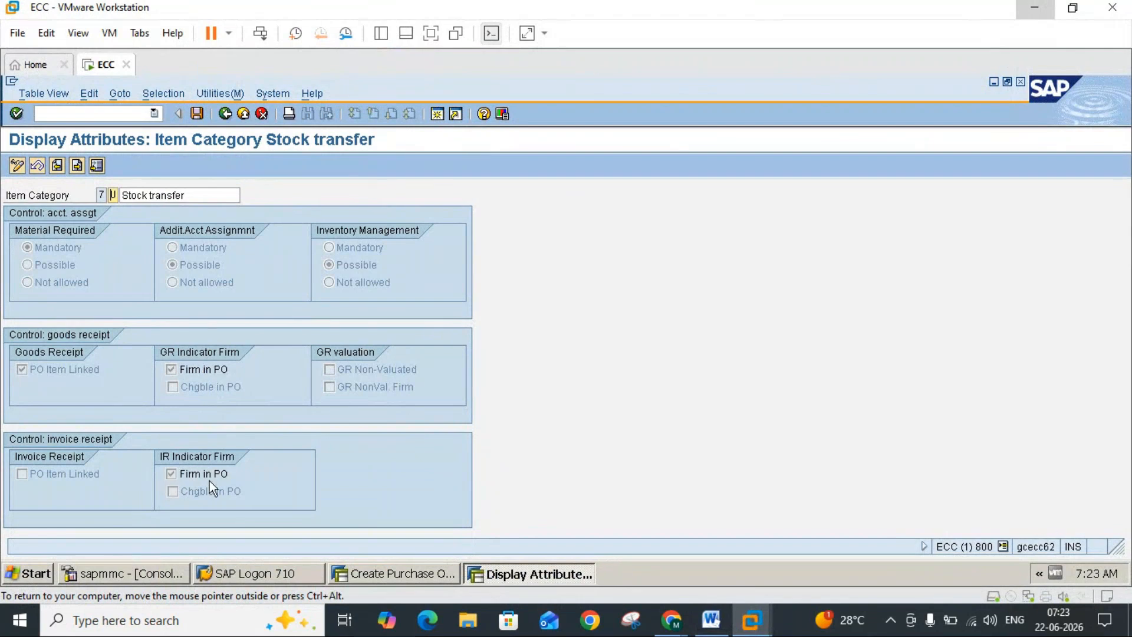
click(711, 619)
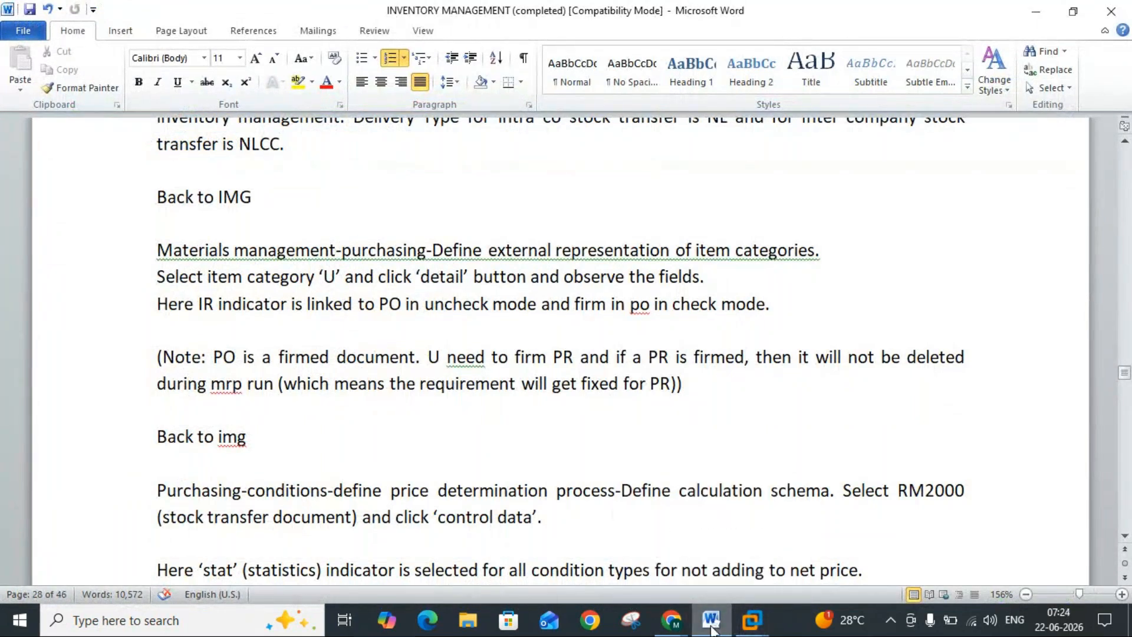
Step: Leave the Stock transfer item category details and the Item Categories overview to return to the IMG structure
click(750, 632)
click(225, 115)
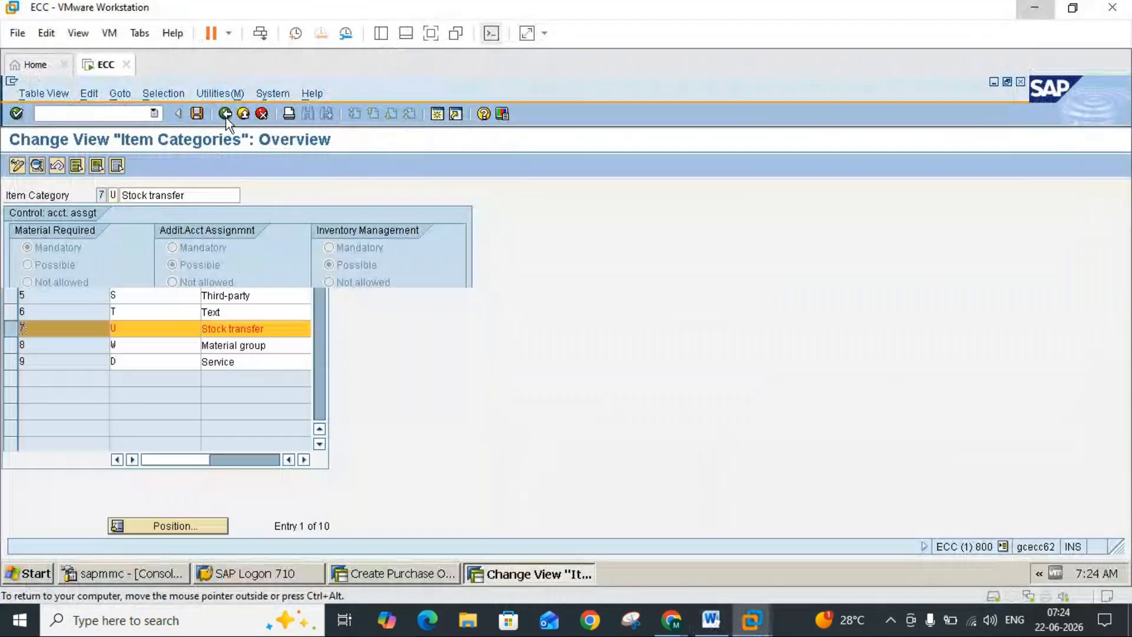
click(225, 117)
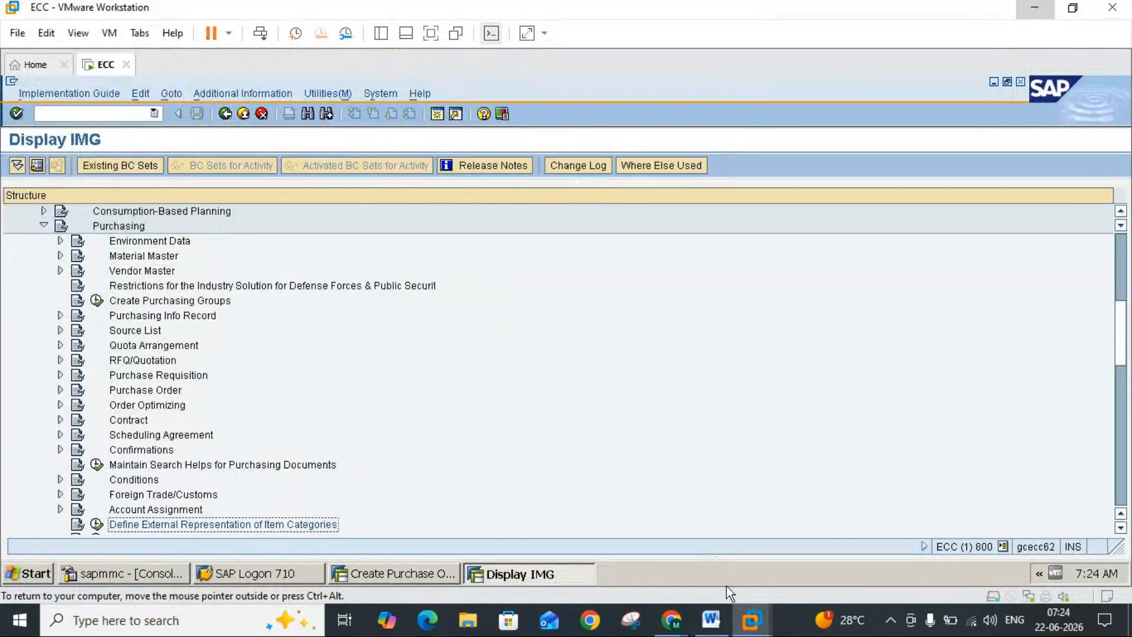
Step: Check the calculation schema path in the Word notes and expand the Conditions node under Purchasing in the IMG
click(717, 622)
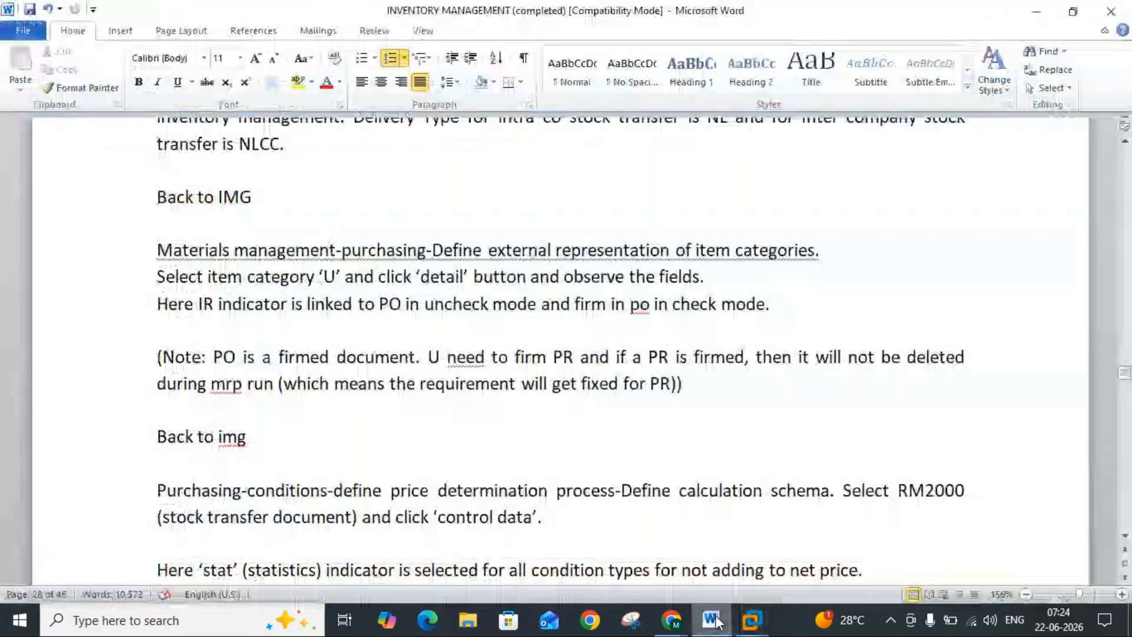
click(717, 622)
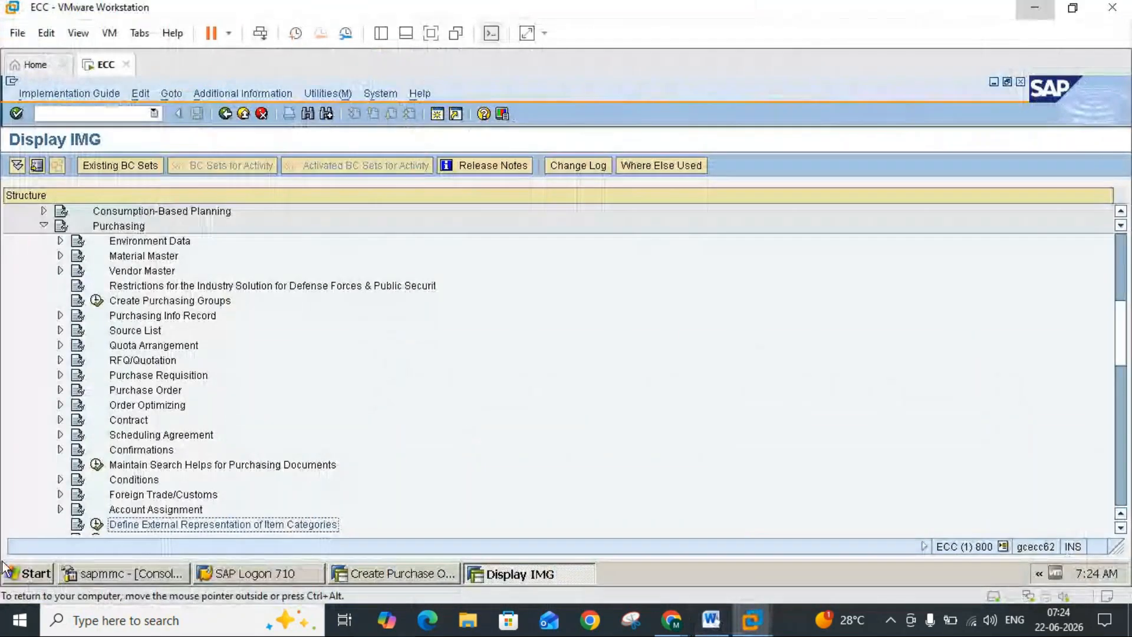
click(61, 479)
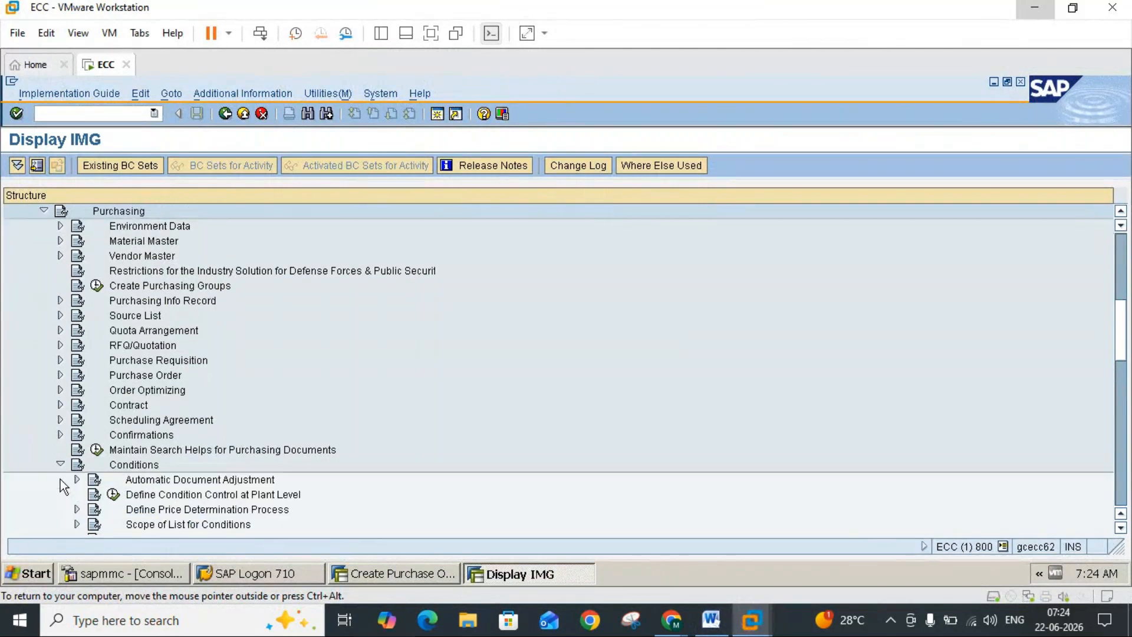
click(1120, 527)
click(1121, 527)
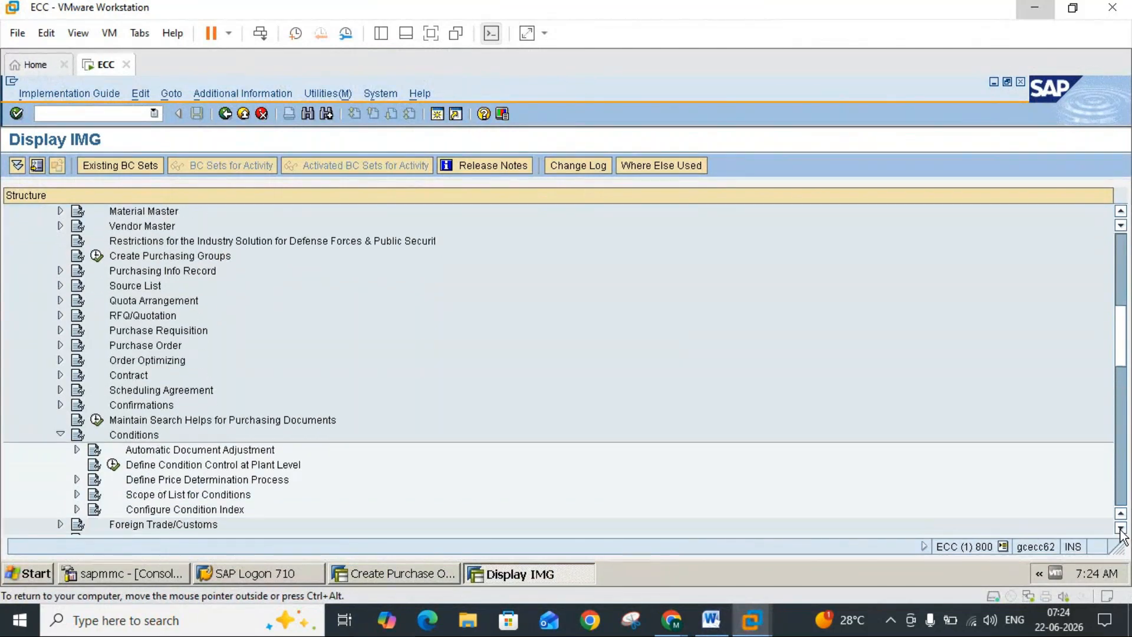
click(1120, 528)
click(1120, 528)
click(1120, 527)
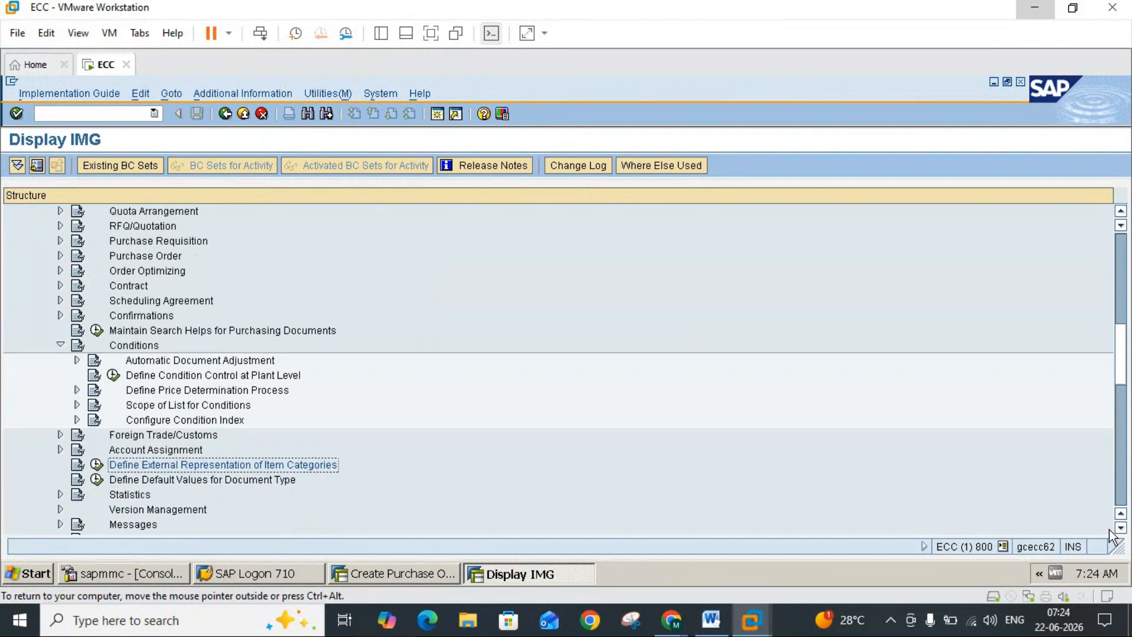
click(1120, 528)
click(1120, 528)
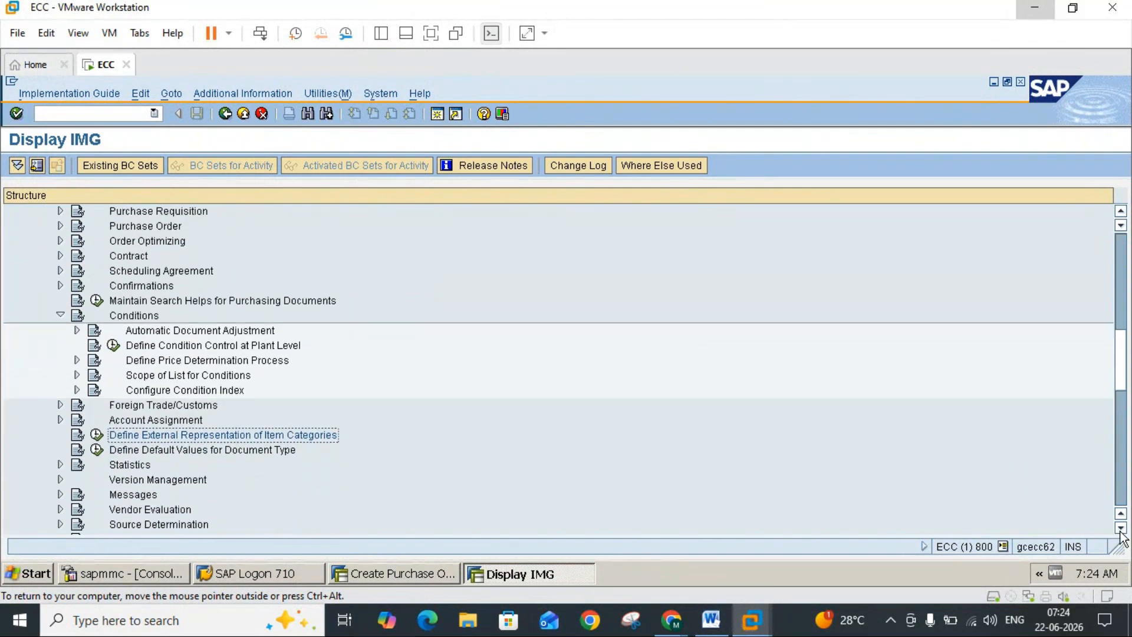
click(1120, 527)
click(1120, 527)
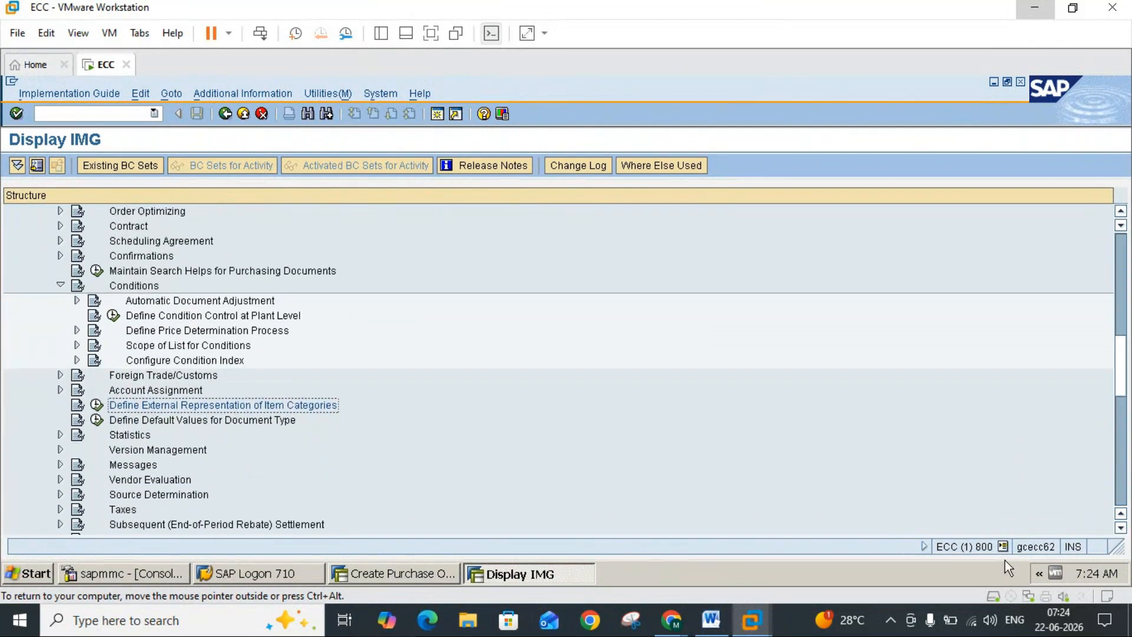
Step: Recheck the path in the Word notes and expand Define Price Determination Process under Conditions
click(711, 620)
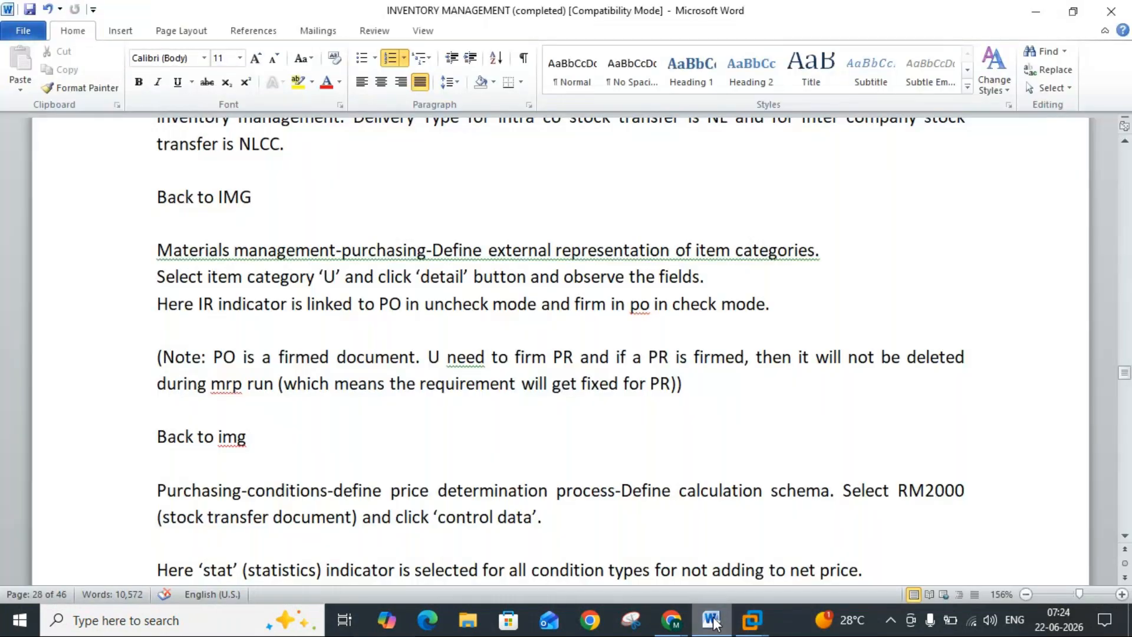
click(714, 618)
click(713, 620)
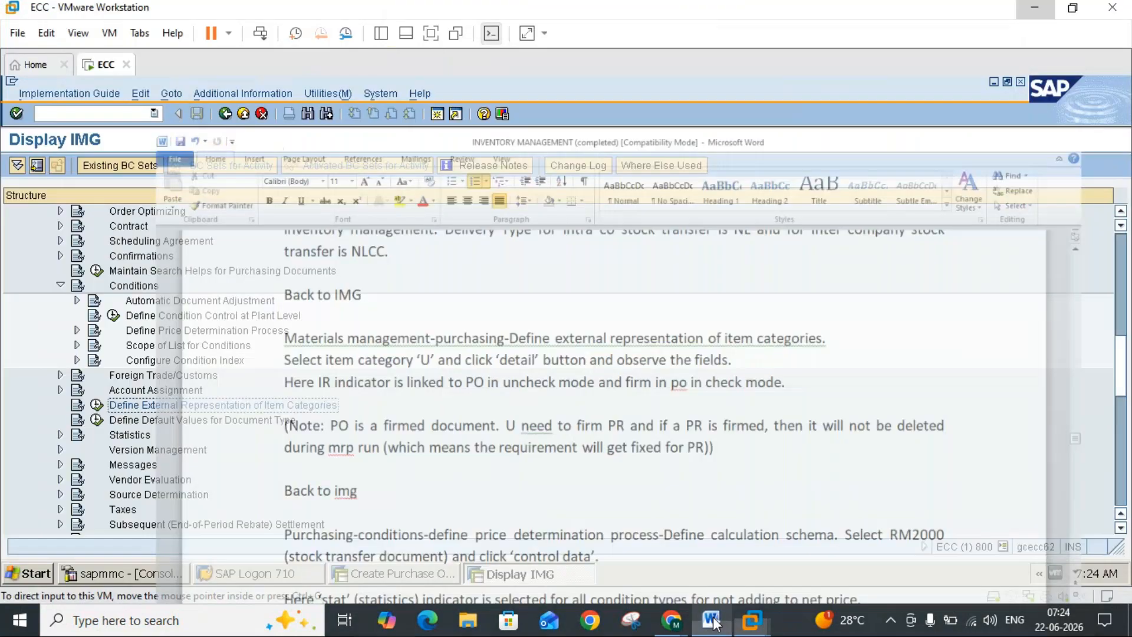
click(713, 623)
click(713, 623)
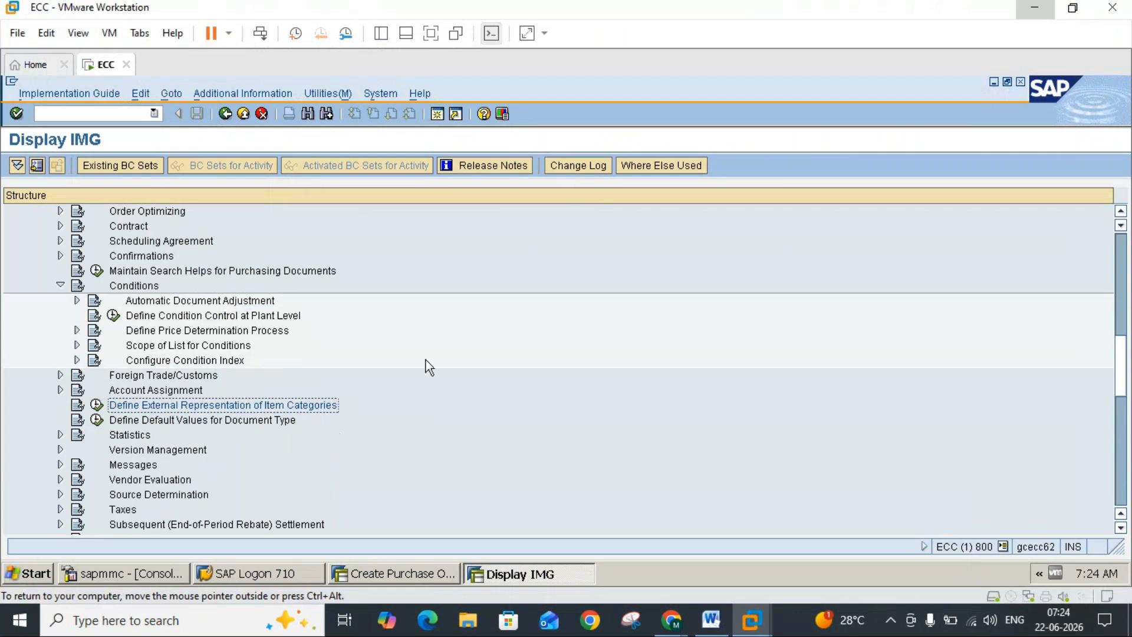
click(76, 330)
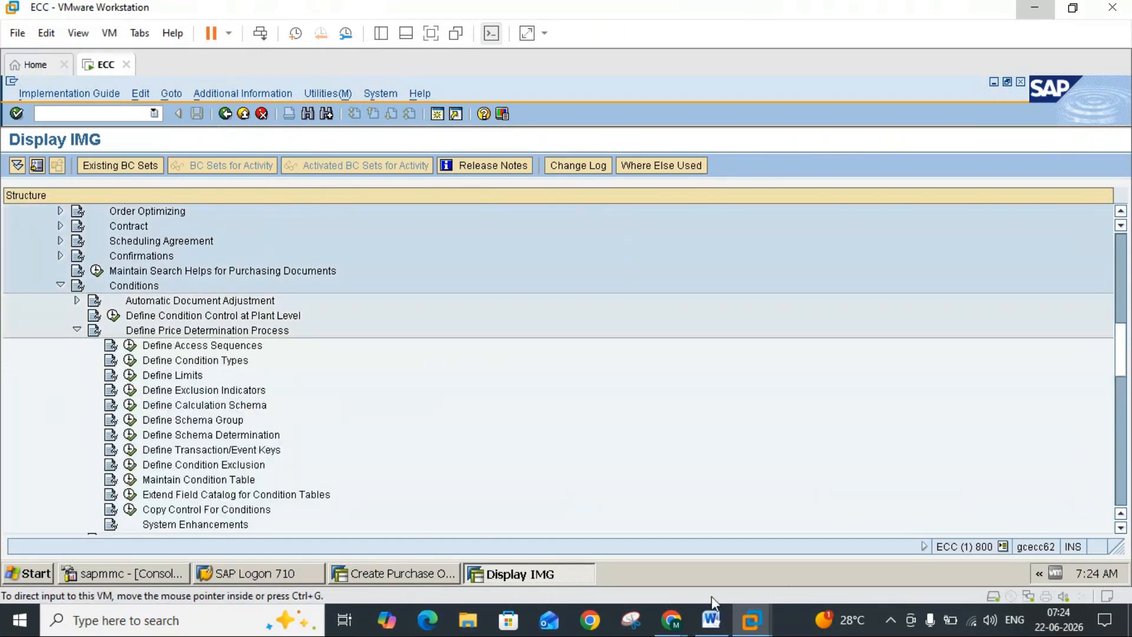
Step: Open the Define Calculation Schema activity and display the control data of schema RM2000 (Stock Transfer Document), following the Word notes
click(718, 623)
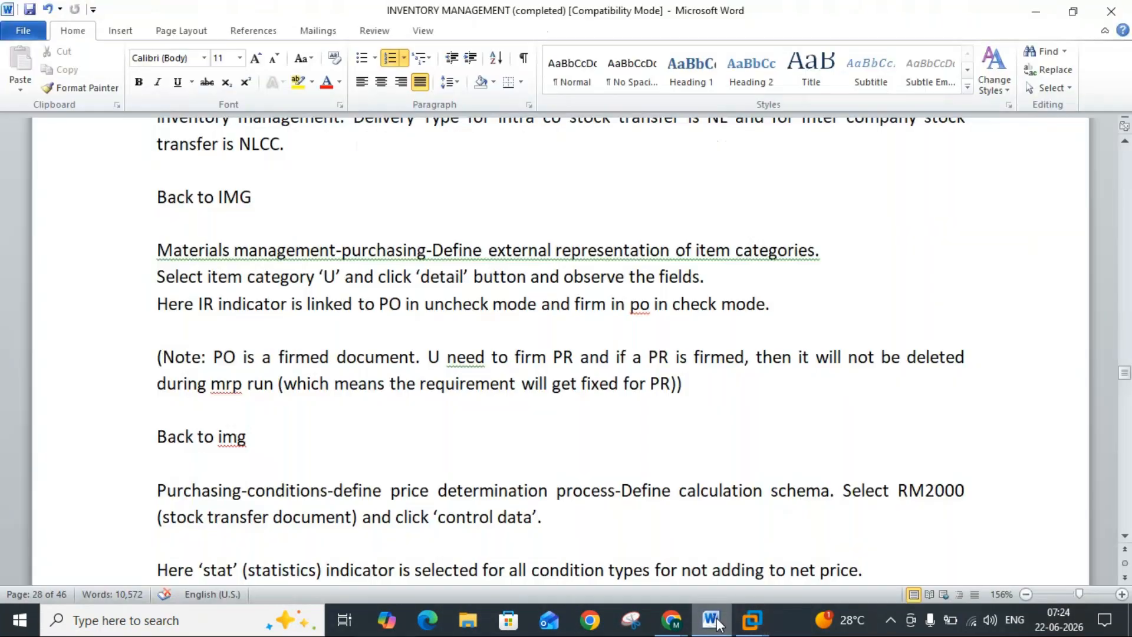
click(718, 623)
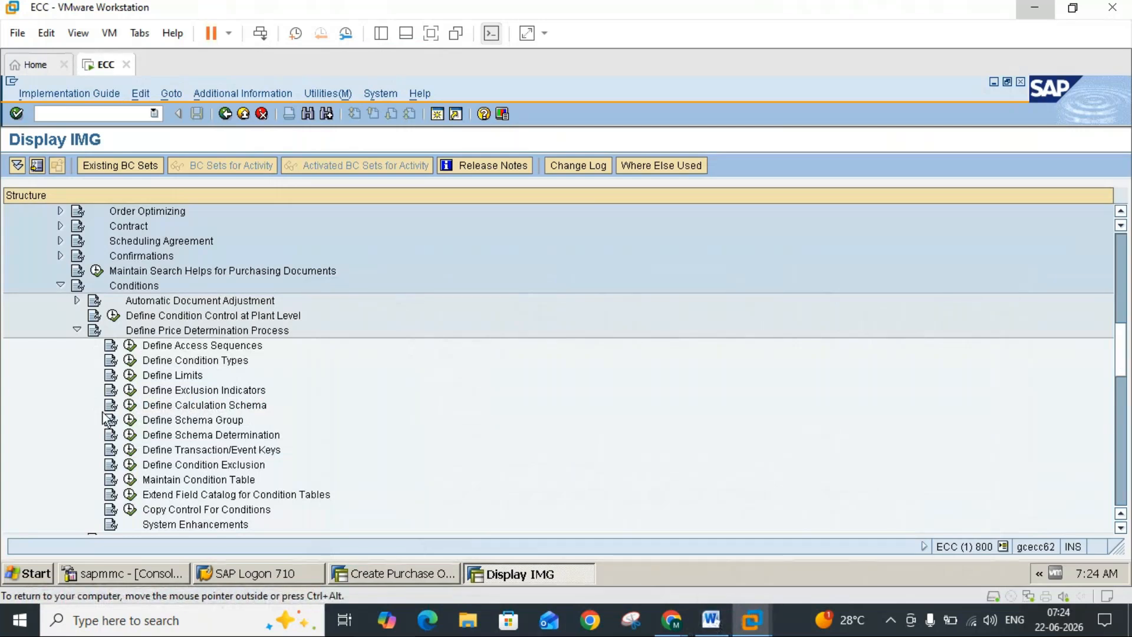
click(130, 406)
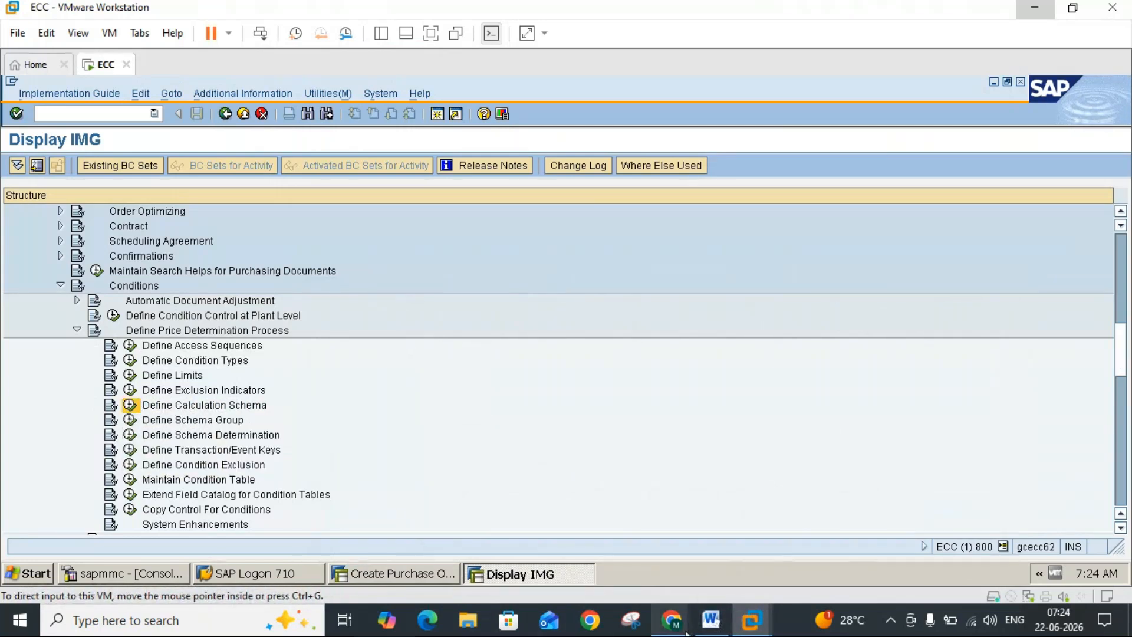
click(712, 621)
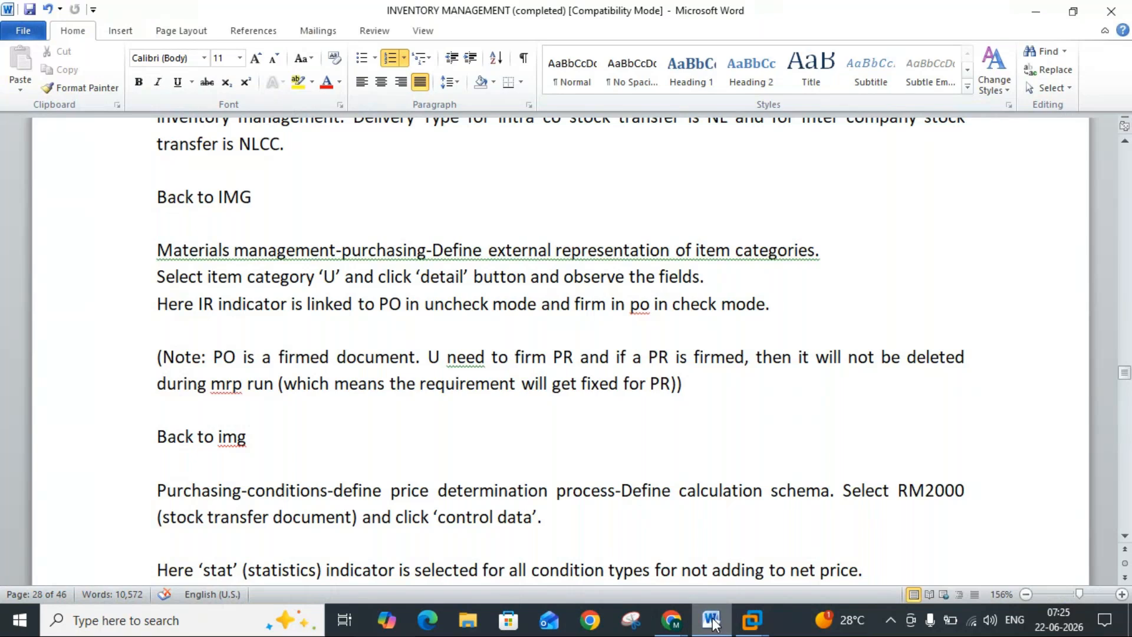
click(714, 623)
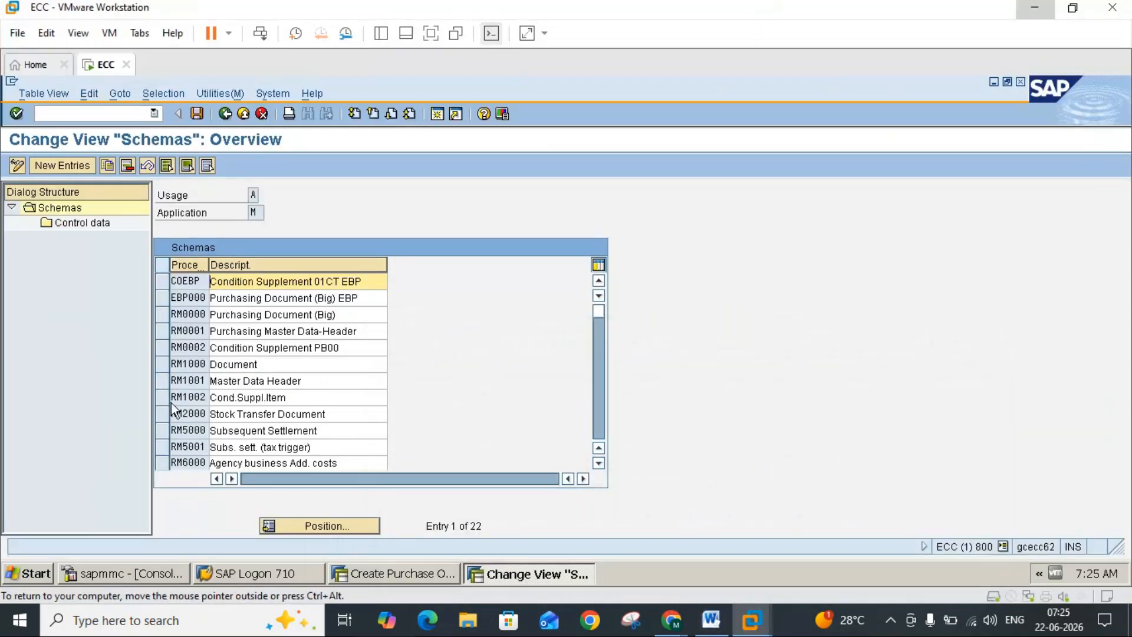
click(162, 415)
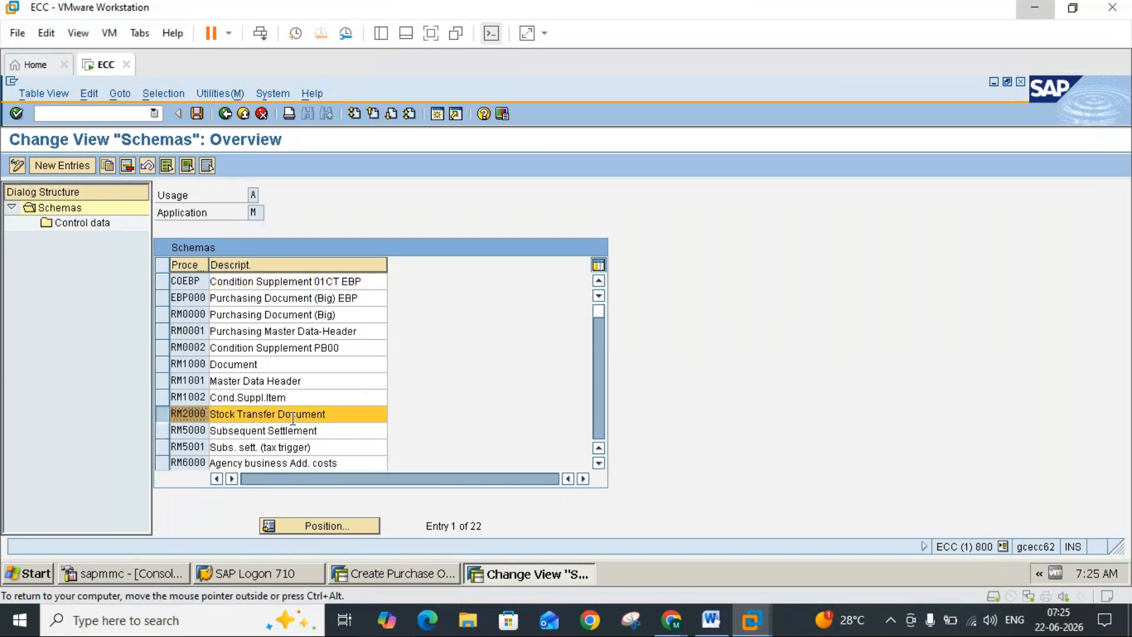
double_click(81, 228)
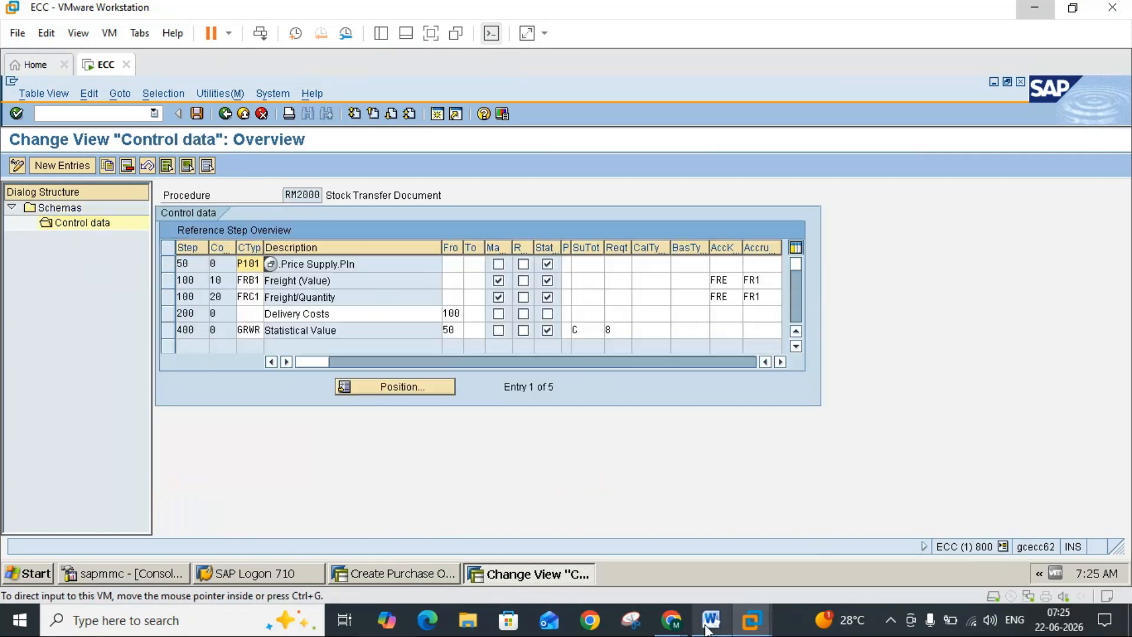
Step: Read the statistics indicator note in the Word notes and examine the Stat setting of each condition type in schema RM2000
click(709, 621)
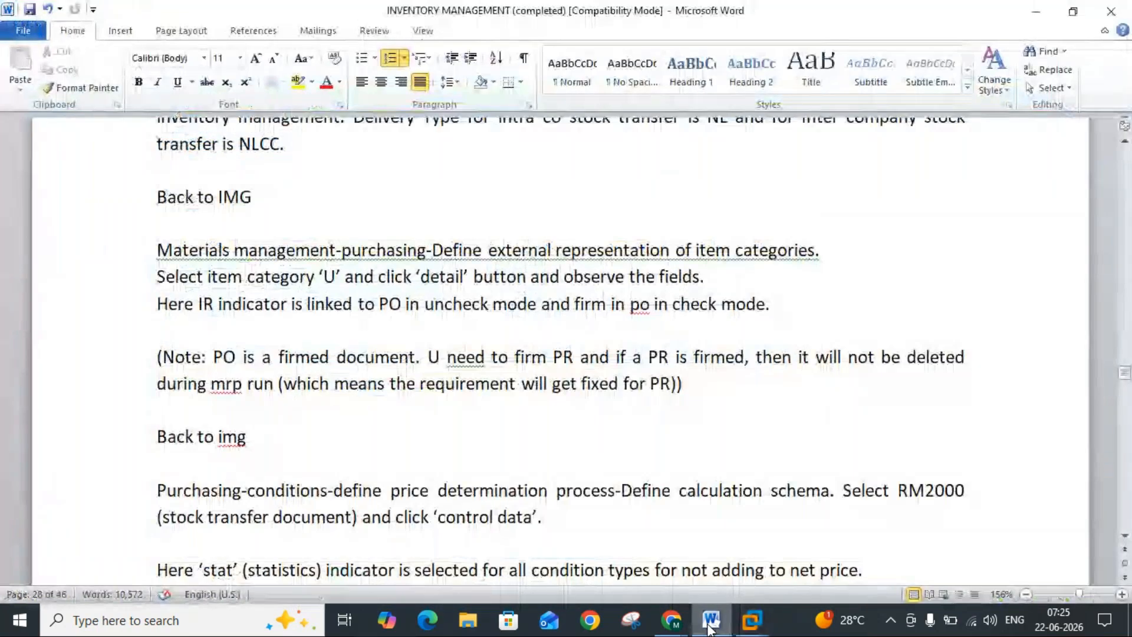
click(1124, 537)
drag(1124, 538, 1125, 537)
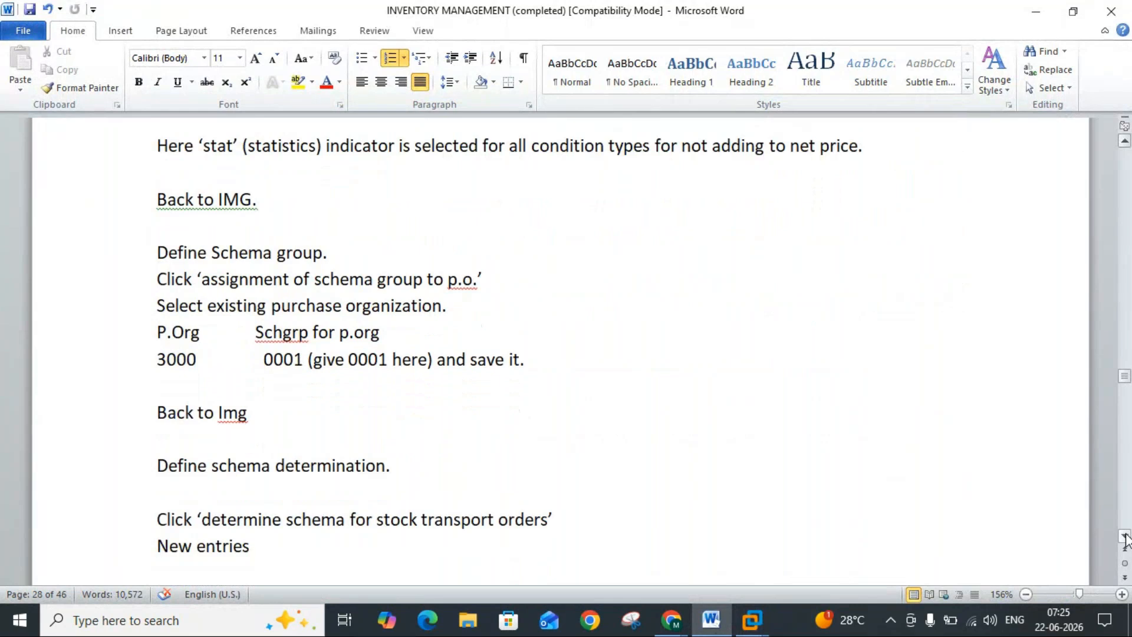
click(717, 626)
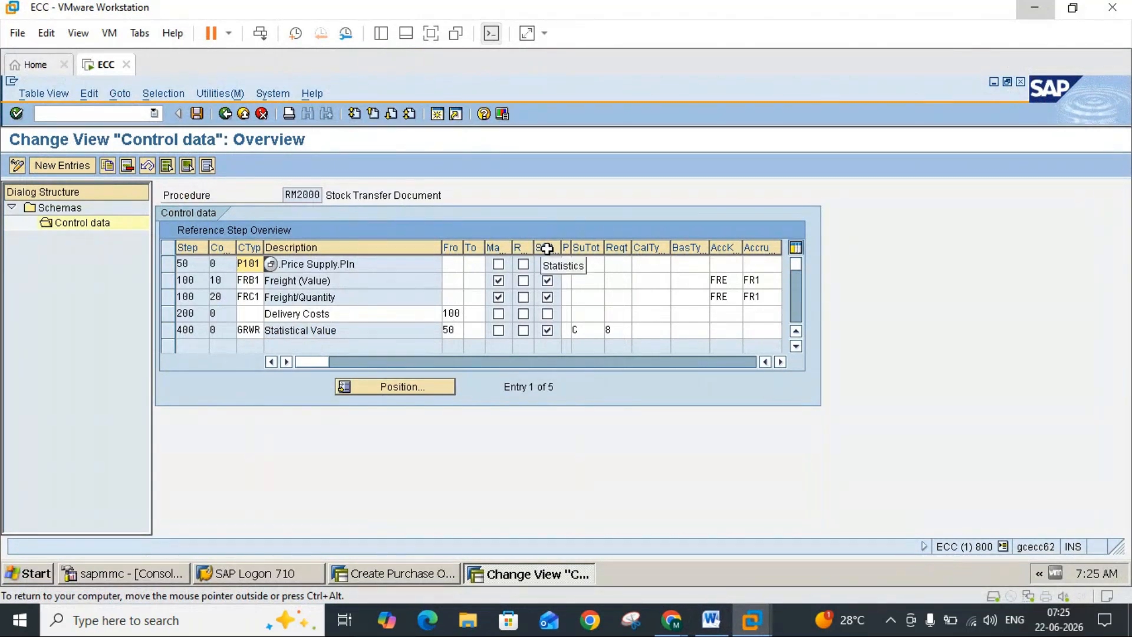
click(383, 268)
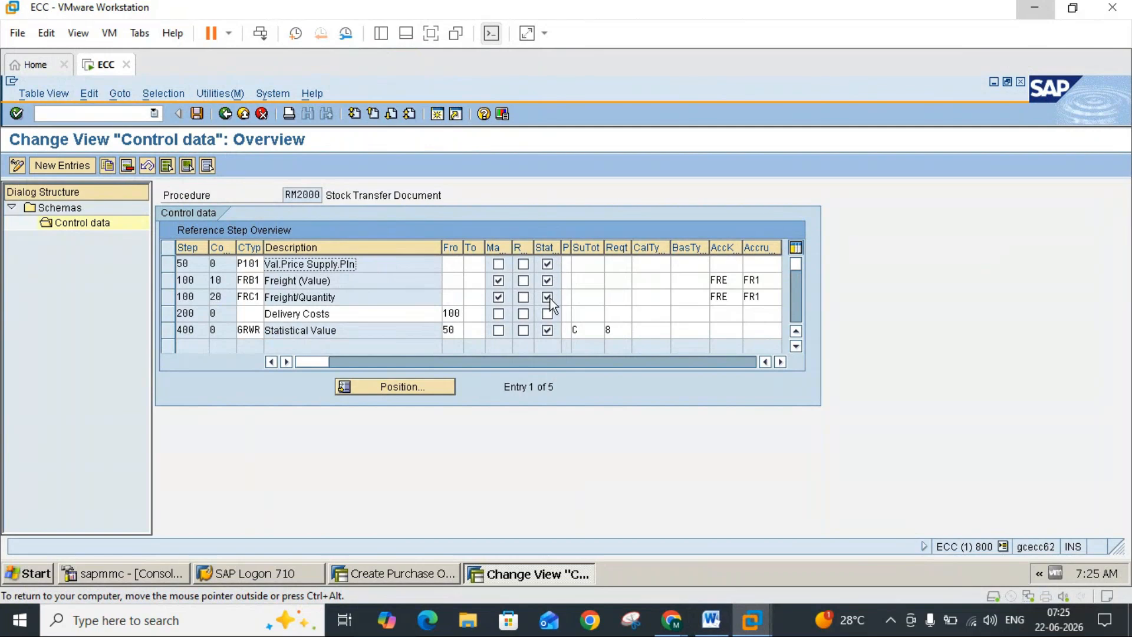
click(800, 316)
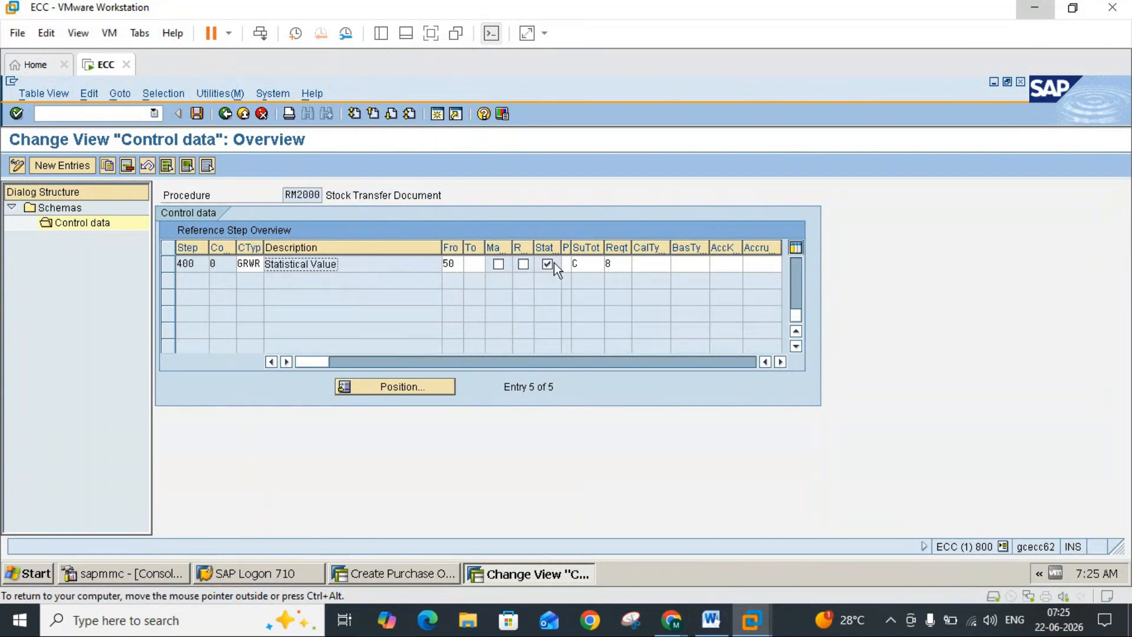
click(713, 622)
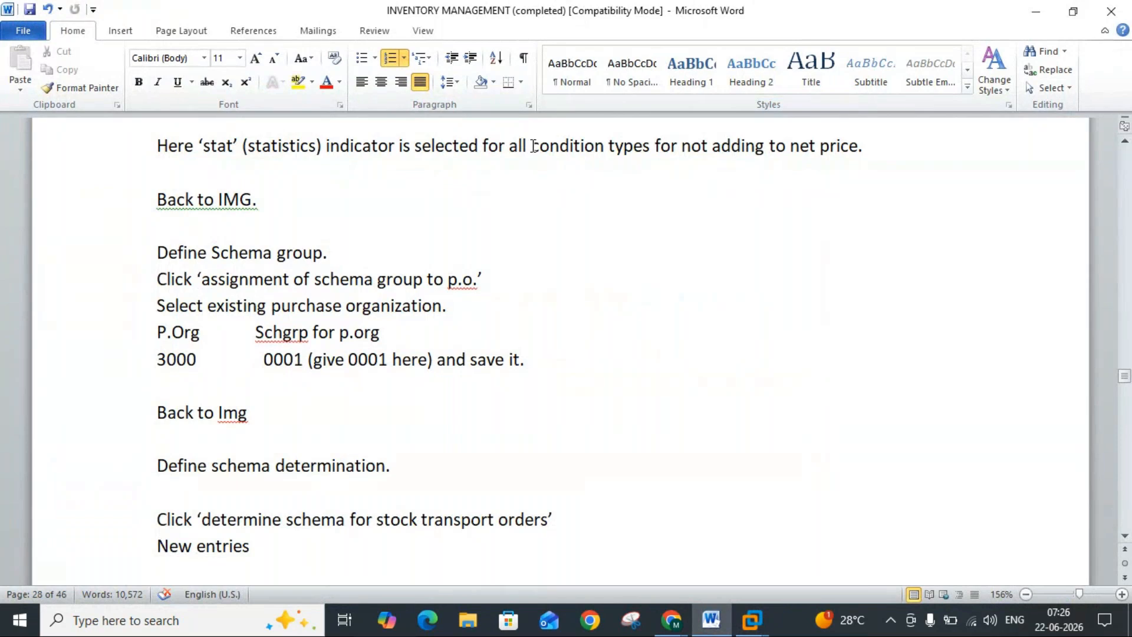
mouse_move(753, 621)
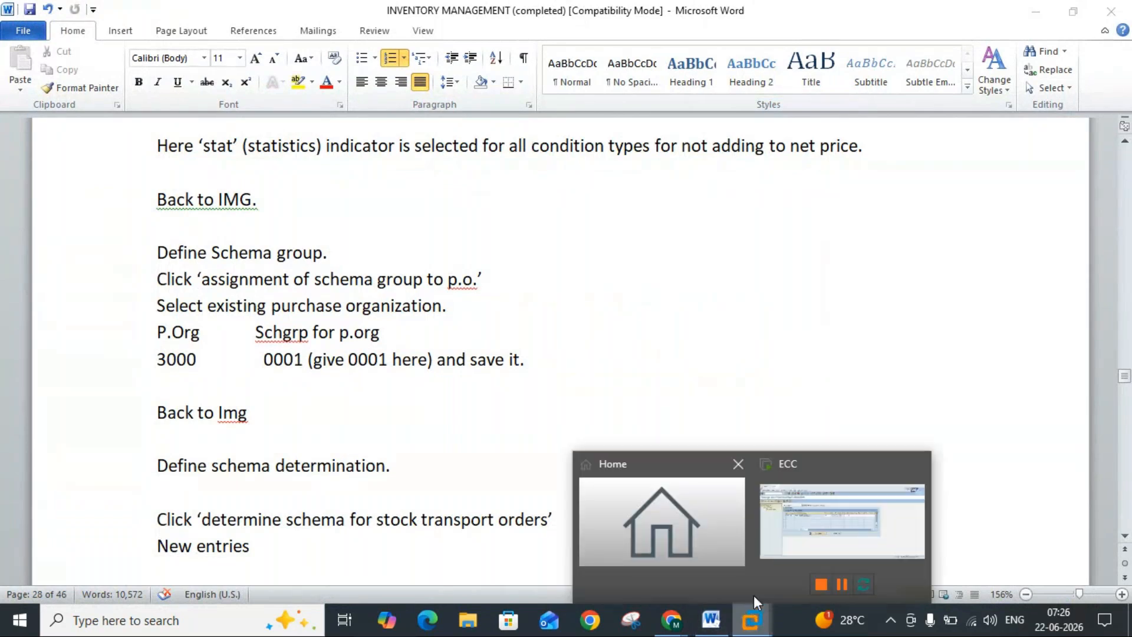
click(805, 517)
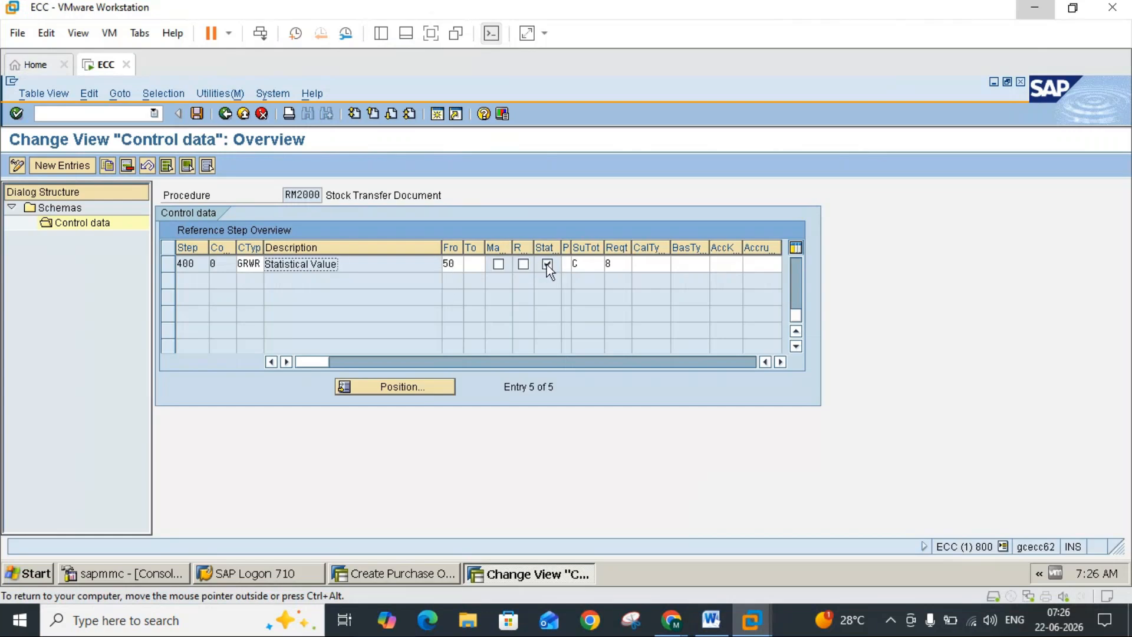
Step: In the UB stock transport order, examine the item conditions, the condition types offered for pricing and the net price
click(408, 572)
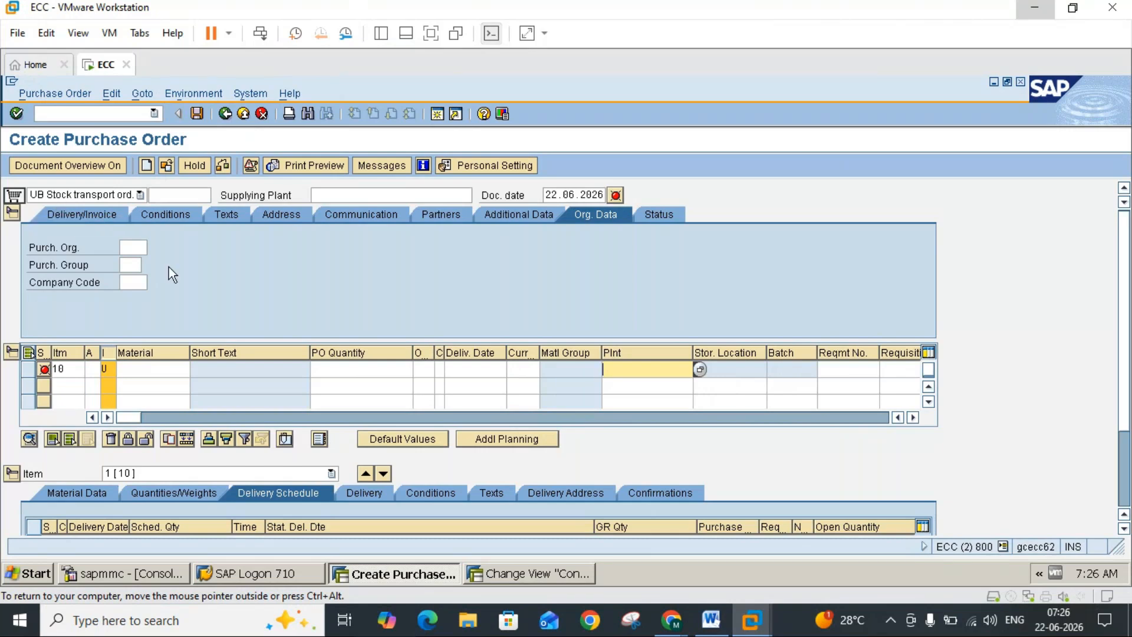
click(440, 497)
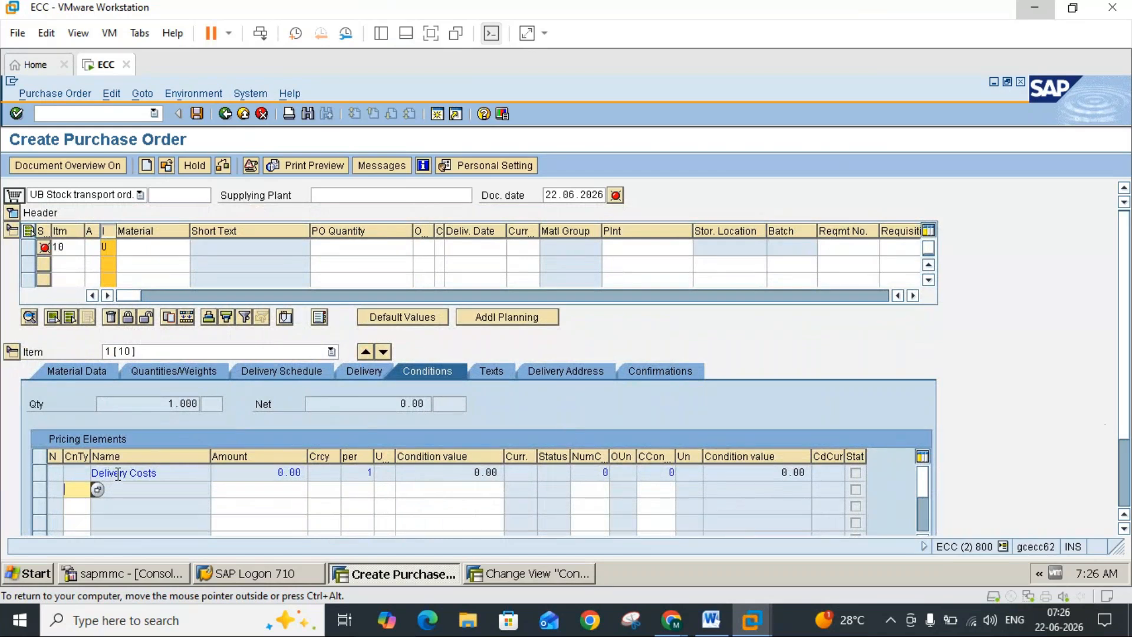
click(1122, 496)
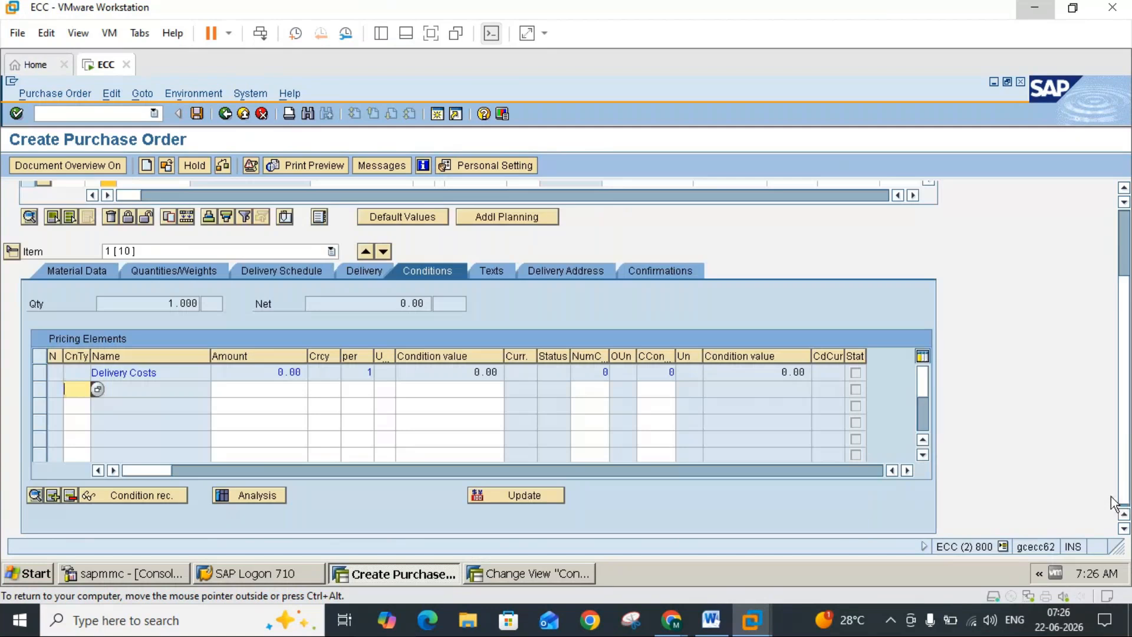
click(1125, 249)
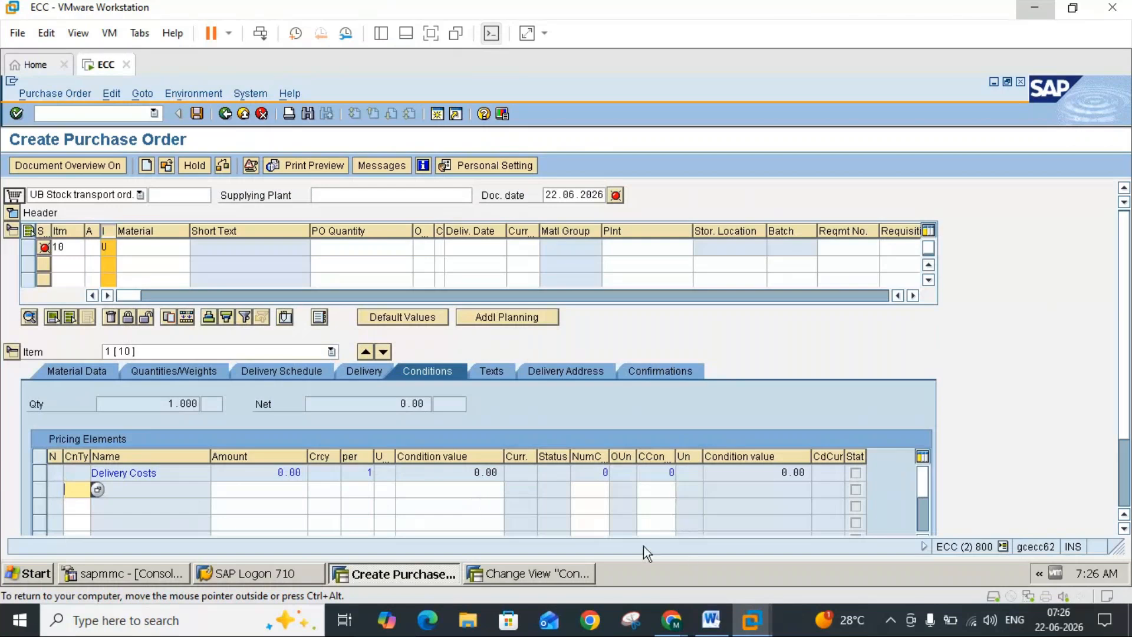
click(98, 491)
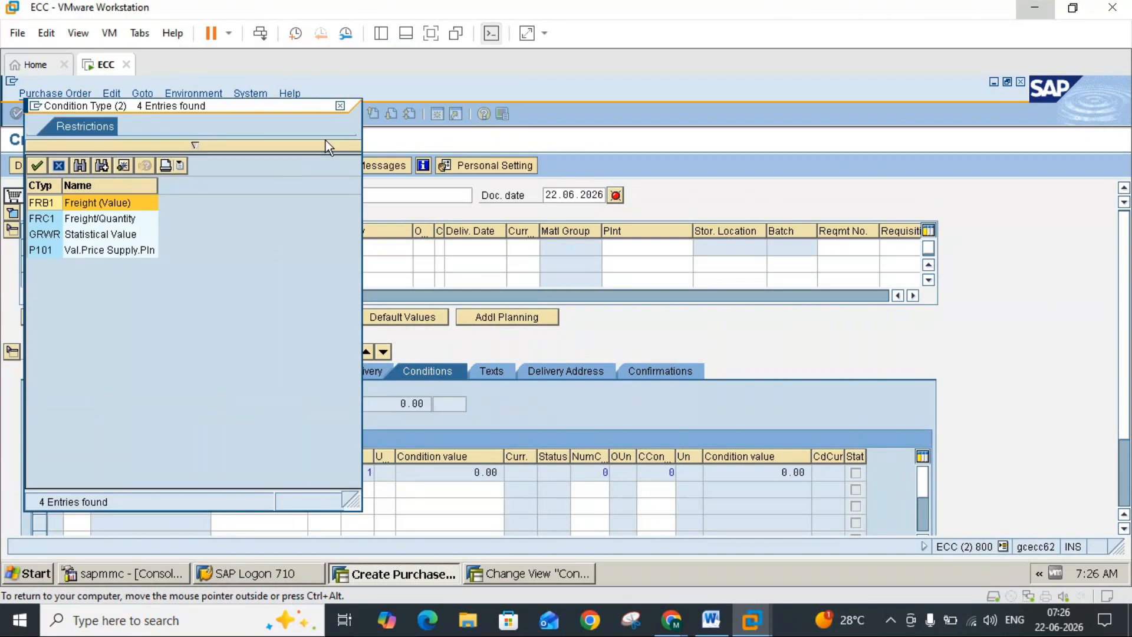
click(339, 106)
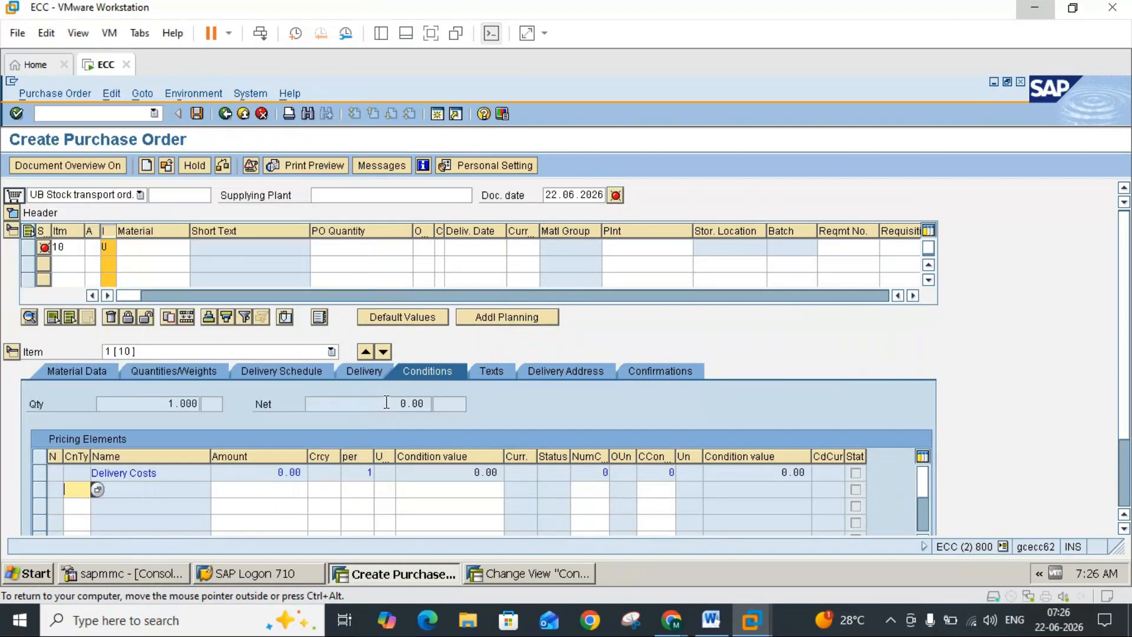
drag(405, 404, 434, 403)
click(434, 404)
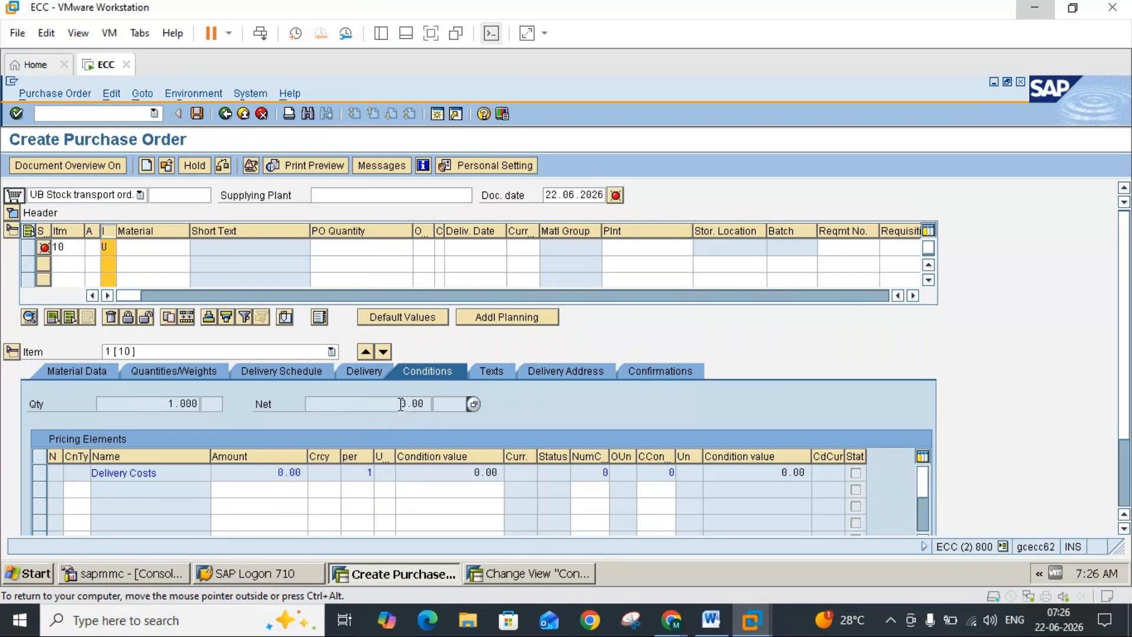
Step: Revisit the Word notes, return to SAP and compare the statistical flags across all steps of the RM2000 control data
click(712, 624)
mouse_move(752, 620)
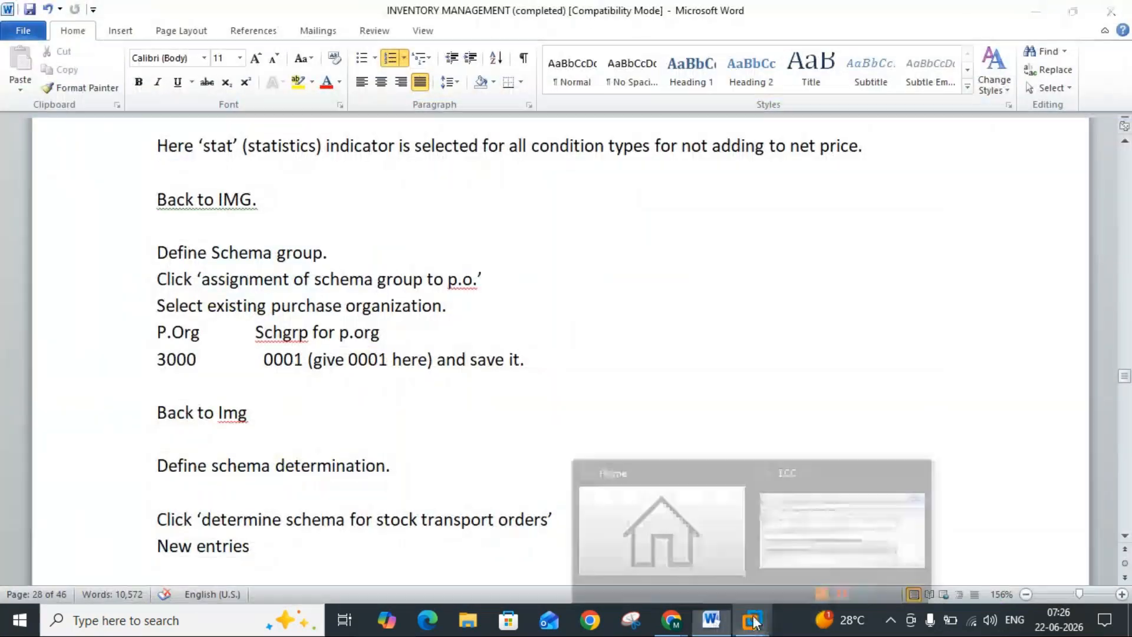
mouse_move(656, 591)
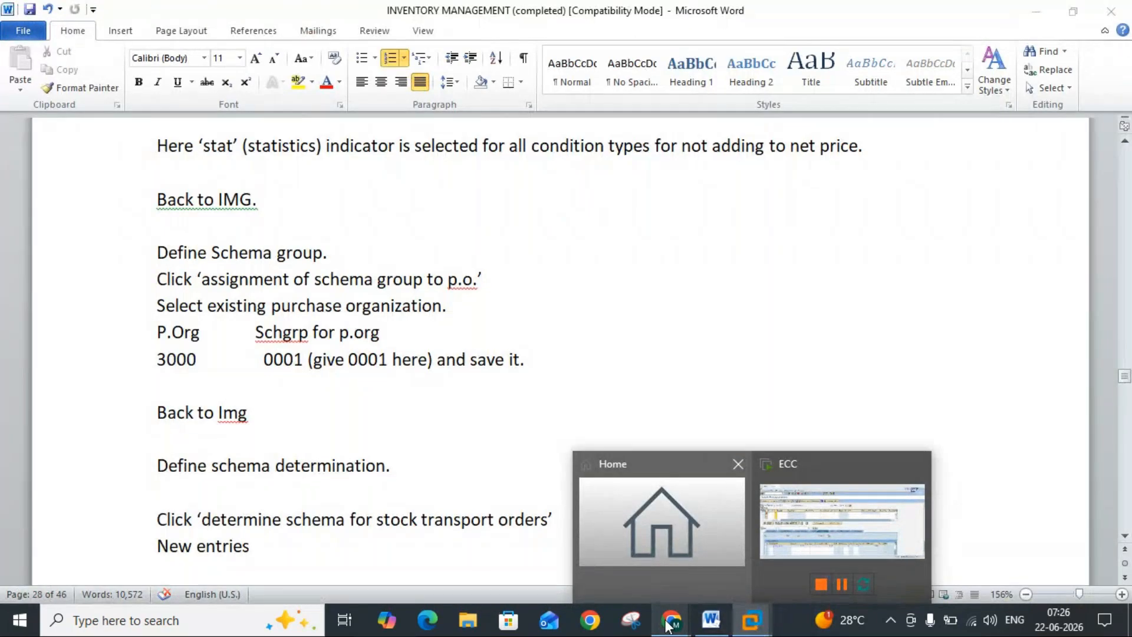
mouse_move(678, 623)
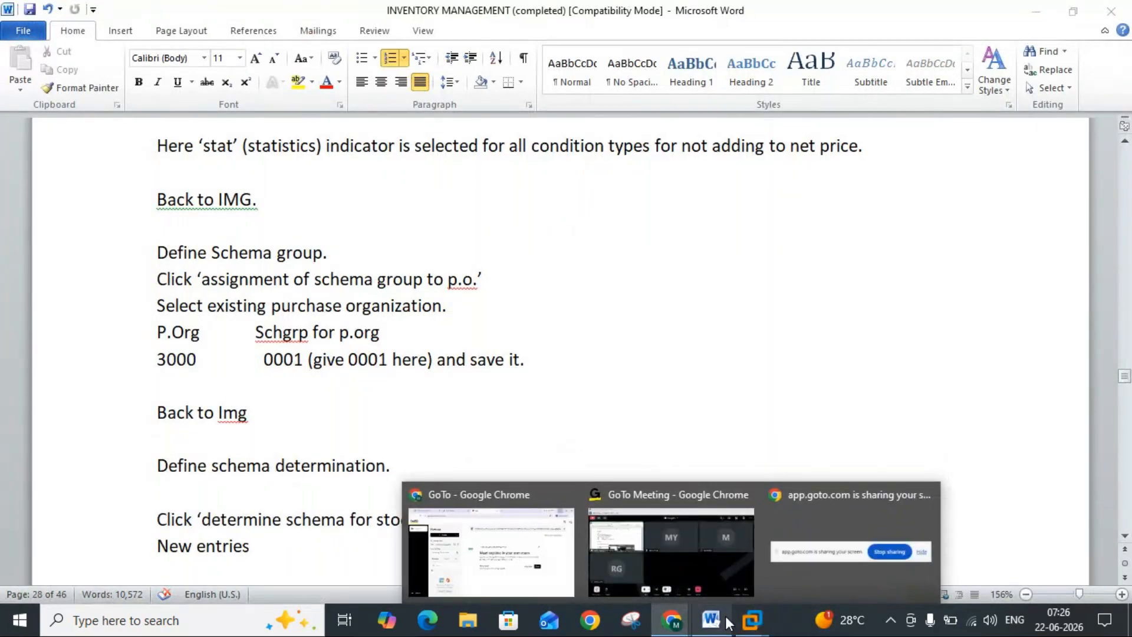
mouse_move(752, 619)
click(777, 543)
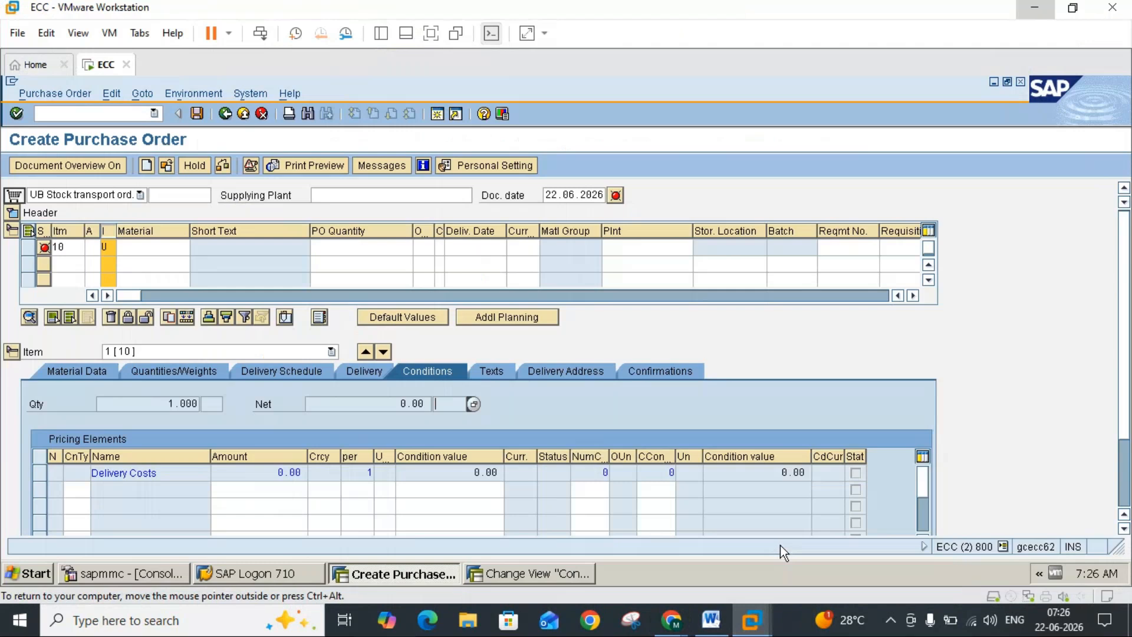
click(518, 576)
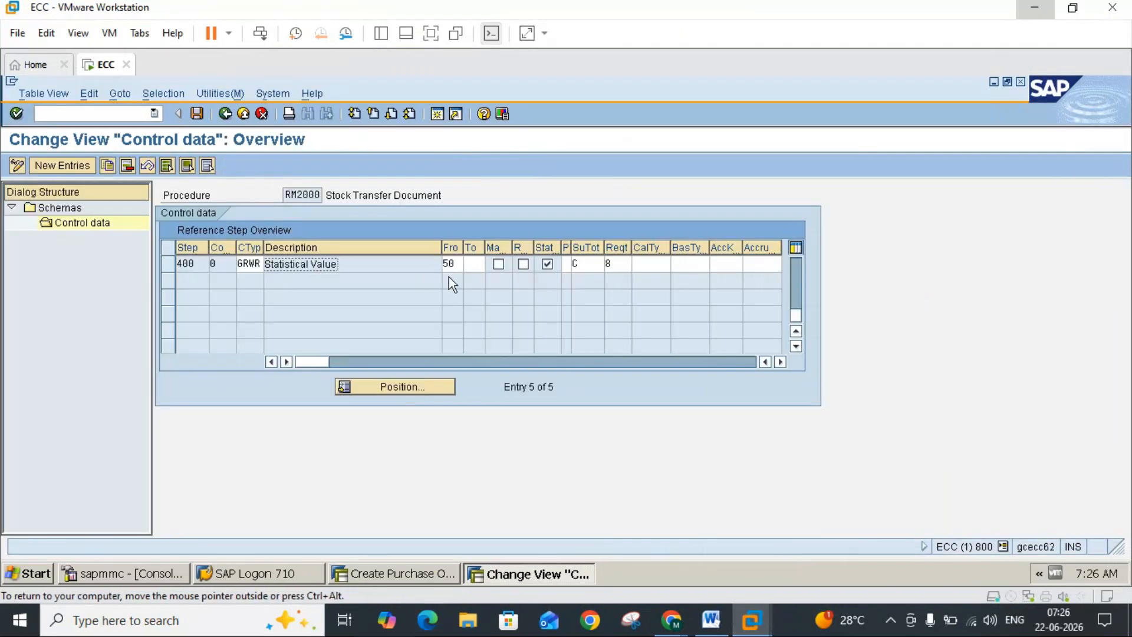
click(792, 265)
click(547, 264)
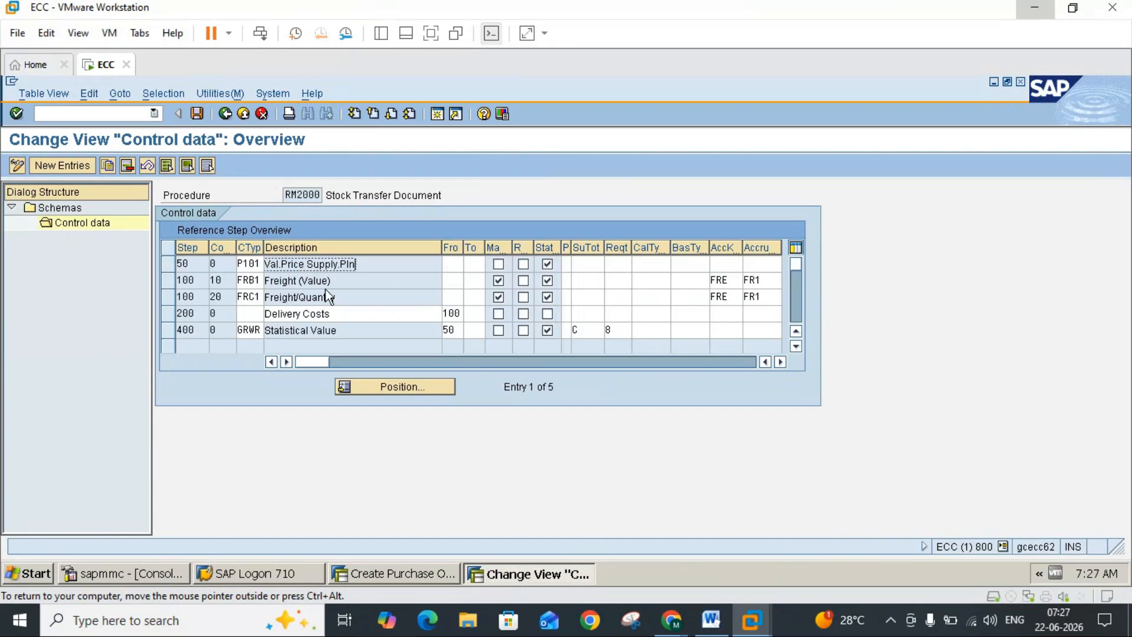
Step: In the stock transport order, set the supplying plant to 3000 and the receiving plant of item 10 to 3100
click(419, 573)
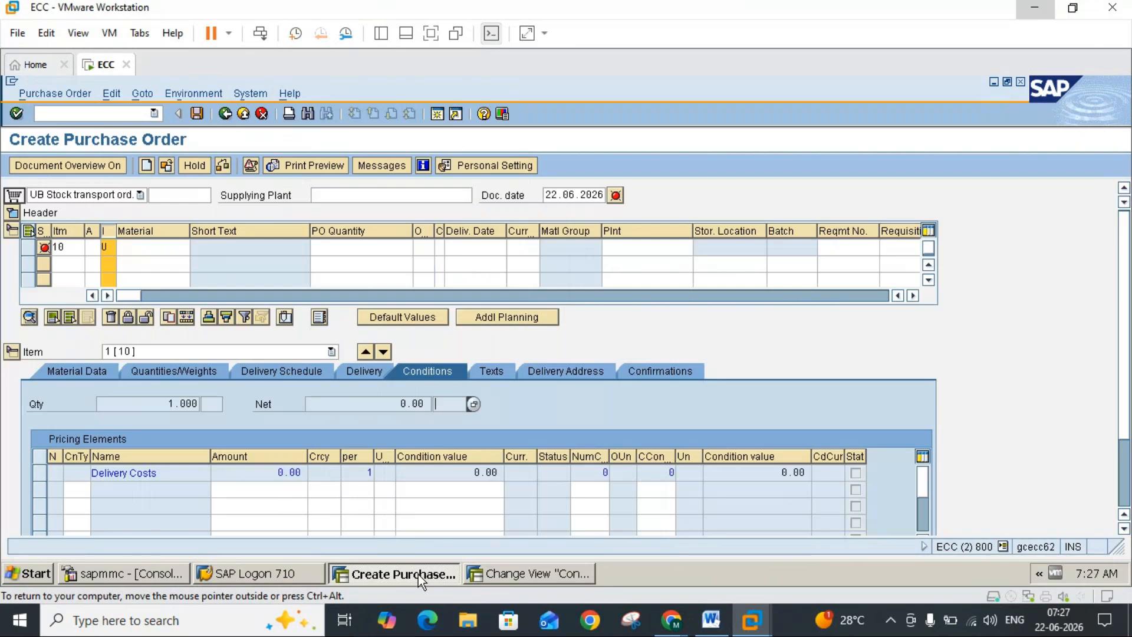
click(164, 250)
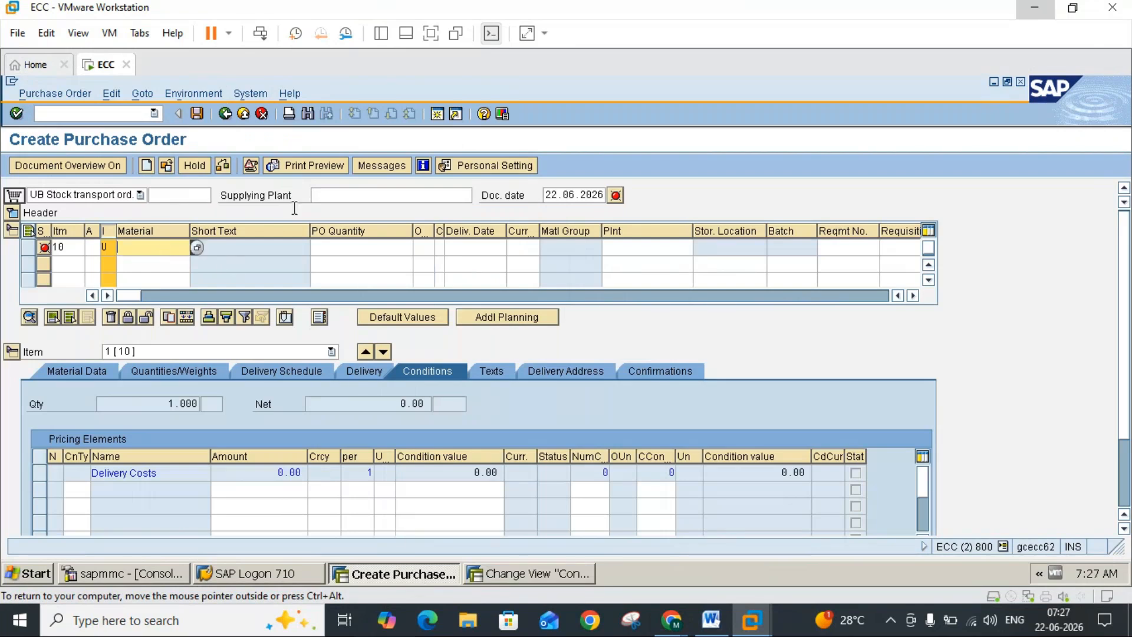
click(332, 195)
text(3000)
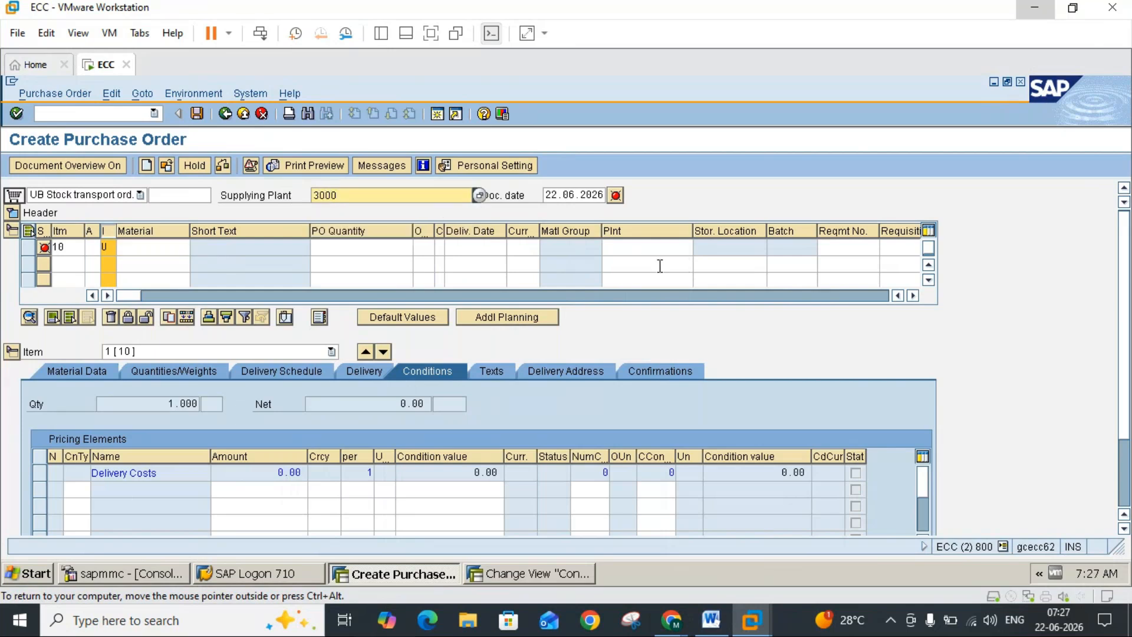
click(651, 247)
text(3100)
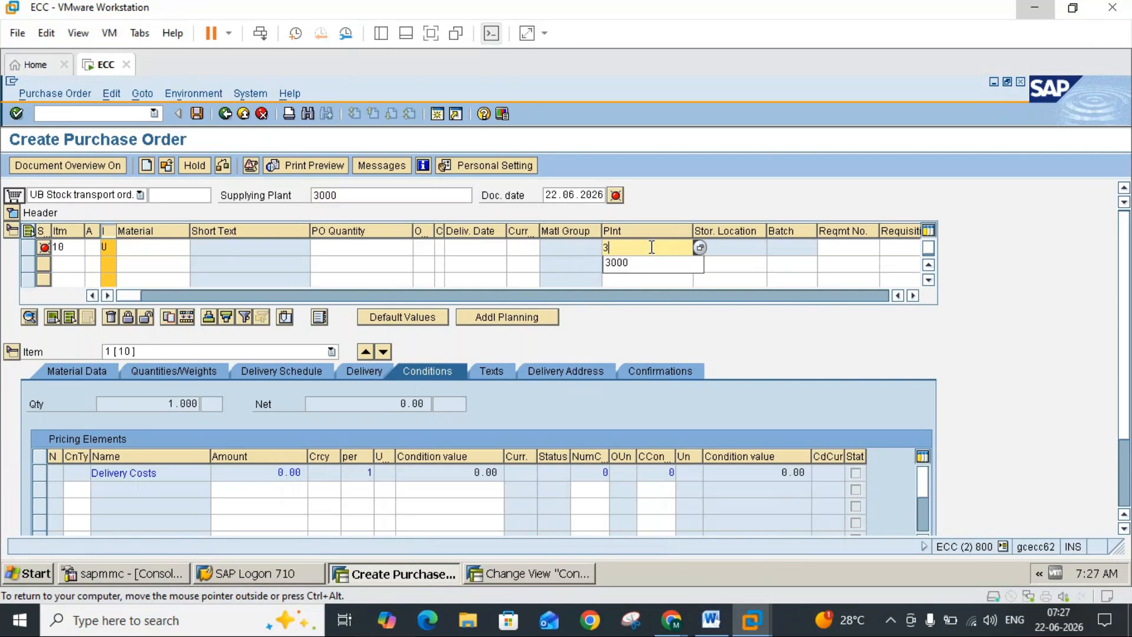
key(Return)
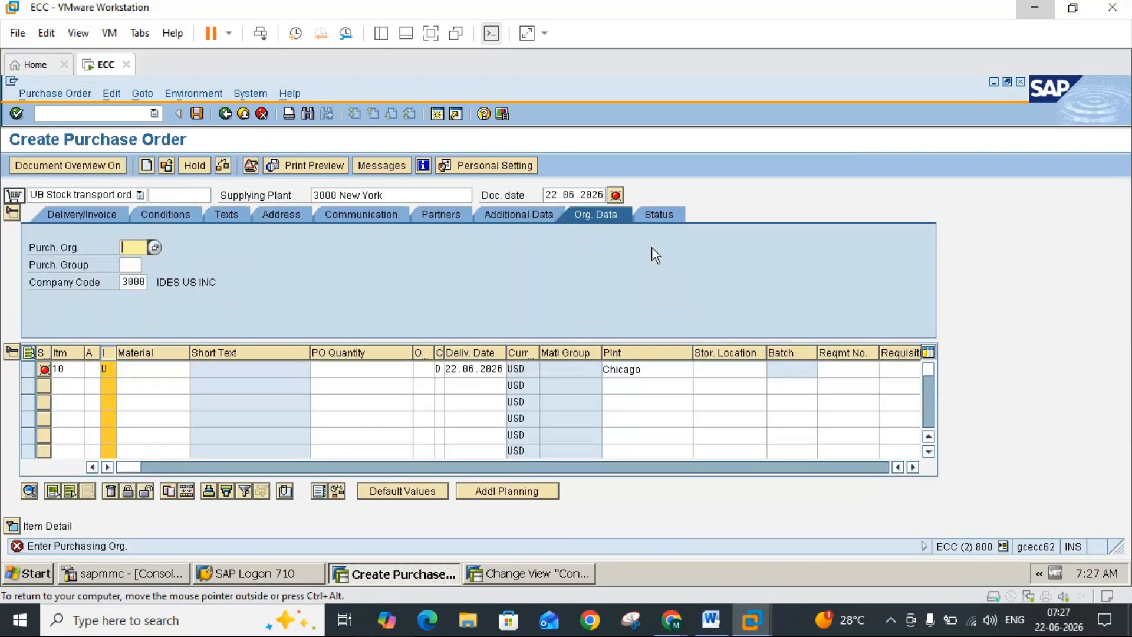
Step: Set the order's purchasing organization to 3000 and its purchasing group to 000
click(135, 265)
text(001)
key(Return)
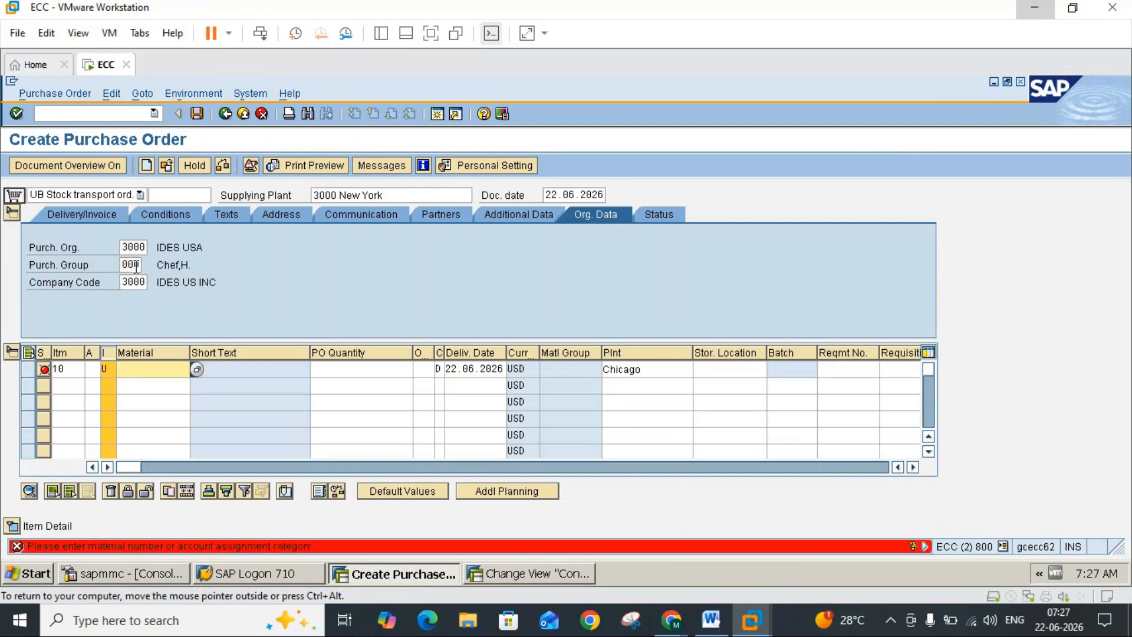
Step: Try to enter material 1454 for item 10 of the stock transport order
click(151, 371)
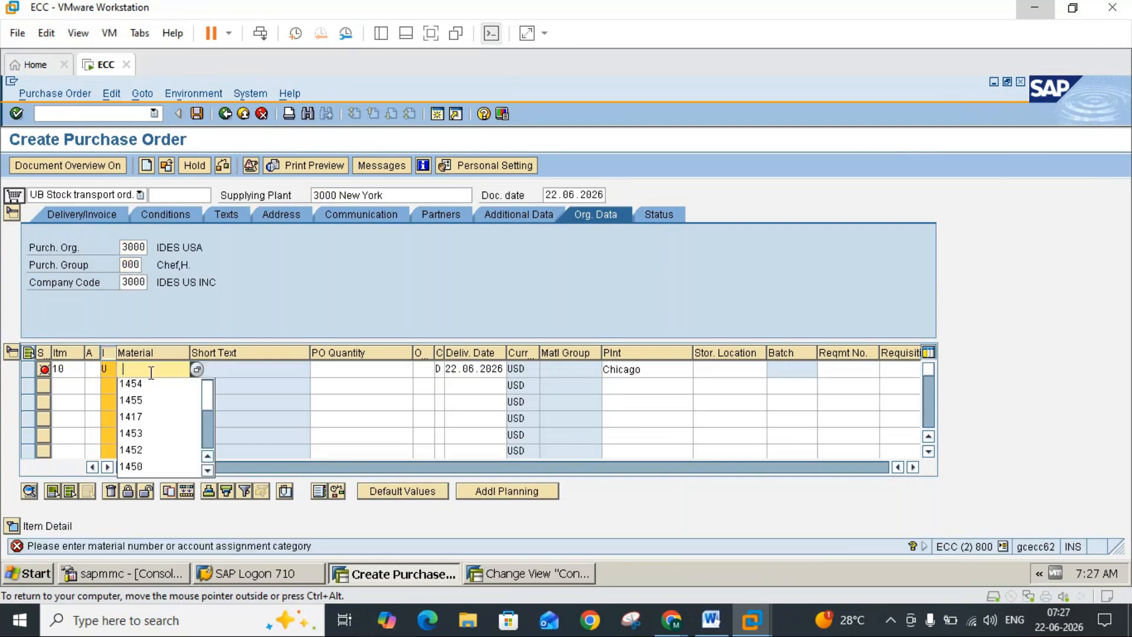
click(150, 383)
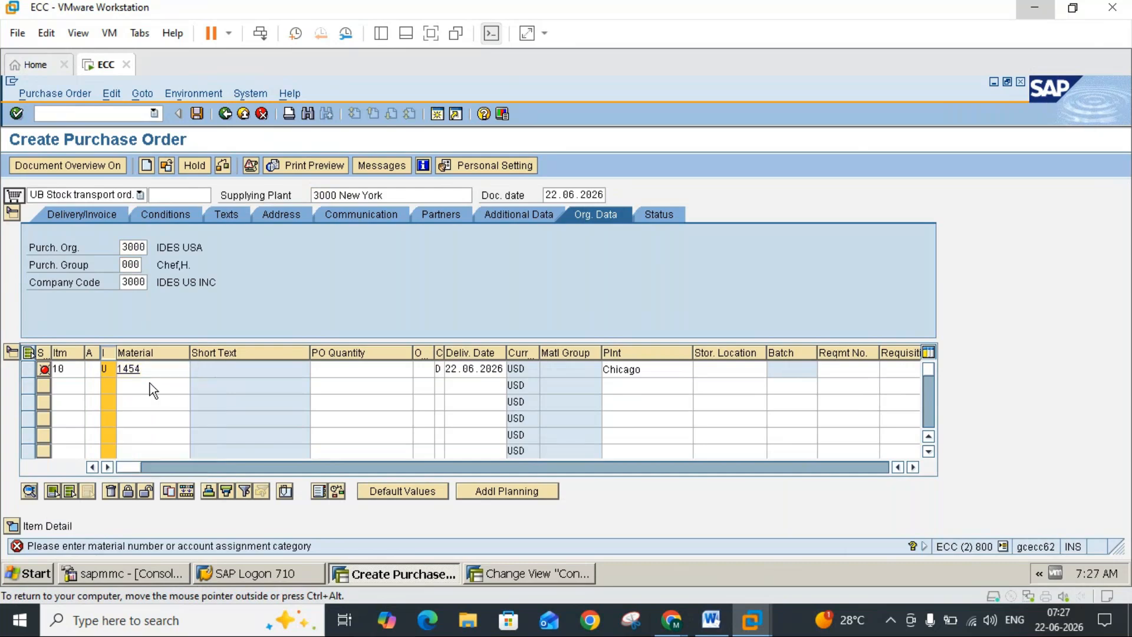
key(Return)
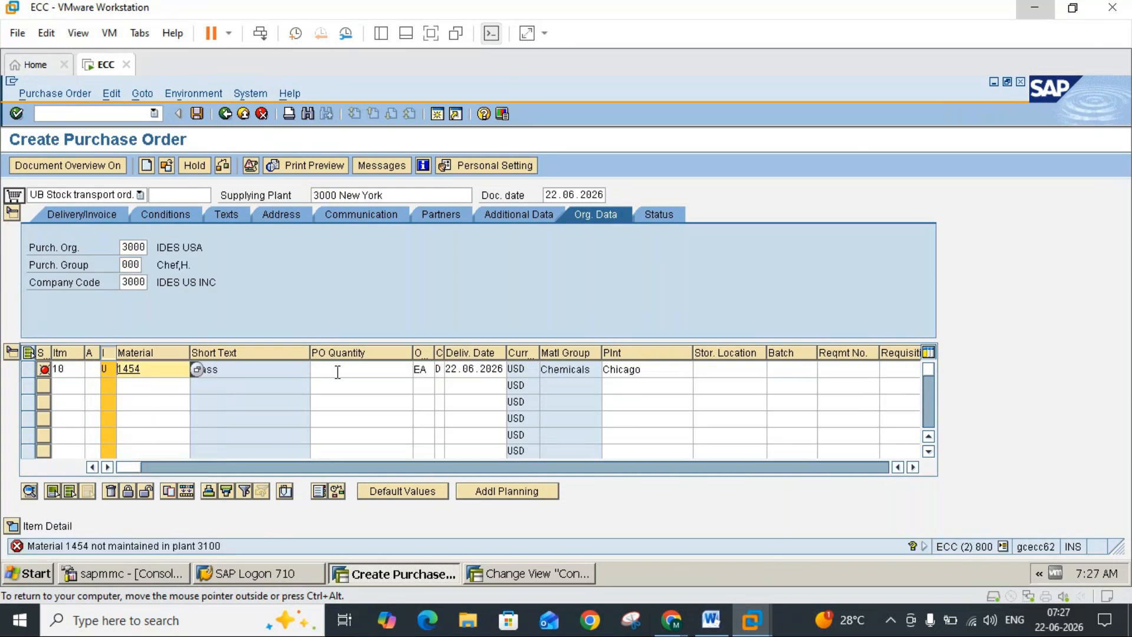
Step: Search for item 10's material with the Plant Material by Description search help, restricted to plant 3100
click(198, 372)
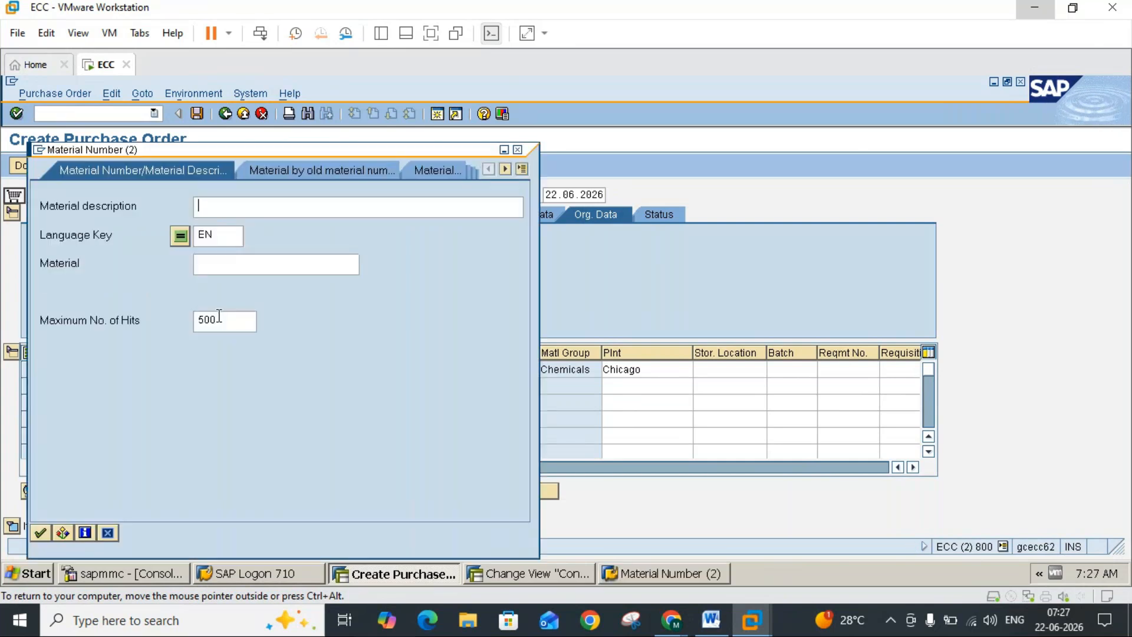
click(519, 170)
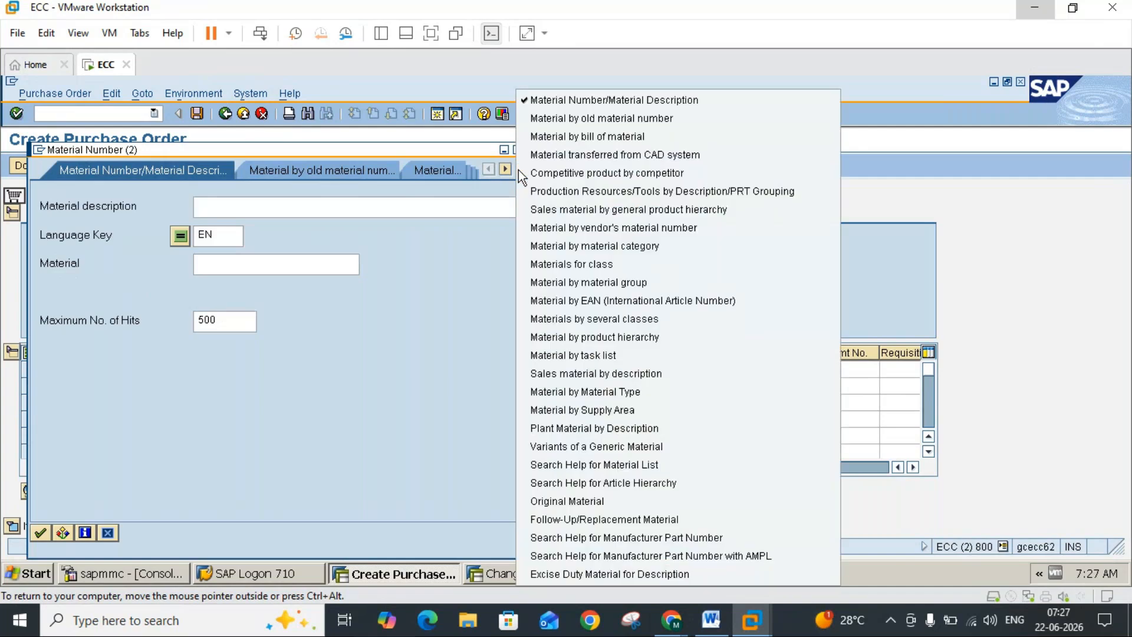
click(585, 429)
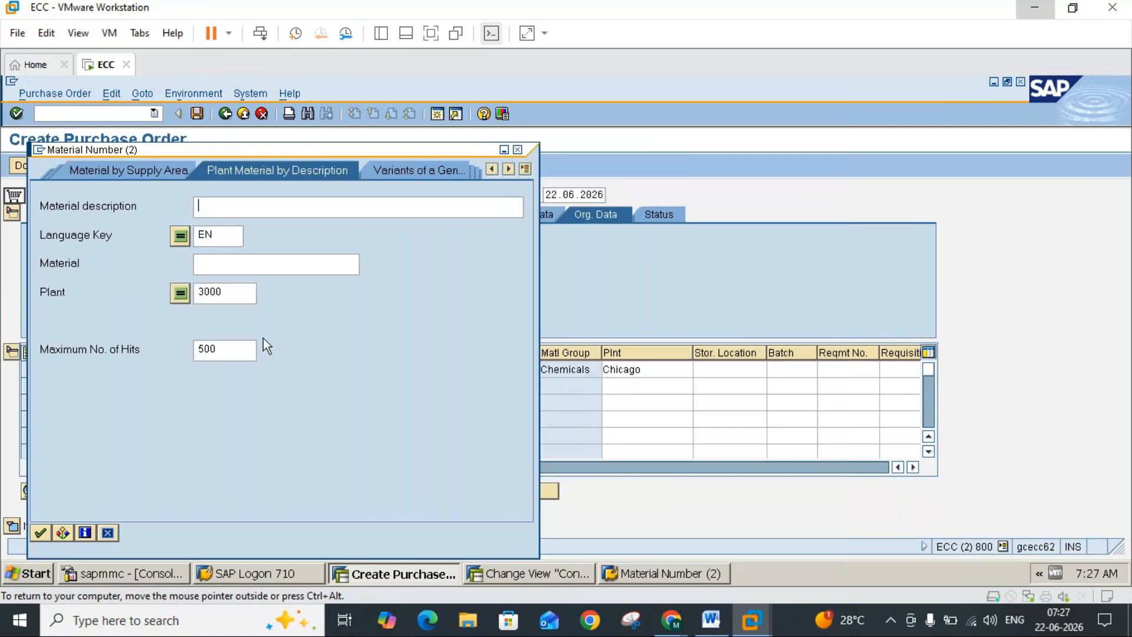
click(238, 294)
key(BackSpace)
key(BackSpace)
key(BackSpace)
key(BackSpace)
text(3100)
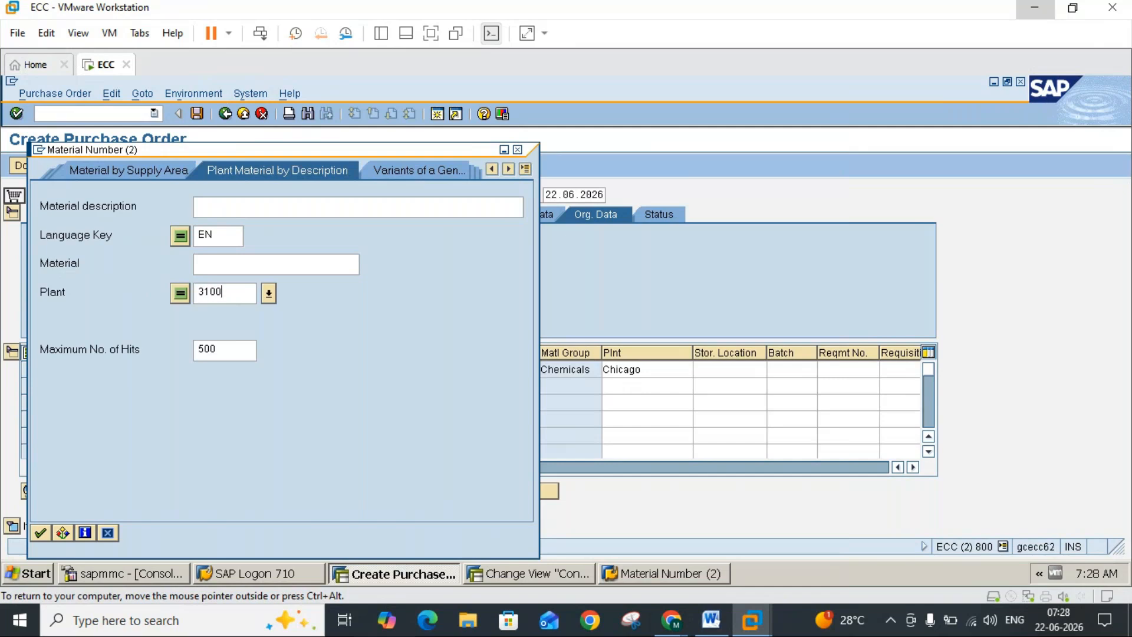
key(Return)
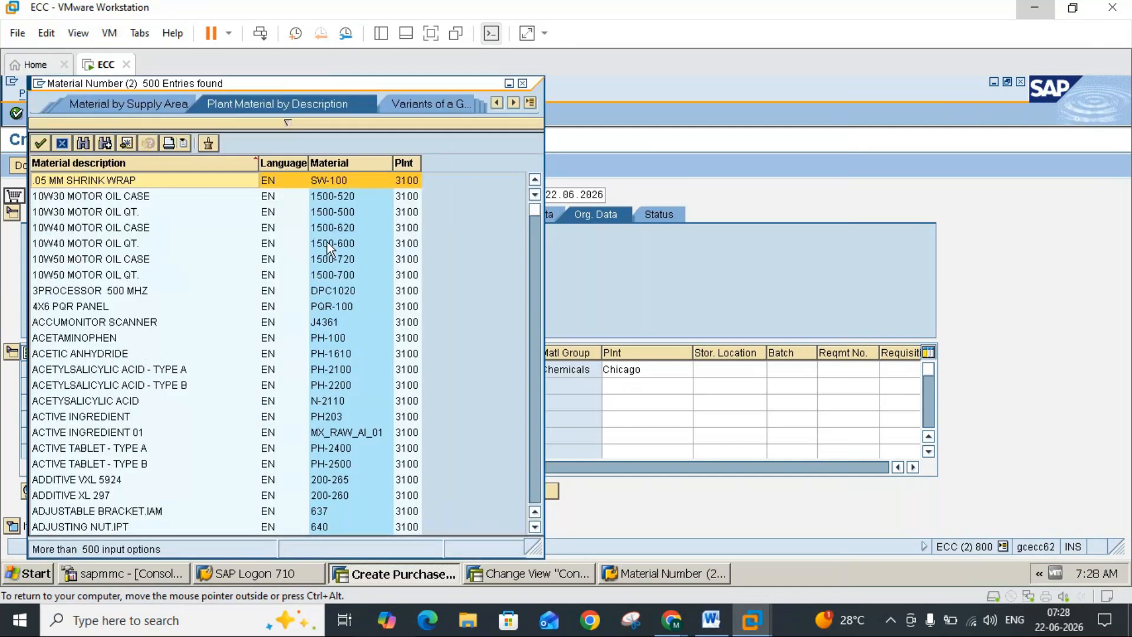
Step: Look through the plant 3100 materials in the search help hit list for one suited to item 10, and close the list
click(535, 454)
click(536, 452)
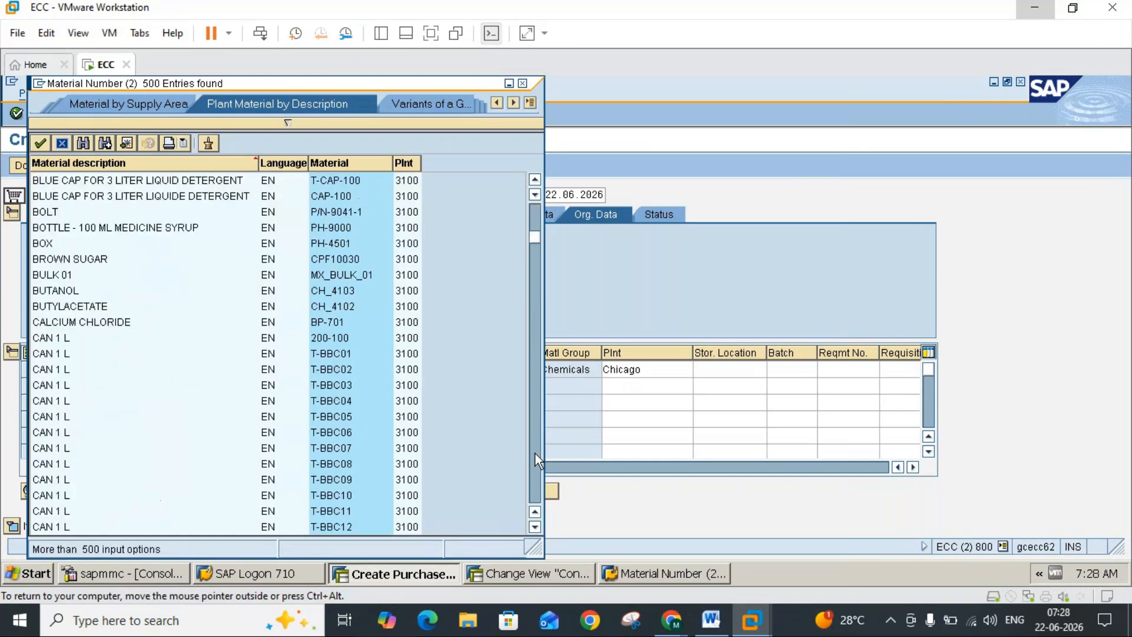
click(535, 453)
click(534, 454)
click(534, 454)
click(534, 454)
click(534, 454)
click(533, 453)
click(533, 452)
click(533, 452)
click(533, 453)
click(533, 479)
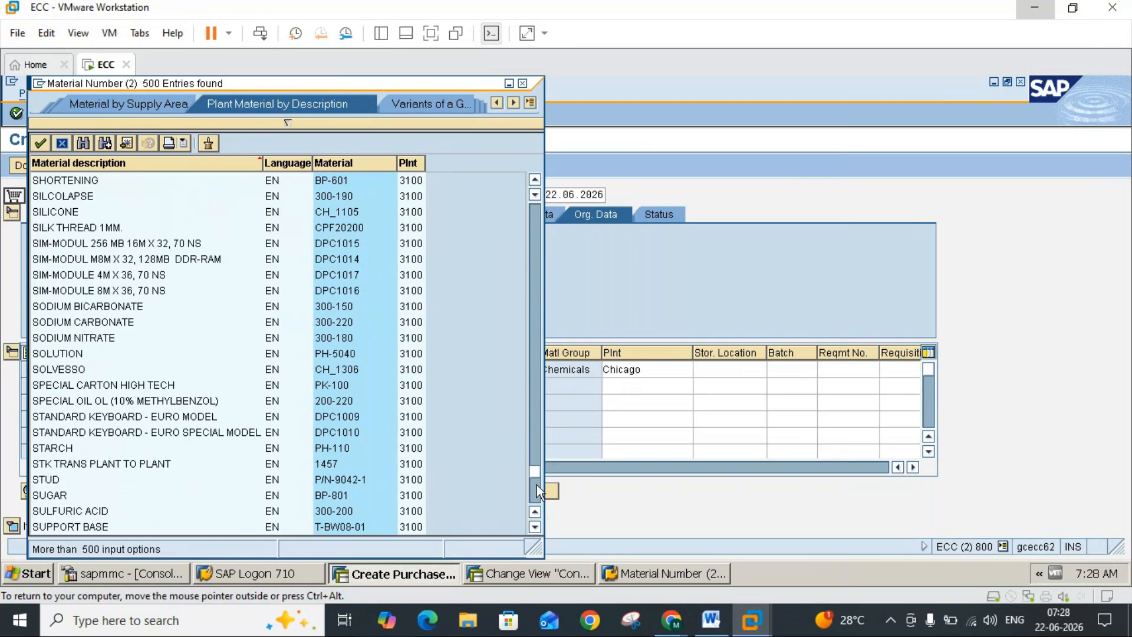
click(537, 484)
click(536, 498)
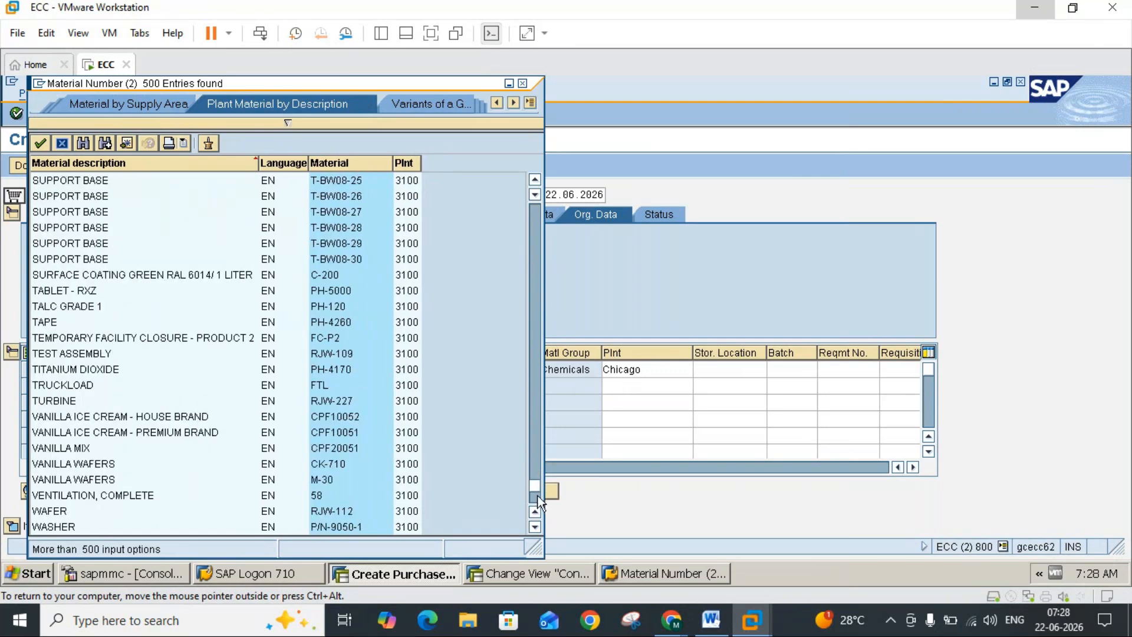
click(536, 500)
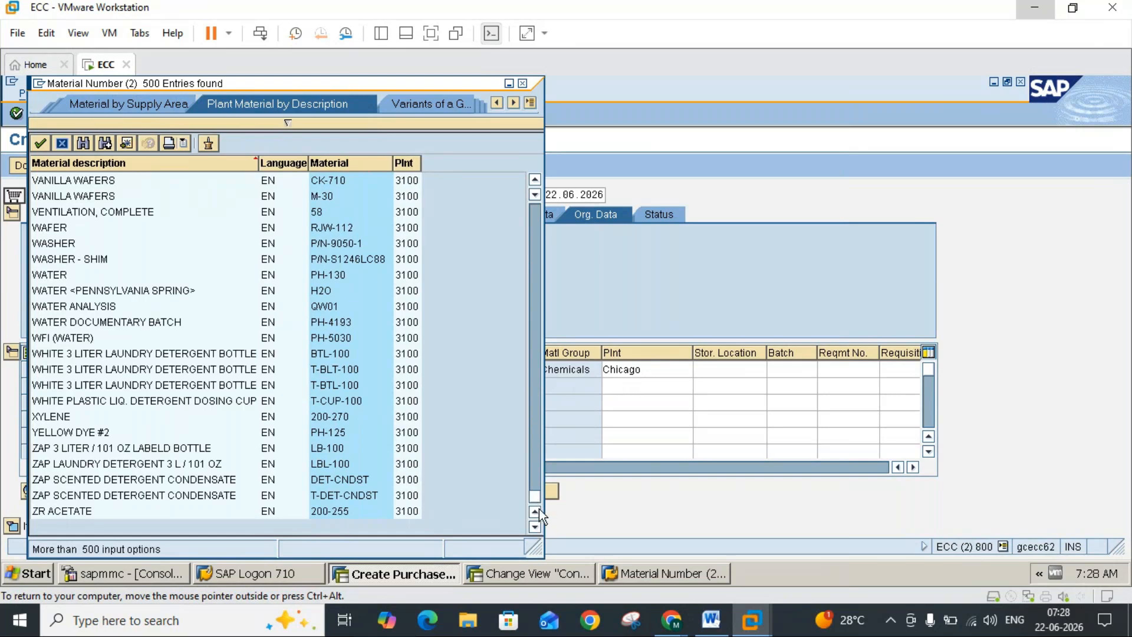
click(536, 260)
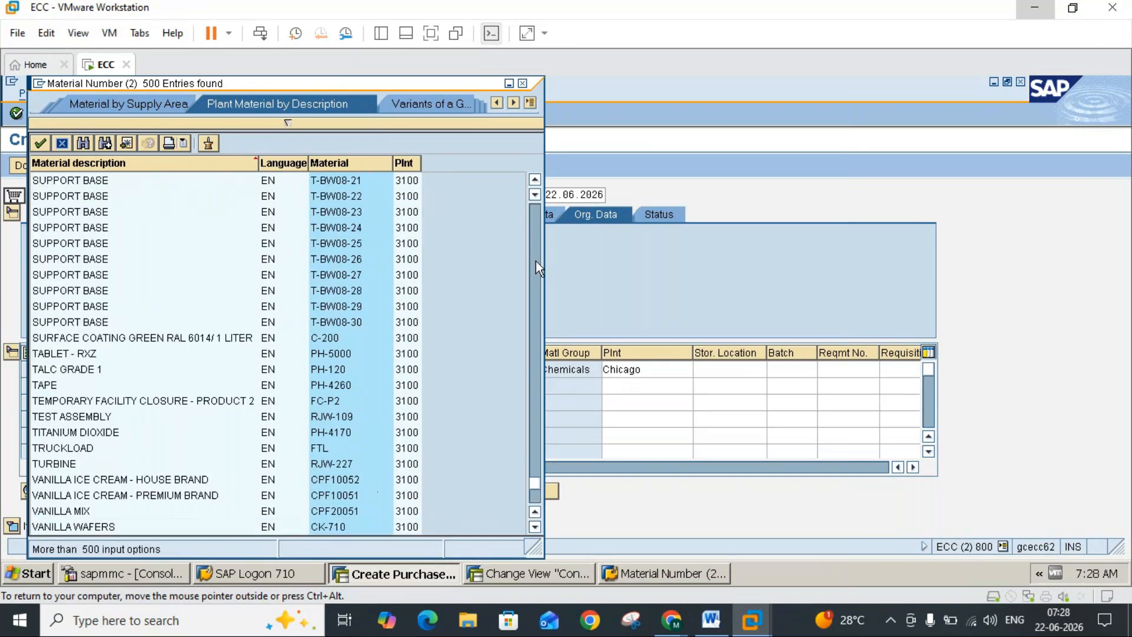
click(536, 260)
click(536, 261)
click(536, 262)
click(535, 261)
click(535, 263)
click(535, 263)
click(536, 263)
click(535, 263)
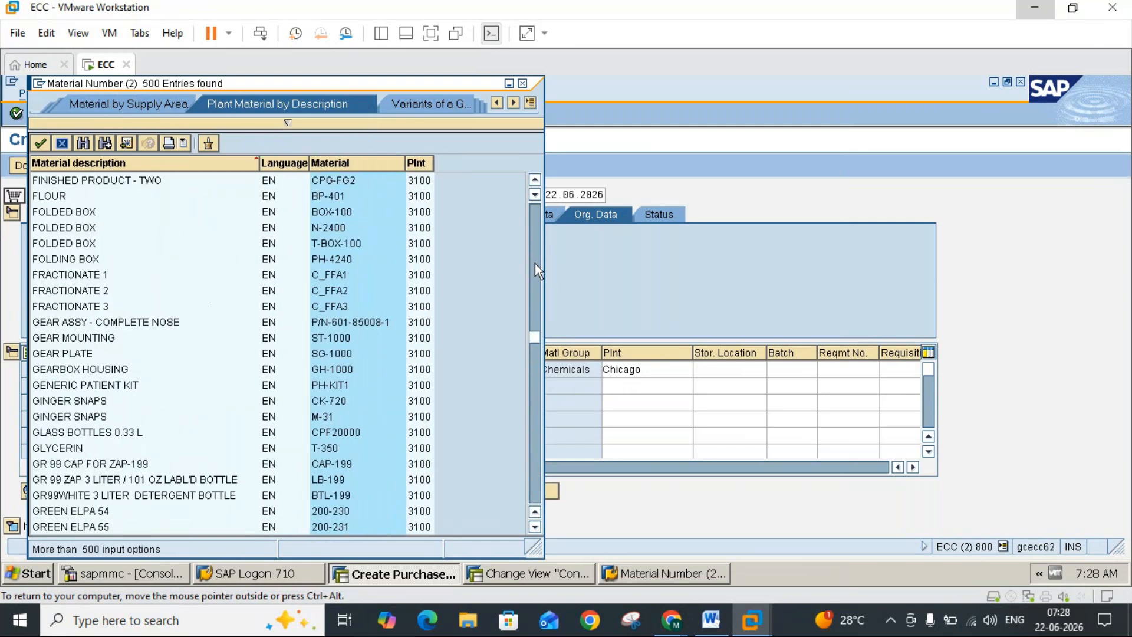
click(535, 263)
click(536, 263)
click(536, 247)
click(537, 225)
click(536, 226)
click(537, 225)
click(536, 225)
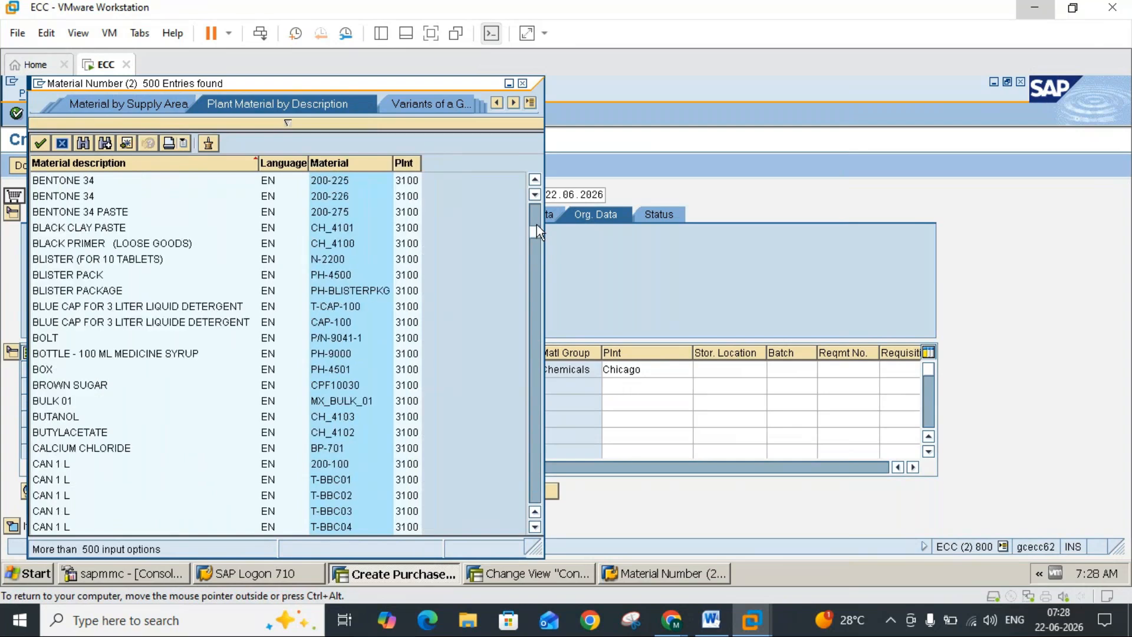
click(535, 219)
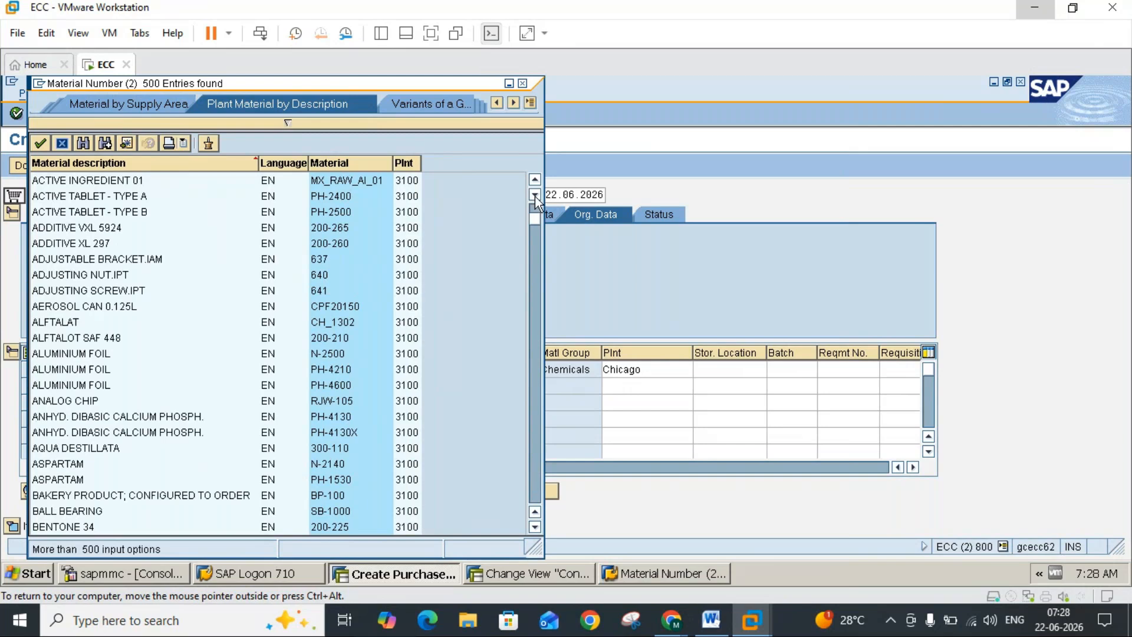
click(535, 197)
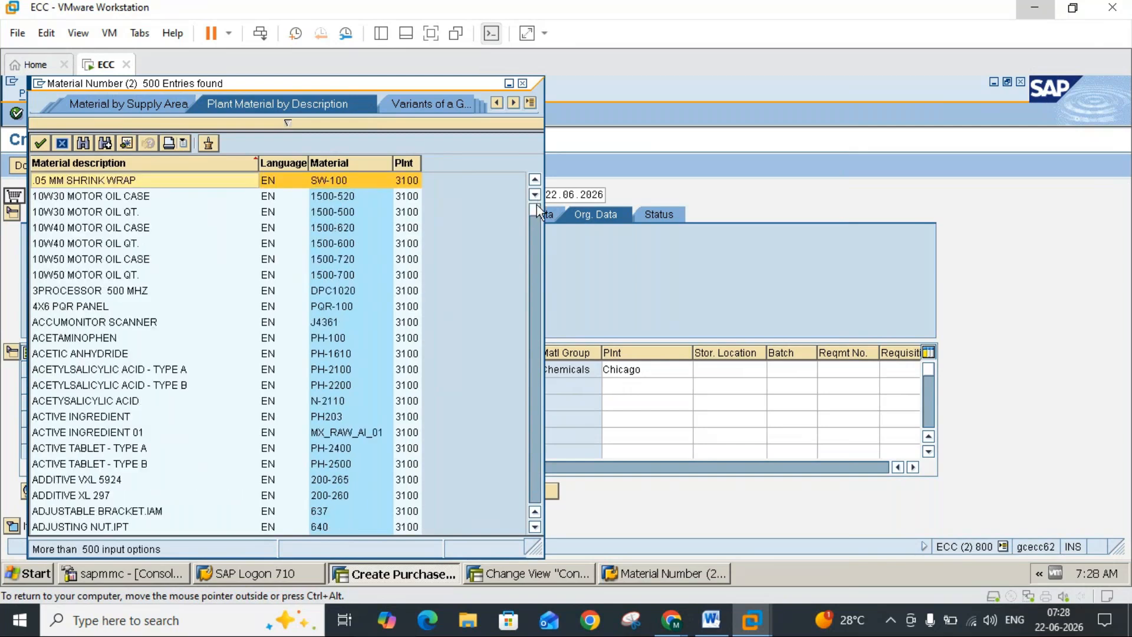
click(522, 83)
Step: Open the Materials List report (MM60) in a new session
click(438, 112)
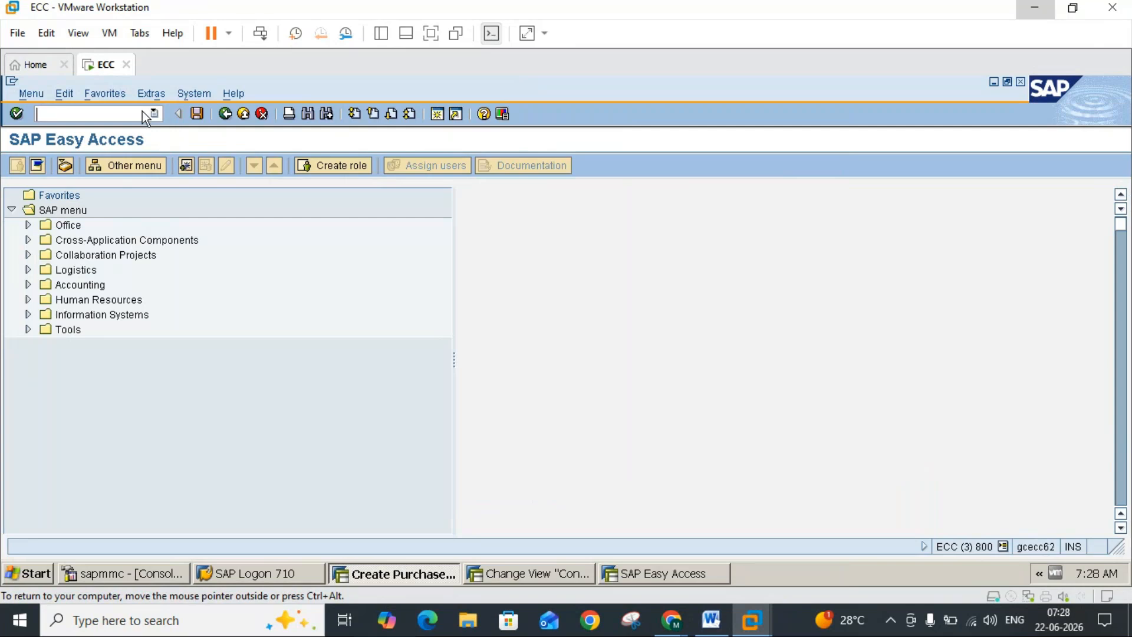
click(130, 111)
text(mm6)
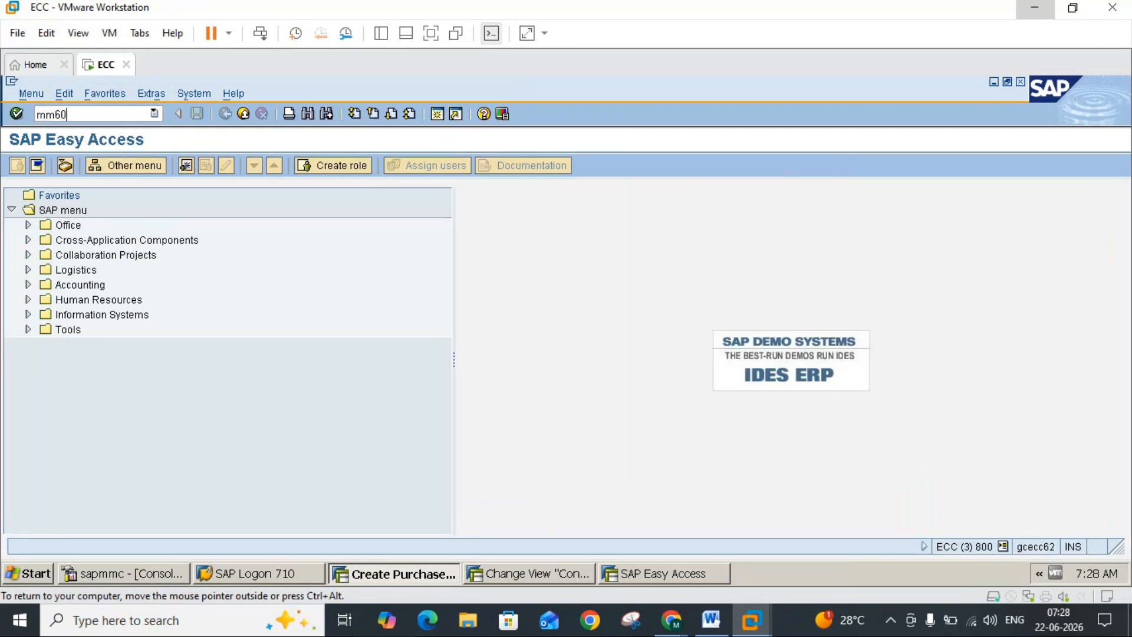
text(0)
key(Return)
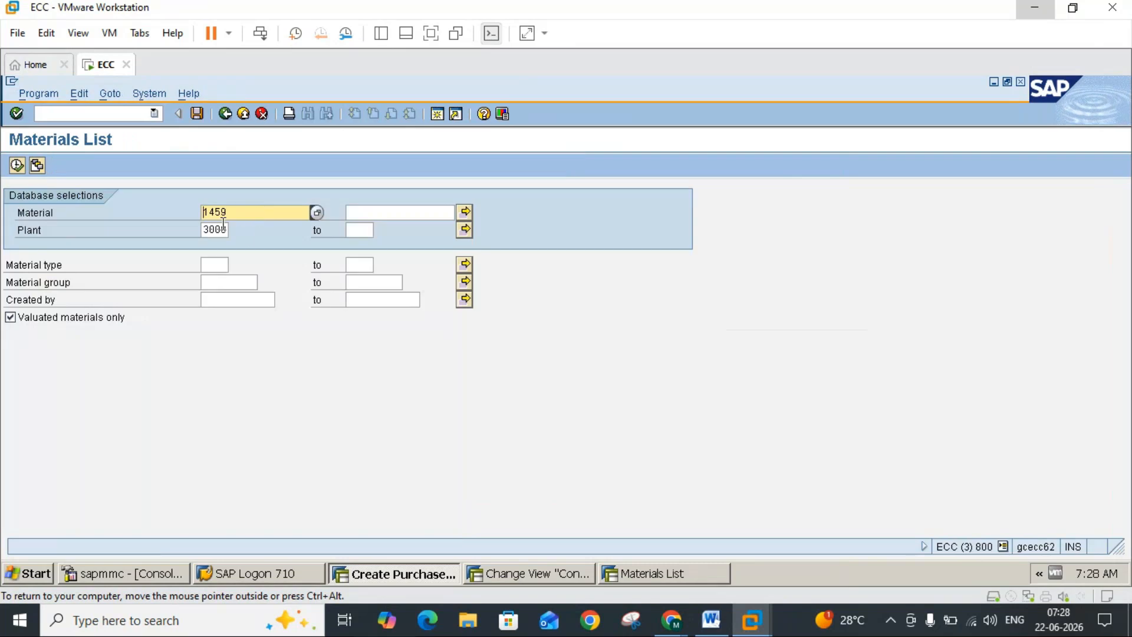
Step: In the Materials List selection, set the plant to 3100 and clear the material number
click(229, 230)
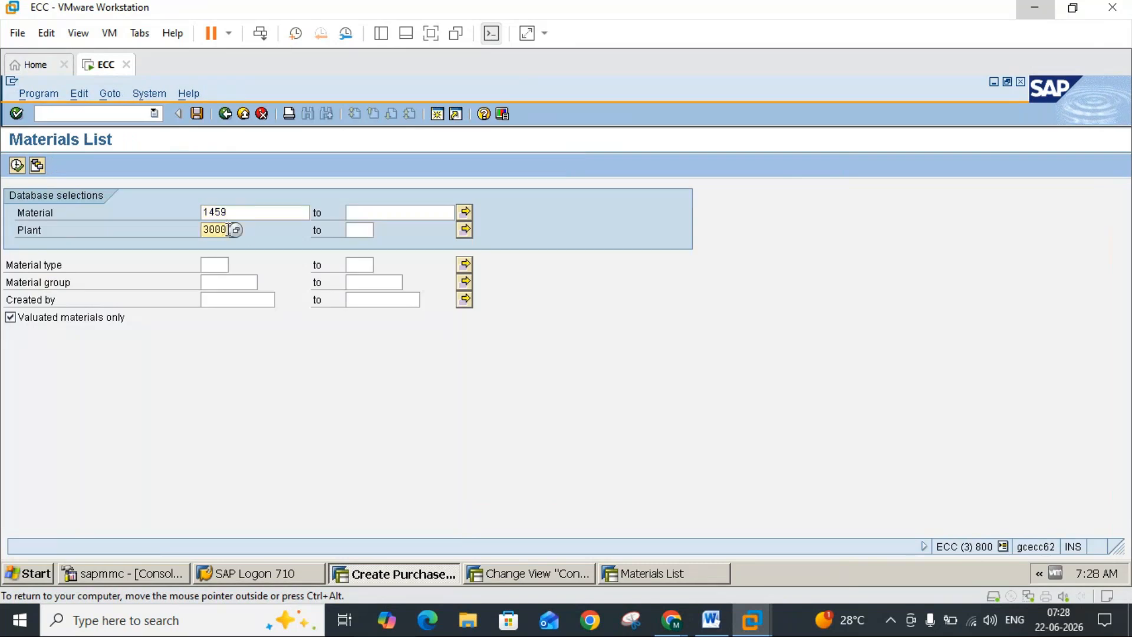
key(BackSpace)
key(BackSpace)
key(BackSpace)
text(100)
click(249, 212)
key(BackSpace)
key(BackSpace)
key(BackSpace)
key(BackSpace)
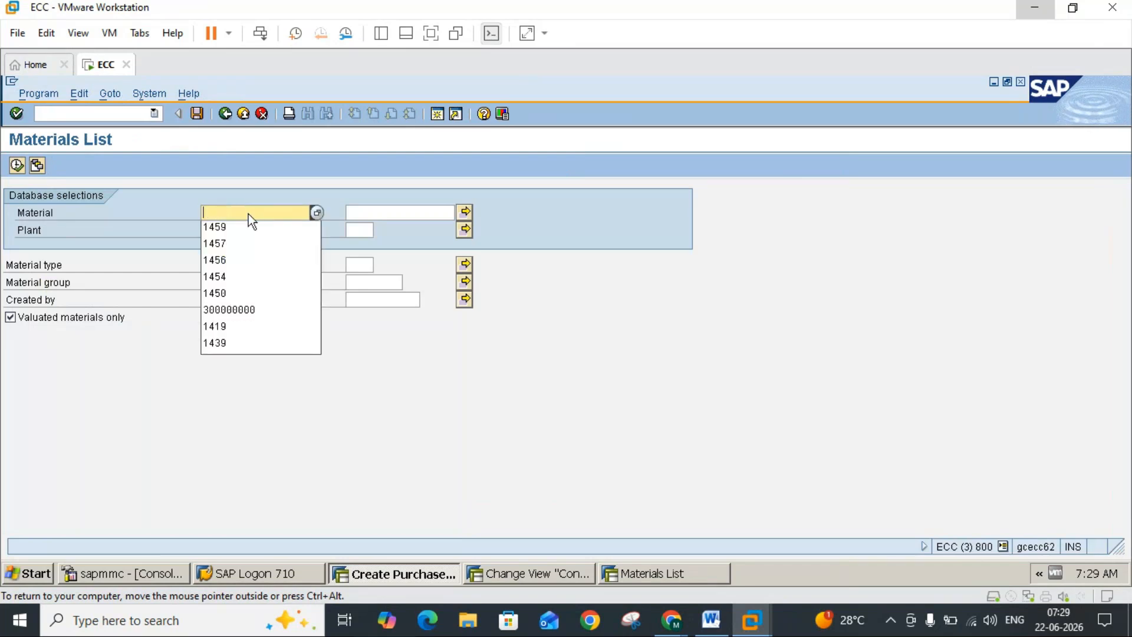
click(348, 335)
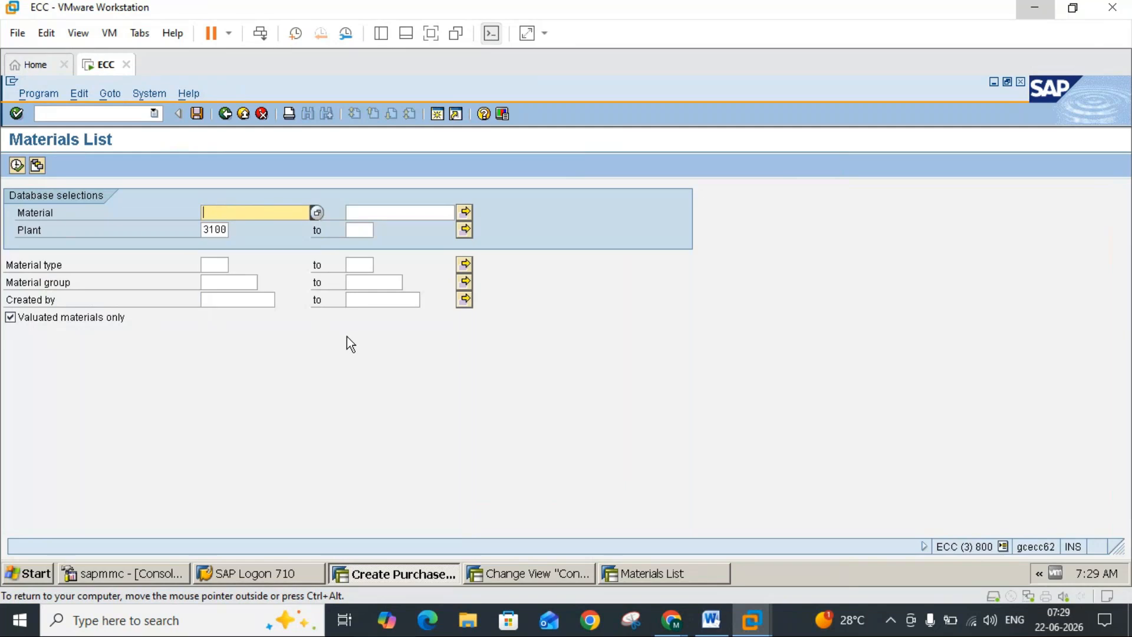
Step: List plant 3100's materials of type ROH in material group 004, and leave the report to return to the stock transport order
click(214, 263)
text(rch)
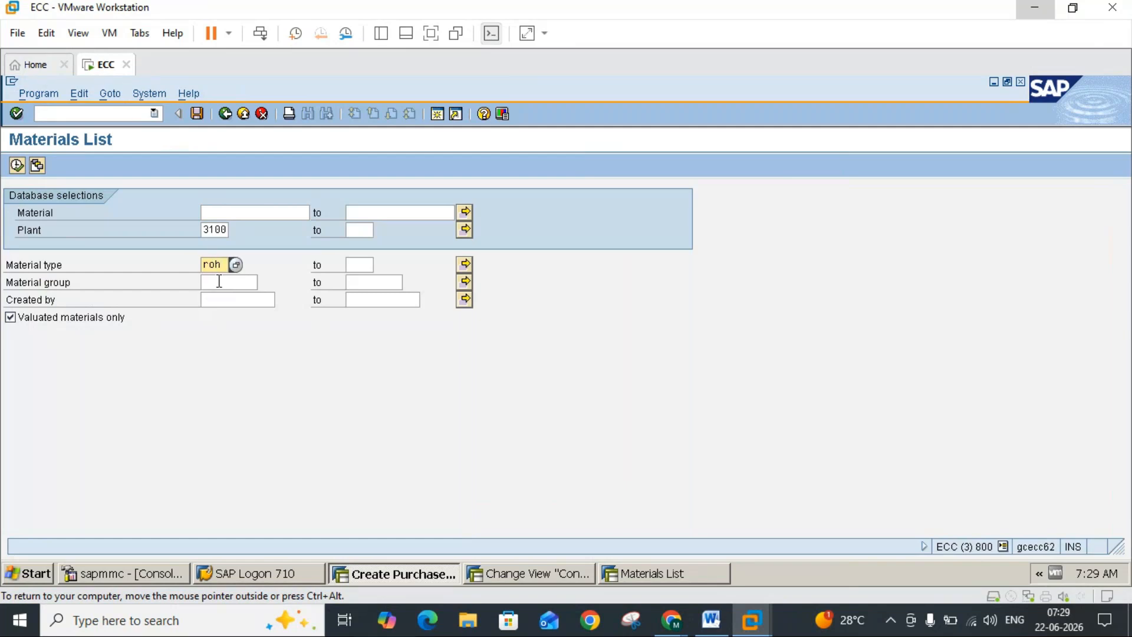
click(219, 280)
text(004)
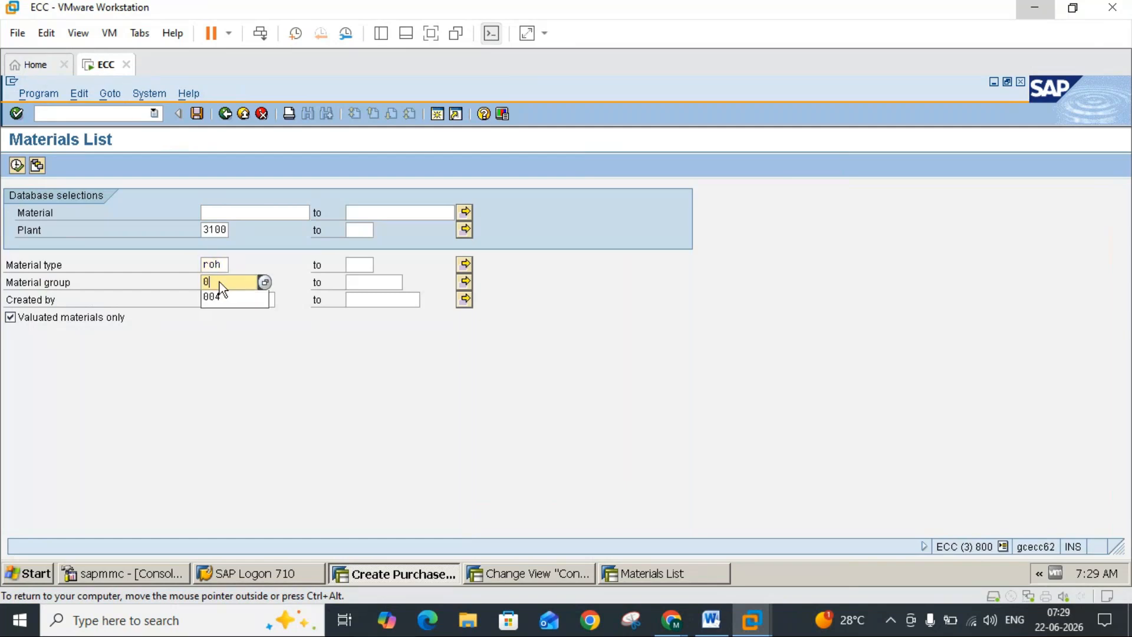
click(17, 165)
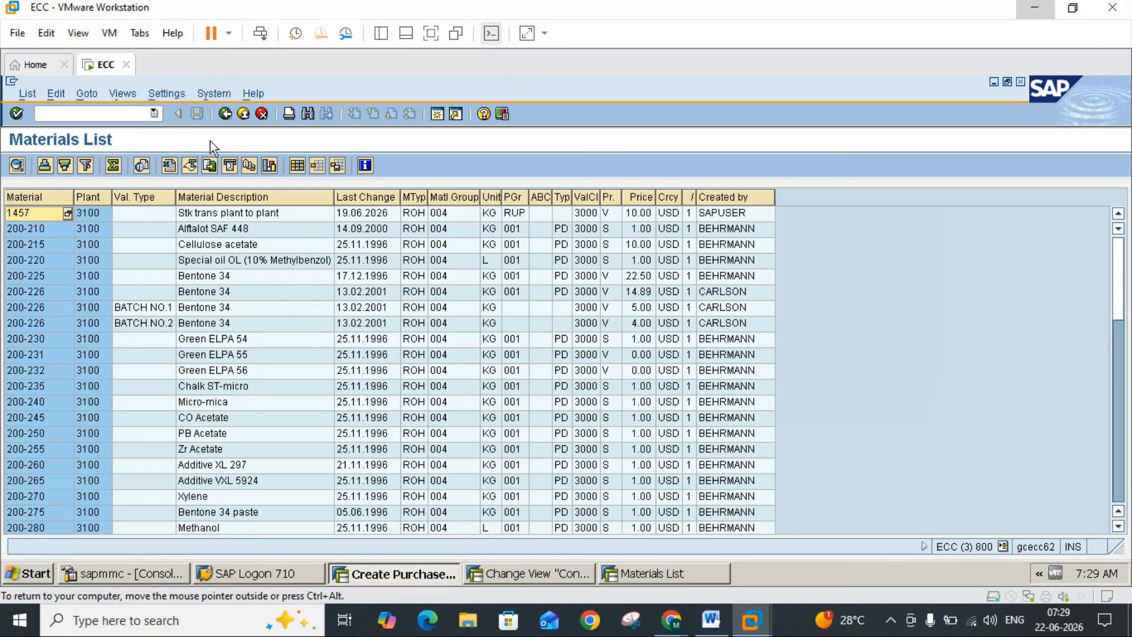
click(239, 118)
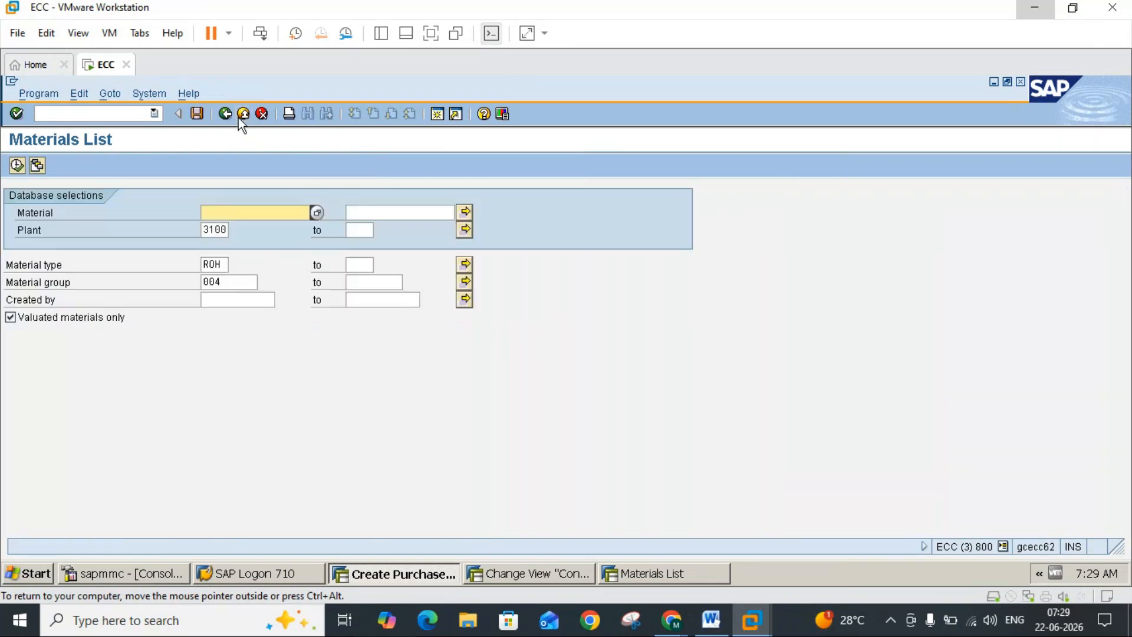
click(239, 118)
click(239, 118)
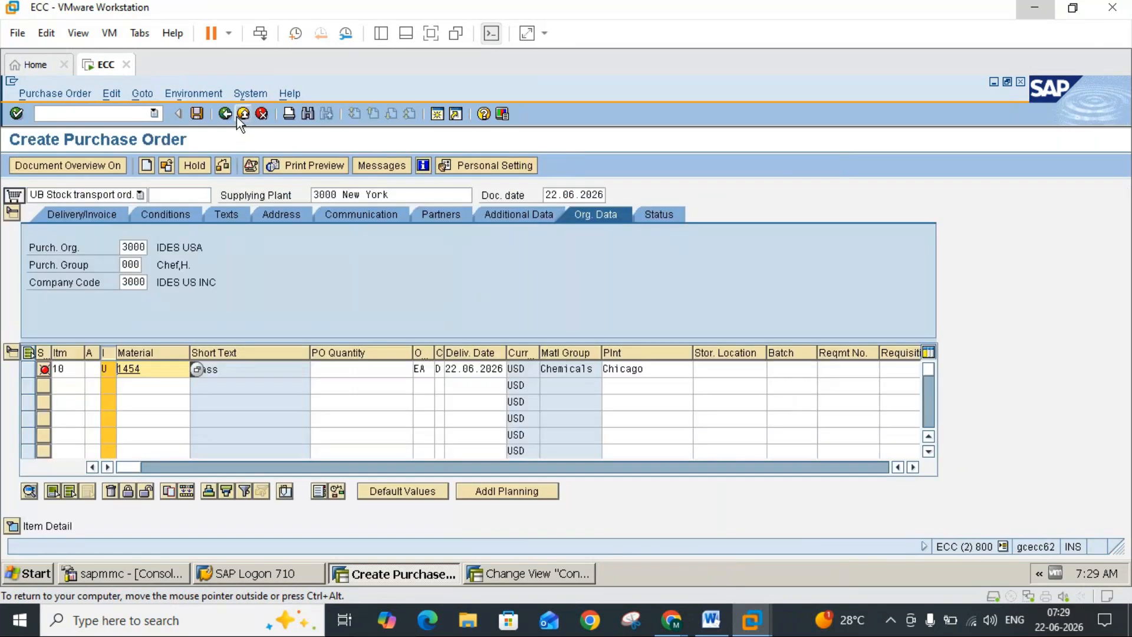
Step: Set item 10's material to 1457 and its order quantity to 100 KG
key(BackSpace)
text(7)
key(Return)
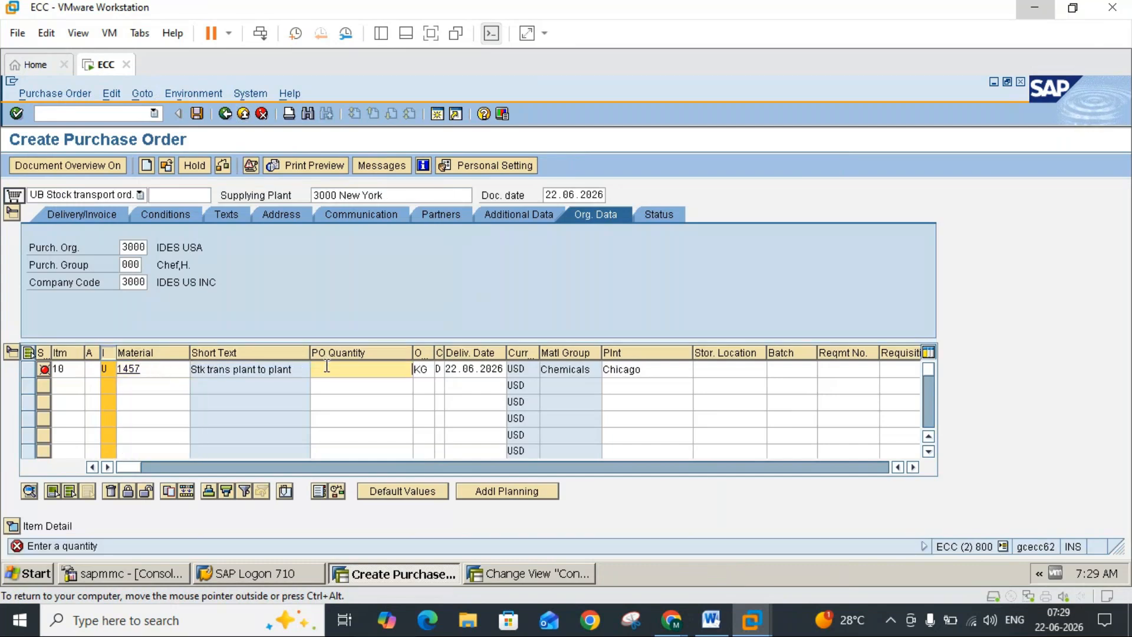
key(Return)
click(335, 330)
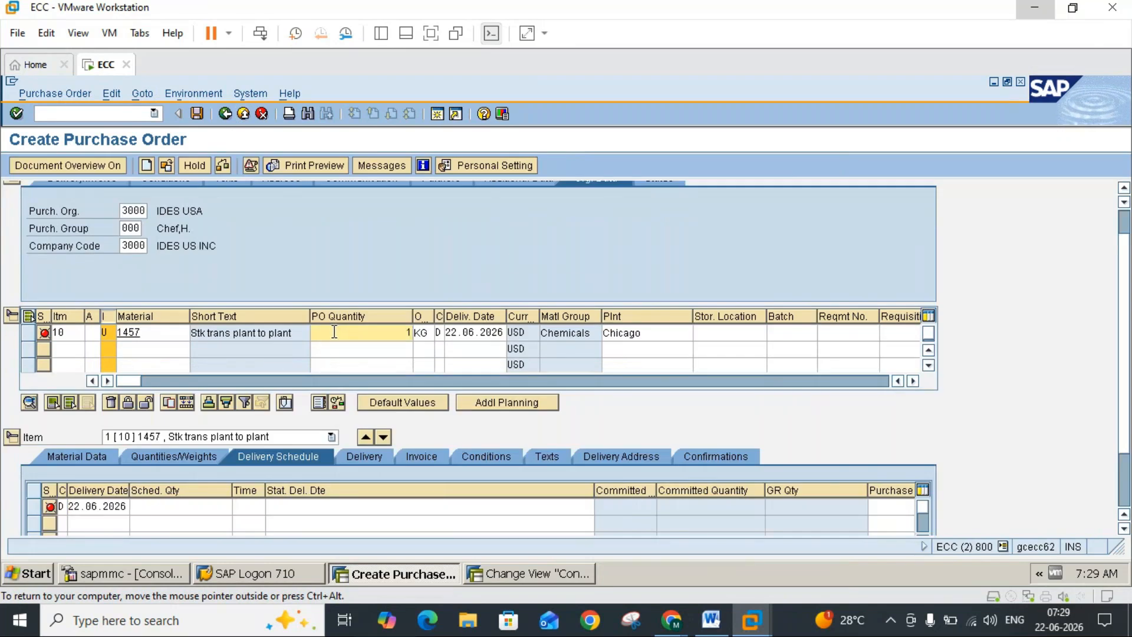
text(00)
key(Return)
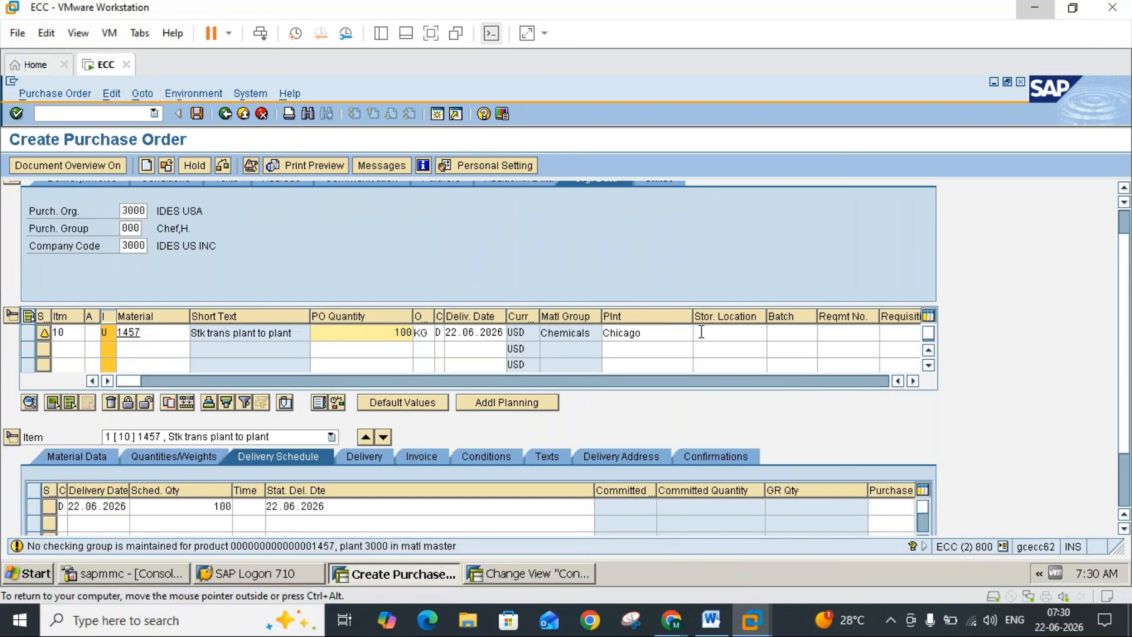
key(Return)
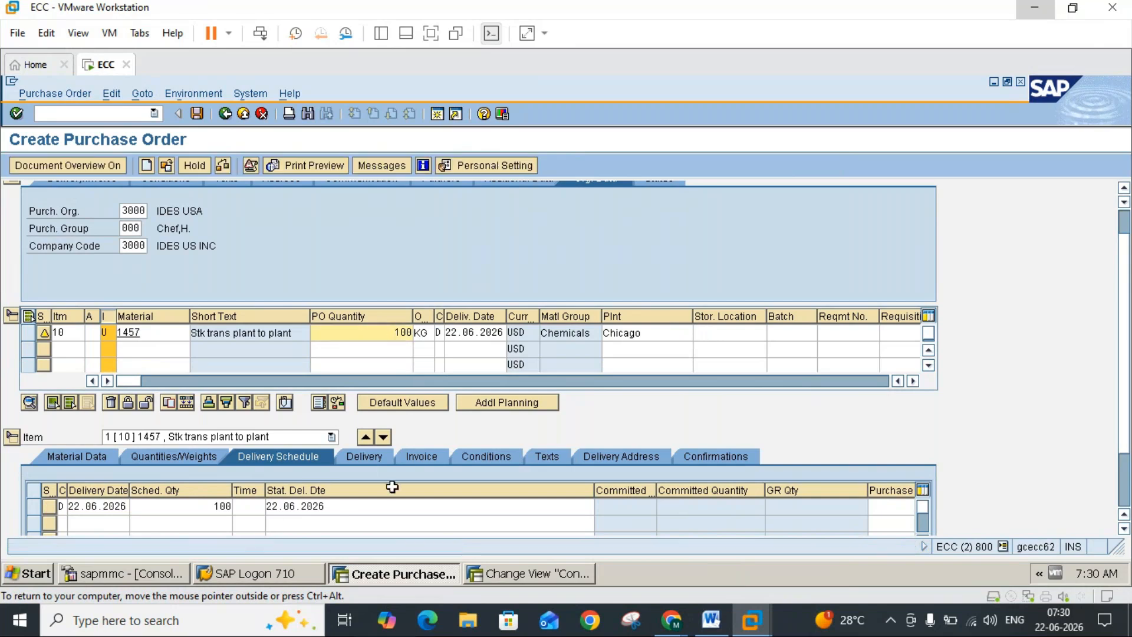
Step: Examine item 10's pricing conditions and compare them with the statistical indicators in calculation schema RM2000
click(482, 456)
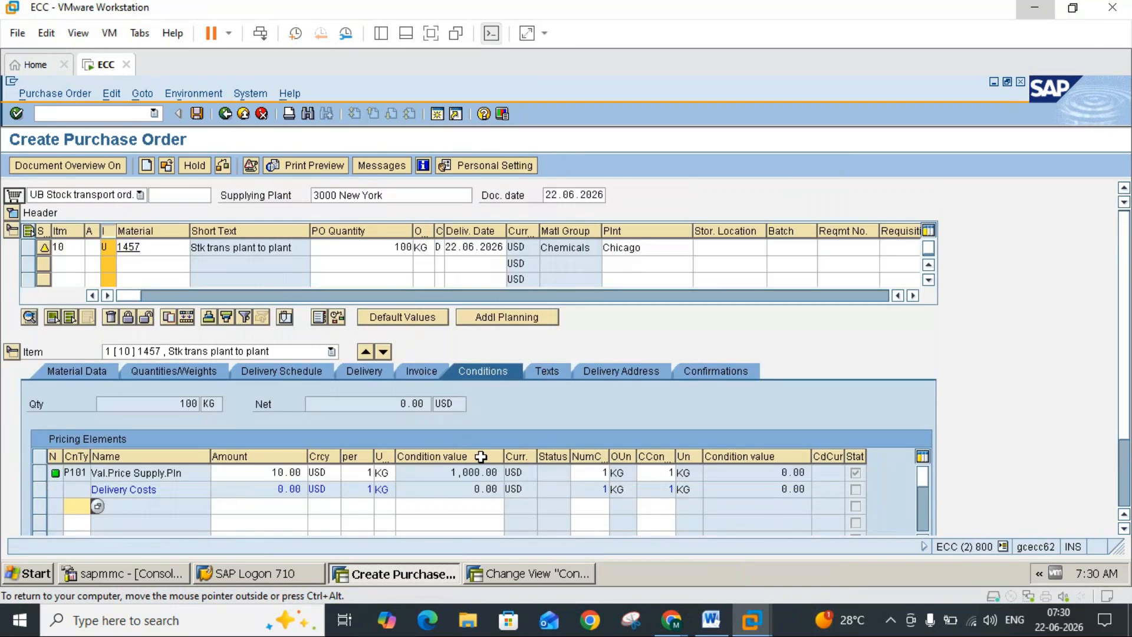
click(522, 581)
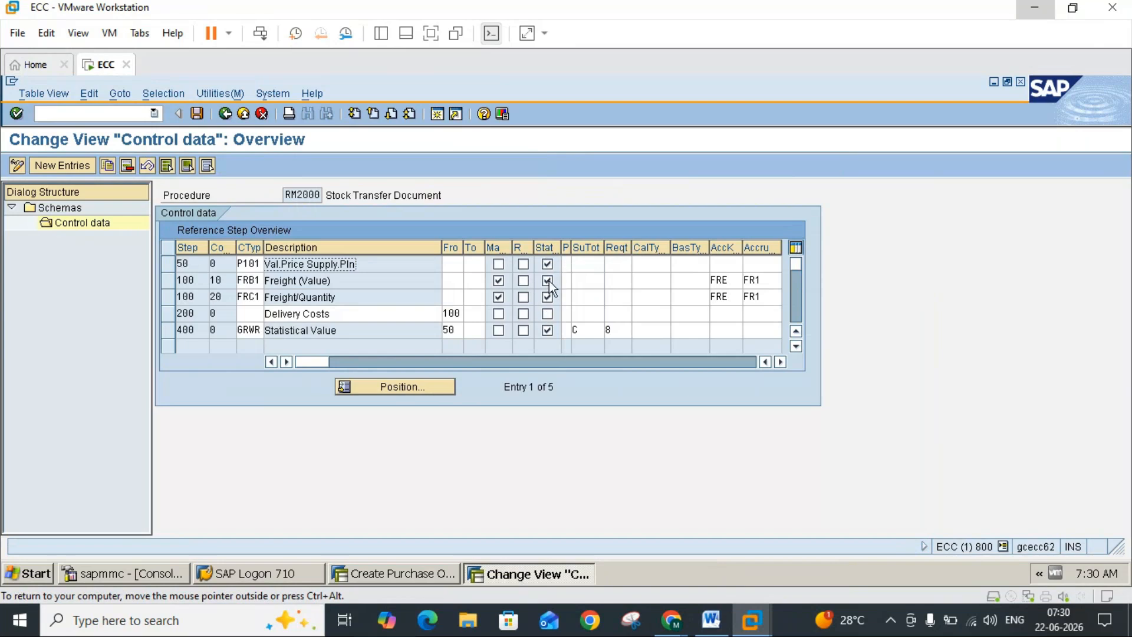
click(547, 298)
click(547, 297)
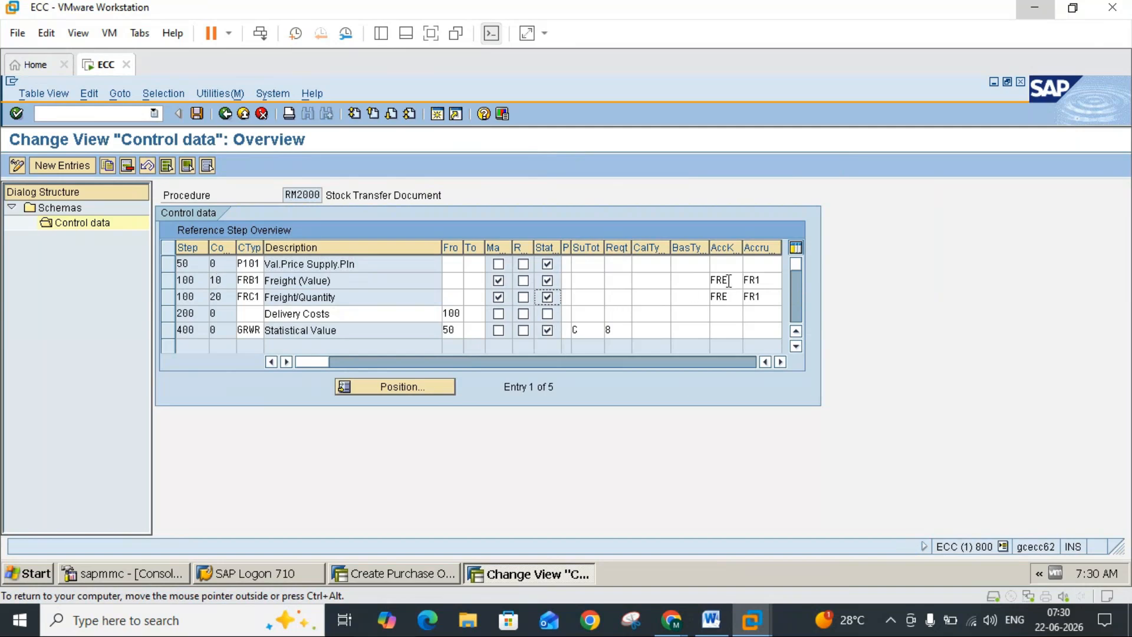
click(410, 569)
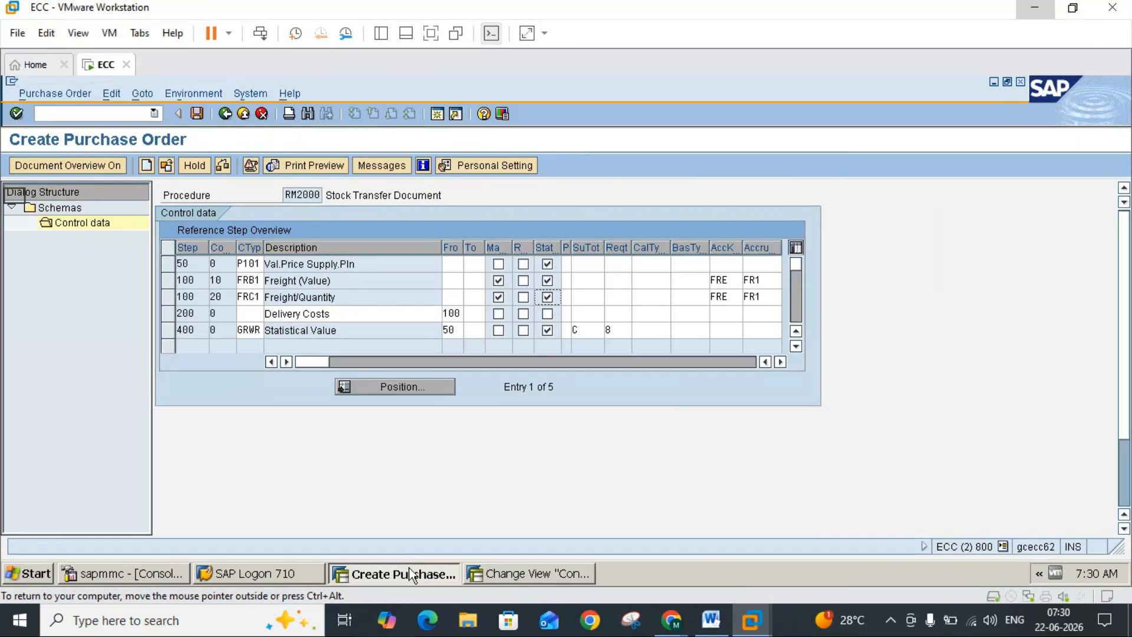
Step: Add condition type FRB1 (Freight Value) with an amount of 100 USD to item 10 and check the net value
click(97, 506)
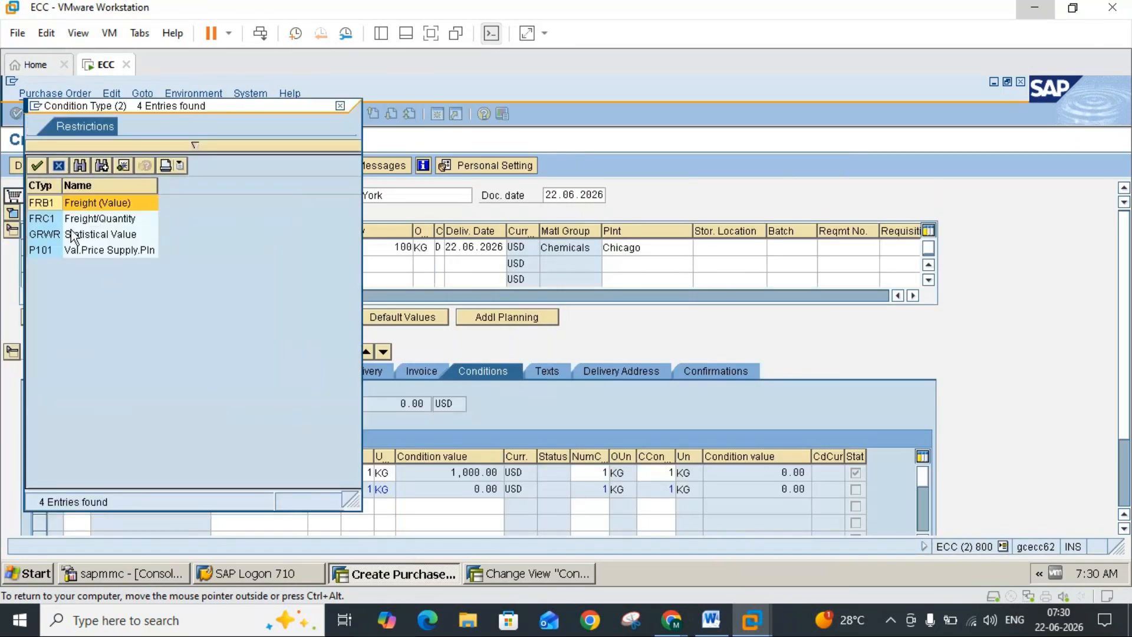
double_click(49, 205)
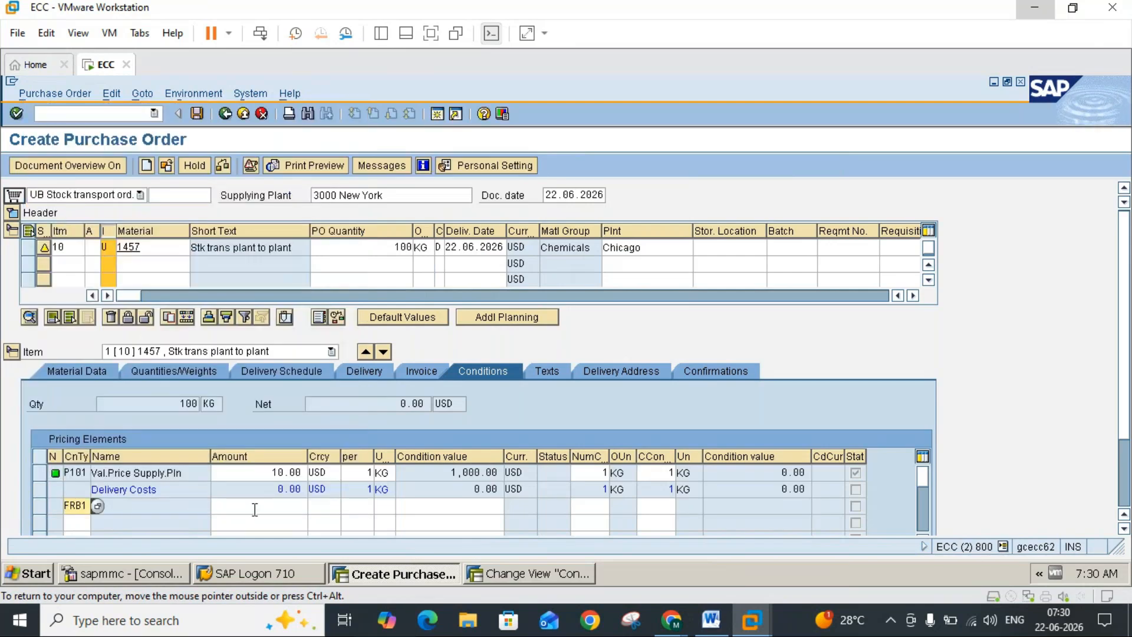
click(98, 506)
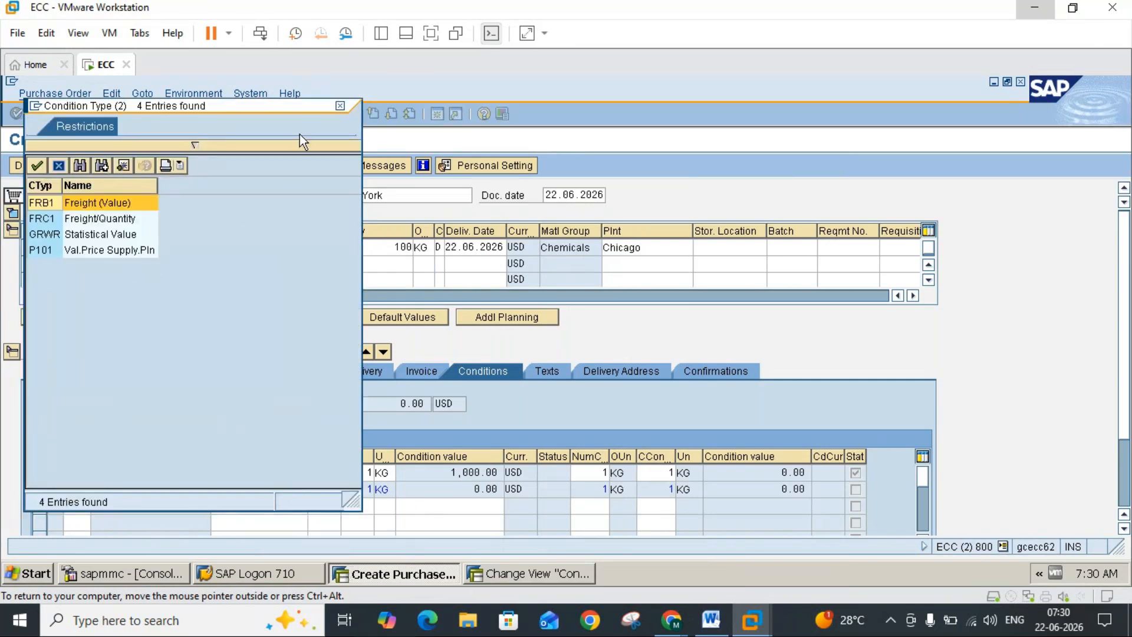
key(Return)
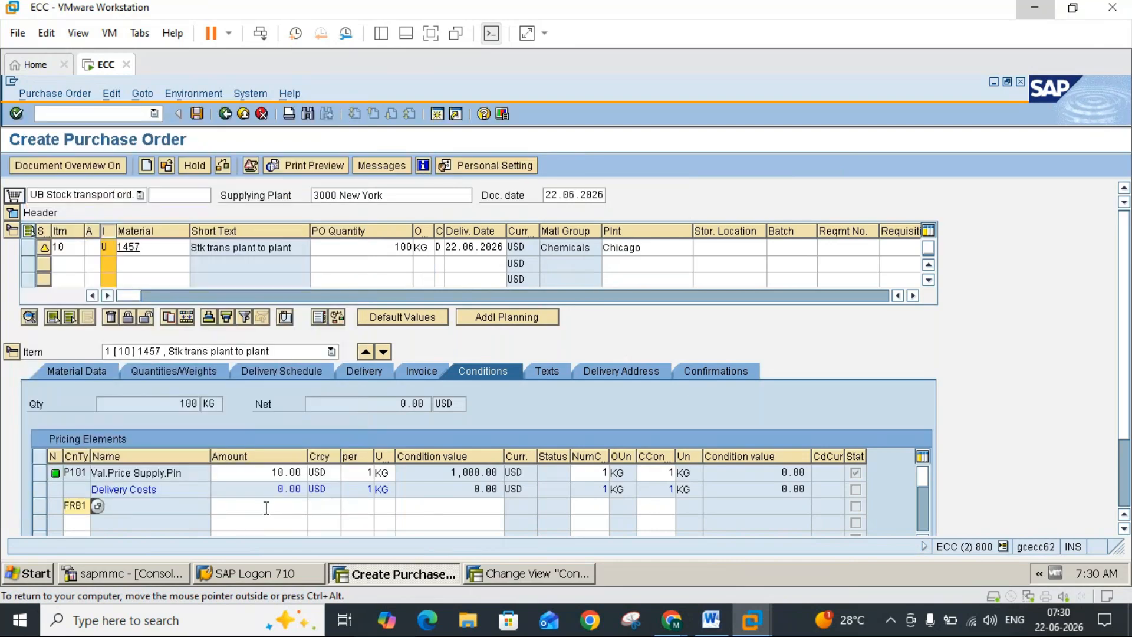
click(266, 507)
text(100)
key(Return)
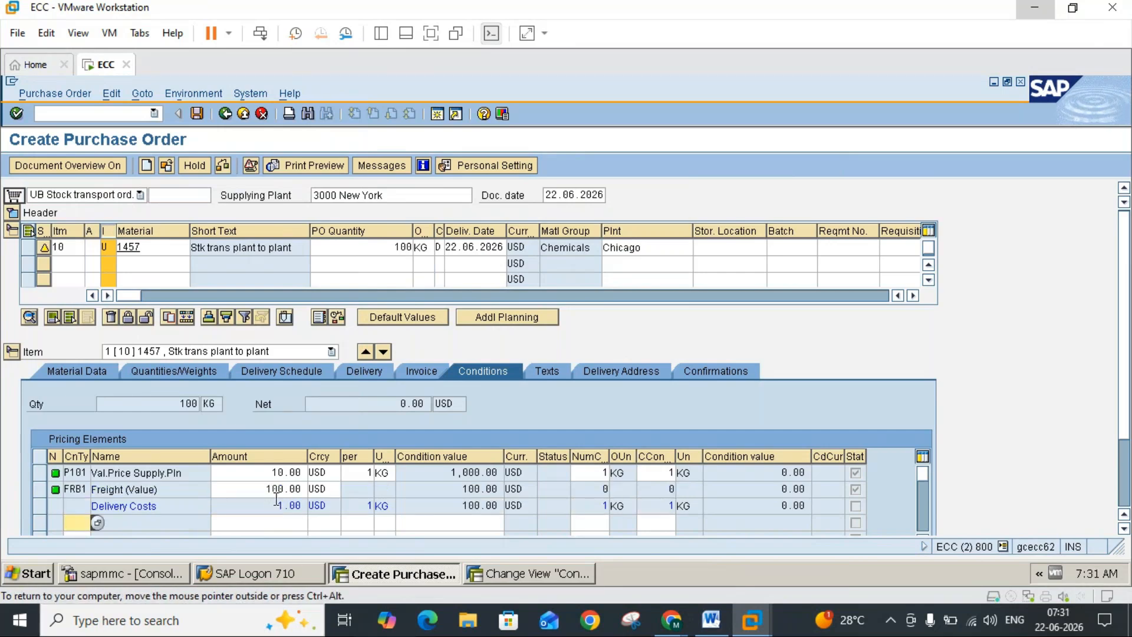
click(395, 408)
Step: Show the document types available for the order and look at the schema group section of the Word notes
click(138, 195)
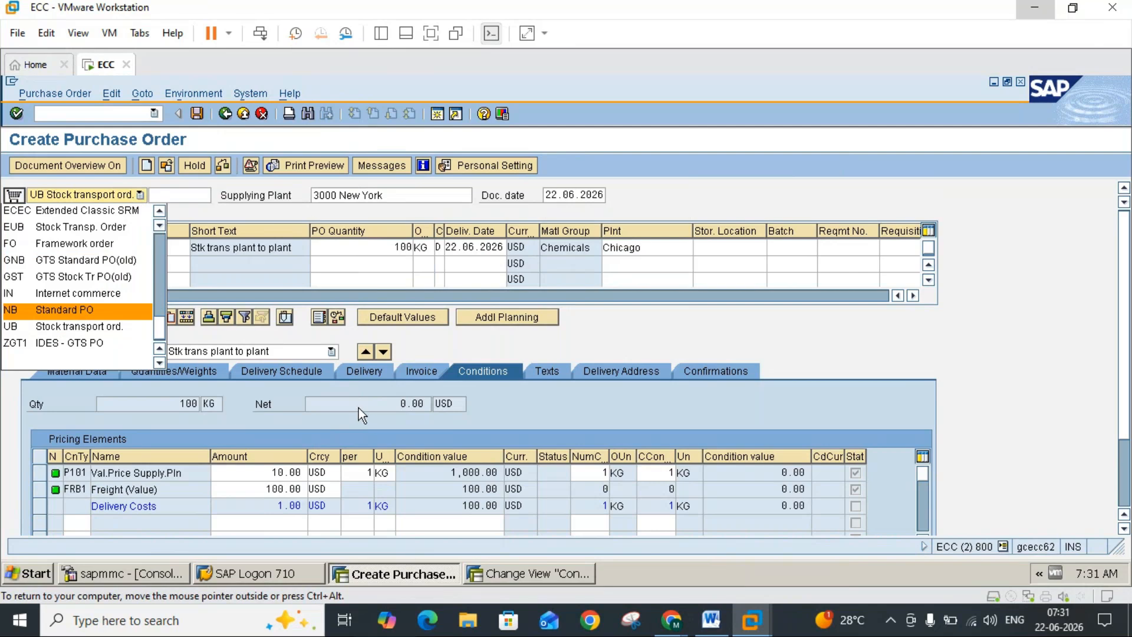
click(711, 622)
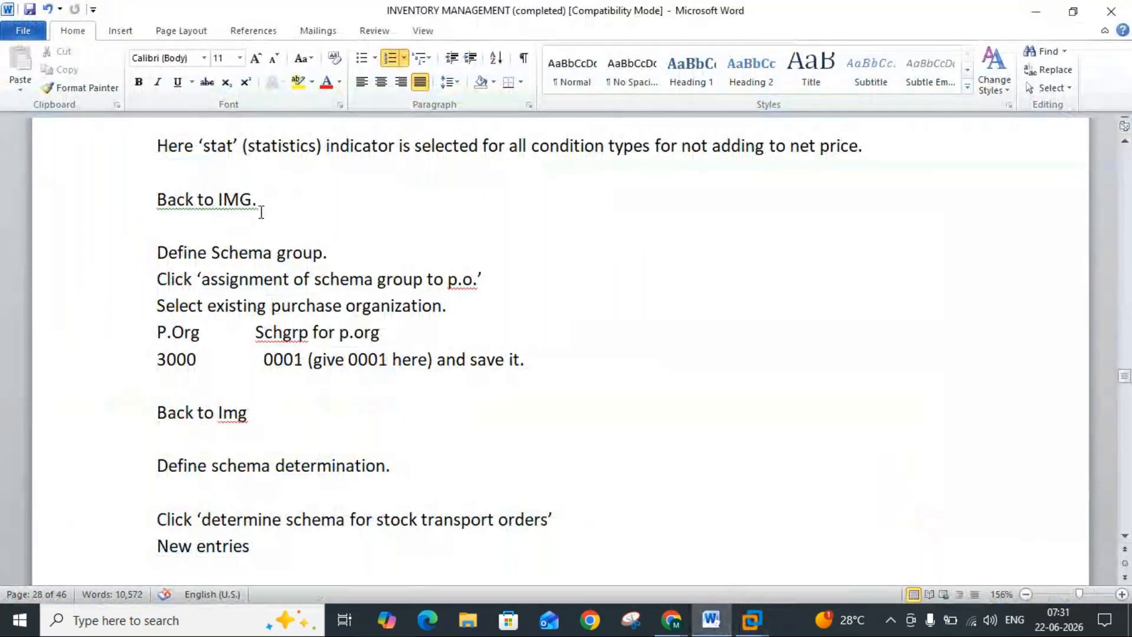
click(750, 622)
click(787, 532)
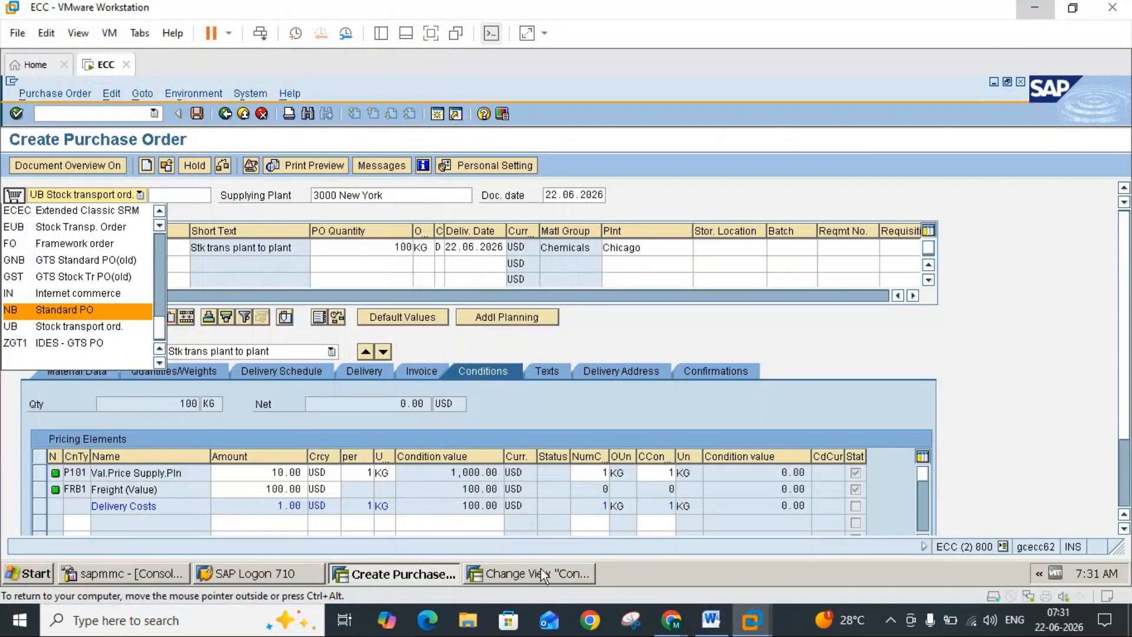
Step: Leave the RM2000 control data, open the Define Schema Group activities in the IMG, and consult their instructions in the Word notes
click(540, 573)
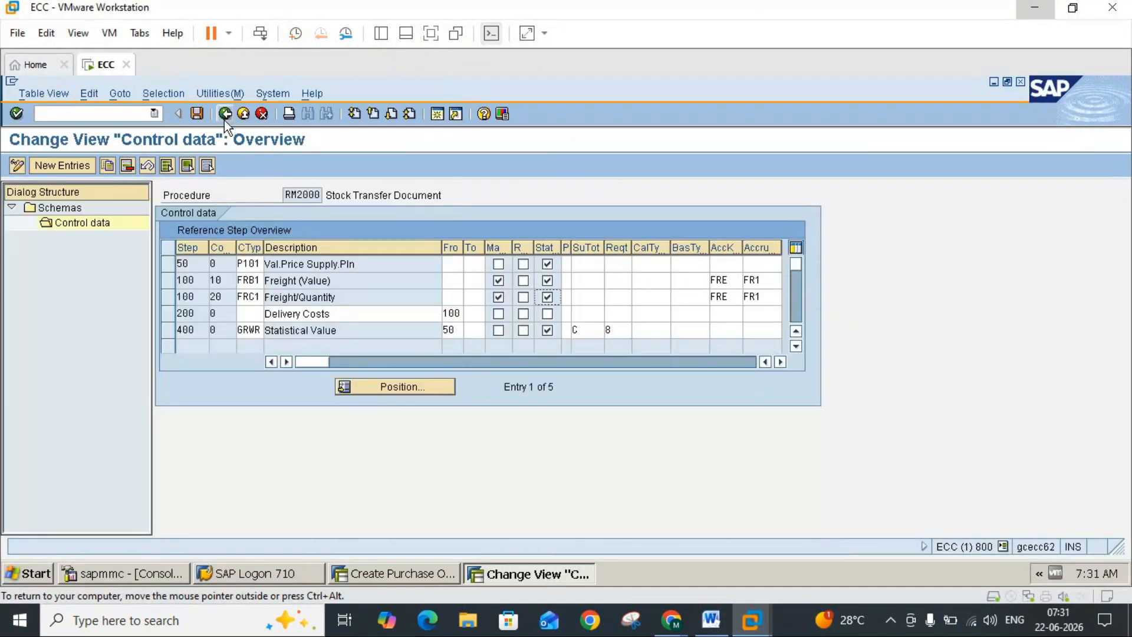
click(224, 115)
click(224, 114)
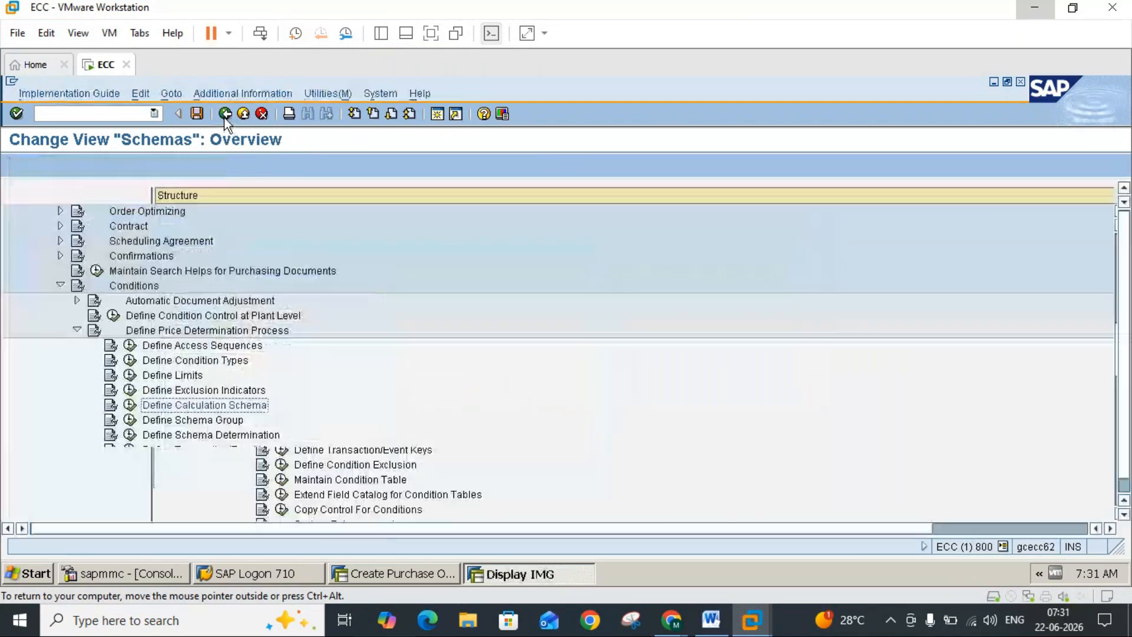
click(130, 420)
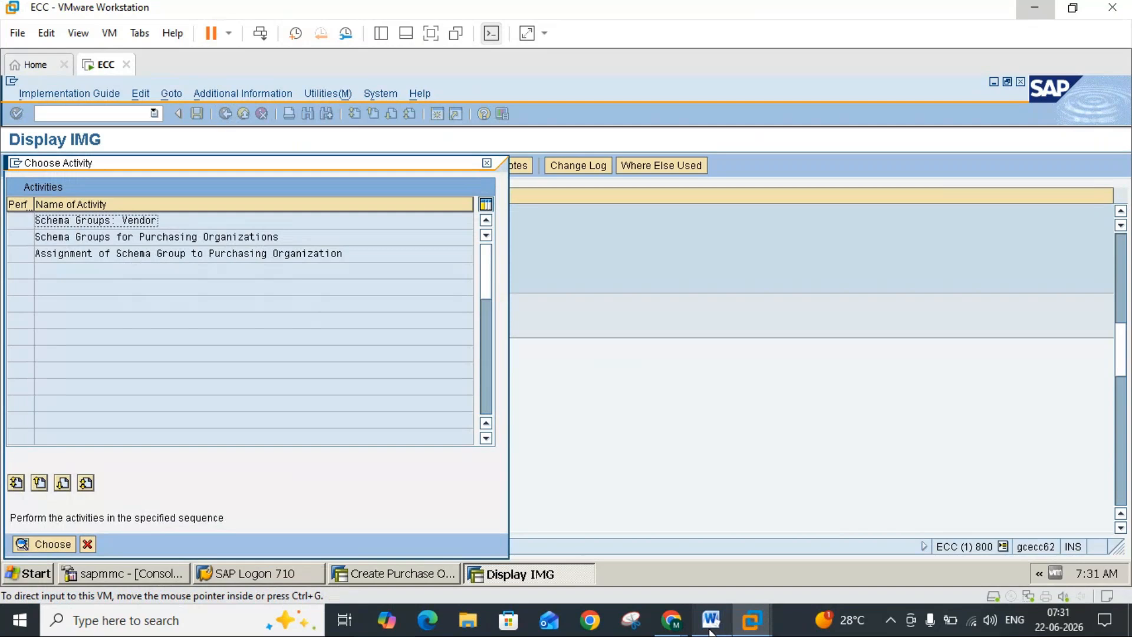
click(710, 630)
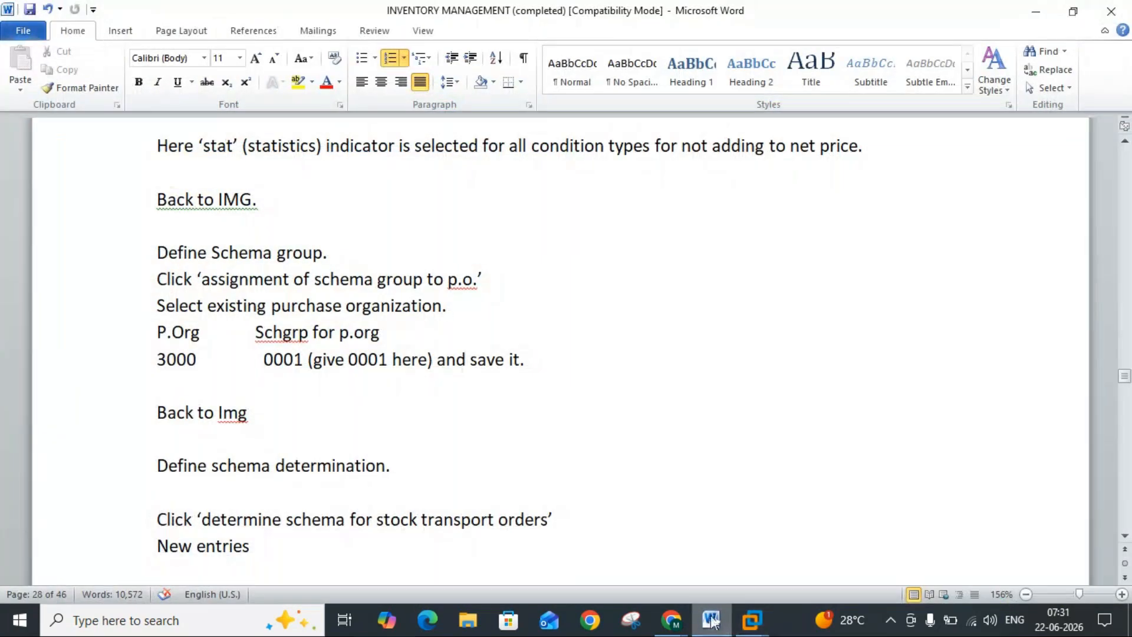
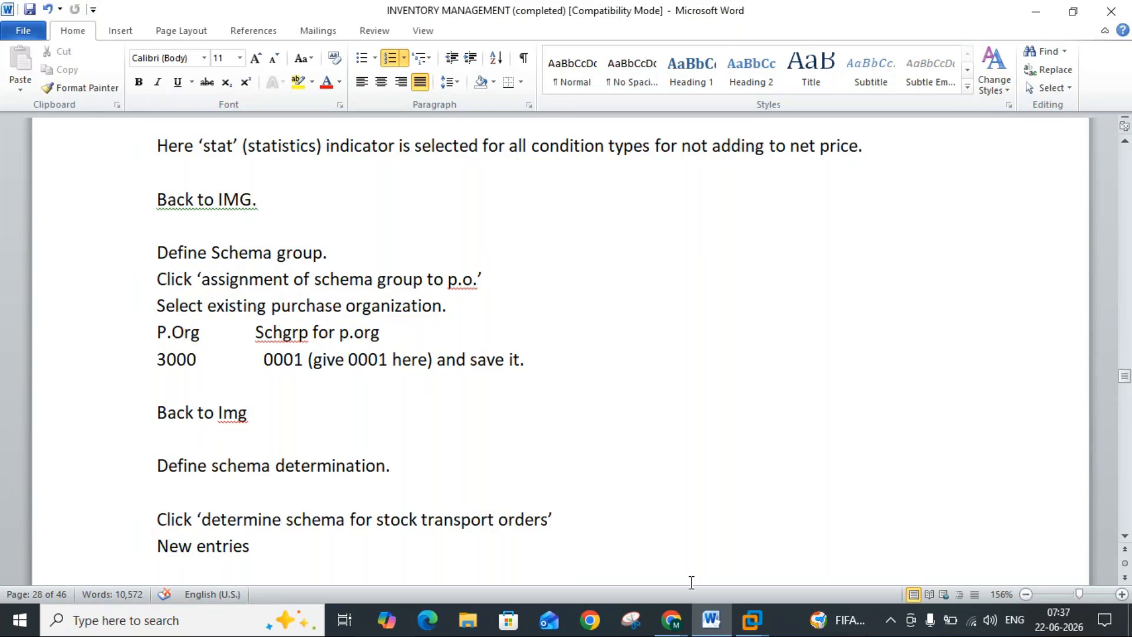
Step: Switch to SAP ECC, open the Assignment of Schema Group to Purchasing Organization activity, and consult its instructions in the Word notes
mouse_move(751, 632)
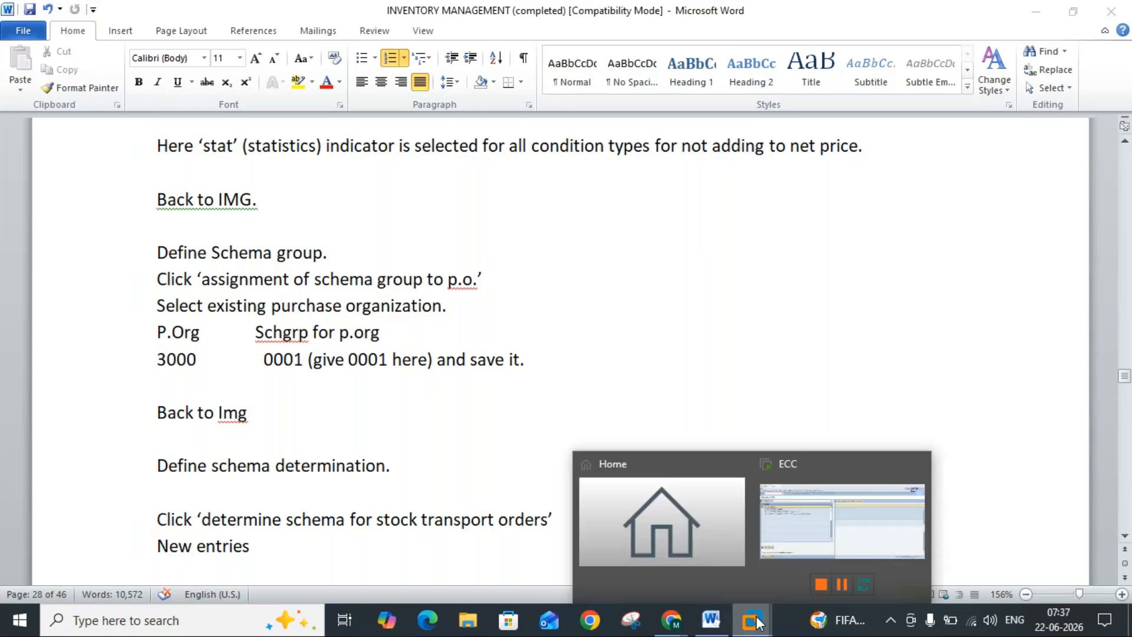
click(795, 549)
click(549, 579)
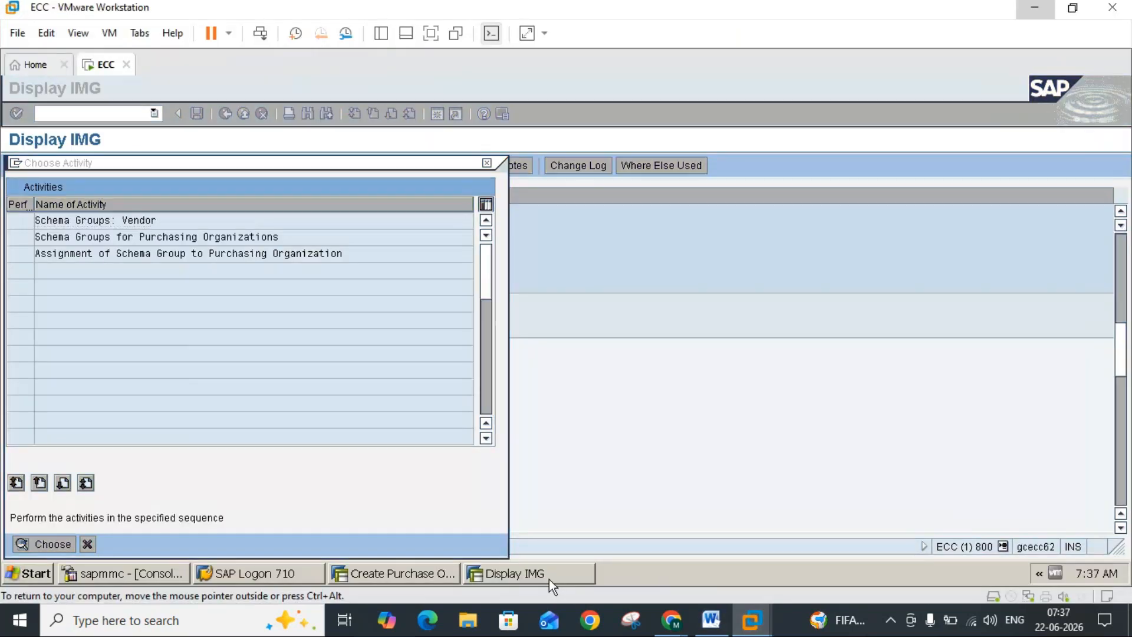
double_click(166, 253)
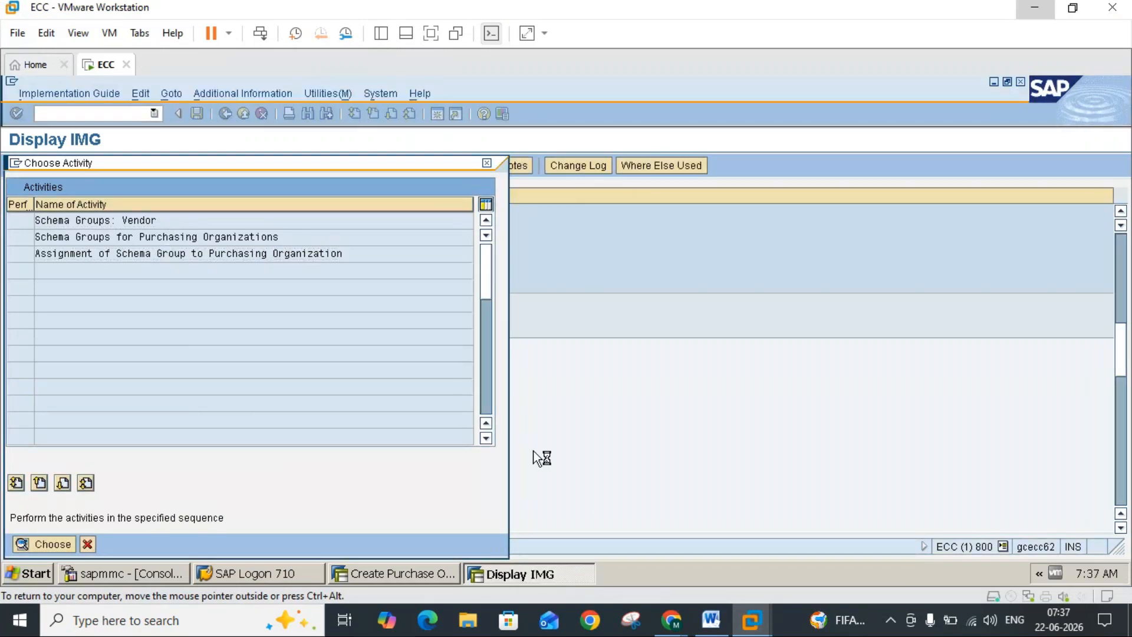
click(712, 620)
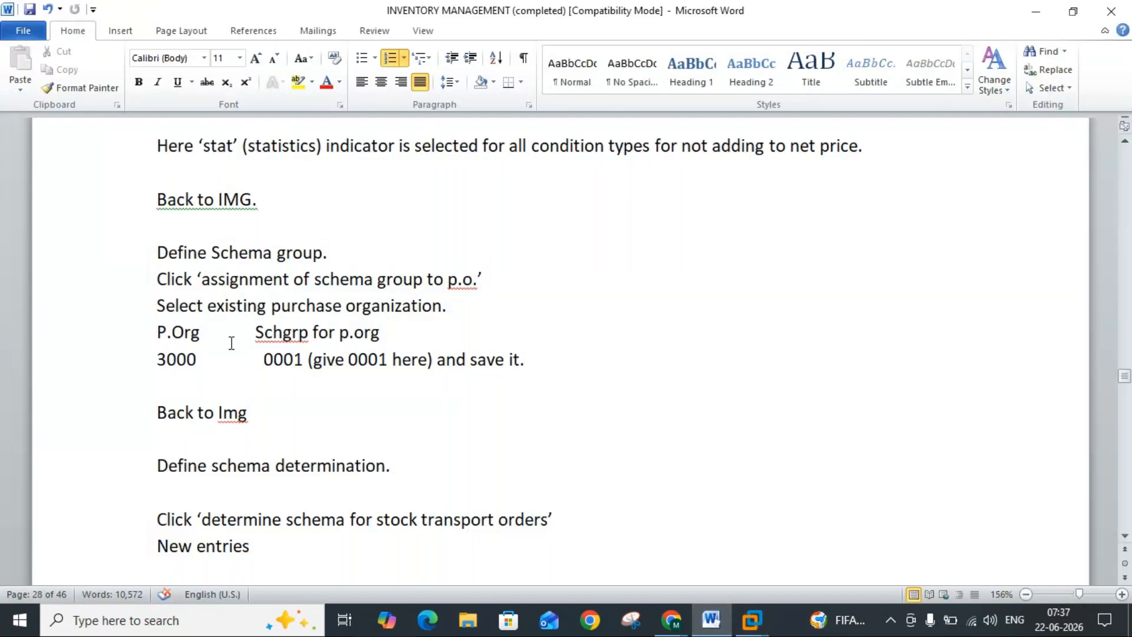
click(201, 357)
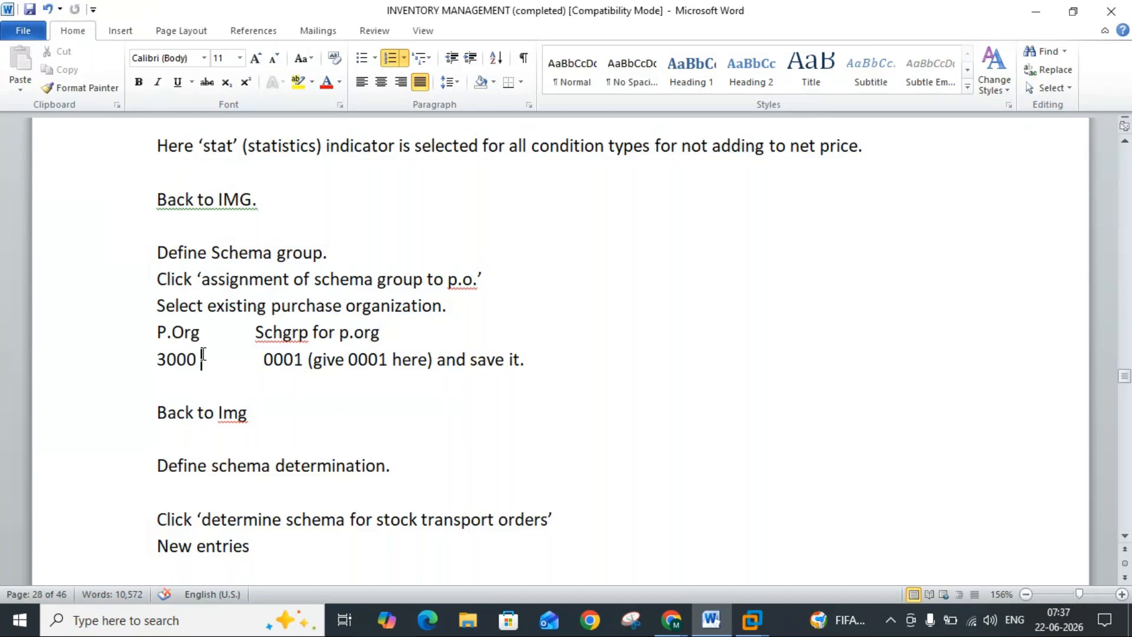
click(718, 622)
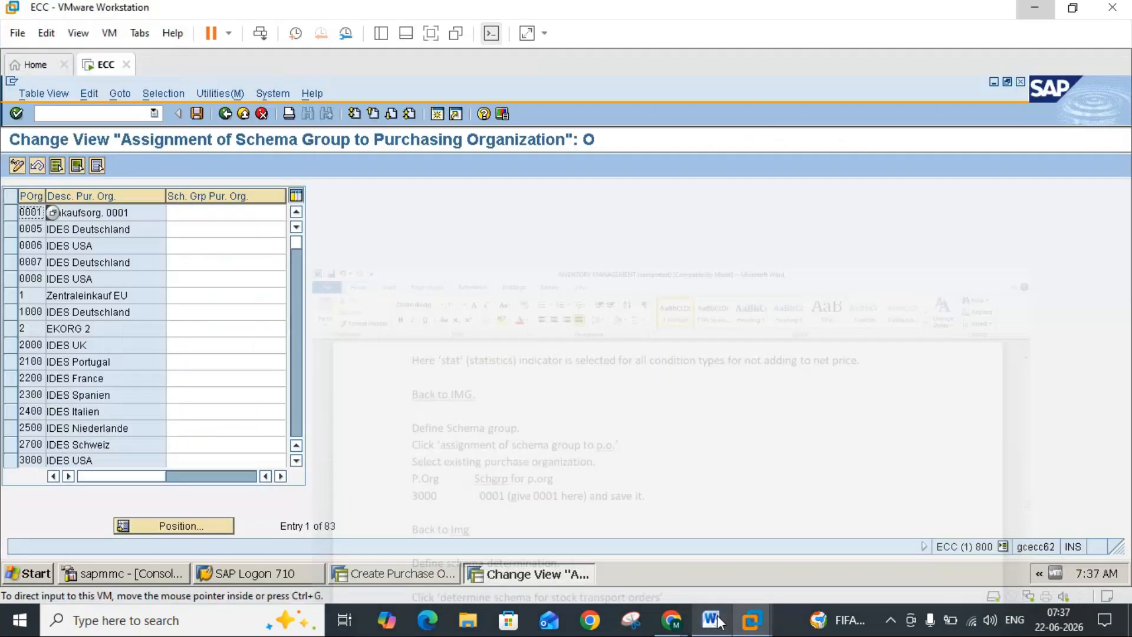
Step: Position the assignment table on purchasing organization 3000 and select its row
click(184, 527)
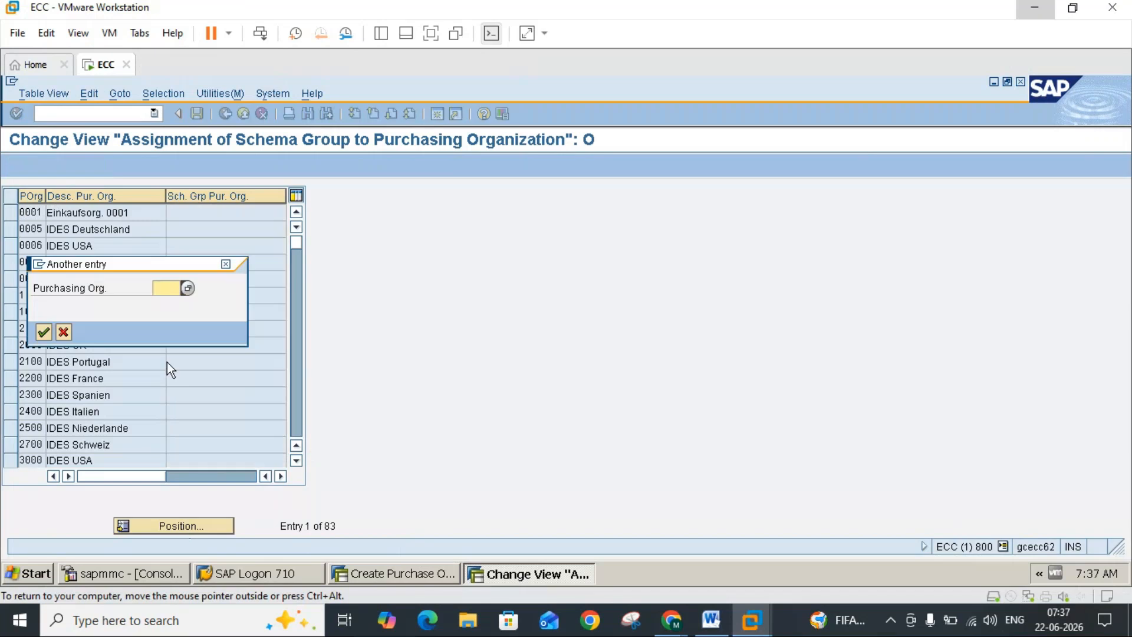
text(3000)
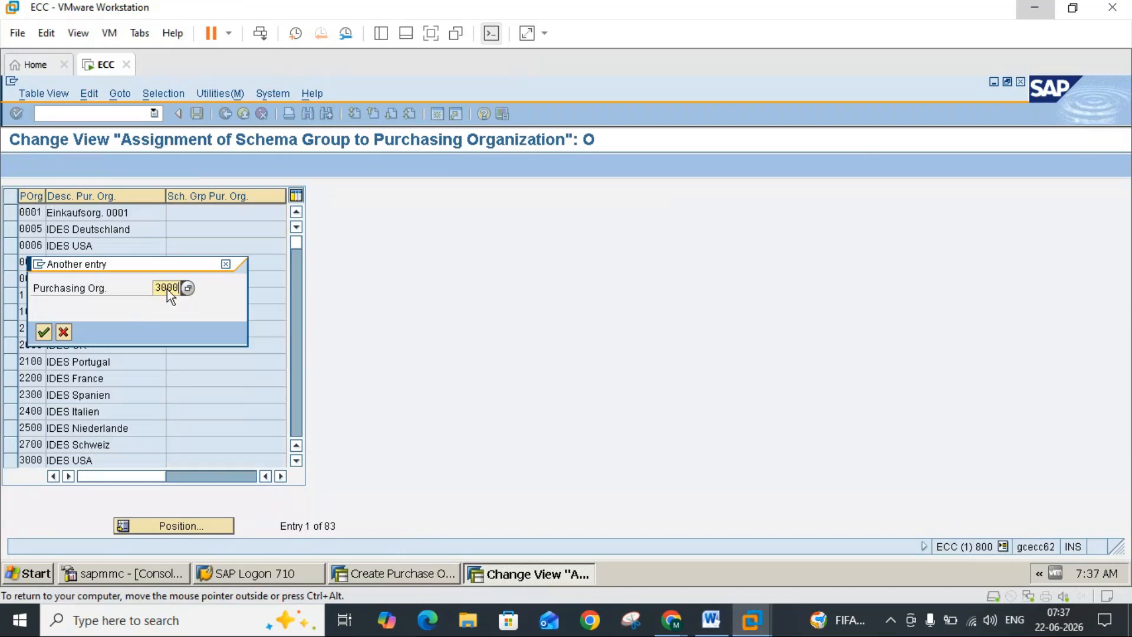
key(Return)
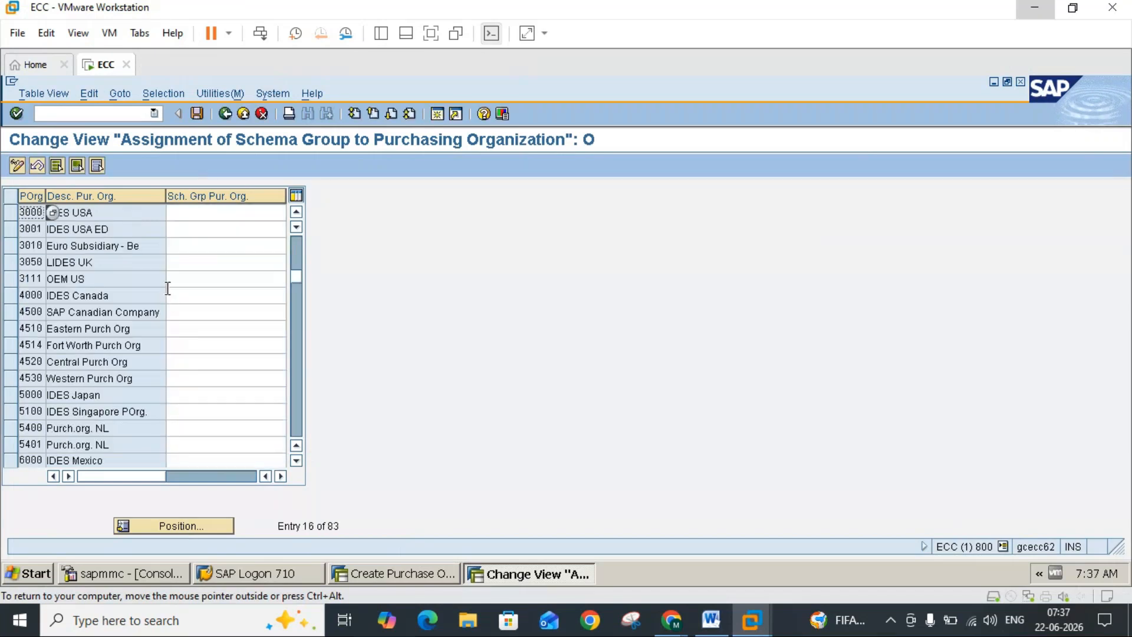
click(15, 219)
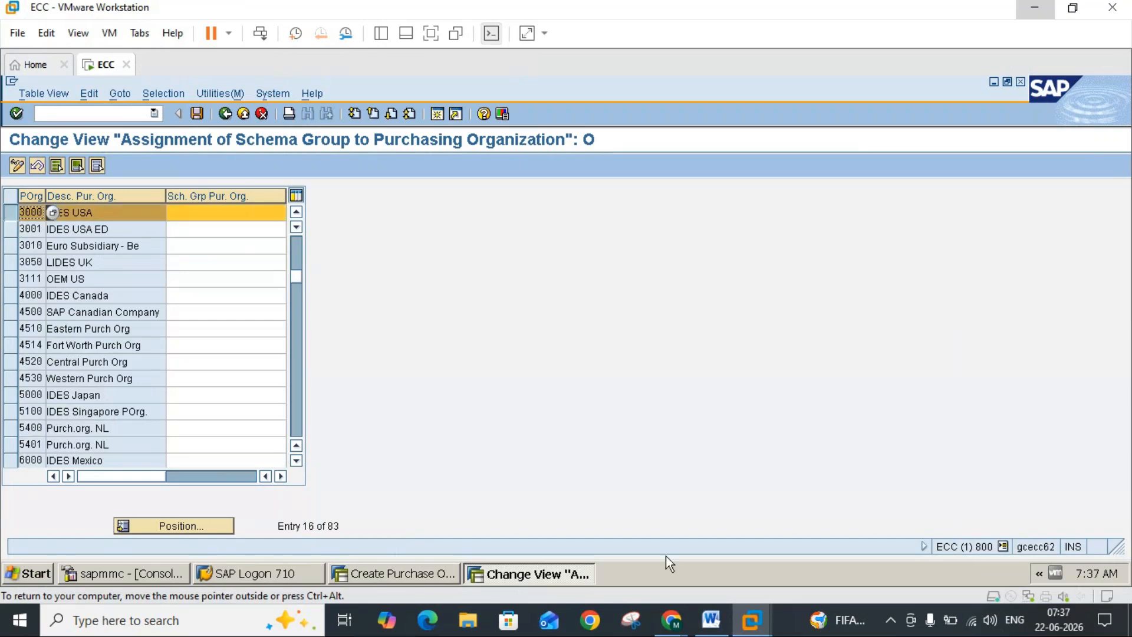
Step: Assign schema group 0001 to purchasing organization 3000 as given in the Word notes and save the assignment
click(714, 620)
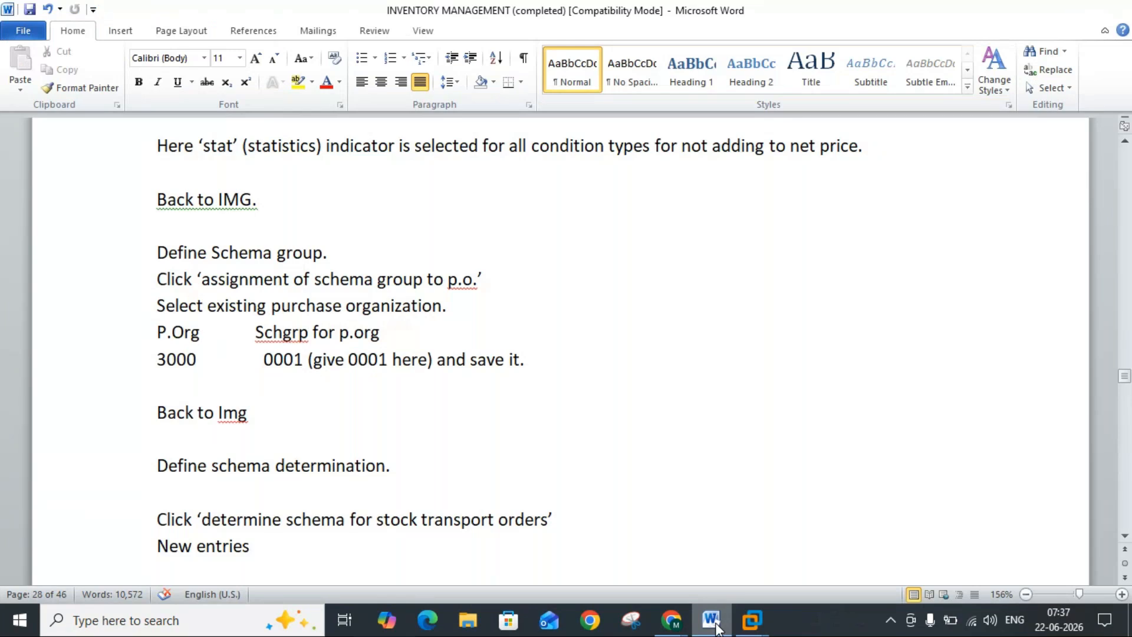
click(714, 621)
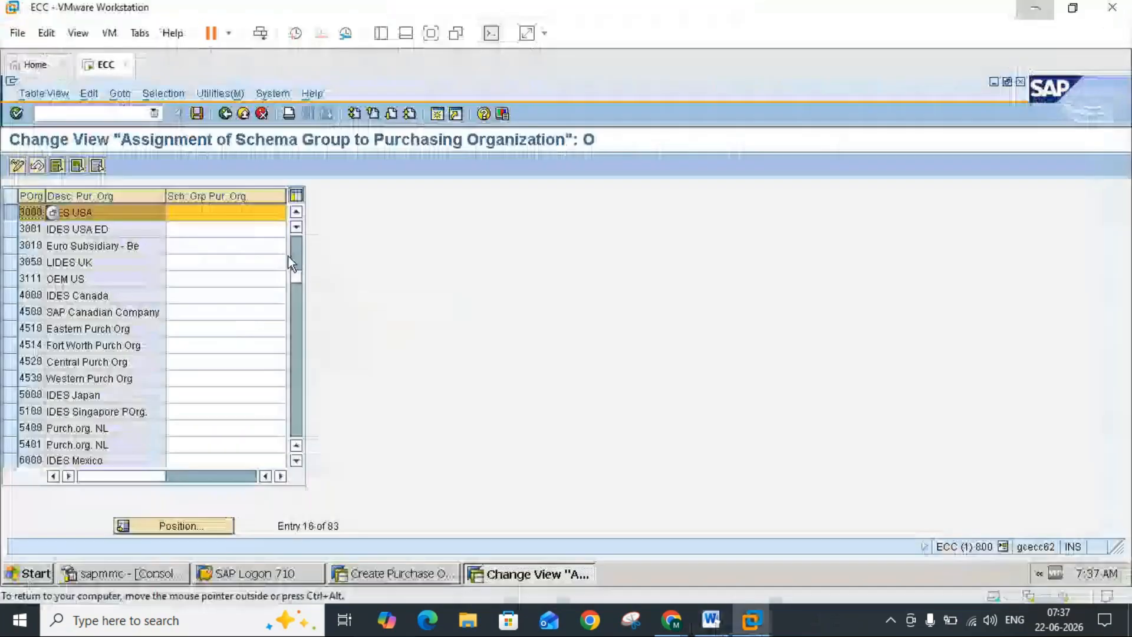
click(231, 217)
text(0001)
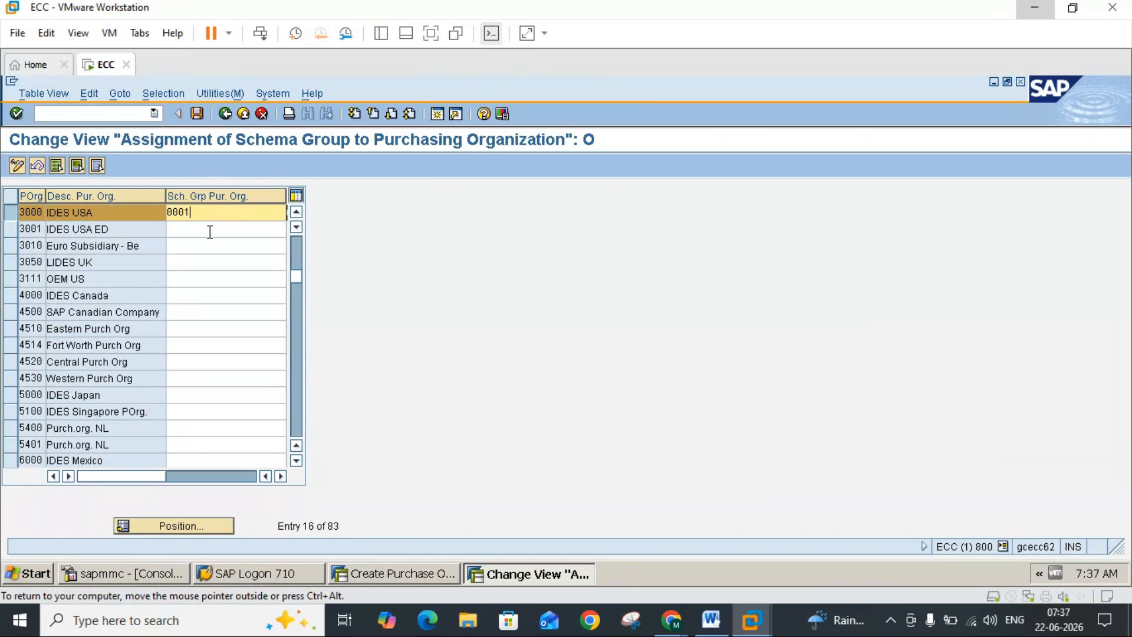
mouse_move(664, 632)
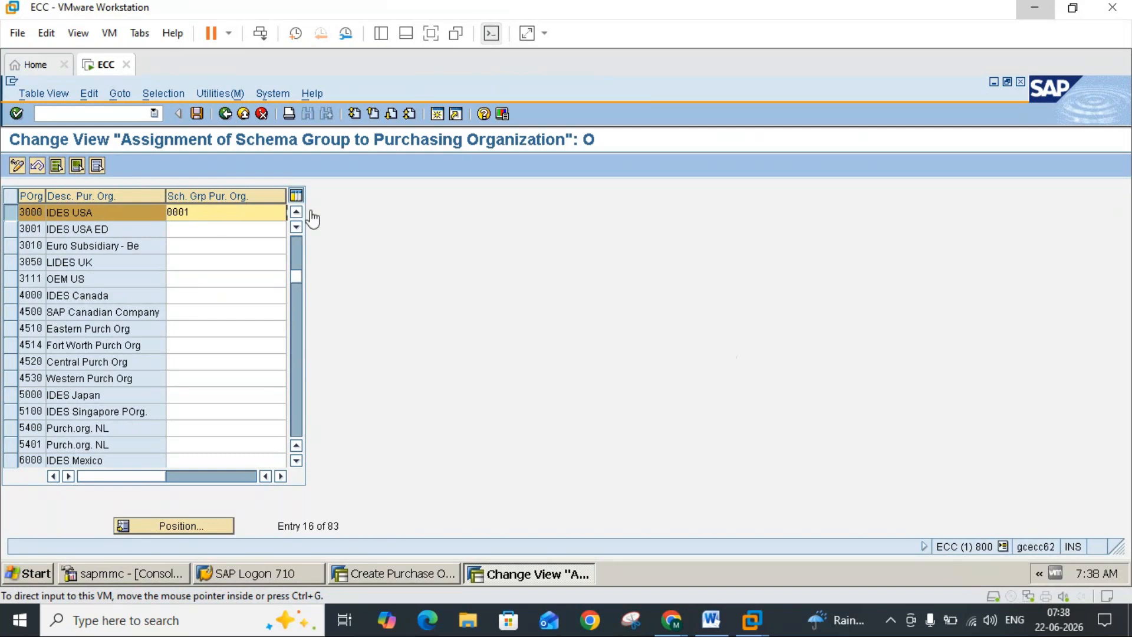
click(199, 119)
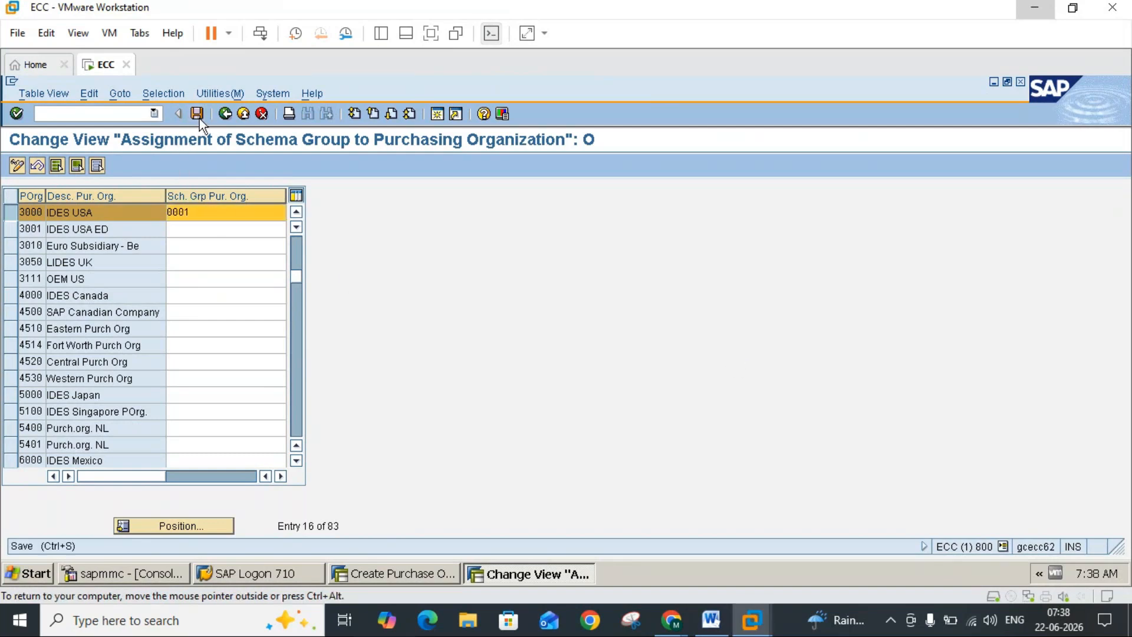
click(42, 333)
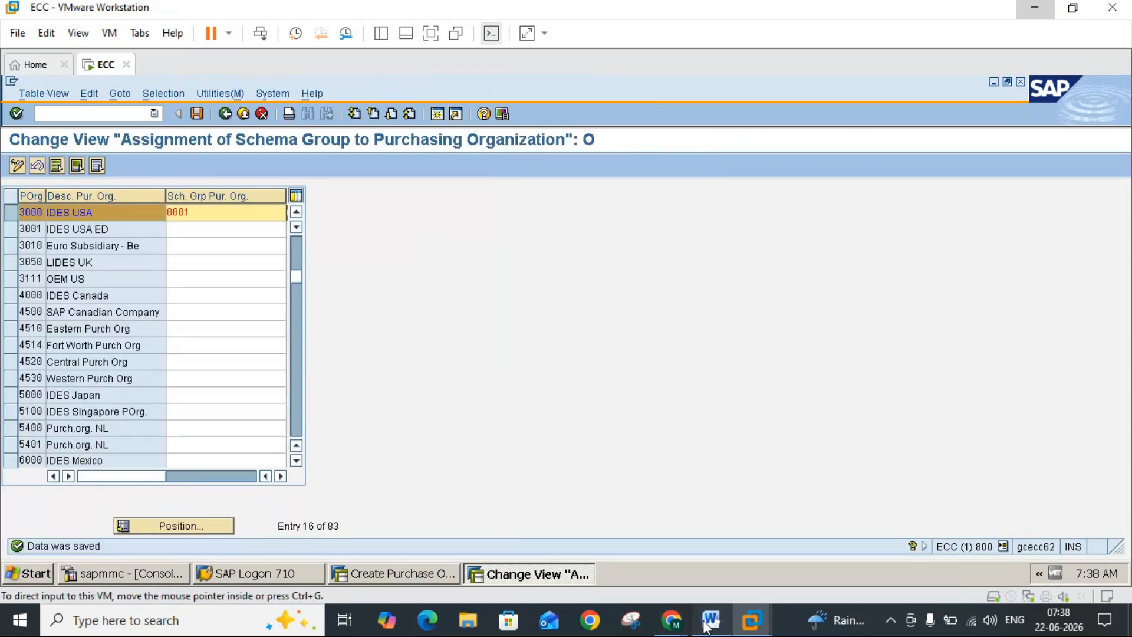
Step: Return to the IMG structure and open the activities of Define Schema Determination
click(710, 621)
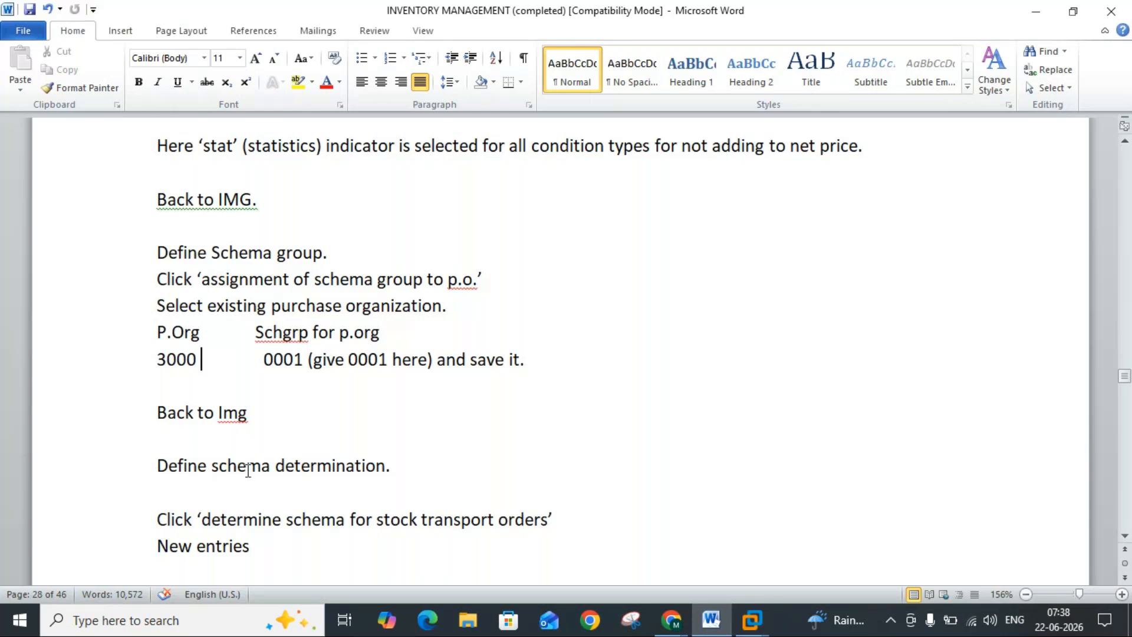
click(711, 620)
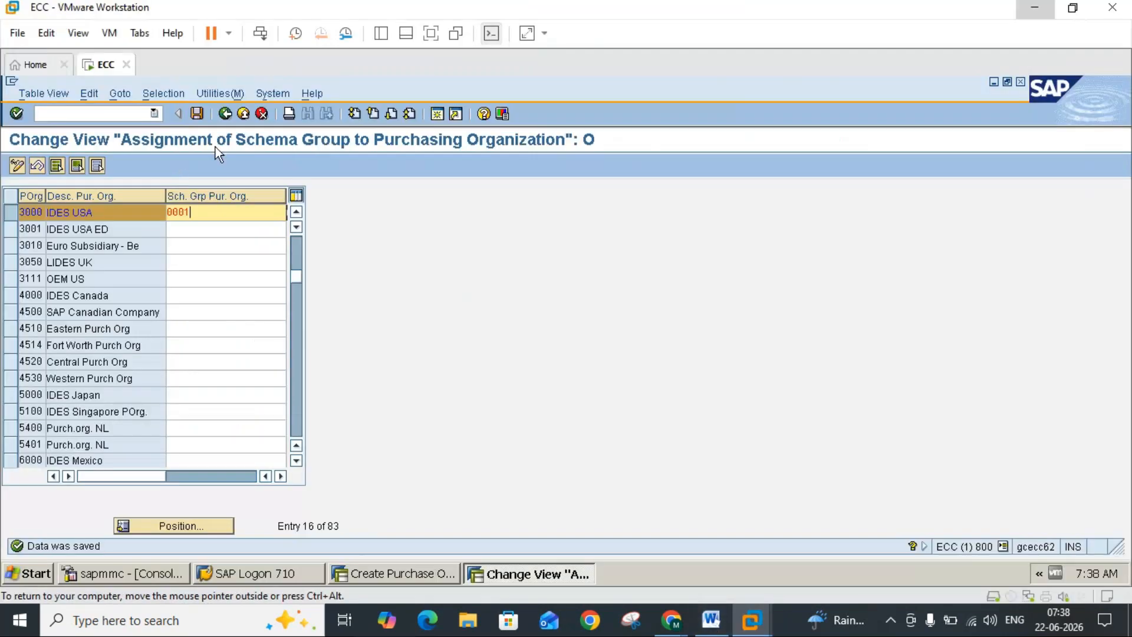
click(227, 117)
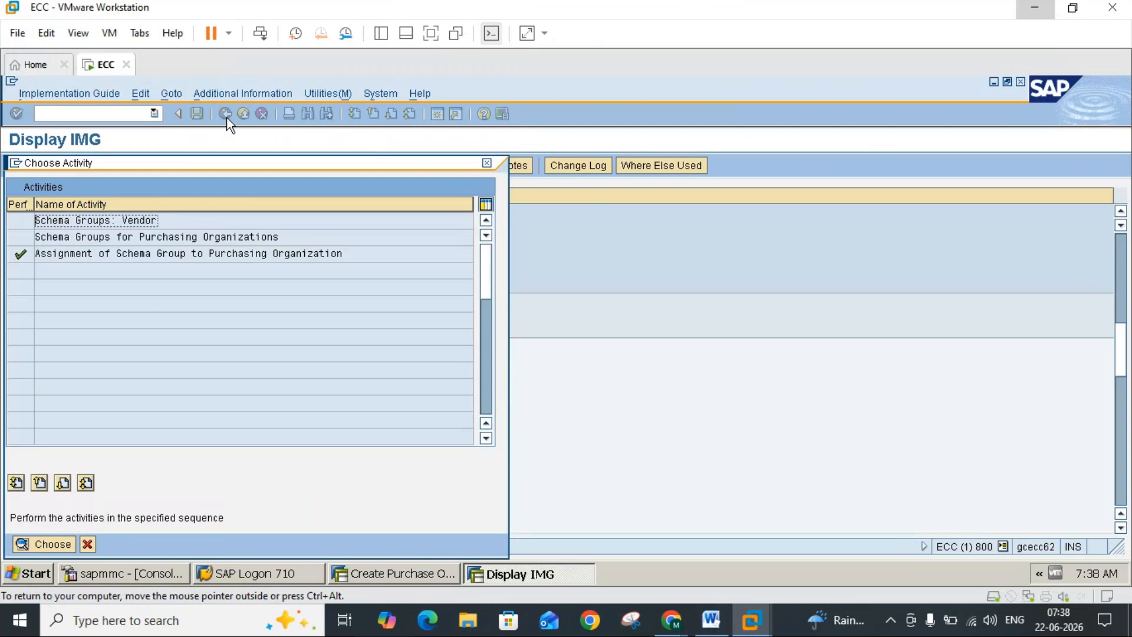
click(487, 164)
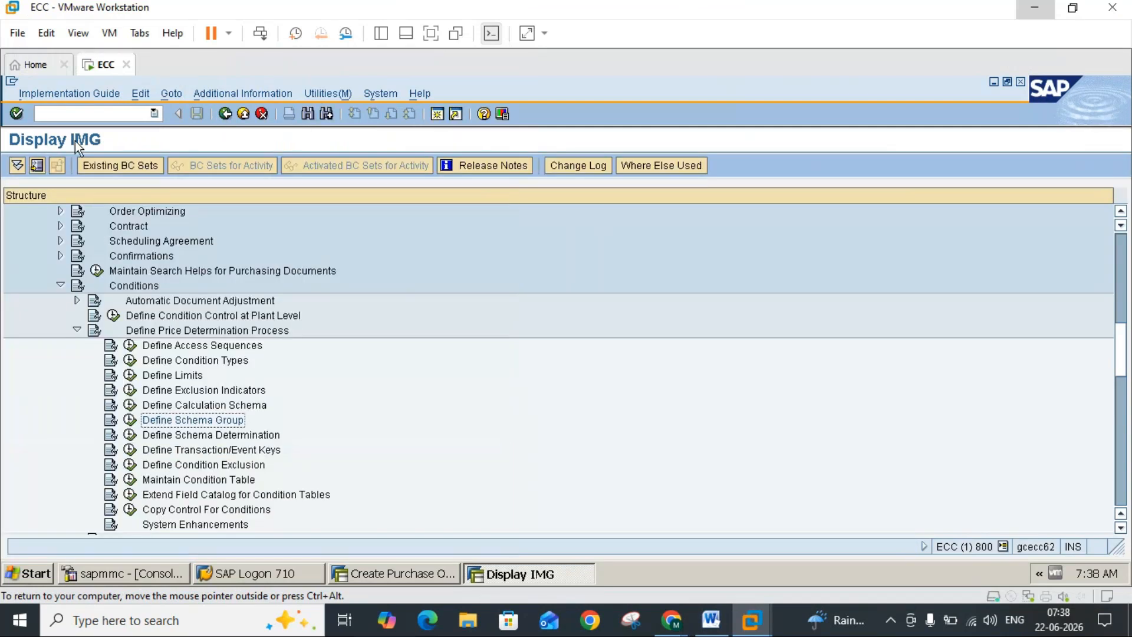
click(130, 436)
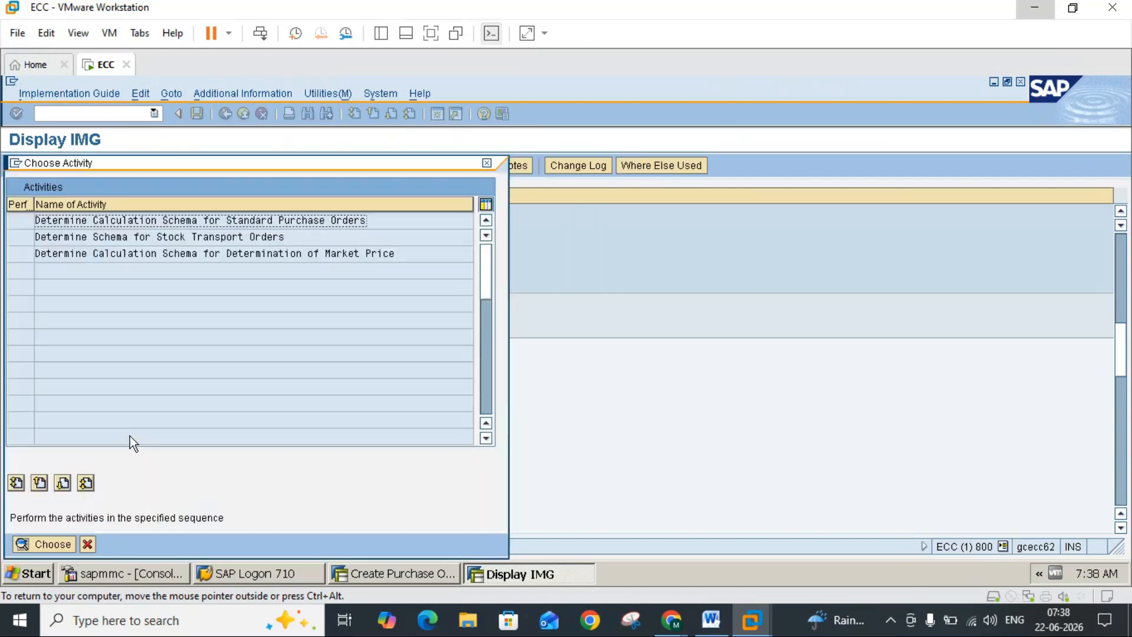
Step: Read the schema determination section of the Word notes and open the Determine Schema for Stock Transport Orders activity in SAP
click(710, 620)
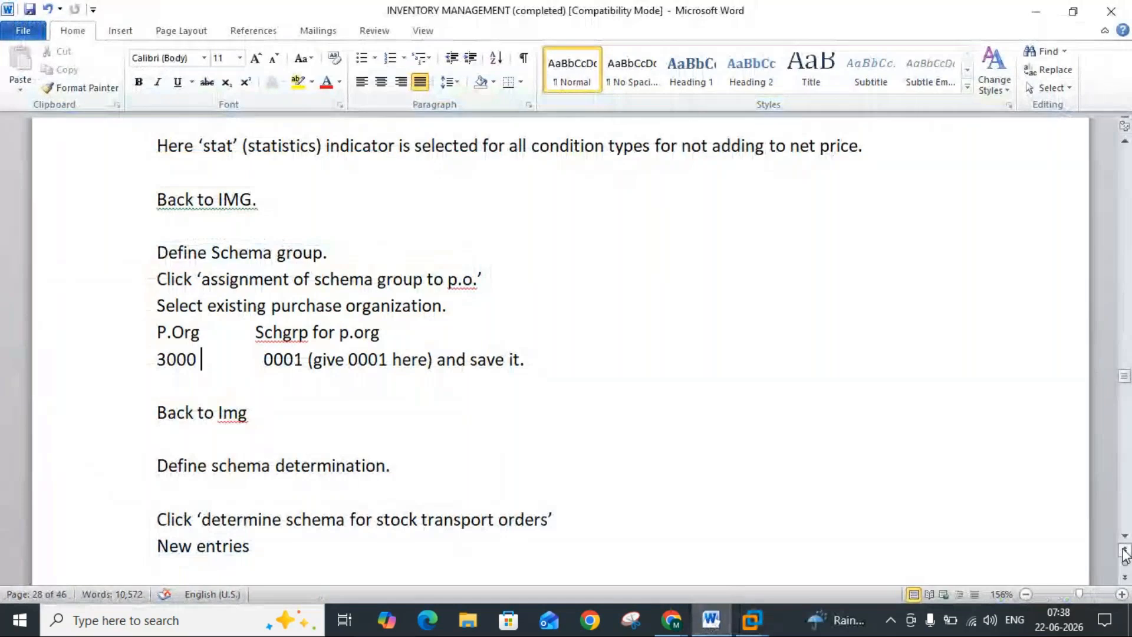
scroll(1126, 544, down, 3)
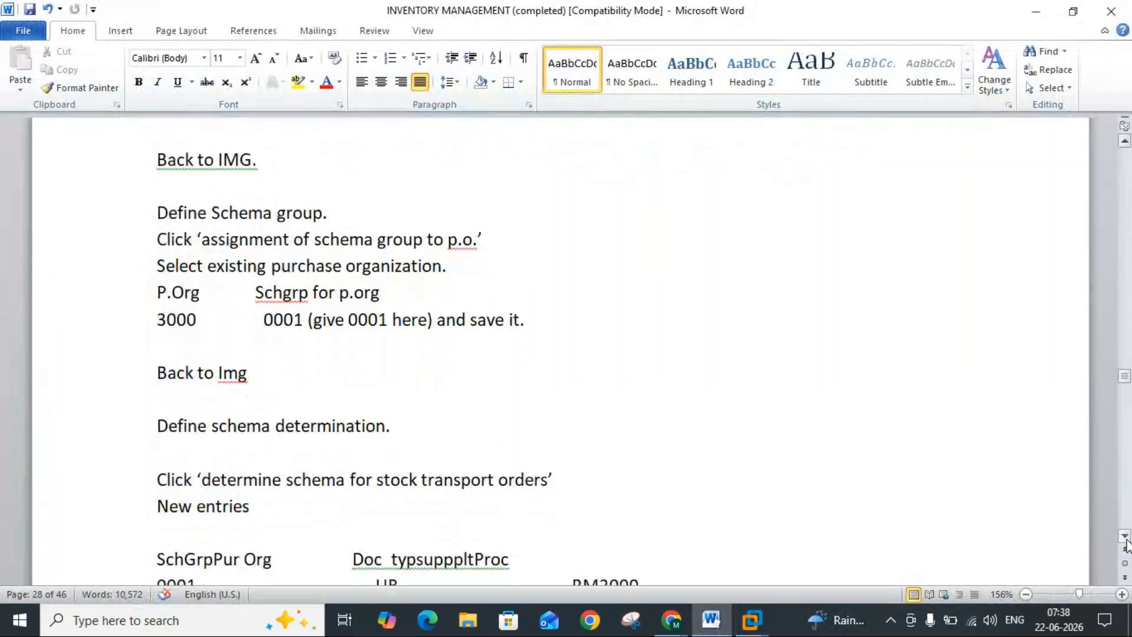
scroll(1126, 543, down, 4)
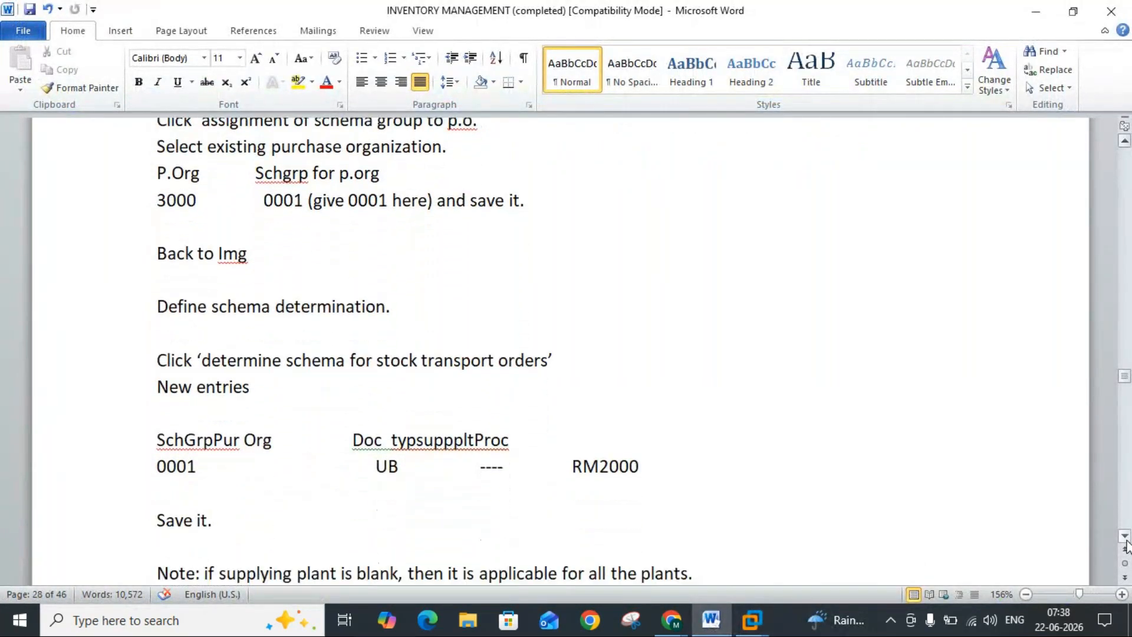
scroll(1126, 543, down, 4)
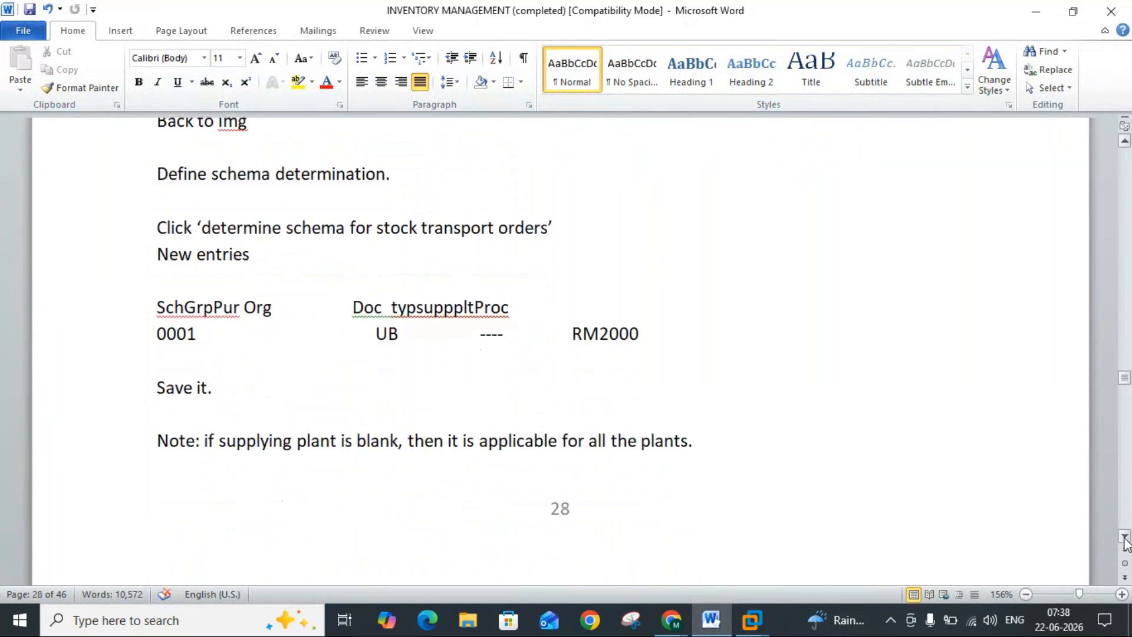
click(1123, 537)
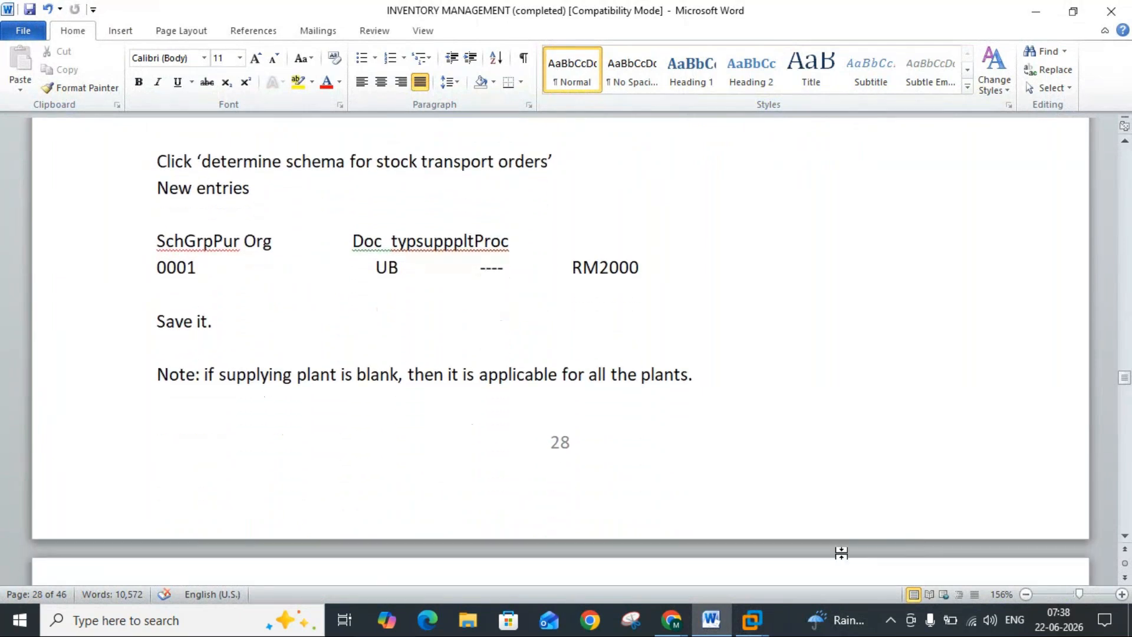
click(713, 621)
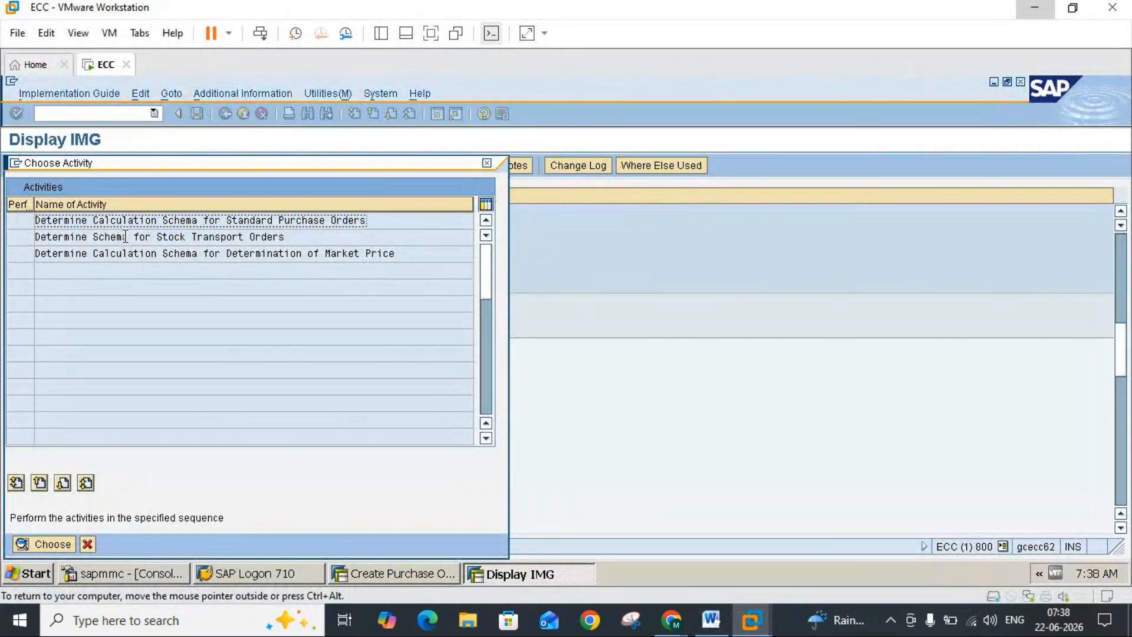
double_click(124, 237)
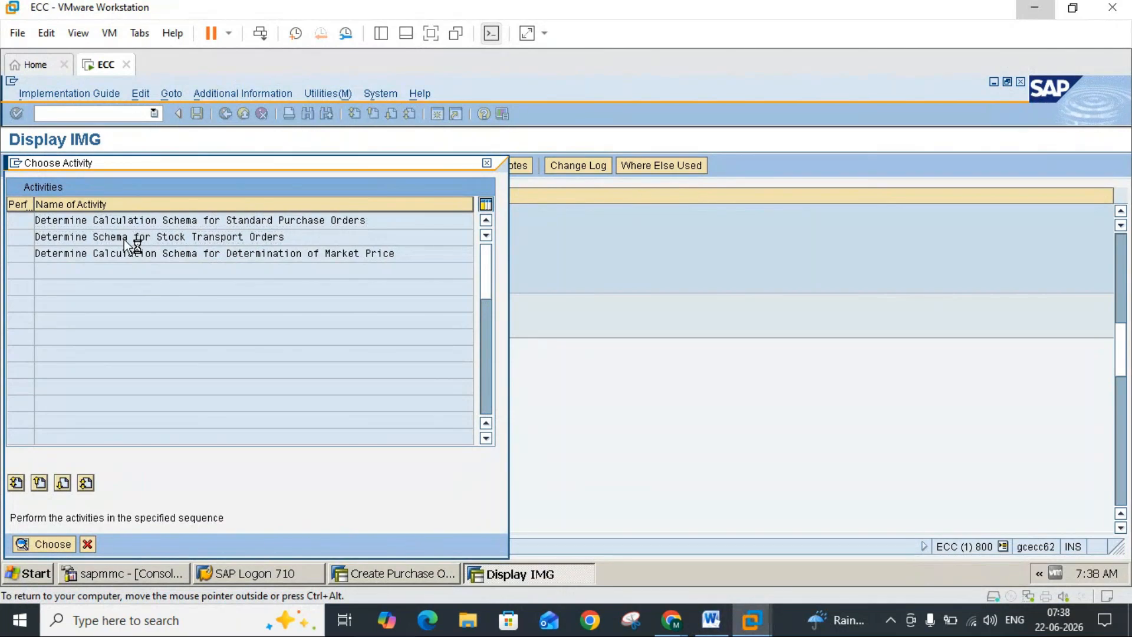
Step: Start a new schema determination entry with schema group 0001 for the purchasing organization, following the Word notes
click(714, 620)
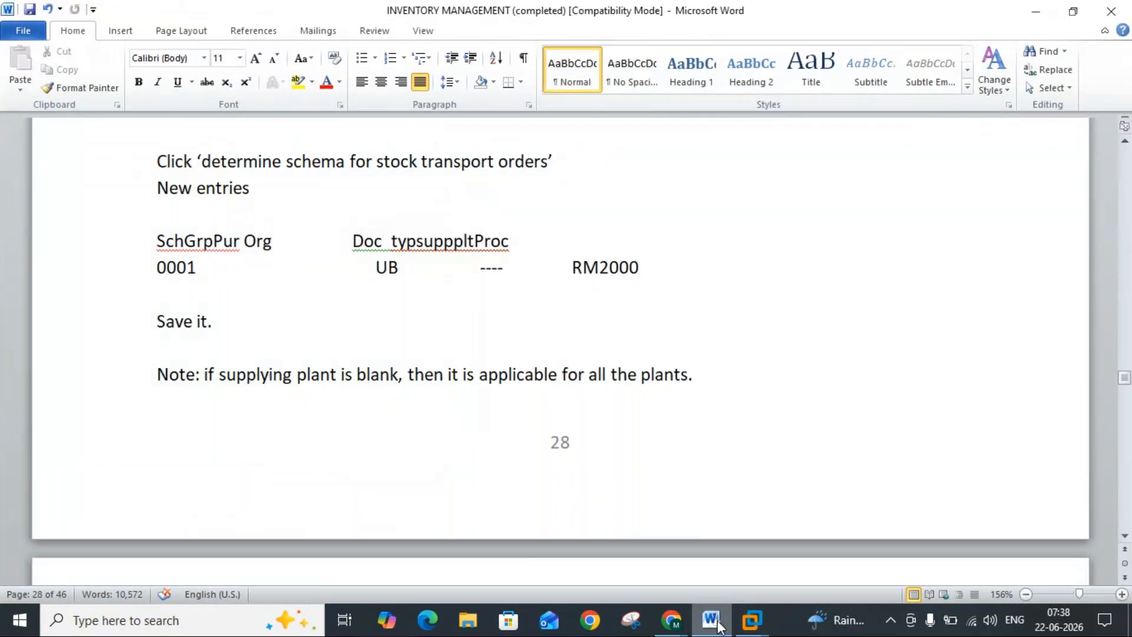
click(718, 625)
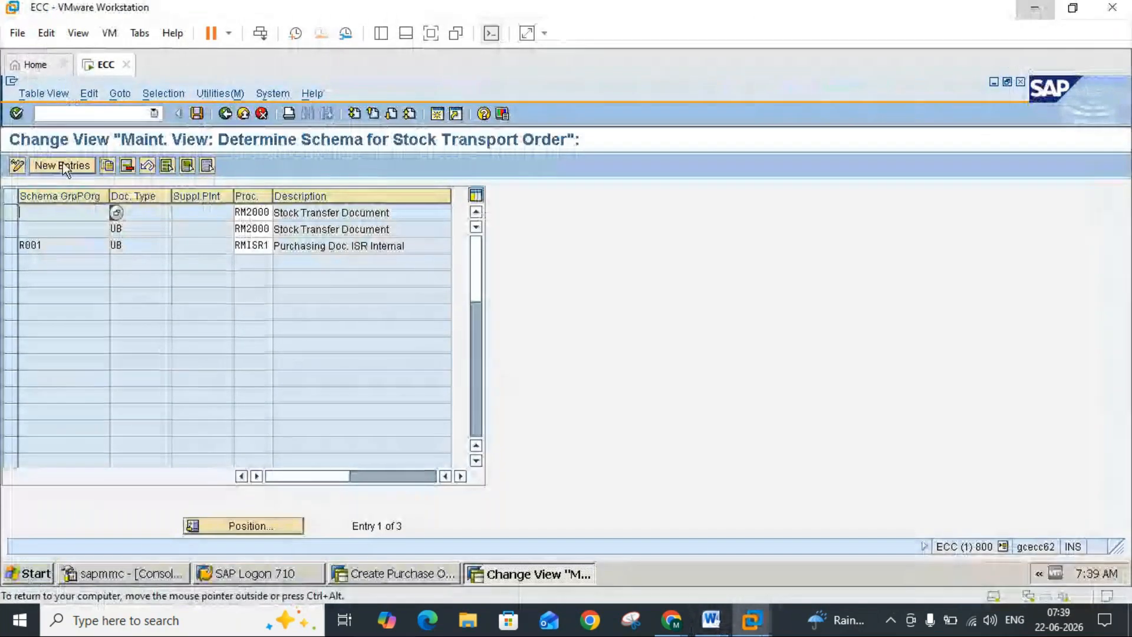
click(64, 165)
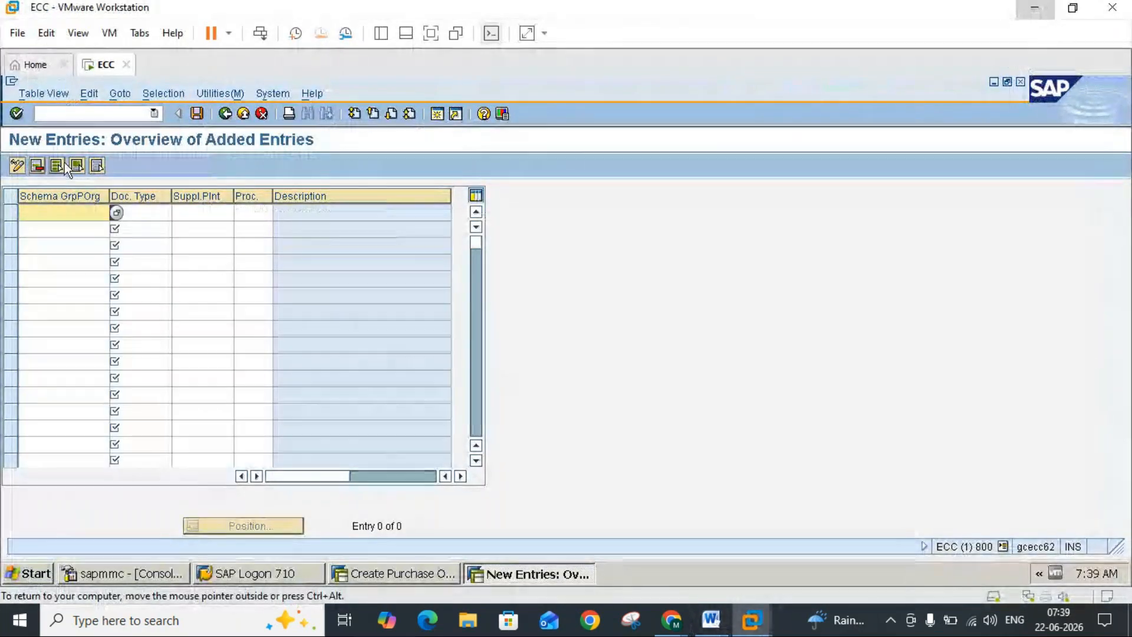
click(712, 619)
click(712, 619)
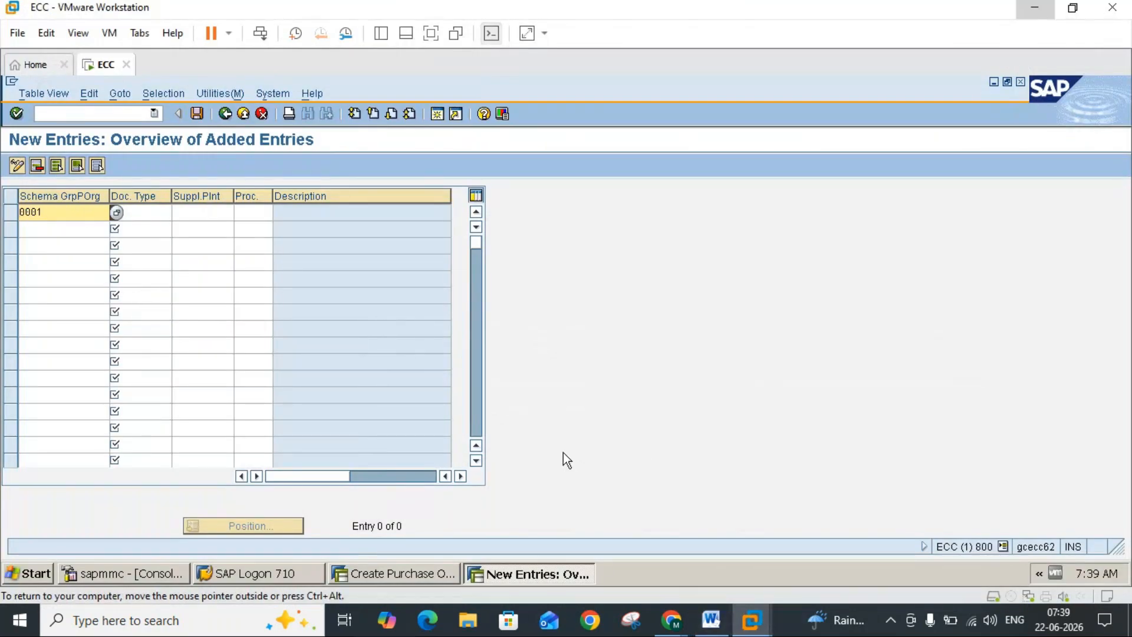
Step: Check the schema entry in the Word notes and set the new entry's document type to UB, leaving the supplying plant blank
click(708, 624)
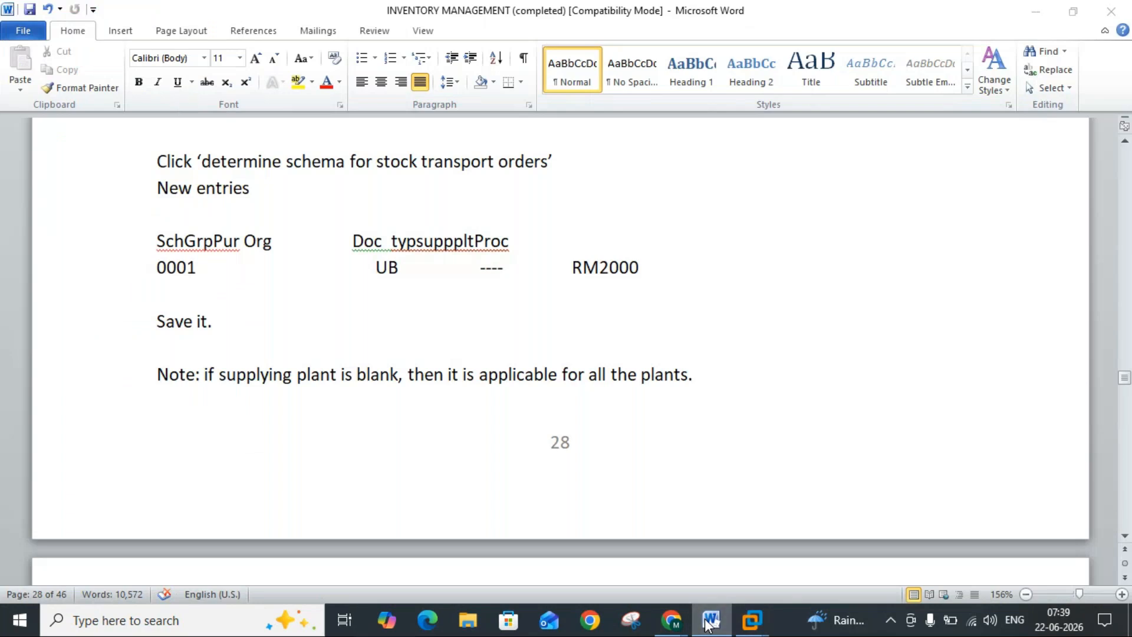
click(709, 622)
click(153, 213)
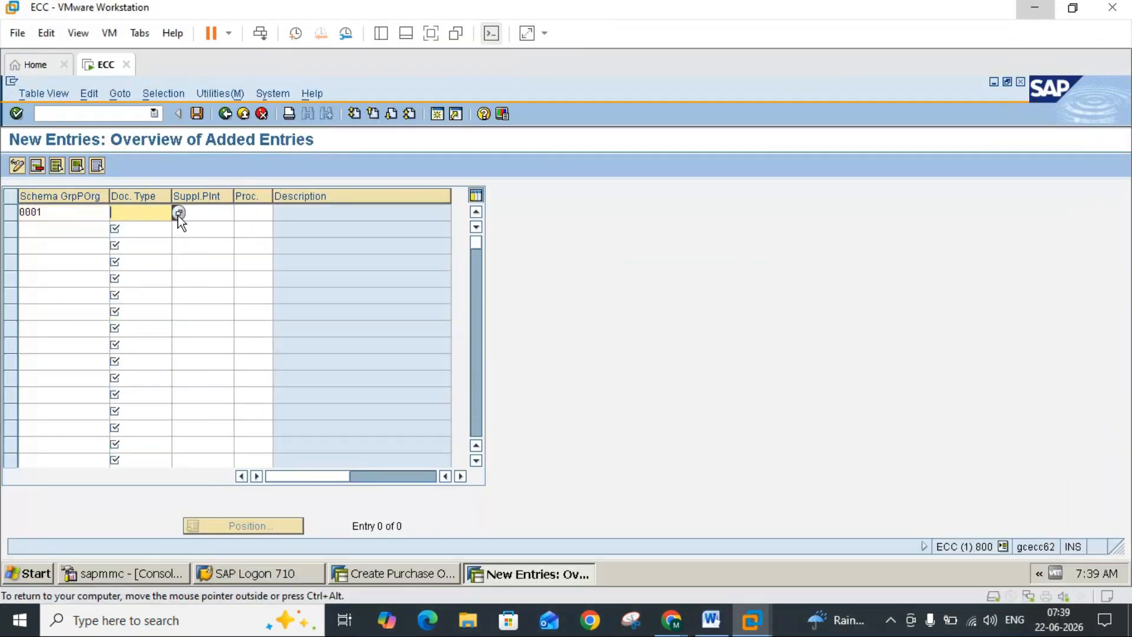
click(178, 213)
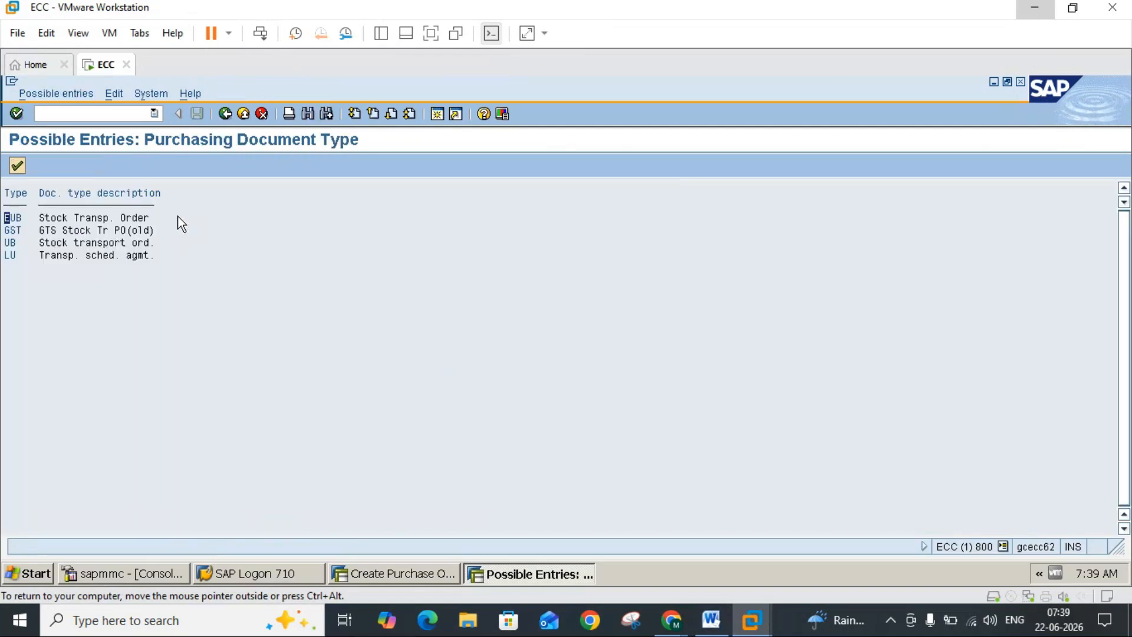
double_click(48, 241)
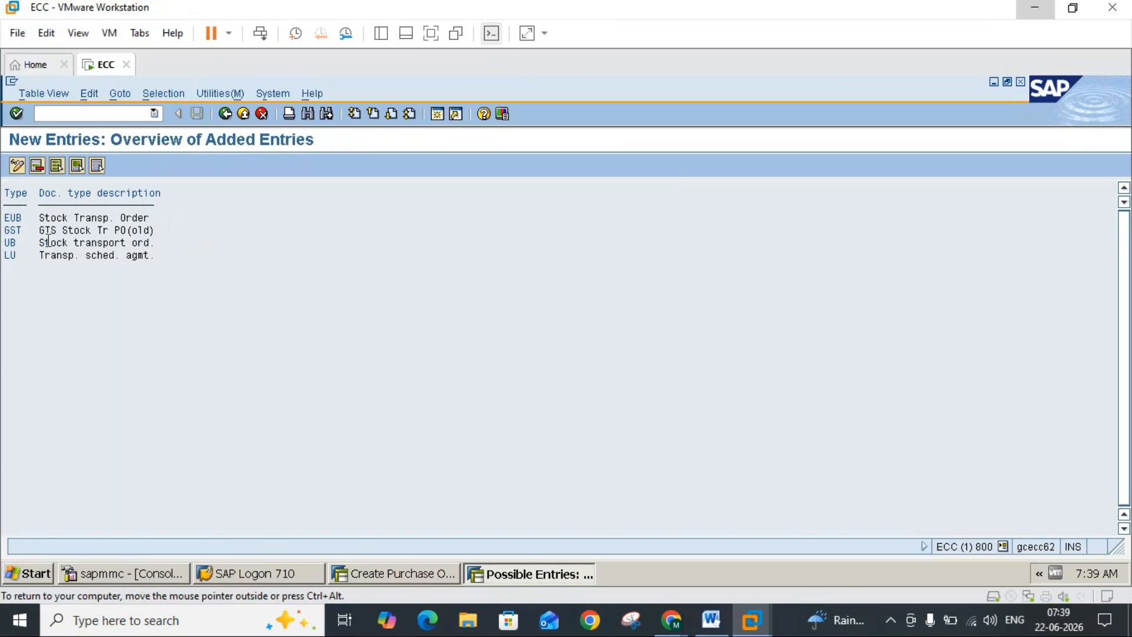
click(209, 212)
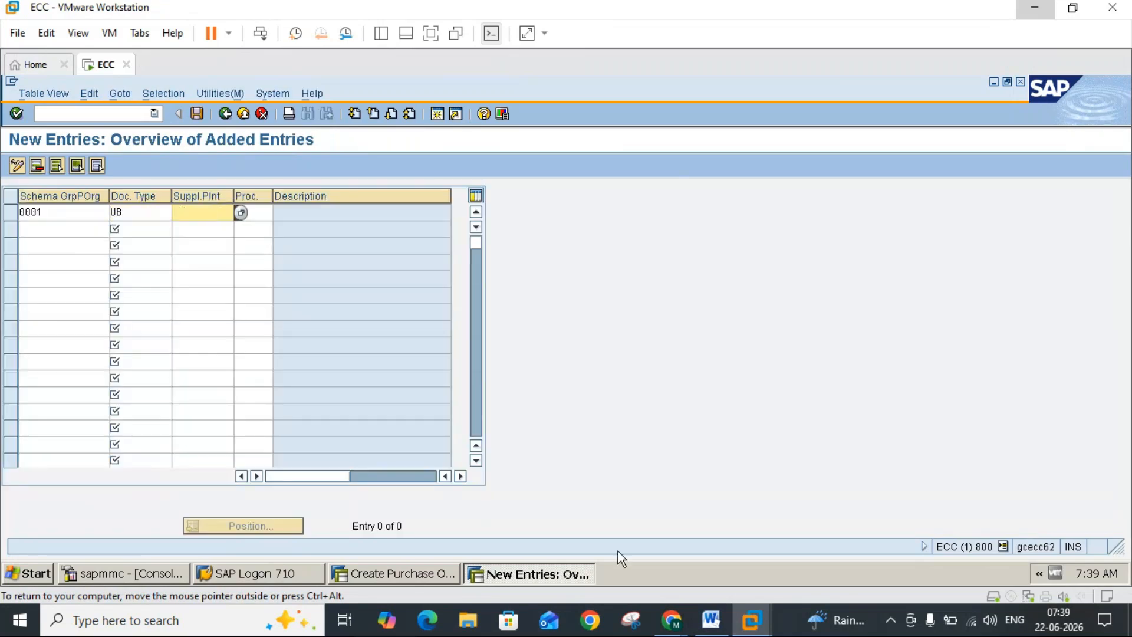
Step: Separate the run-together headings "Doc typ", "suppplt" and "Proc" in the Word notes so they align with their values, and return to SAP
click(712, 620)
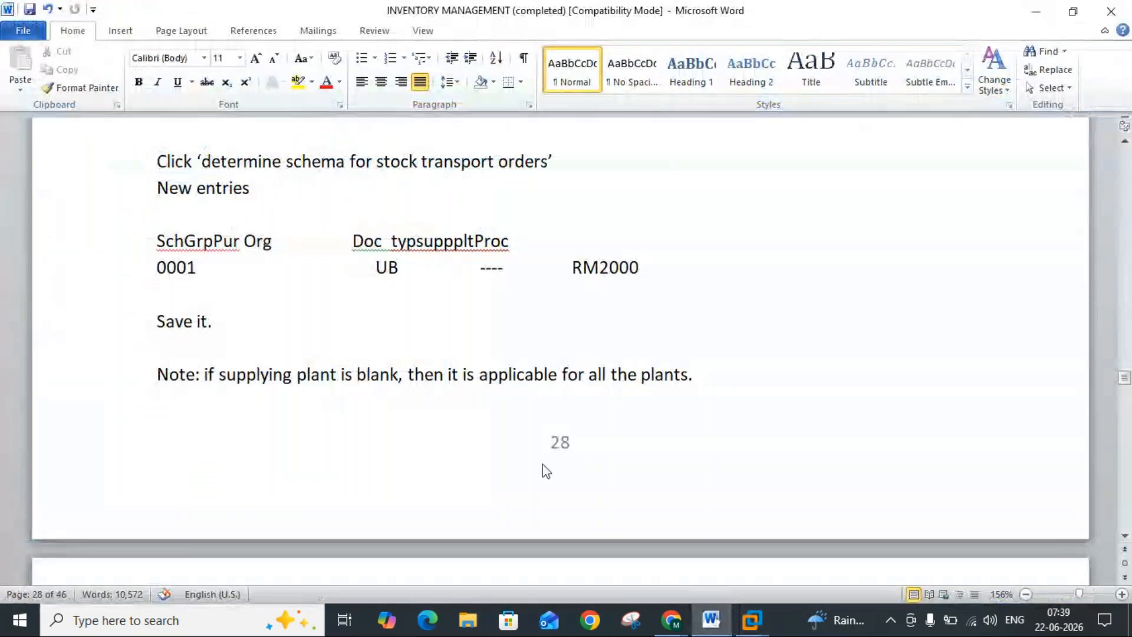
click(418, 242)
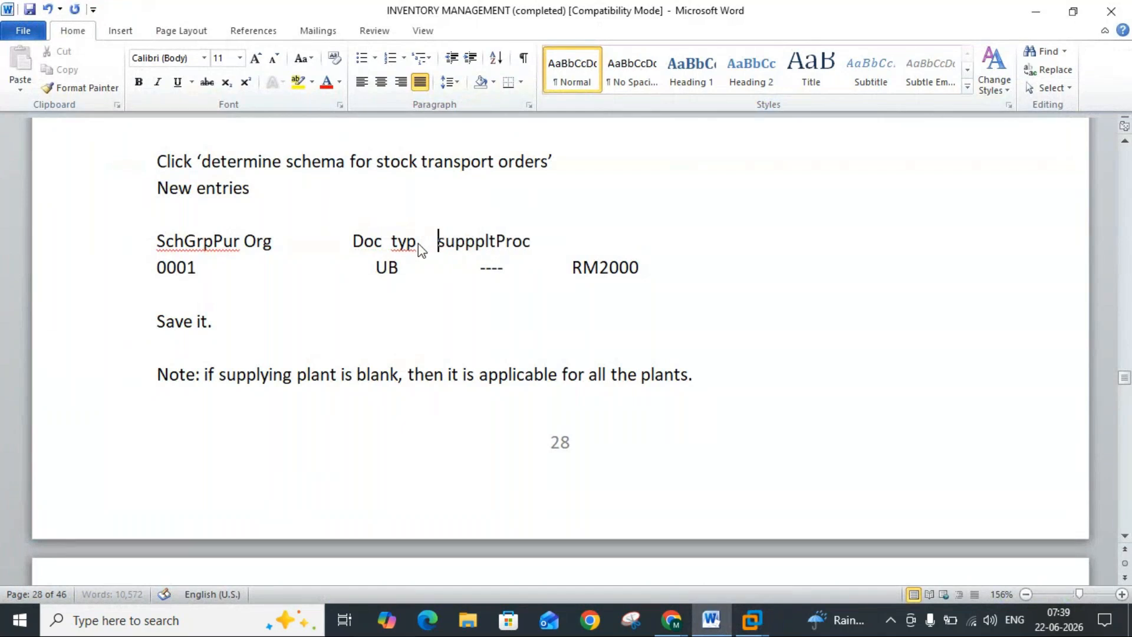
double_click(518, 245)
key(Delete)
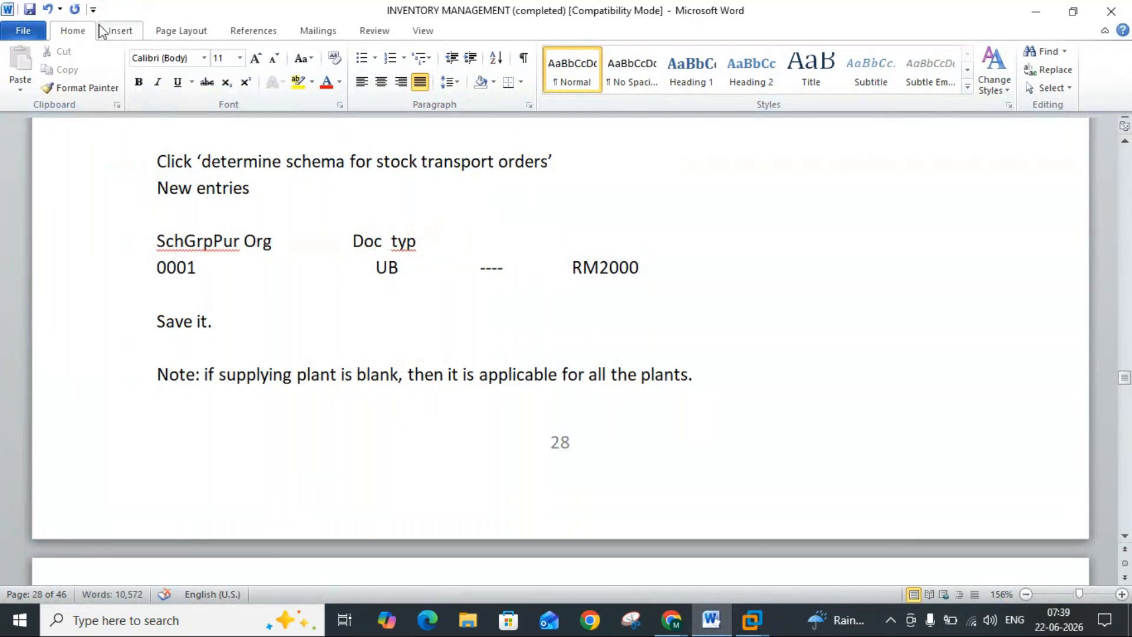
click(48, 9)
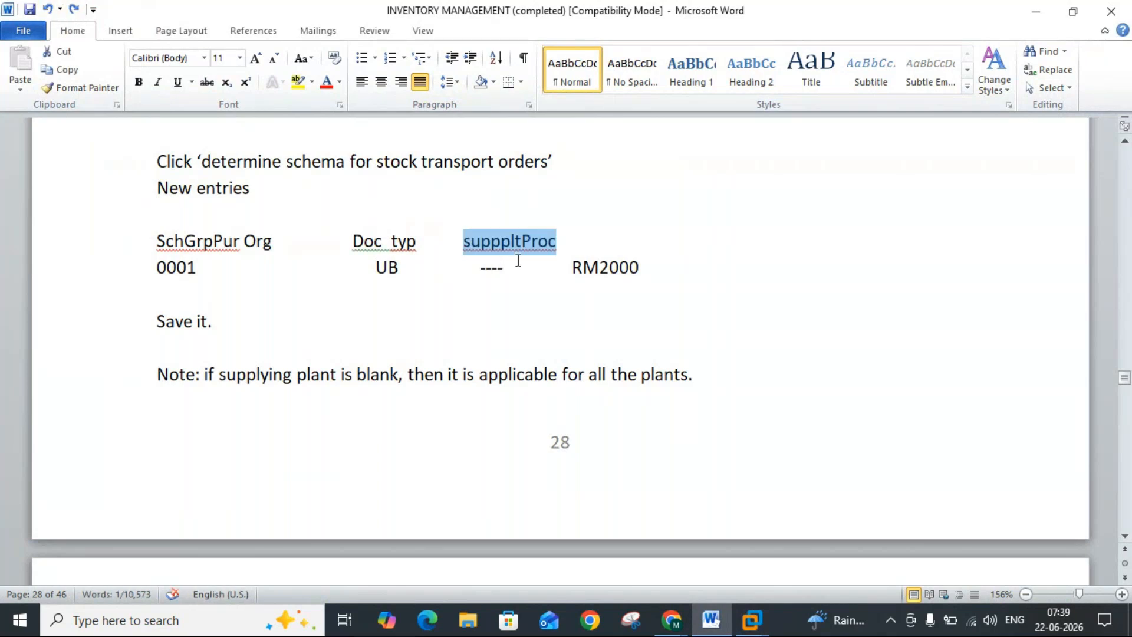
click(522, 241)
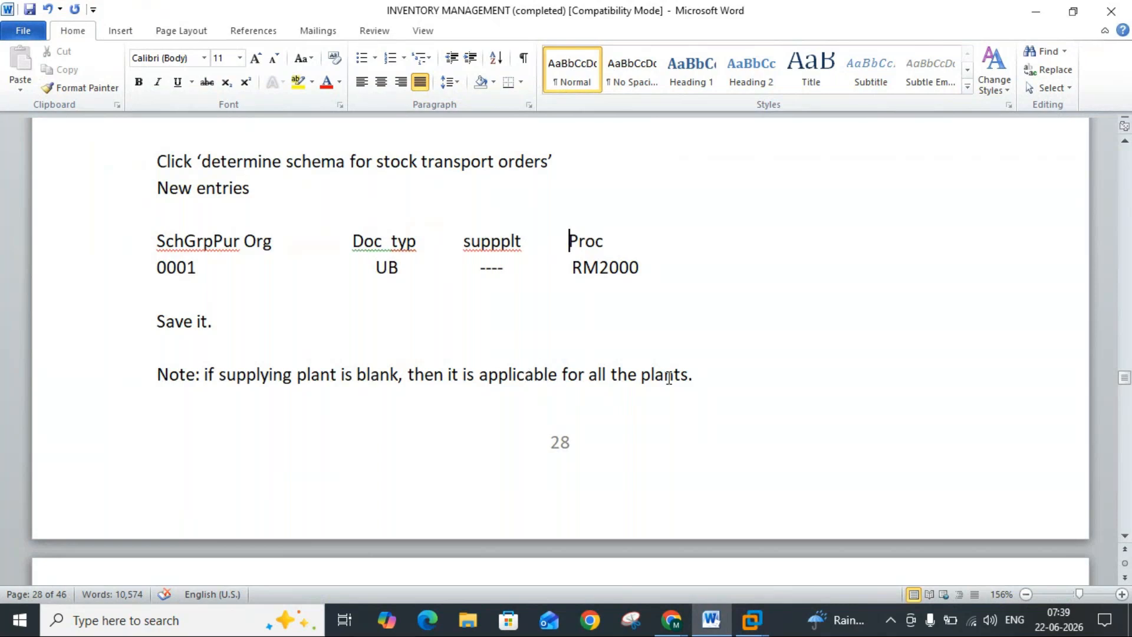
click(710, 622)
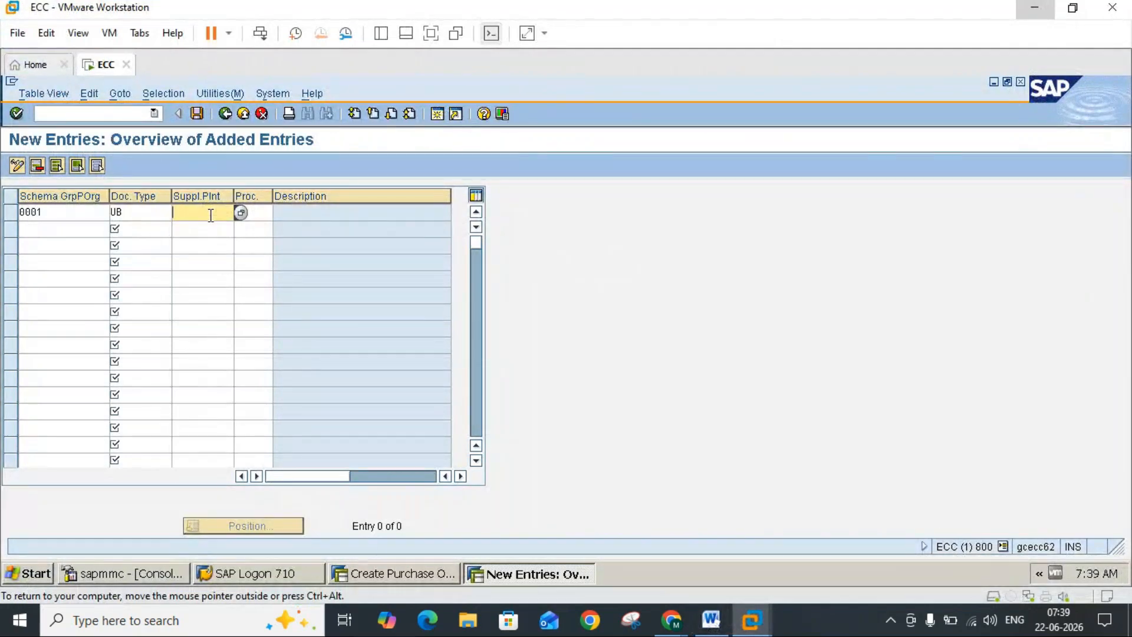
Step: Set the entry's procedure to RM2000 as given in the Word notes and save it under customizing request ECCK900002
click(258, 218)
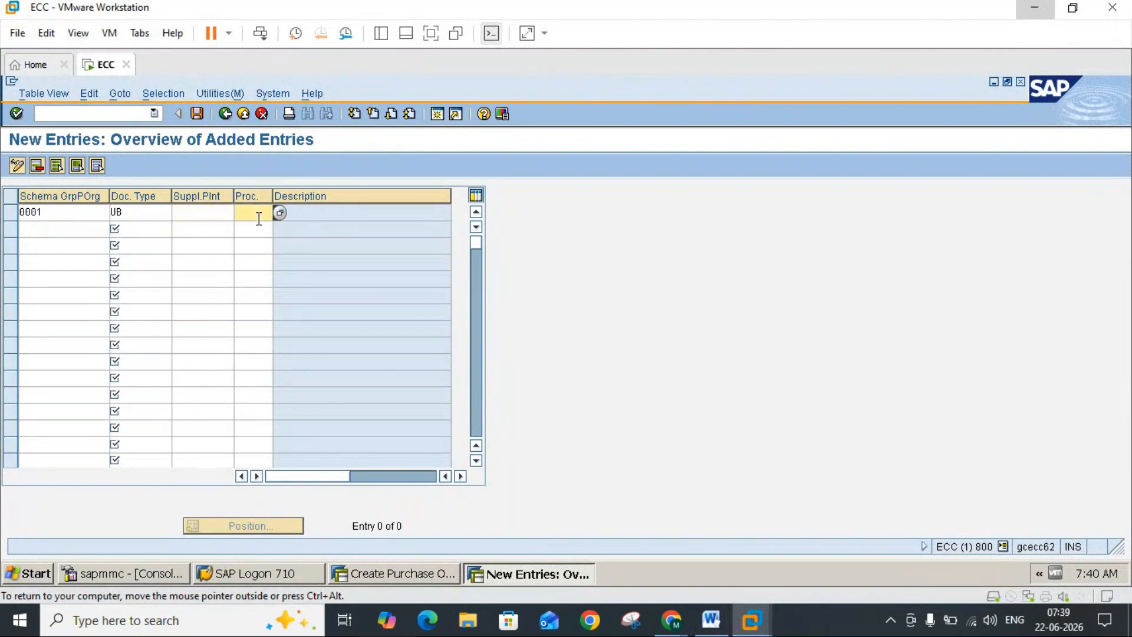
click(712, 621)
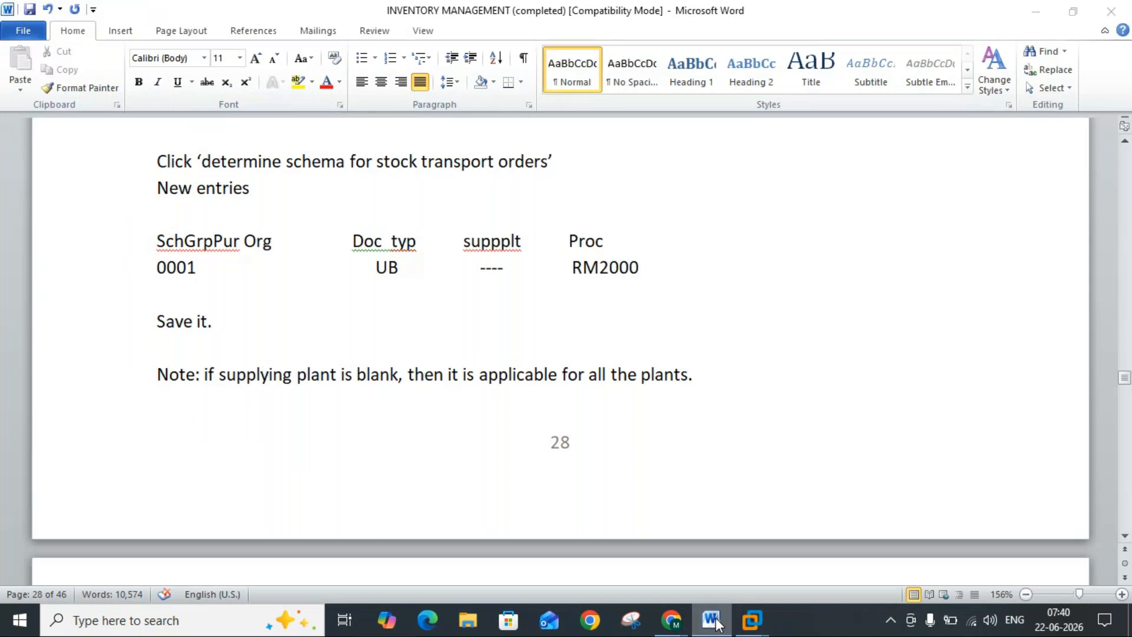
click(716, 620)
click(280, 213)
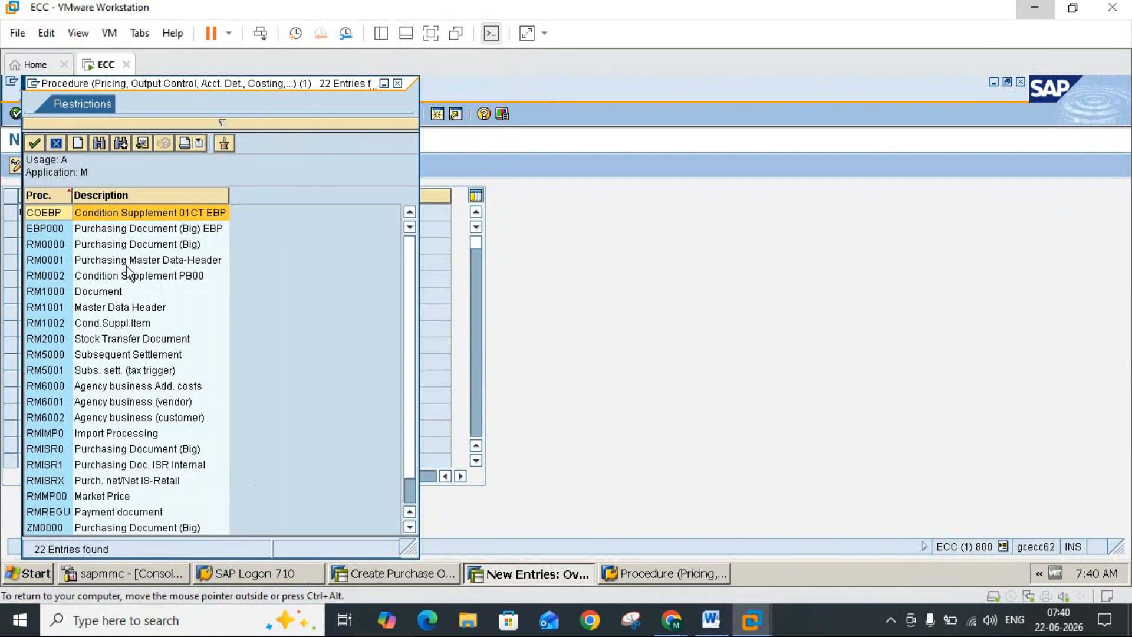
double_click(51, 338)
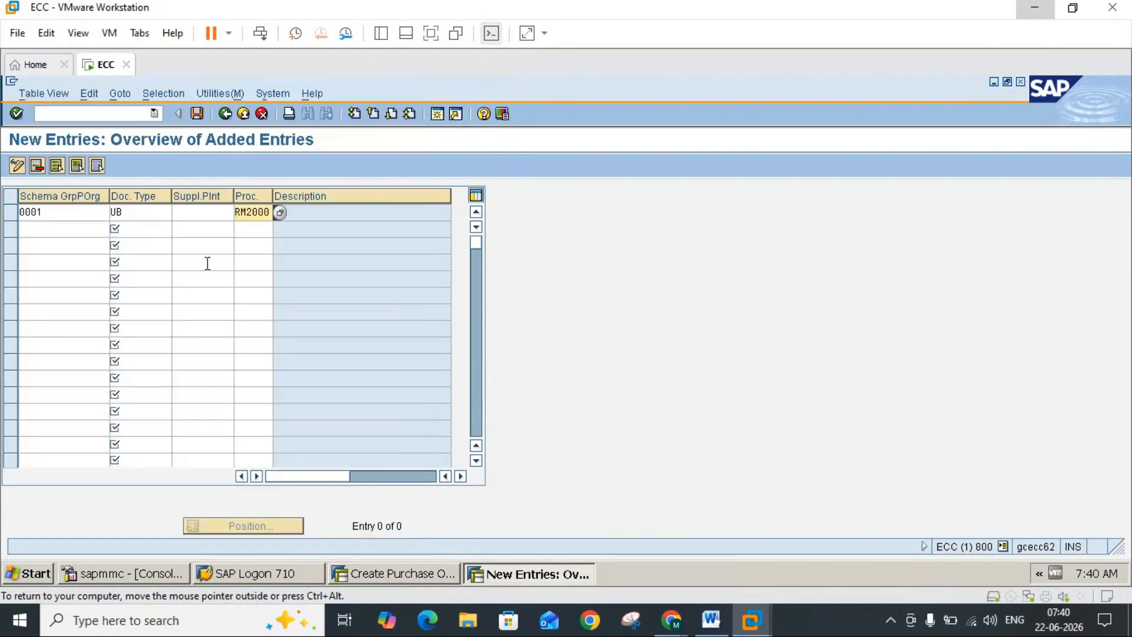
key(Return)
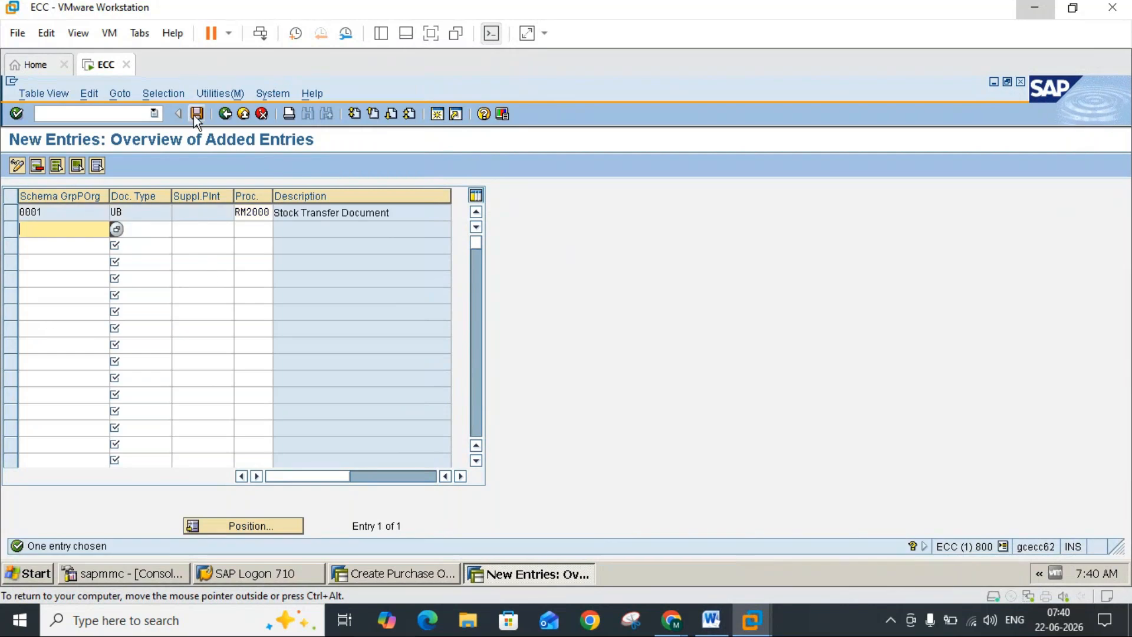
click(197, 114)
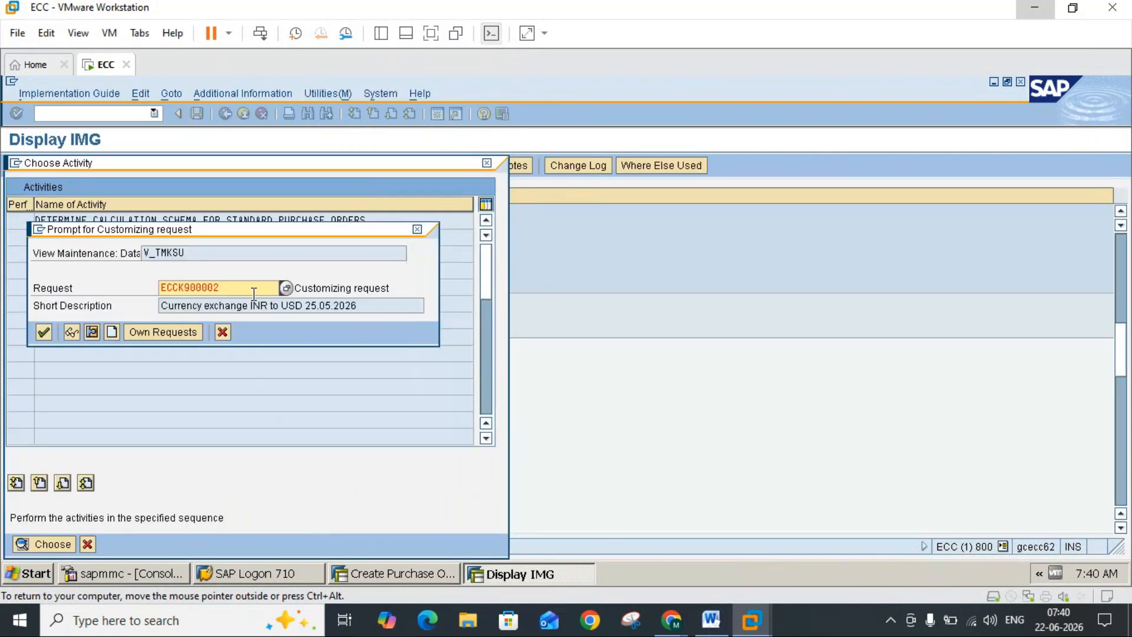
click(51, 331)
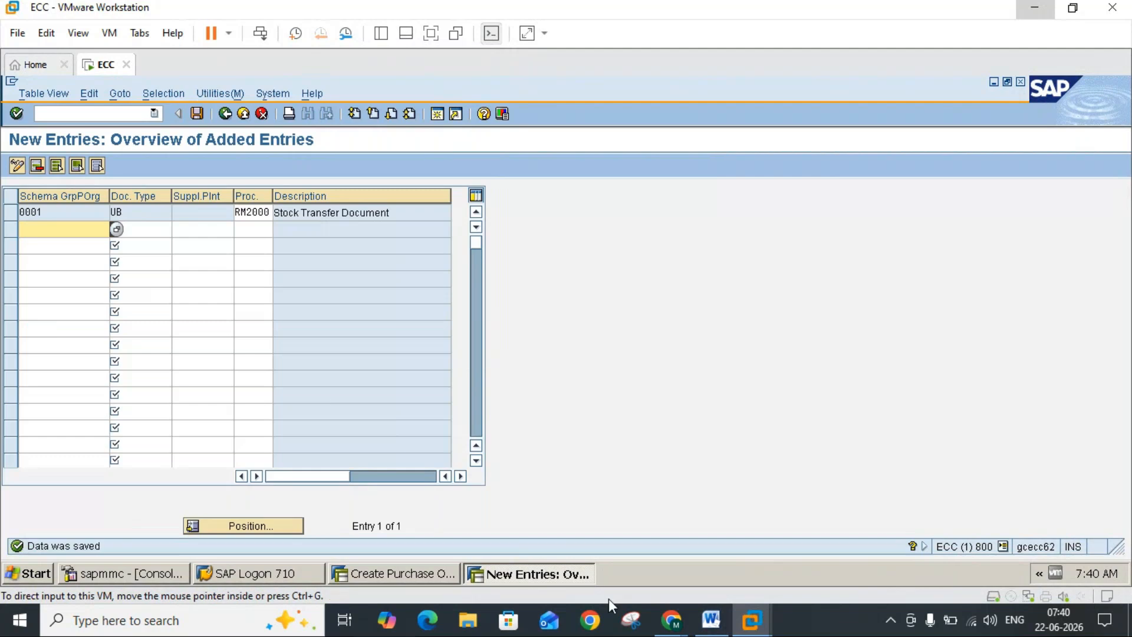
Step: Read the testing scenario in the Word notes and insert a space after "Testing scenario:"
click(717, 628)
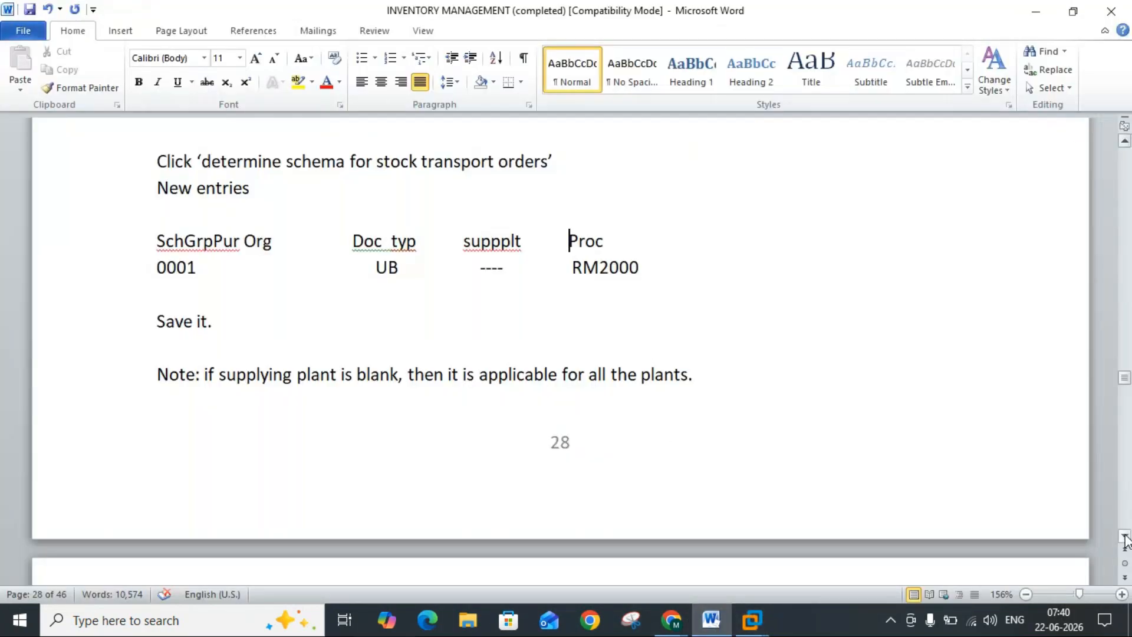
drag(1125, 538, 1124, 537)
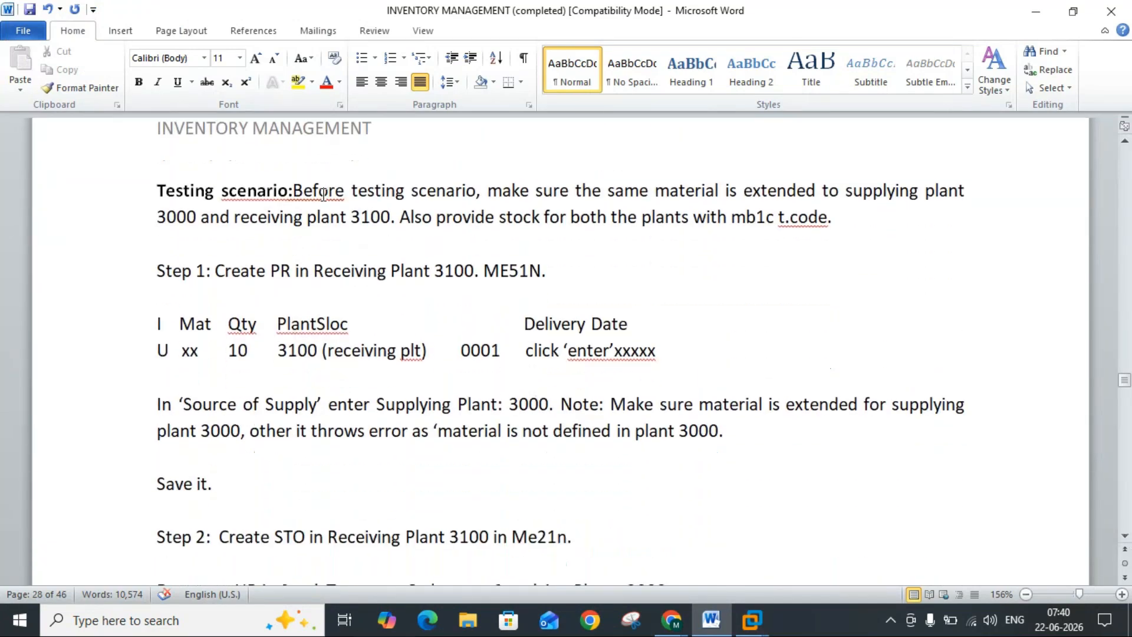
click(294, 190)
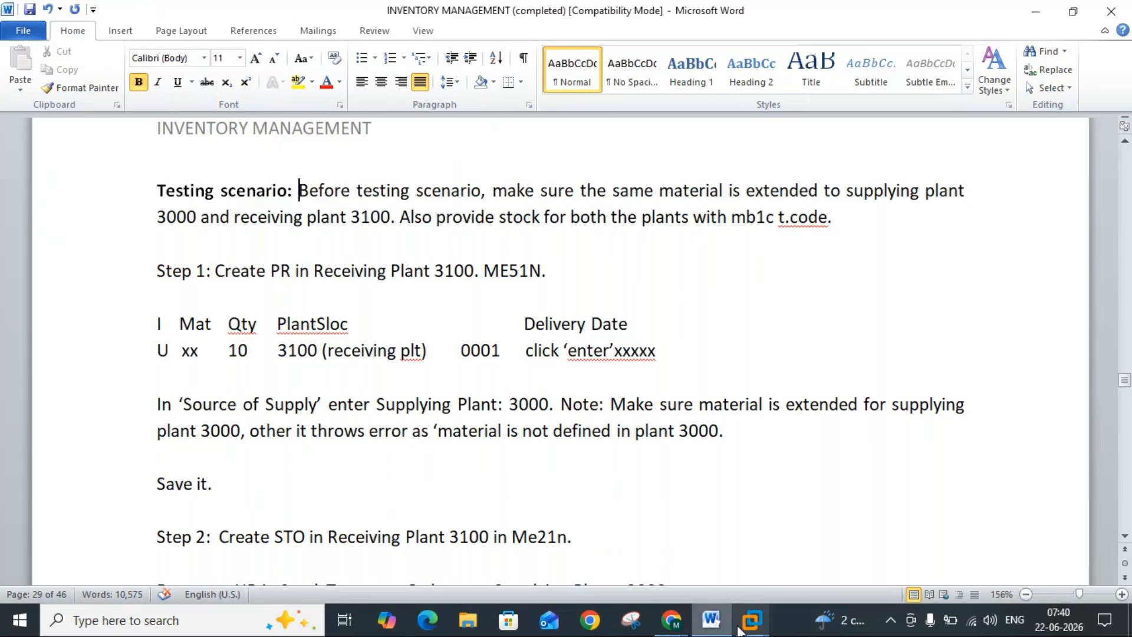
Step: Switch to the SAP session with the UB stock transport order for material 1457 and exit it without saving
mouse_move(751, 617)
click(796, 536)
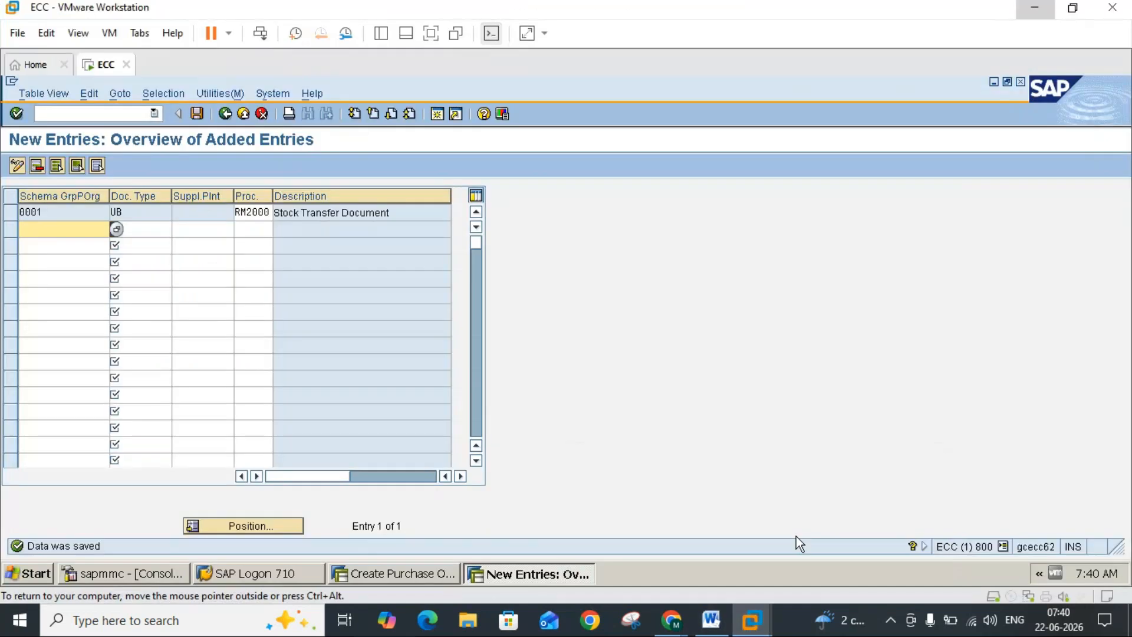
click(426, 575)
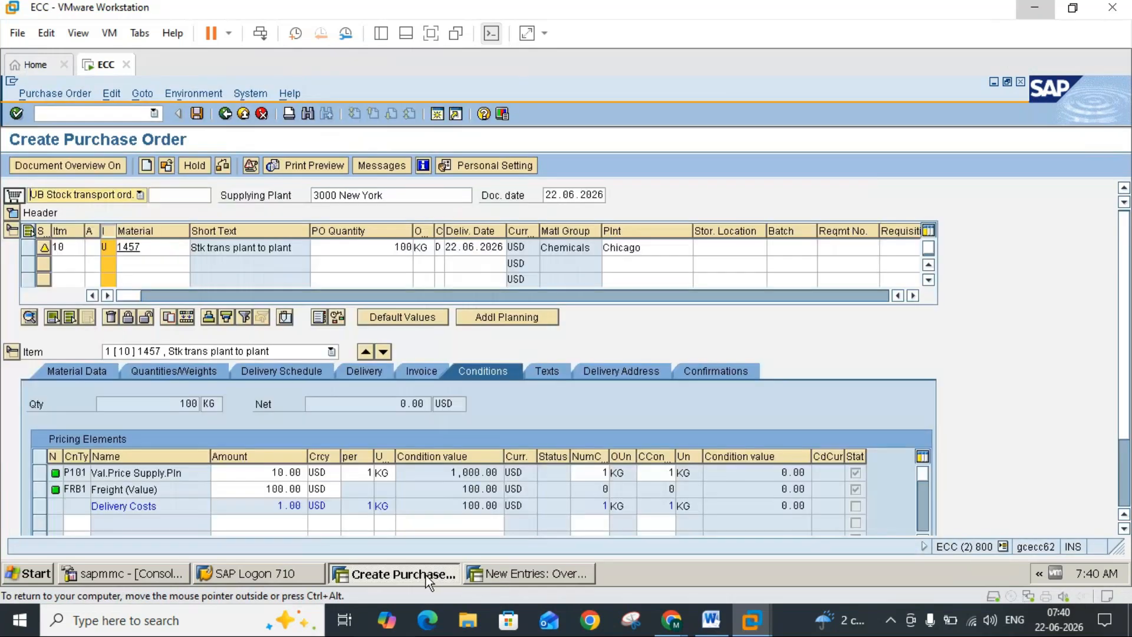
click(152, 252)
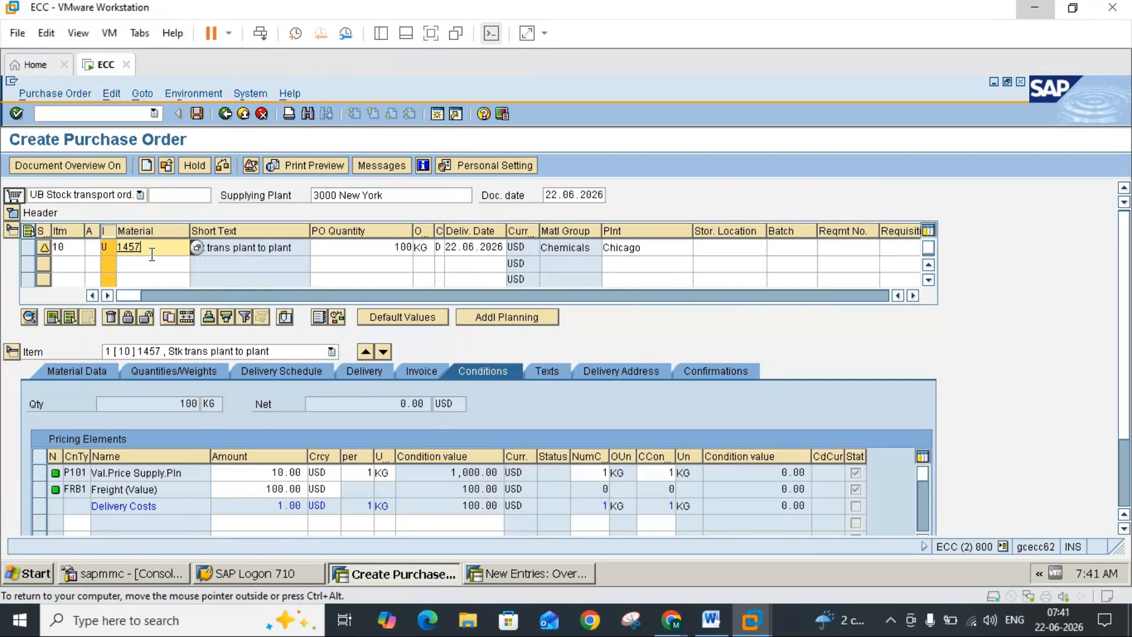
click(244, 113)
click(292, 363)
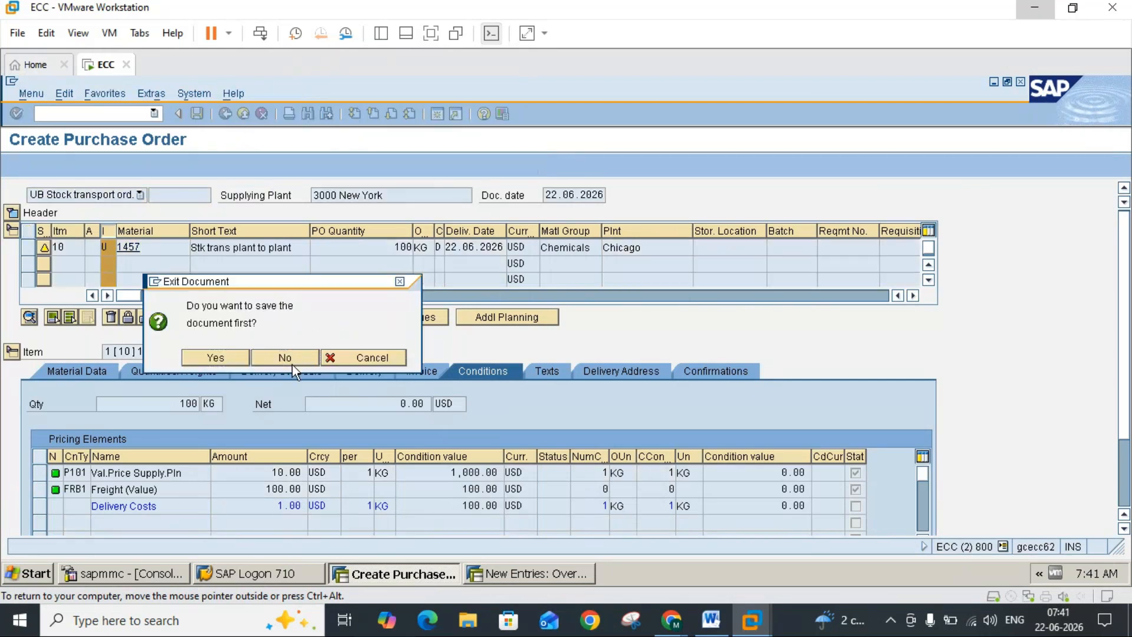
Step: Run stock overview MMBE for material 1457 in plant 3000, storage location 0001, and examine the unrestricted-use stock
text(mmbe)
key(Return)
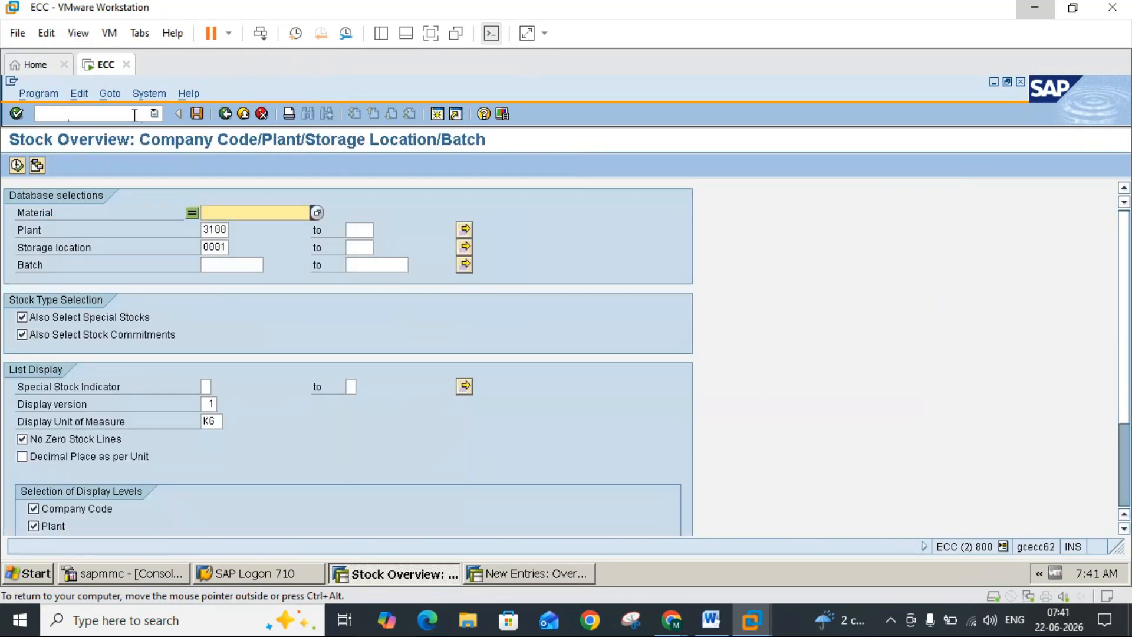
double_click(221, 211)
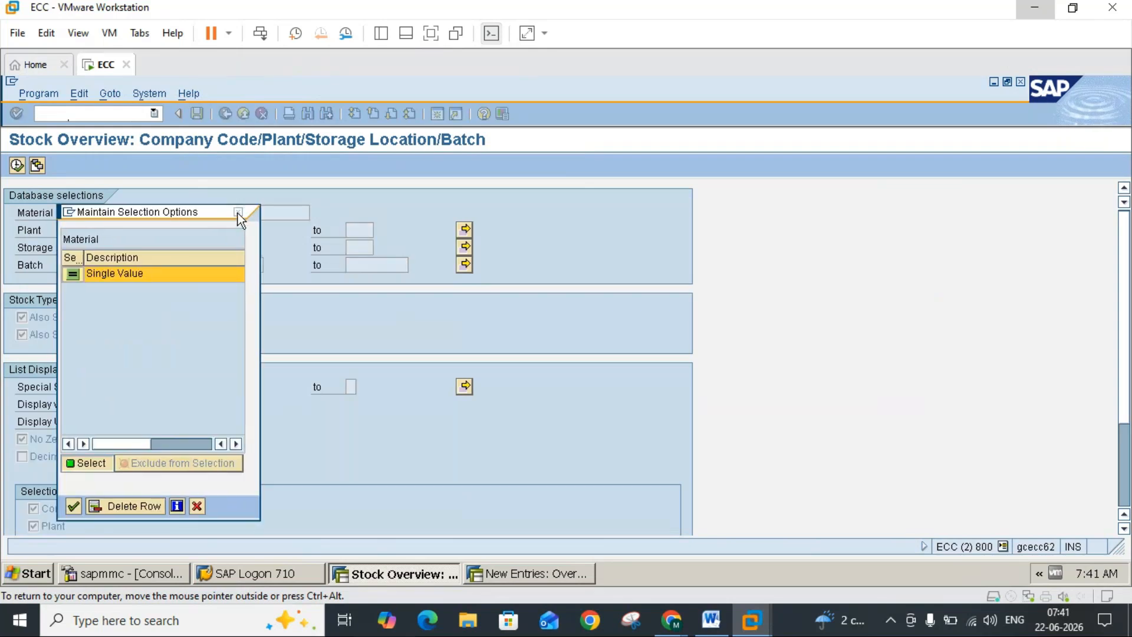
click(236, 212)
text(1457)
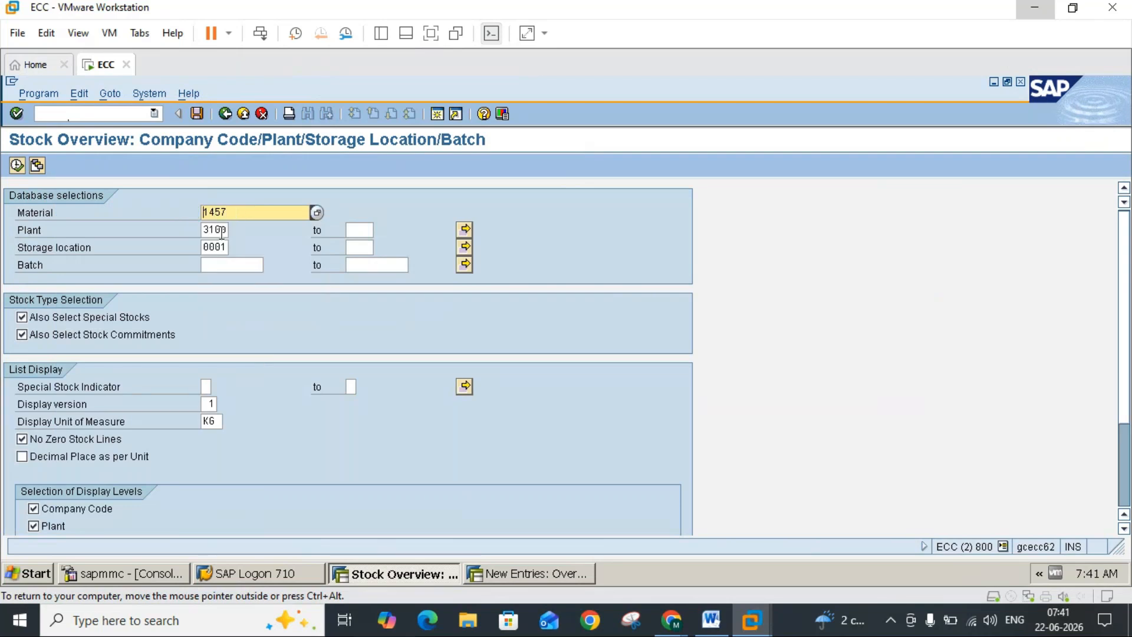
click(215, 230)
key(BackSpace)
text(0)
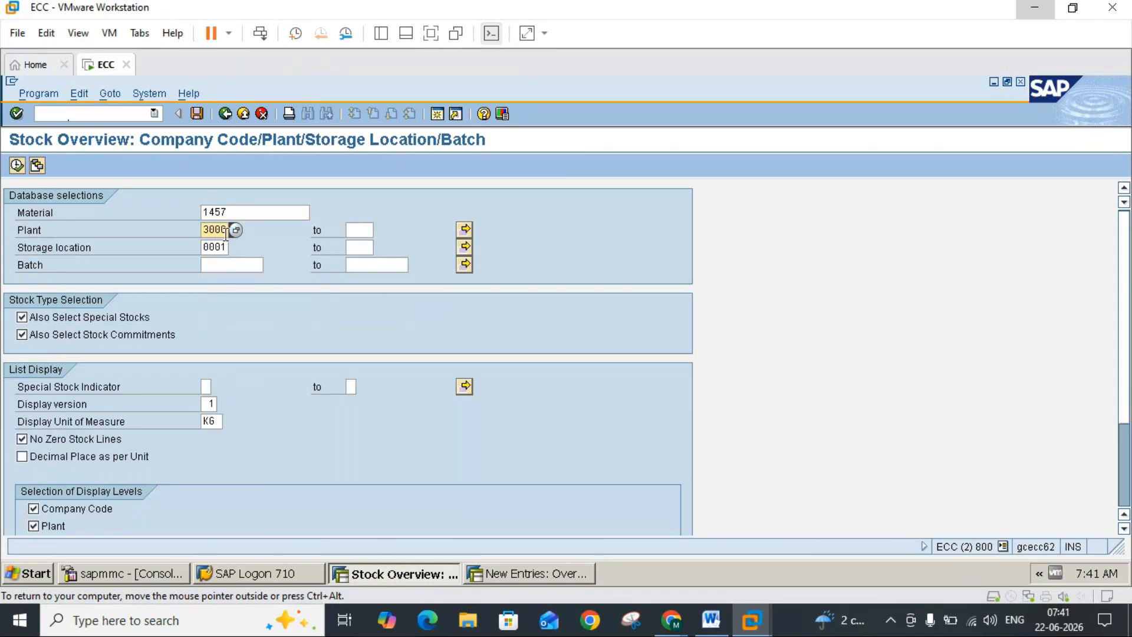
click(17, 166)
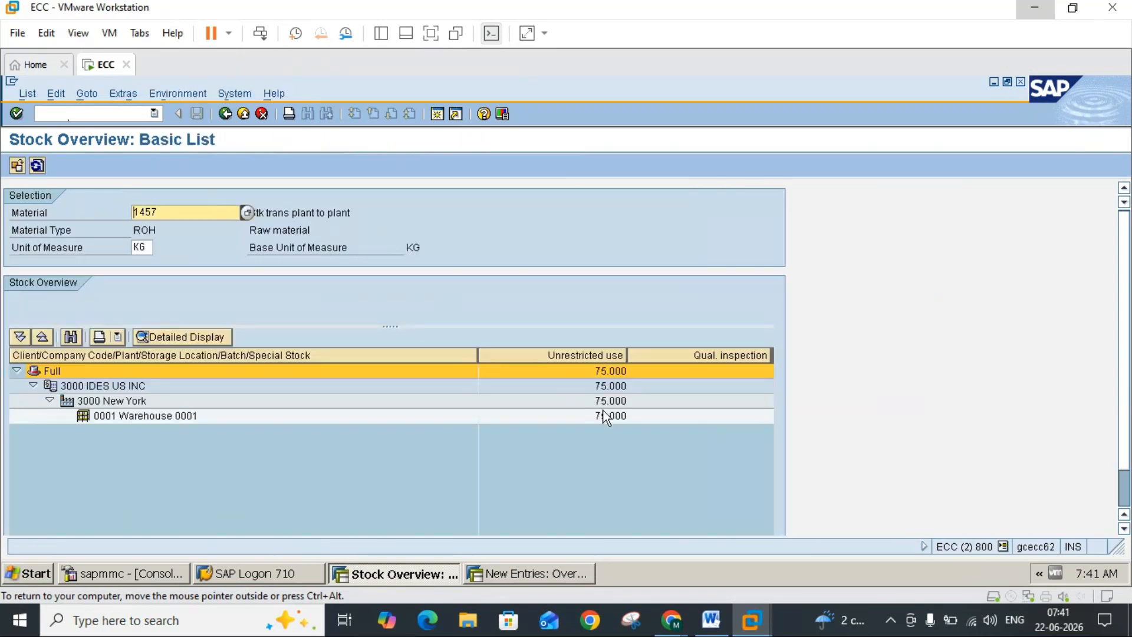
click(605, 417)
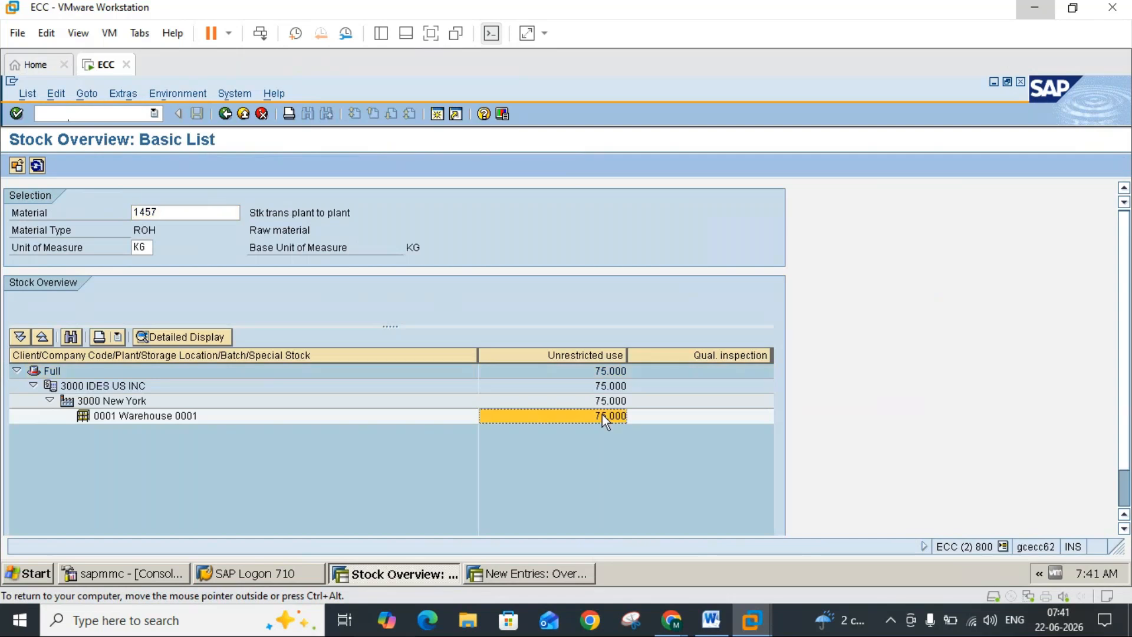
Step: Read the purchase requisition step for receiving plant 3100 in the Word notes and leave the SAP stock overview for SAP Easy Access
click(715, 628)
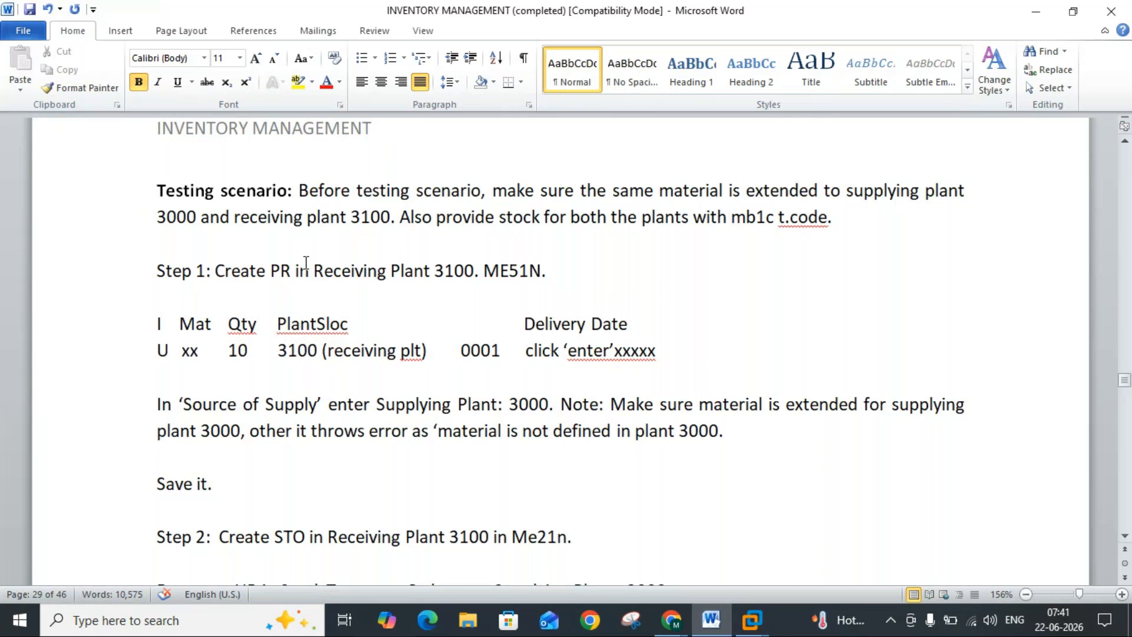
click(751, 619)
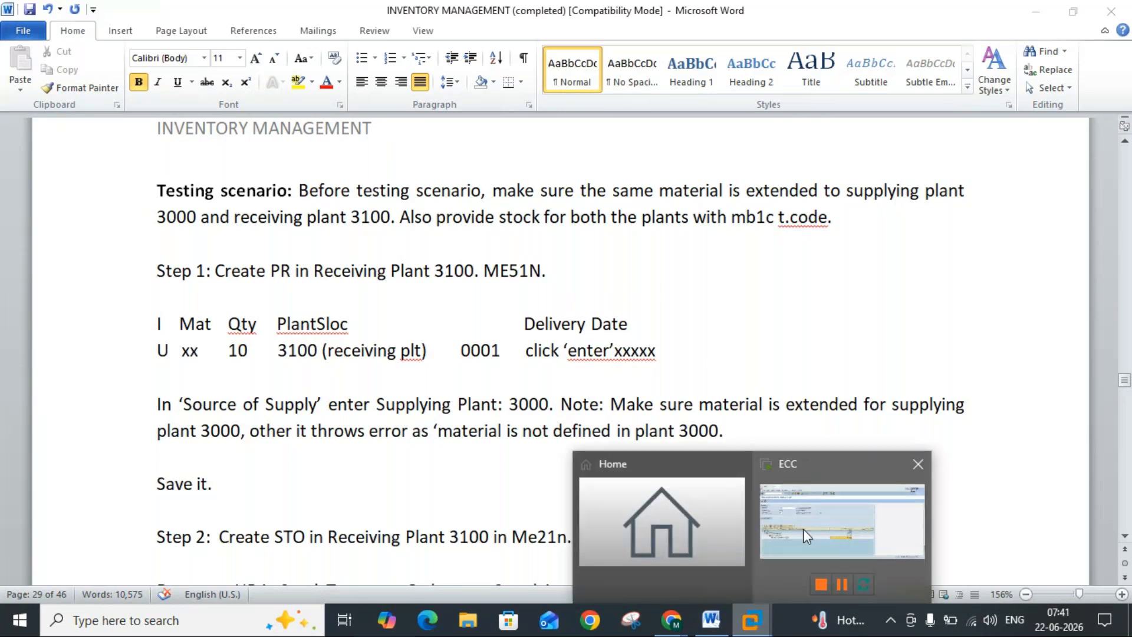
click(803, 528)
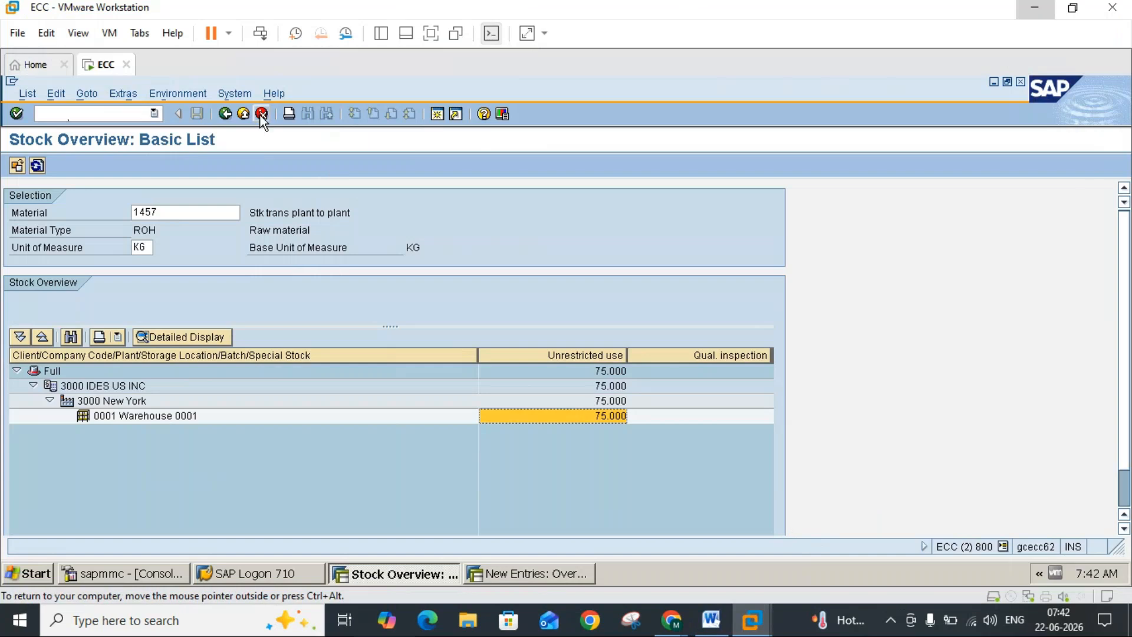
click(261, 113)
click(262, 113)
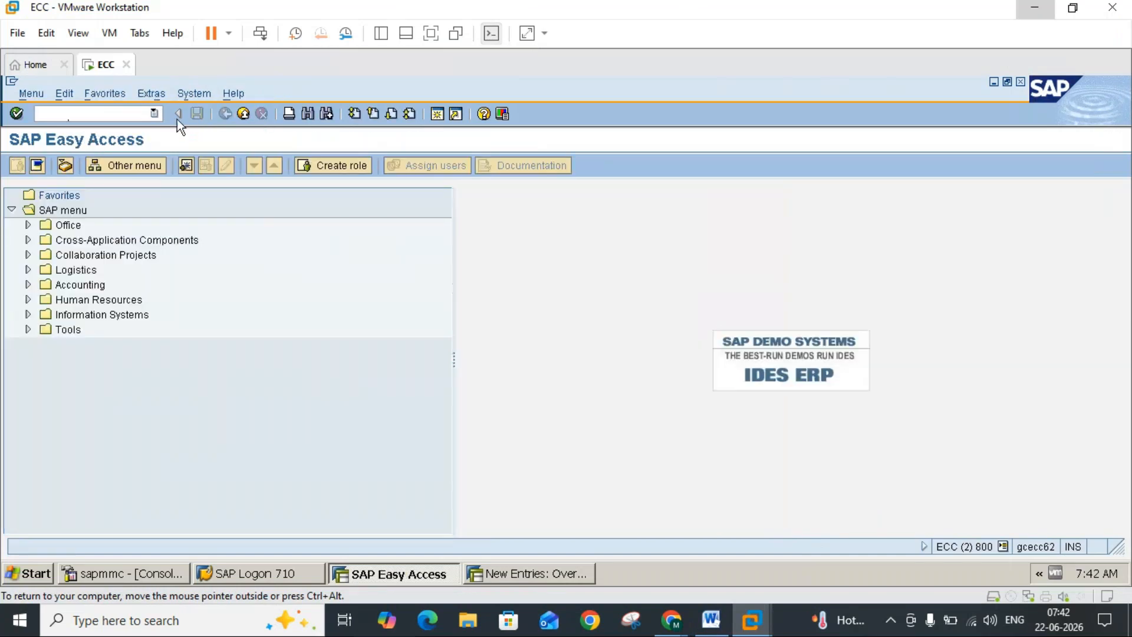
Step: Start transaction ME51N, consult the requisition step in the Word notes, and expand the requisition's header and item overview
text(me51n)
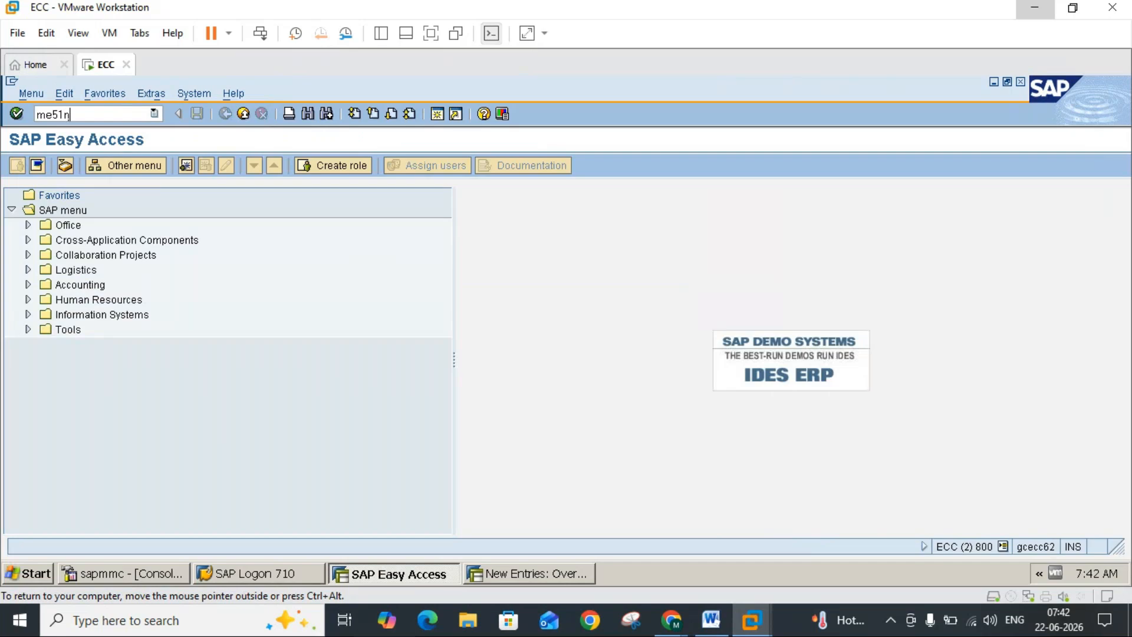
key(Return)
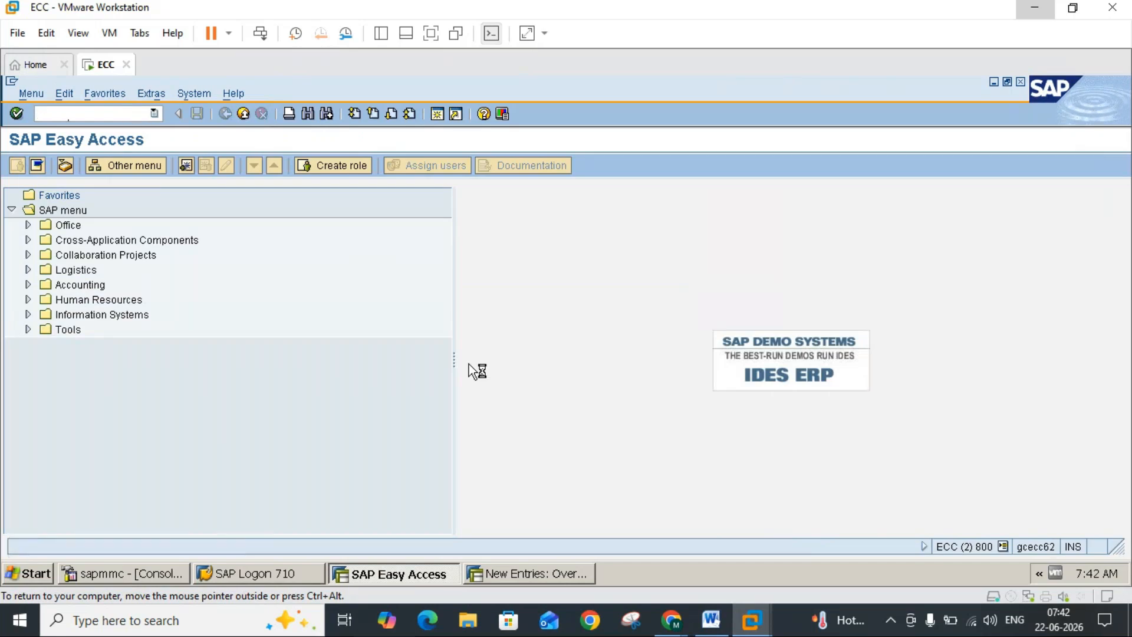
click(712, 620)
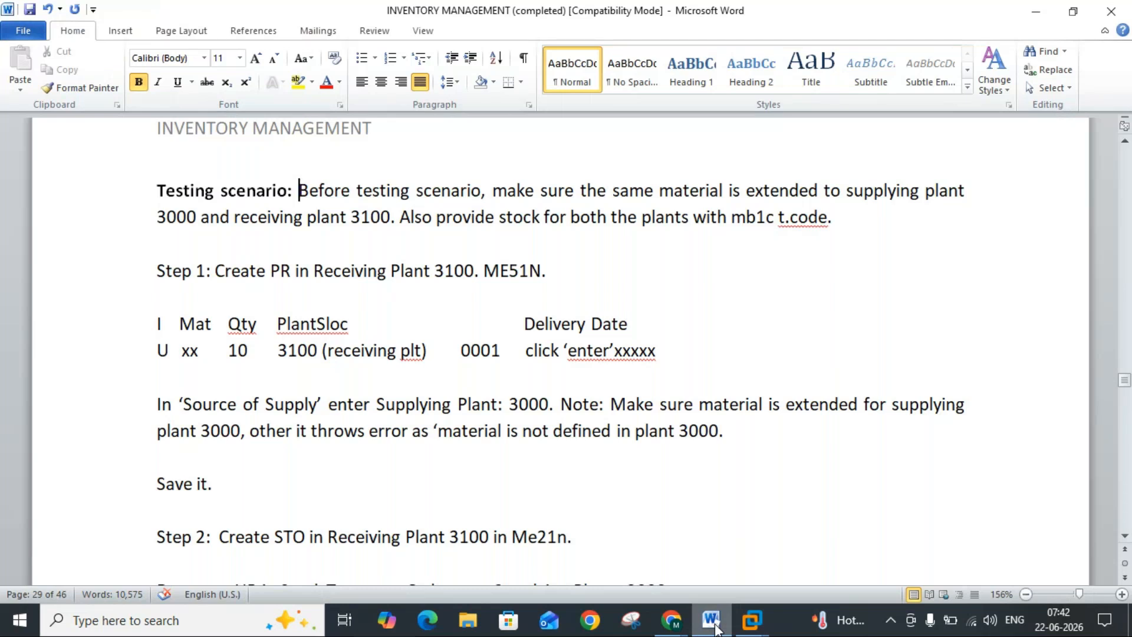
click(711, 620)
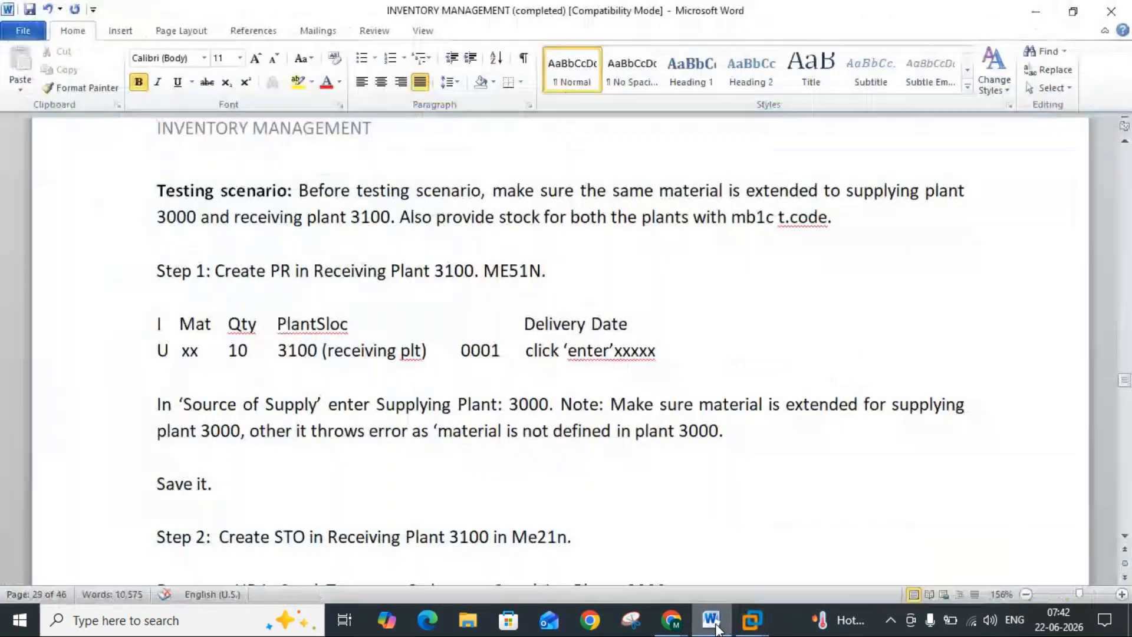
click(716, 628)
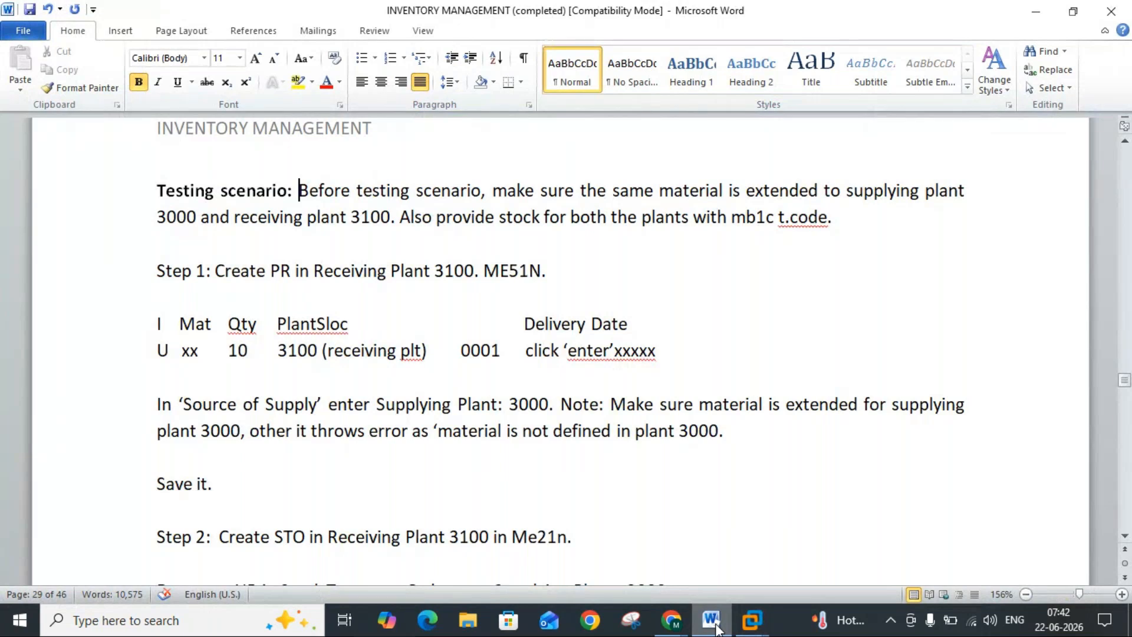
click(716, 625)
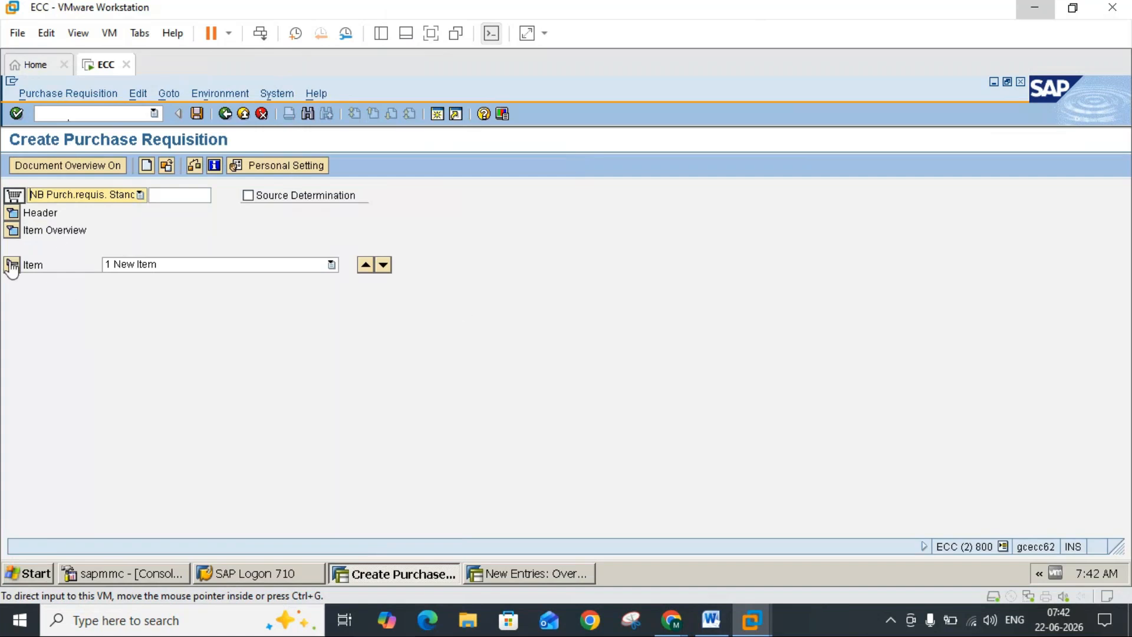
click(13, 214)
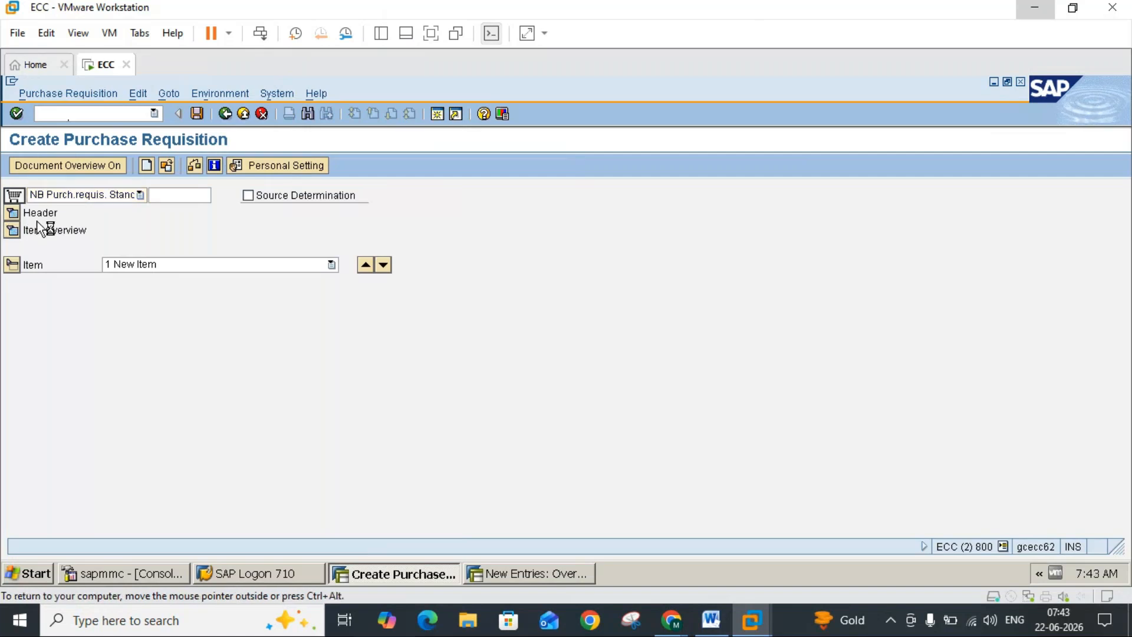
click(12, 352)
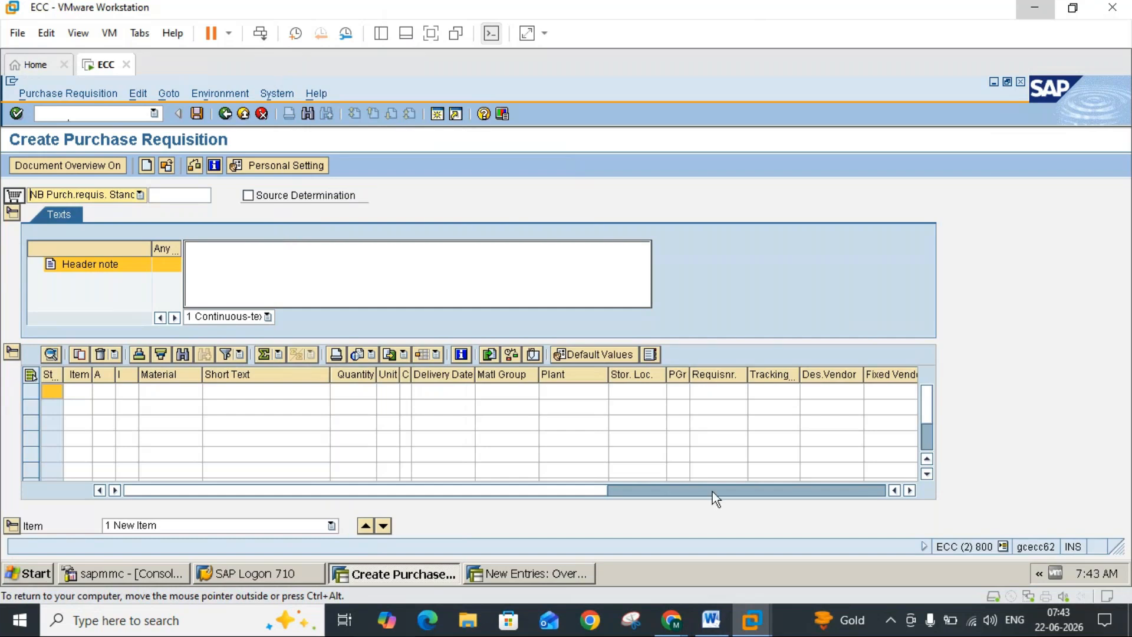
Step: Enter item category U (Stock transfer) and material 1457 in the first requisition line, following the Word notes
click(716, 624)
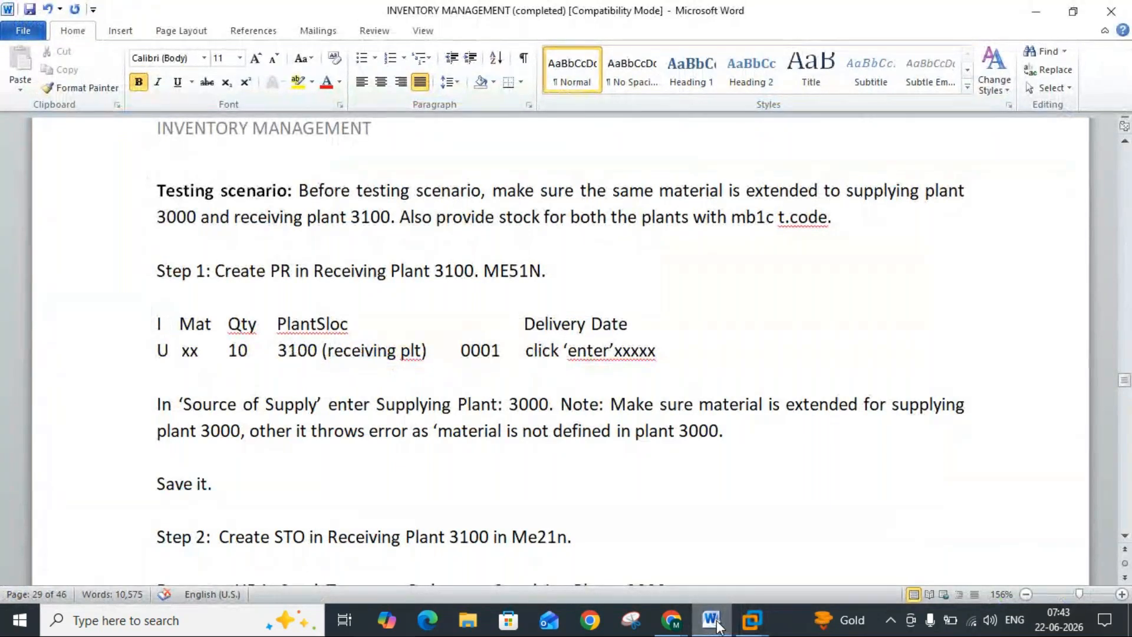
click(751, 621)
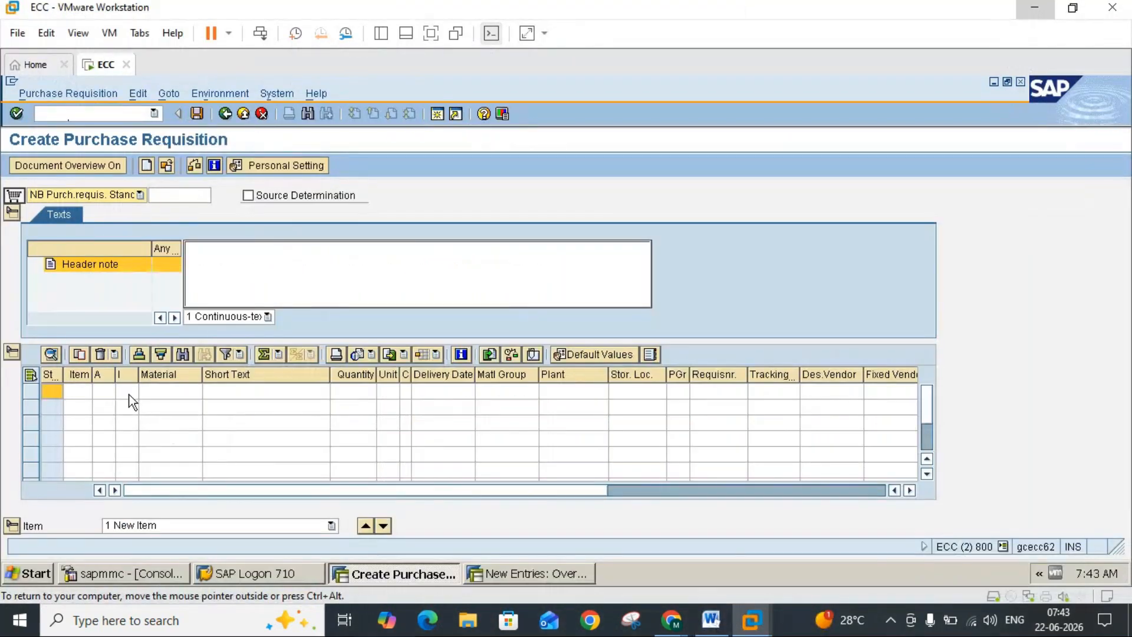
click(132, 392)
click(133, 391)
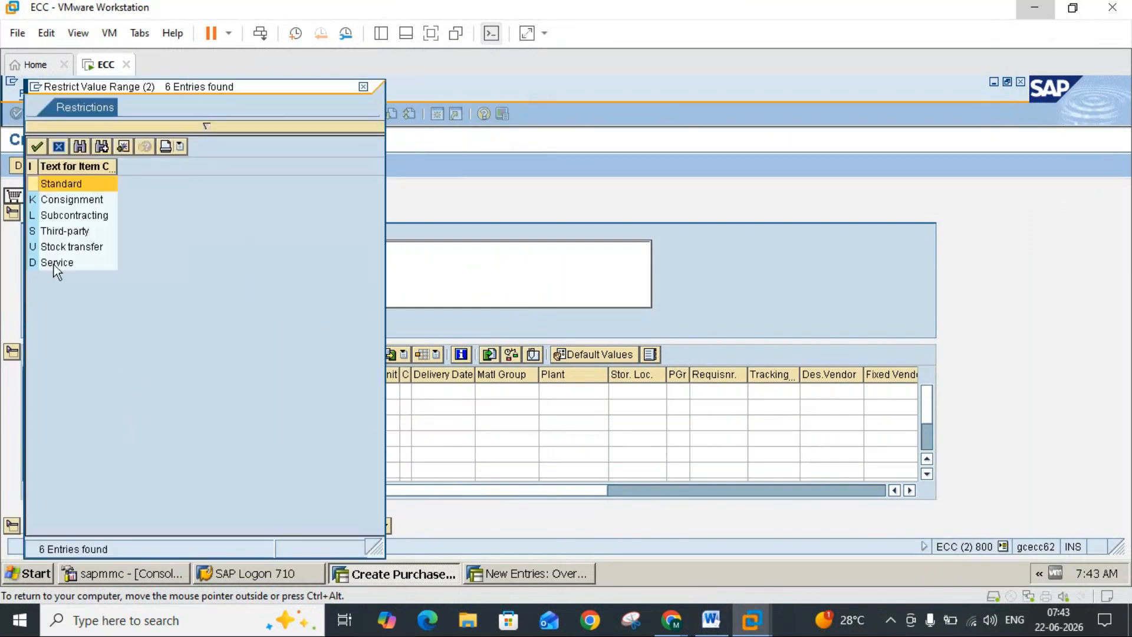
double_click(57, 247)
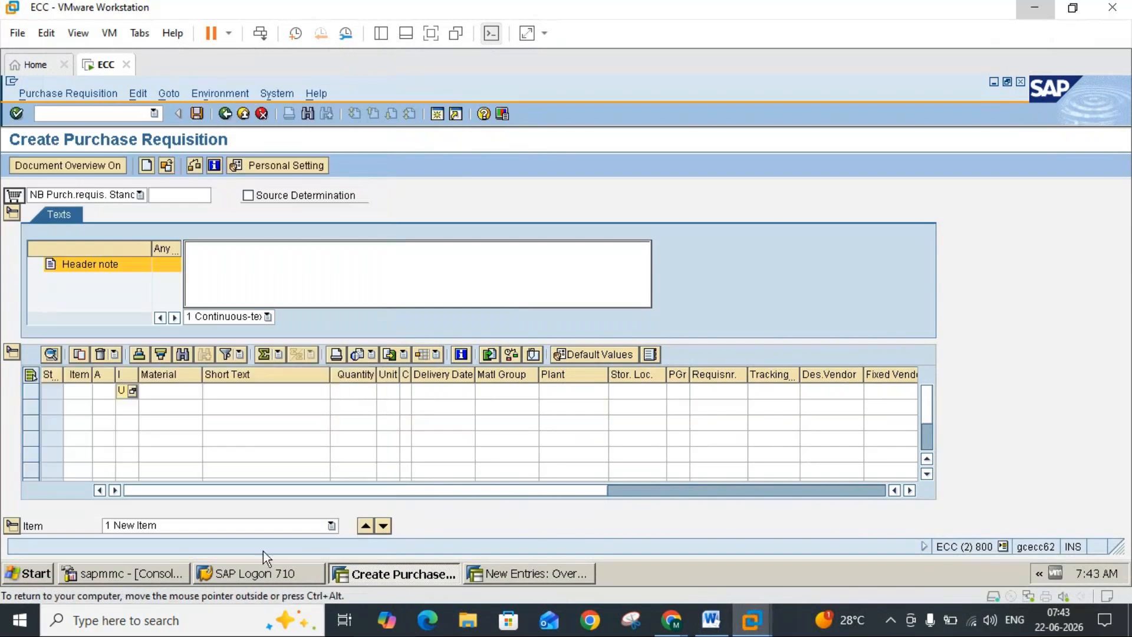
click(172, 390)
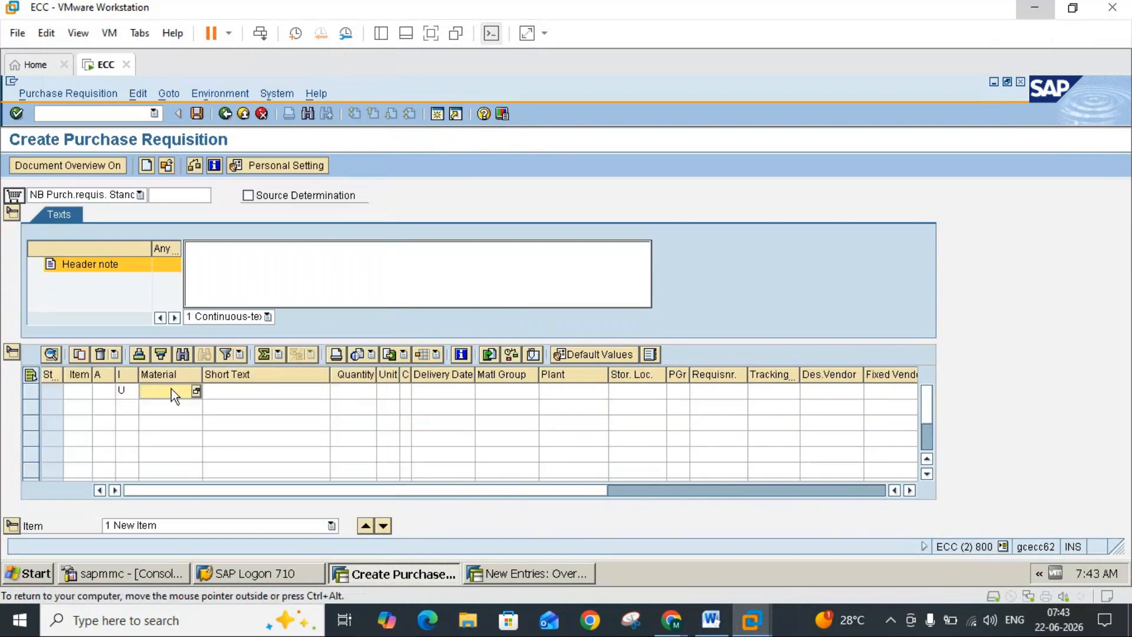
text(1457)
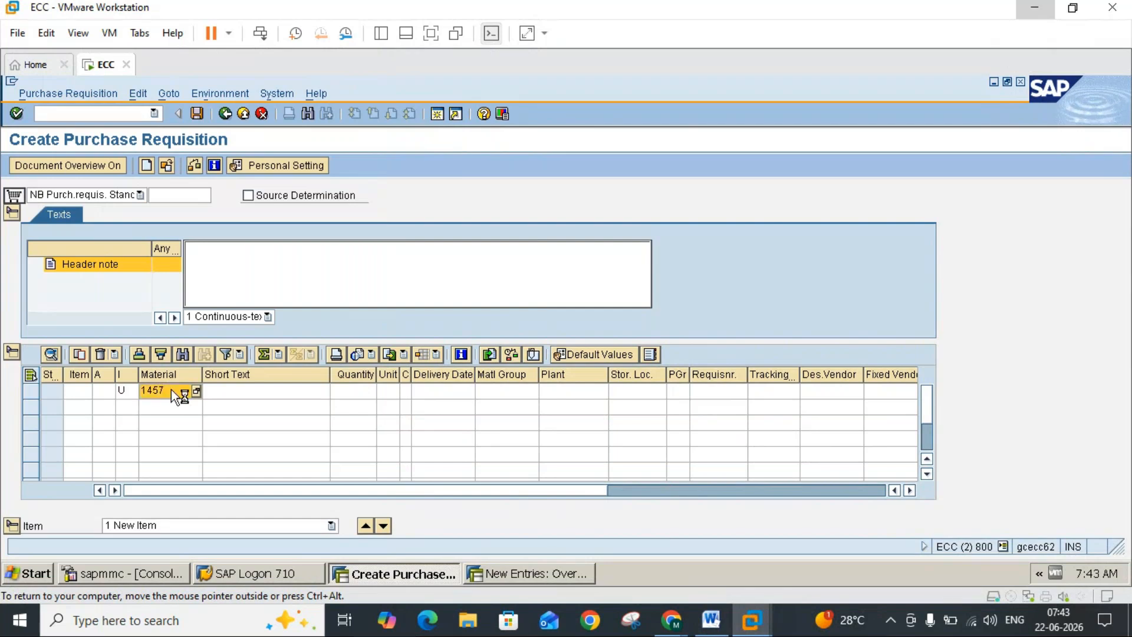
key(Return)
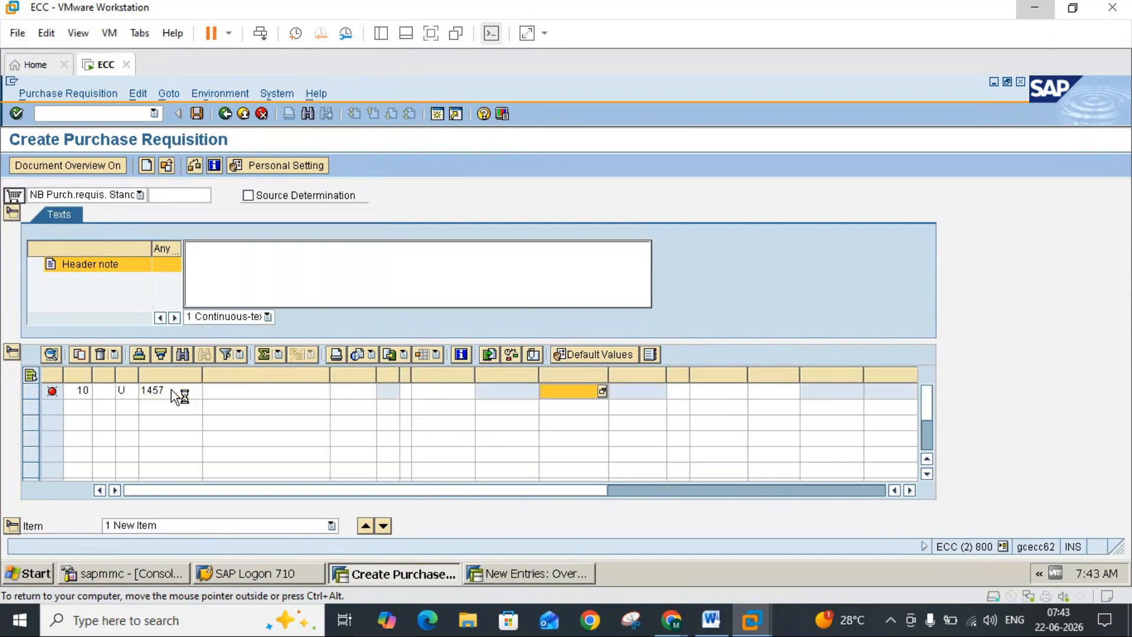
Step: Set the item's quantity to 10 and its plant to the receiving plant 3100, as listed in the Word notes
click(360, 396)
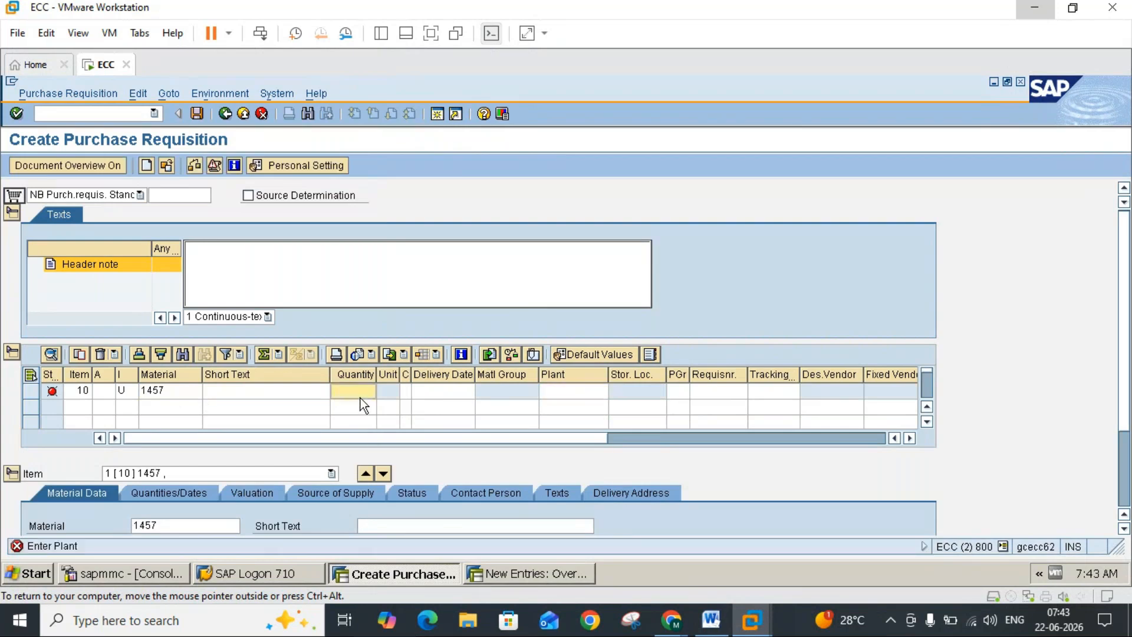
click(711, 619)
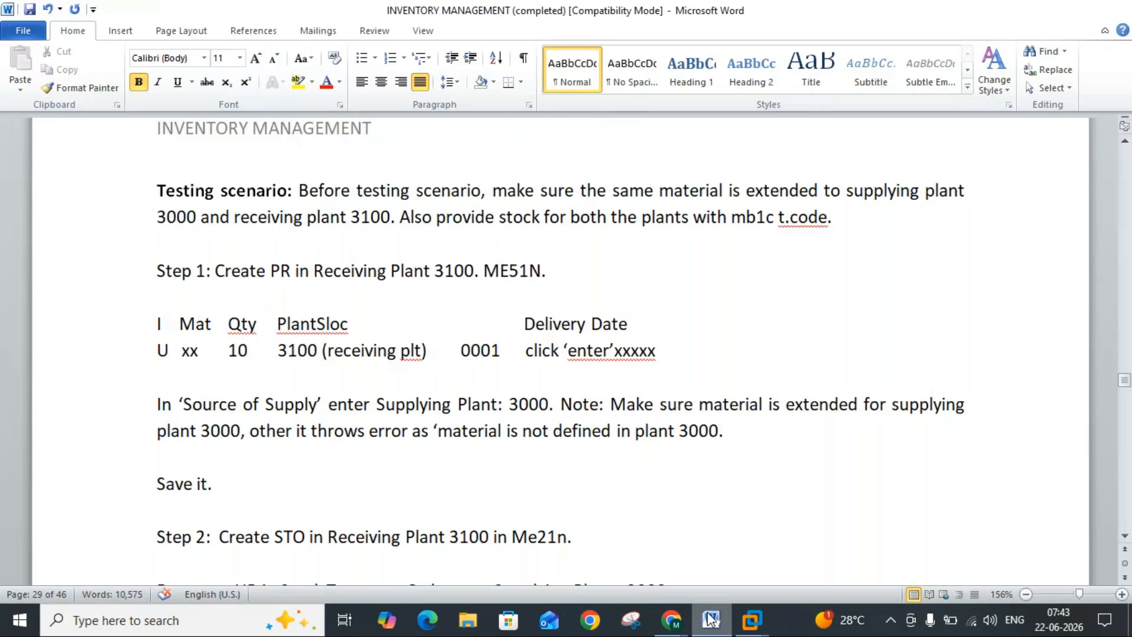
click(1036, 11)
click(358, 395)
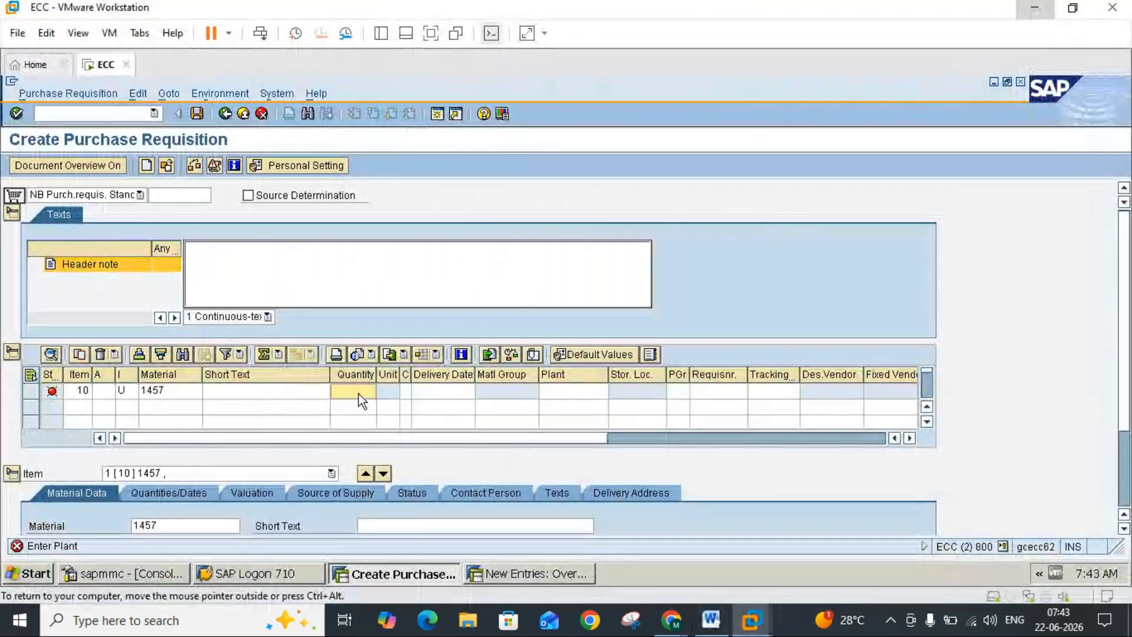
text(10)
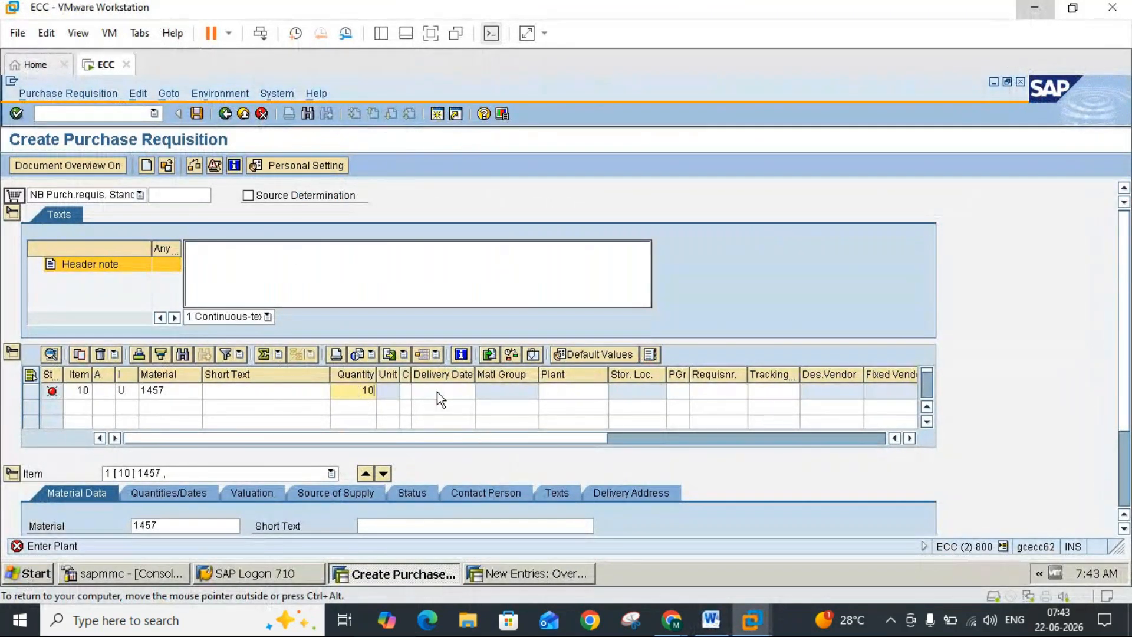
click(569, 393)
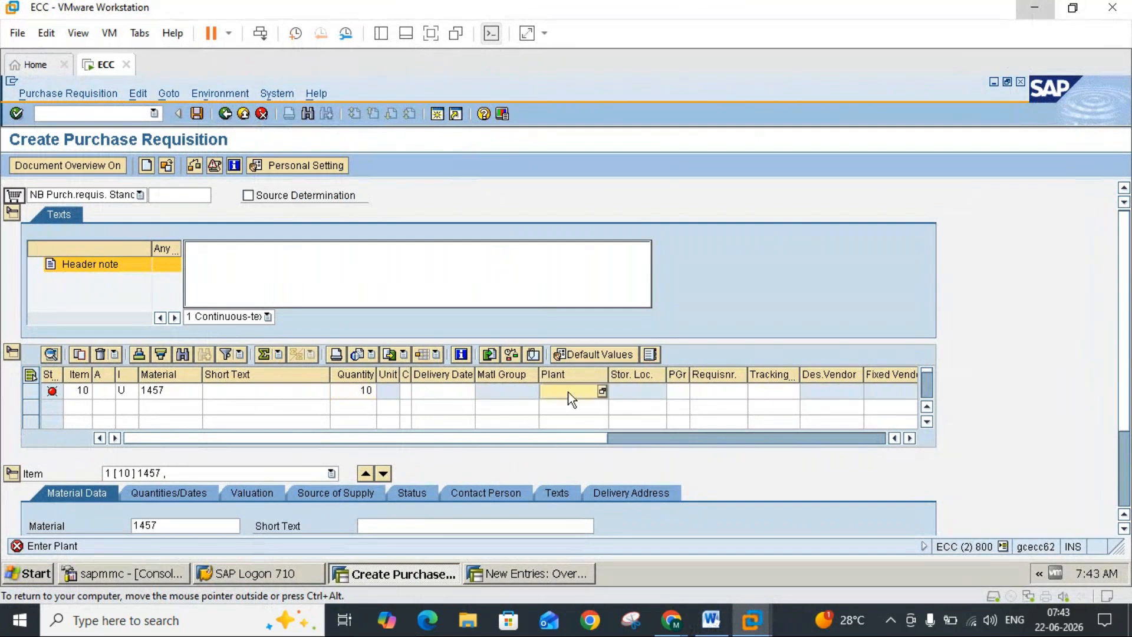
click(711, 621)
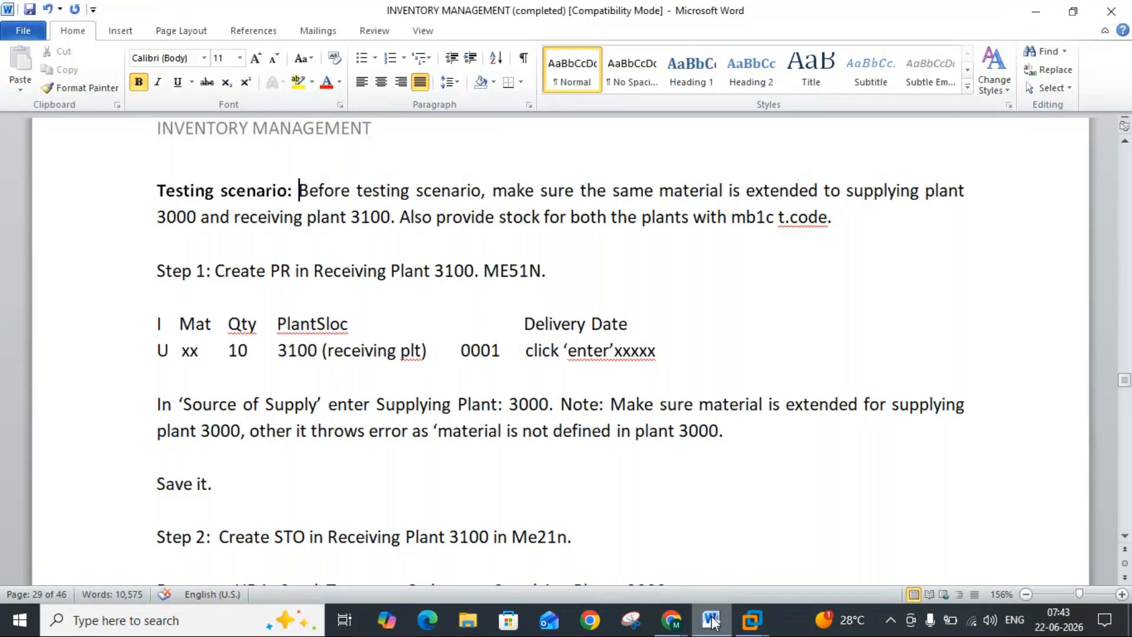
click(712, 620)
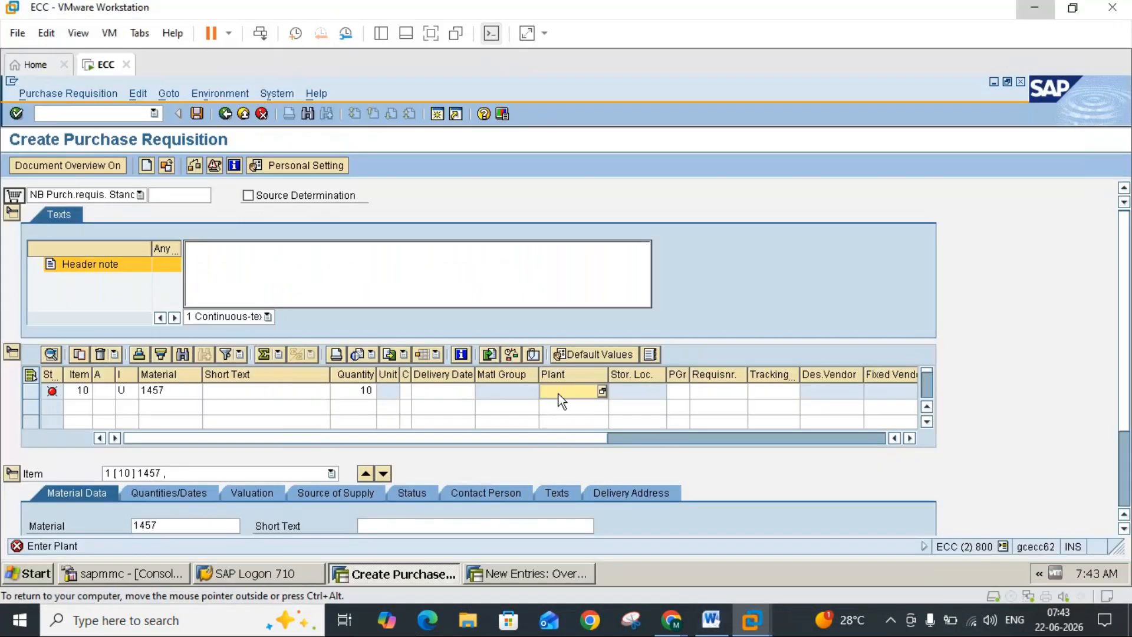
text(3100)
key(Return)
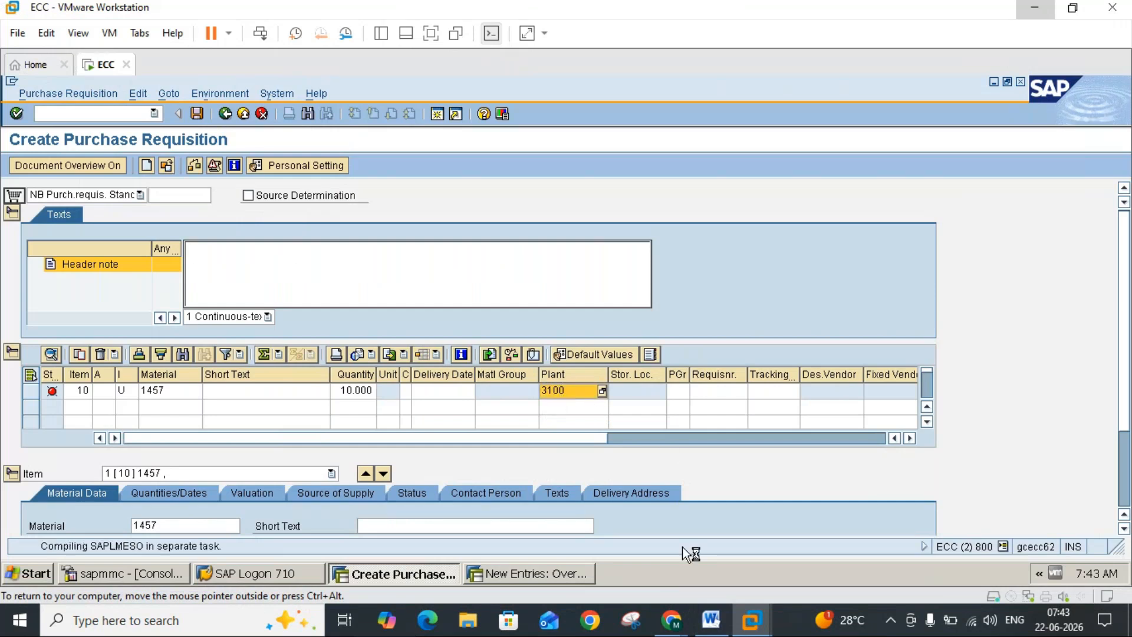
Step: Check the storage location in the Word notes and enter 0001 for the requisition item
click(711, 621)
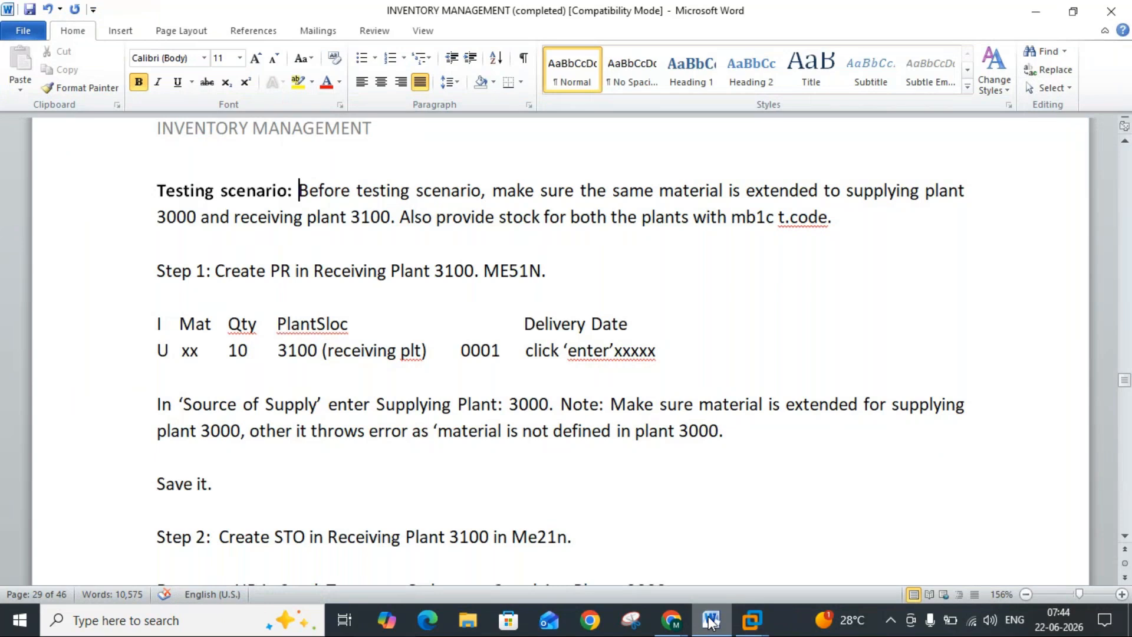
click(712, 621)
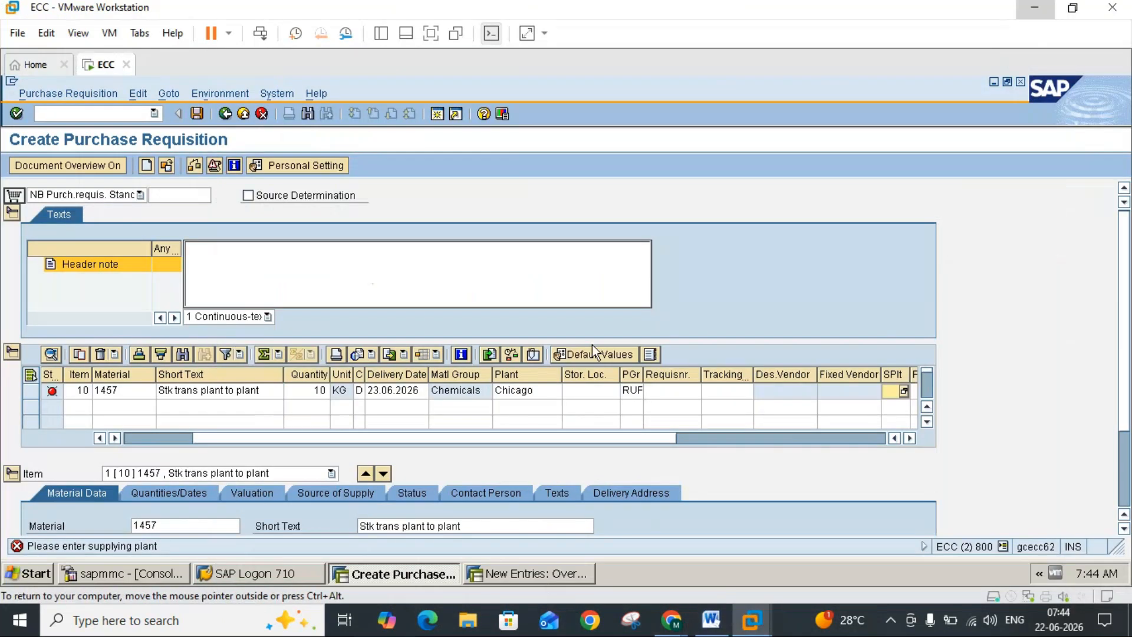
click(610, 391)
text(0001)
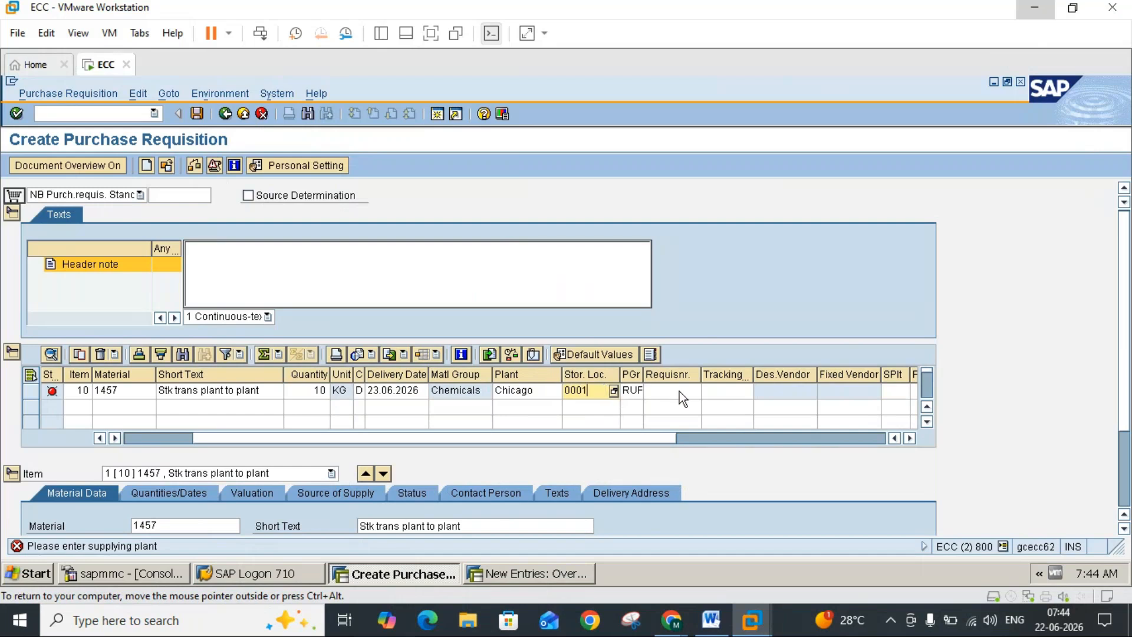
click(632, 395)
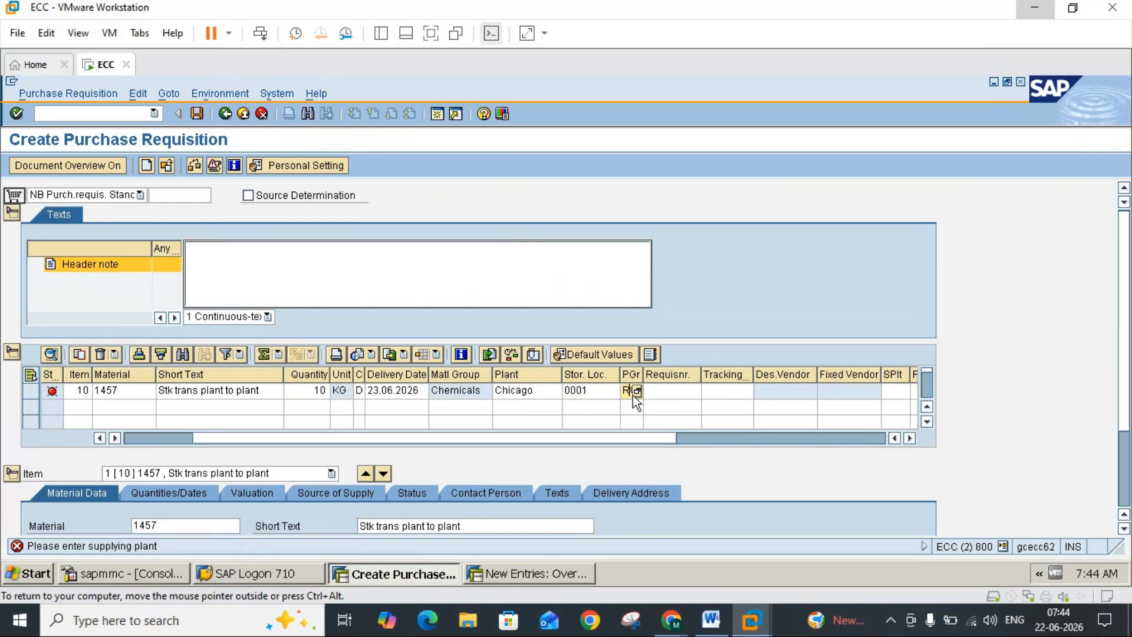
Step: Check the Word notes and enter supplying plant 3000 in the item's Source of Supply data
click(715, 621)
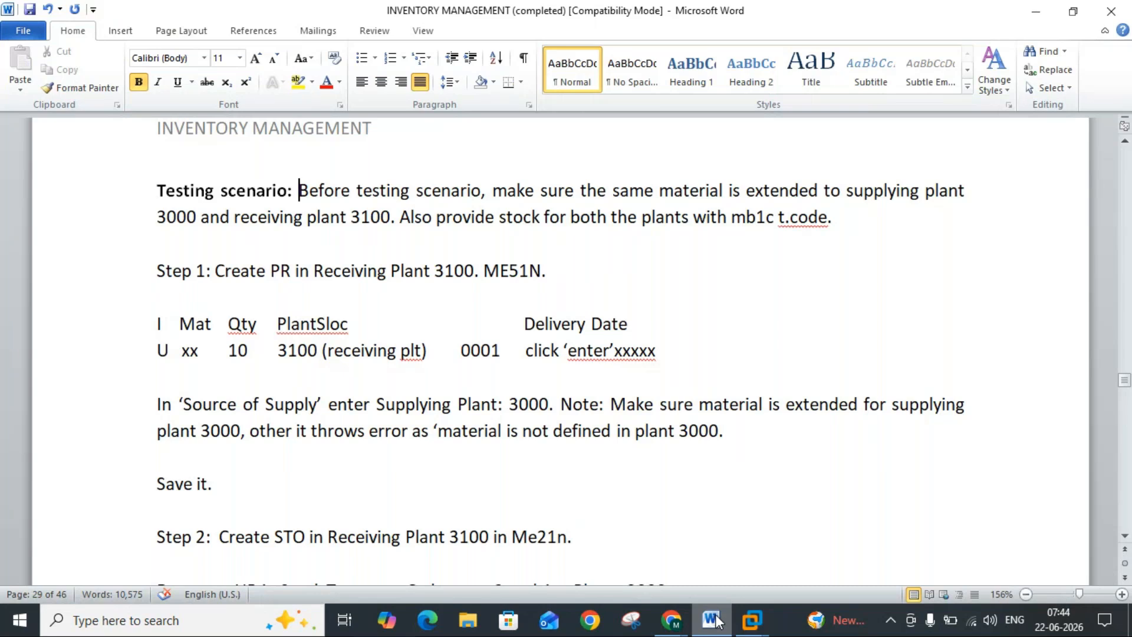
click(715, 621)
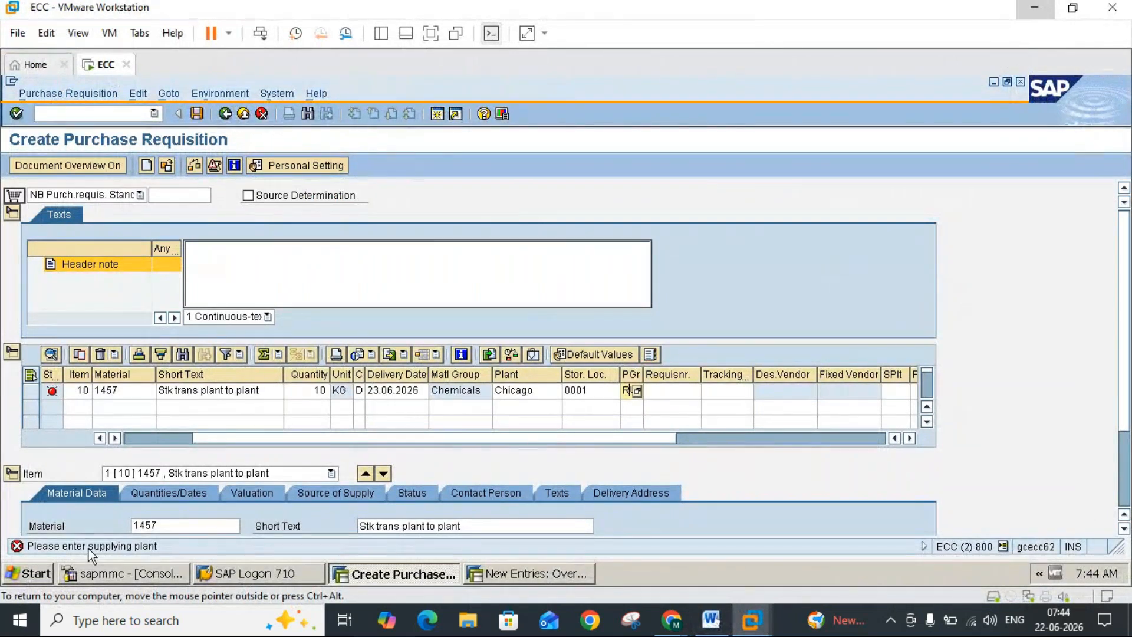
click(337, 494)
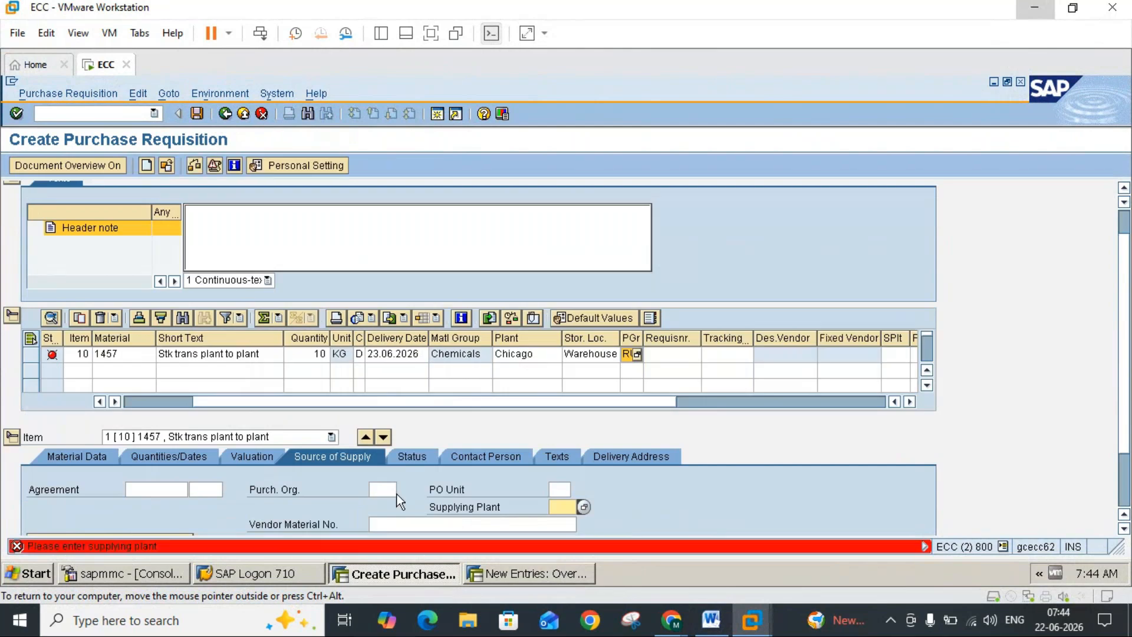
text(3000)
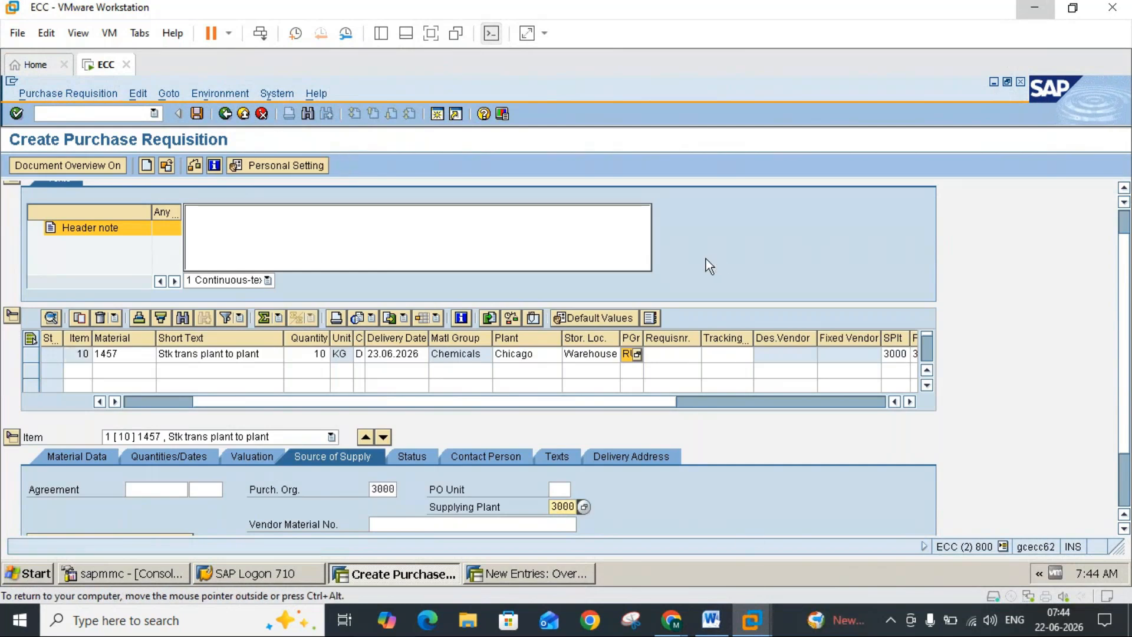
Step: Check the supplying plant note, save the purchase requisition in SAP, and return to the Word notes
click(712, 620)
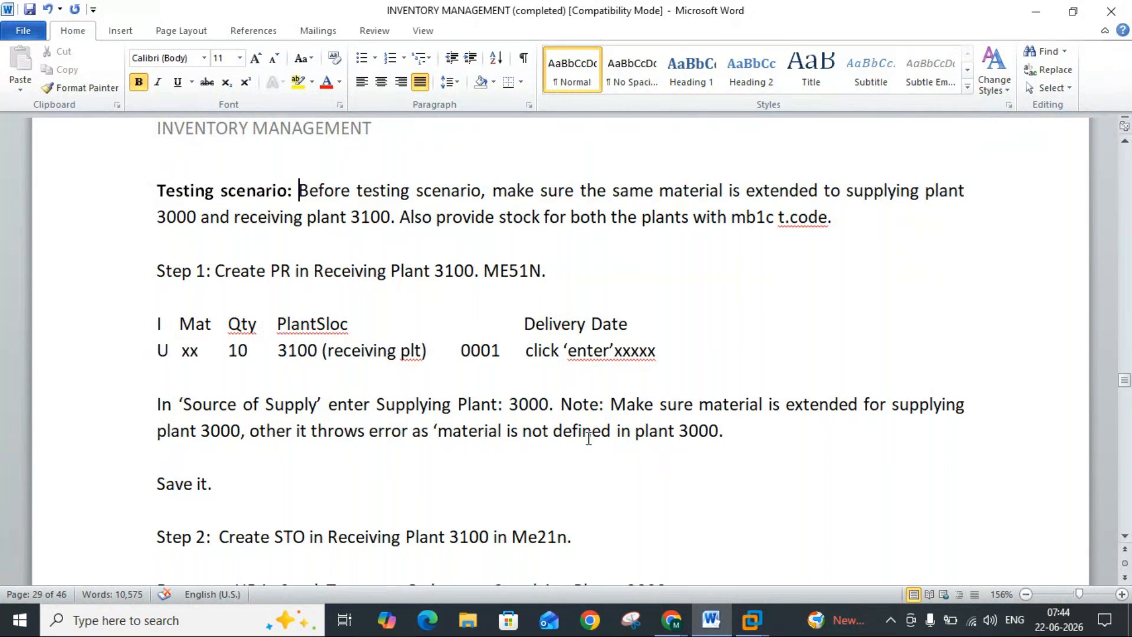
click(711, 619)
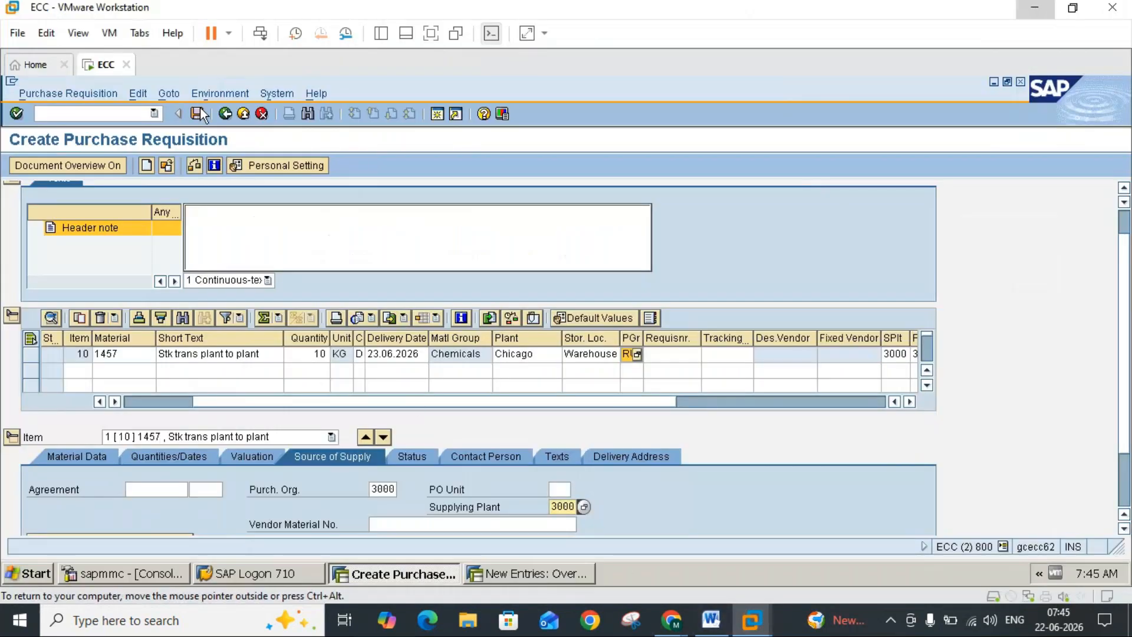
click(198, 113)
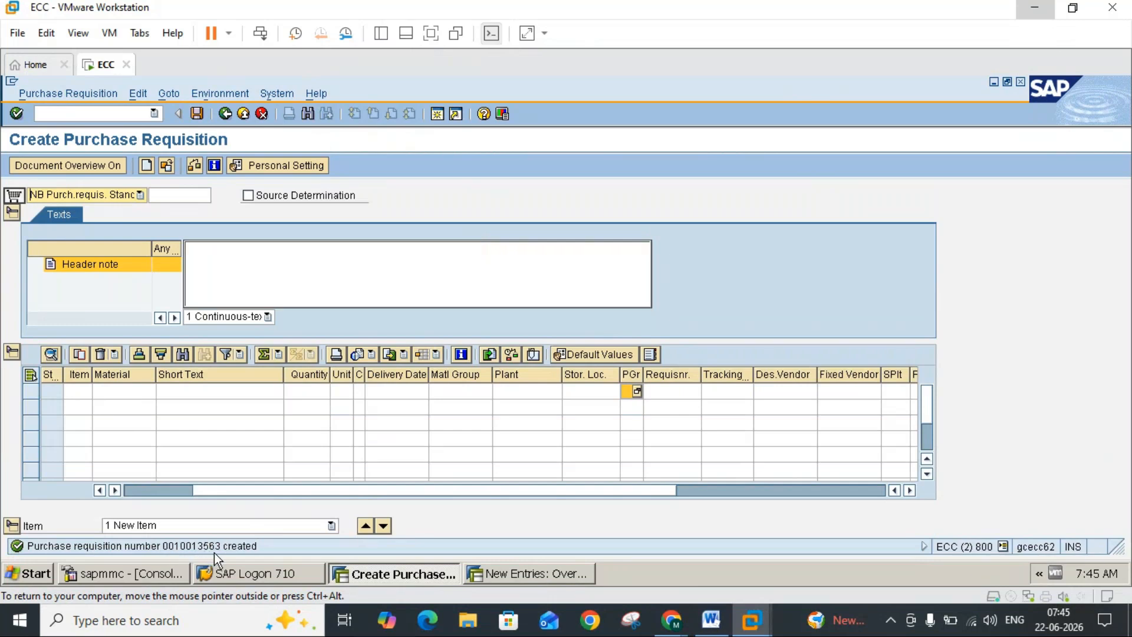
click(712, 621)
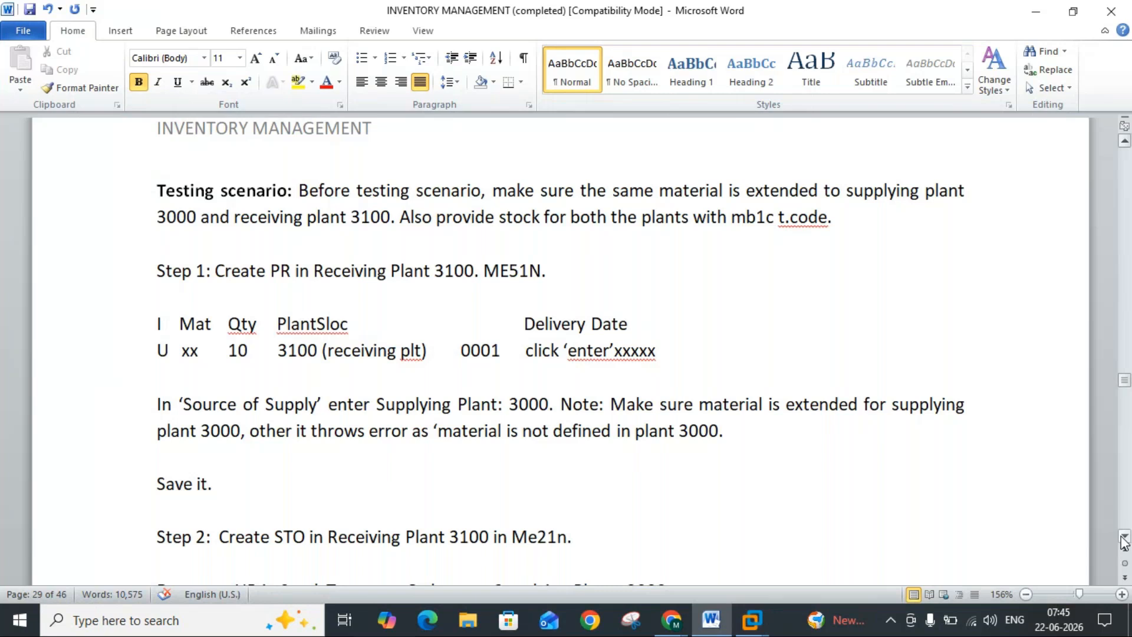
Step: Read Step 2 of the testing scenario in the Word notes, and open transaction ME21N in a new SAP session
scroll(1124, 541, down, 2)
scroll(1124, 541, down, 5)
scroll(1124, 541, down, 4)
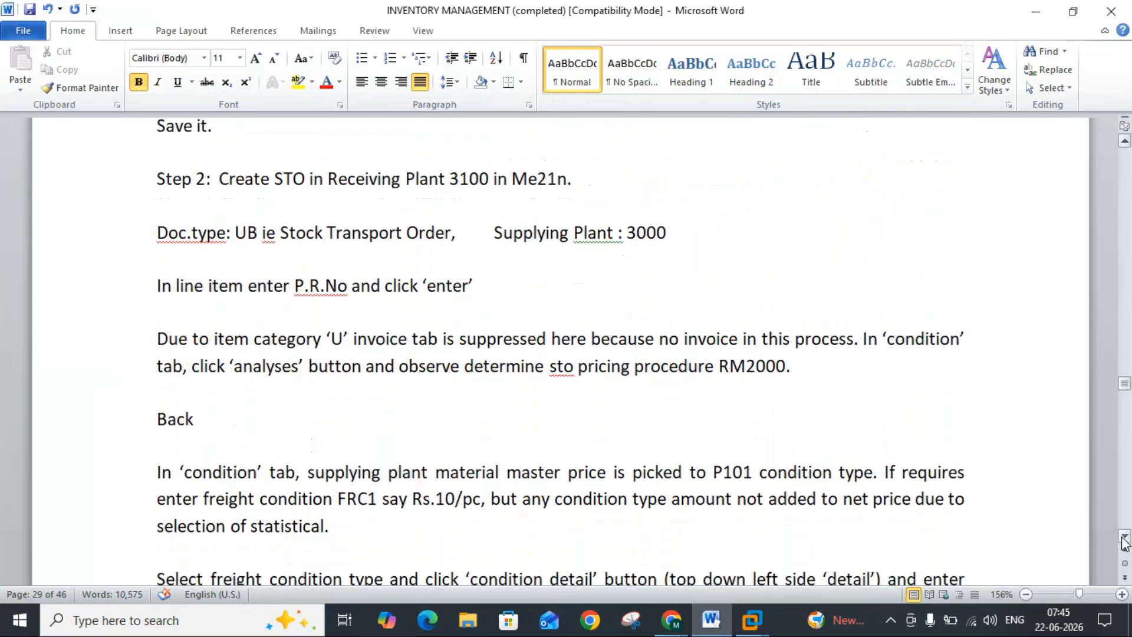
scroll(1125, 541, down, 1)
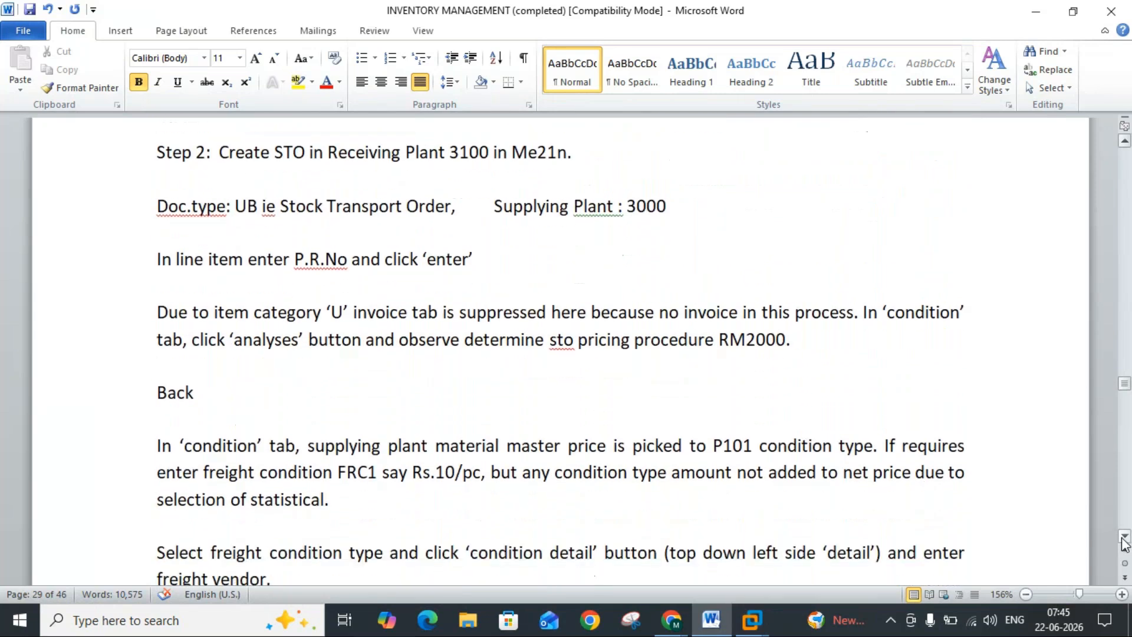
click(725, 625)
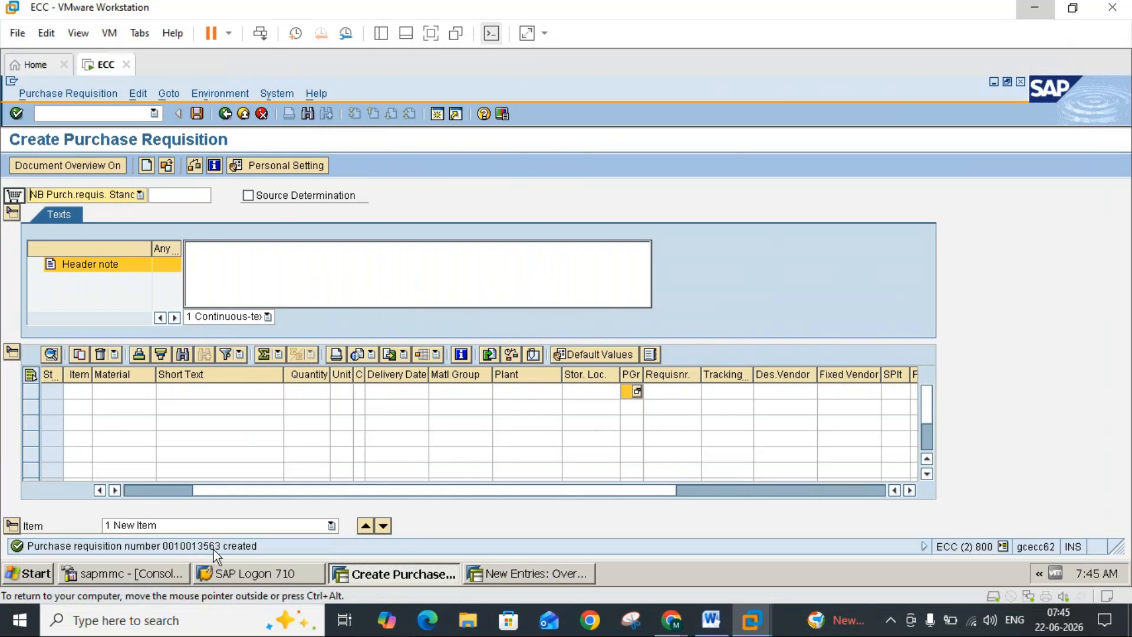
click(437, 115)
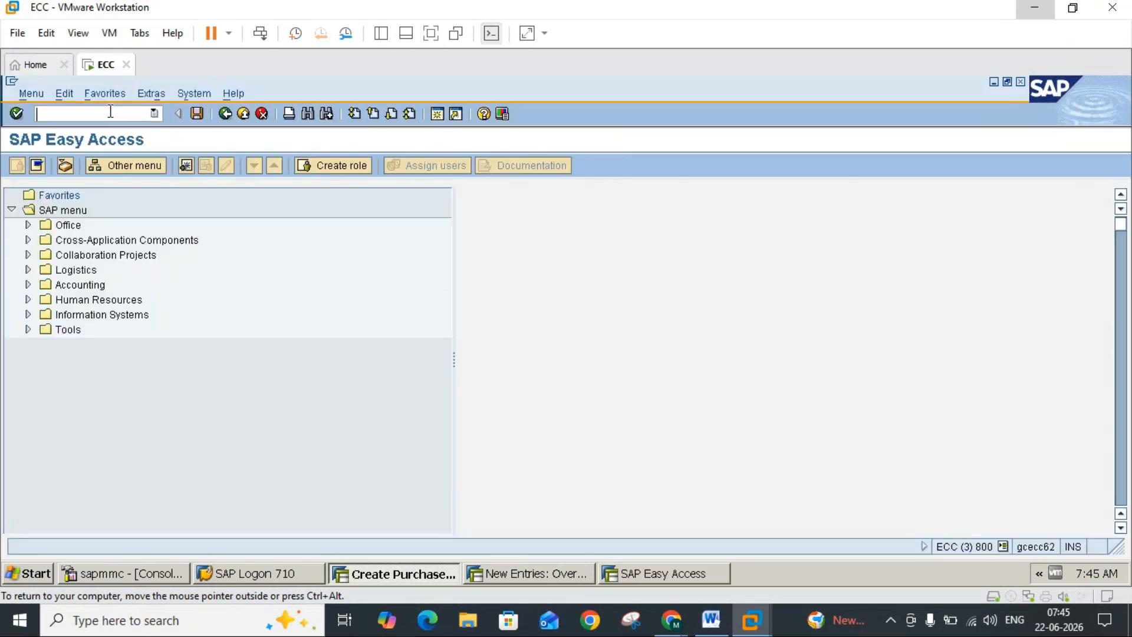
text(me21)
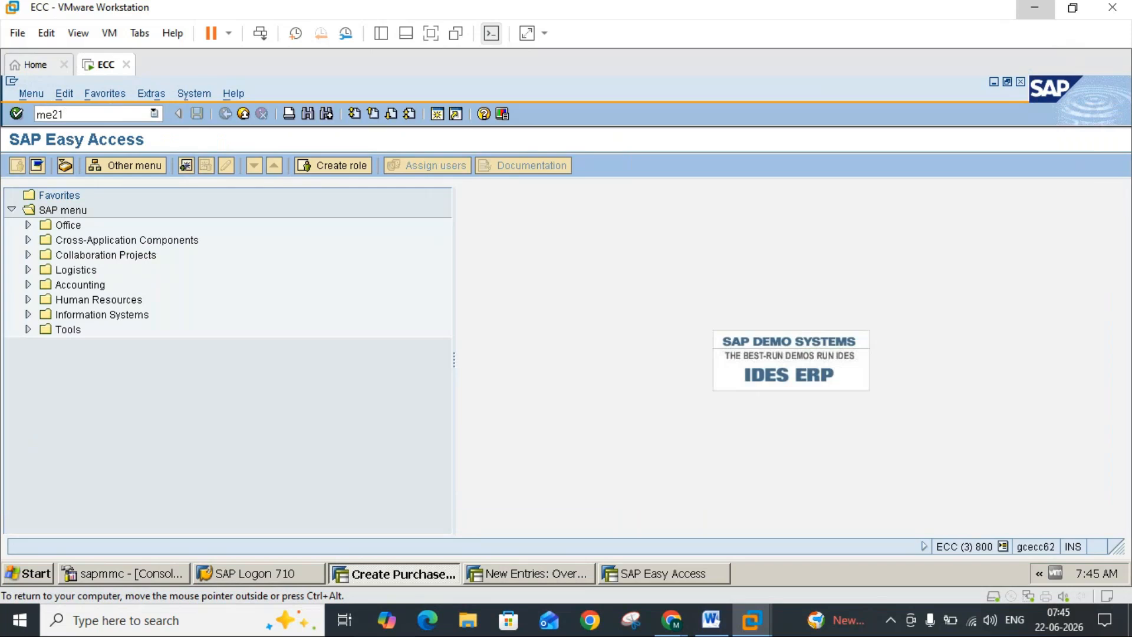
key(Return)
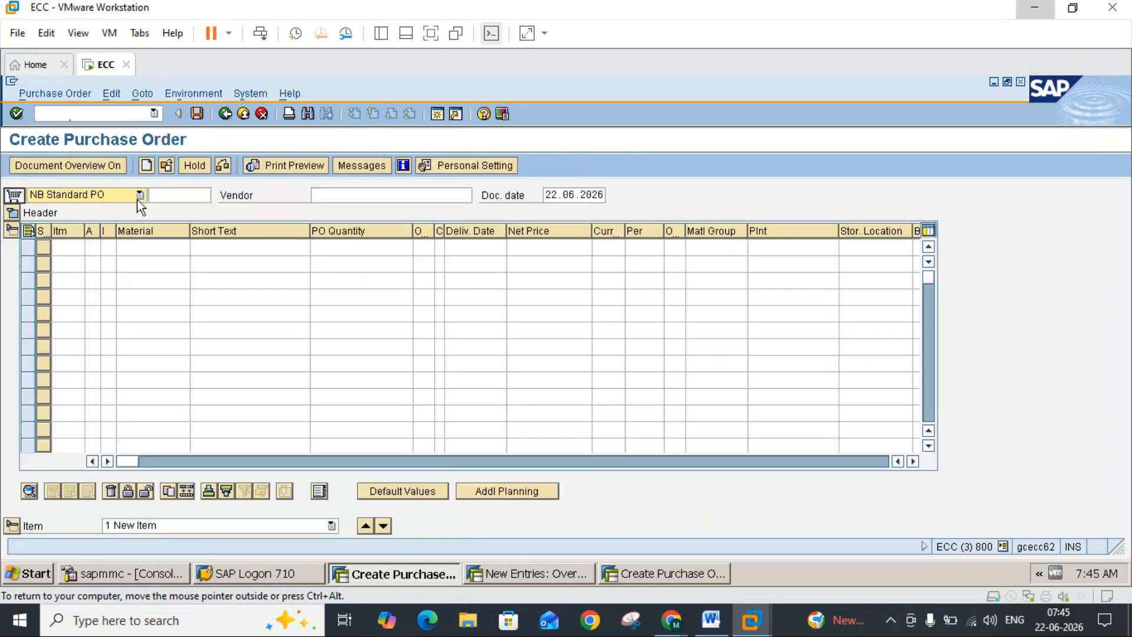
Step: Set the purchase order's document type to UB Stock transport ord. and its supplying plant to 3000
click(140, 195)
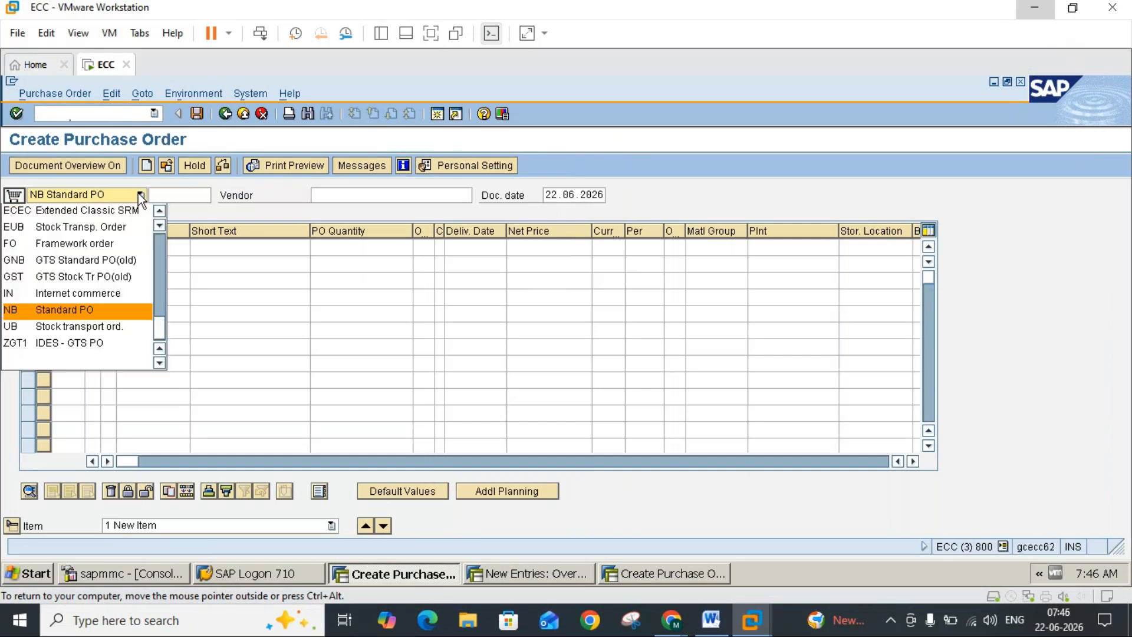
click(80, 326)
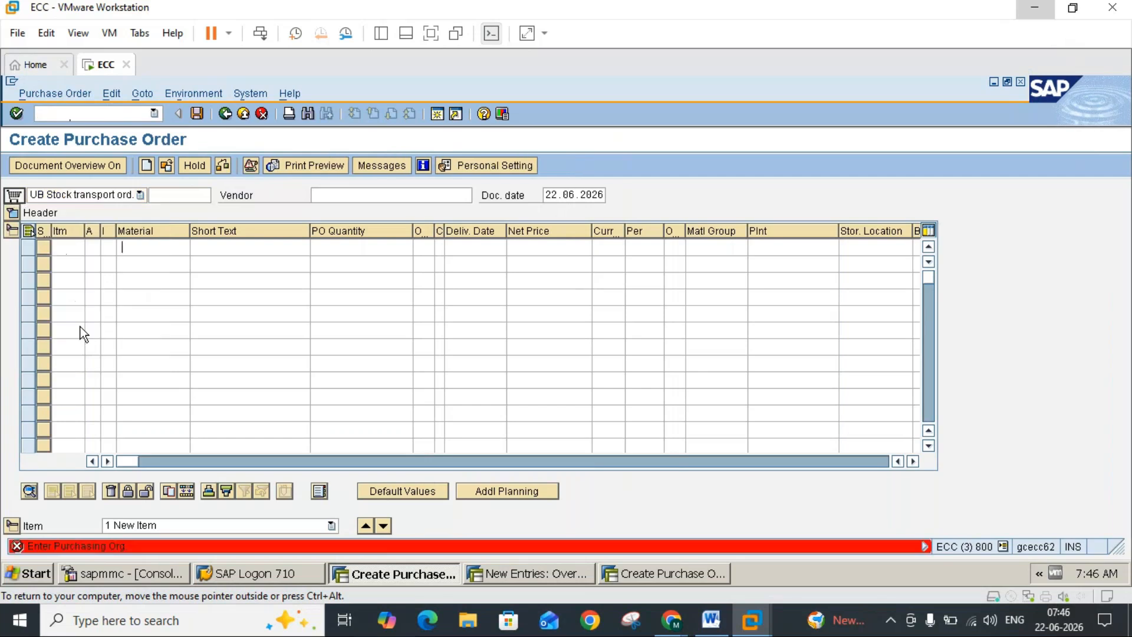
click(348, 198)
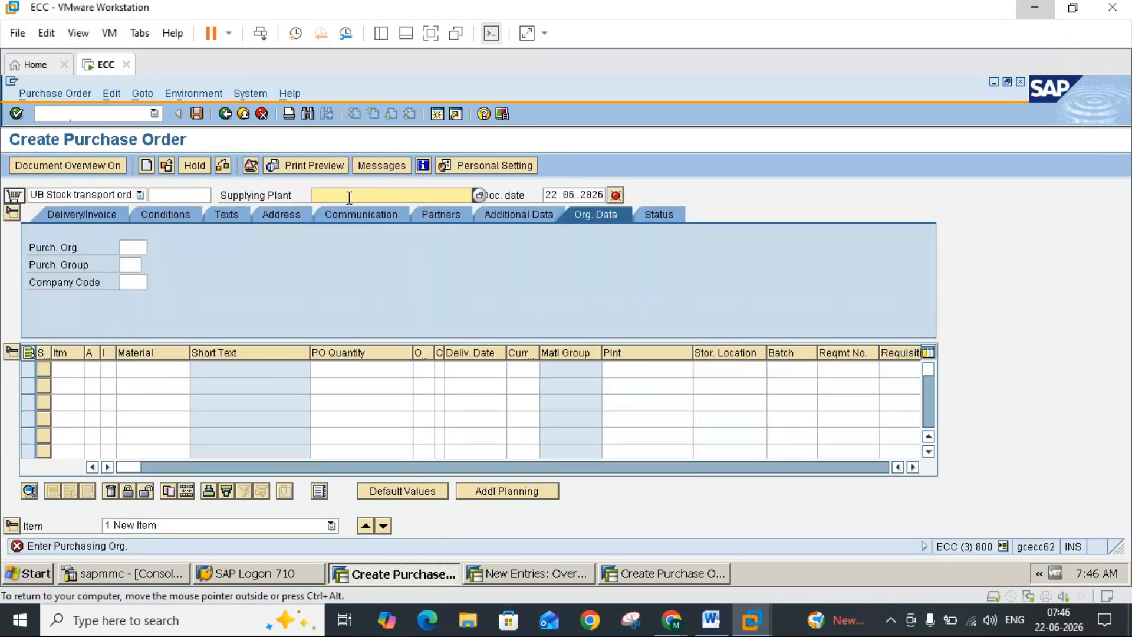
text(3000)
key(Return)
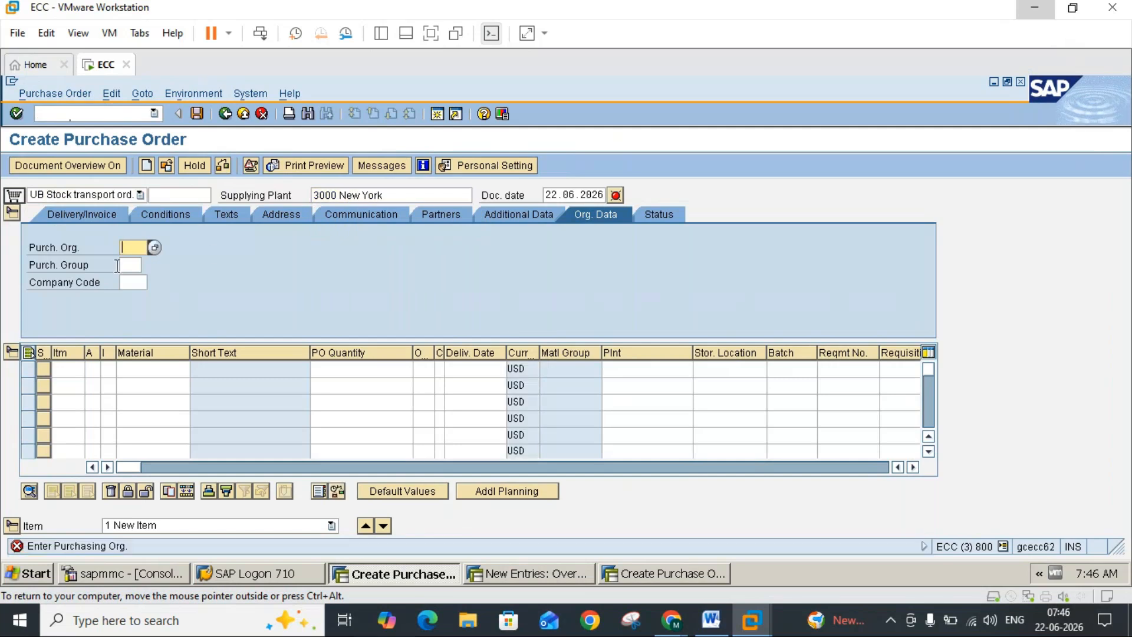
Step: Enter purchasing organization 3000 and purchasing group 000 in the order's organizational data
text(3)
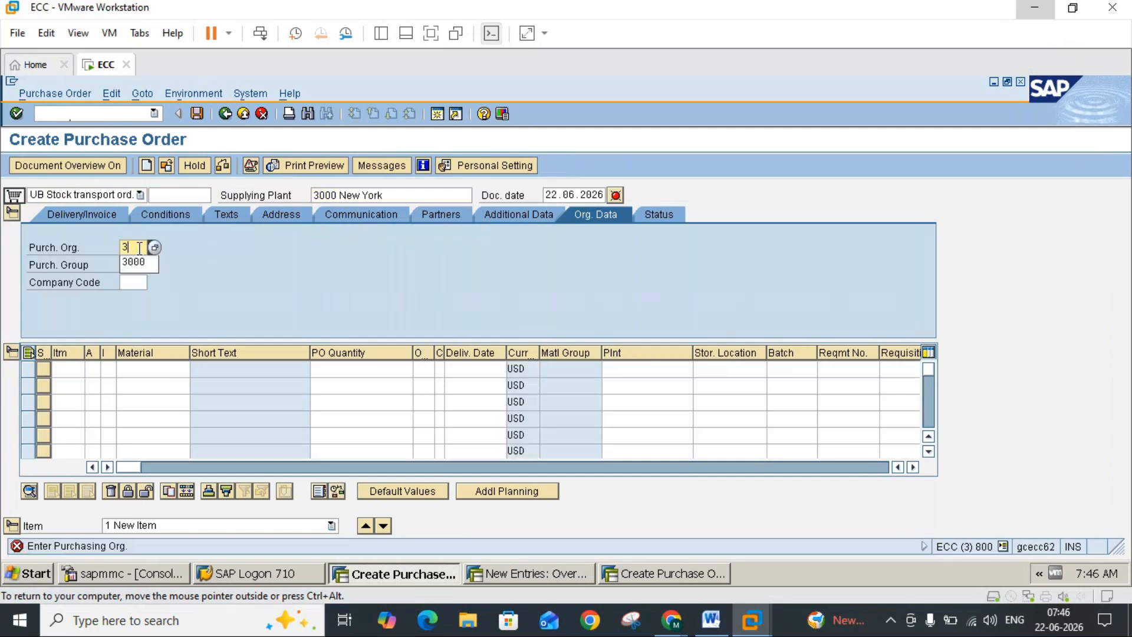
text(0)
click(137, 261)
text(000)
key(Return)
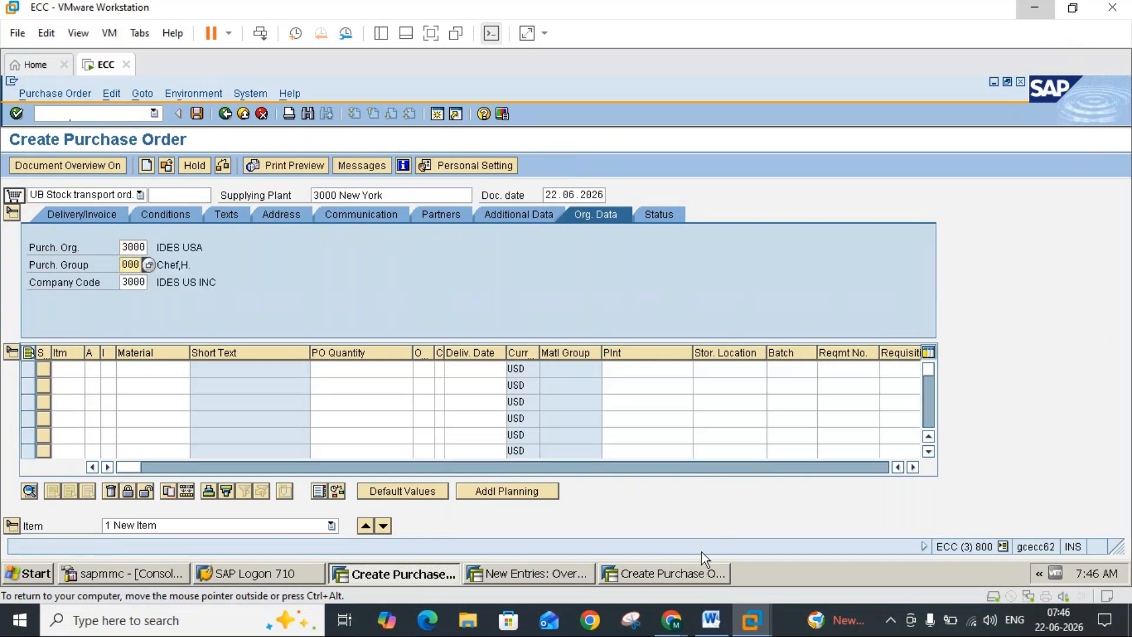
Step: Check the line item instruction in the Word notes and go to the first order item's Purchase Requisition field in SAP
click(710, 619)
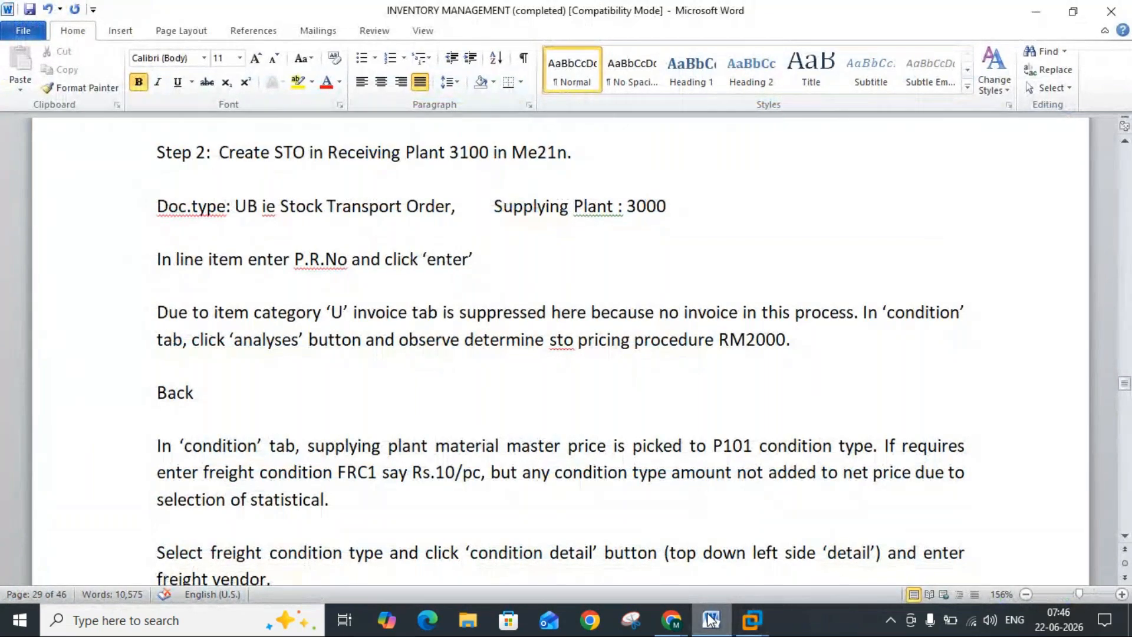
click(711, 619)
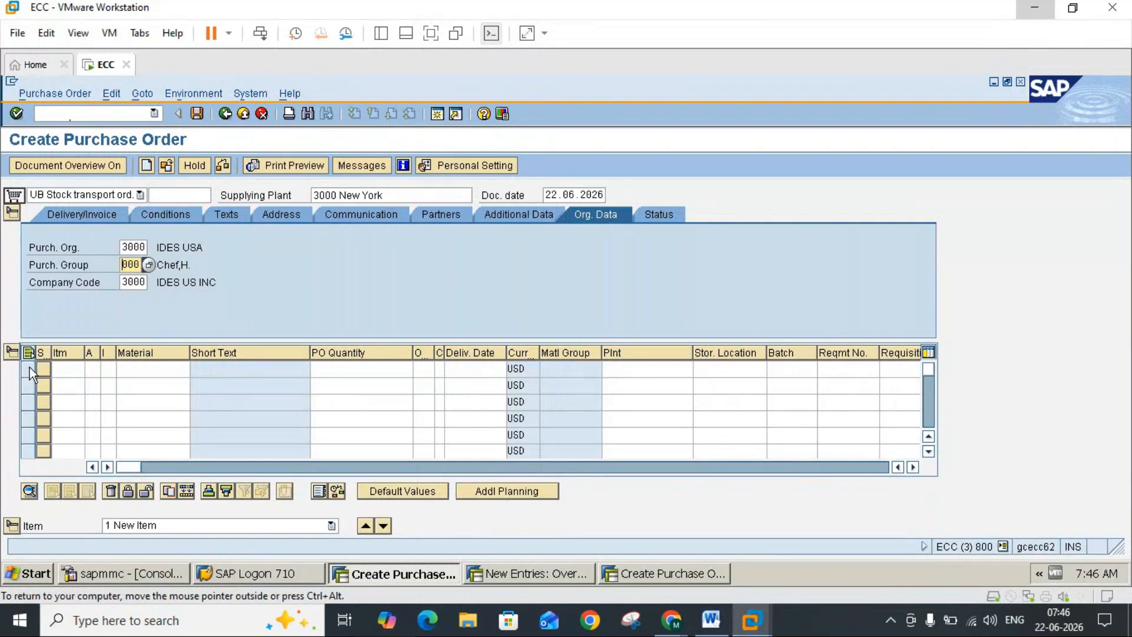
click(912, 467)
click(912, 467)
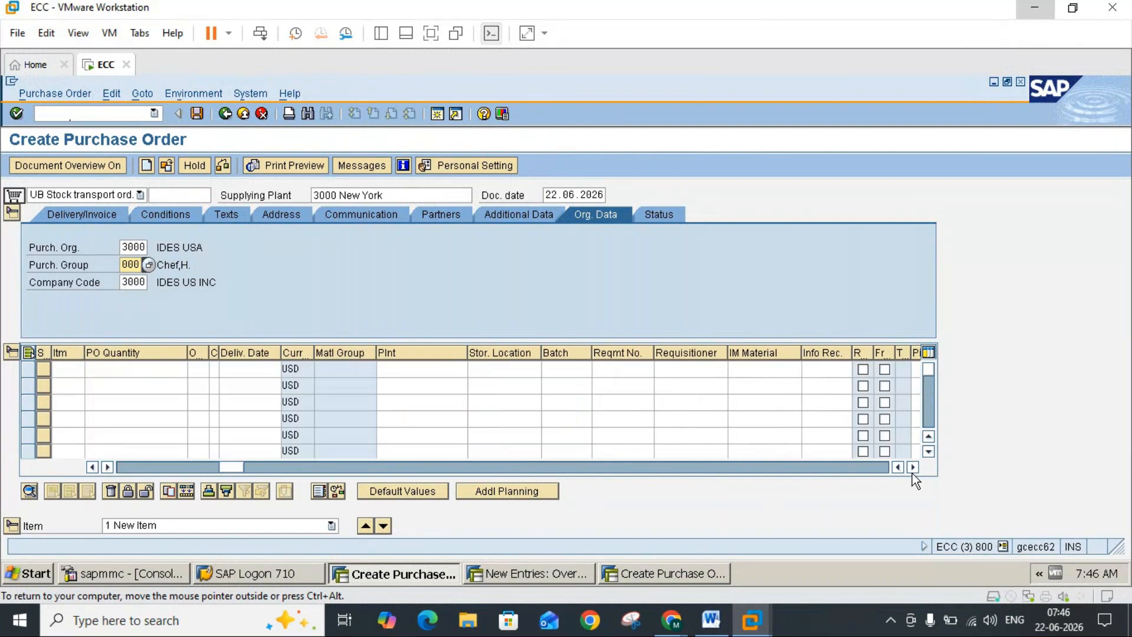
click(912, 467)
click(911, 470)
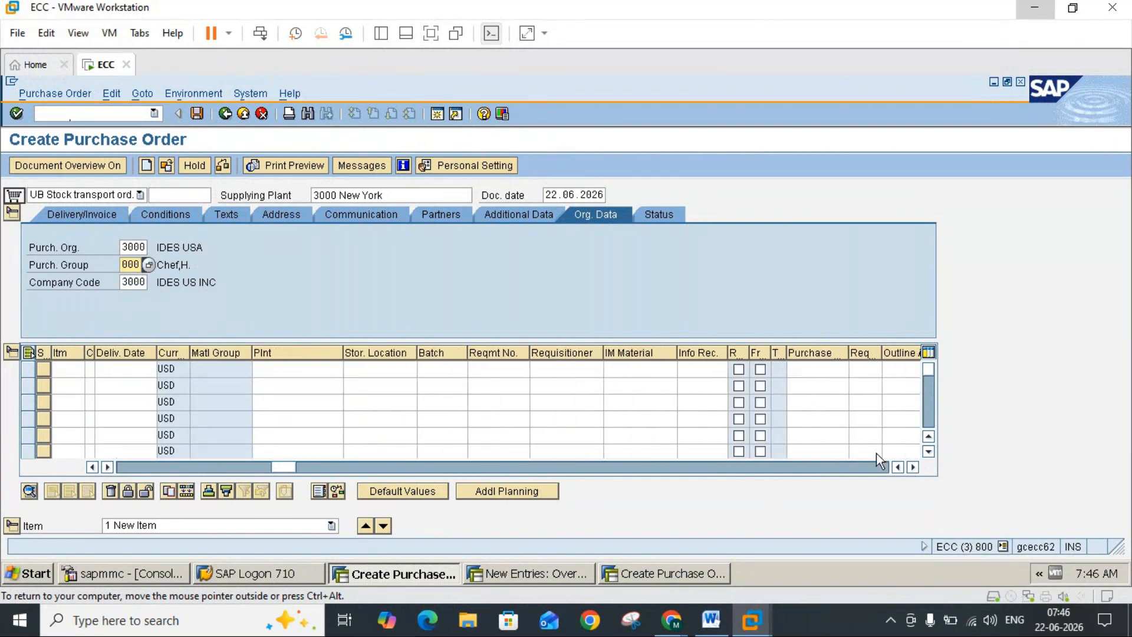
click(815, 373)
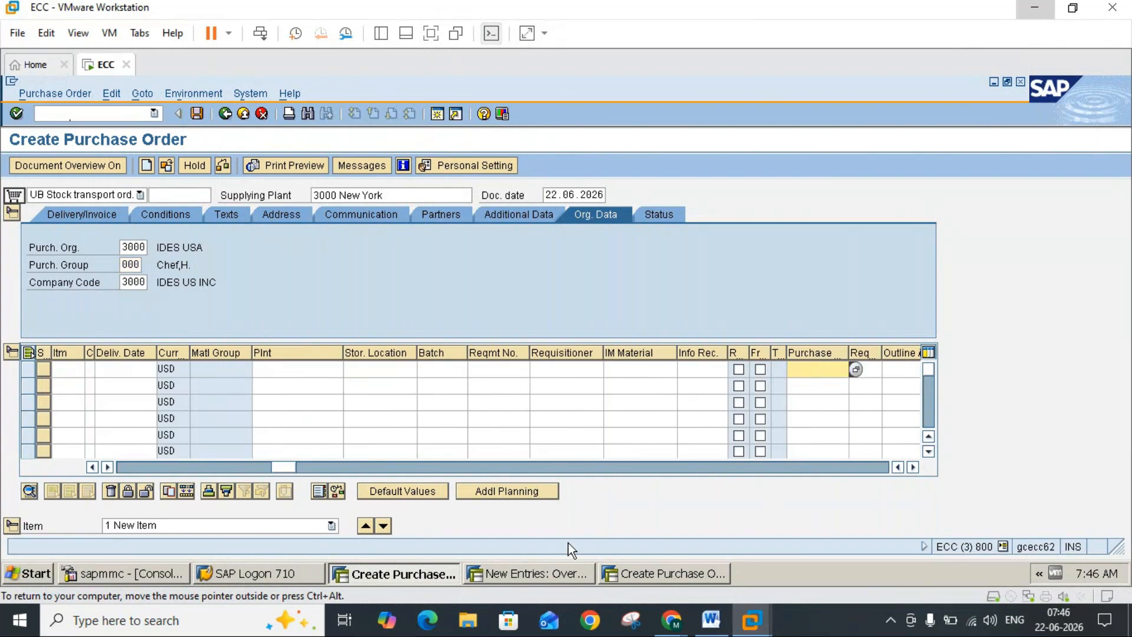
Step: Look up the saved requisition's number in the Create Purchase Requisition session, and close that session
click(652, 569)
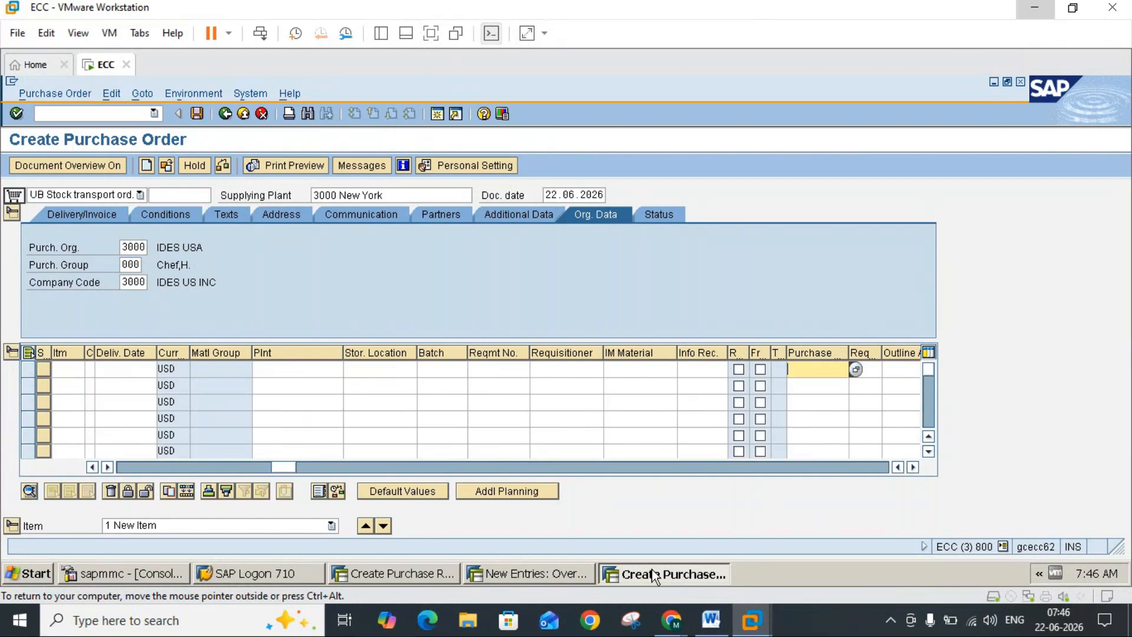
click(444, 574)
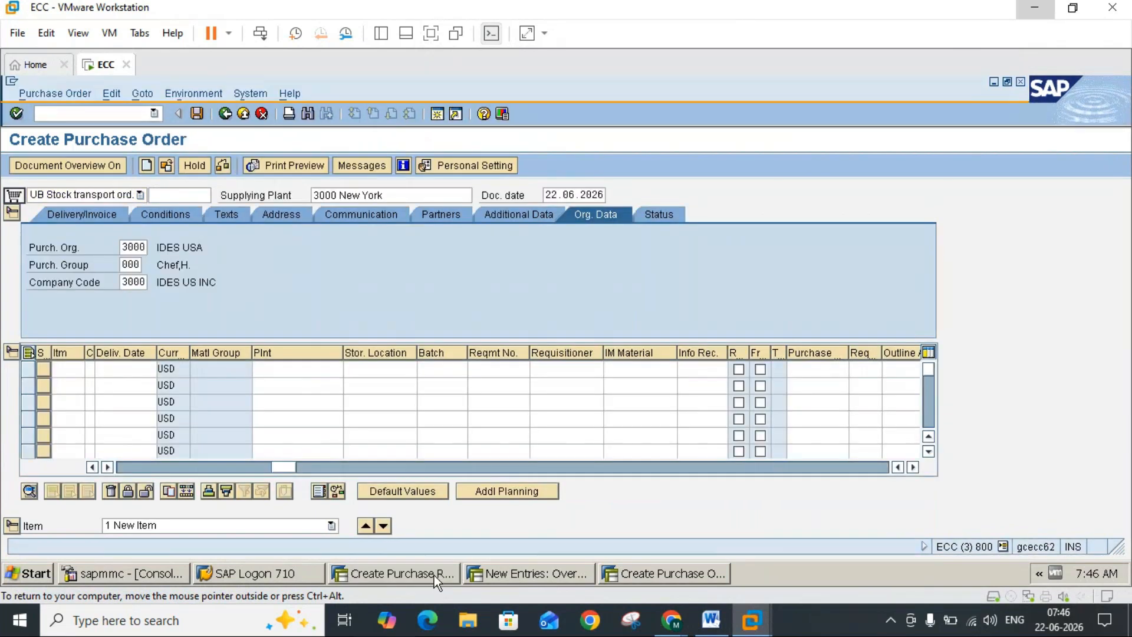
click(433, 575)
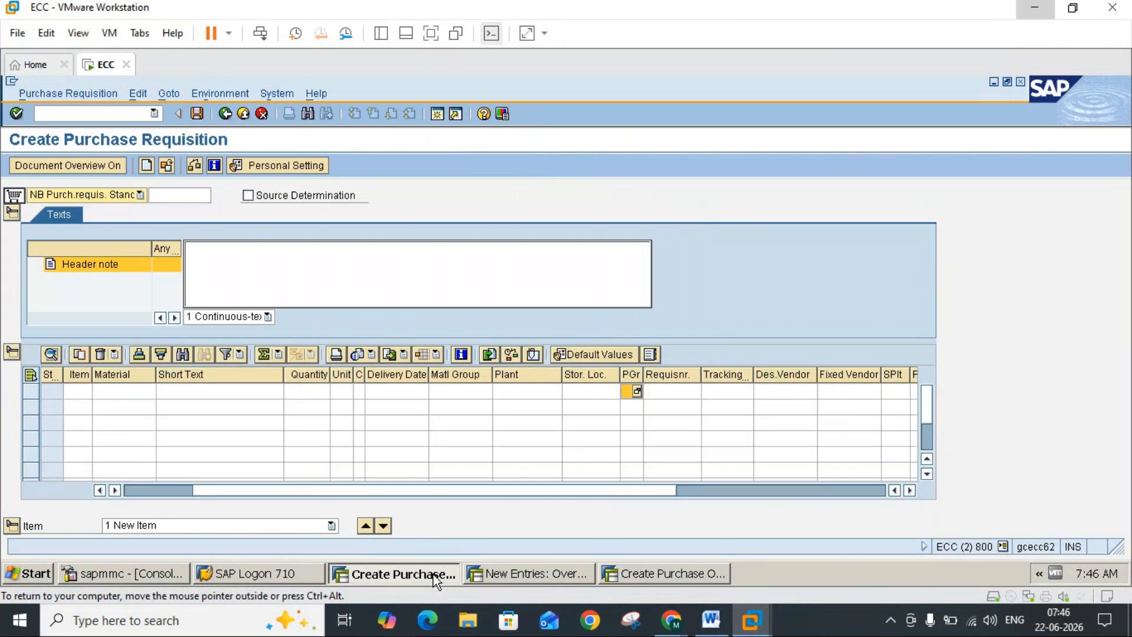
click(59, 97)
click(61, 108)
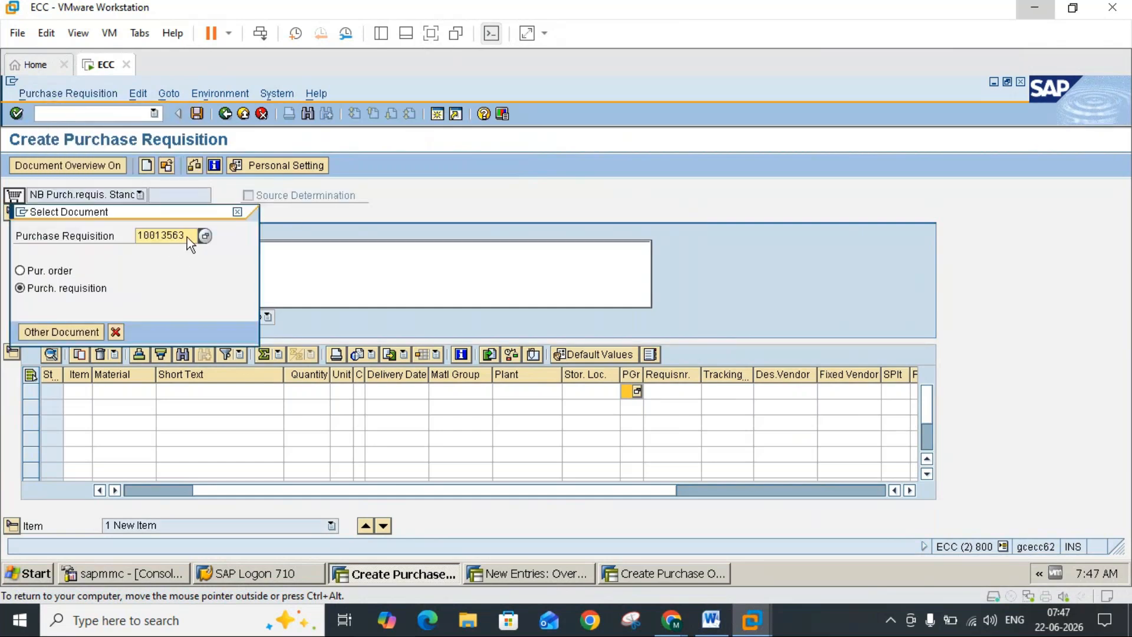
double_click(179, 240)
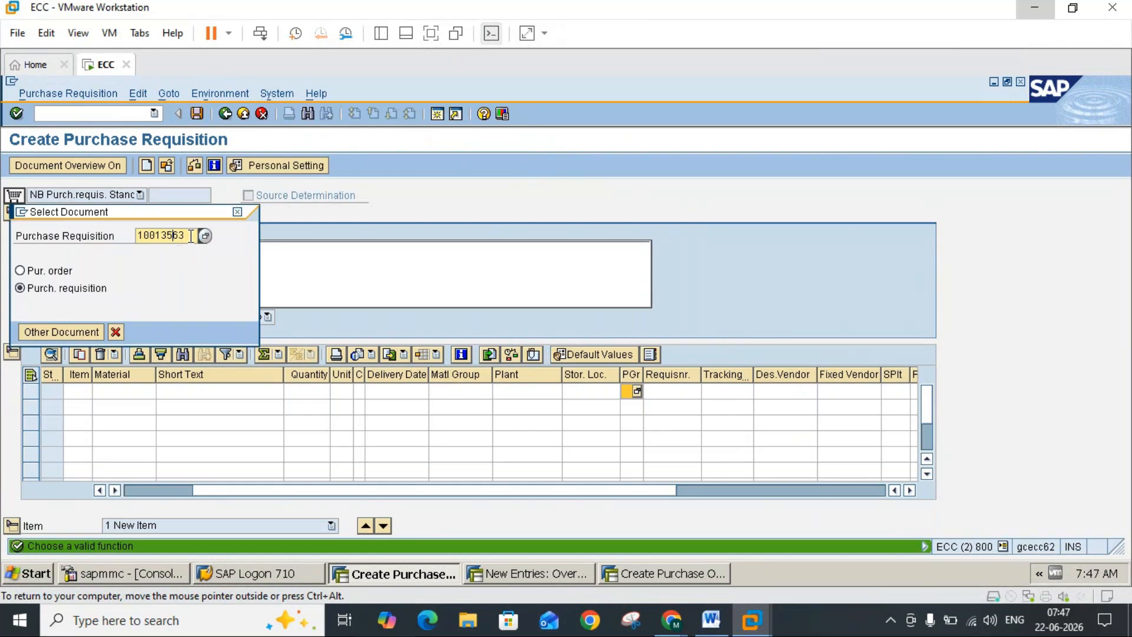
click(236, 211)
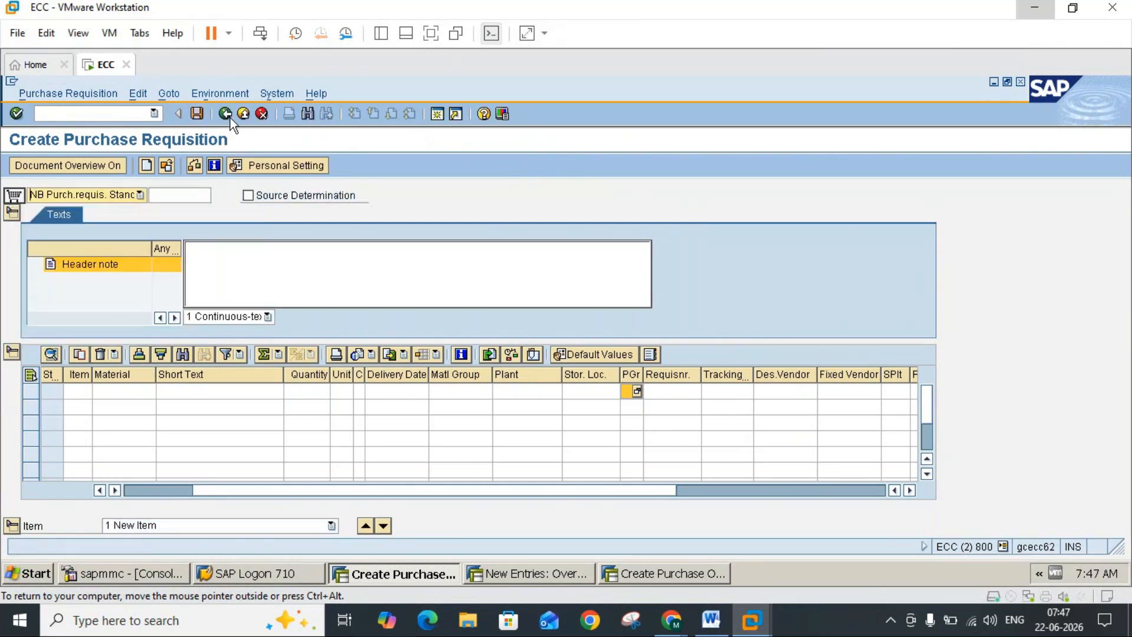
click(228, 115)
click(240, 113)
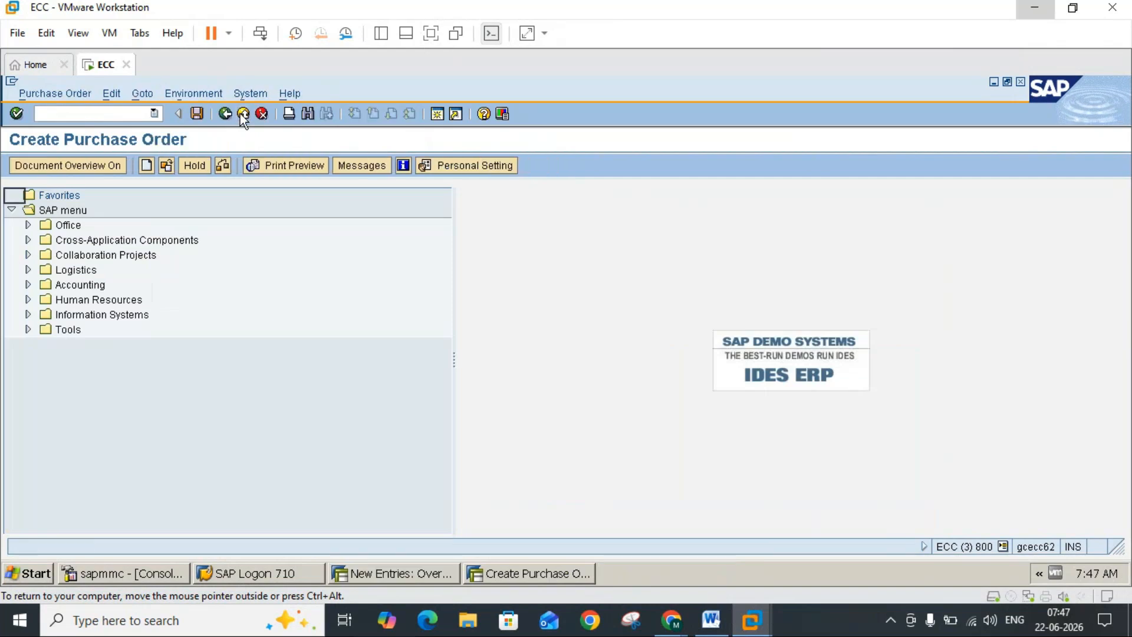
Step: Enter the purchase requisition number in the first order item and adopt its data
text(1)
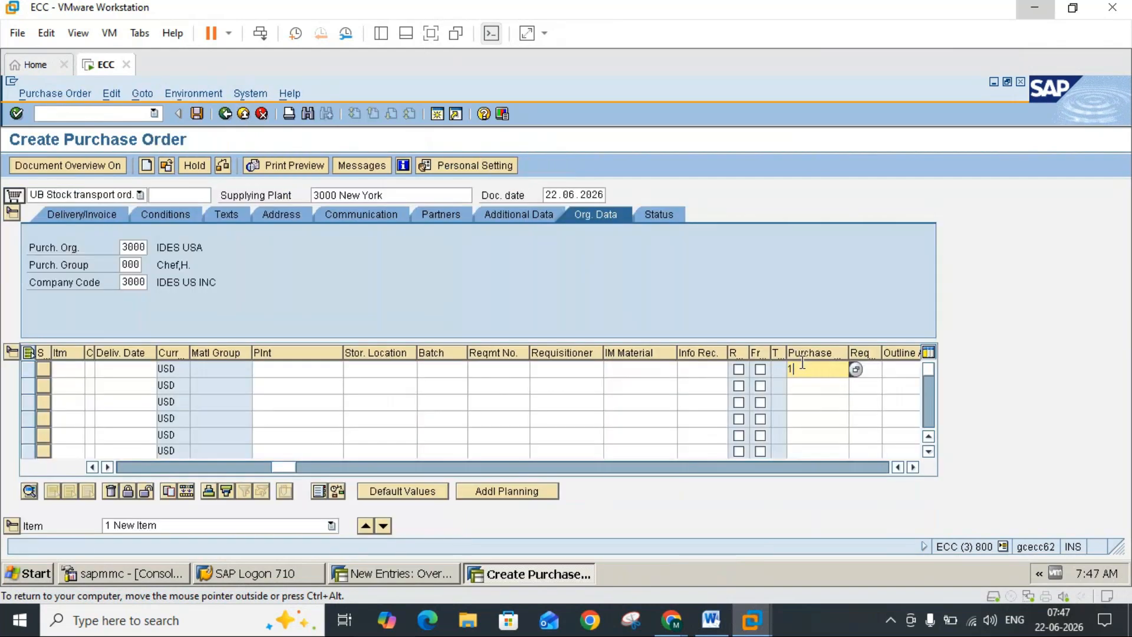
text(0013563)
key(Return)
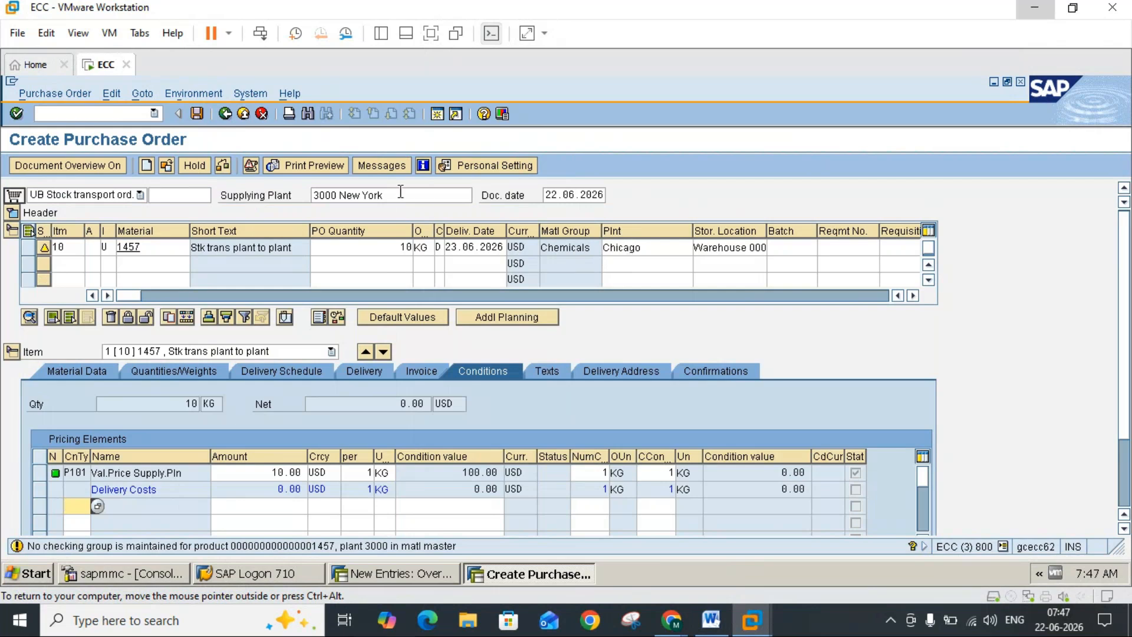
key(Return)
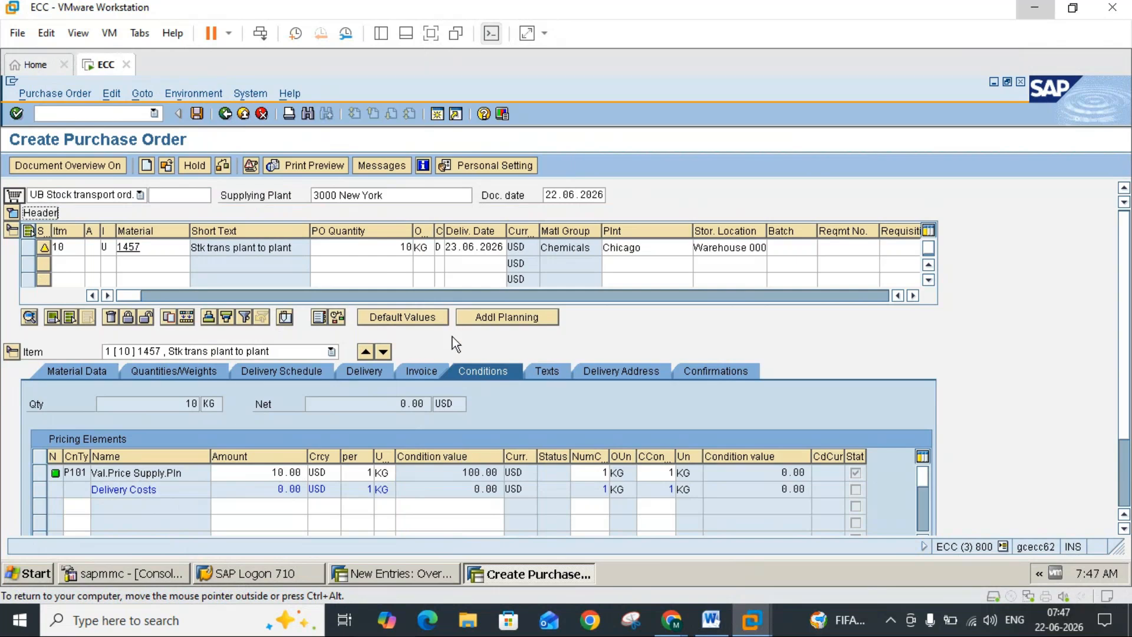
Step: Compare the item's Conditions and Invoice data with the Word notes on item category U and pricing procedure RM2000
click(710, 631)
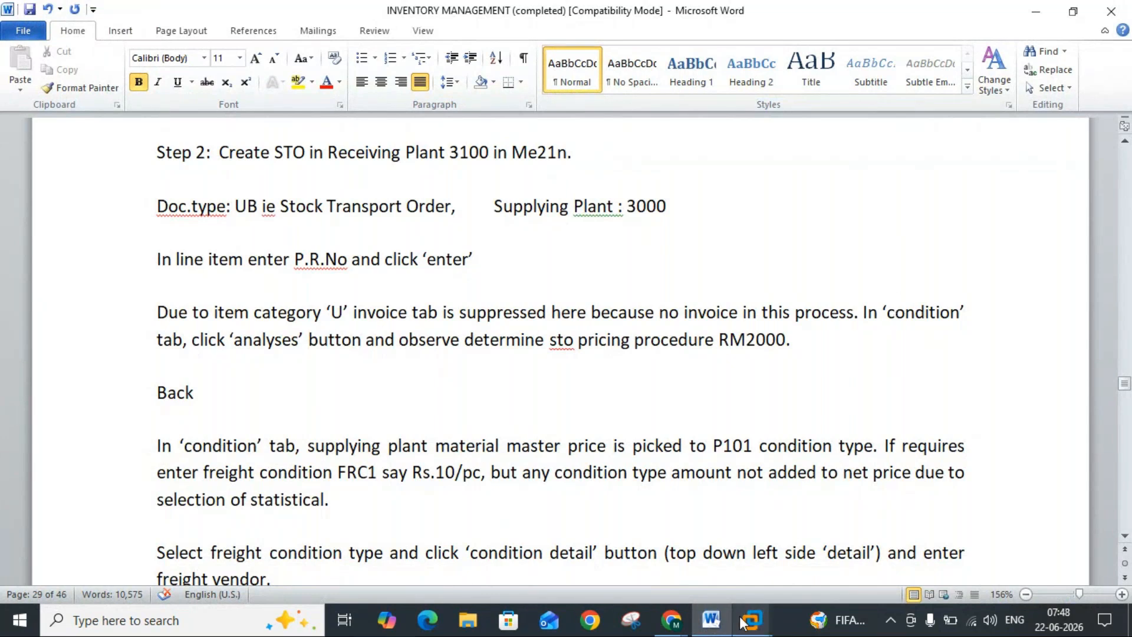
mouse_move(751, 620)
click(787, 531)
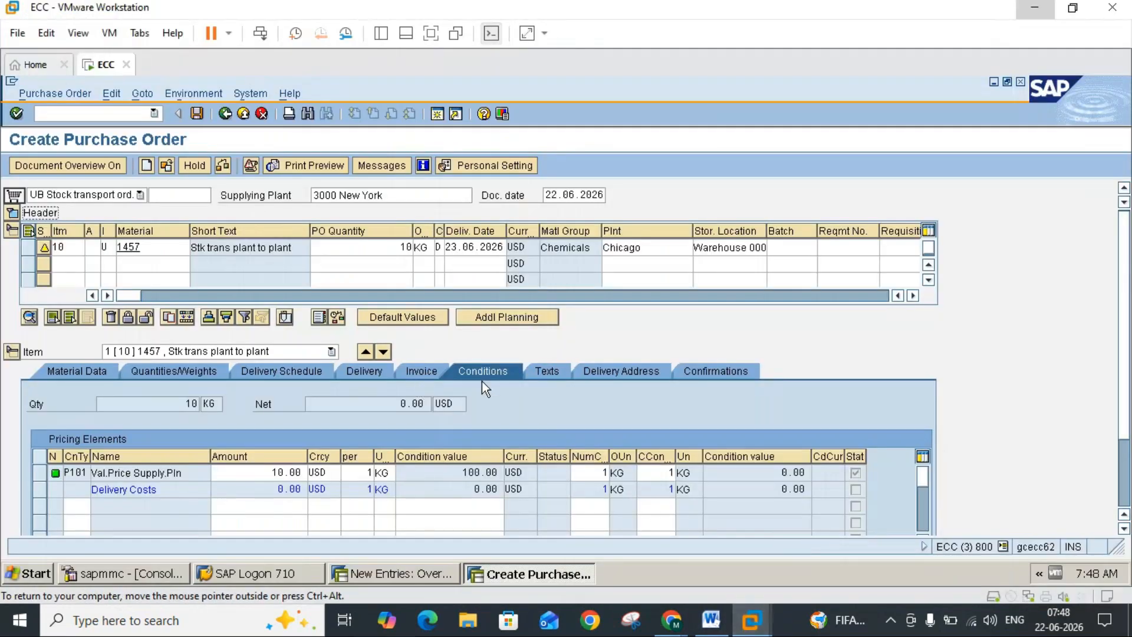
click(713, 620)
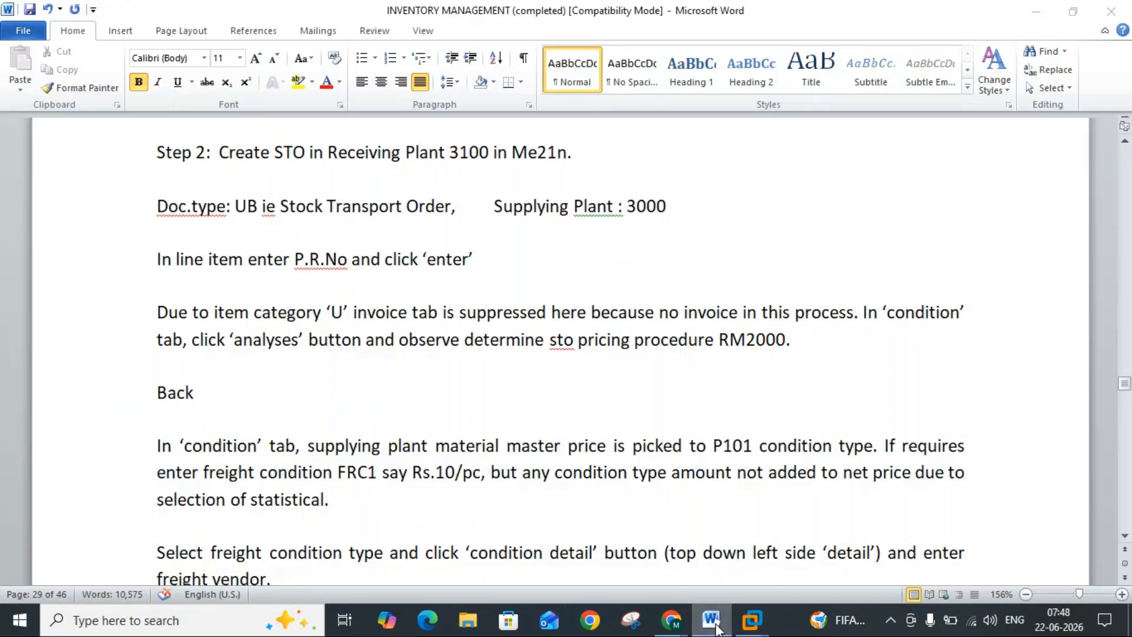
click(715, 626)
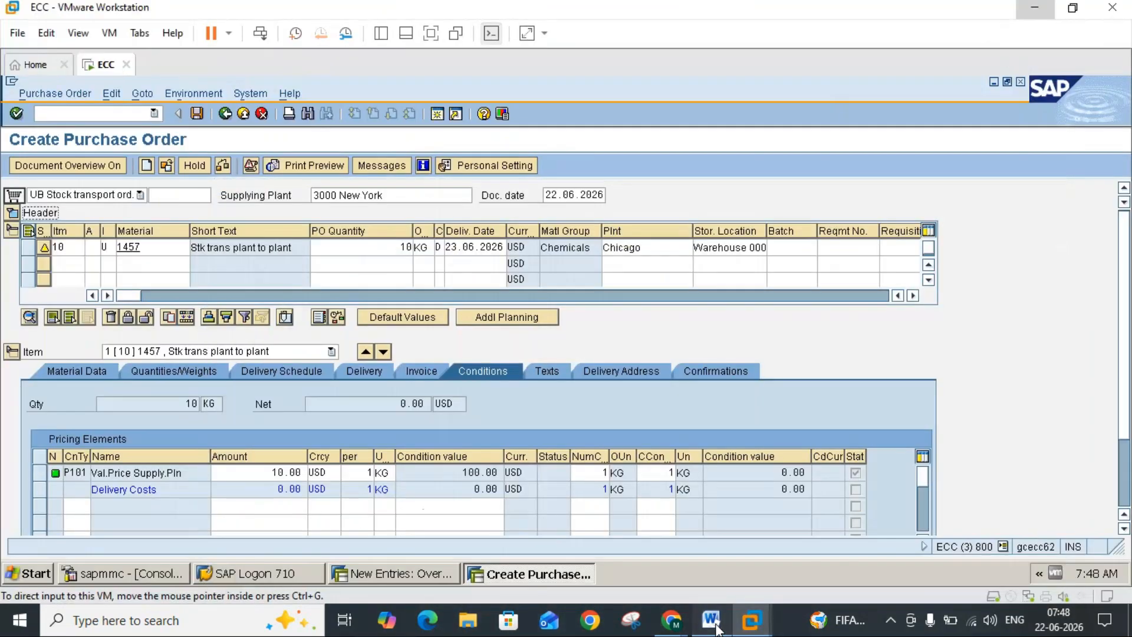
click(715, 626)
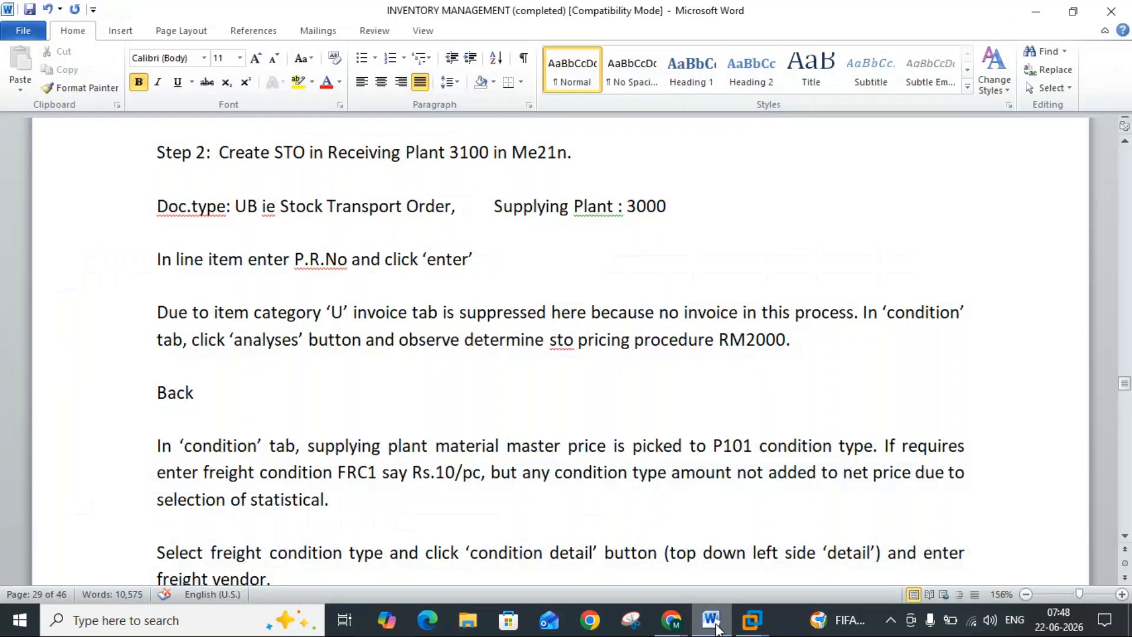
click(715, 629)
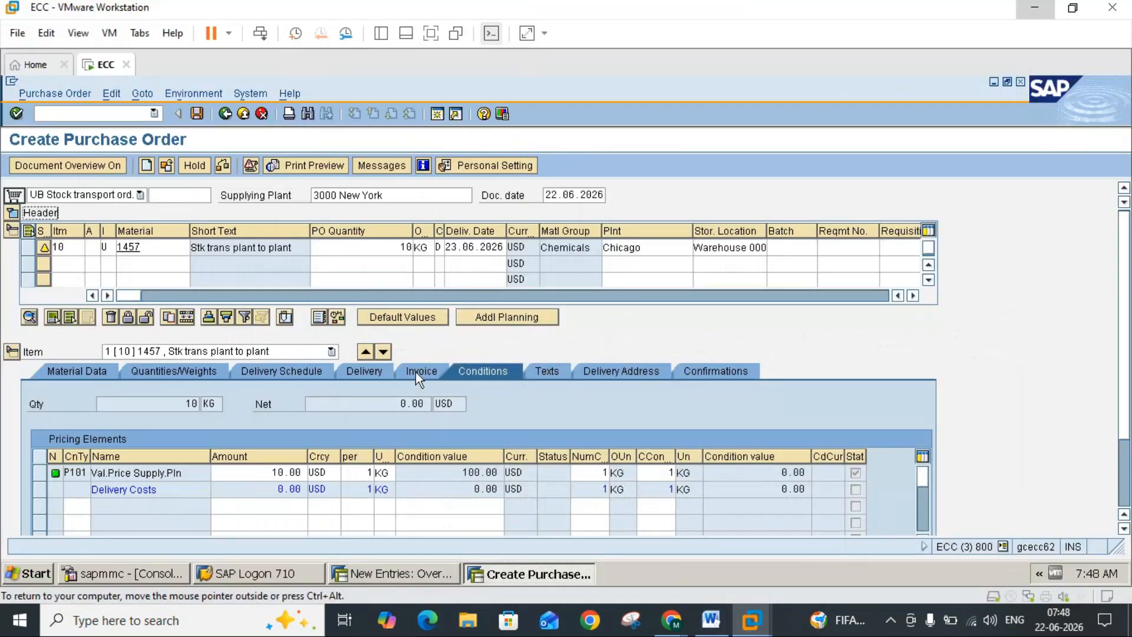
click(418, 372)
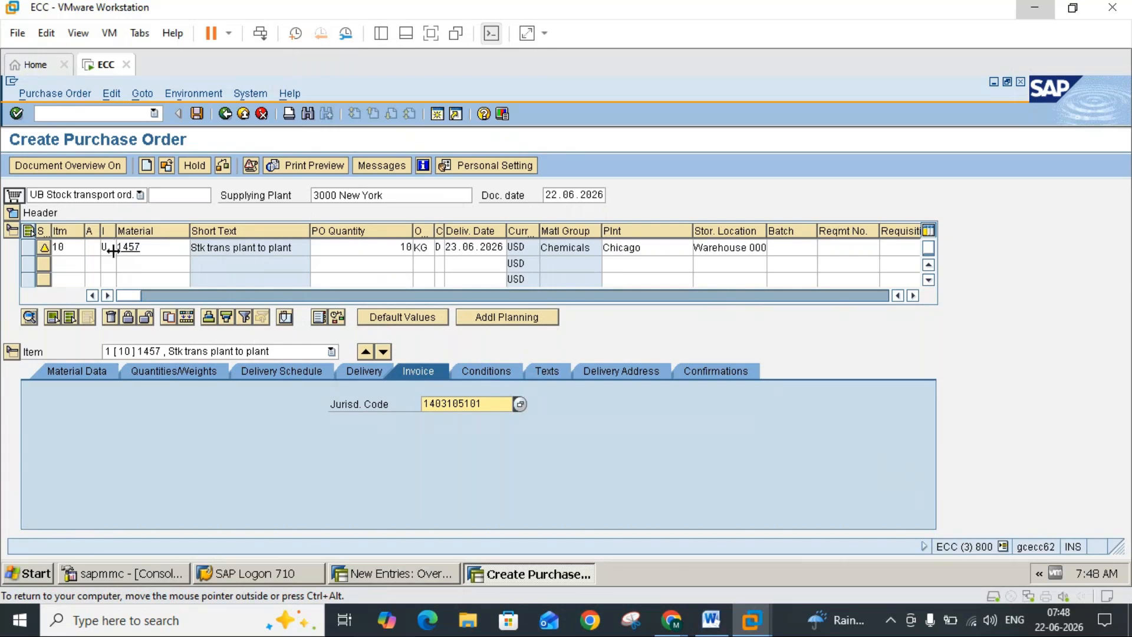
click(712, 621)
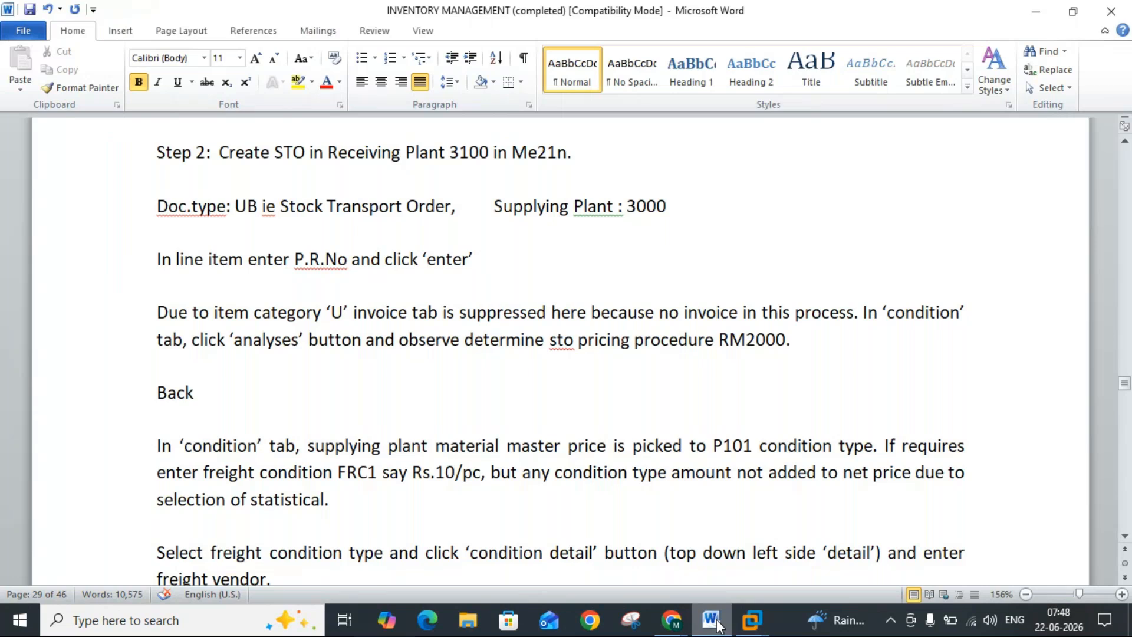
Step: Run the pricing analysis for the order item and compare the determined procedure RM2000 with the Word notes, returning to the order
click(717, 620)
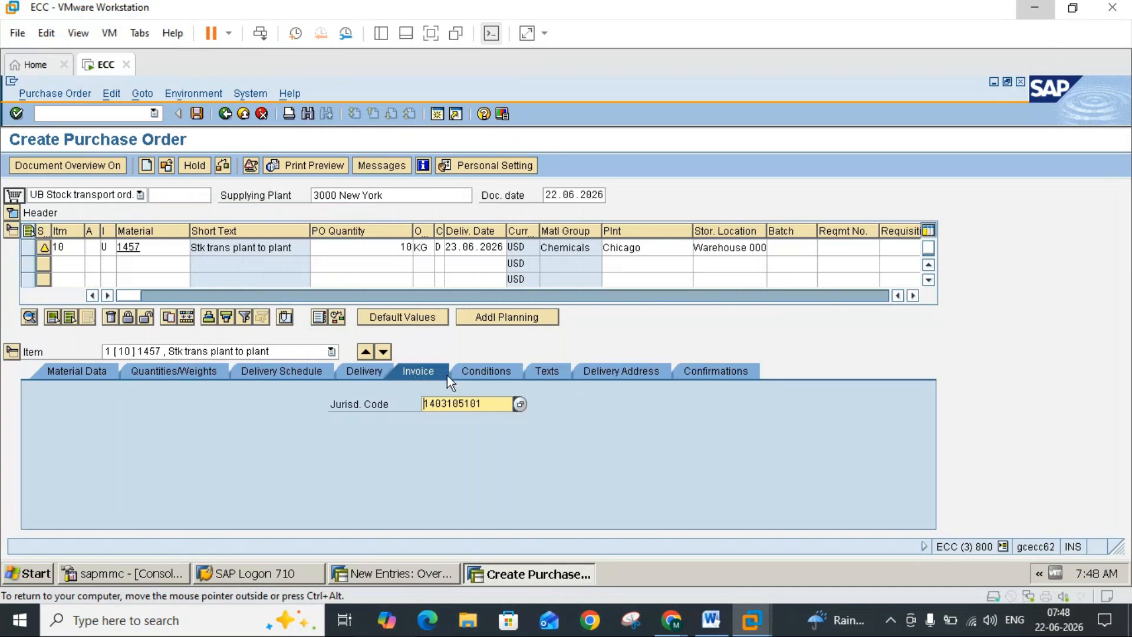
click(478, 375)
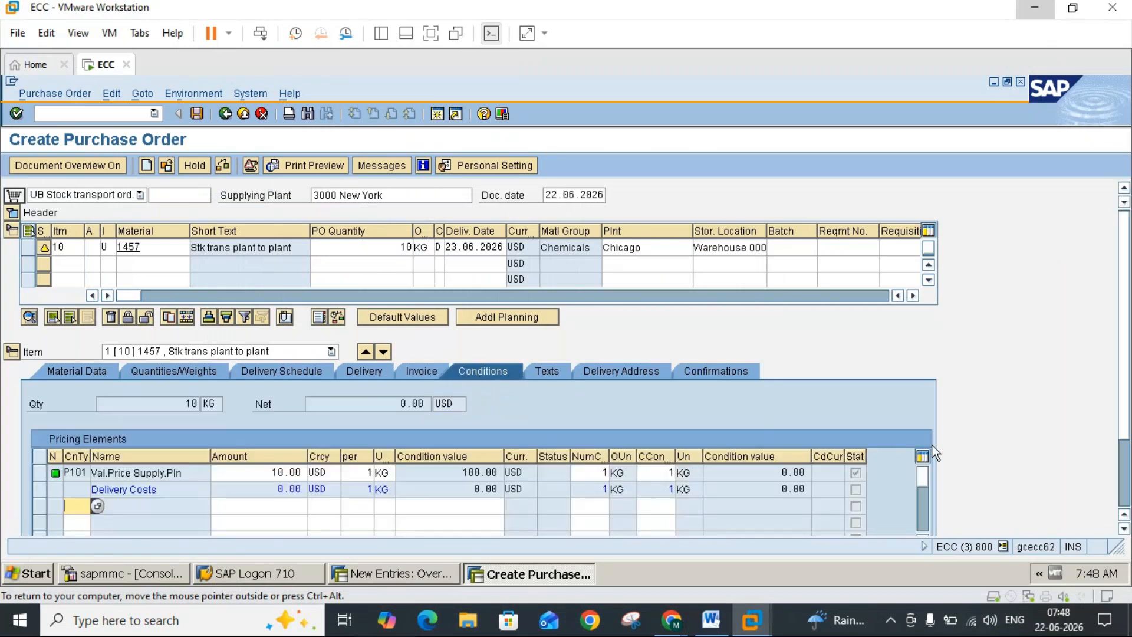
click(1125, 492)
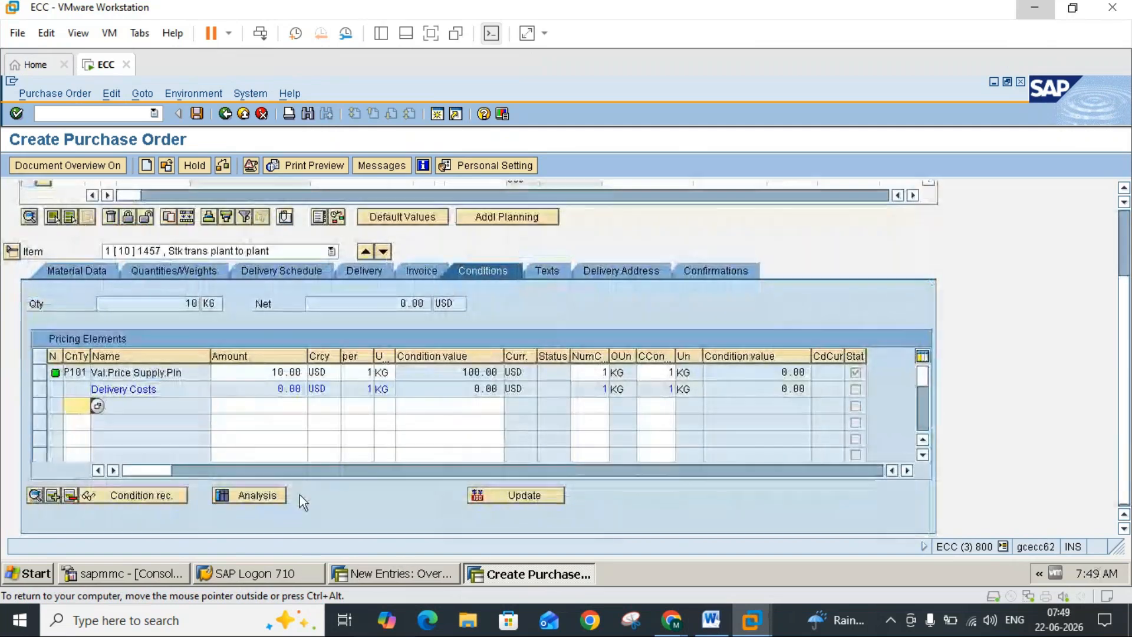
click(257, 493)
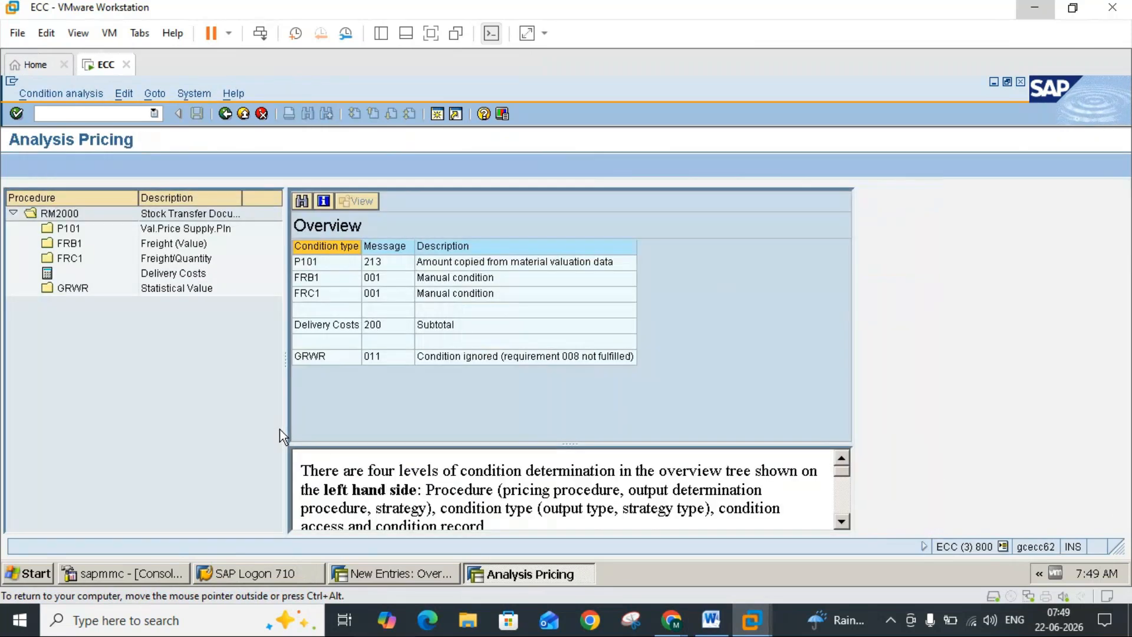
click(47, 217)
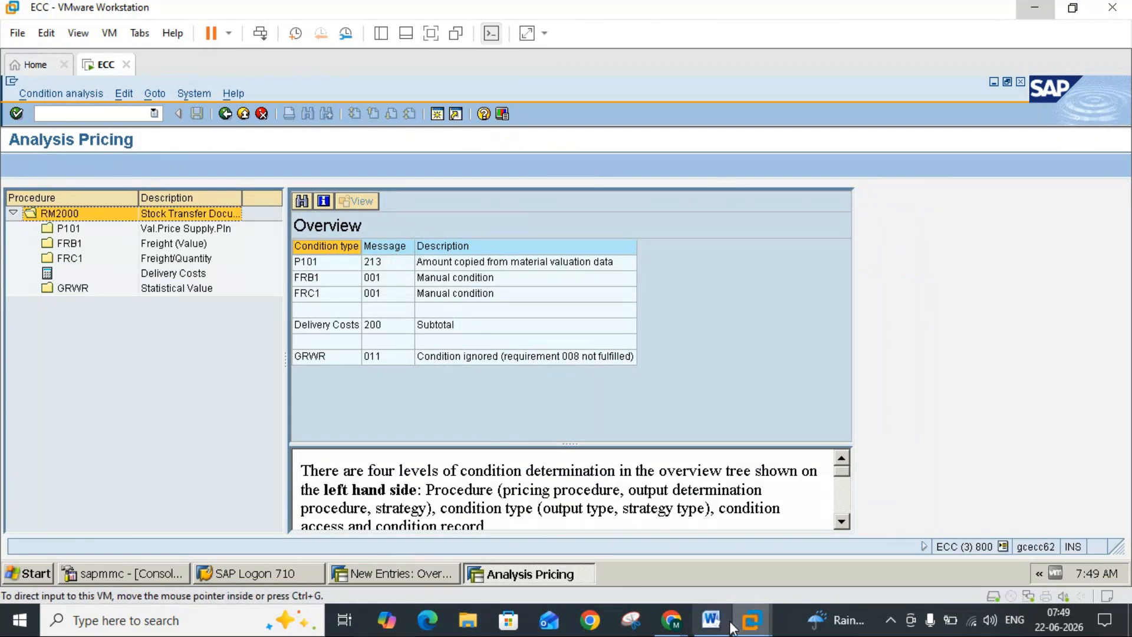
click(711, 620)
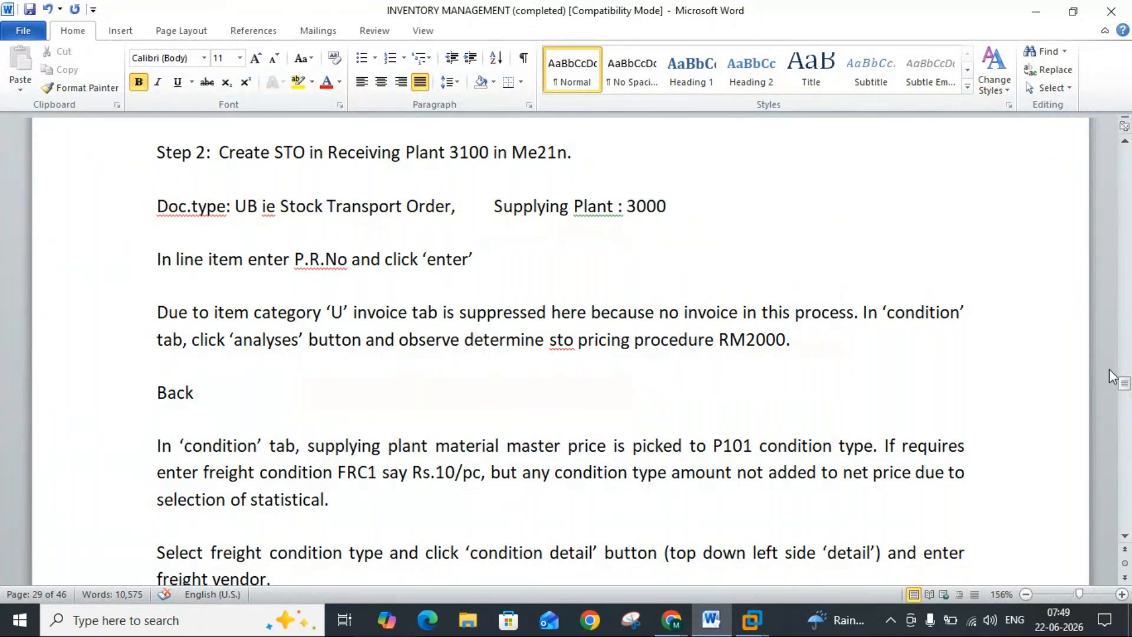
mouse_move(754, 626)
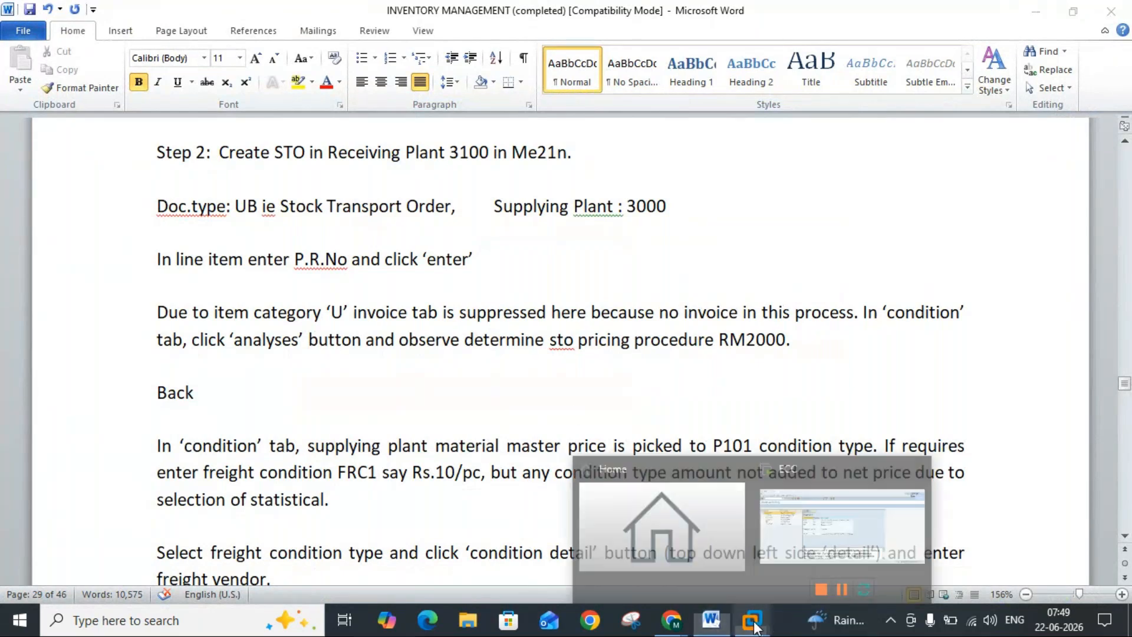
click(801, 533)
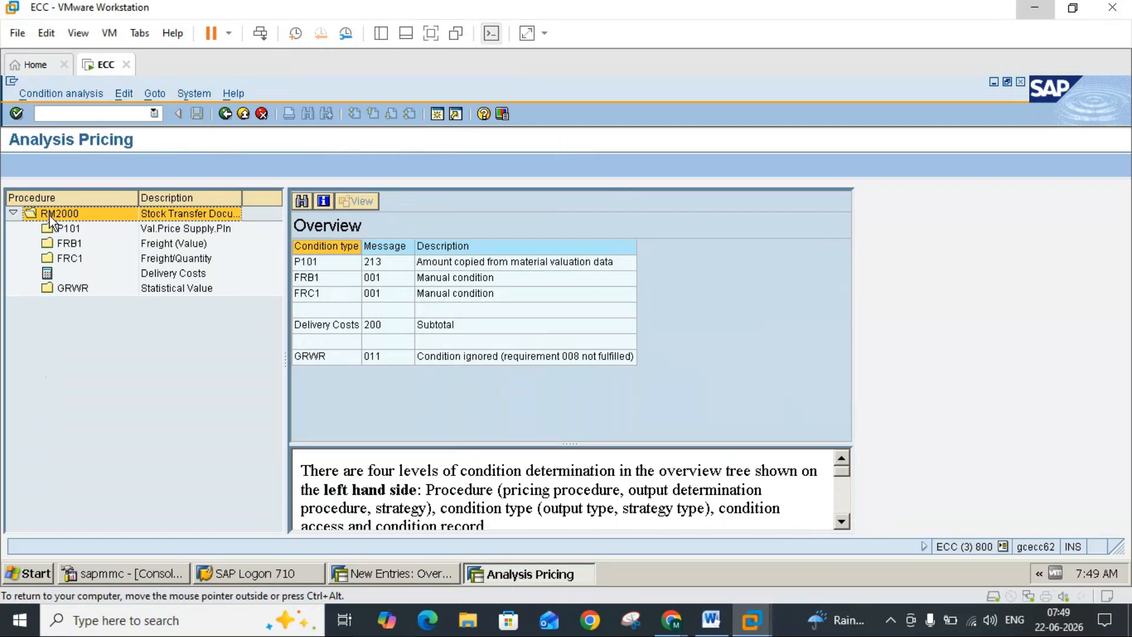
click(225, 120)
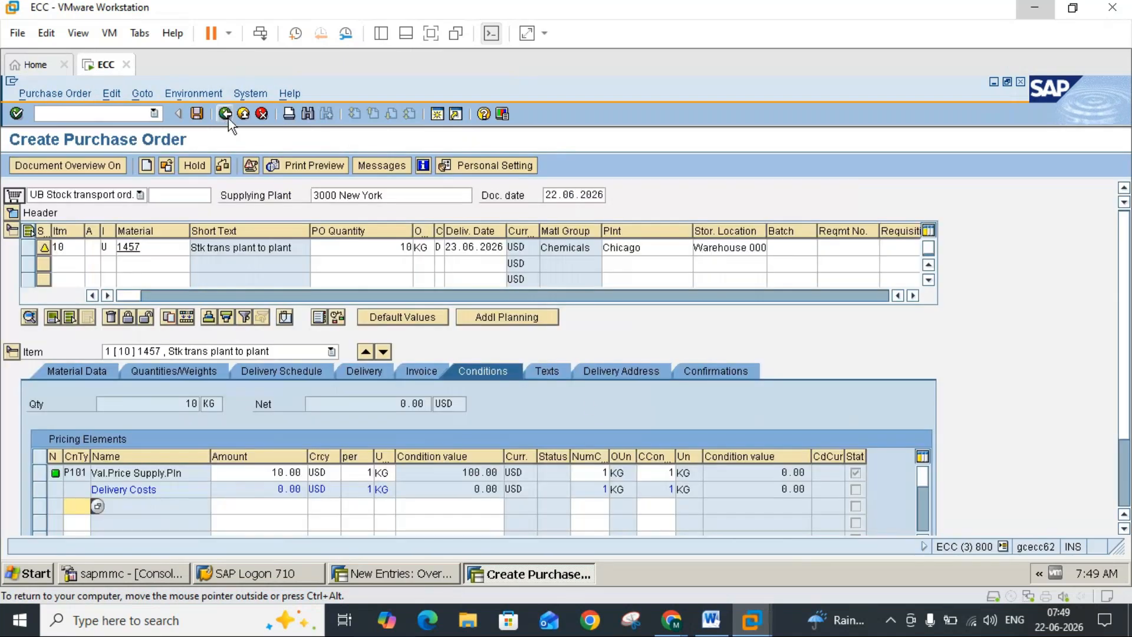
Step: Check the Word notes on condition type P101 and review the available condition types in the order item's pricing elements
click(711, 620)
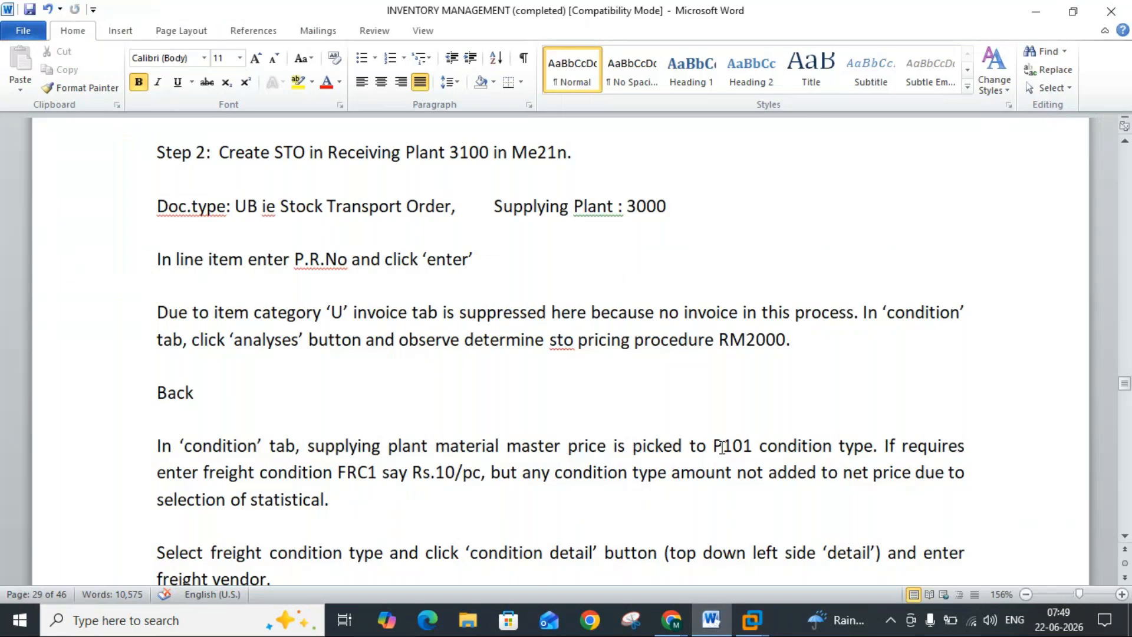
click(749, 622)
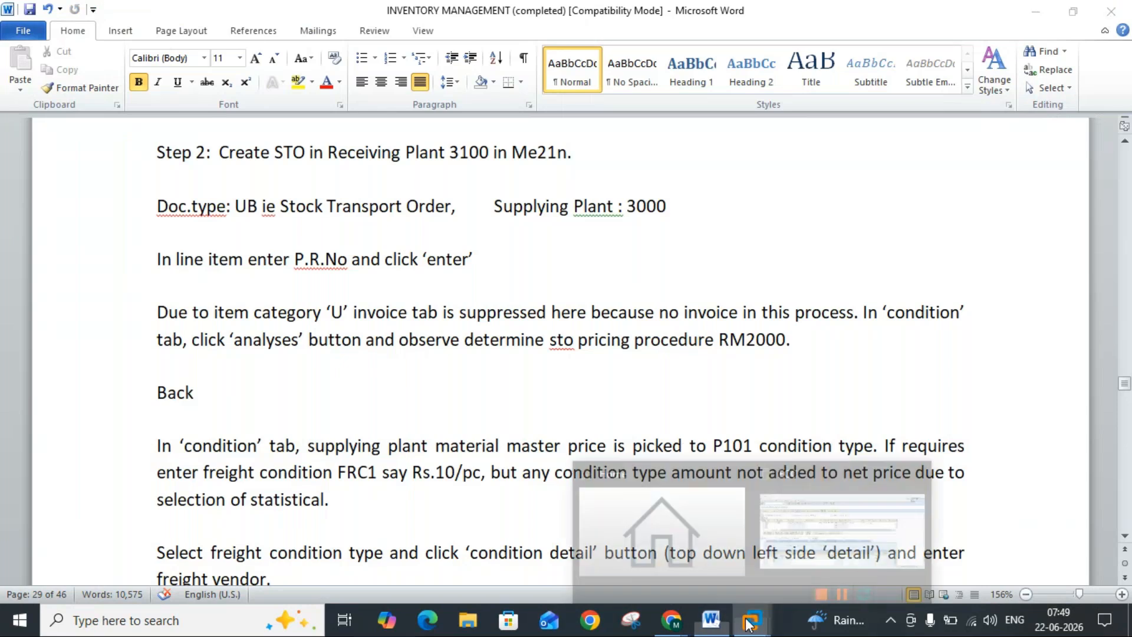
click(786, 526)
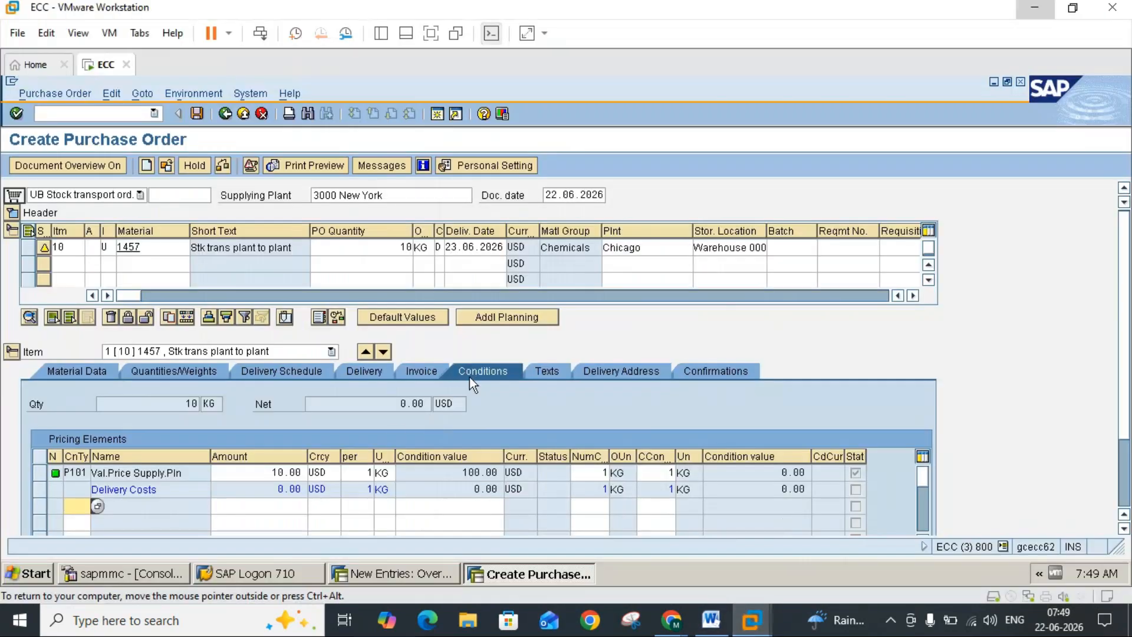
click(86, 474)
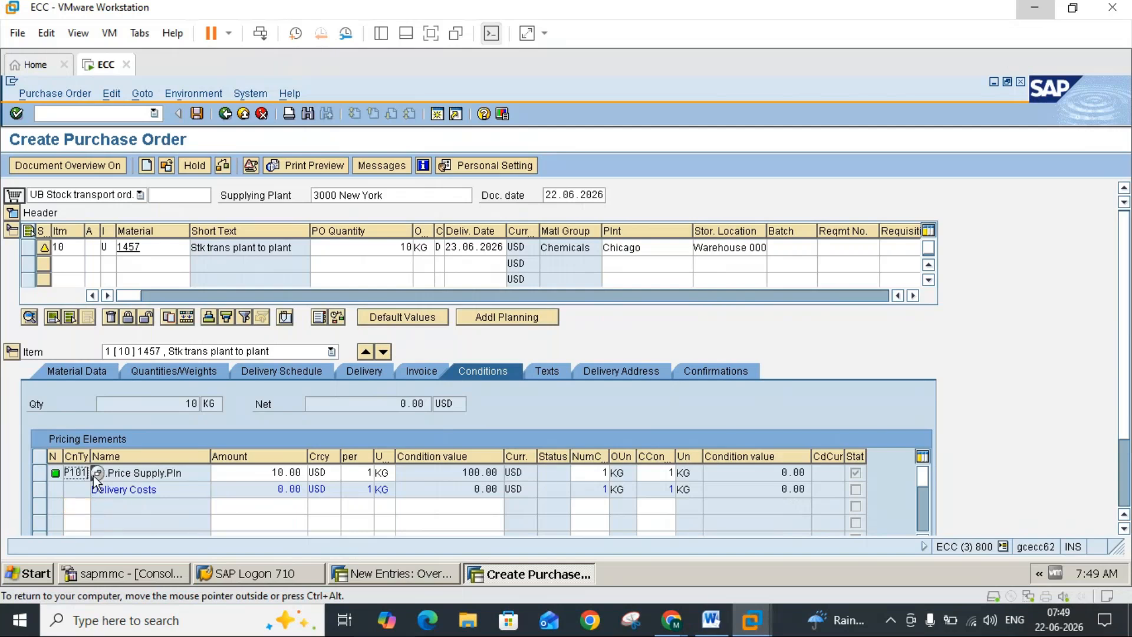
click(97, 473)
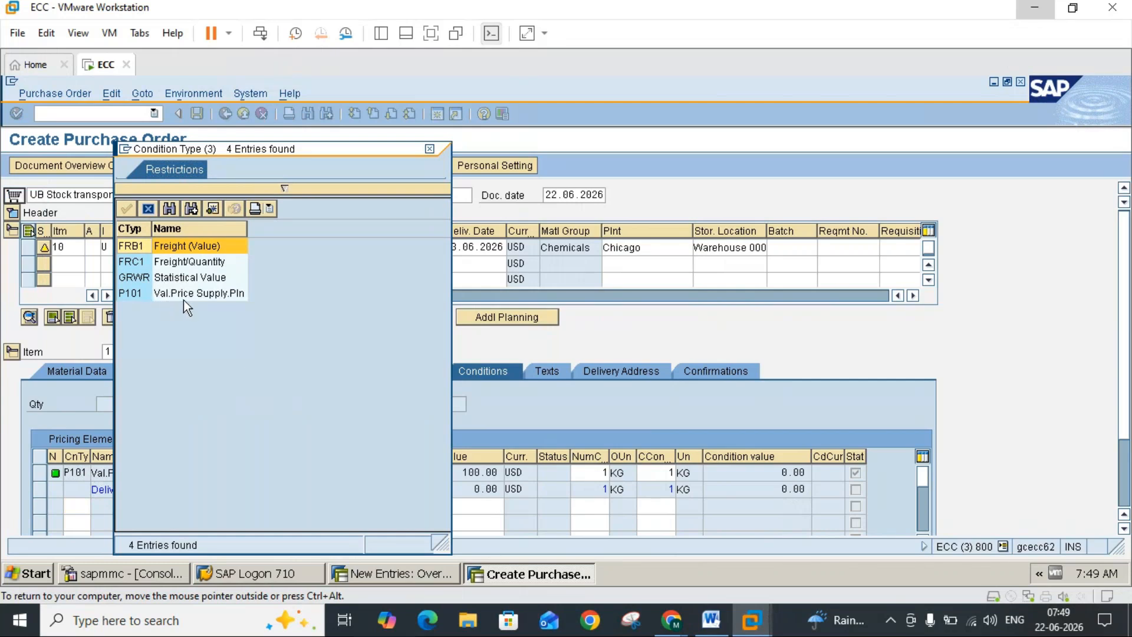
click(429, 148)
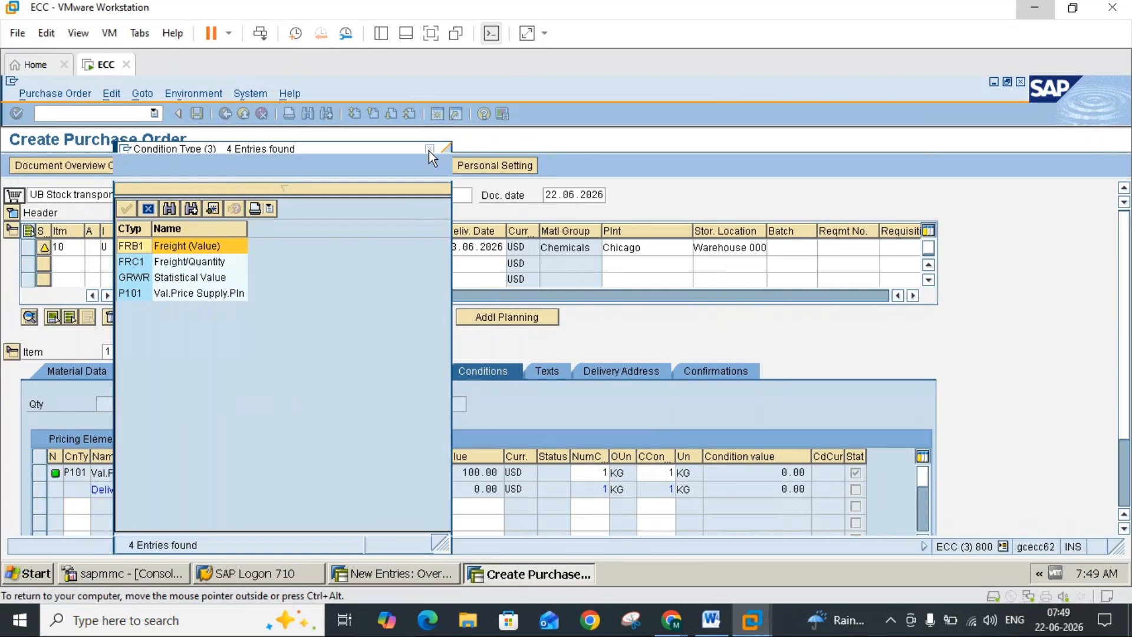
Step: Following the Word notes, add freight condition FRC1 (Freight/Quantity) to the item's pricing elements with an amount of 10
click(712, 620)
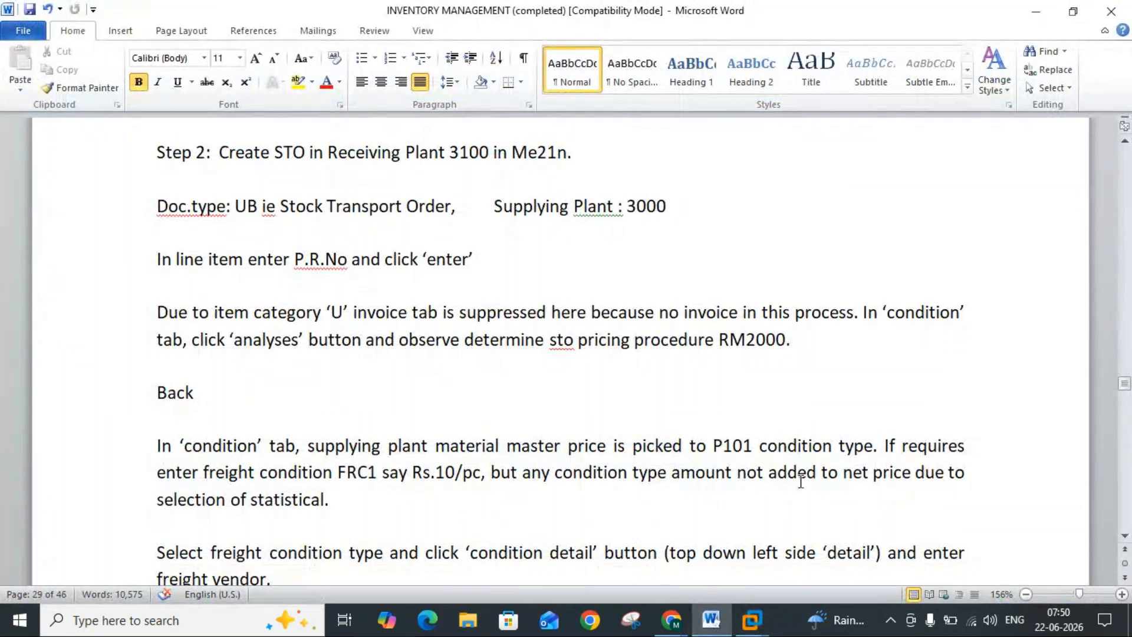
click(715, 632)
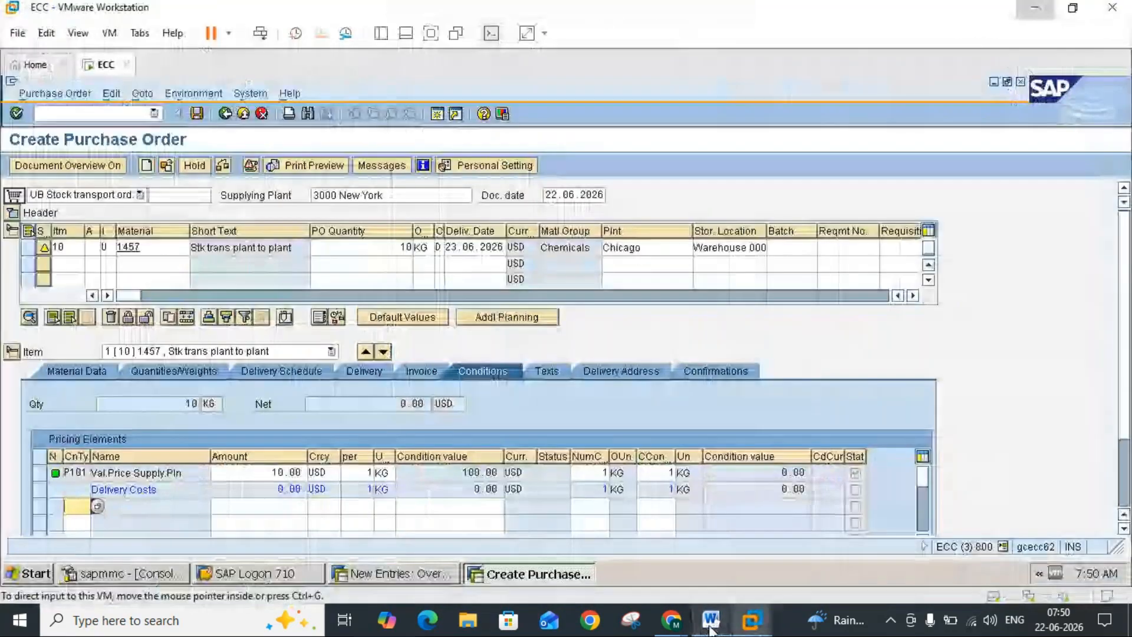
click(96, 506)
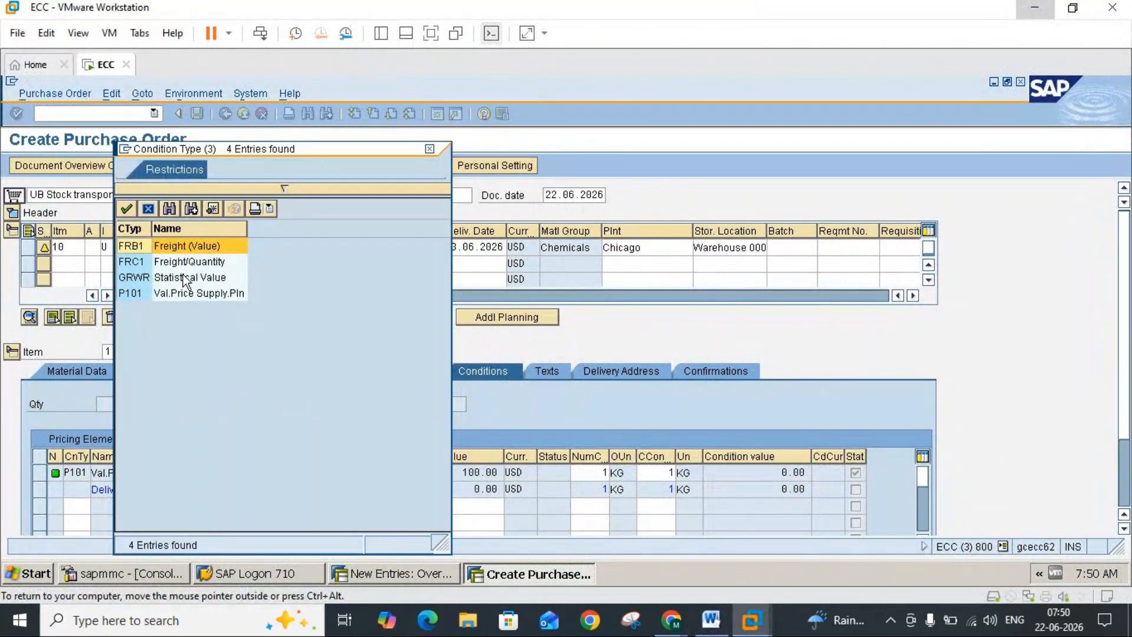
double_click(141, 265)
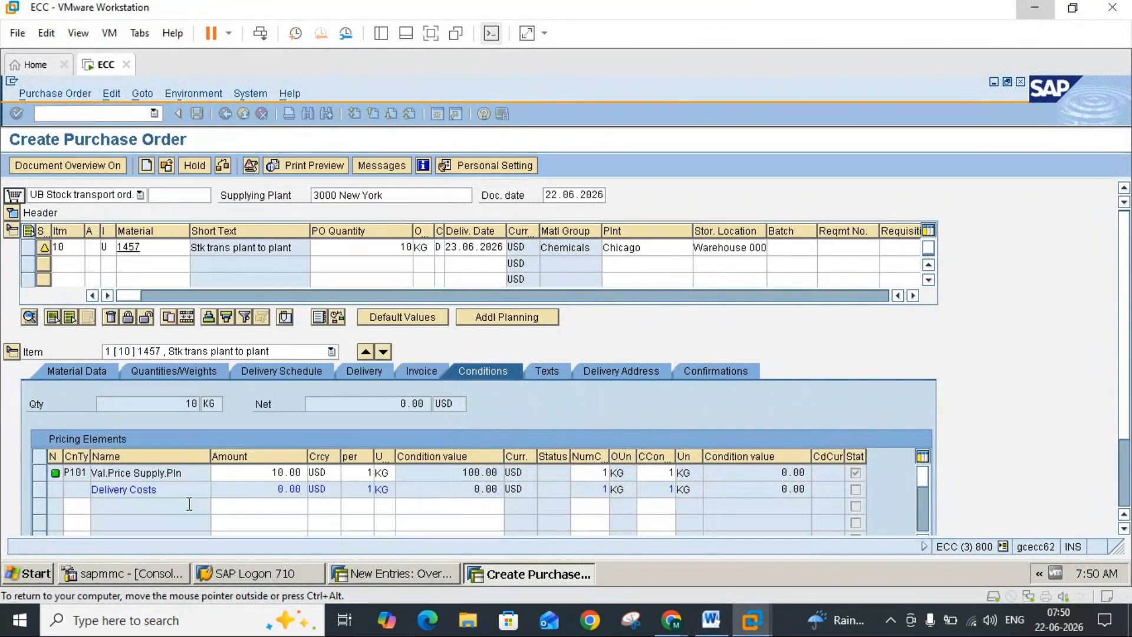
click(262, 505)
text(10)
key(Return)
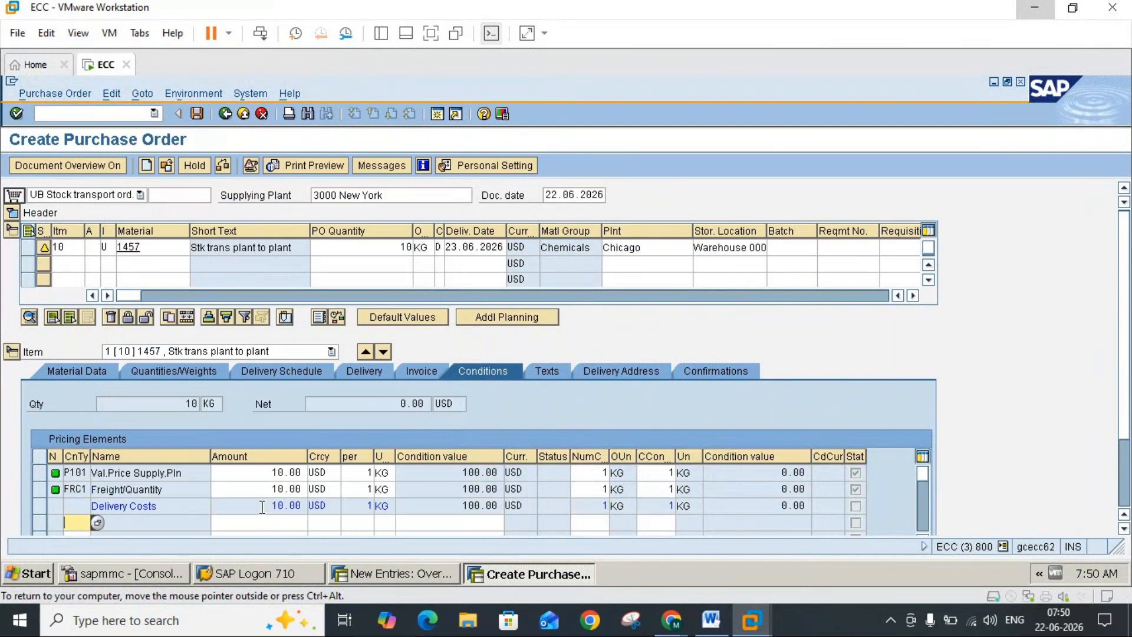
Step: Check the item's net value, read the Word notes on freight vendor entry and the Step 3 transfer posting, and return to SAP
click(401, 405)
click(425, 404)
click(711, 620)
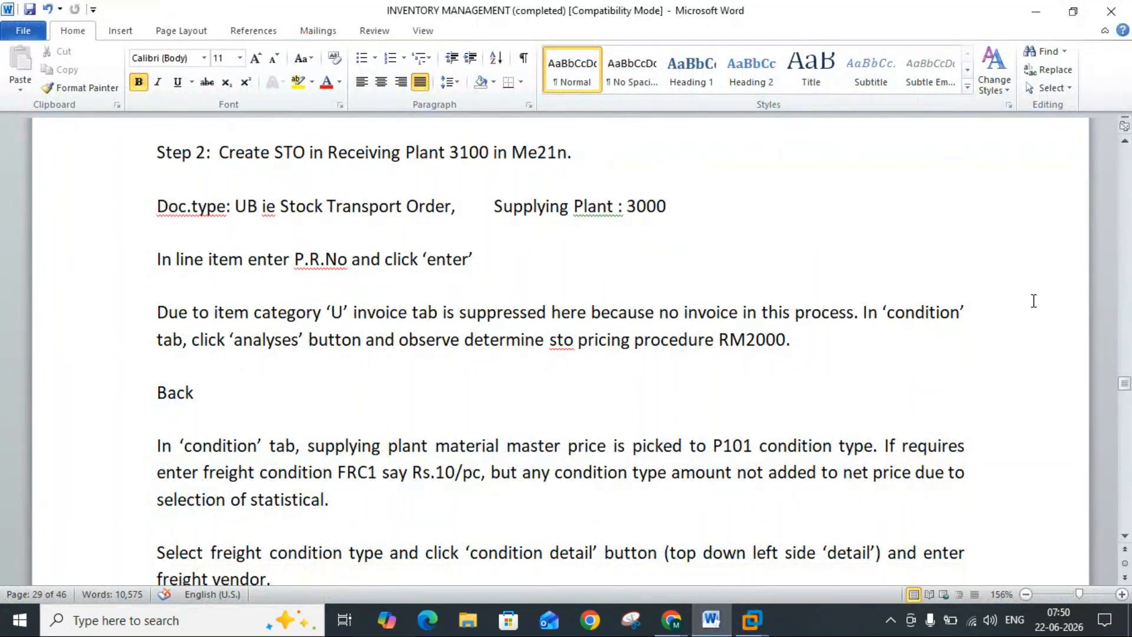
click(1125, 535)
scroll(1124, 536, down, 3)
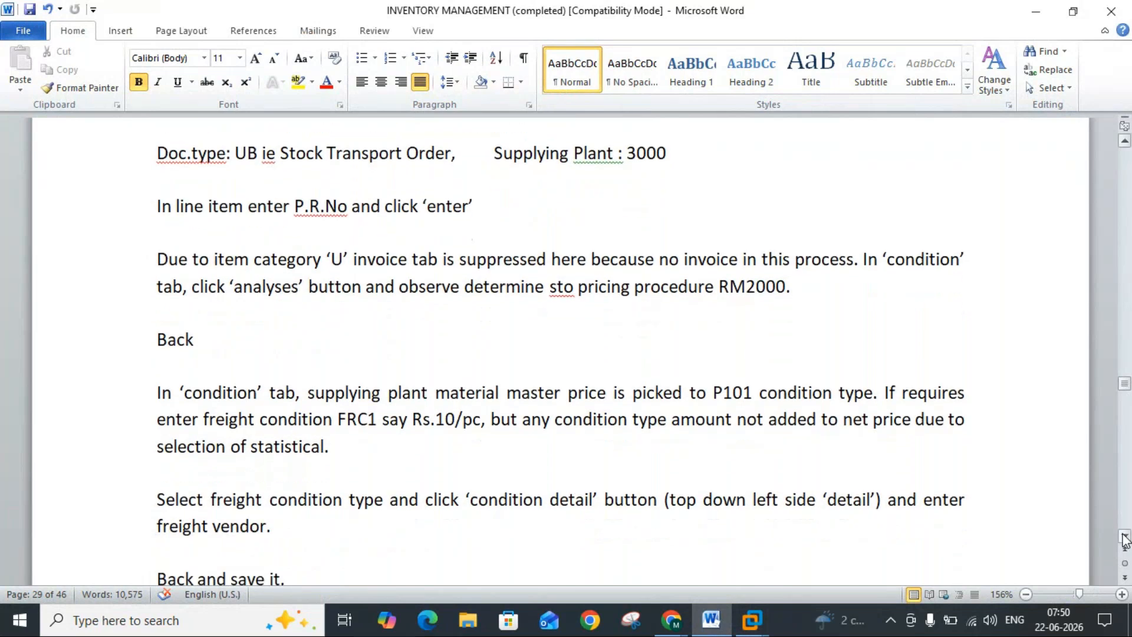
scroll(1124, 537, down, 4)
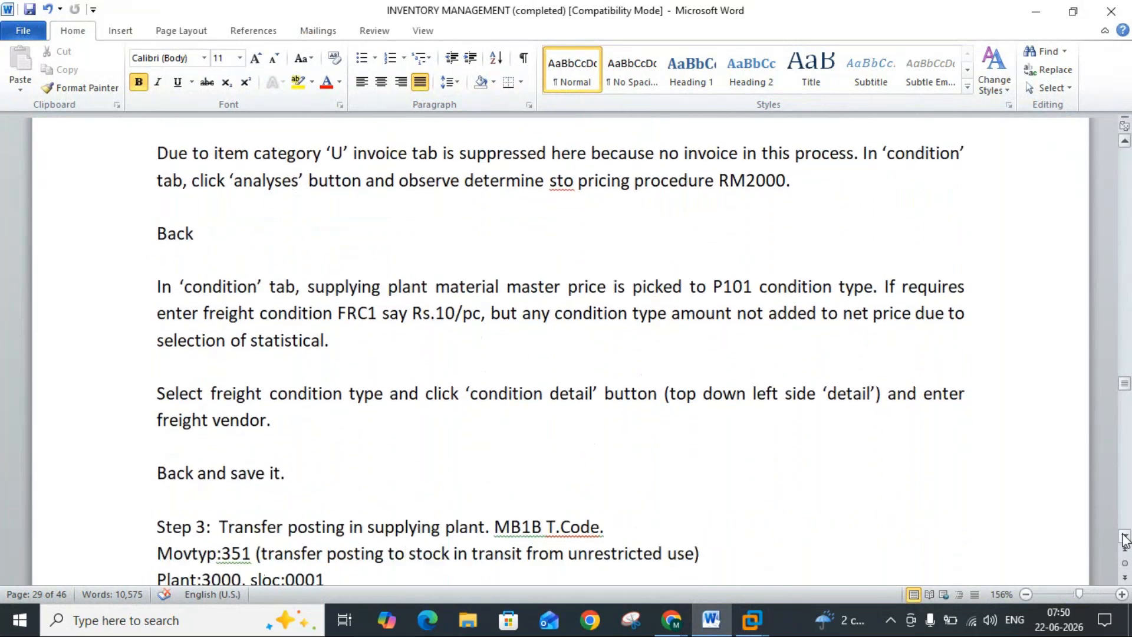
scroll(1124, 537, down, 4)
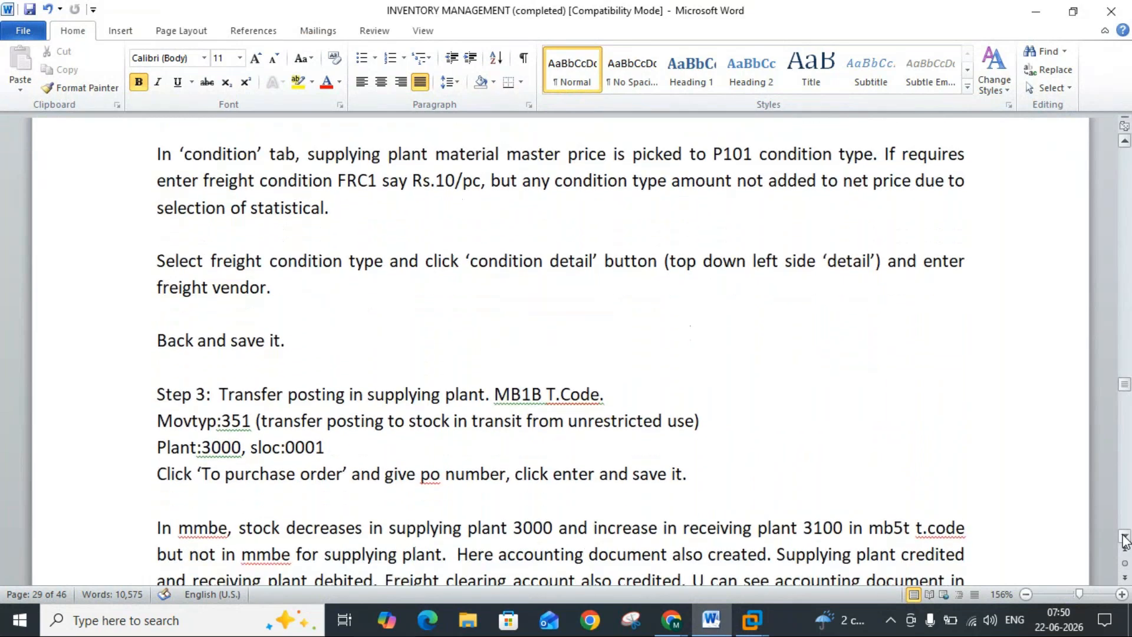
scroll(1124, 537, down, 3)
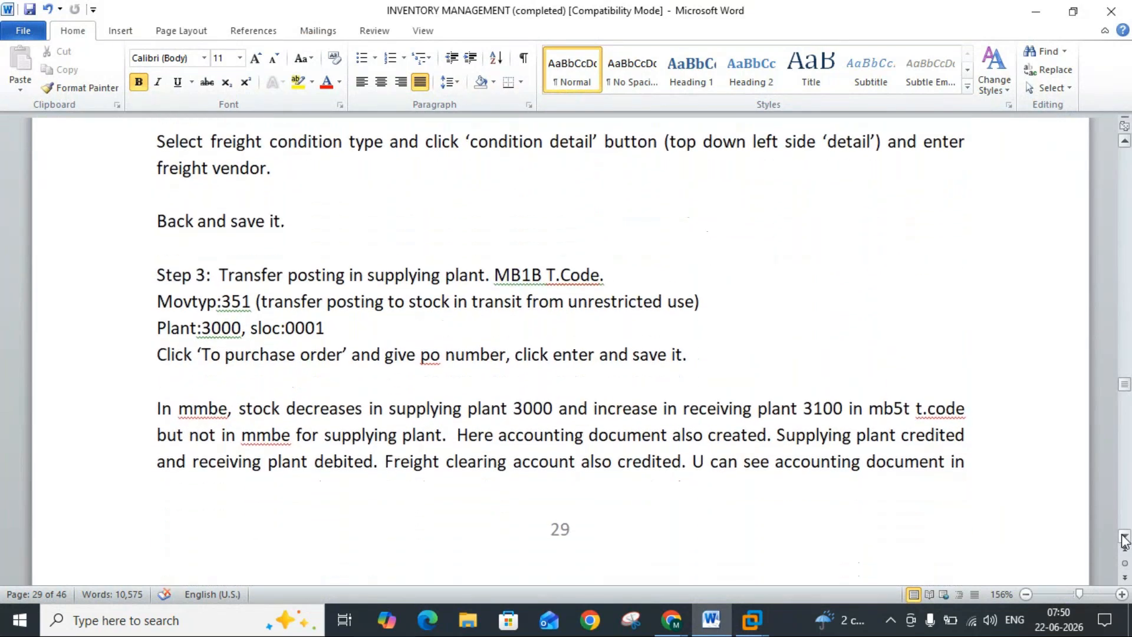
mouse_move(752, 619)
click(790, 530)
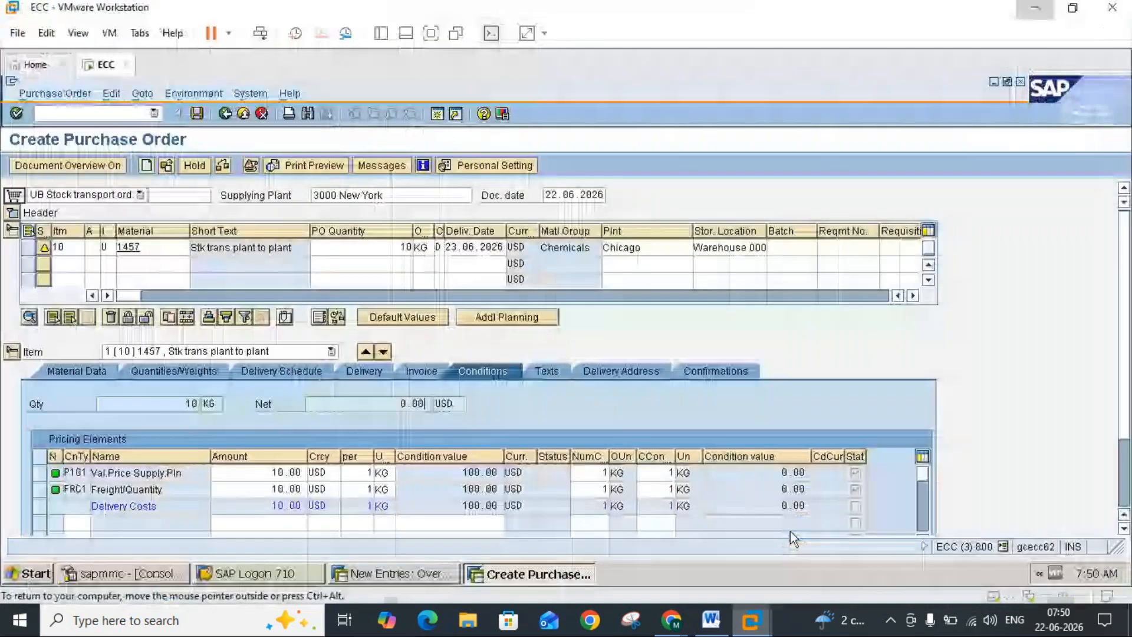
Step: Open the condition detail of the FRC1 freight condition and enter 3000 as the freight vendor, as the Word notes instruct
click(39, 490)
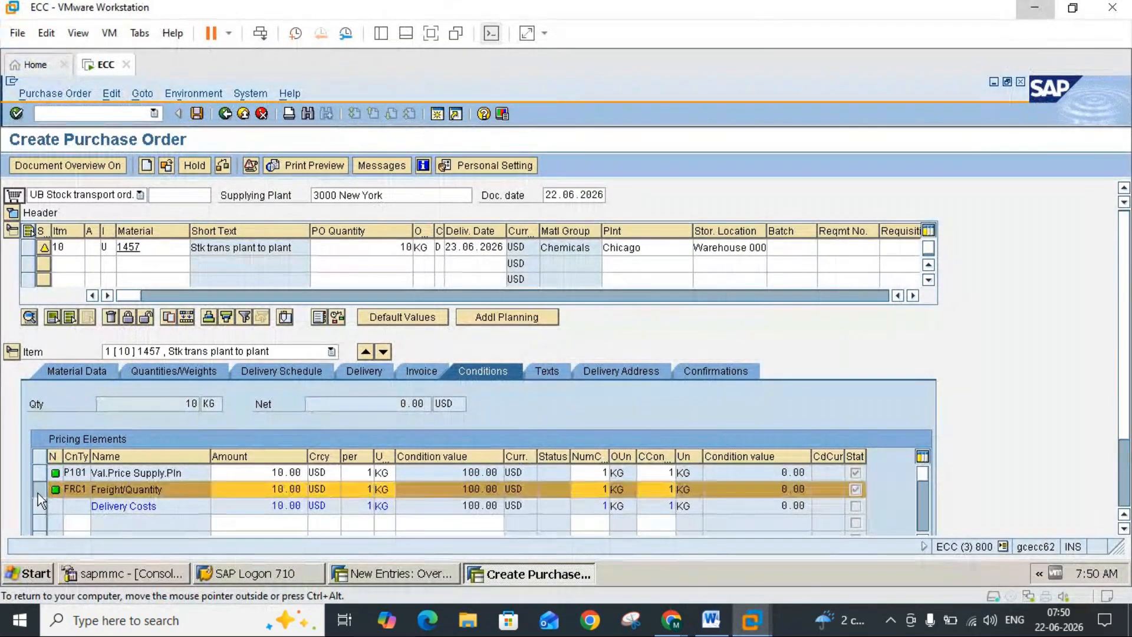
click(1124, 529)
click(1123, 529)
click(1123, 529)
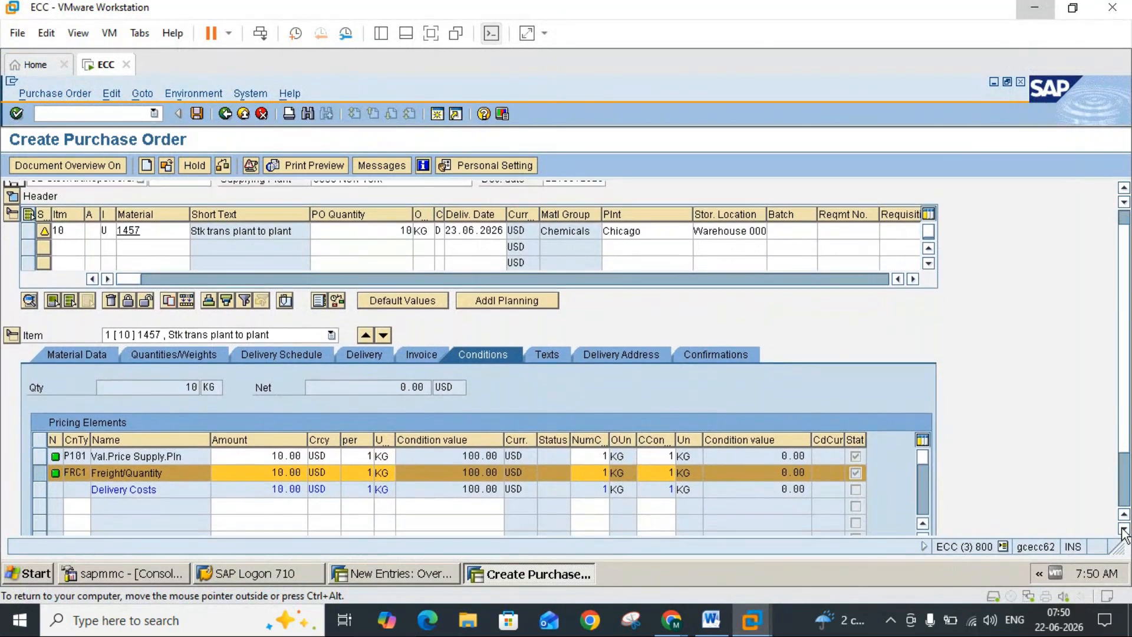
click(1123, 529)
click(1123, 529)
click(1124, 530)
click(1123, 529)
click(1123, 529)
click(1124, 530)
click(1123, 529)
click(1124, 530)
click(1124, 530)
click(1124, 529)
click(1124, 529)
click(1123, 529)
click(1124, 529)
click(1124, 529)
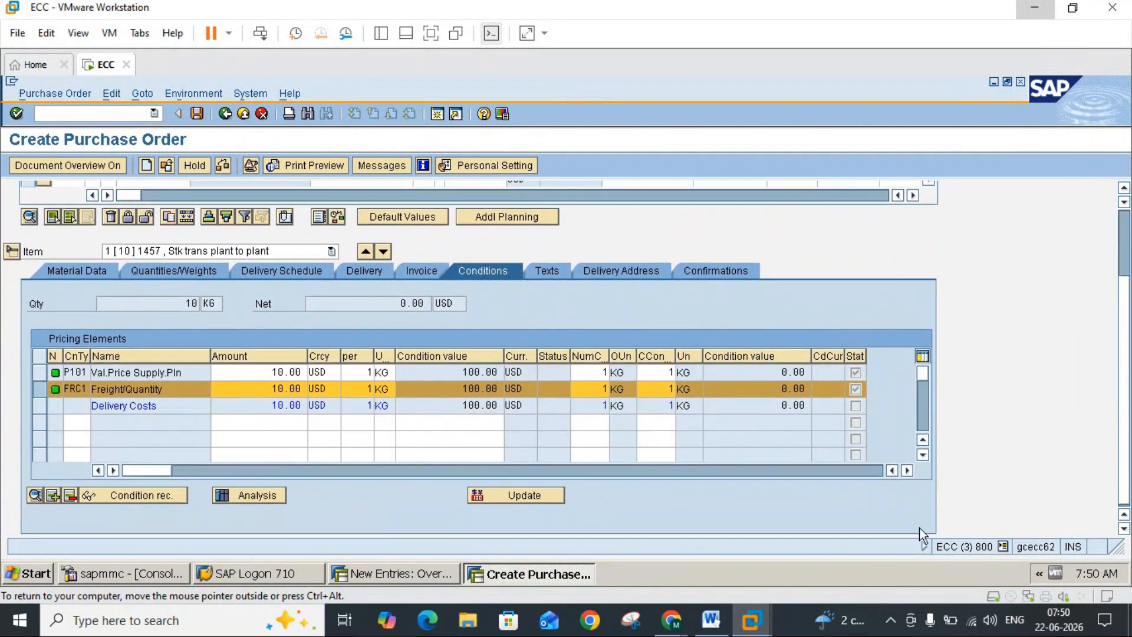
click(35, 496)
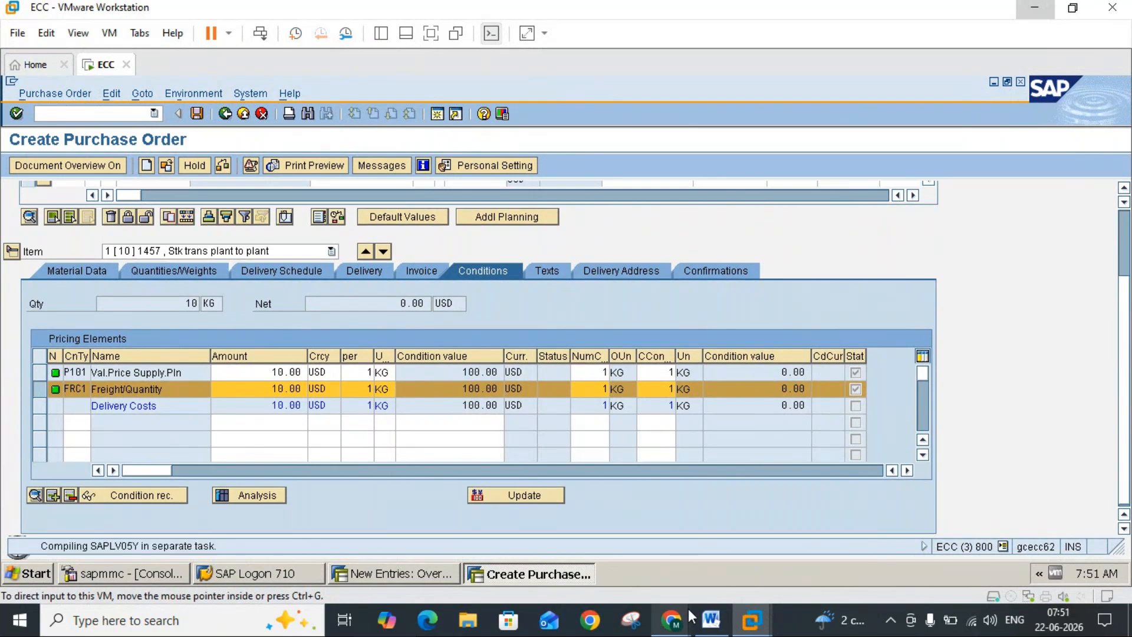
click(710, 619)
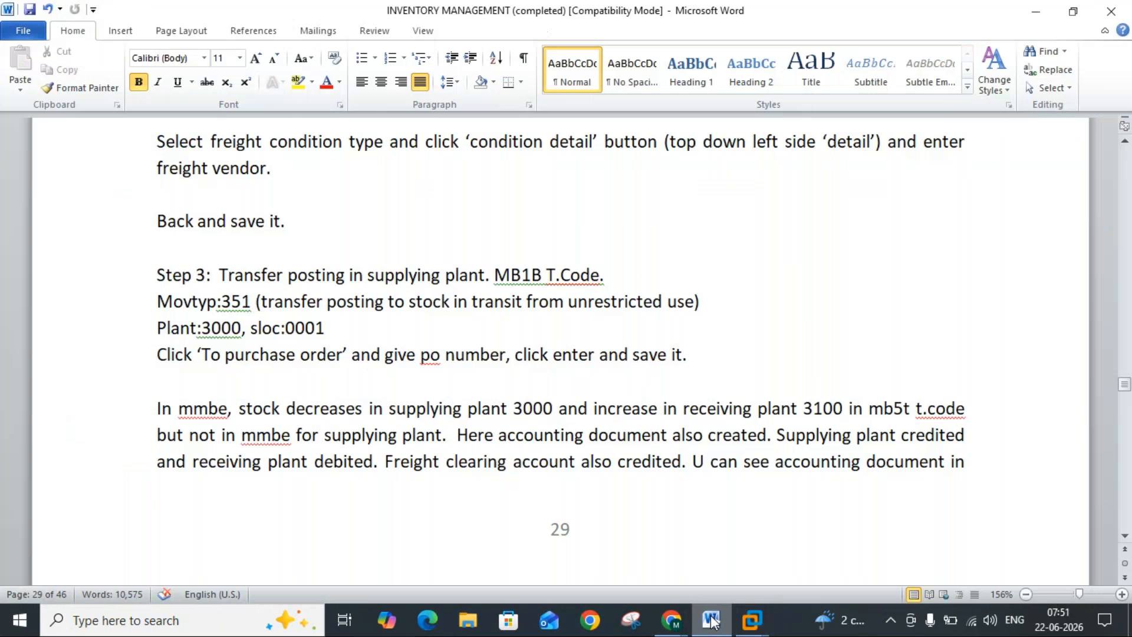
click(713, 622)
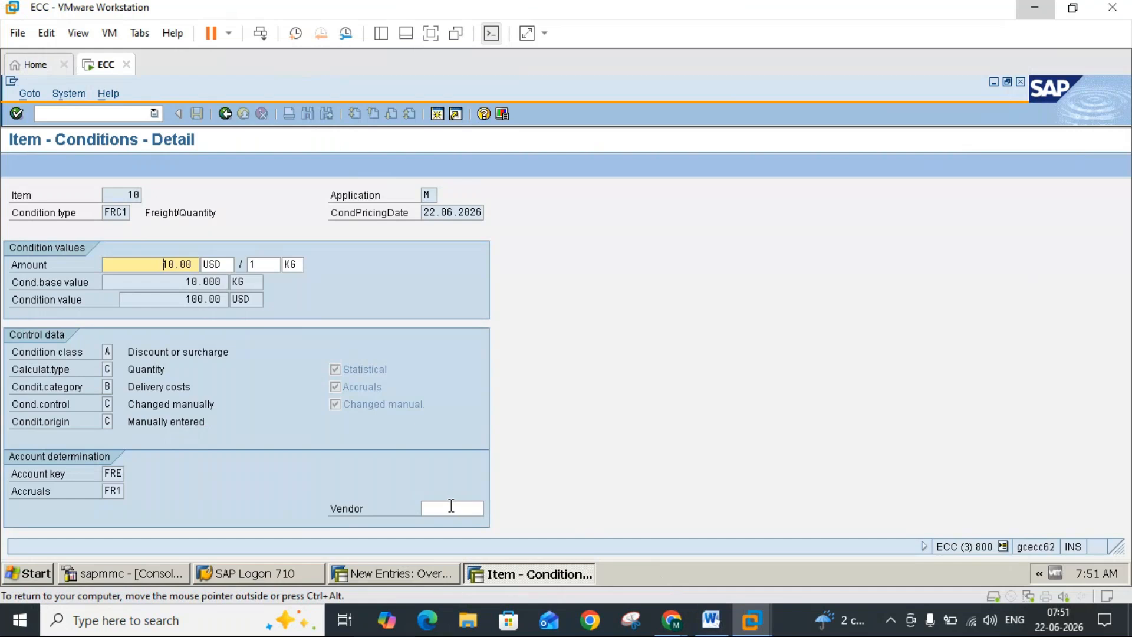
click(452, 507)
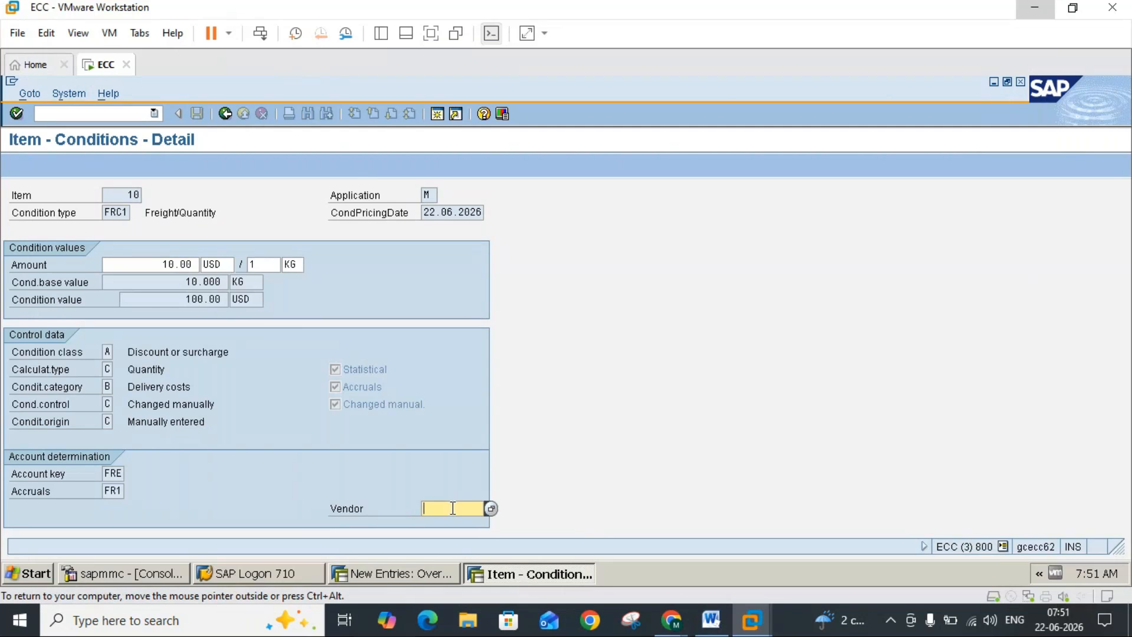
text(3000)
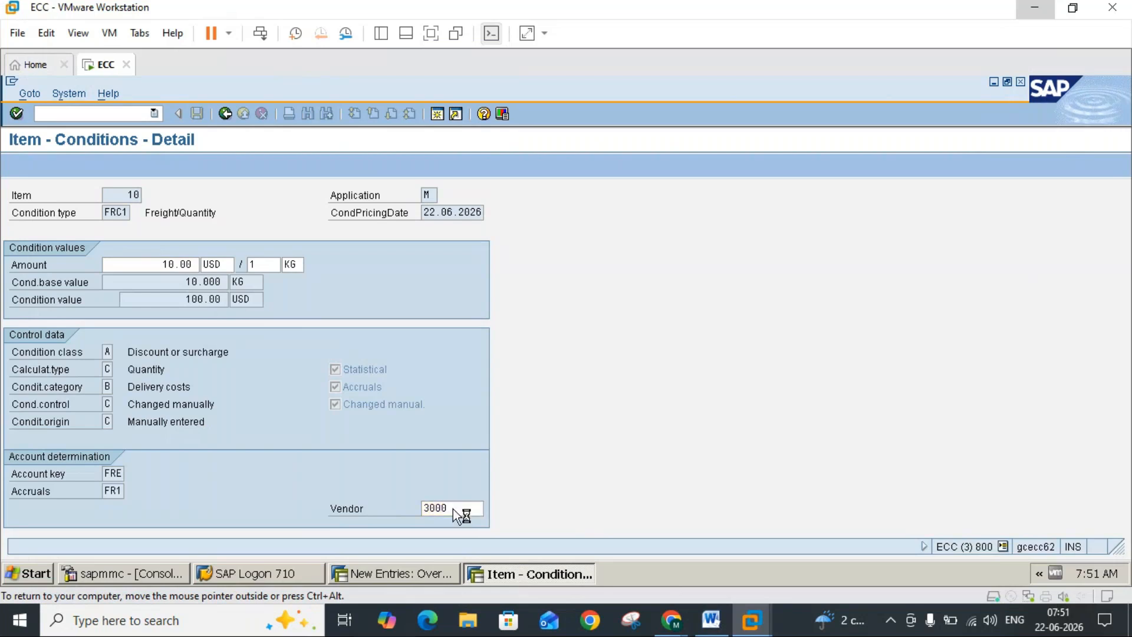
key(Return)
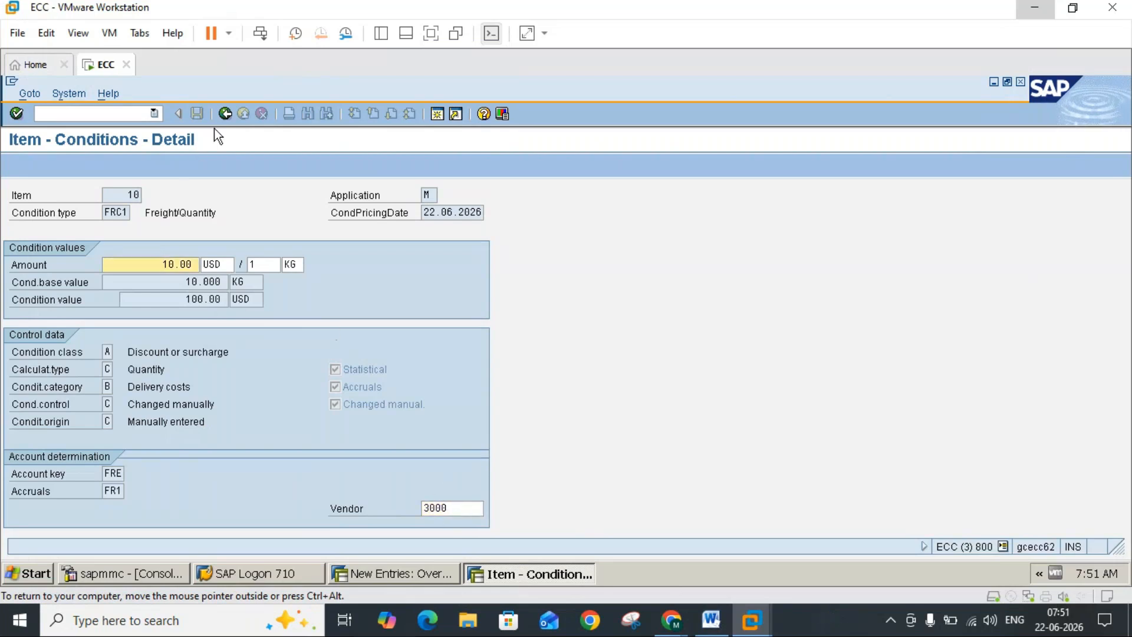
Step: Return from the FRC1 condition detail, check the Word notes, and save the stock transport order
click(224, 115)
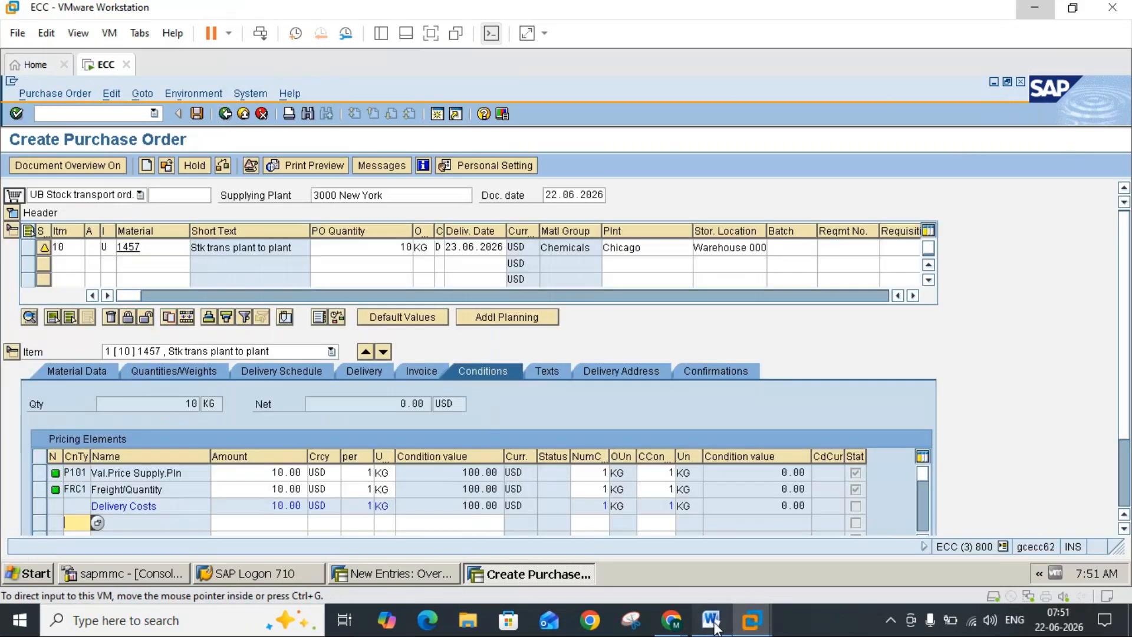
click(711, 620)
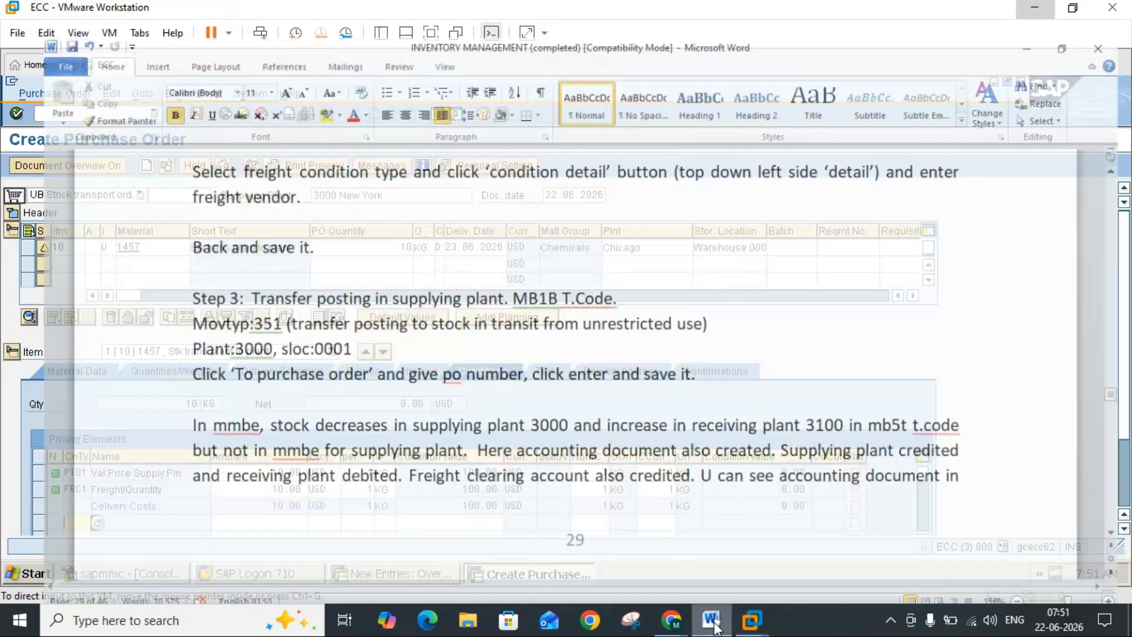
click(712, 622)
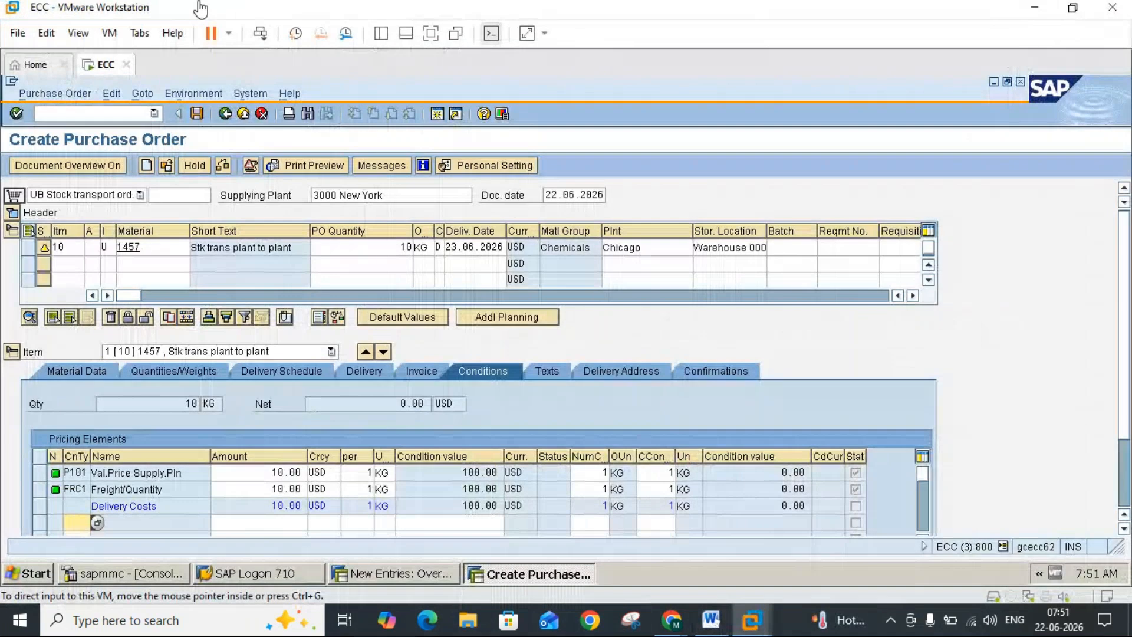
click(198, 114)
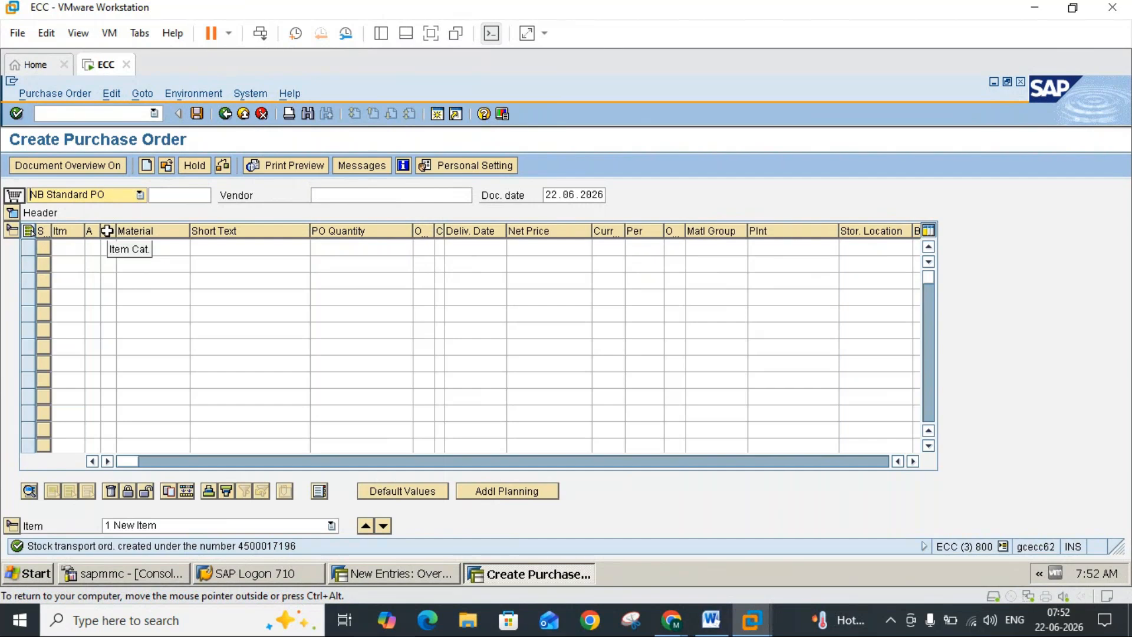
Step: Look up the saved stock transport order's number in the document selection dialog and close the dialog without opening another document
double_click(106, 250)
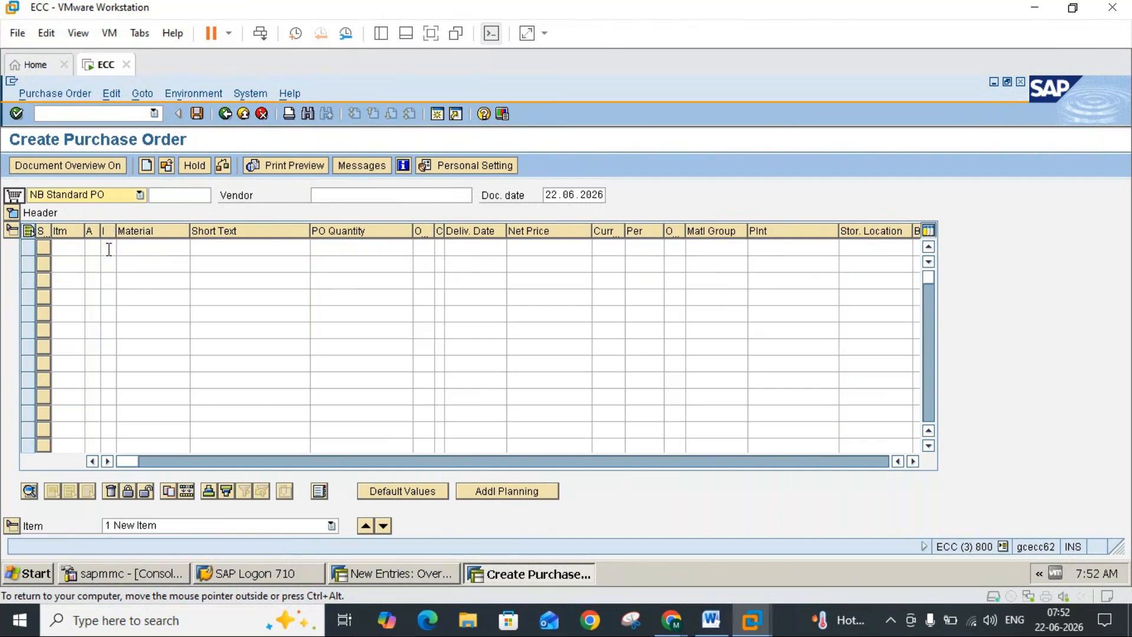
double_click(108, 249)
click(109, 247)
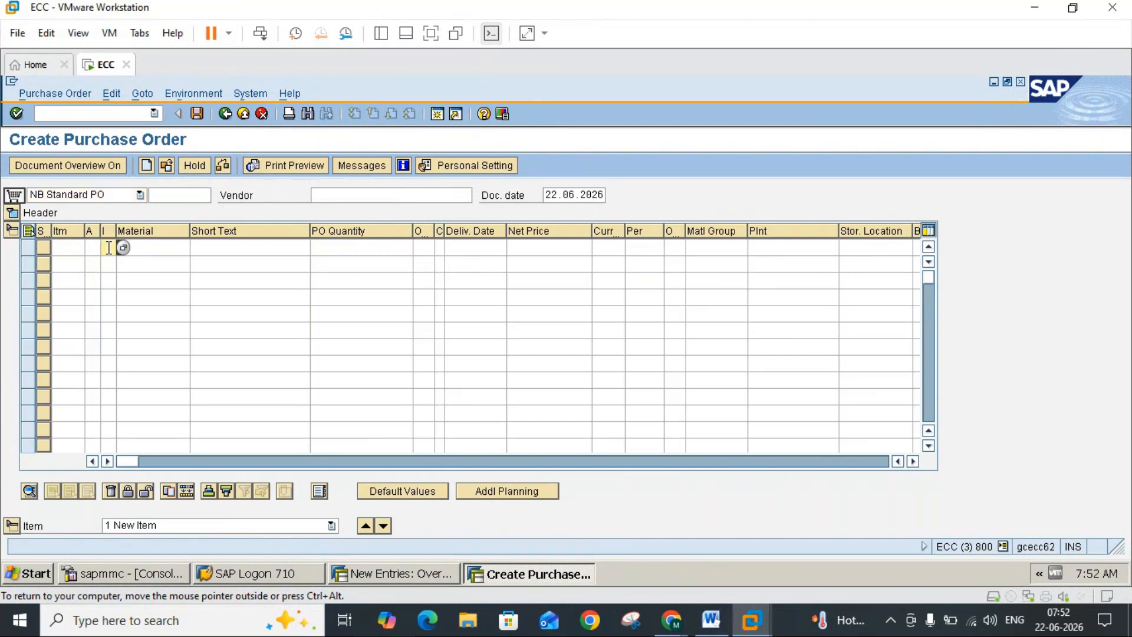
mouse_move(712, 622)
click(48, 97)
click(62, 111)
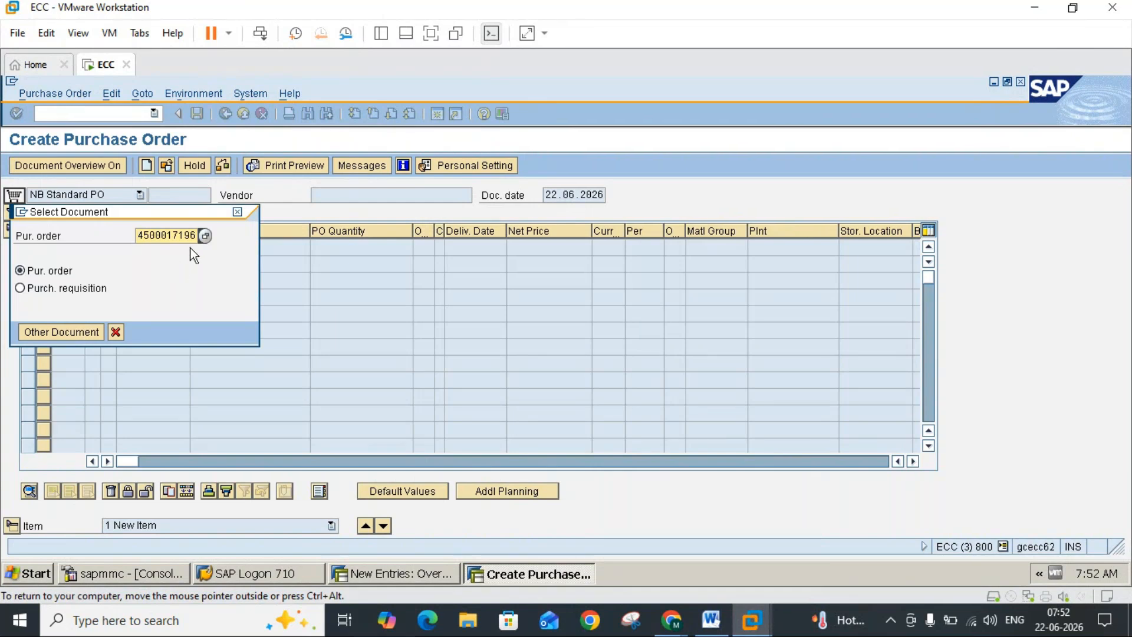
click(238, 212)
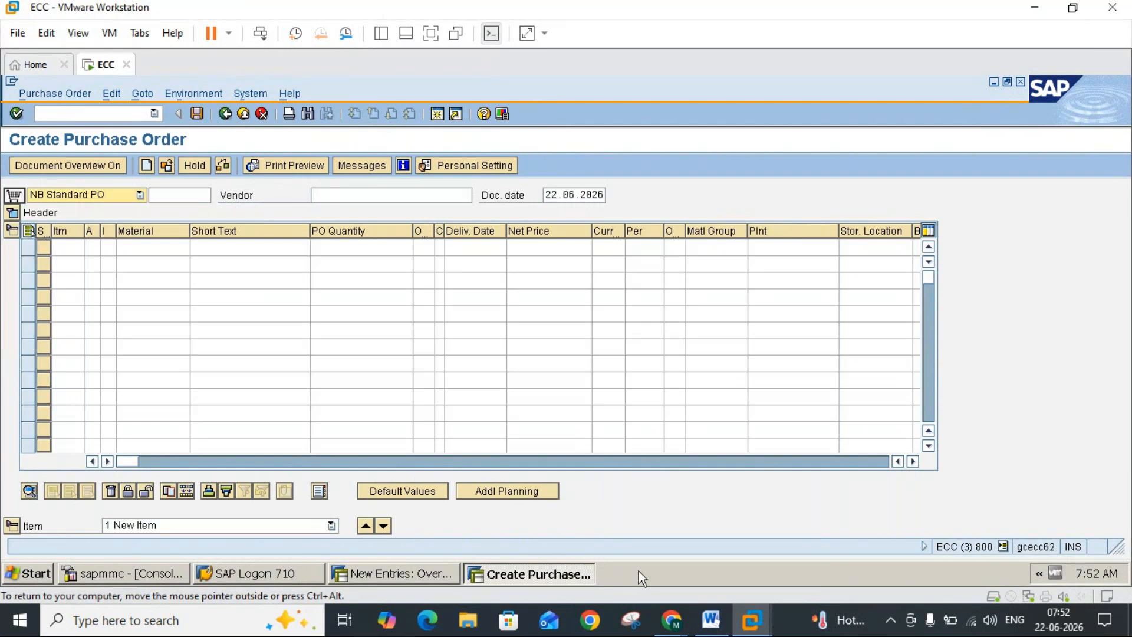
Step: Read the Step 3 transfer posting instructions in the Word notes, return to SAP, leave purchase order creation and start transaction MB1B
click(712, 620)
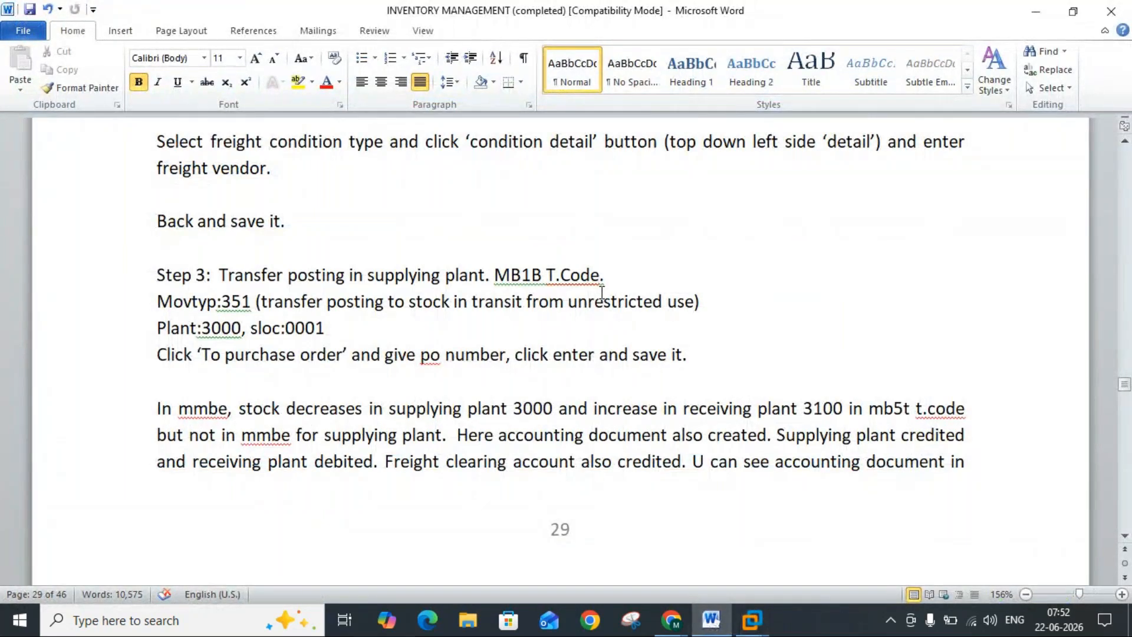
mouse_move(750, 619)
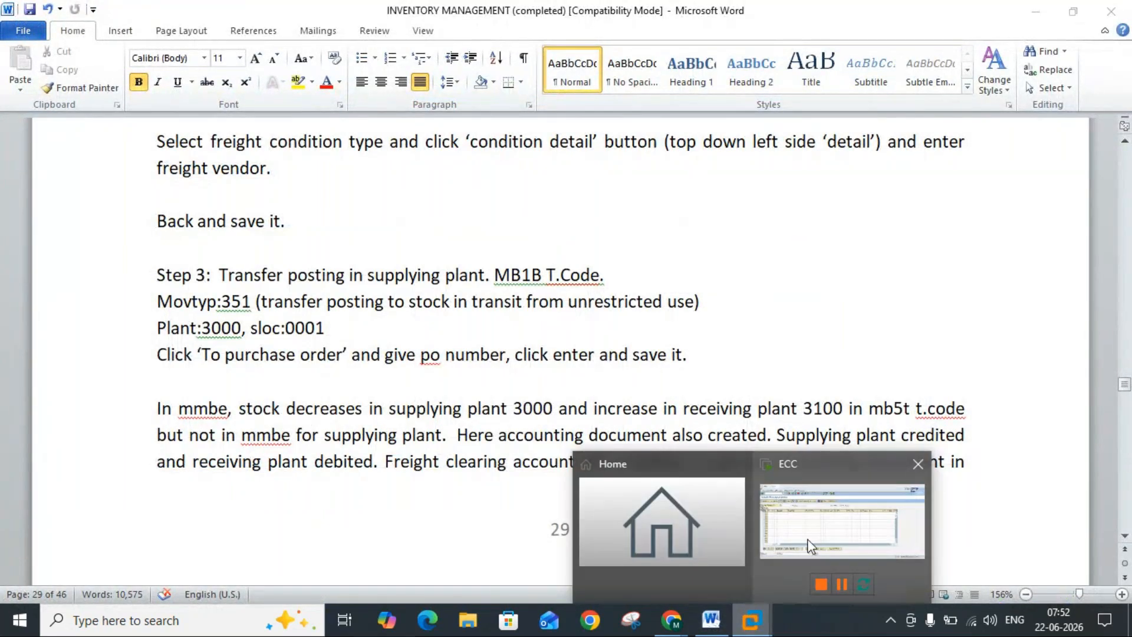
click(809, 545)
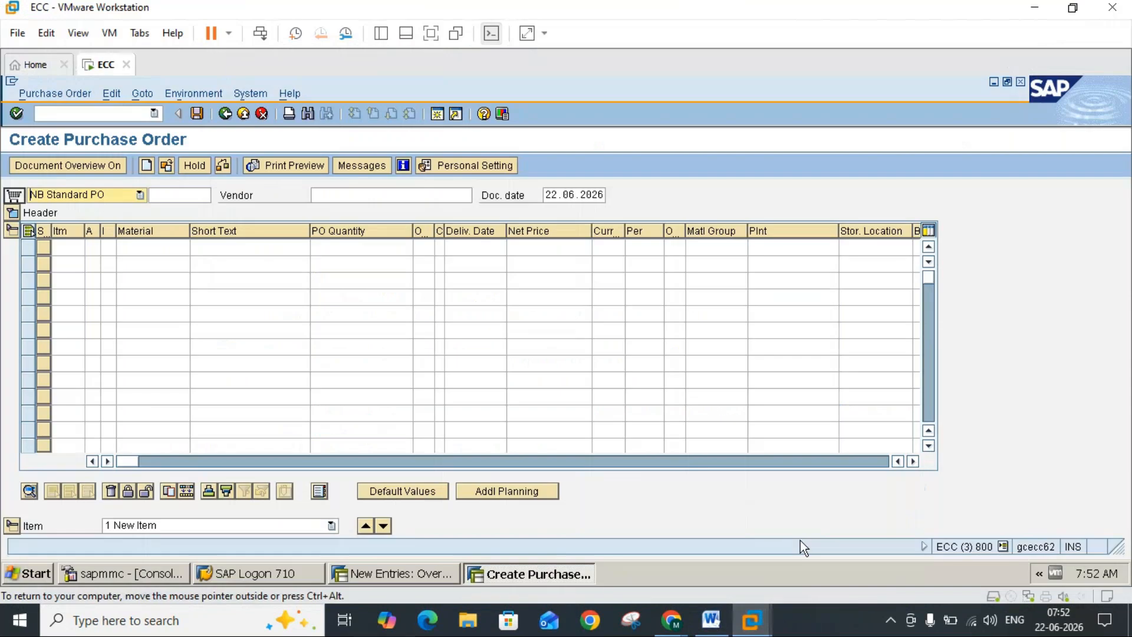
click(243, 114)
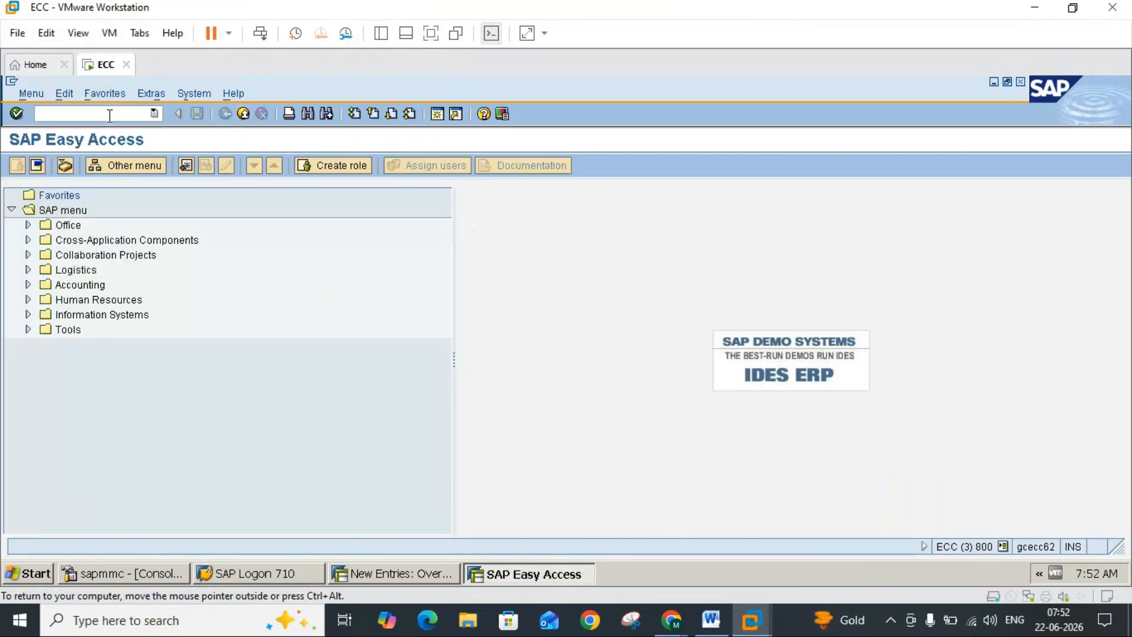
text(mb1b)
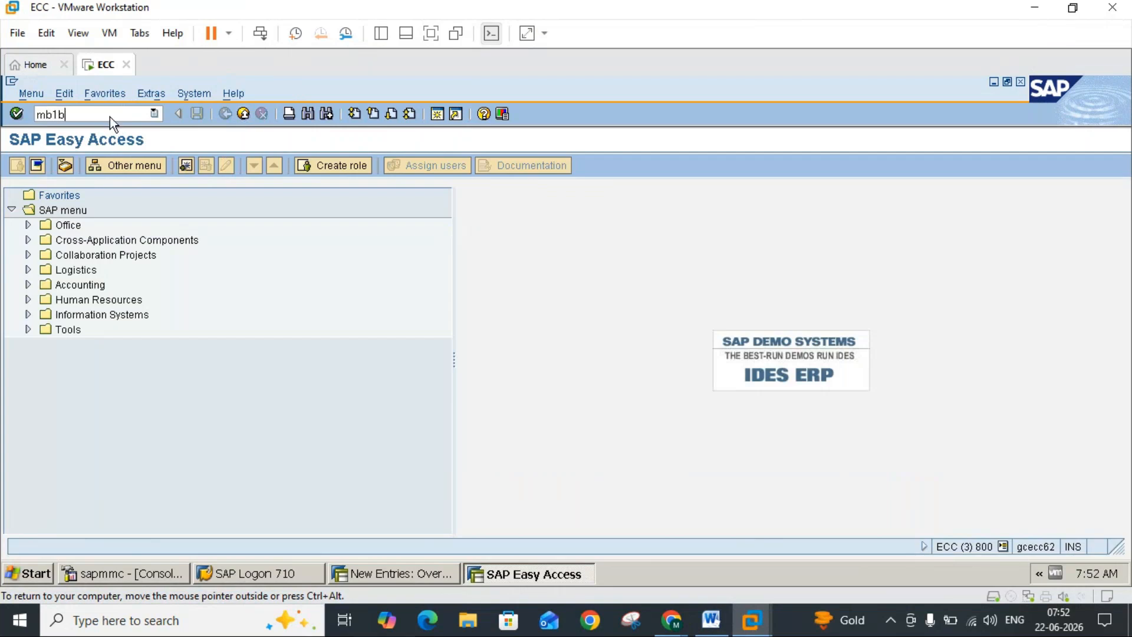
key(Return)
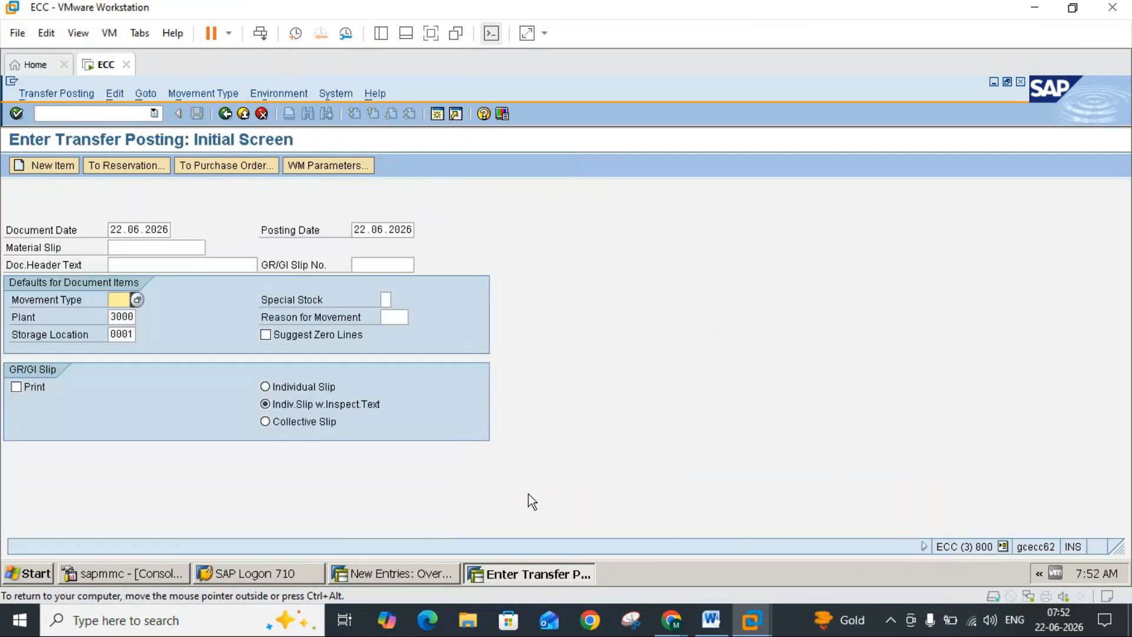
Step: Check the required movement type in the Word notes and choose 351, transfer posting to stock in transit from unrestricted-use, from the value list
click(712, 629)
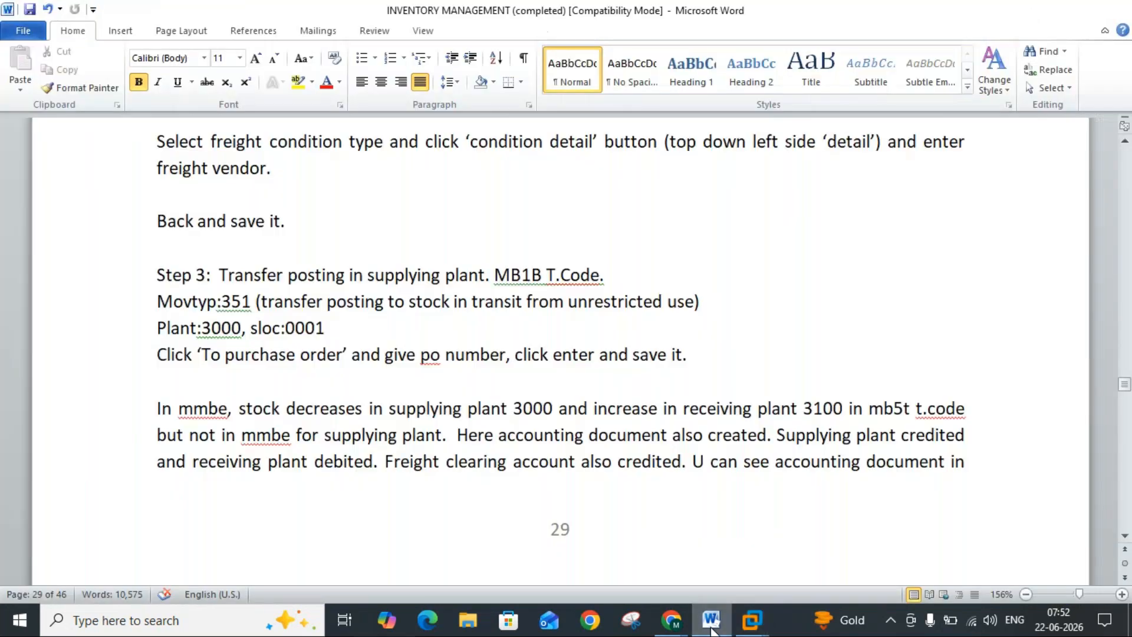
click(725, 629)
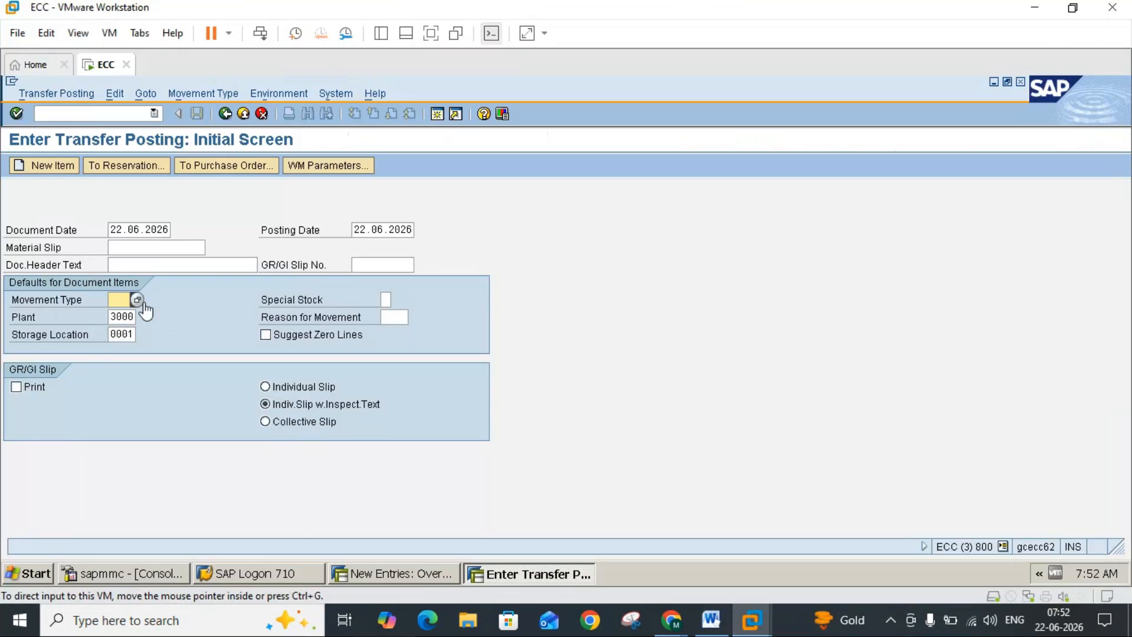
click(137, 299)
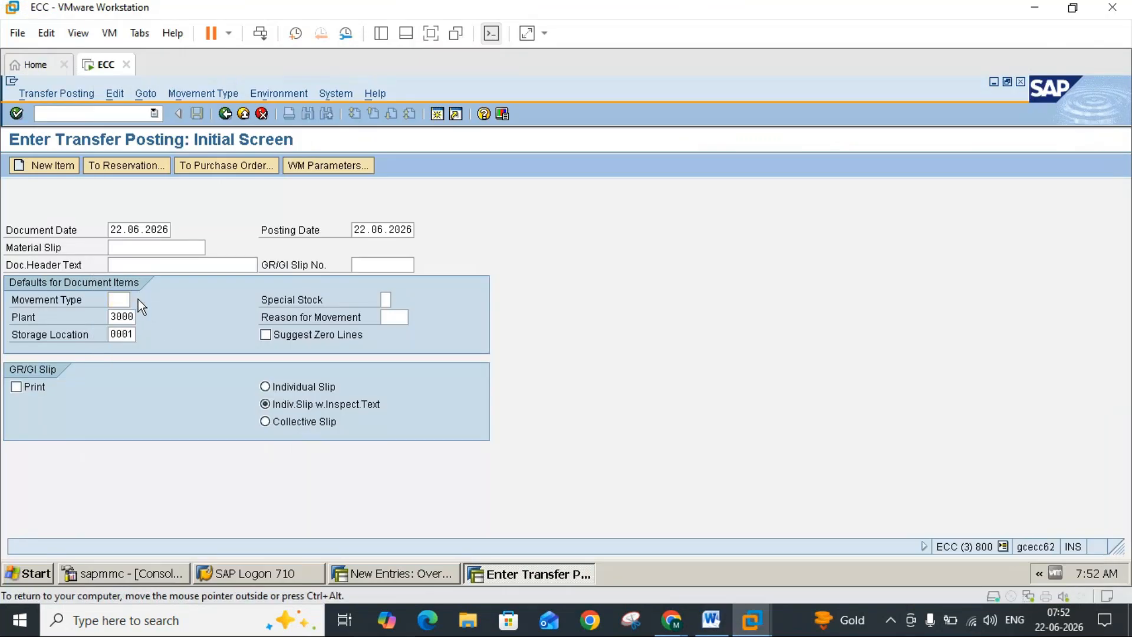
key(F4)
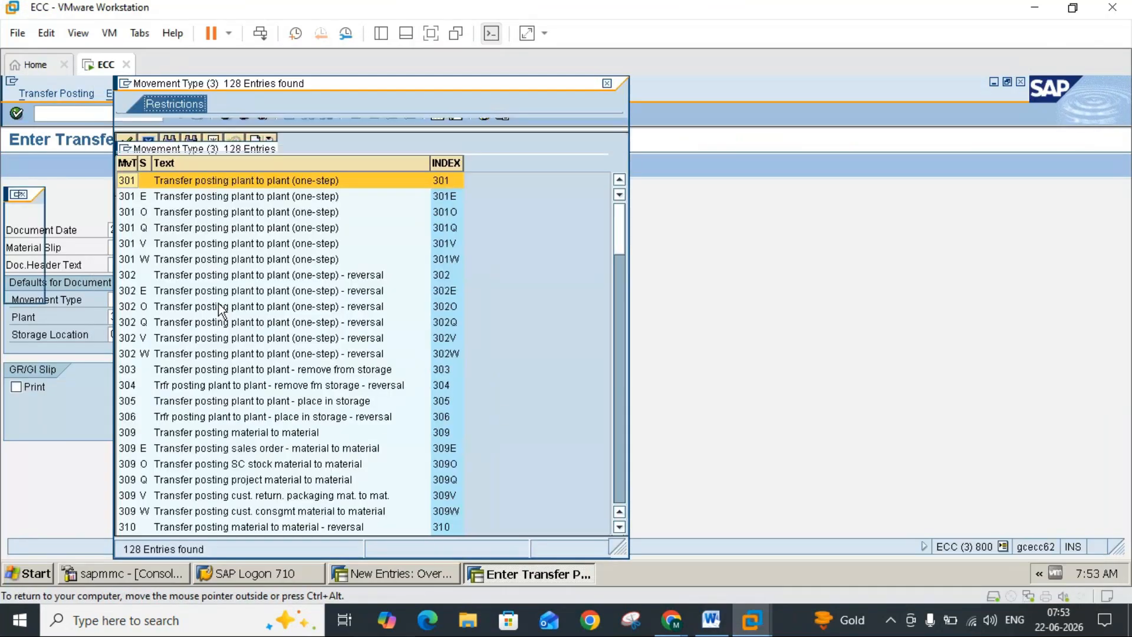
click(618, 469)
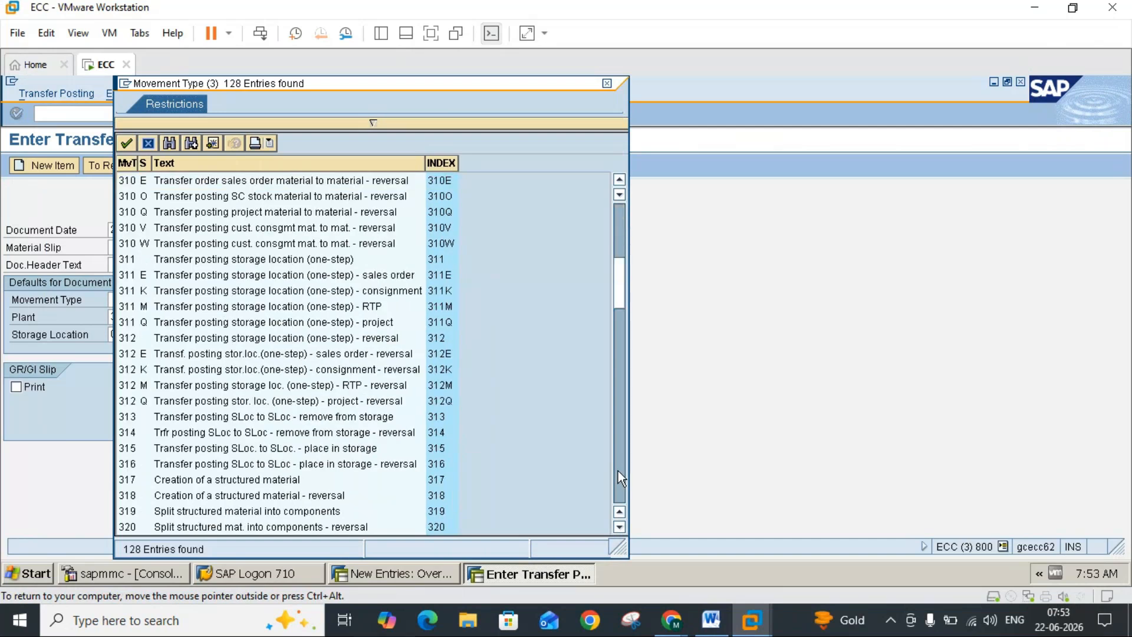
click(618, 470)
click(618, 471)
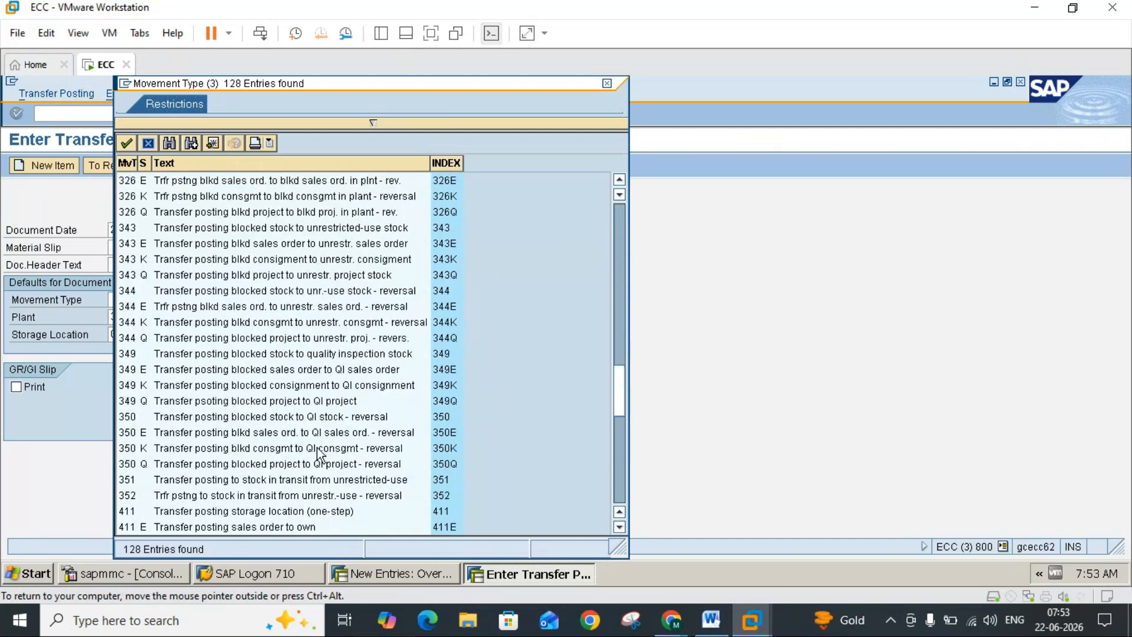
double_click(241, 479)
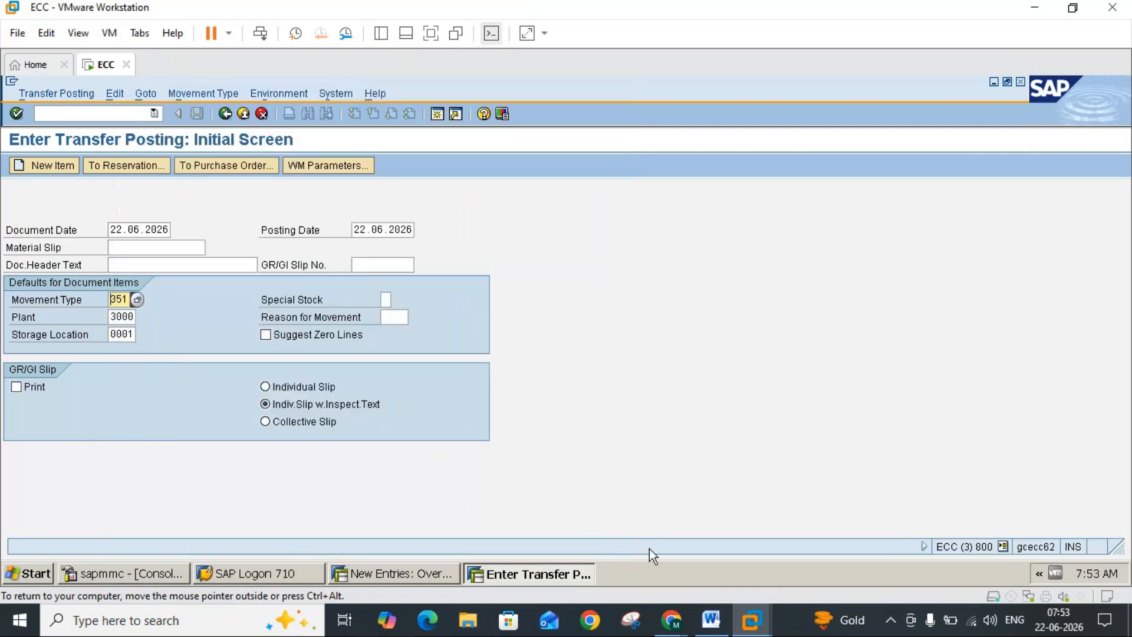
Step: Following the Word notes, open the purchase order reference for the transfer posting and enter the stock transport order's number
click(712, 620)
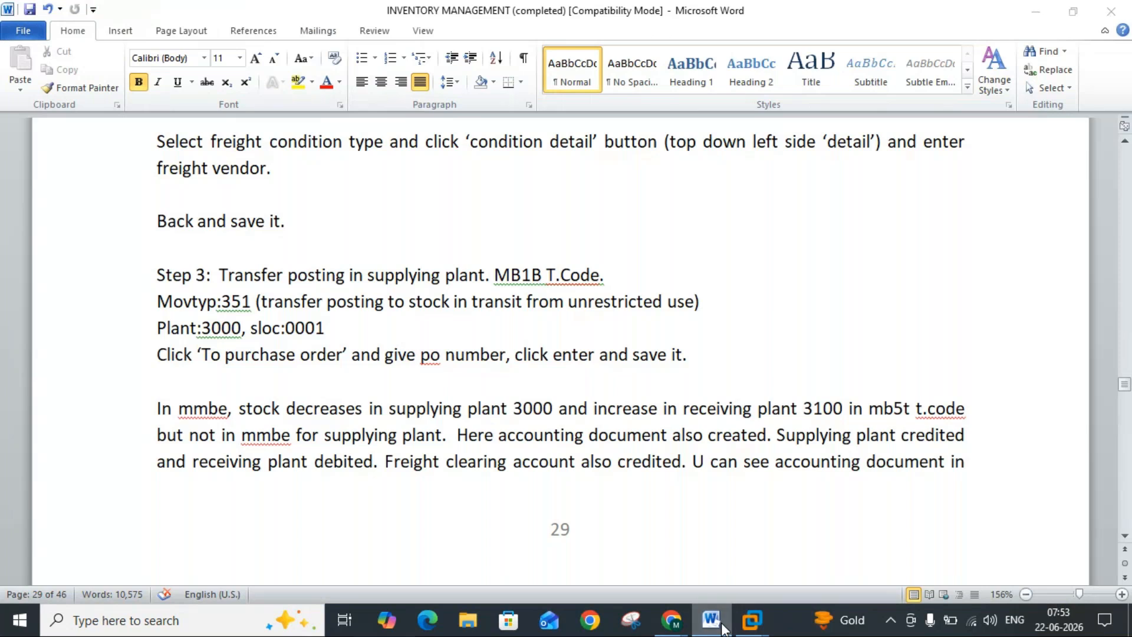
click(752, 620)
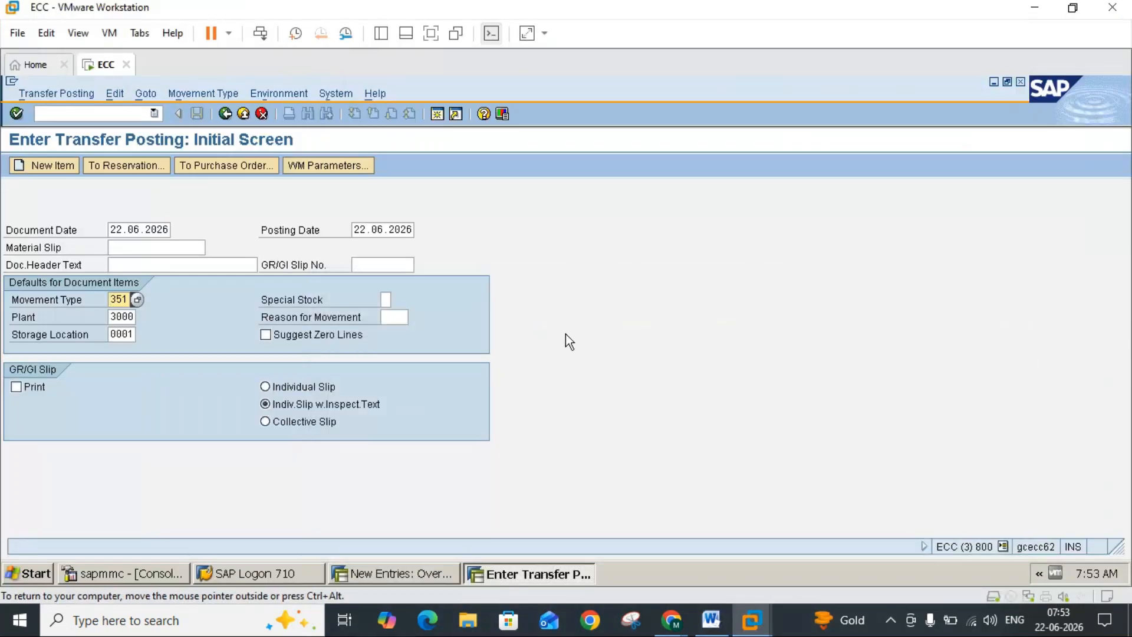
key(Return)
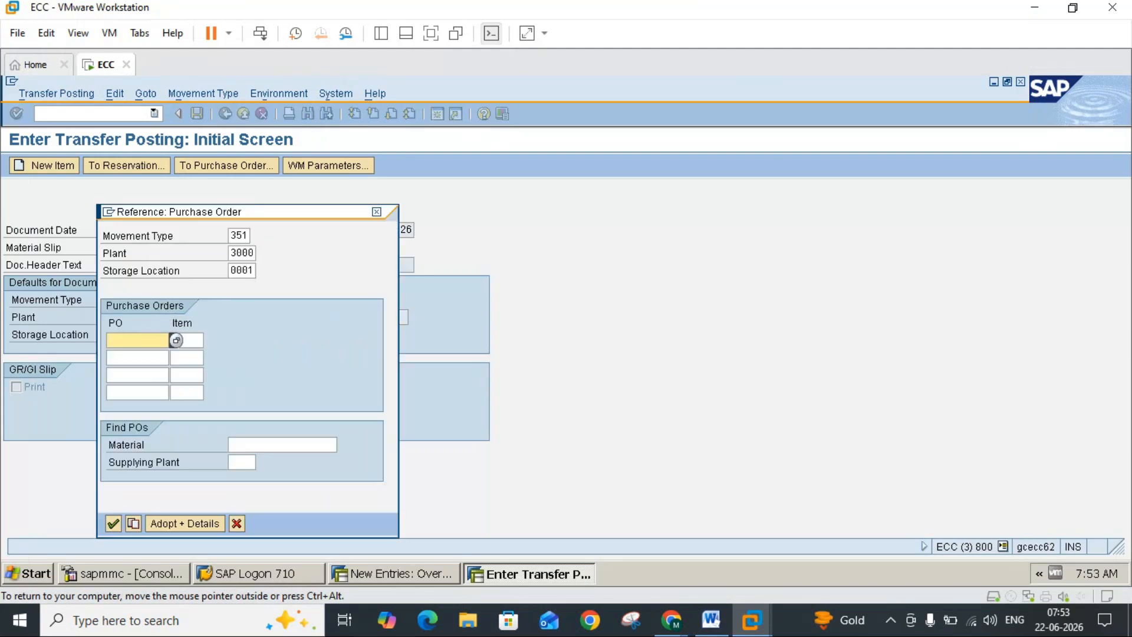
click(711, 622)
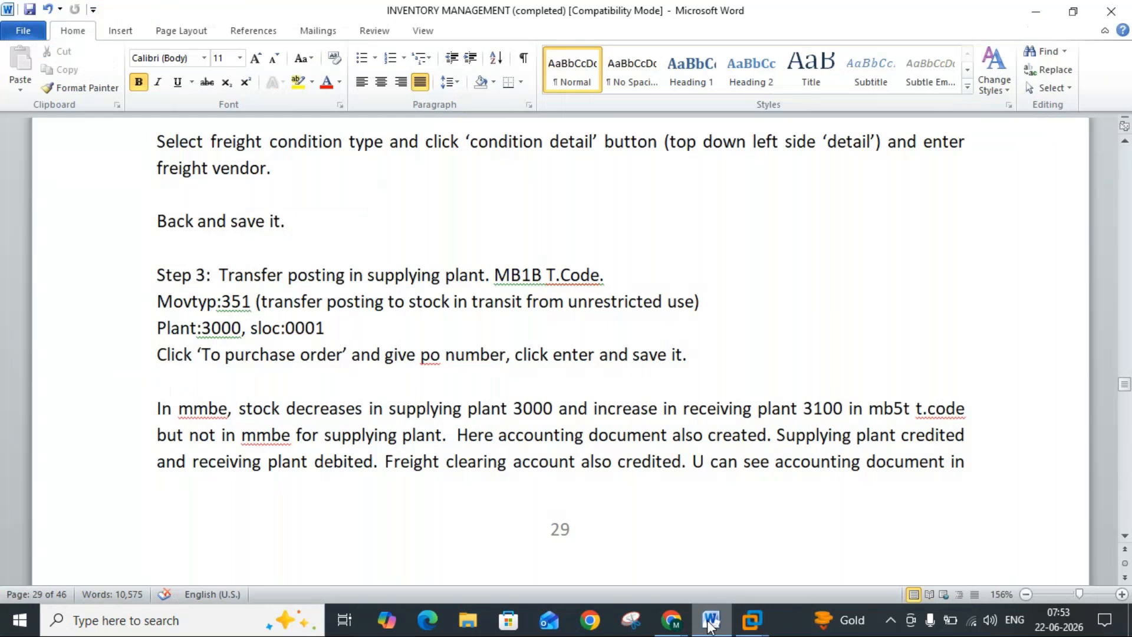
click(708, 622)
click(710, 622)
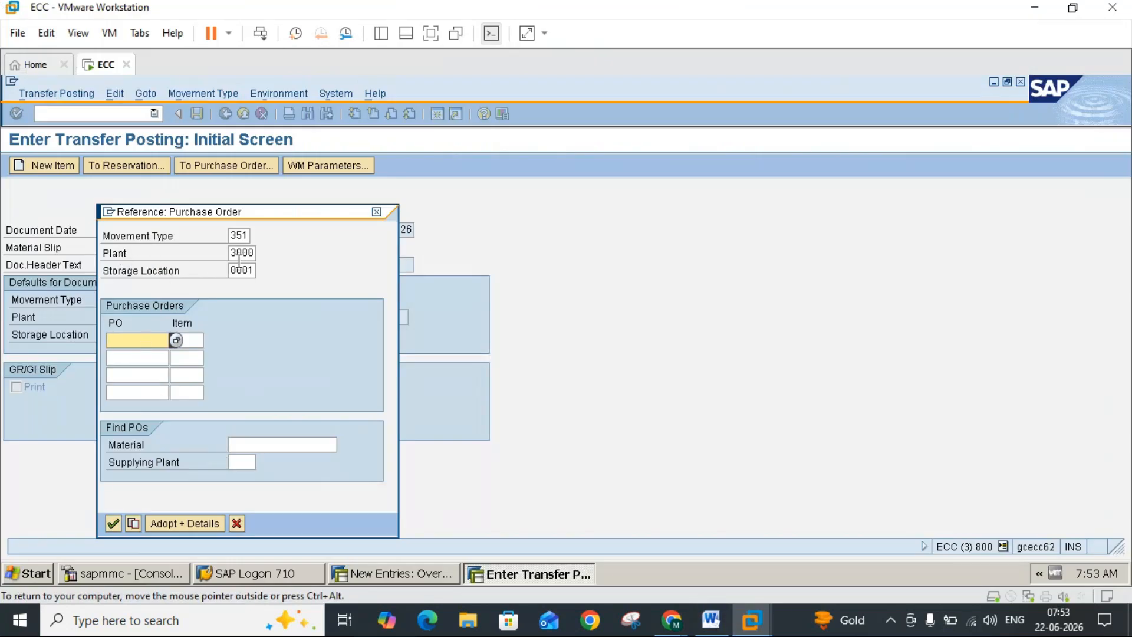
text(4500017196)
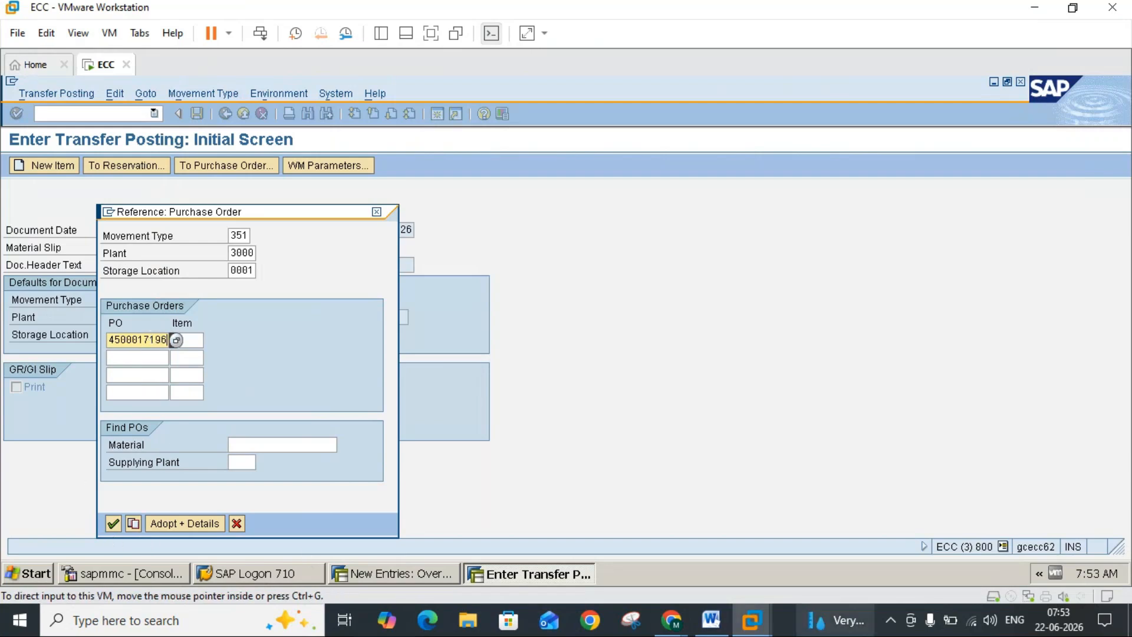
Step: Recheck the Word notes, adopt the referenced order item with its details, and post the transfer posting
click(718, 626)
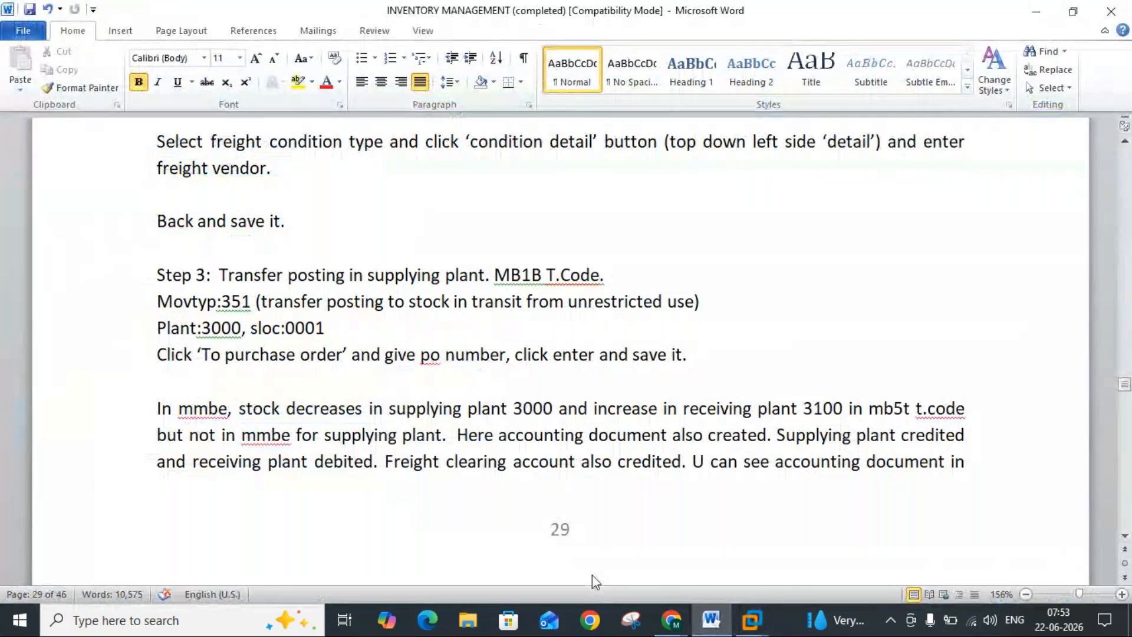
click(752, 620)
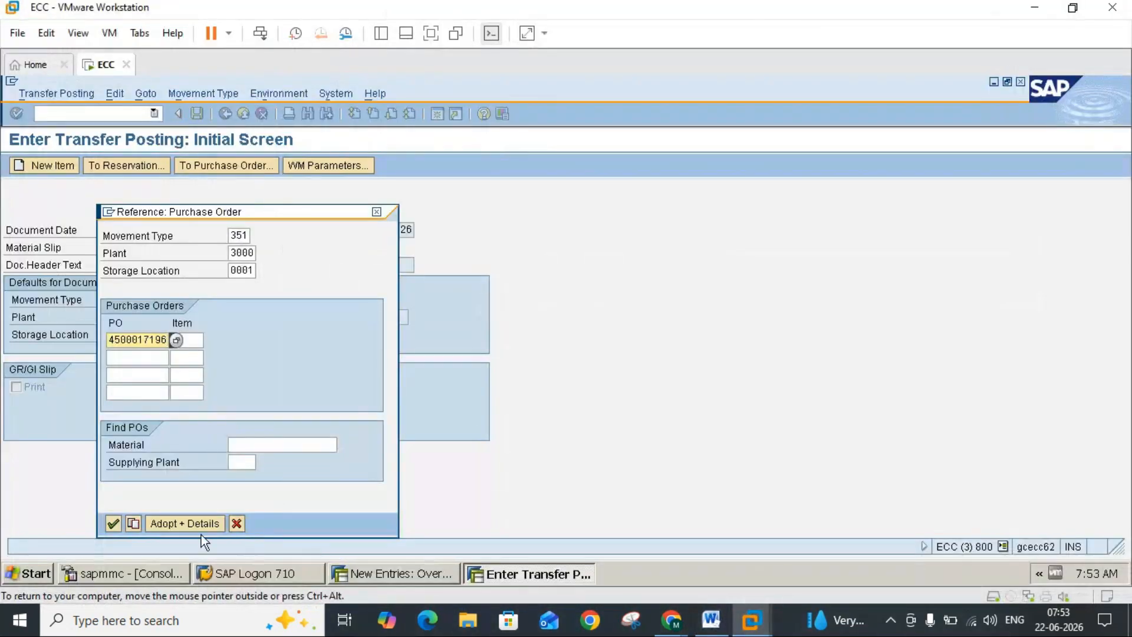
click(181, 528)
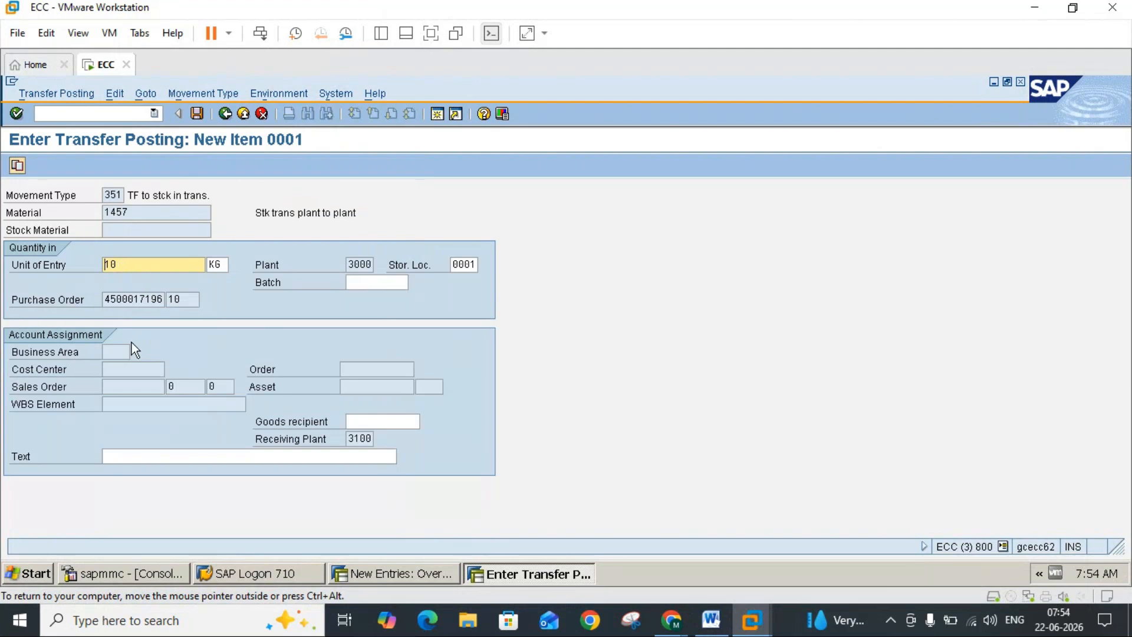
click(197, 114)
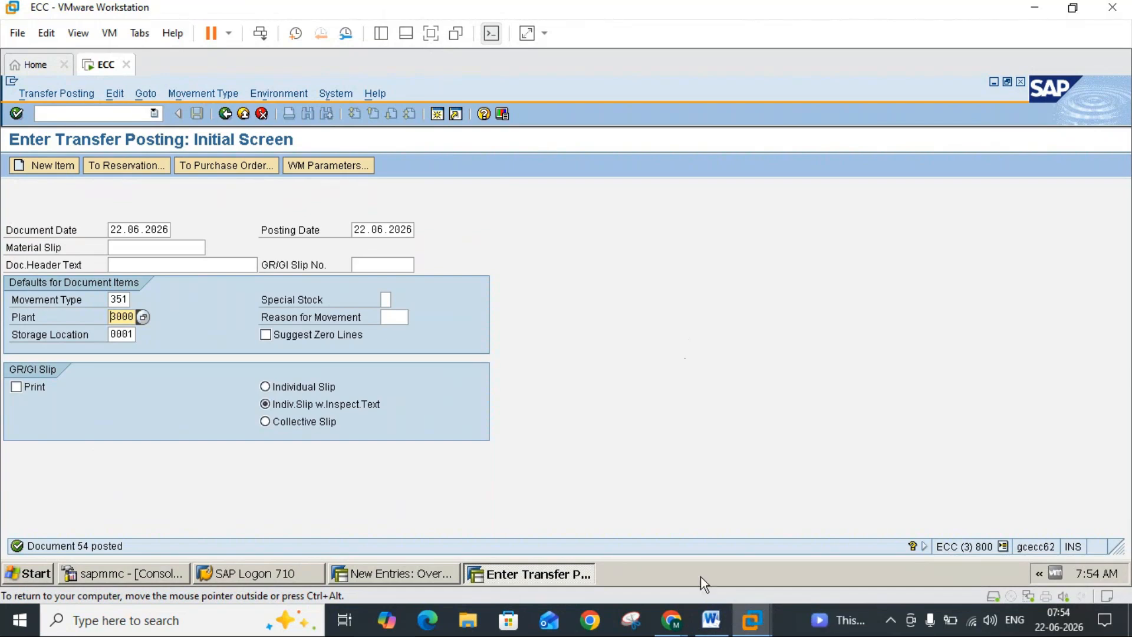
Step: Read the Word notes on the stock changes after posting, leave the transfer posting in SAP, and open the stock overview with transaction MMBE
click(711, 619)
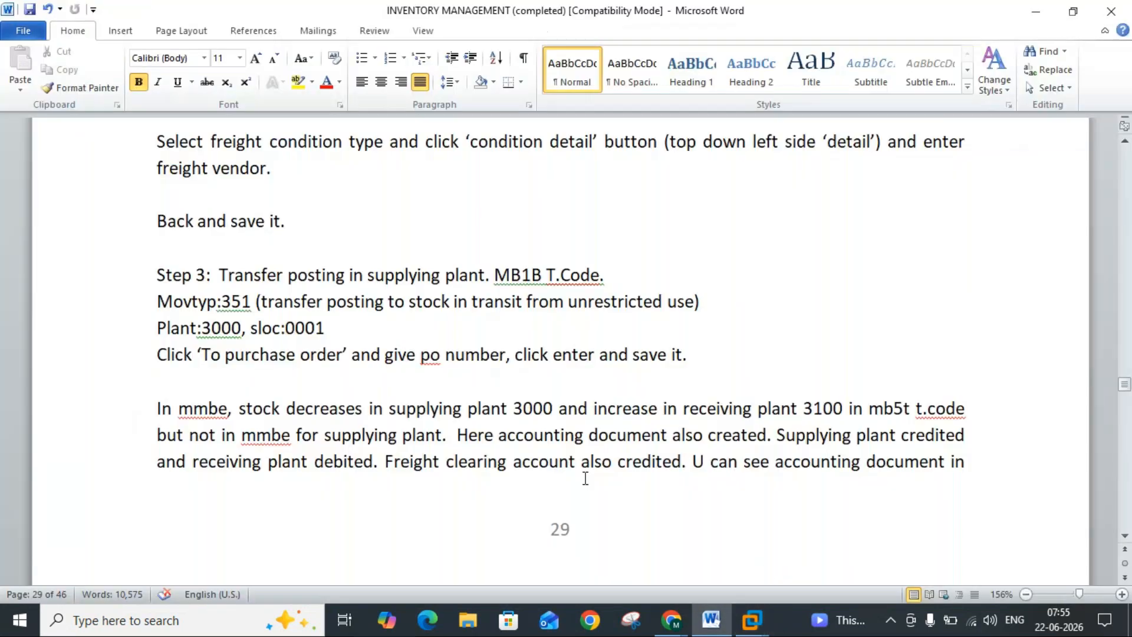
mouse_move(752, 619)
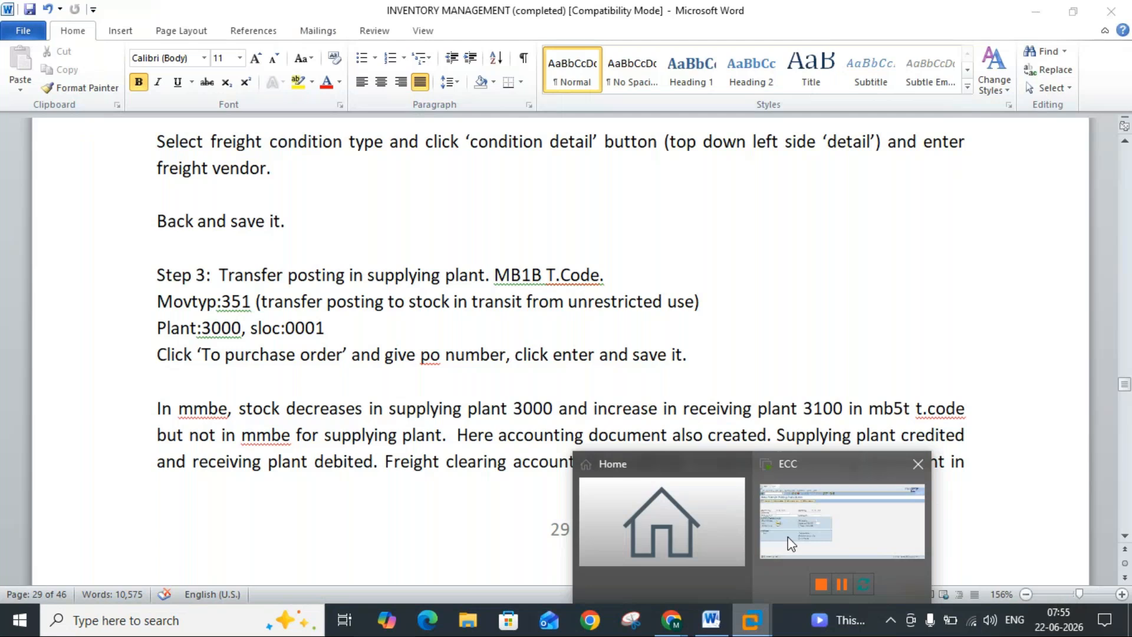
click(791, 543)
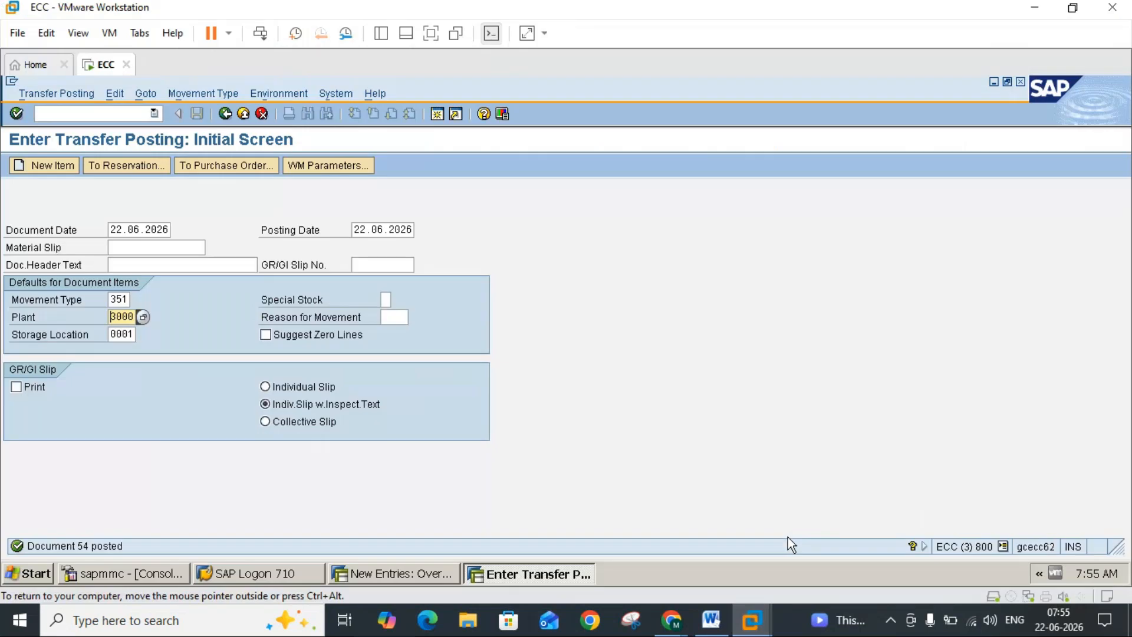
click(244, 114)
click(136, 114)
text(mmbe)
key(Return)
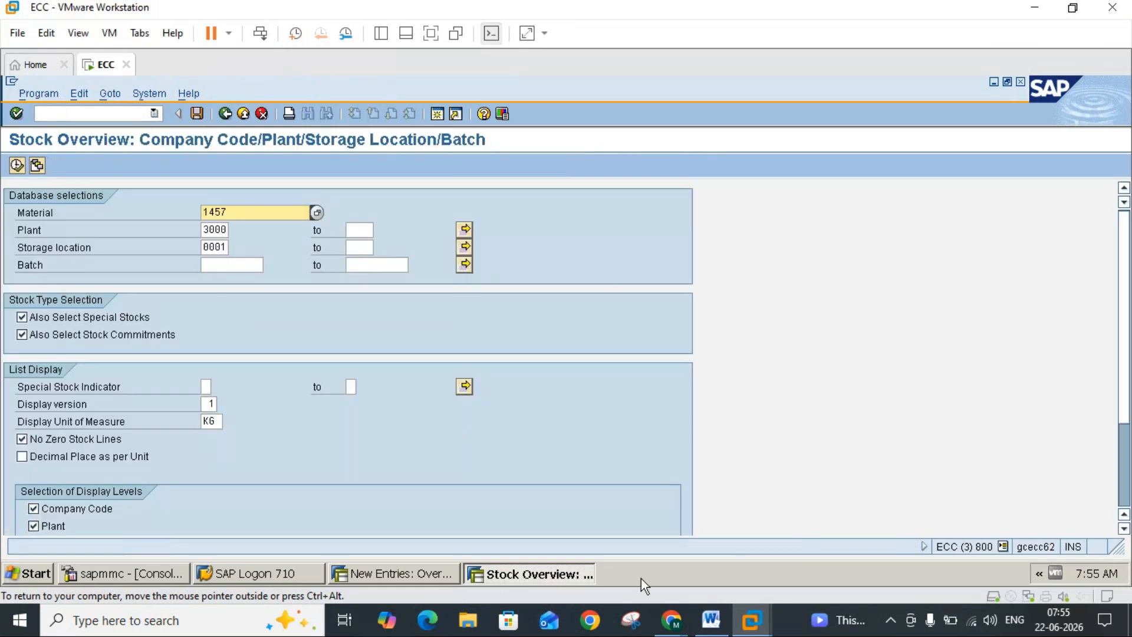
Step: Recheck the Word notes and display the stock overview for material 1457 in plant 3000, storage location 0001
click(709, 631)
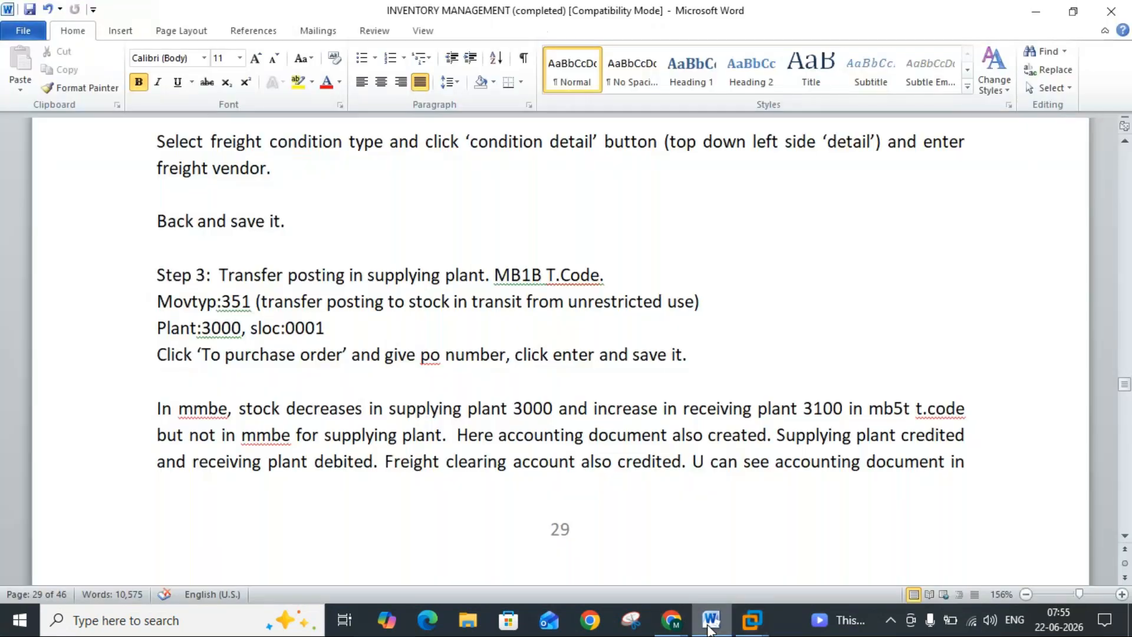
click(709, 630)
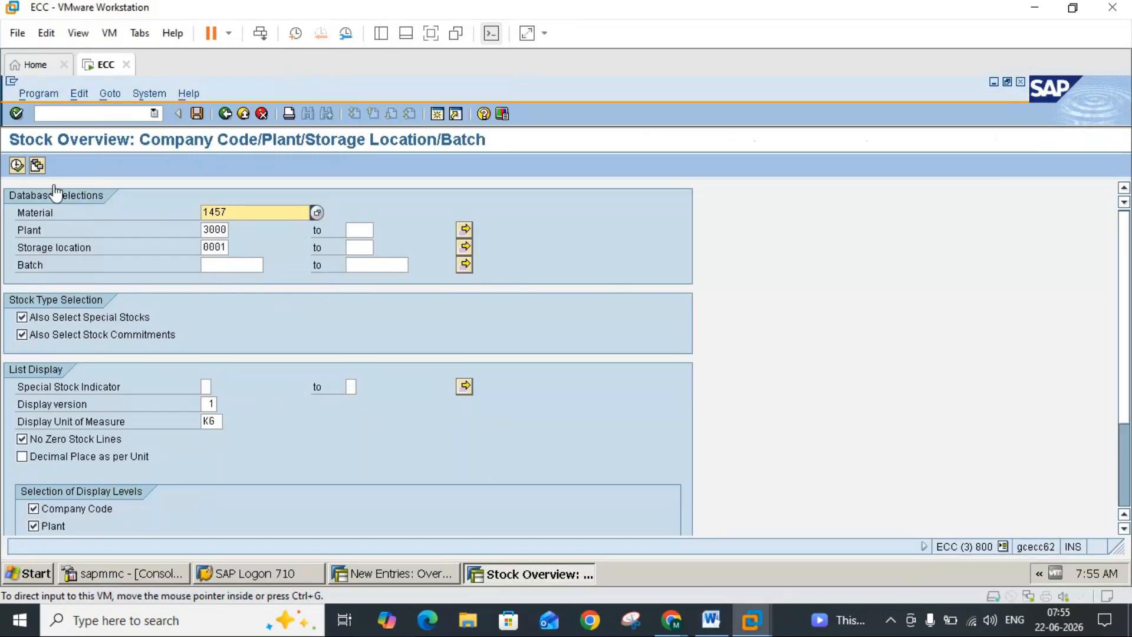
click(17, 167)
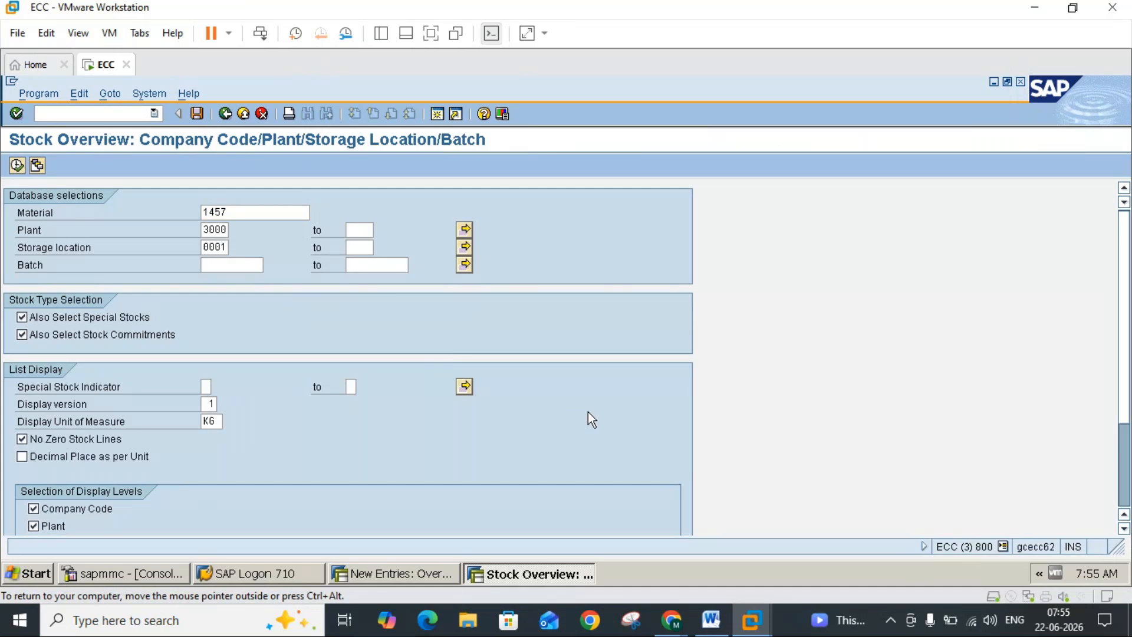
Step: Consult the Word notes for the stock-in-transit check, leave the stock overview in SAP, and open transaction MB5T
click(711, 622)
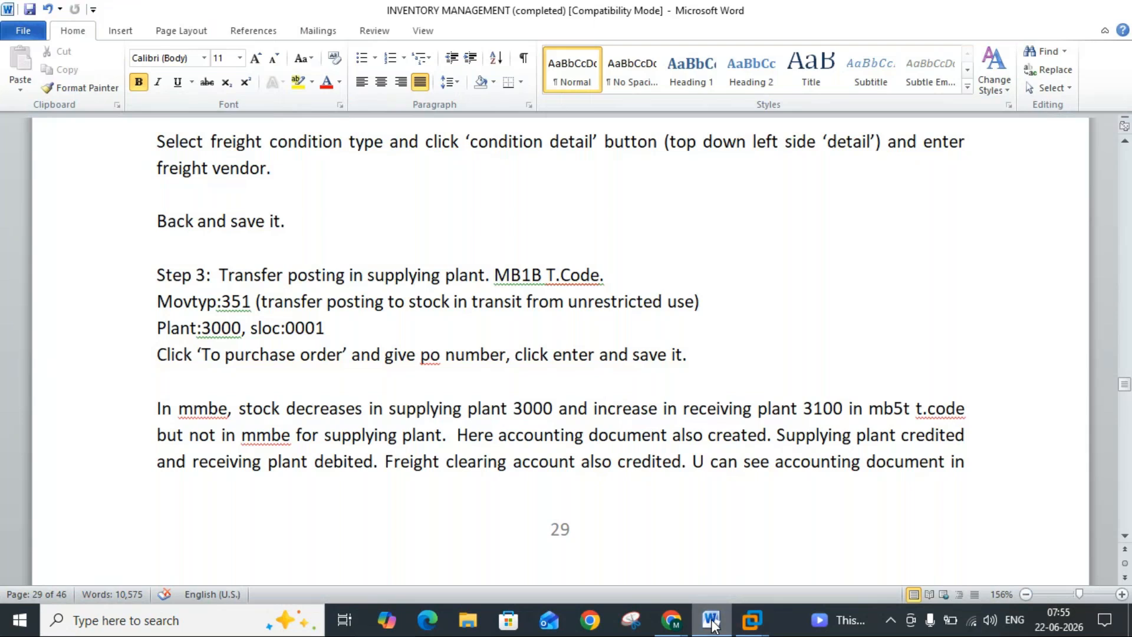
click(711, 622)
click(243, 114)
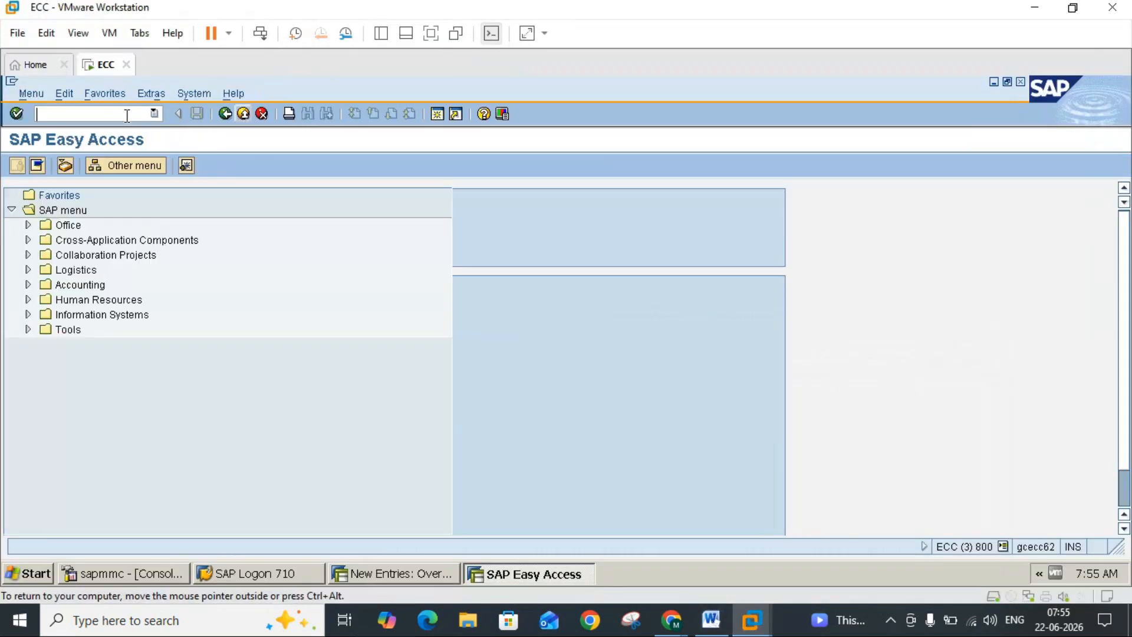
text(mb5t)
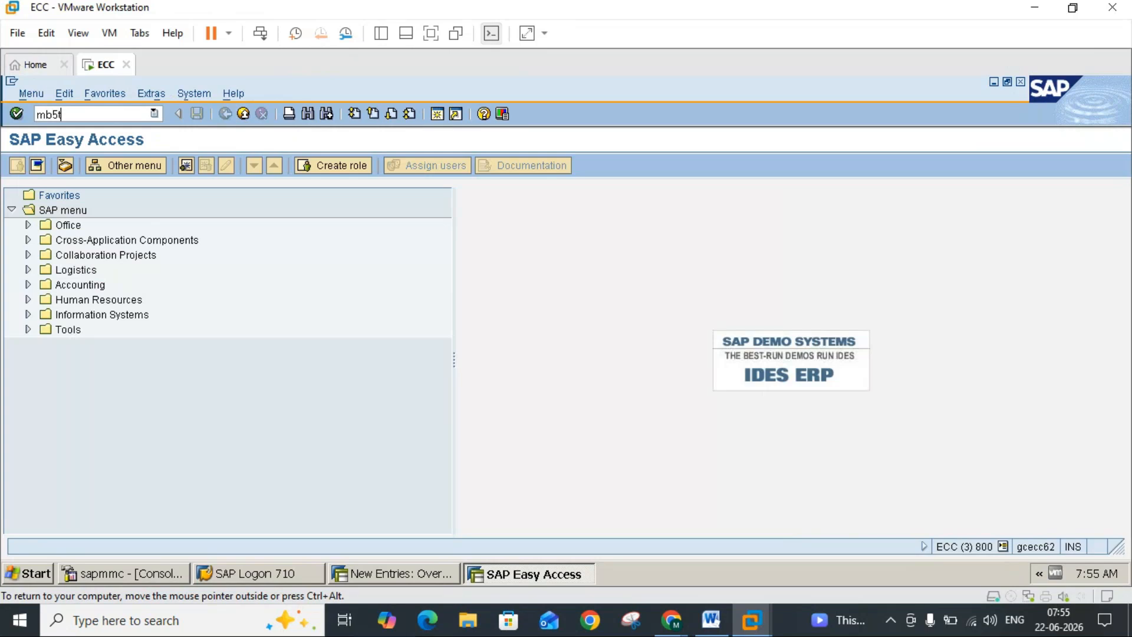
key(Return)
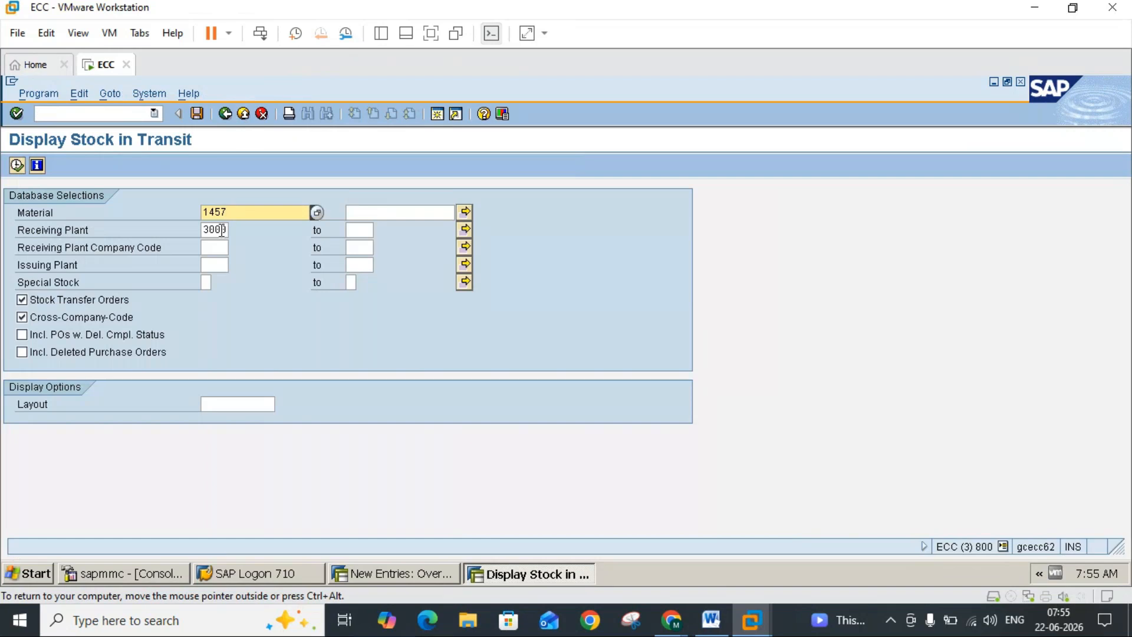
key(F8)
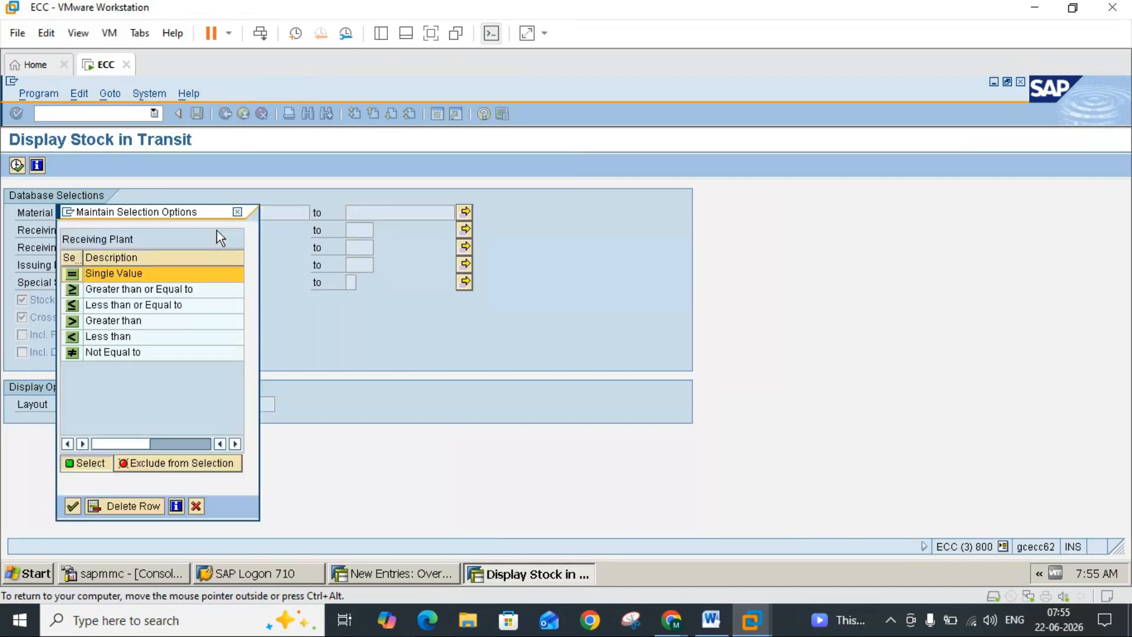
click(237, 212)
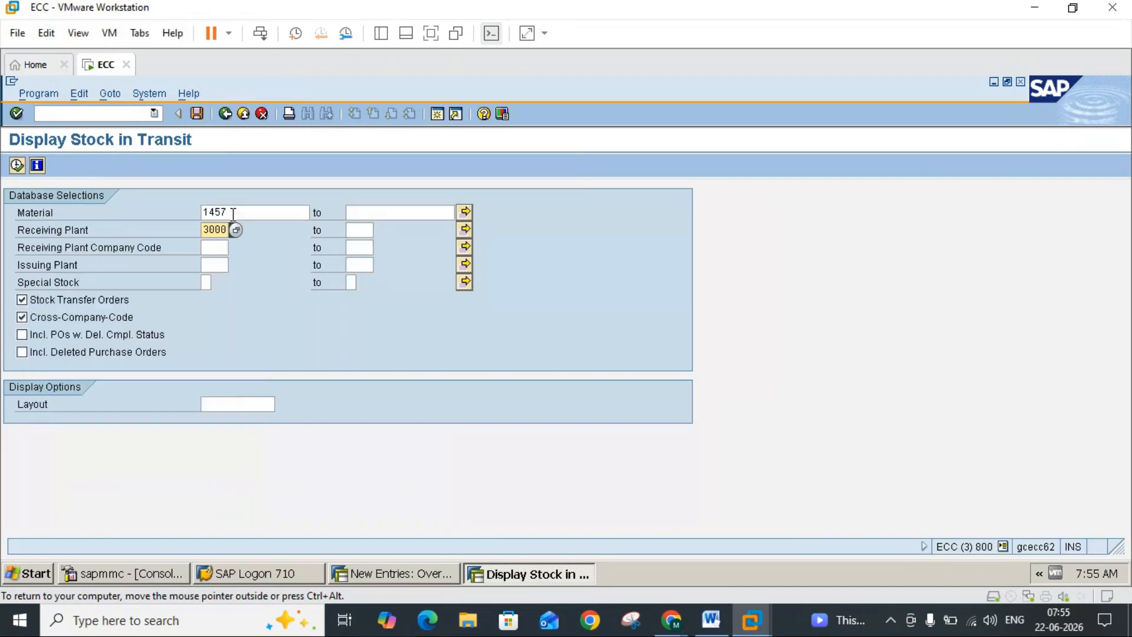
click(236, 229)
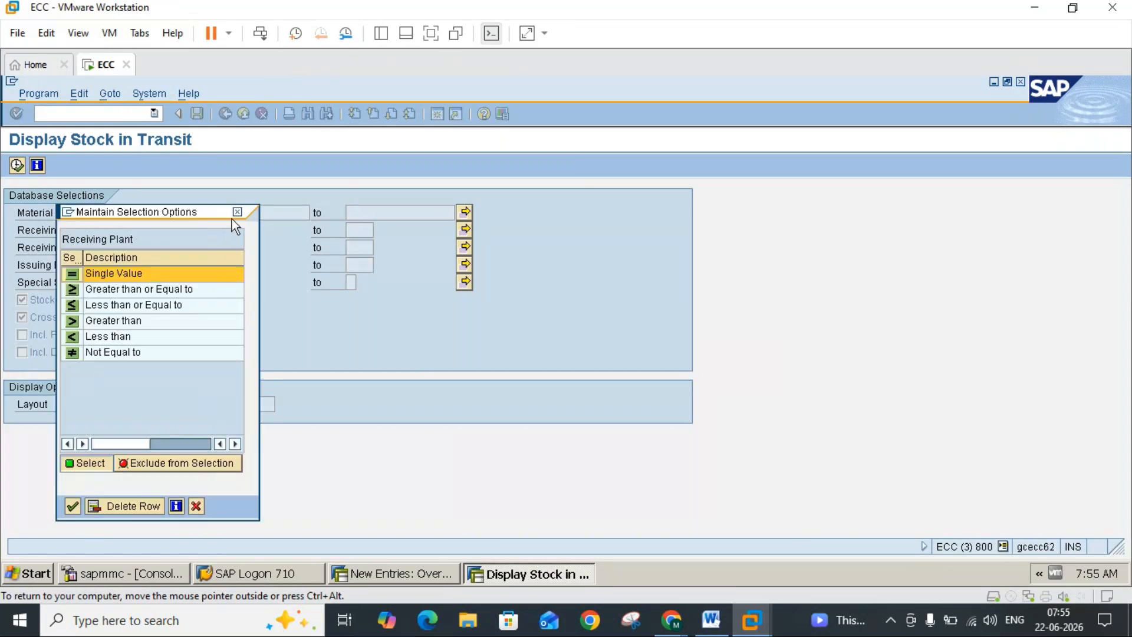
click(237, 212)
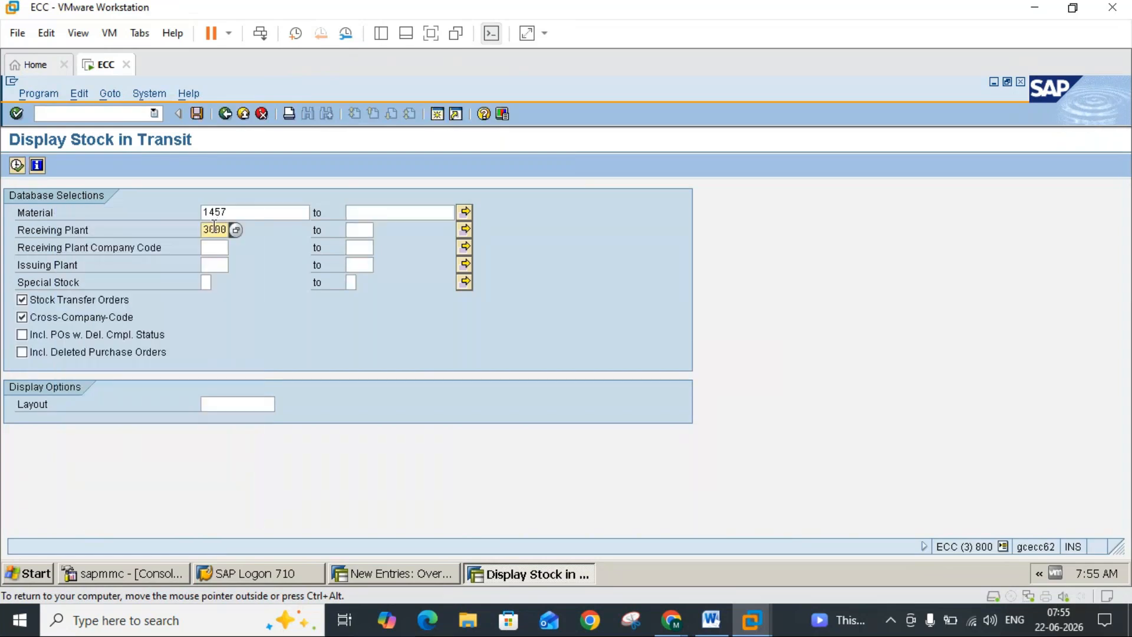
Step: Set the receiving plant to 3100, display material 1457's stock in transit, and return to the Word notes
key(Delete)
text(1)
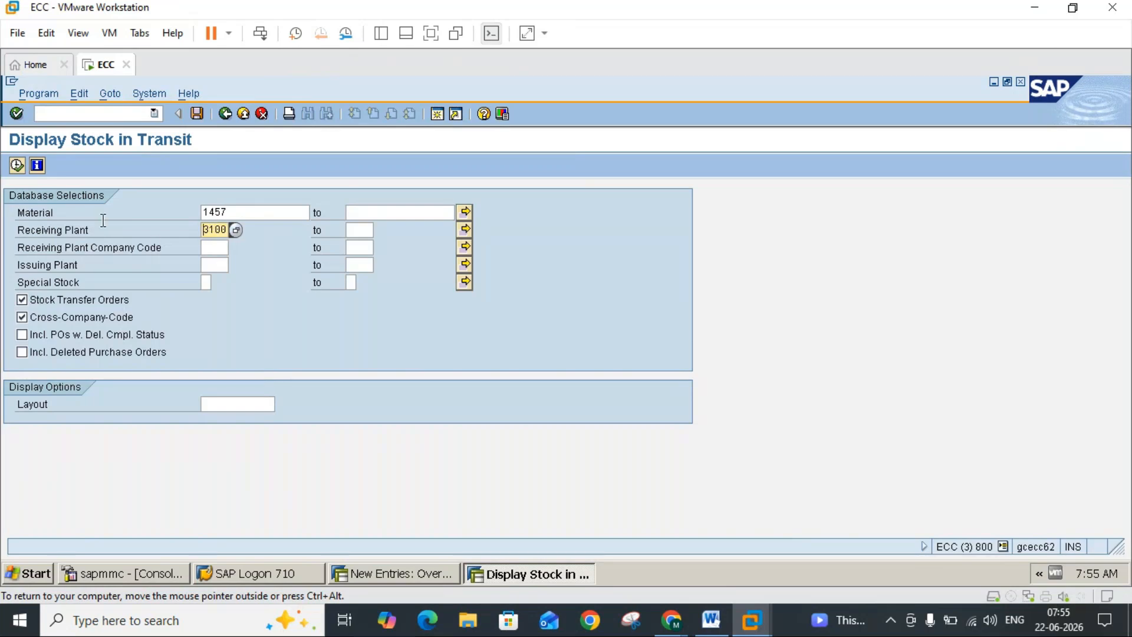
click(17, 165)
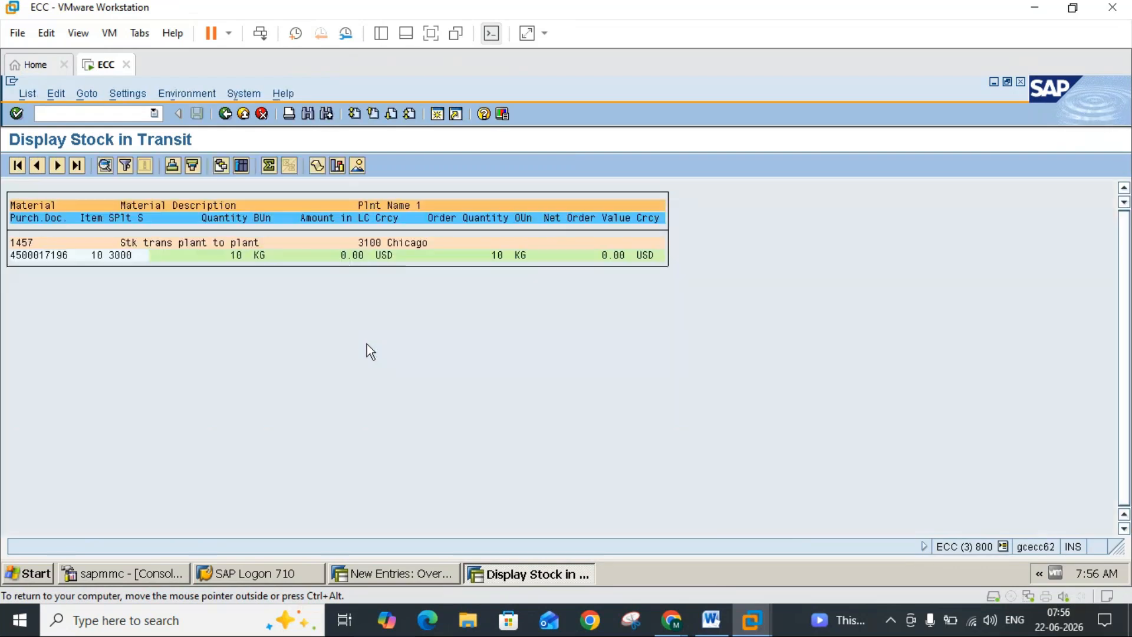
double_click(493, 261)
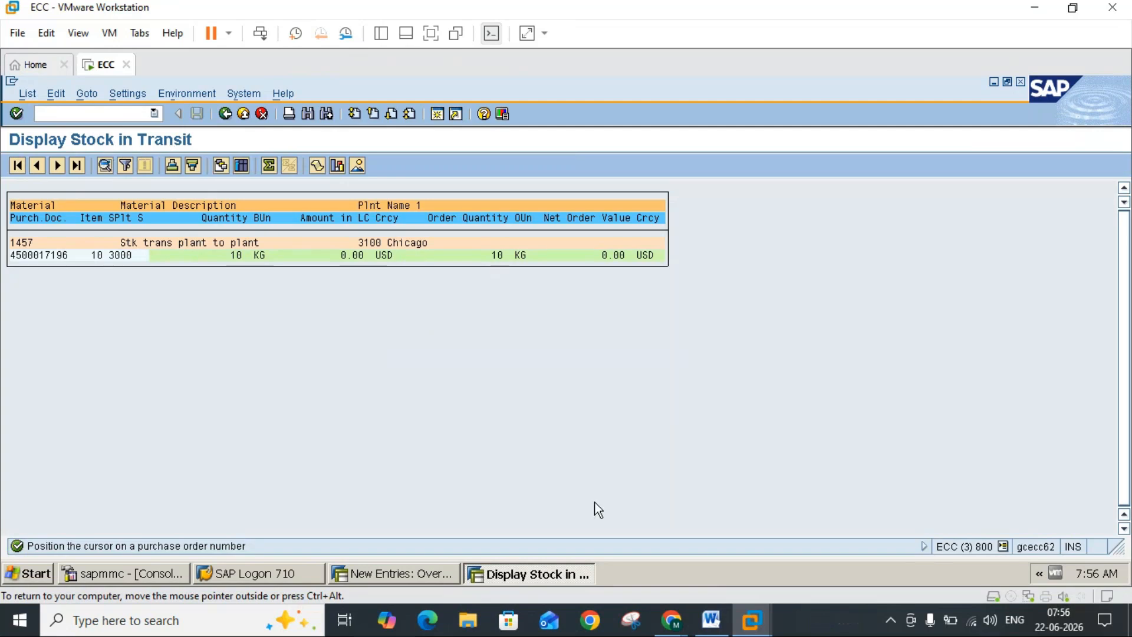
click(711, 620)
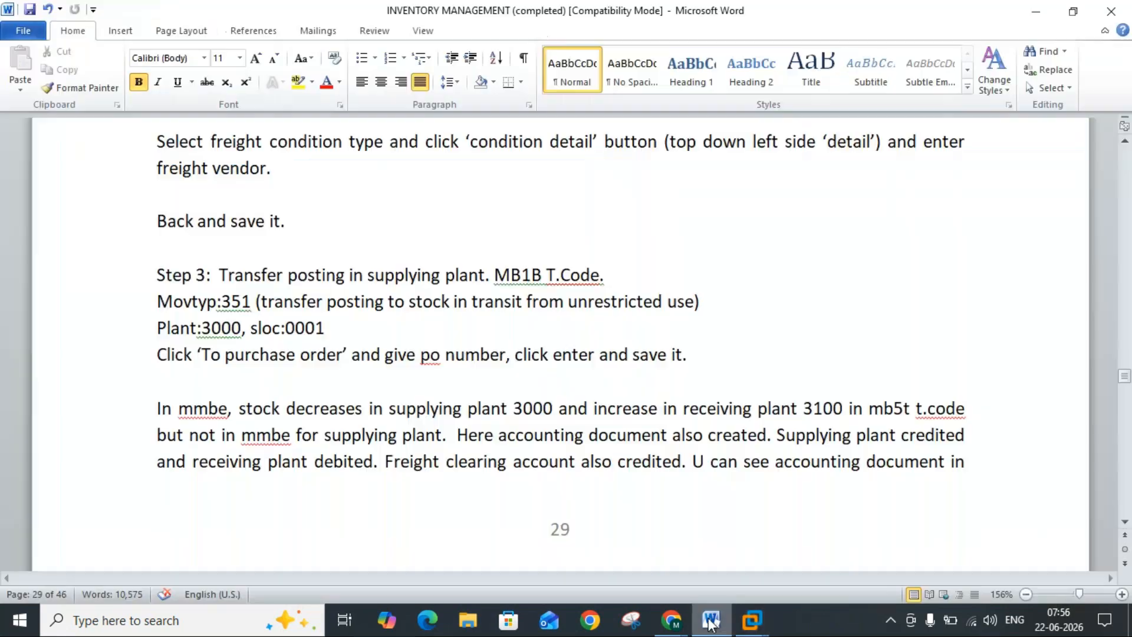
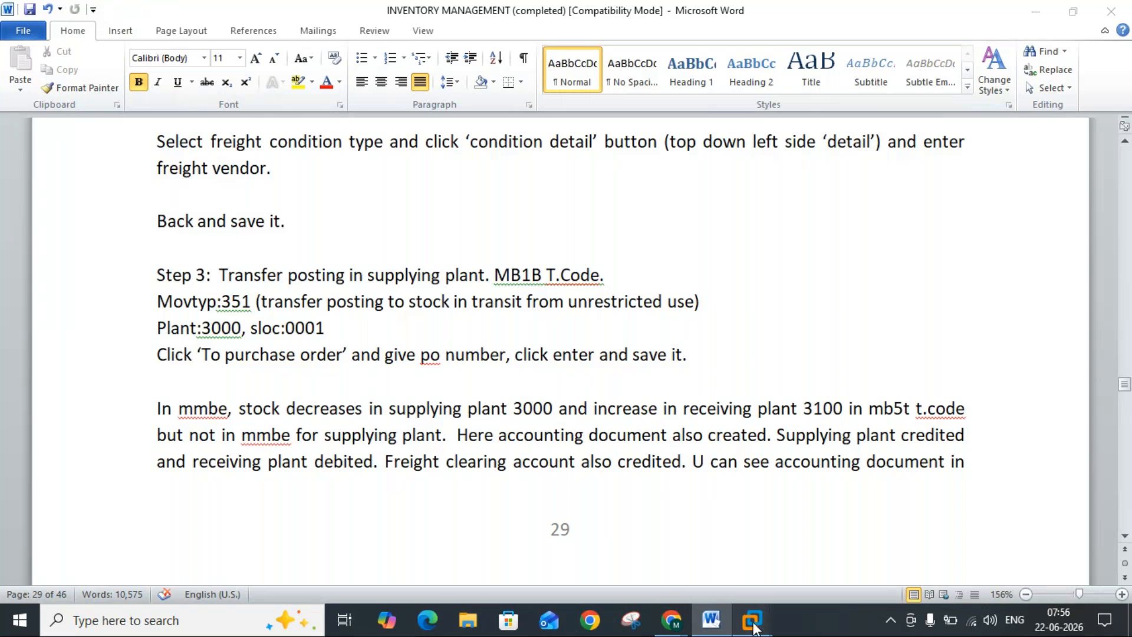
Step: Switch to SAP, leave the stock-in-transit display, and open the goods movement transaction MIGO
mouse_move(751, 618)
click(799, 538)
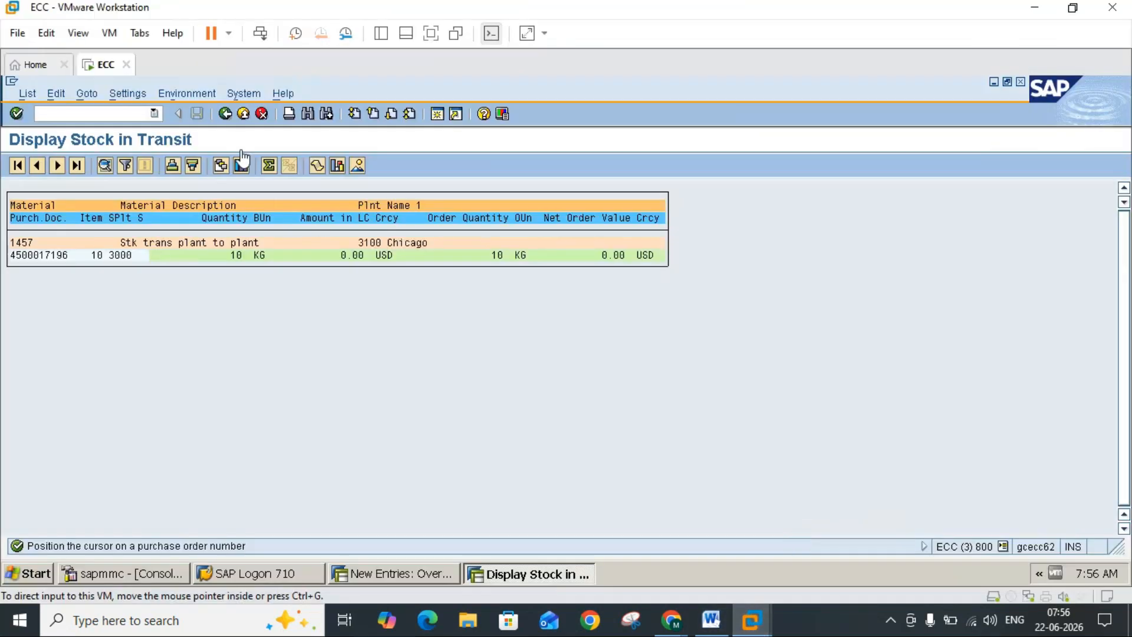
click(242, 118)
click(242, 113)
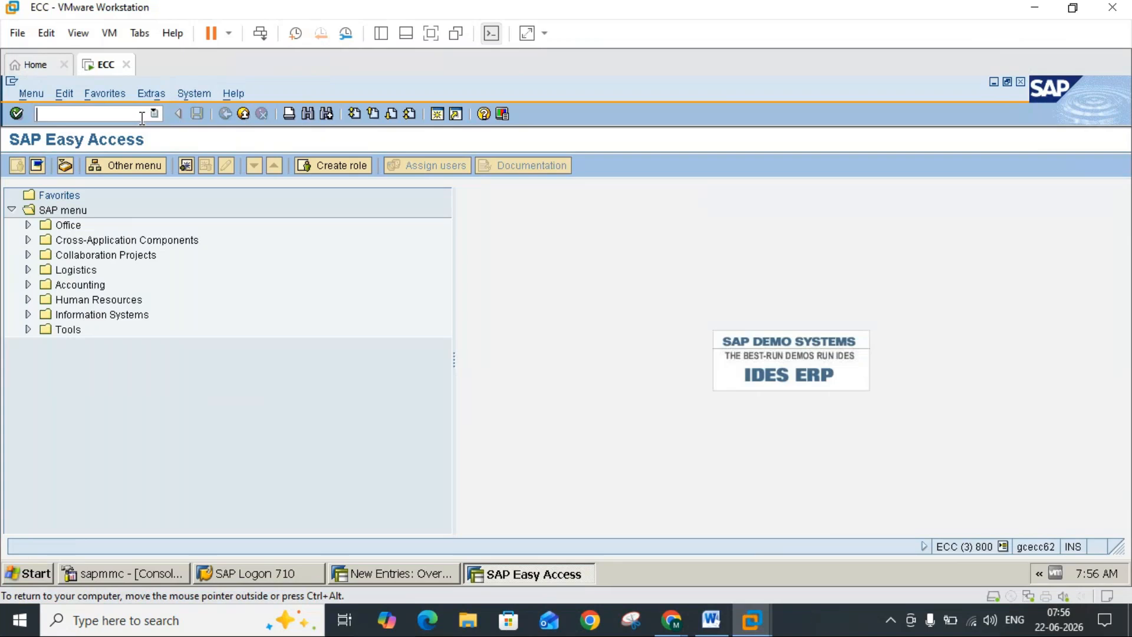
text(migo)
key(Return)
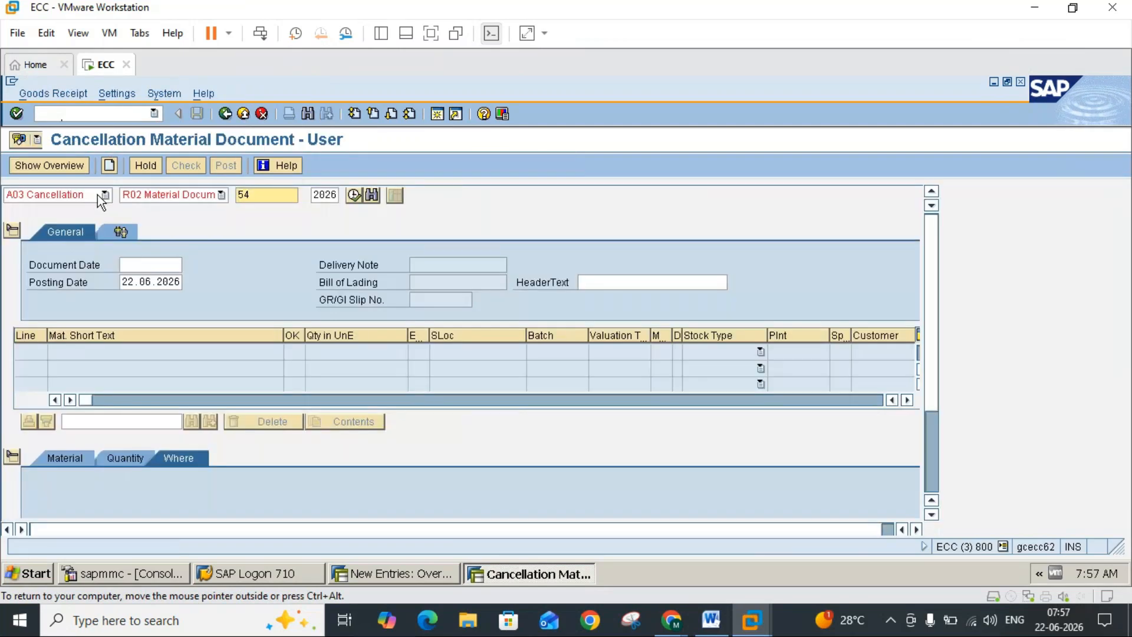
Step: Display material document 54 of 2026 and open its accounting document from the document information
click(97, 194)
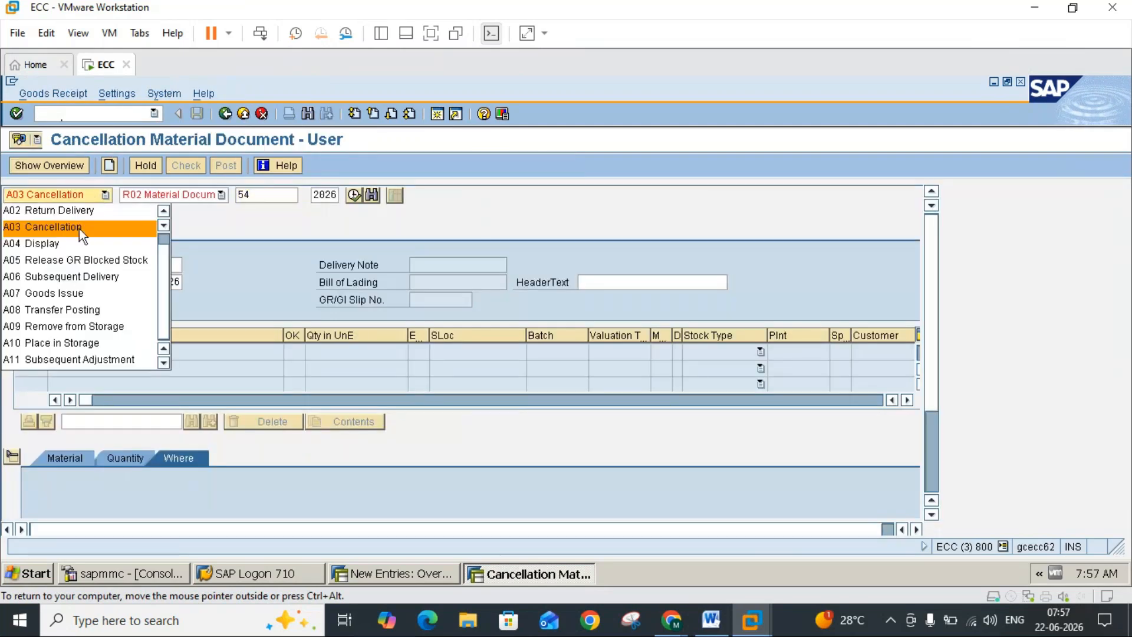
click(65, 243)
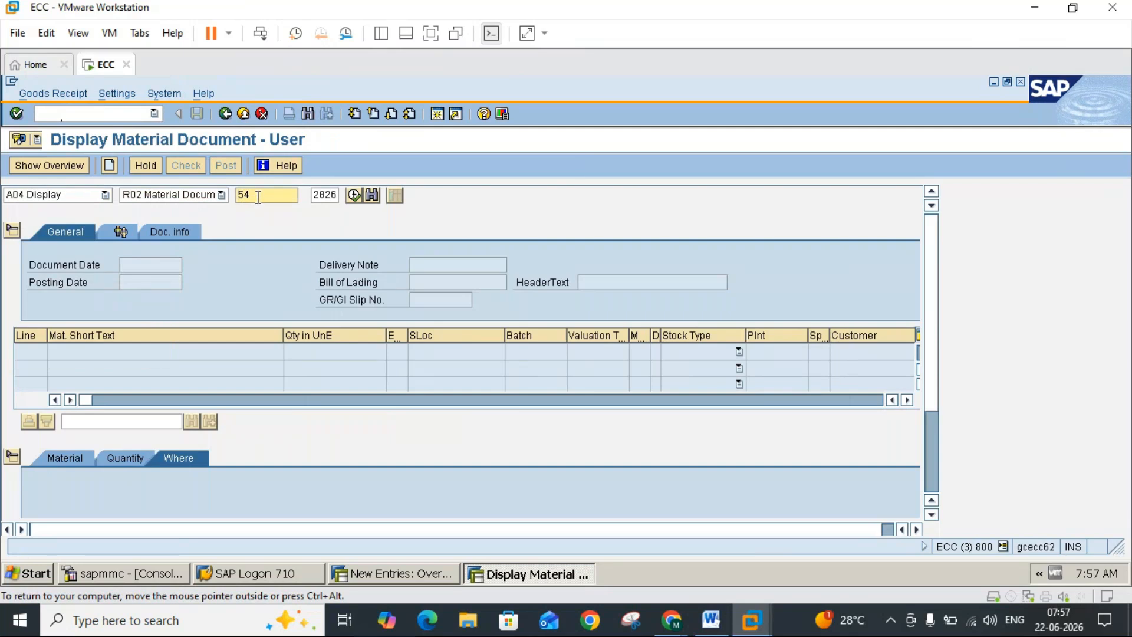
key(Return)
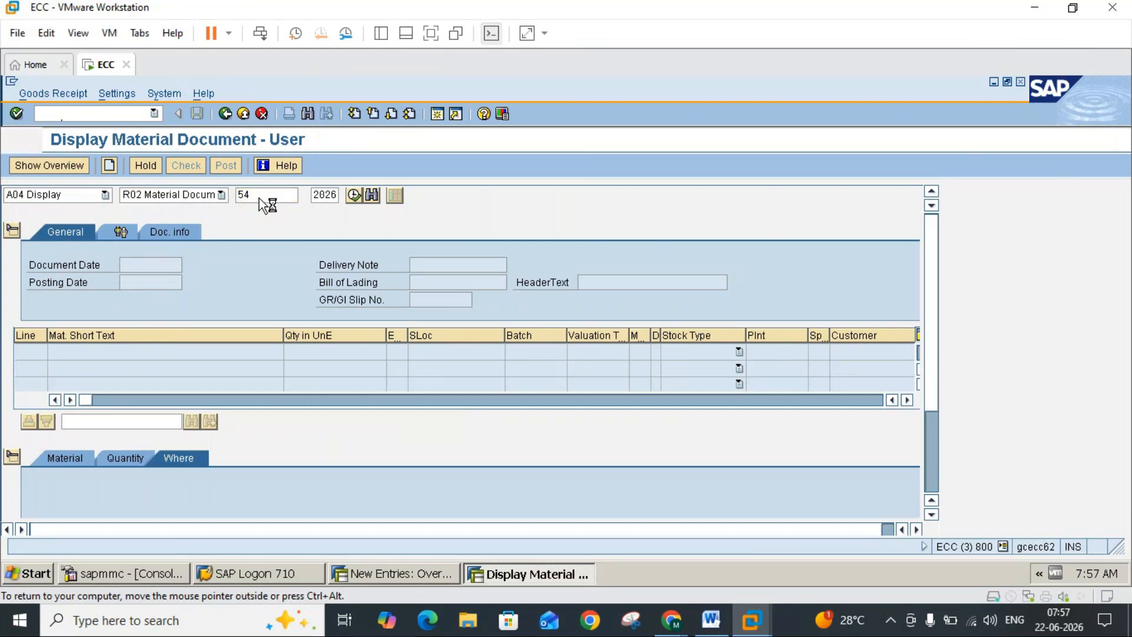
click(189, 235)
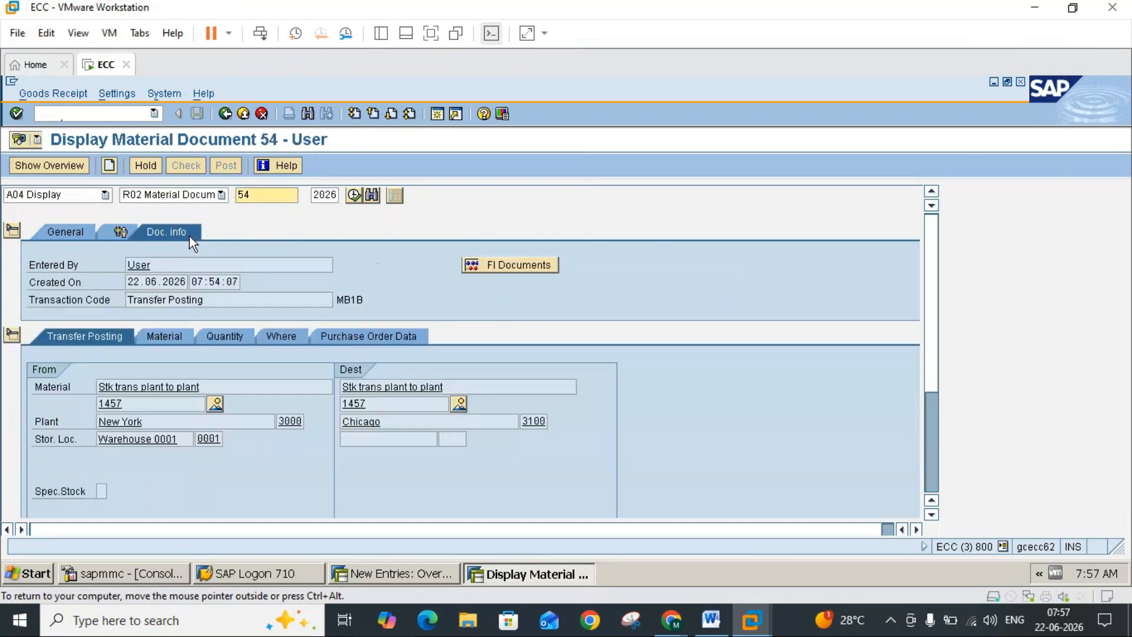
click(513, 265)
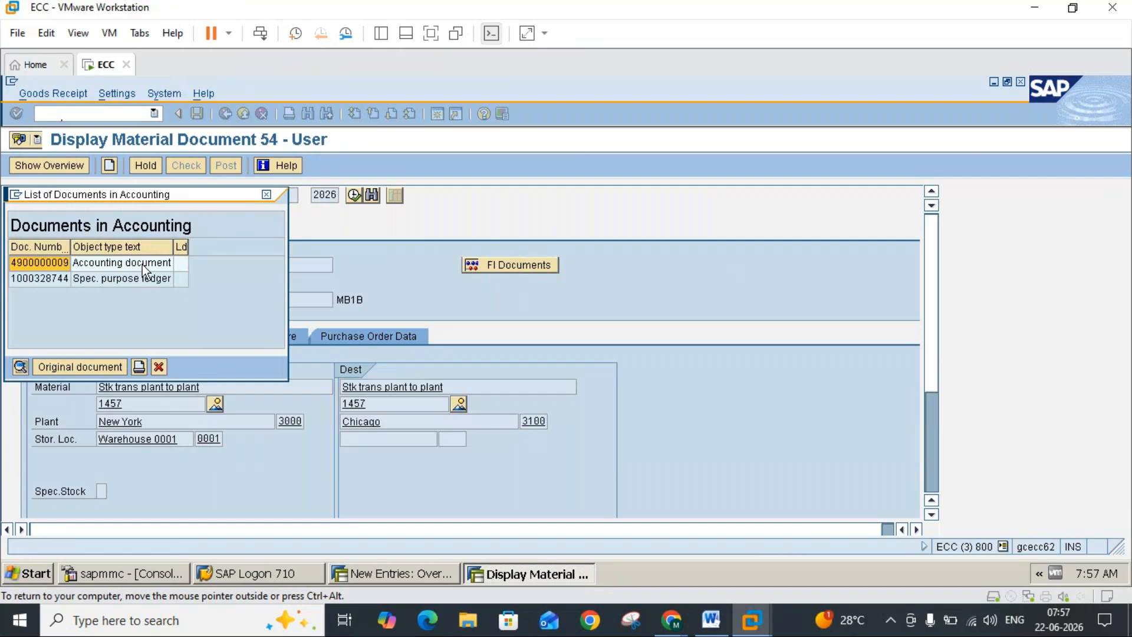
double_click(142, 264)
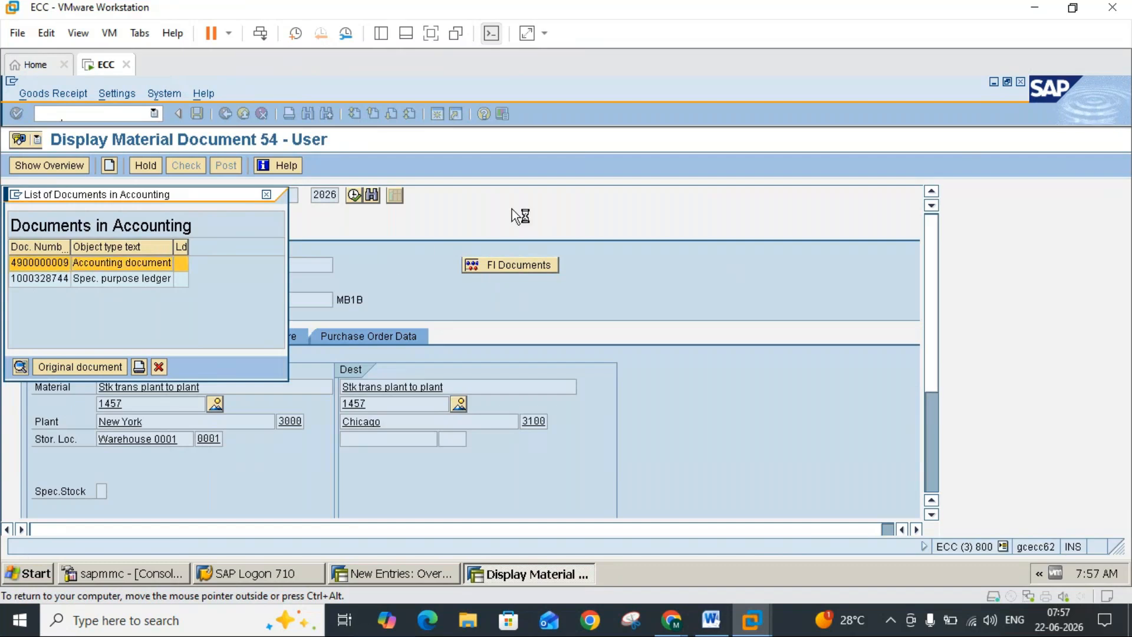
Step: Compare the accounting document's inventory and freight clearing lines in SAP with the posting description in the Word notes
click(711, 621)
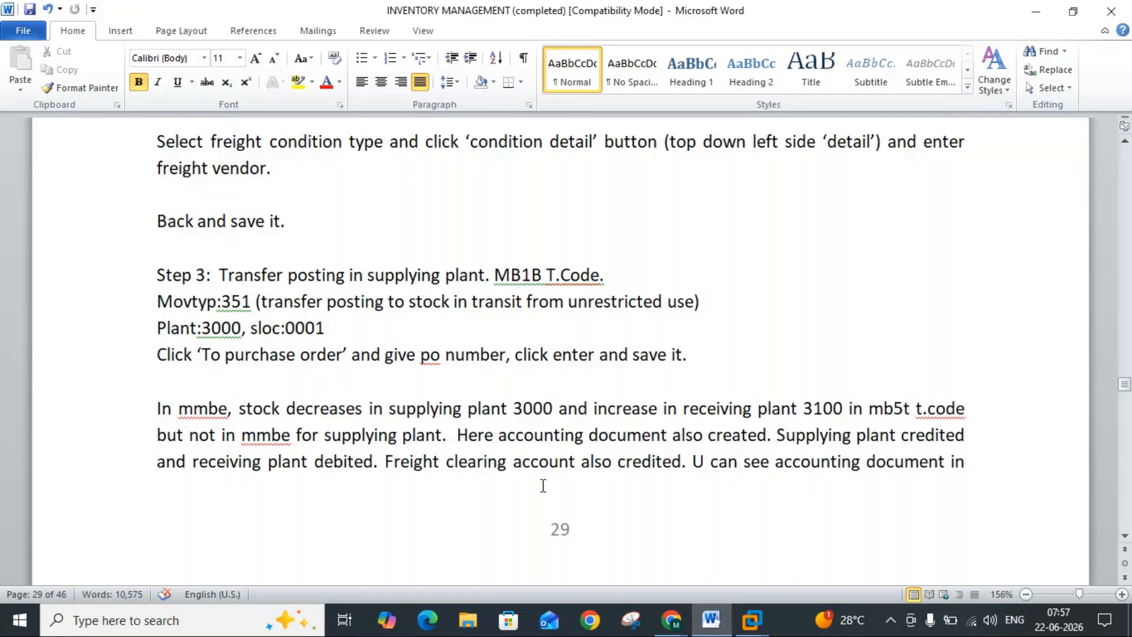
click(717, 629)
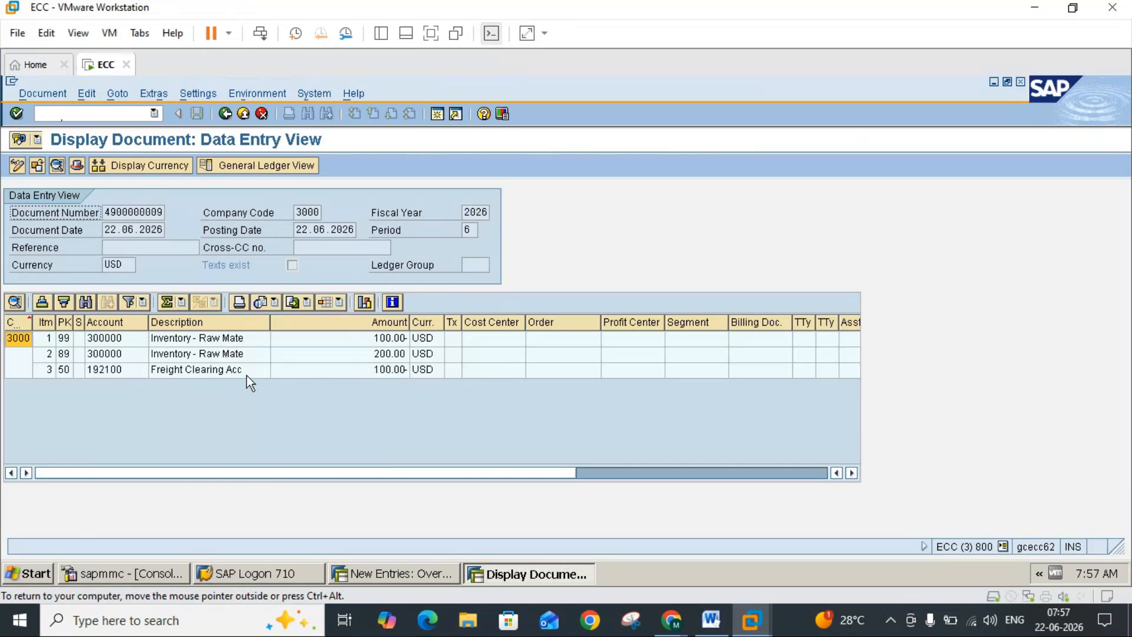
click(209, 374)
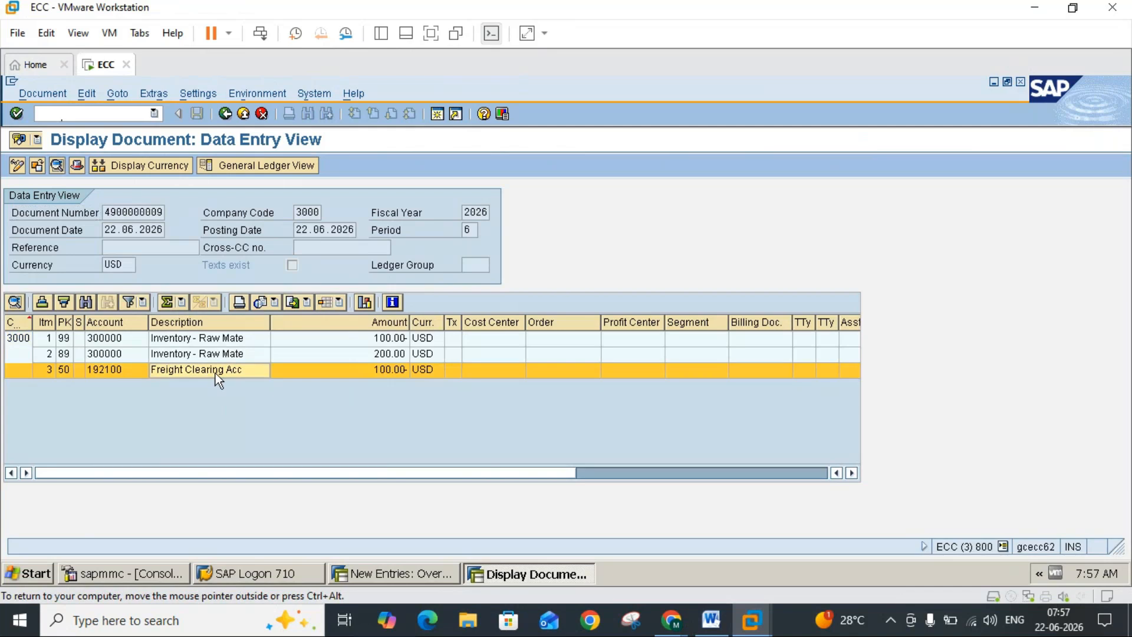
click(712, 620)
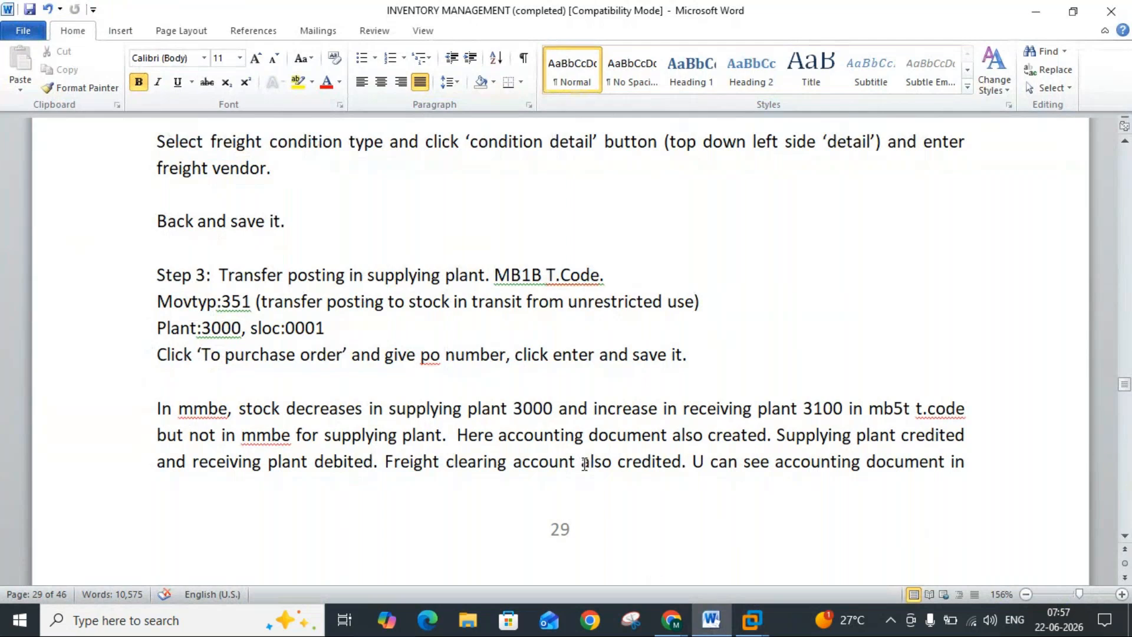
click(747, 624)
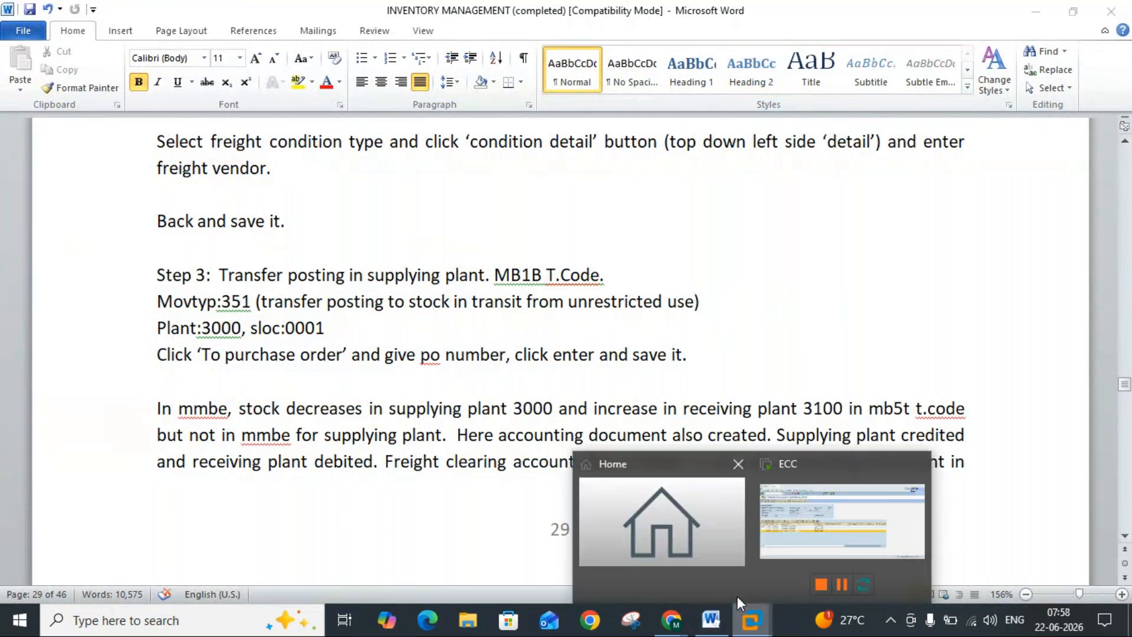
click(783, 524)
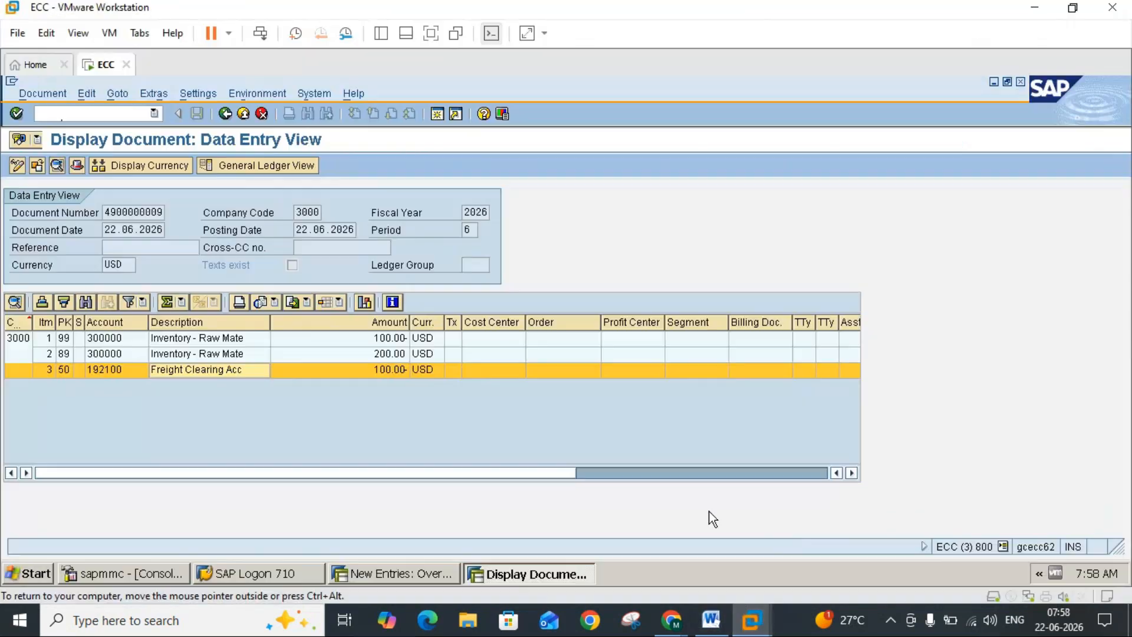
click(405, 372)
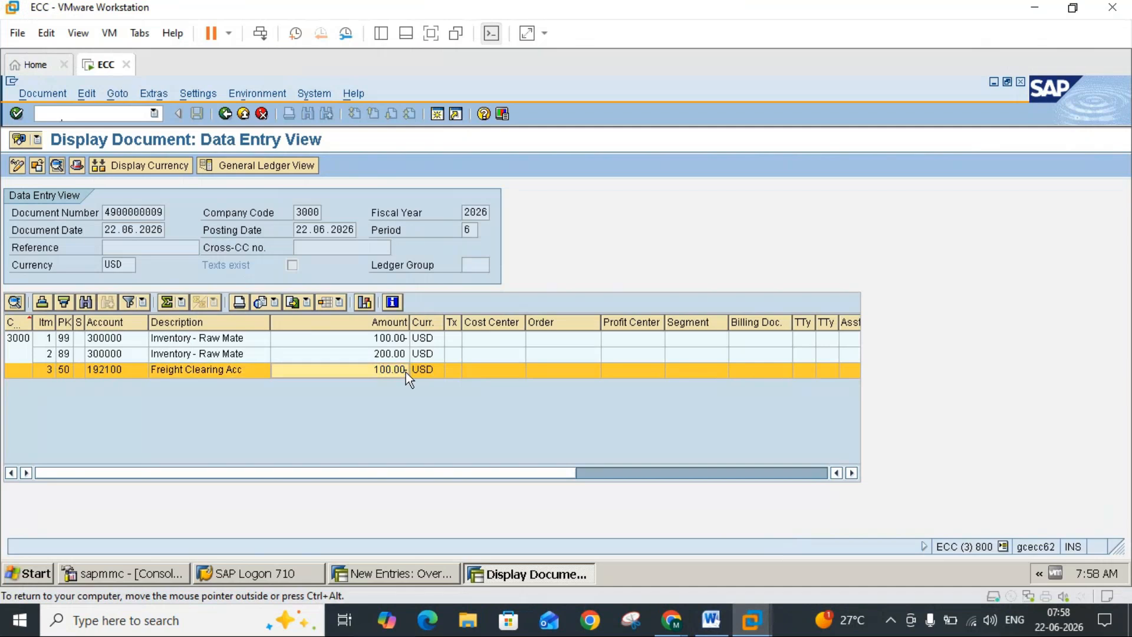
Step: Read the Word notes on entering the goods receipt in receiving plant 3100 and the freight invoice in MIRO
click(712, 620)
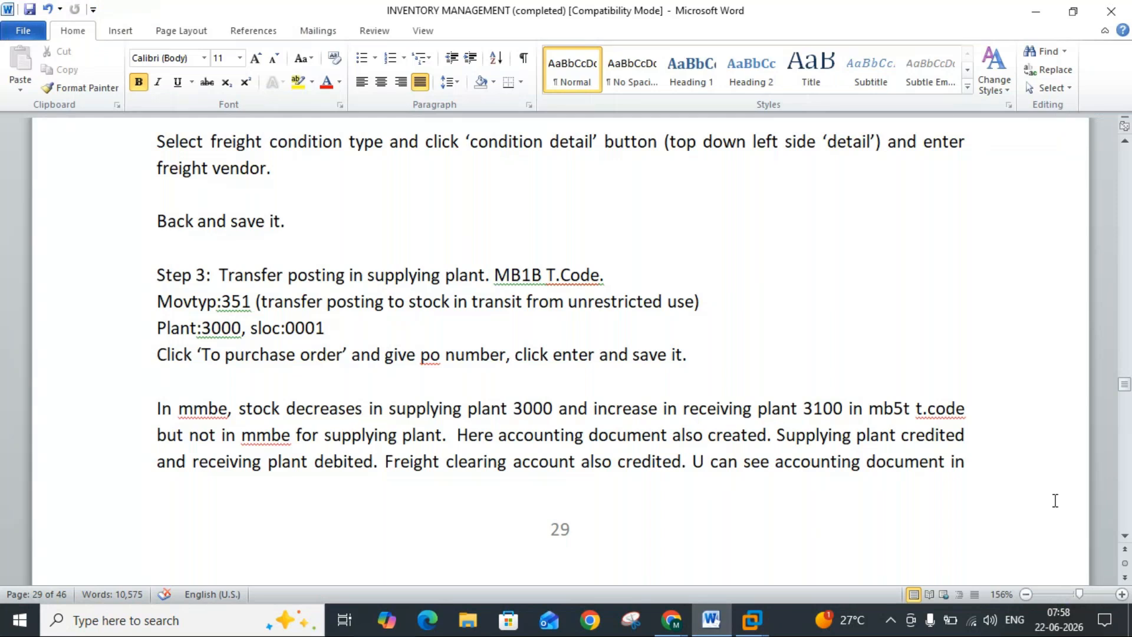
scroll(1123, 542, down, 5)
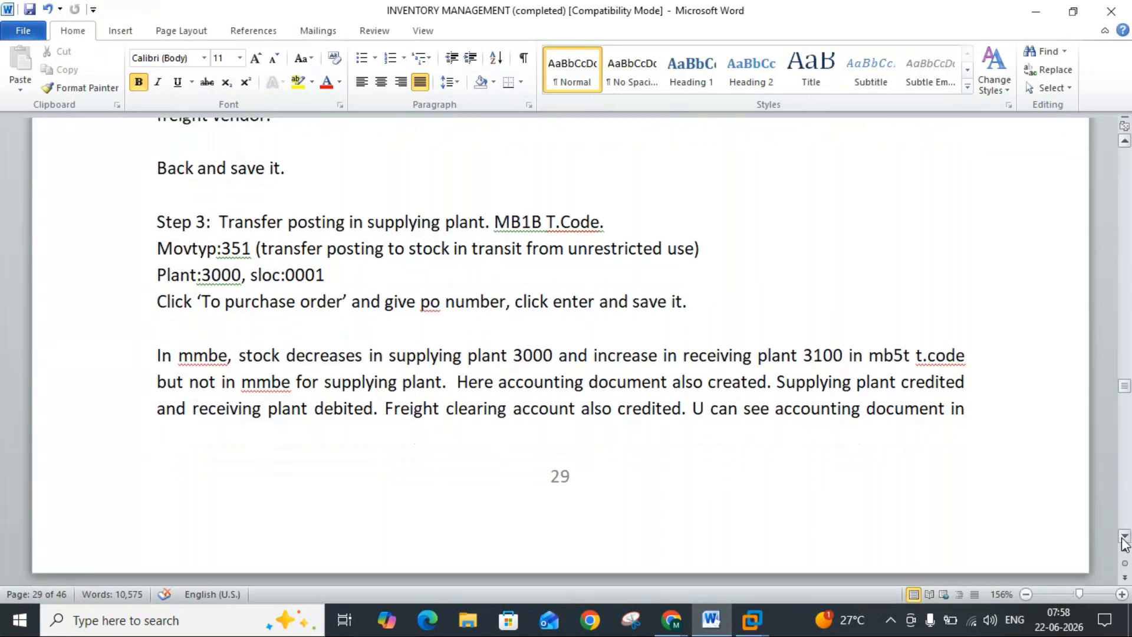
scroll(1124, 542, down, 5)
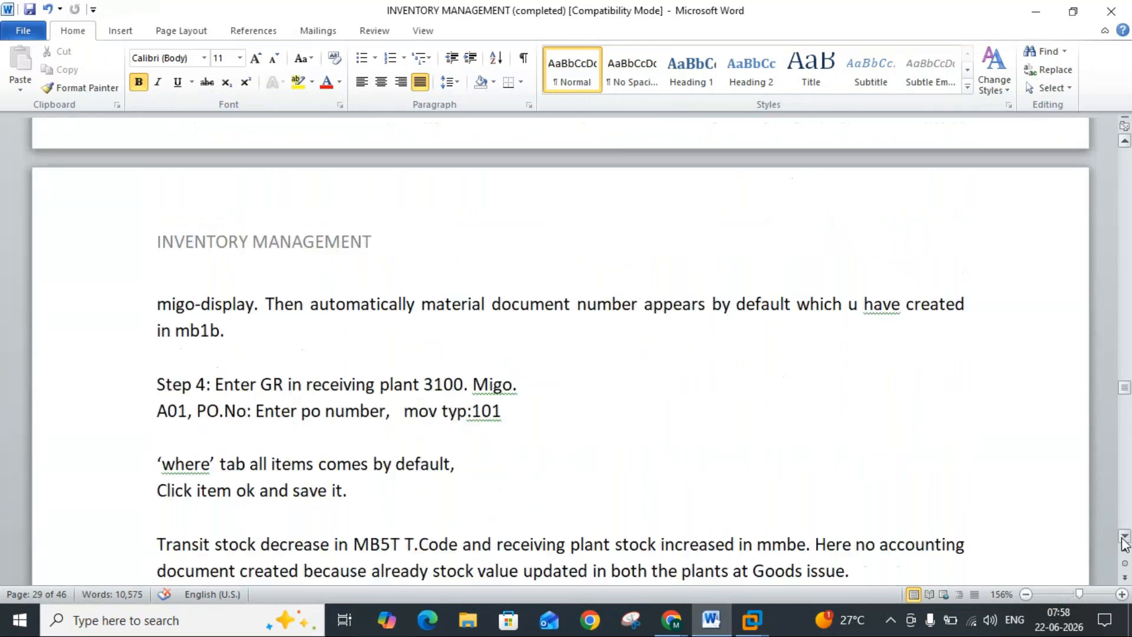
scroll(1124, 542, down, 3)
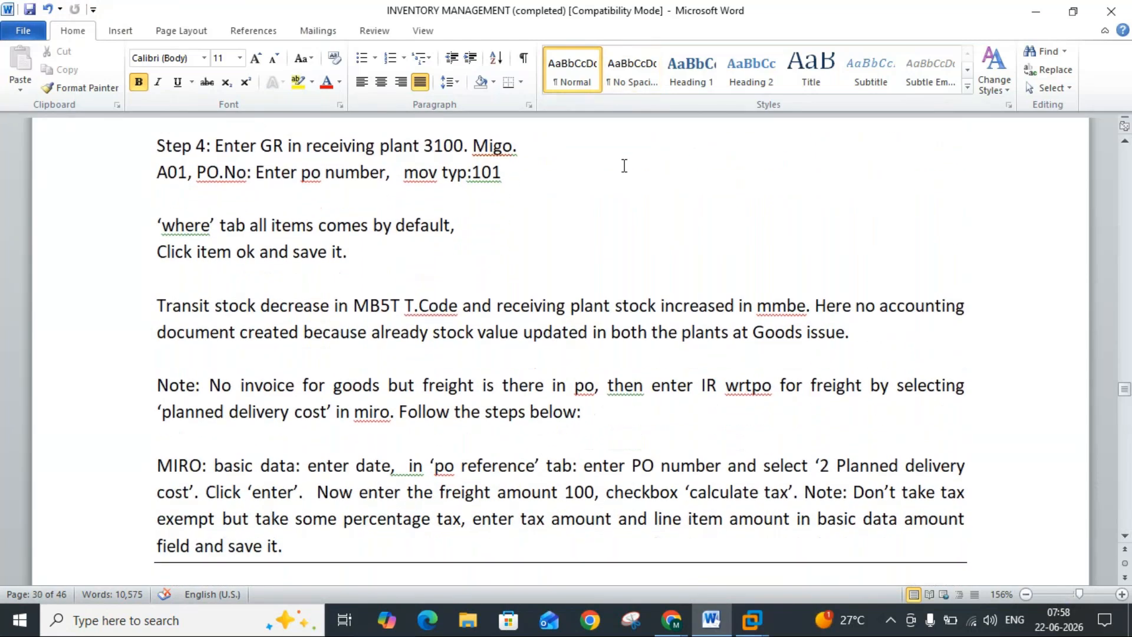
Step: Return to SAP, leave the accounting and material document displays, and open transaction MIGO again
mouse_move(758, 622)
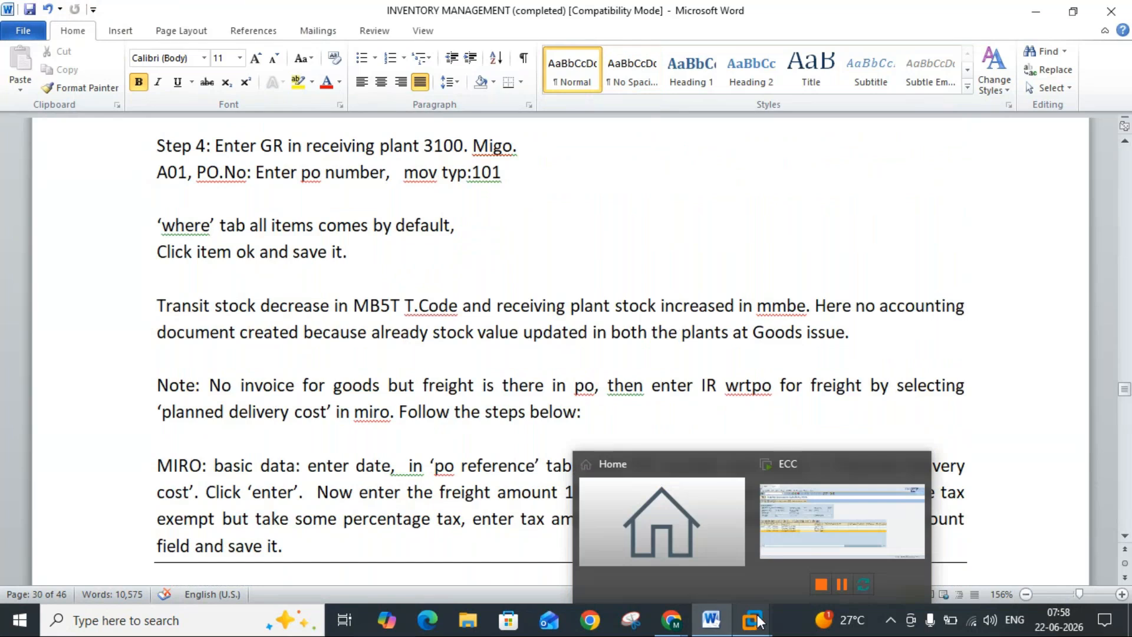
click(840, 519)
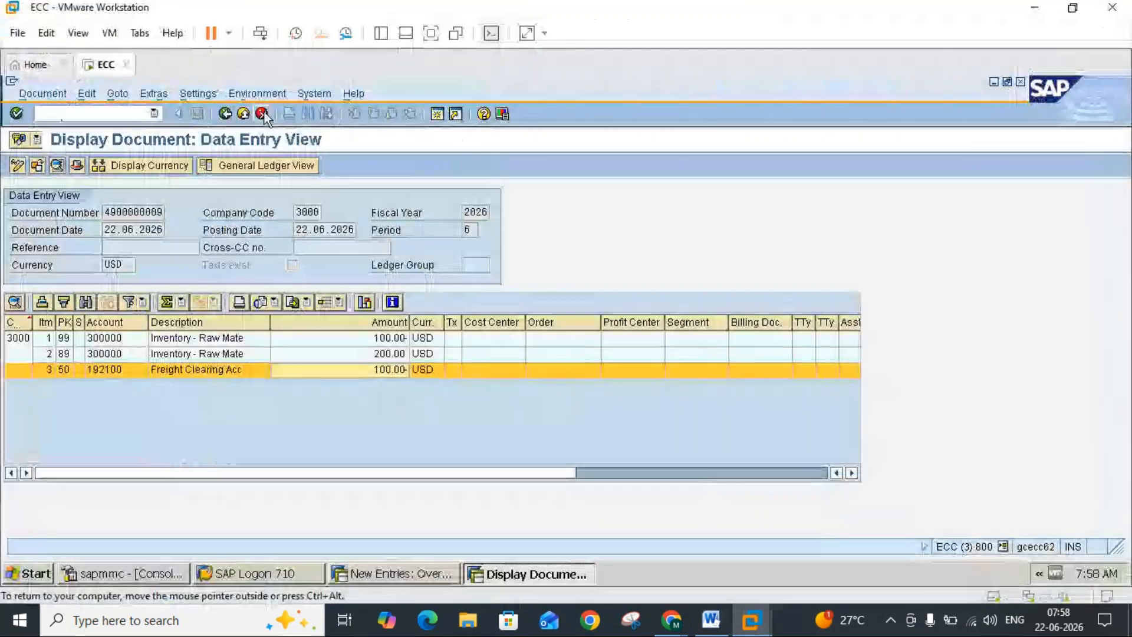
click(243, 114)
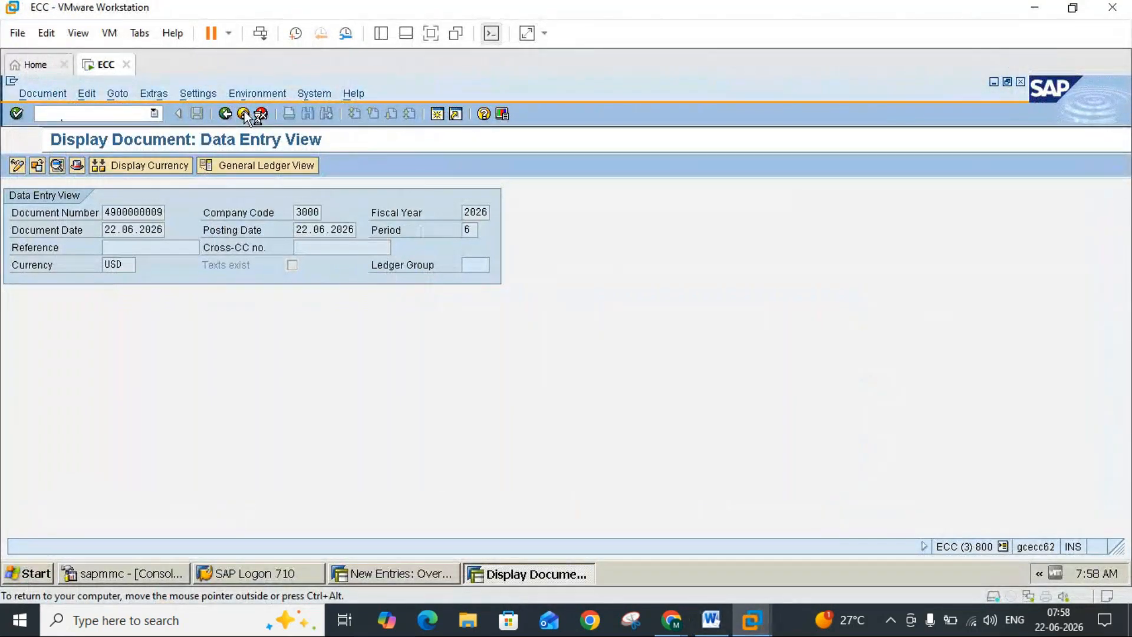
click(267, 195)
click(245, 119)
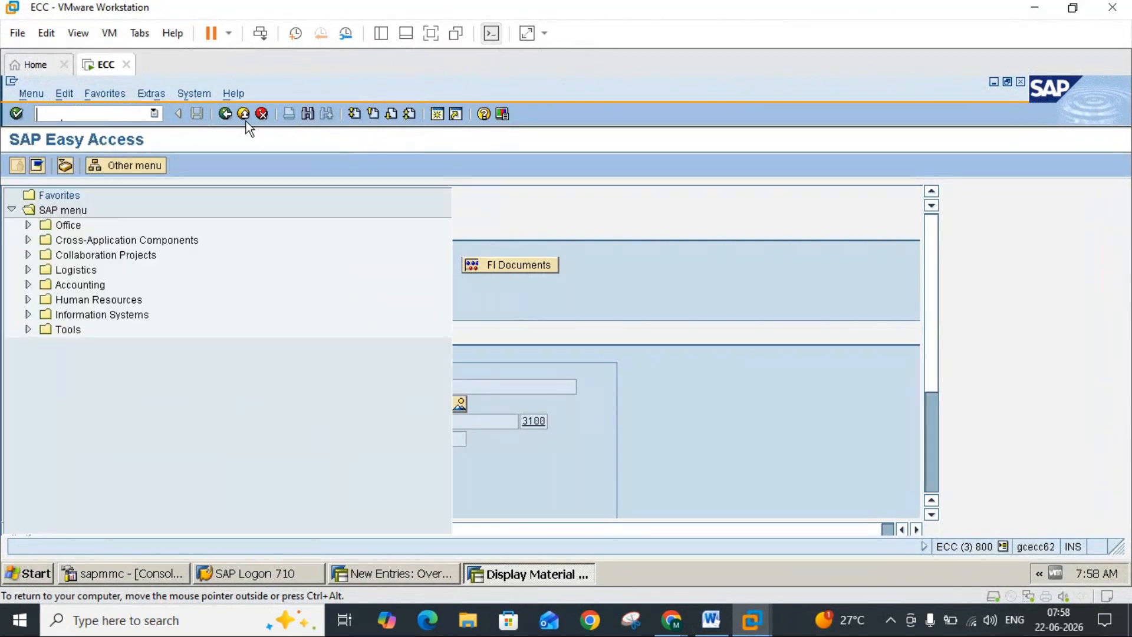
text(m)
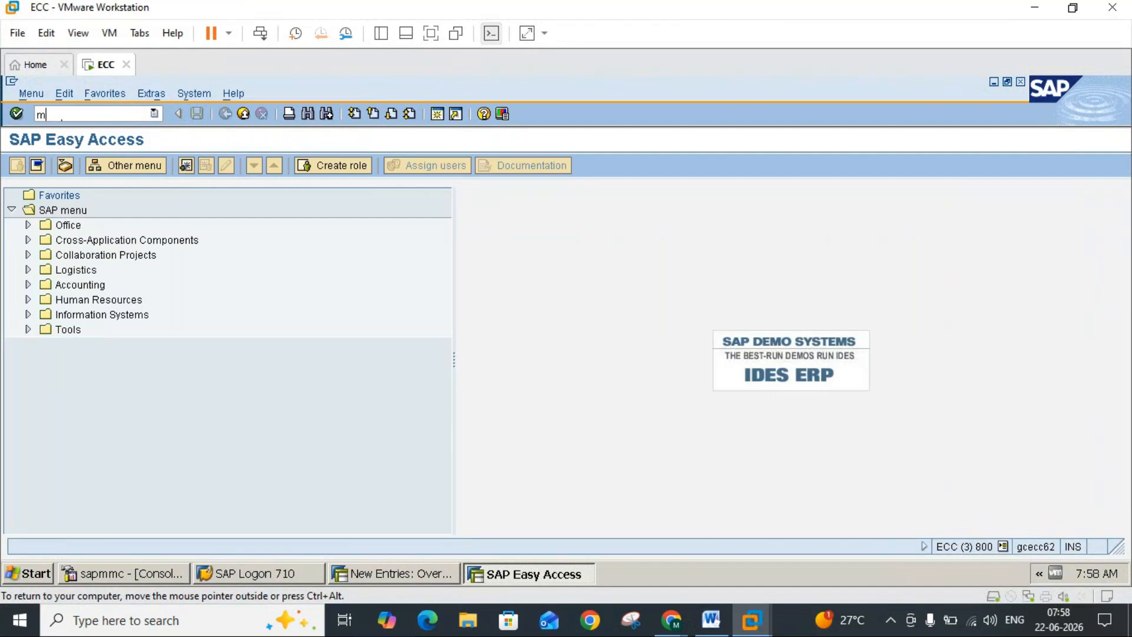
text(igo)
key(Return)
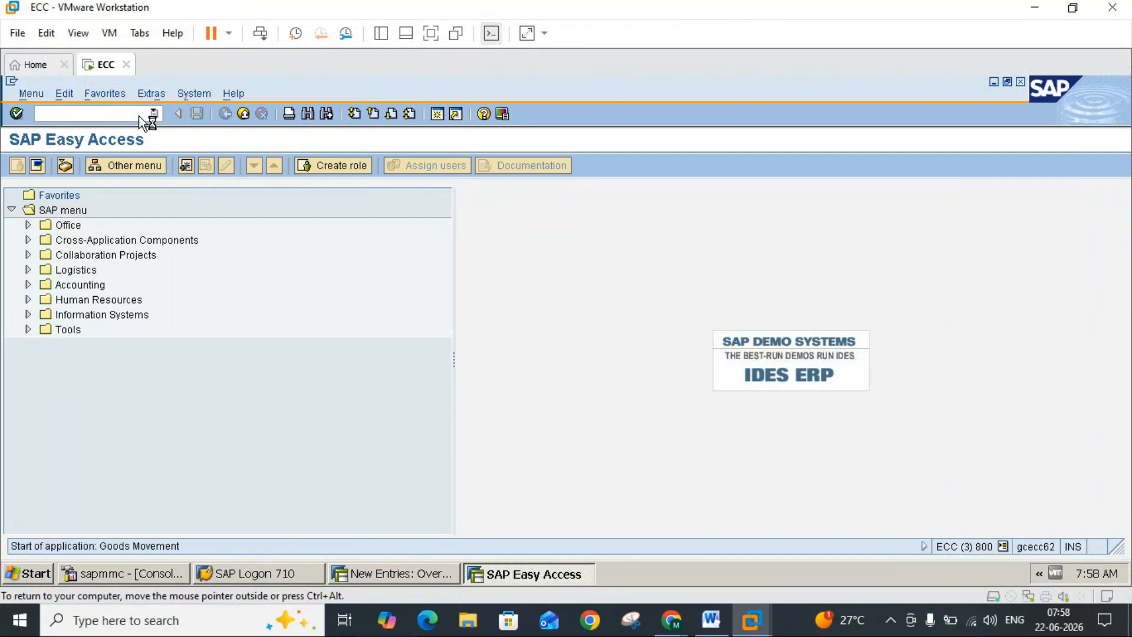
Step: Load the stock transport order into an A01 Goods Receipt with reference R01 Purchase Order, and recheck the goods receipt instructions in Word
click(105, 194)
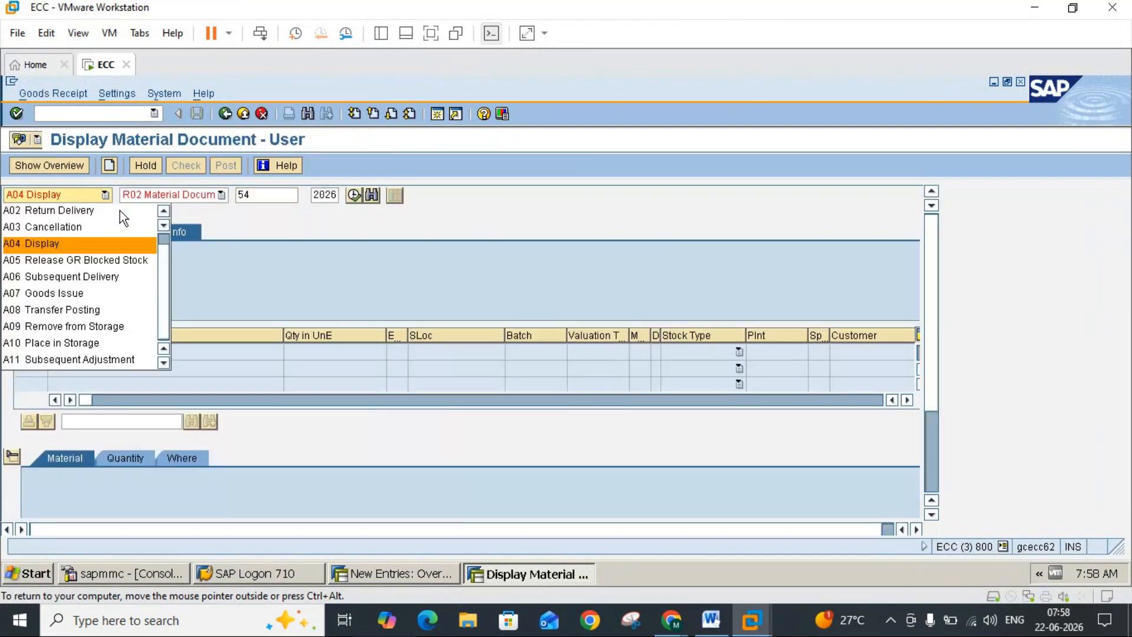
scroll(160, 242, up, 1)
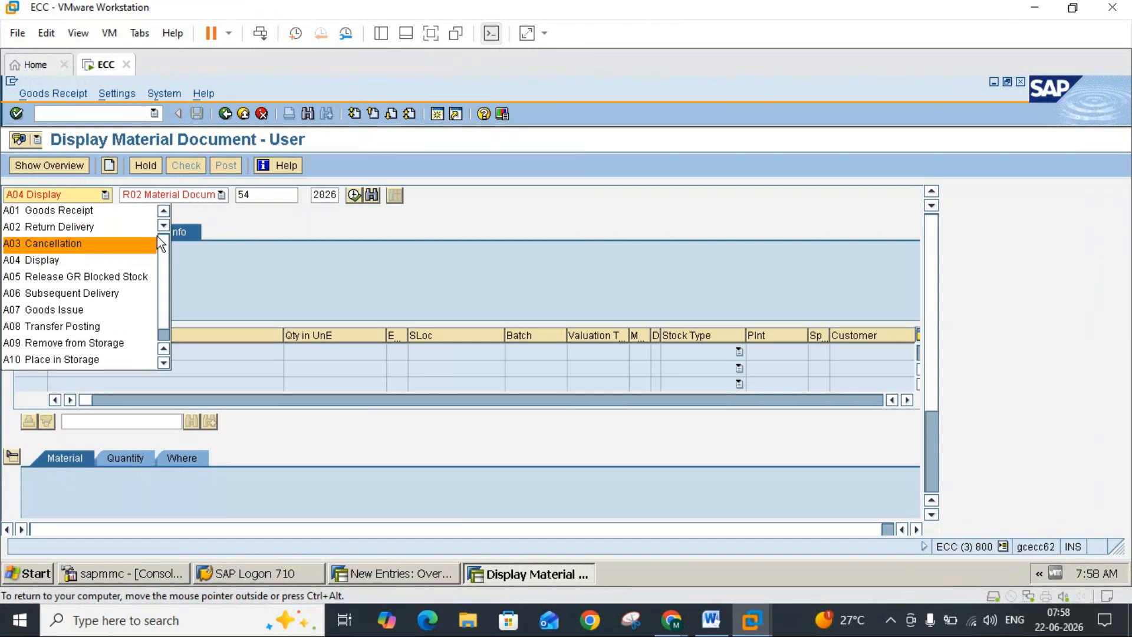
click(99, 210)
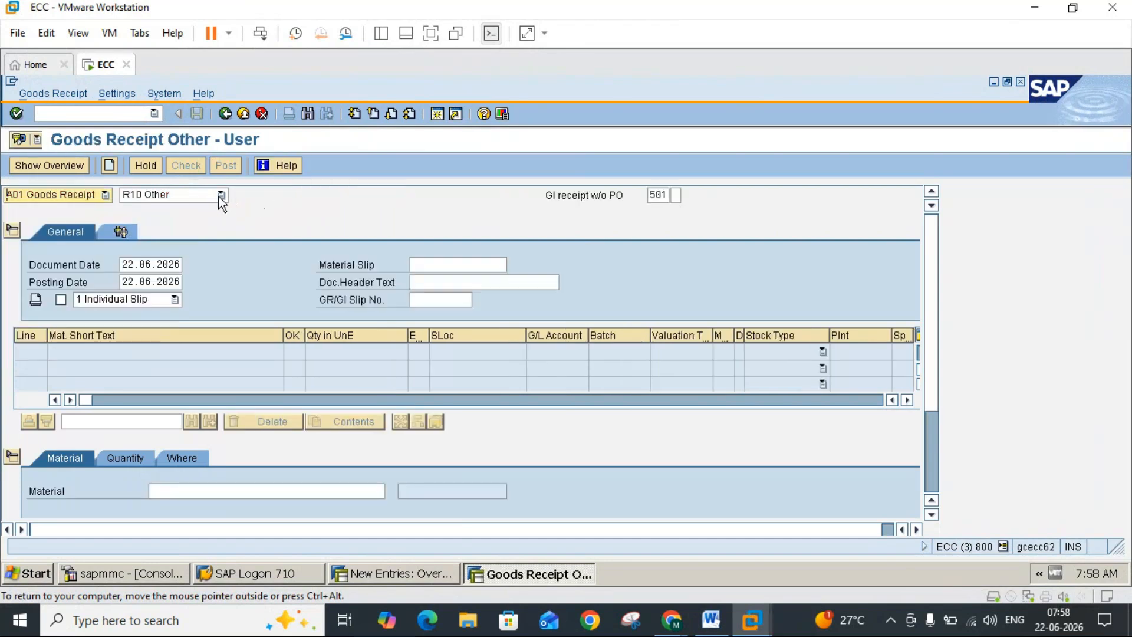
click(202, 196)
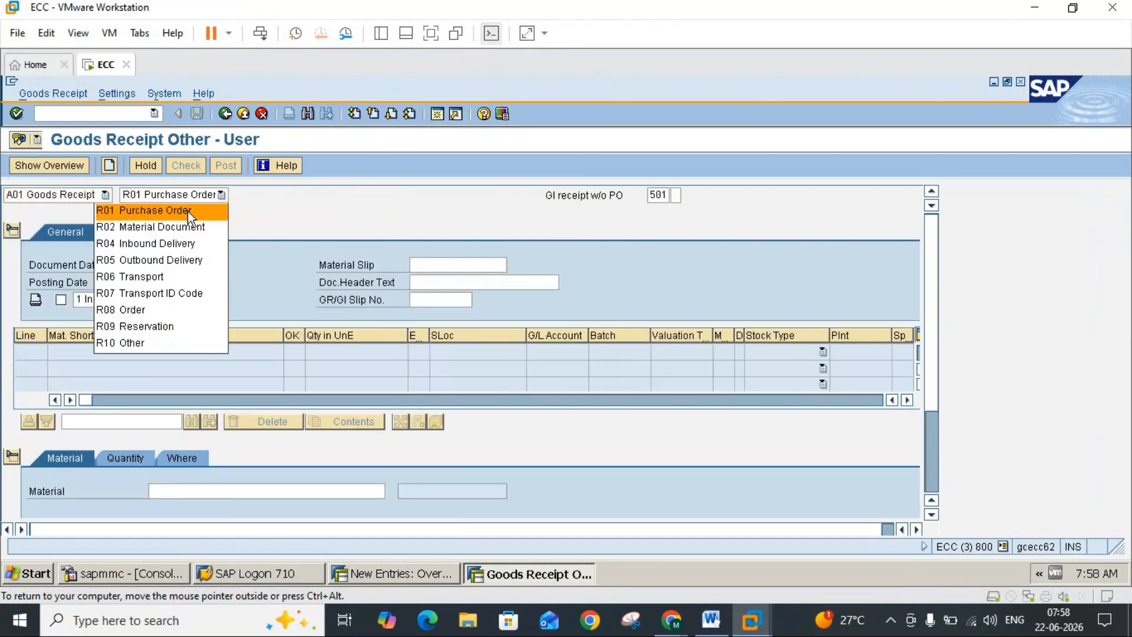
click(187, 211)
click(262, 198)
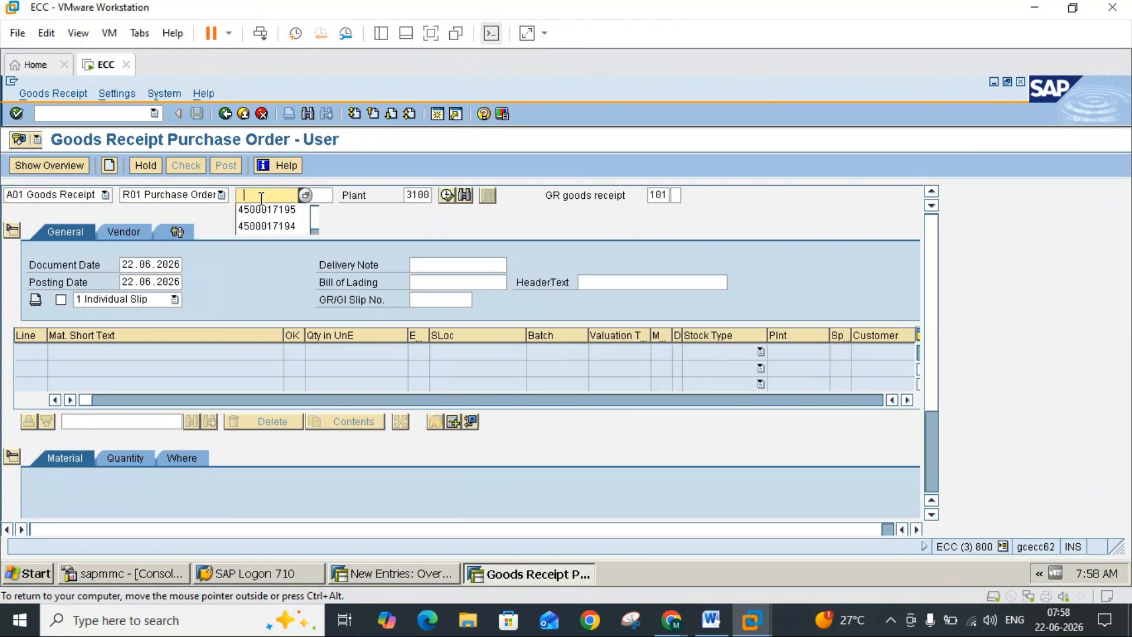
click(266, 210)
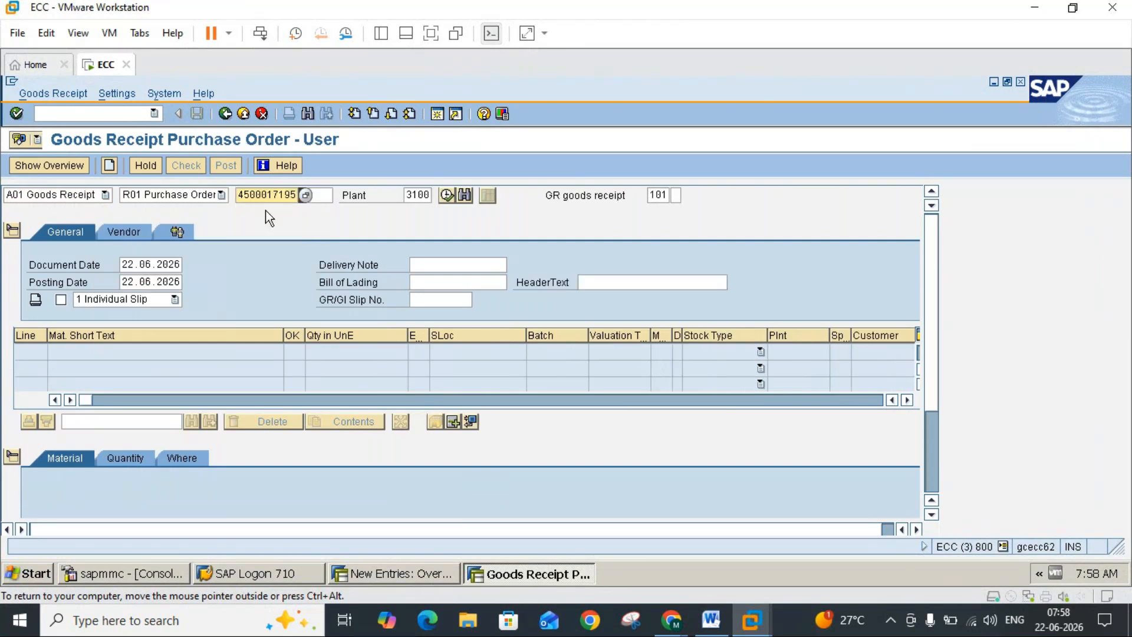
click(265, 210)
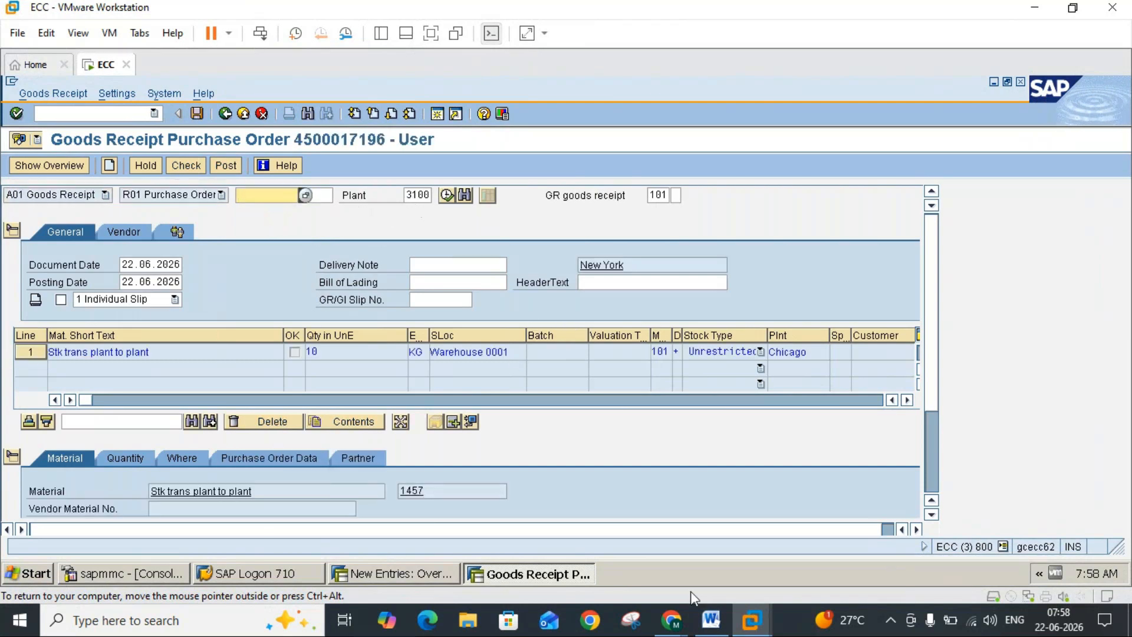
click(712, 621)
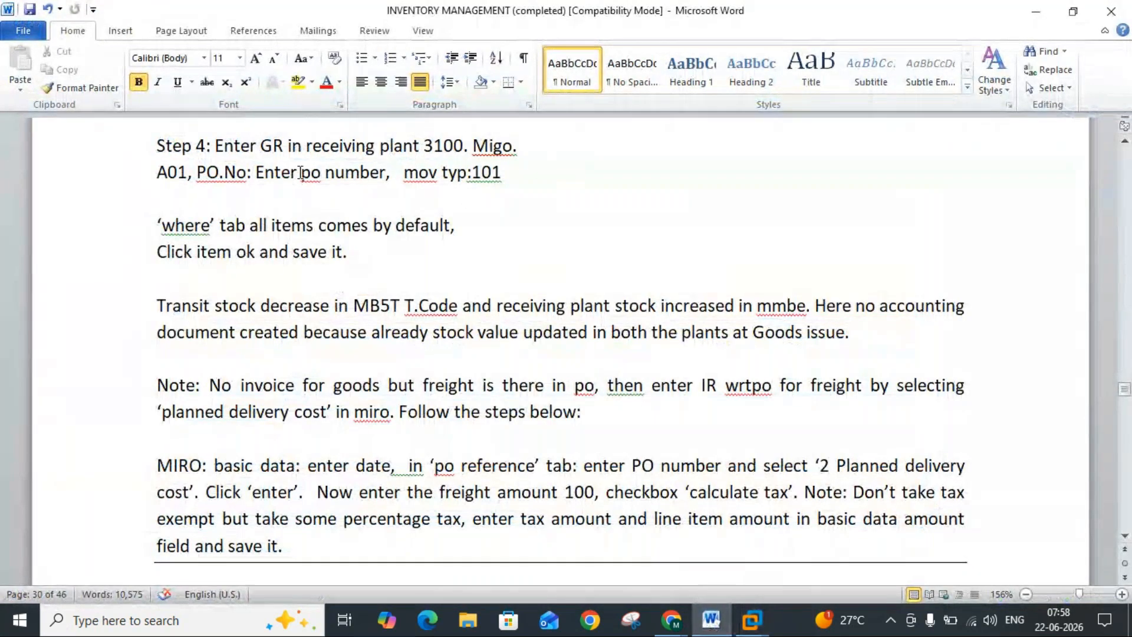
click(712, 621)
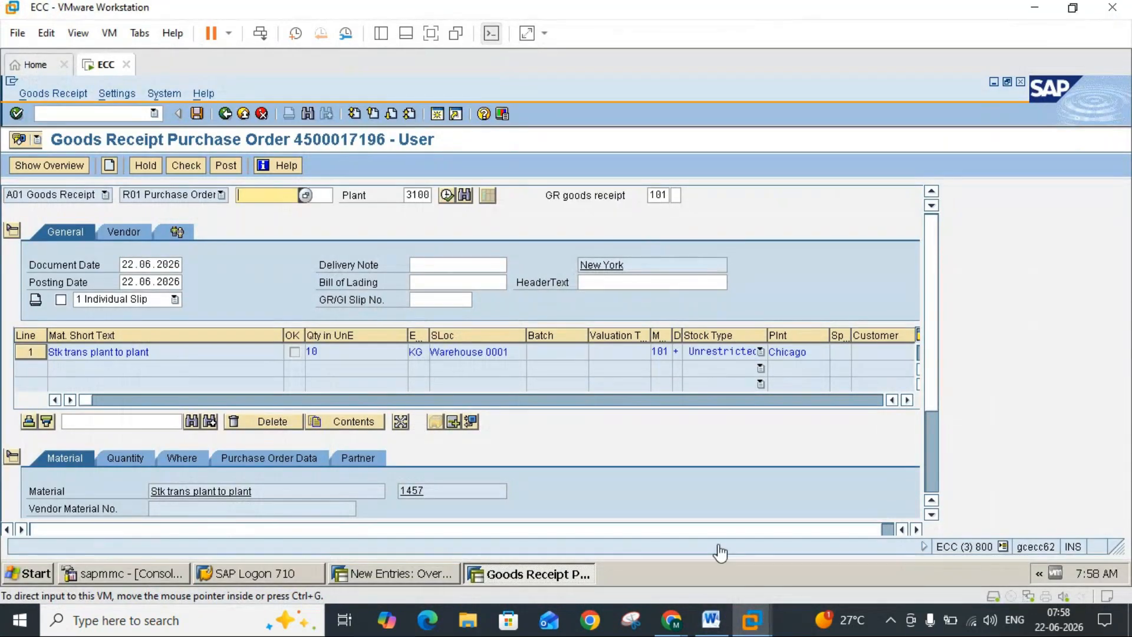
Step: Check the receipt item's movement type, plant and storage location under its Where details against the goods receipt instructions in Word
click(712, 621)
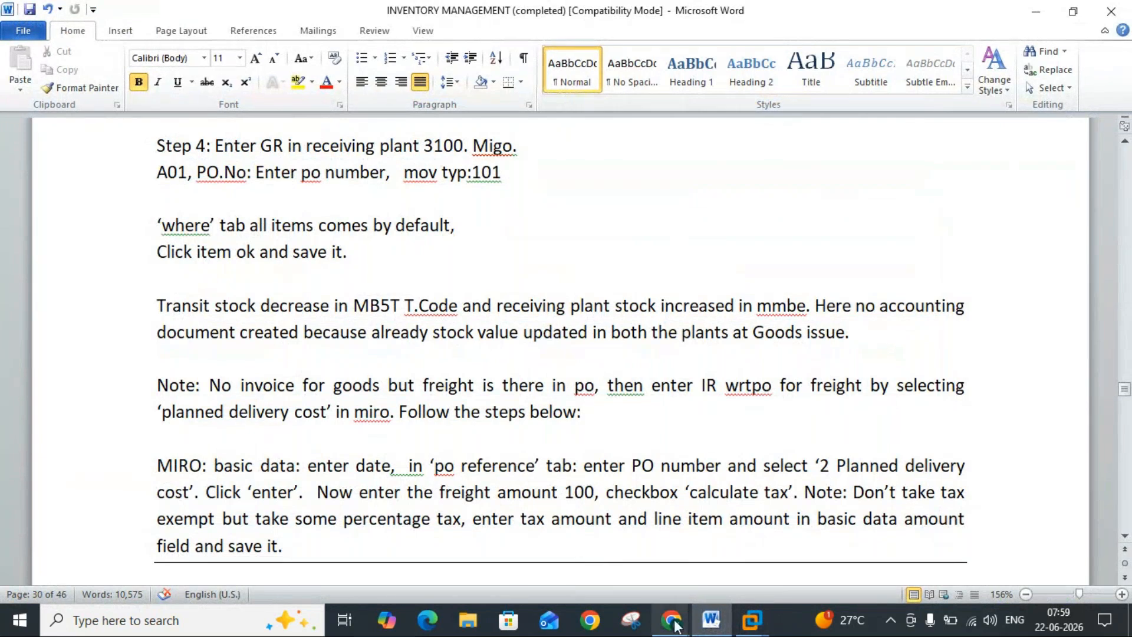
click(709, 624)
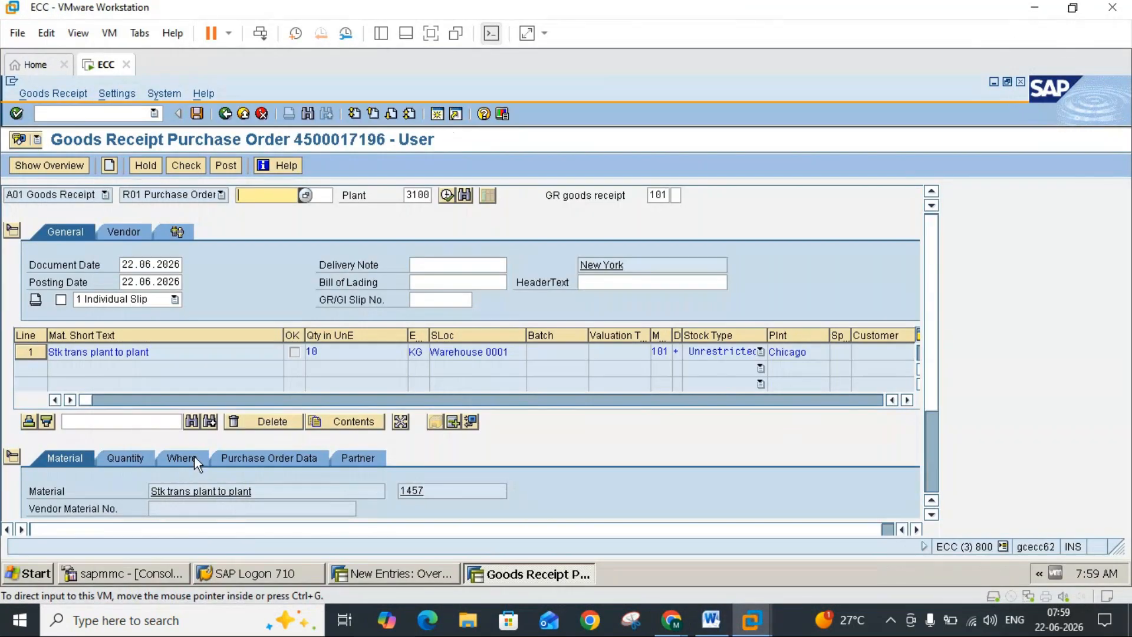
click(194, 460)
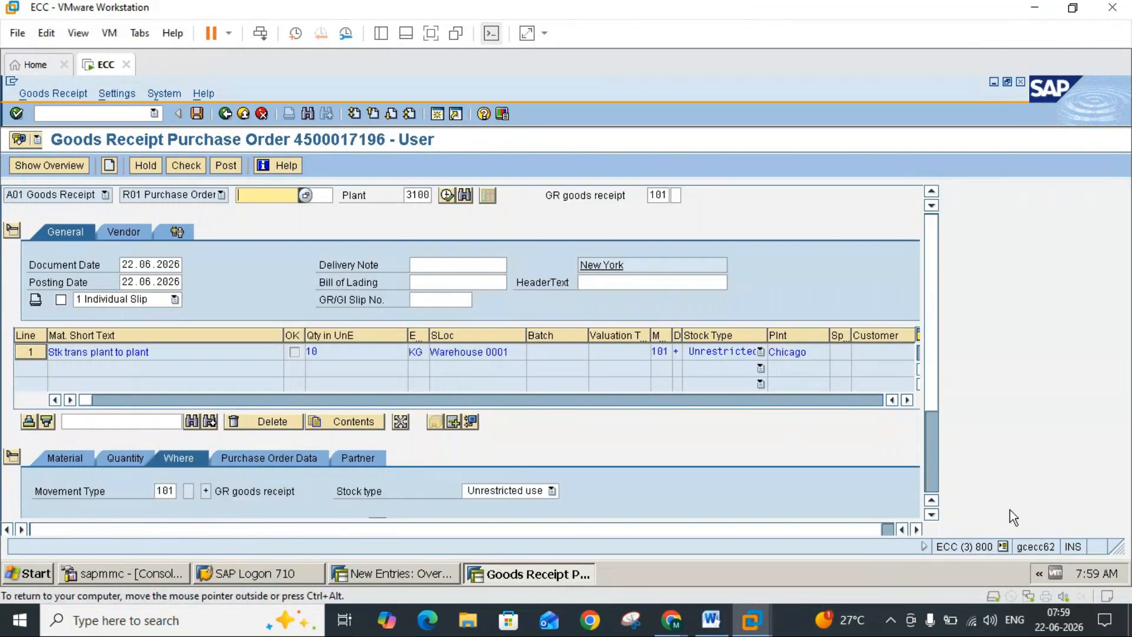
scroll(930, 483, down, 3)
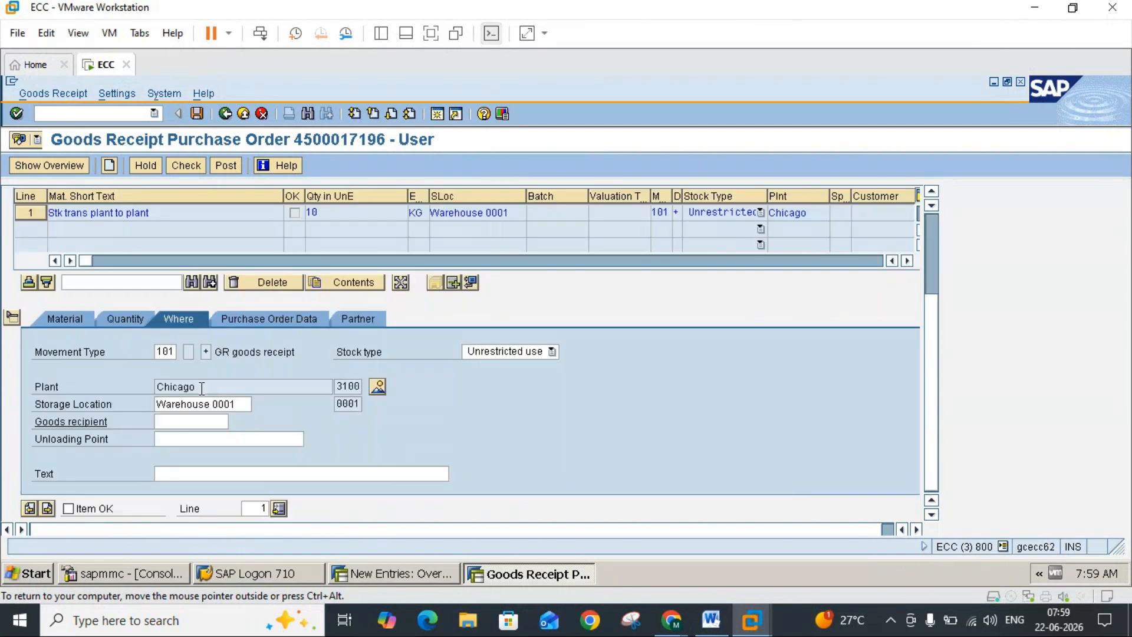
click(711, 629)
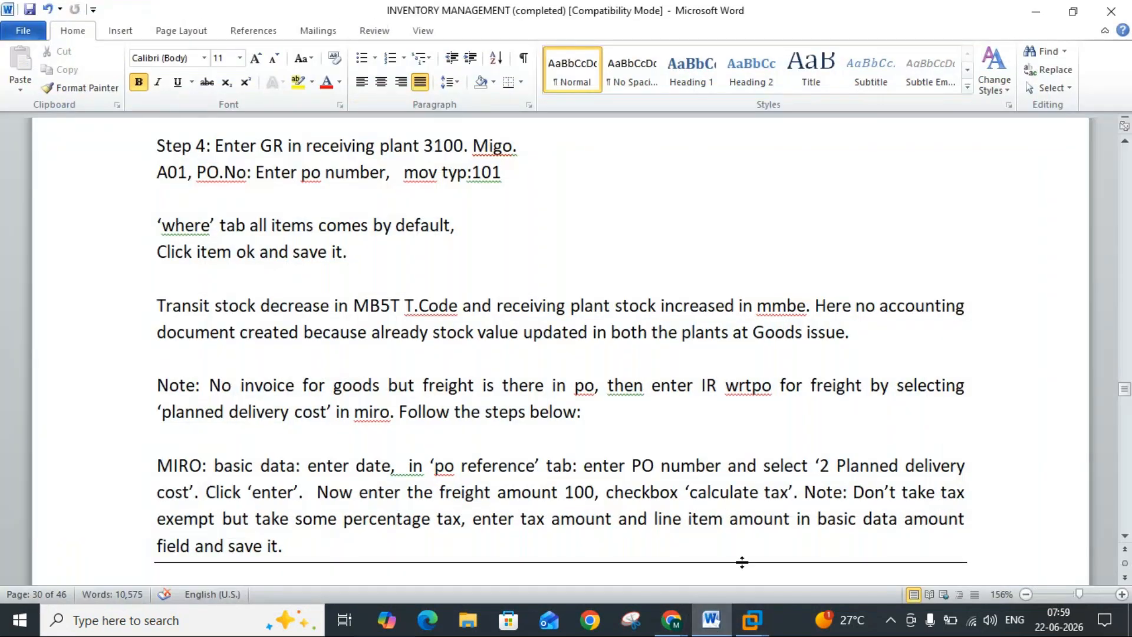
click(711, 626)
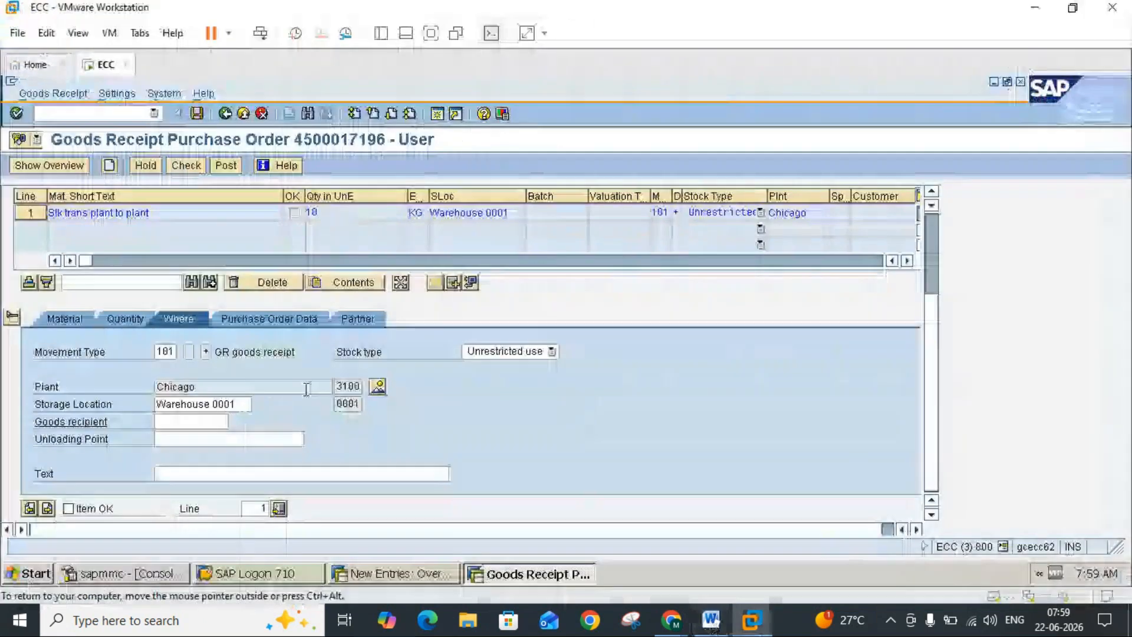
Step: Mark the receipt item as OK, post the goods receipt, and check the Word notes before returning to SAP
click(69, 508)
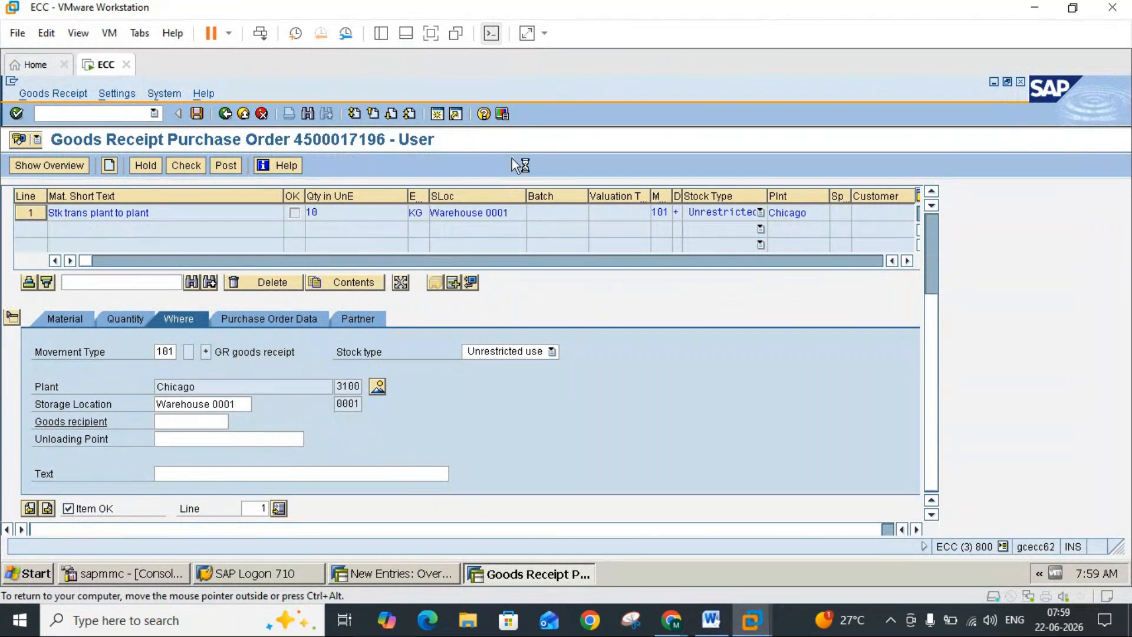
click(712, 620)
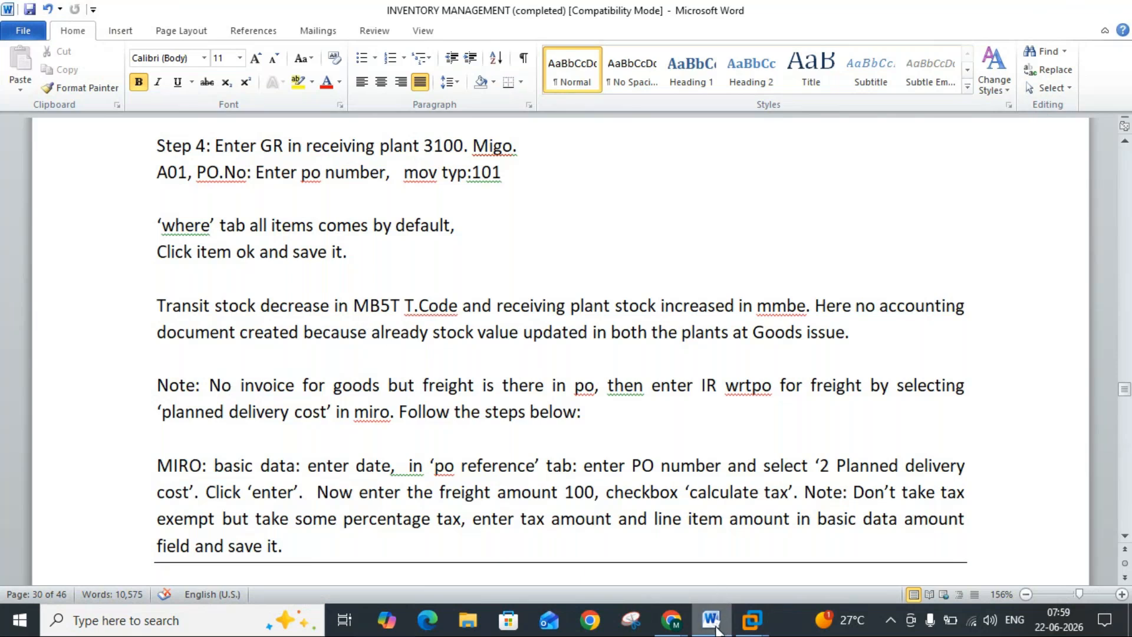
click(752, 619)
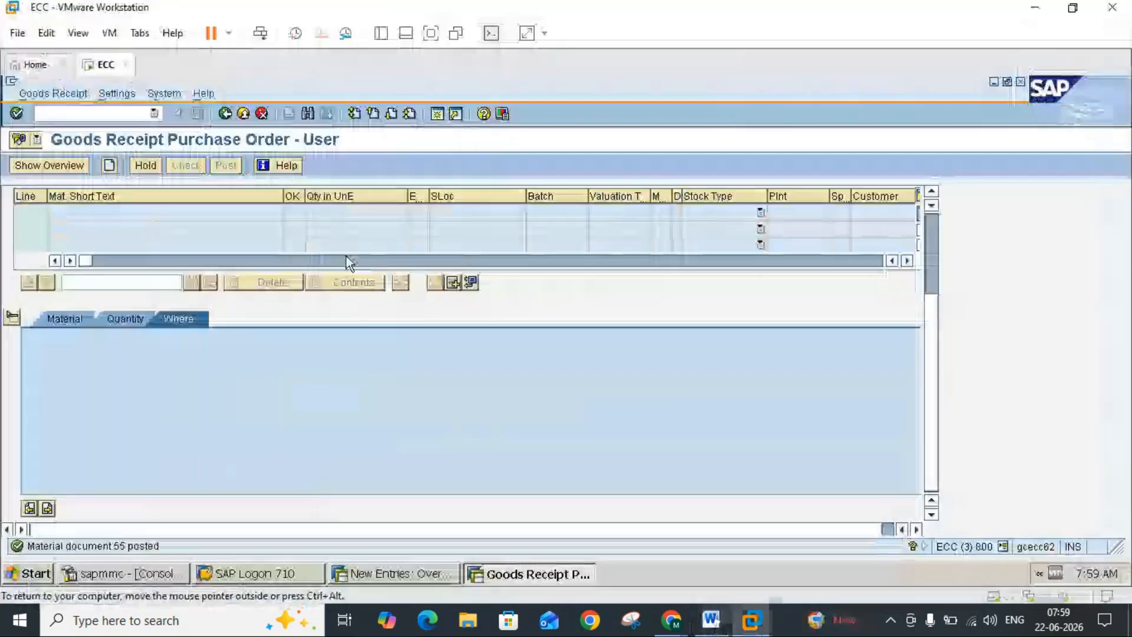
Step: Run MB5T for material 1457 and receiving plant 3100 to check stock in transit, consult the Word notes, and leave the report
click(246, 113)
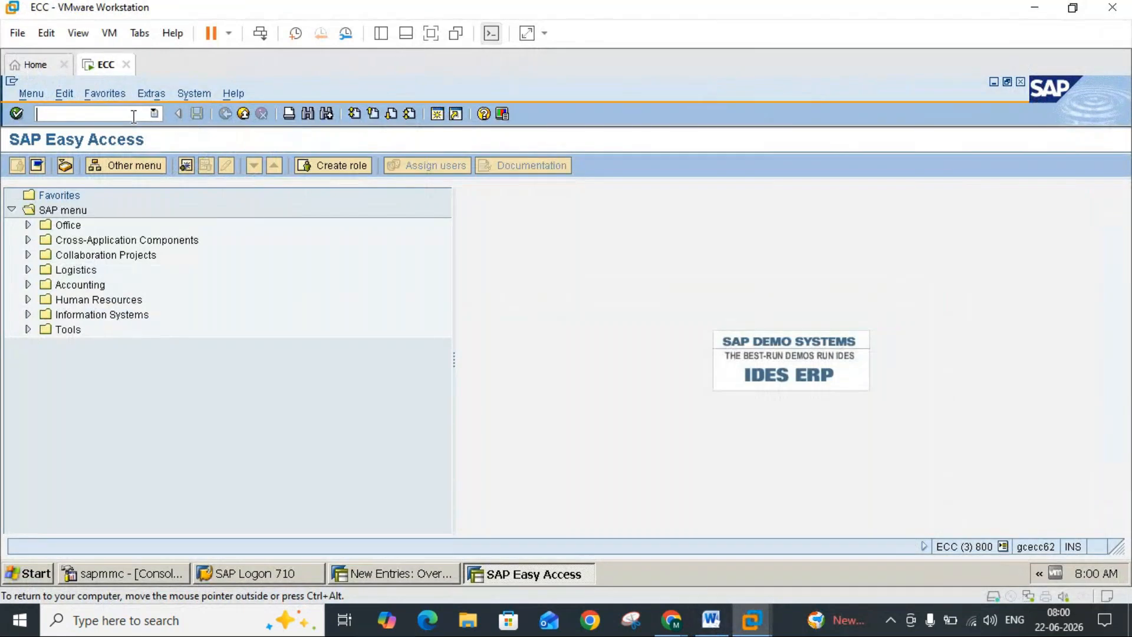
text(mb5t)
key(Return)
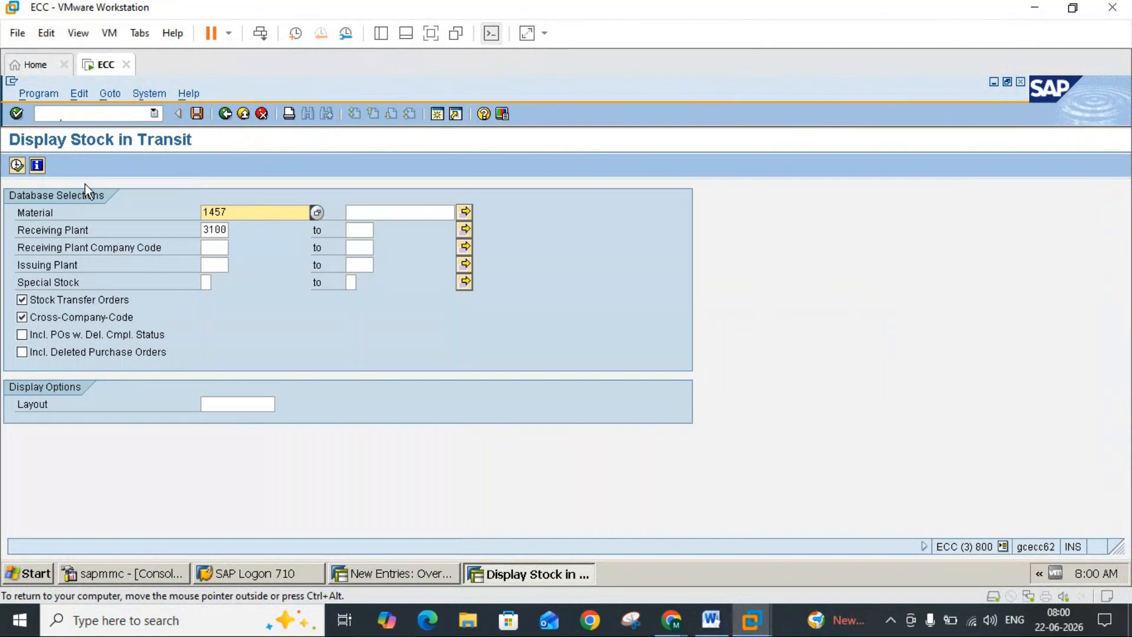
click(16, 166)
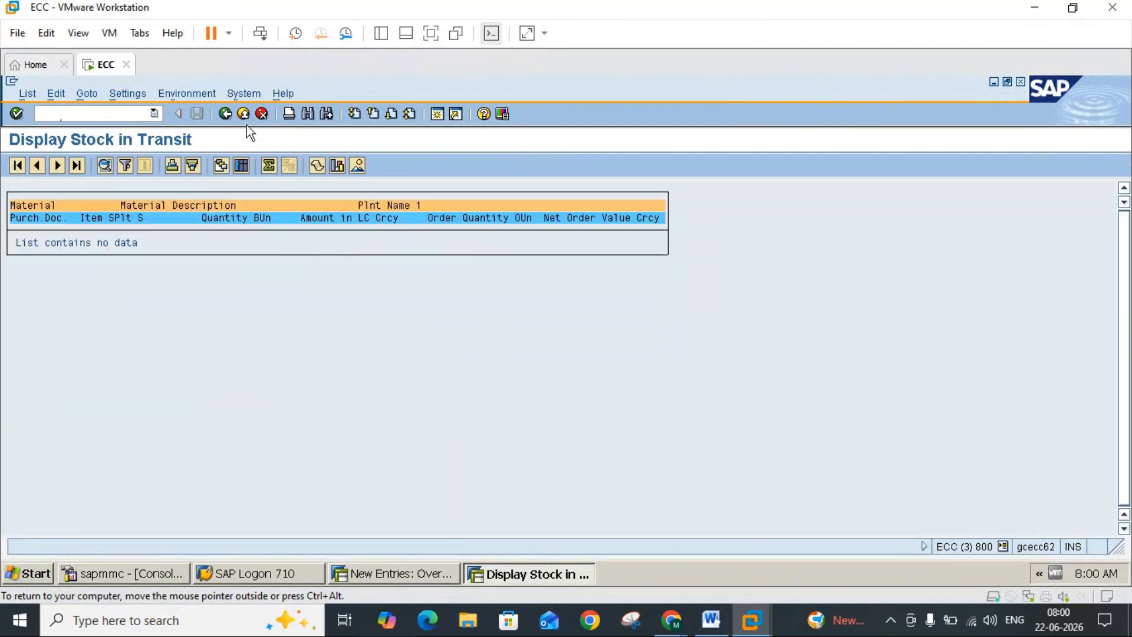
click(226, 114)
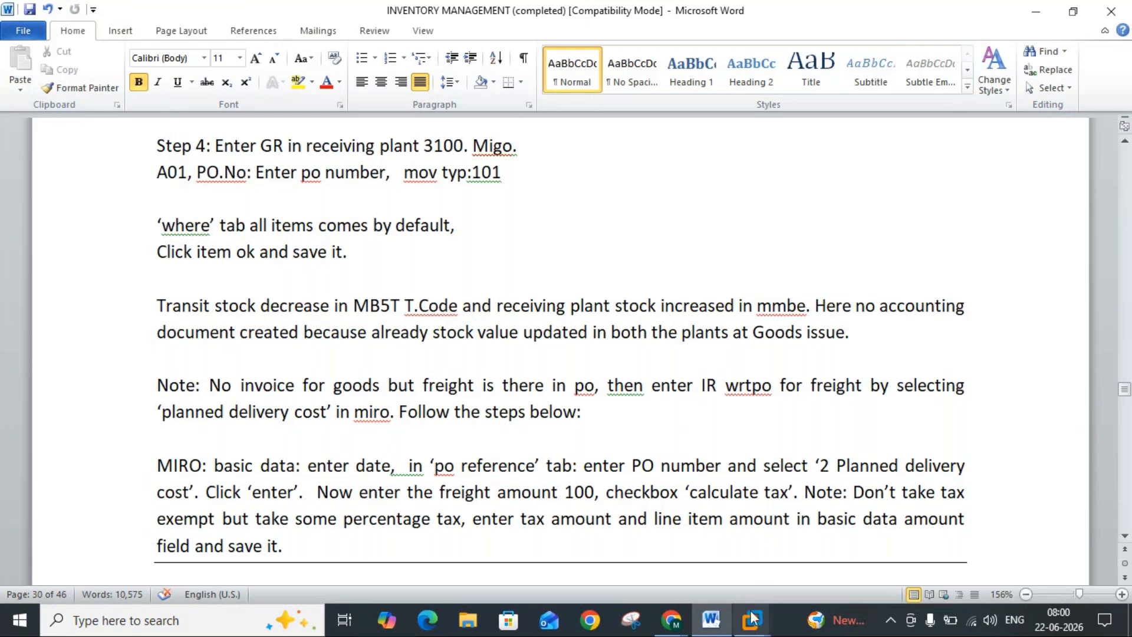
mouse_move(752, 619)
click(786, 533)
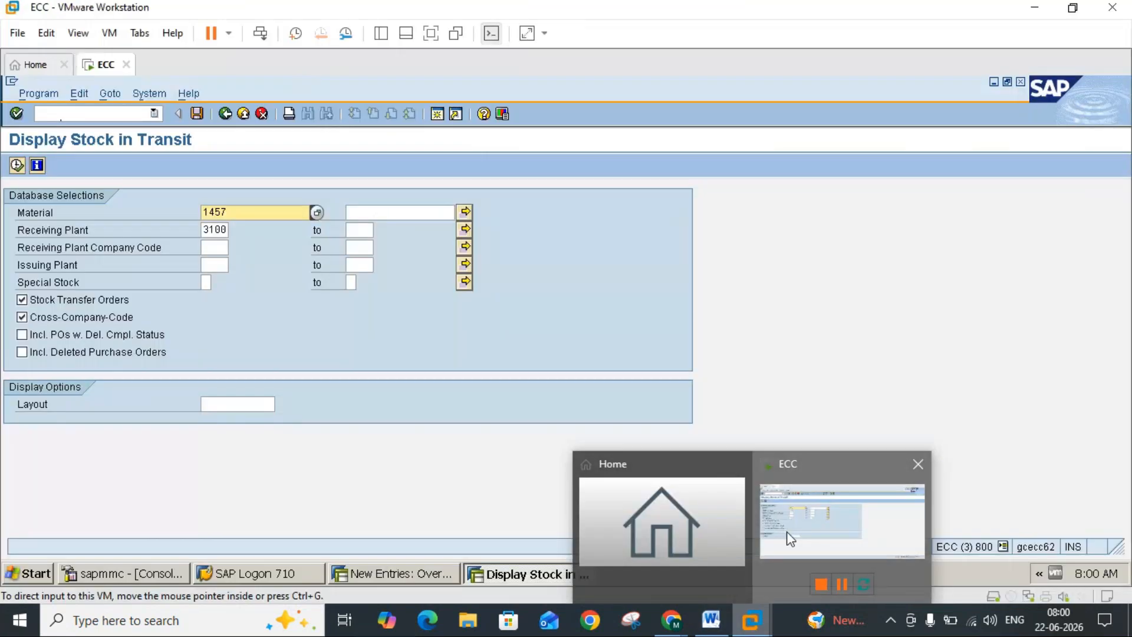
click(244, 114)
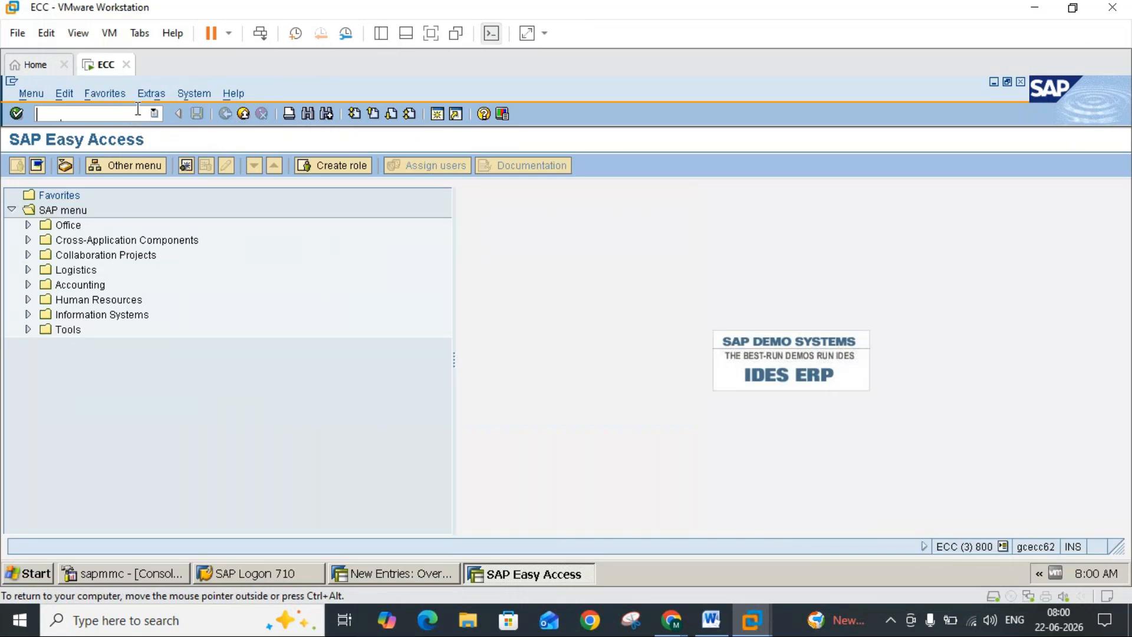
Step: Run MMBE for material 1457, plant 3100, storage location 0001, to examine unrestricted and quality inspection stock, and compare with the Word notes
text(mmbe)
key(Return)
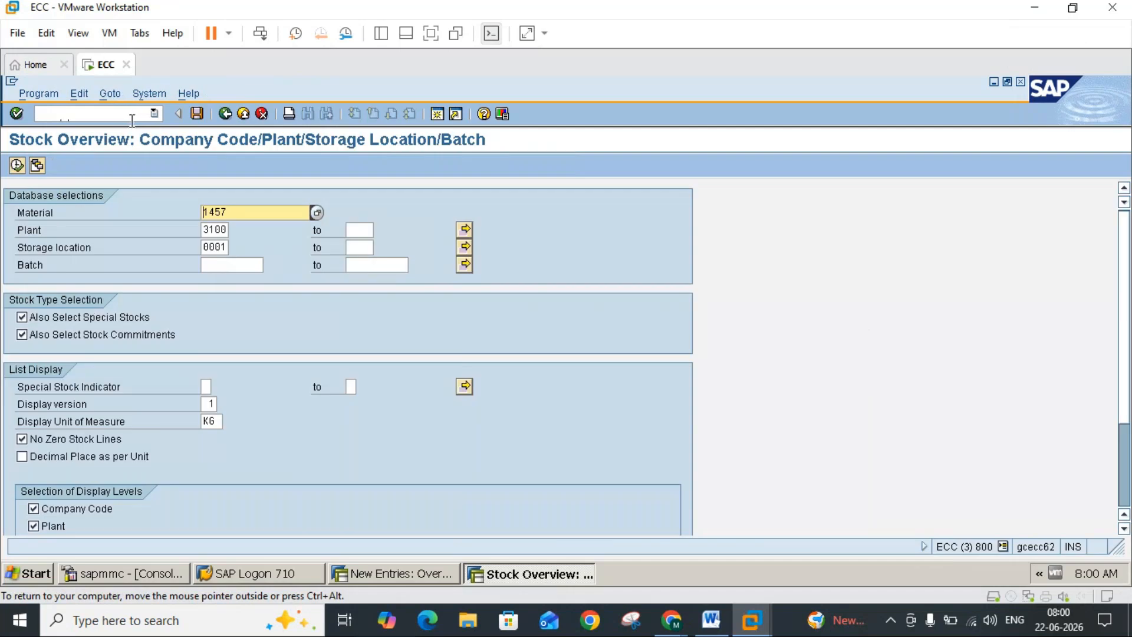
key(F8)
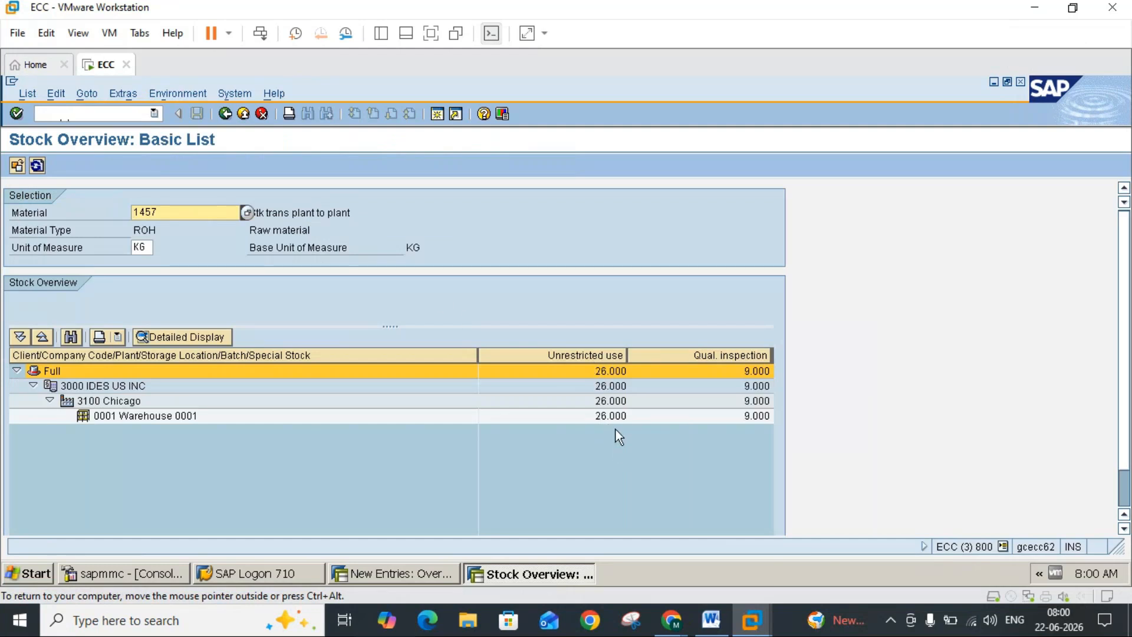
click(607, 418)
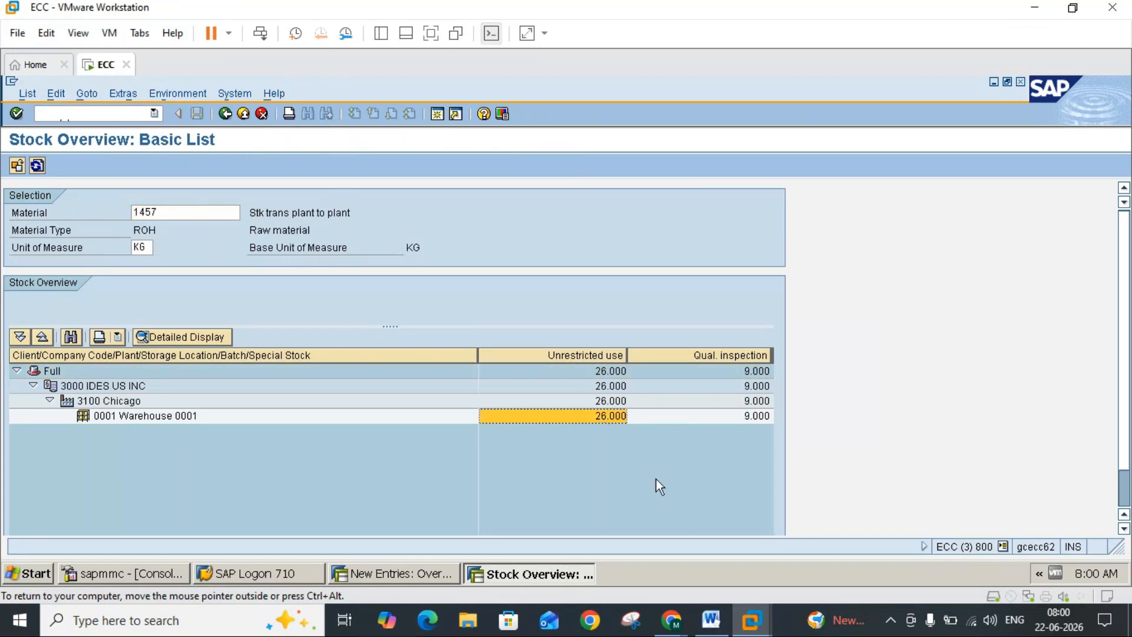
click(748, 356)
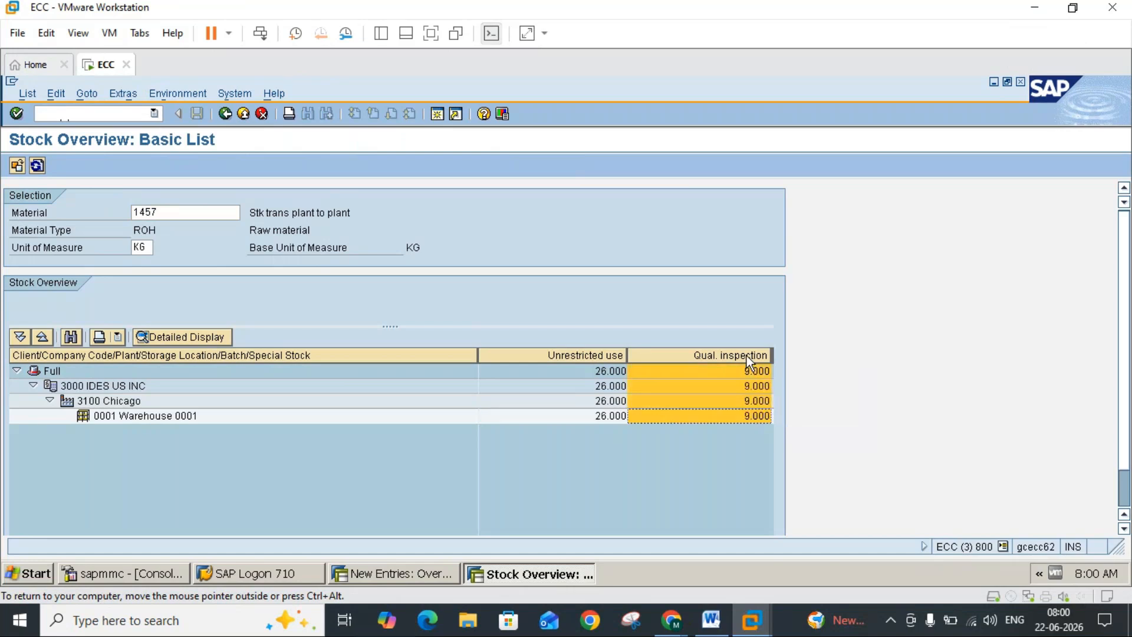
click(712, 616)
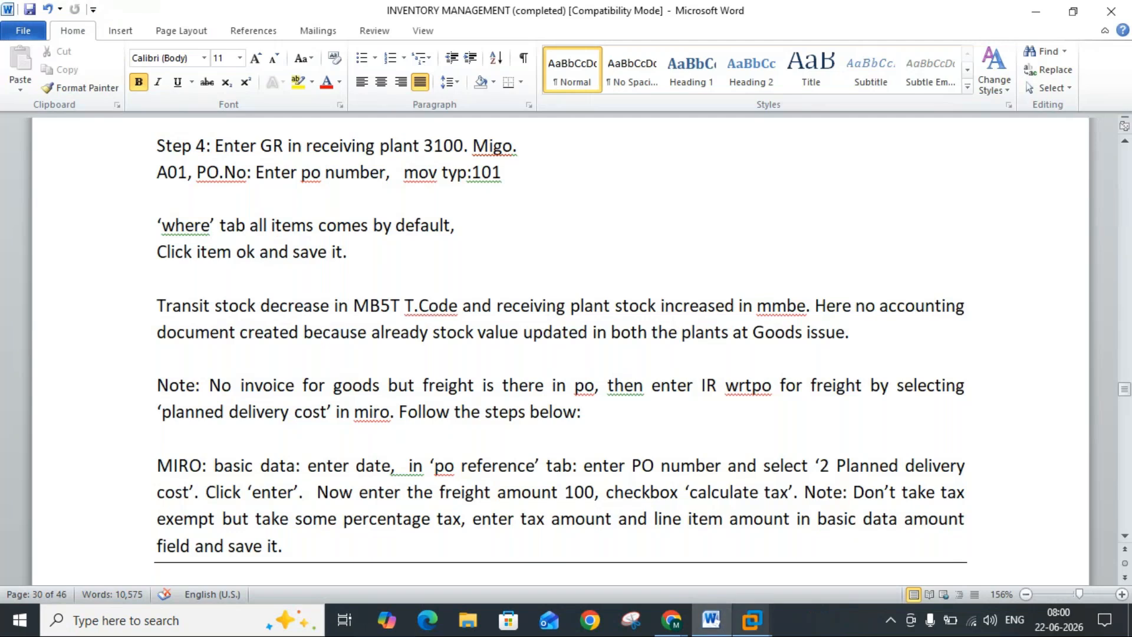
mouse_move(751, 619)
click(803, 533)
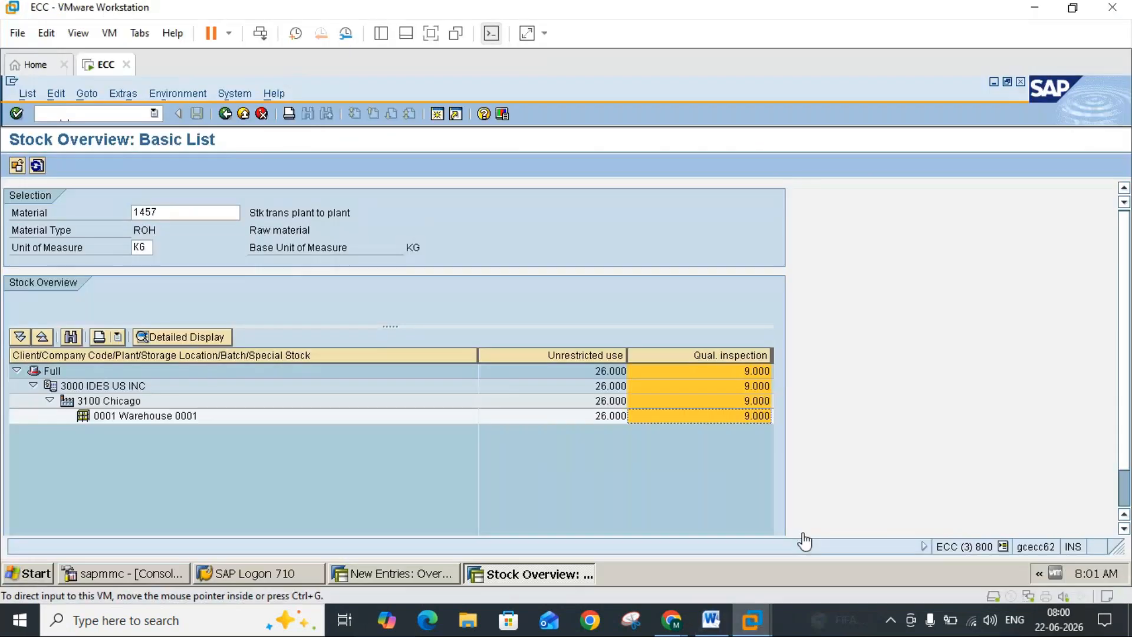
click(258, 114)
click(258, 115)
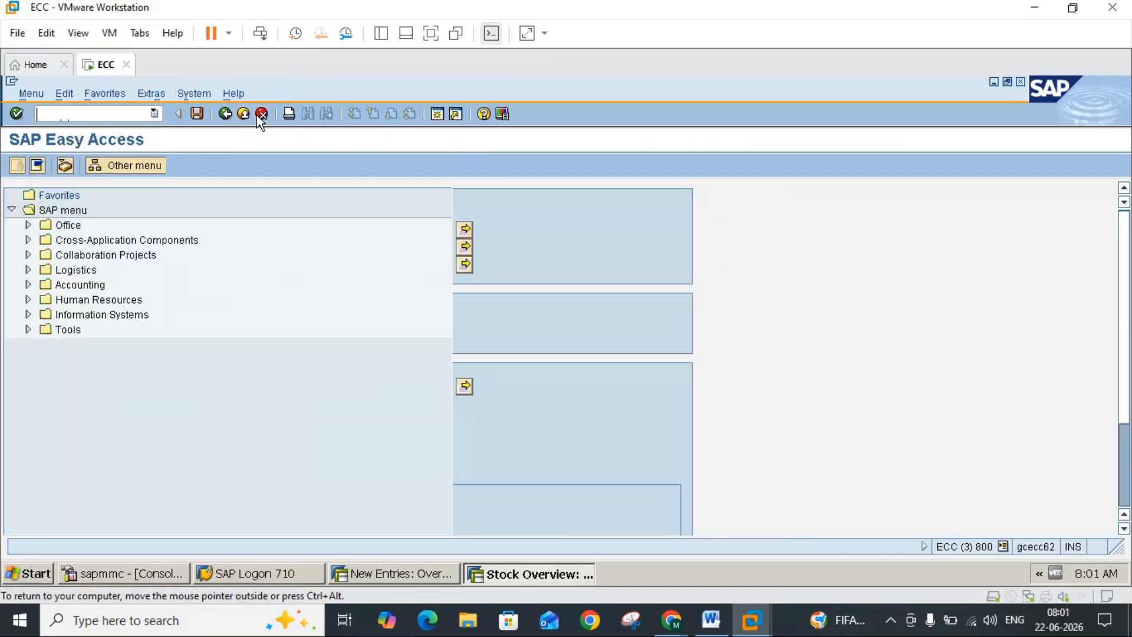
Step: Open MIGO, display the posted goods receipt's material document with A04 Display, and look up its FI documents
text(migo)
key(Return)
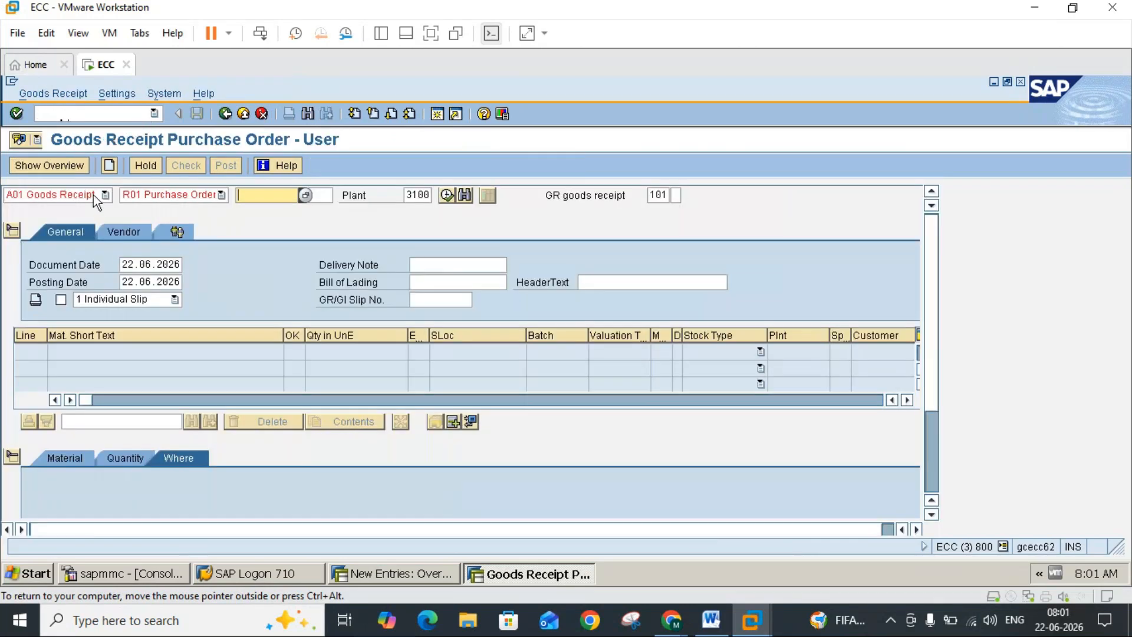
click(92, 195)
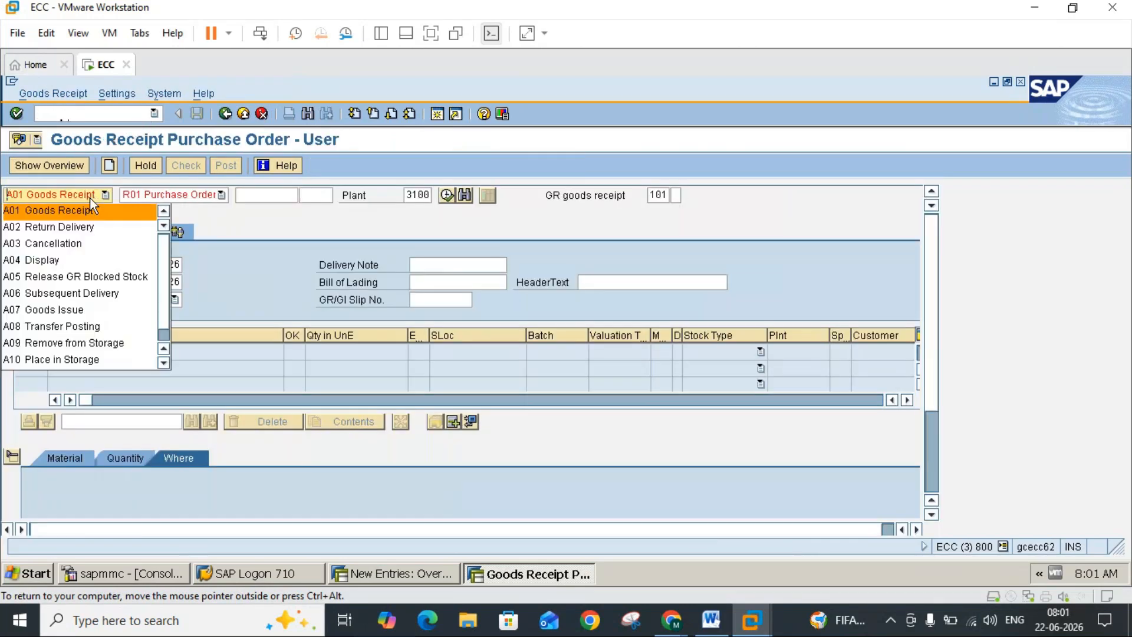
click(41, 259)
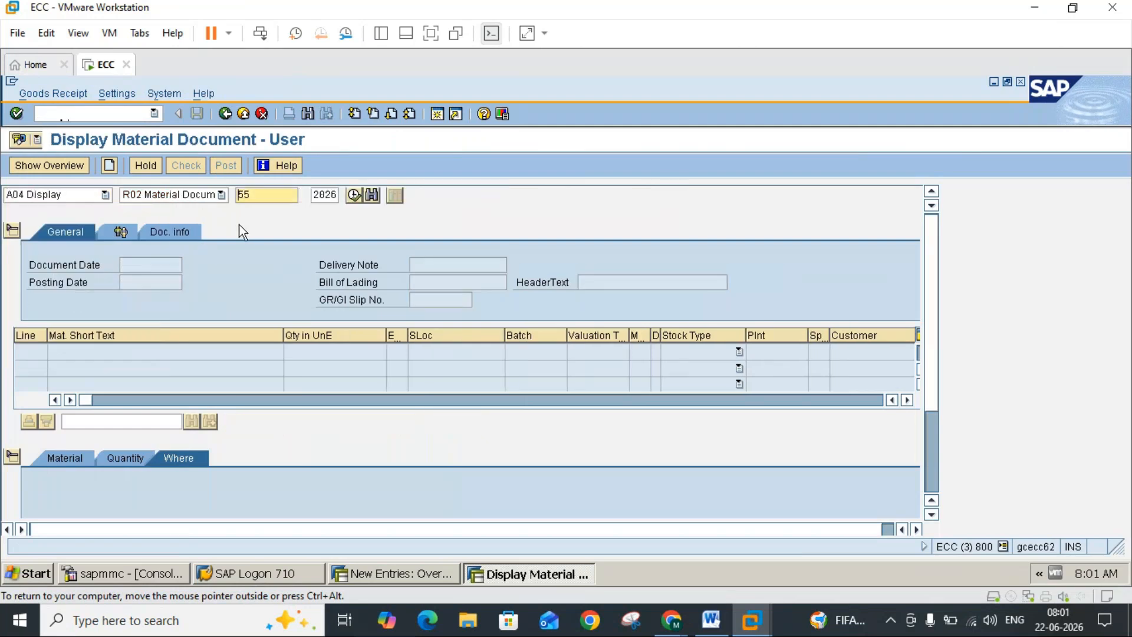
click(221, 232)
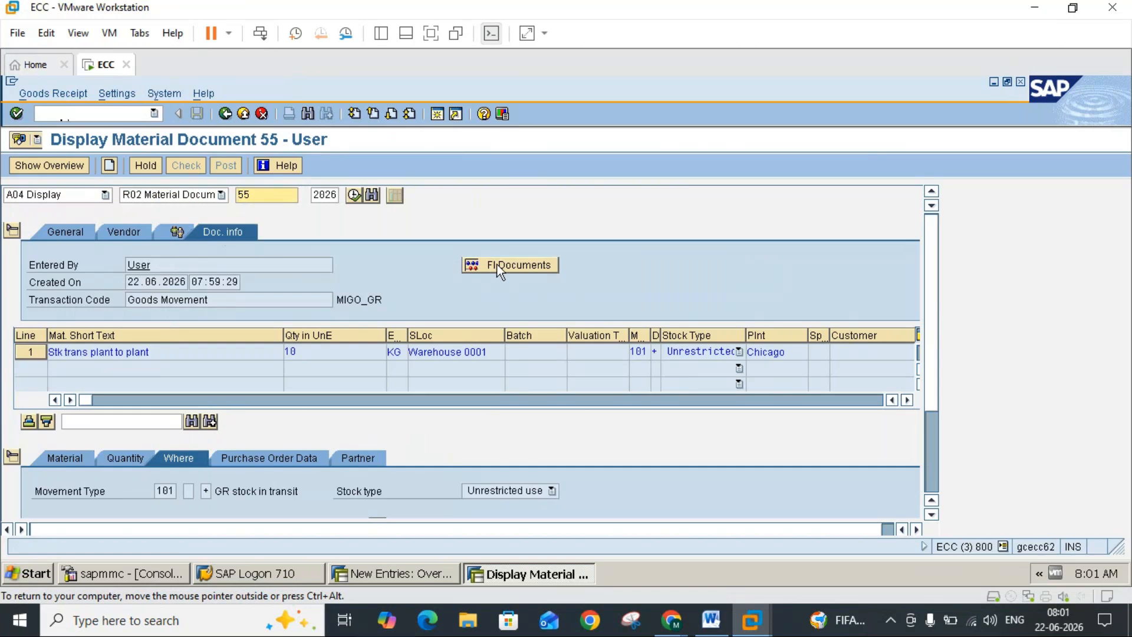
click(498, 267)
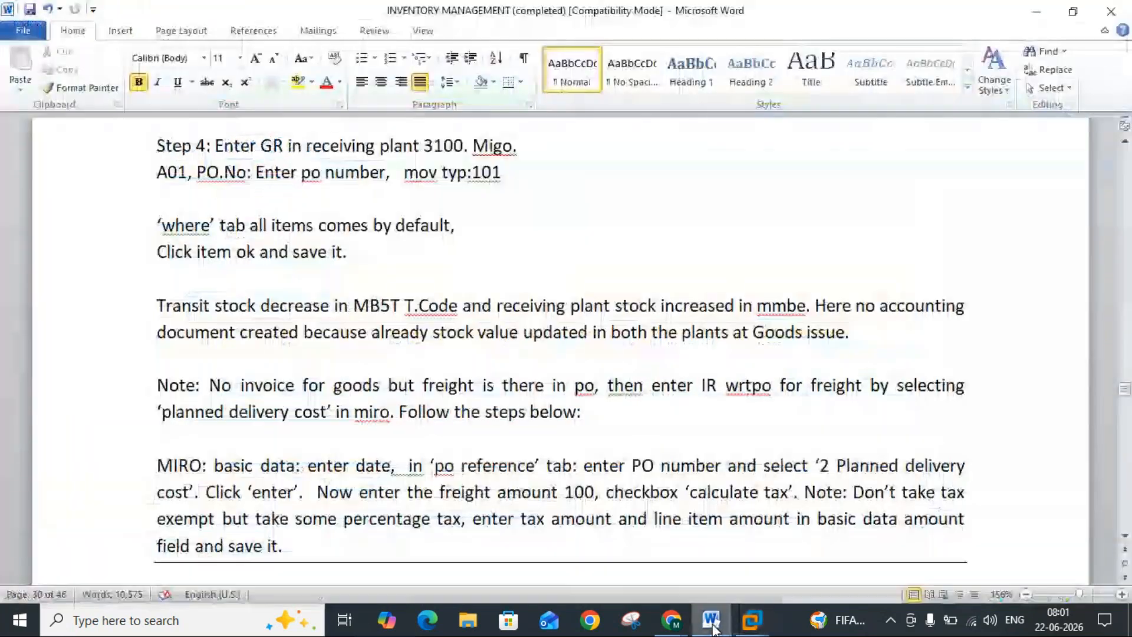
Step: In the Word notes on the freight invoice, insert the missing space in "wrtpo" to make it "wrt po"
click(711, 620)
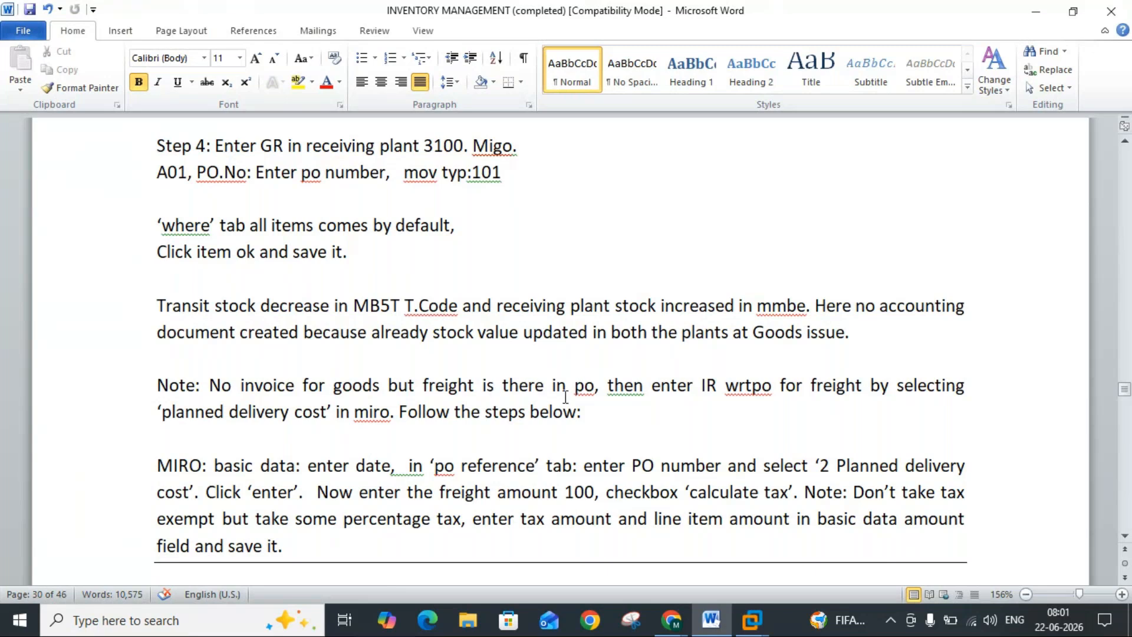
click(753, 384)
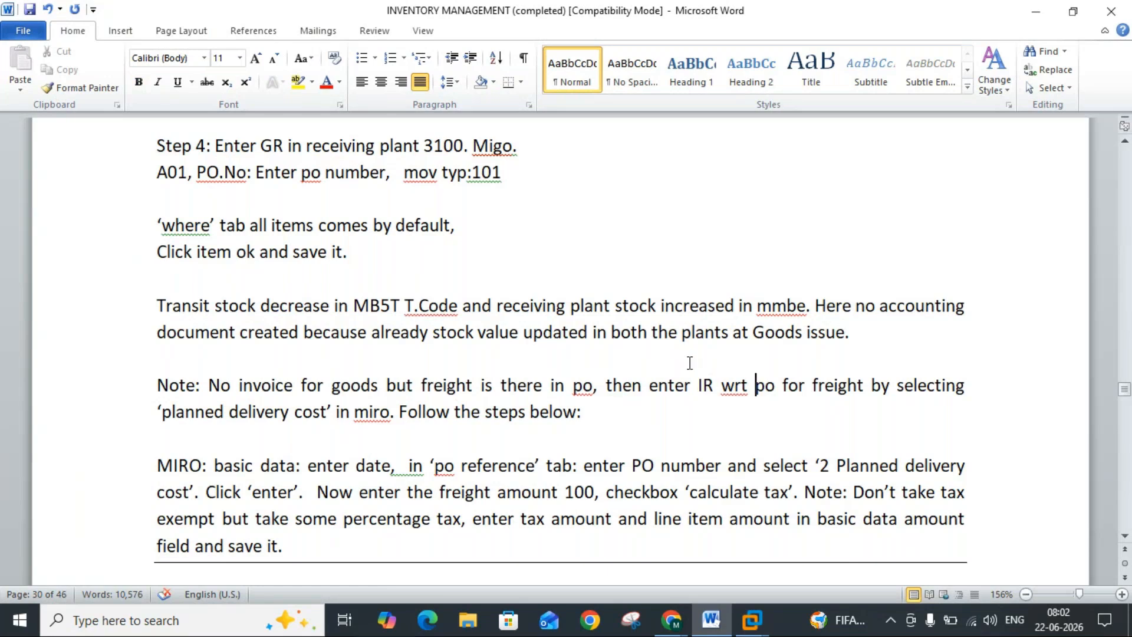
Step: Return to SAP, replace the message help and material document display with transaction MIRO, and consult the invoice instructions in Word
mouse_move(751, 619)
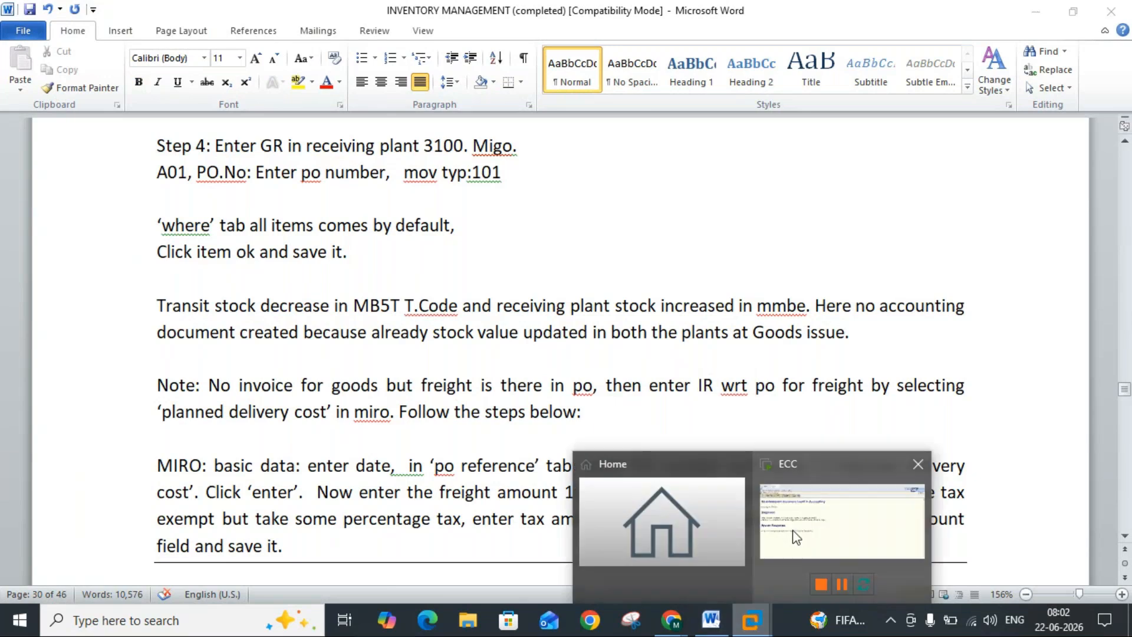
click(797, 537)
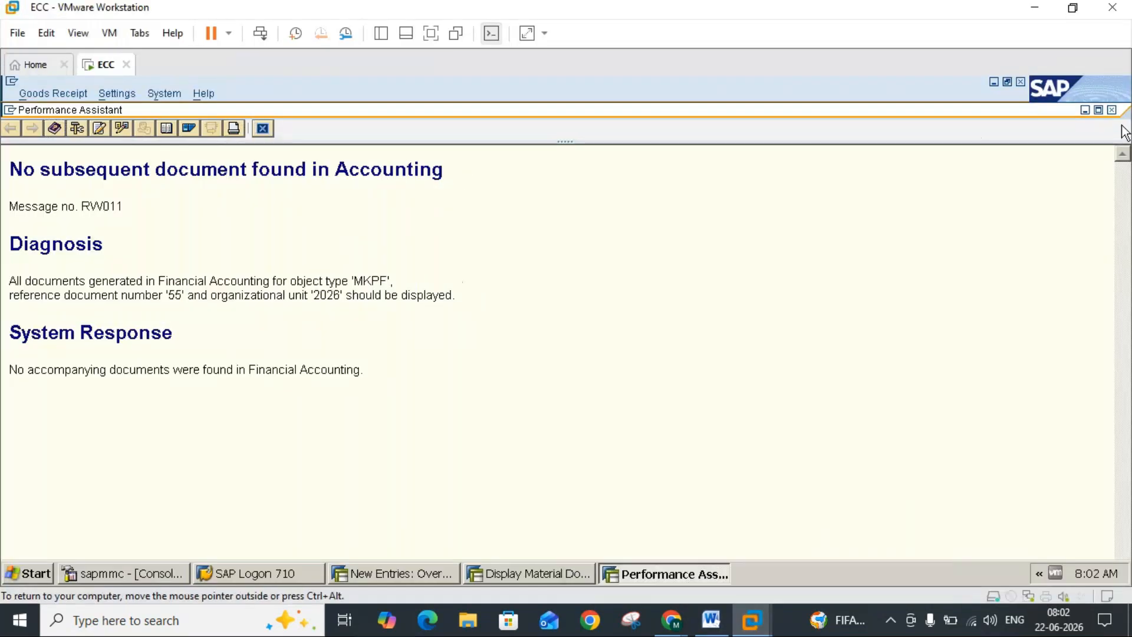
click(1111, 111)
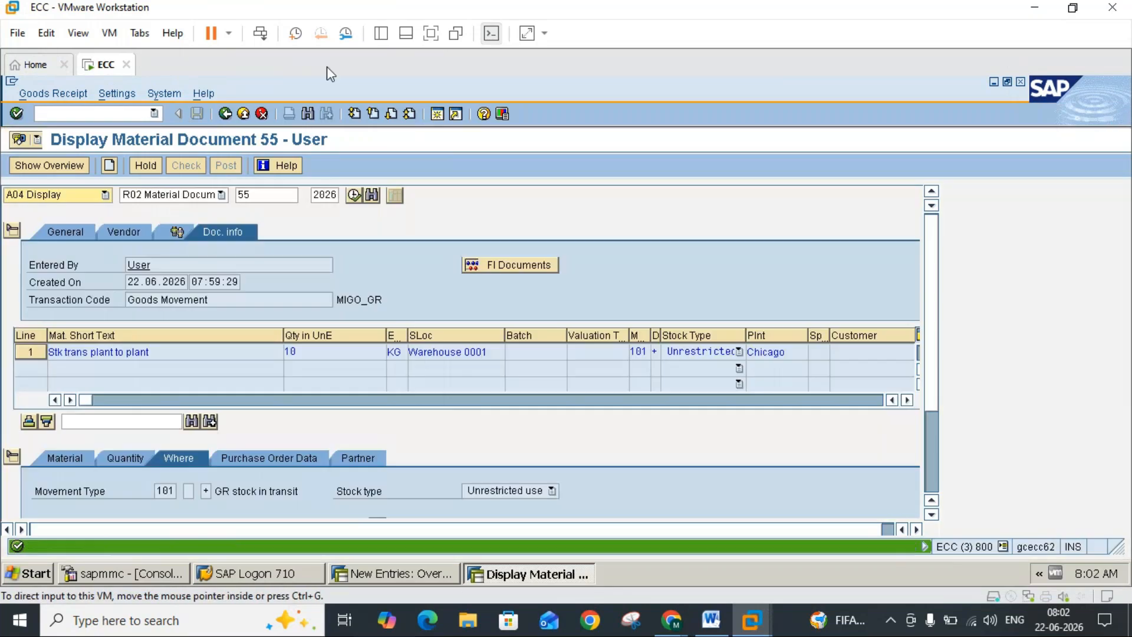
click(244, 114)
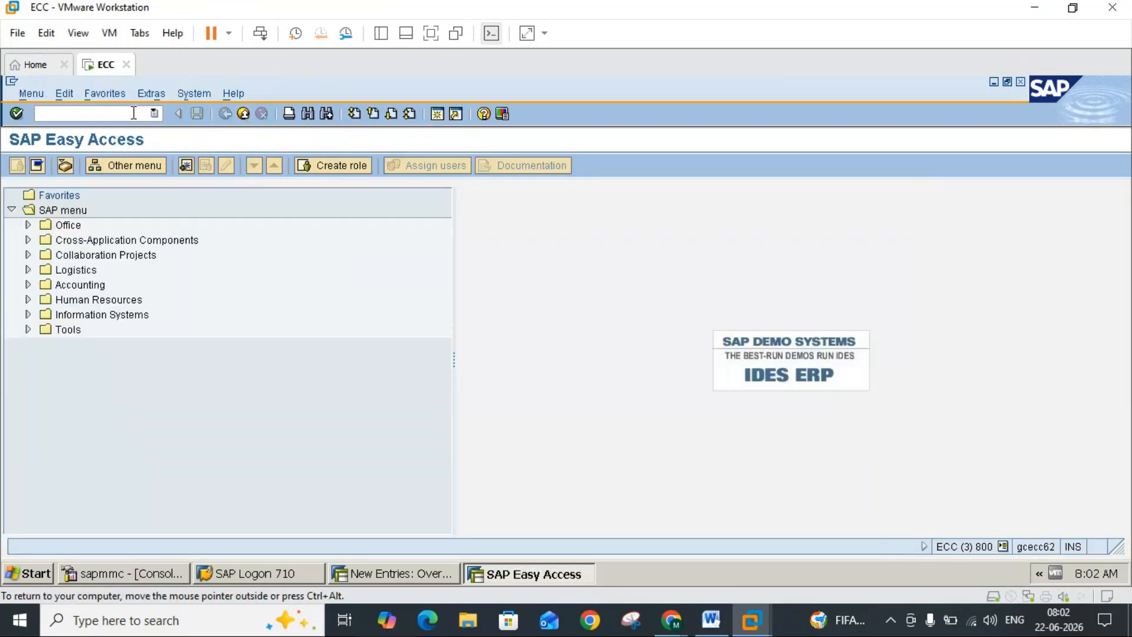
text(miro)
key(Return)
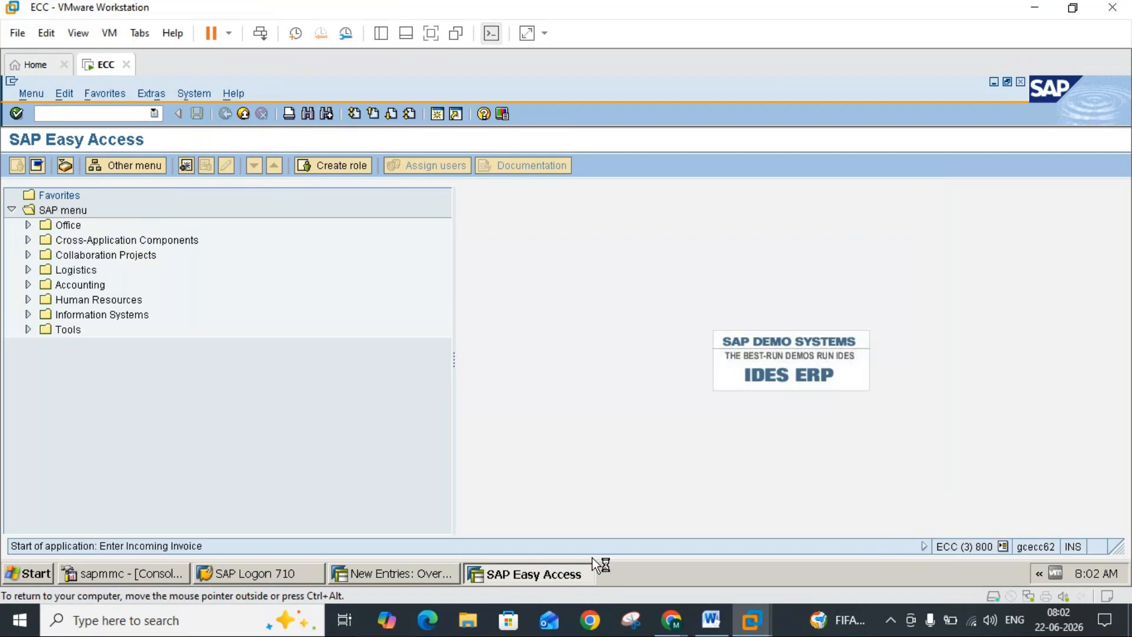
click(711, 618)
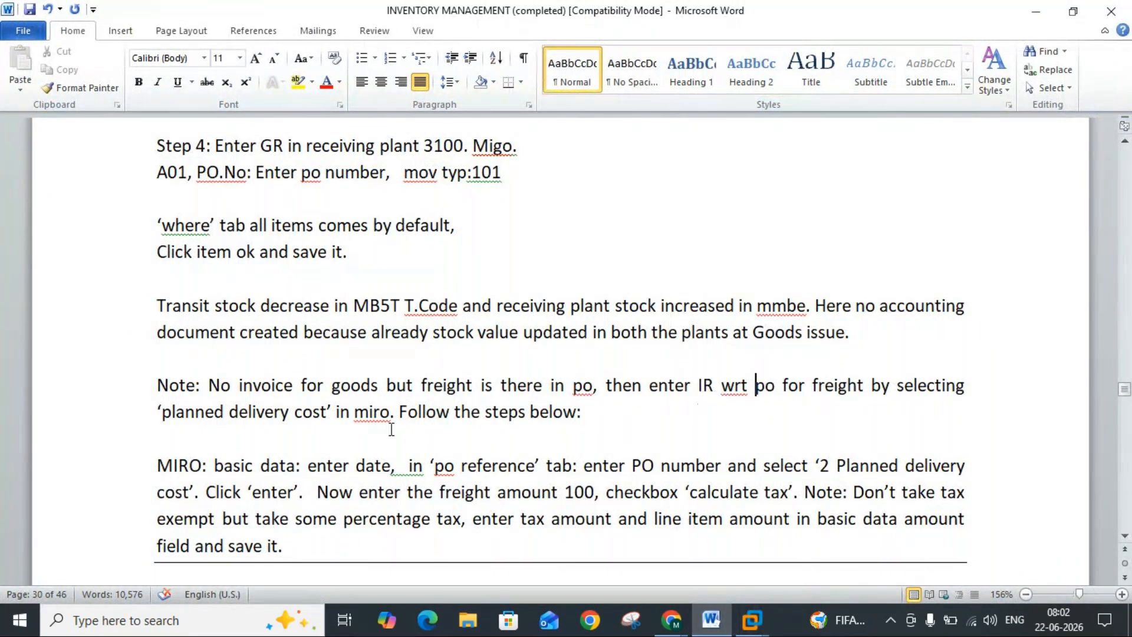
Step: Switch to SAP and set the incoming invoice's document date to 22.06.2026
mouse_move(717, 628)
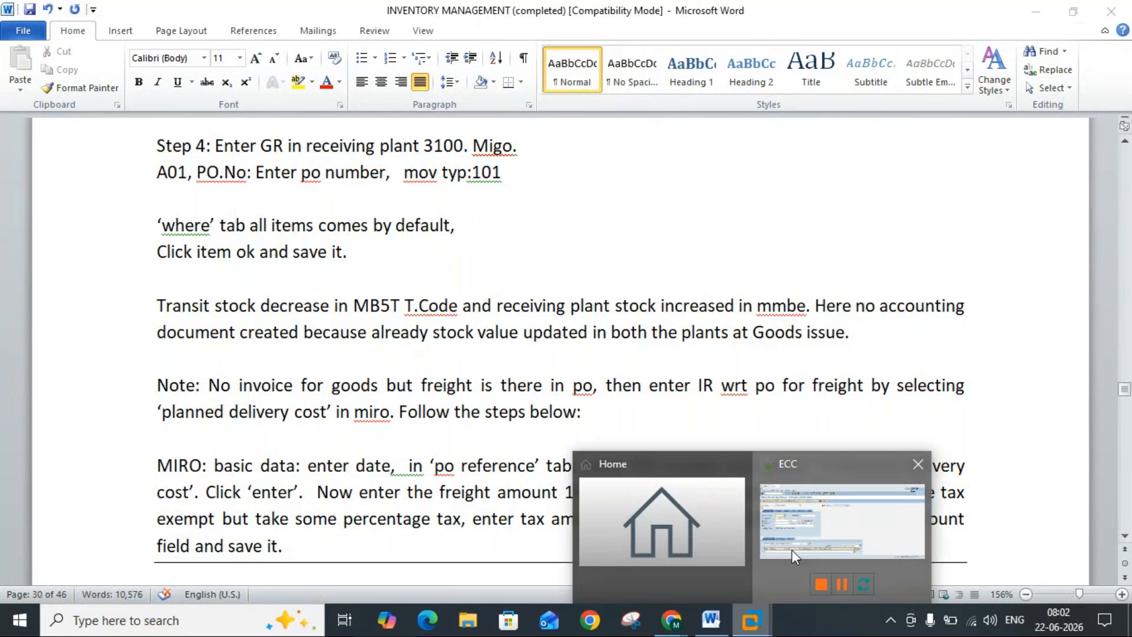
click(791, 550)
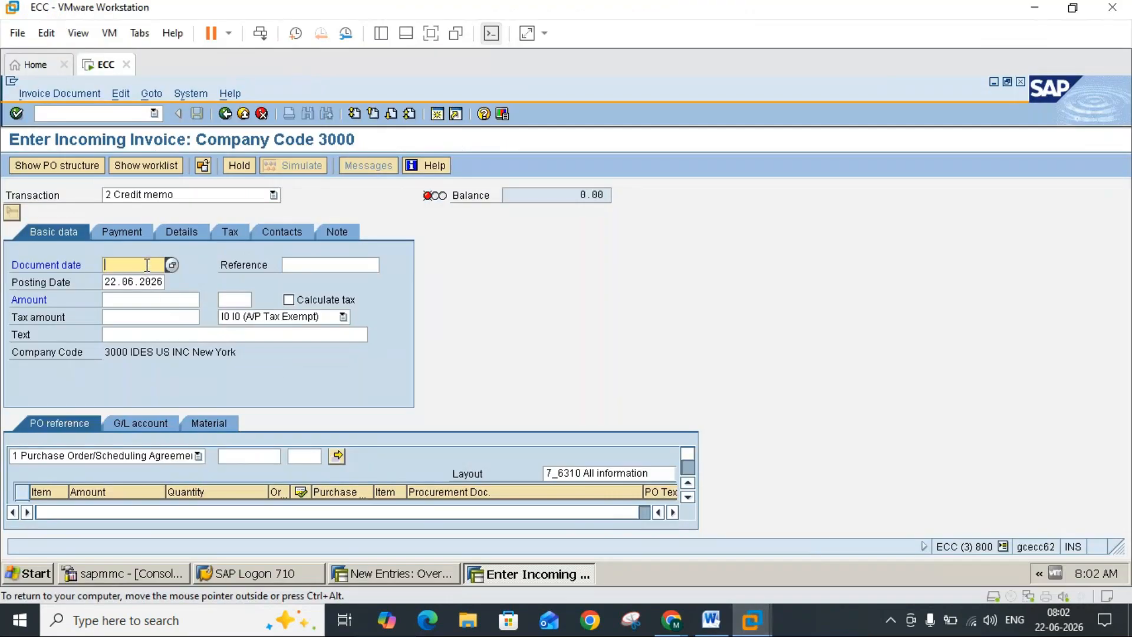
text(22.06.2026)
Step: Switch to the Word notes and read the MIRO instructions for the freight invoice and the start of section 4
click(712, 620)
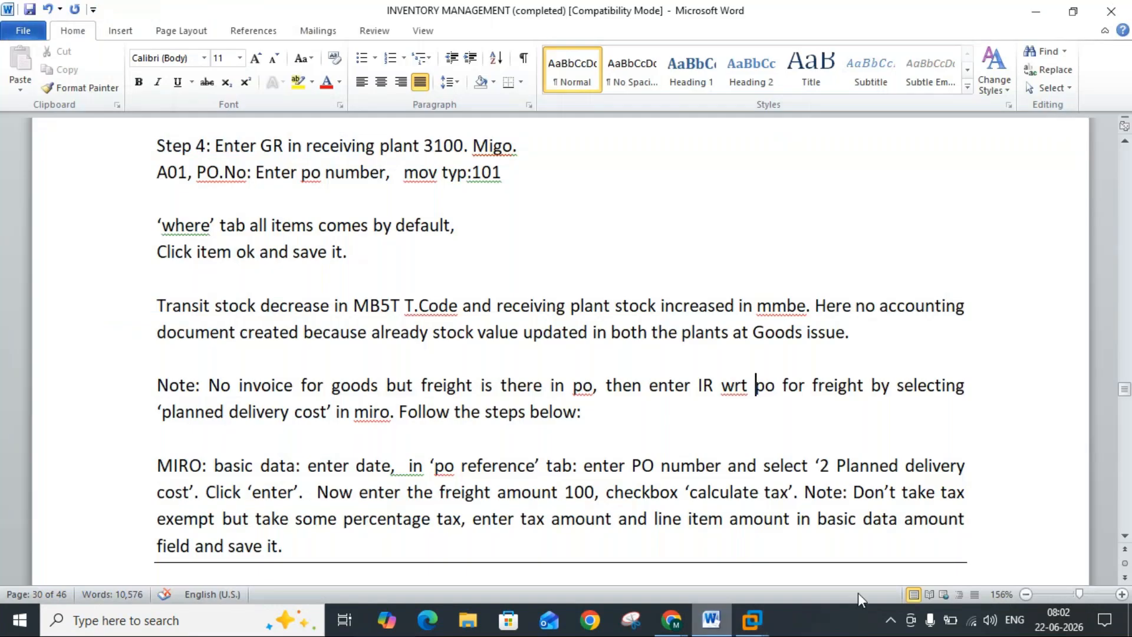
click(1125, 537)
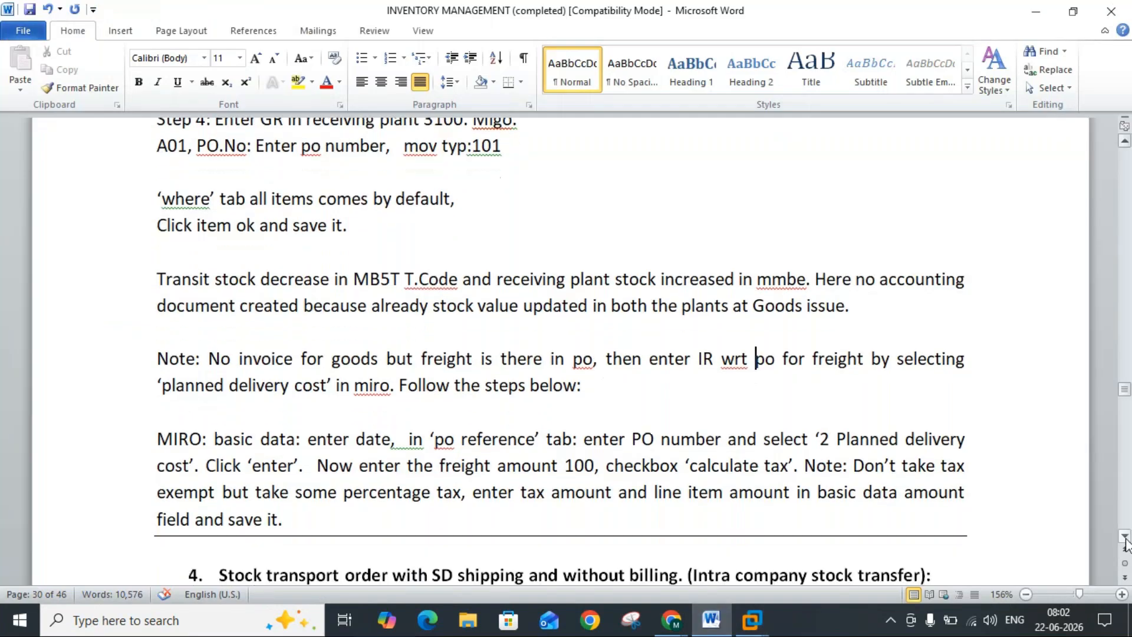
click(1125, 538)
click(1125, 538)
click(1125, 537)
click(1125, 538)
click(1125, 538)
click(1125, 537)
click(1124, 538)
click(1125, 537)
click(1125, 538)
click(1125, 538)
click(1124, 538)
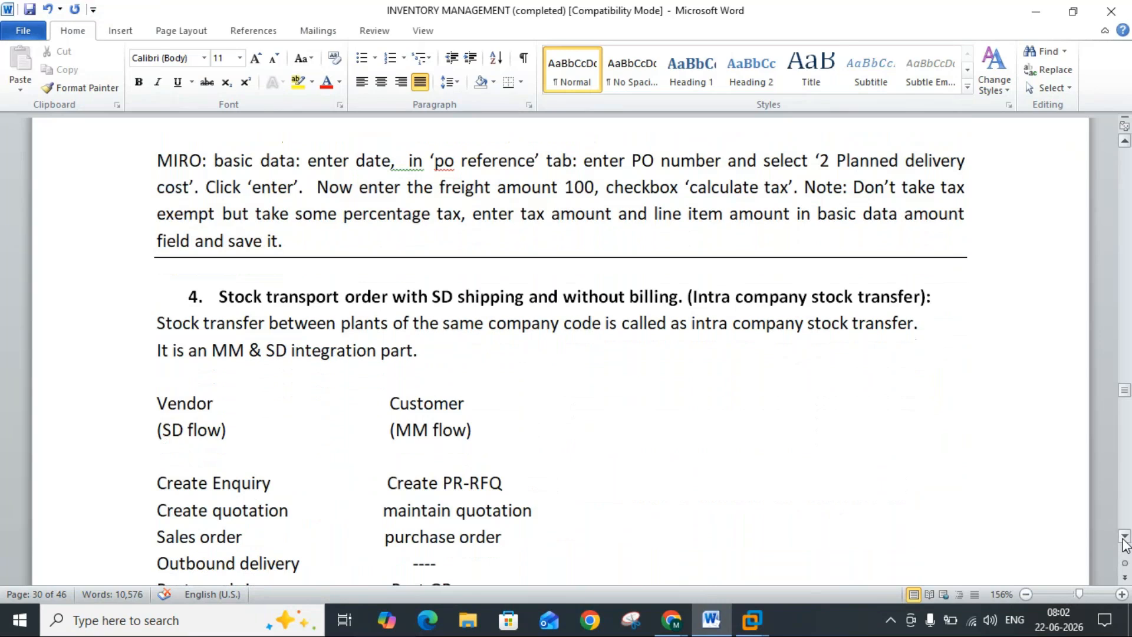
click(1125, 538)
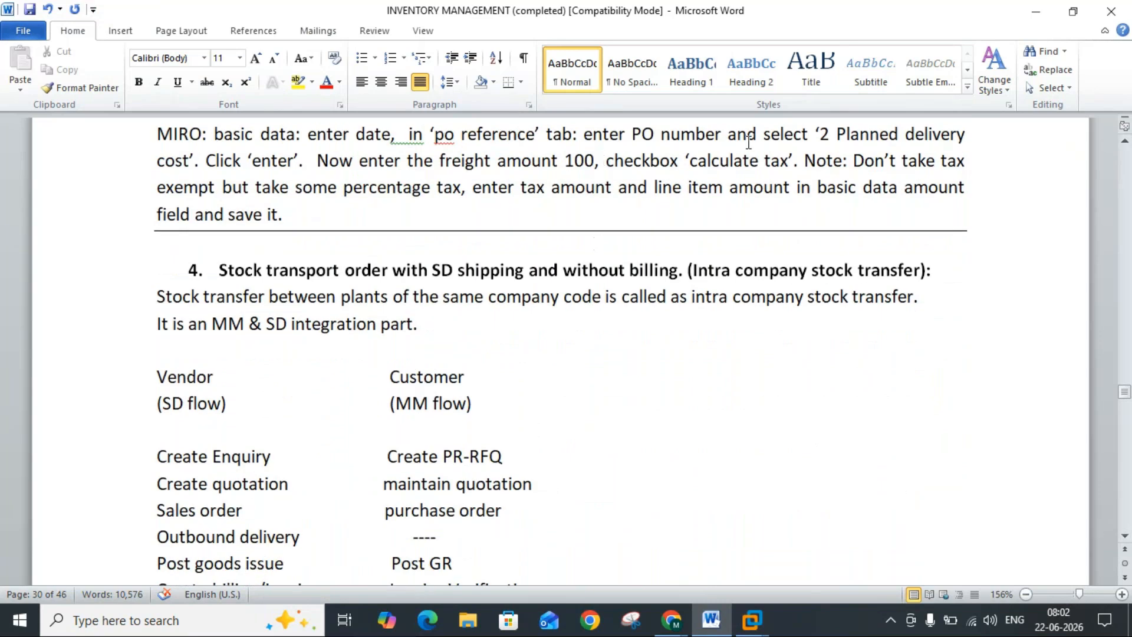
Step: Return to SAP, enter the stock transport order's number as the invoice's PO reference, and acknowledge the information message
mouse_move(750, 619)
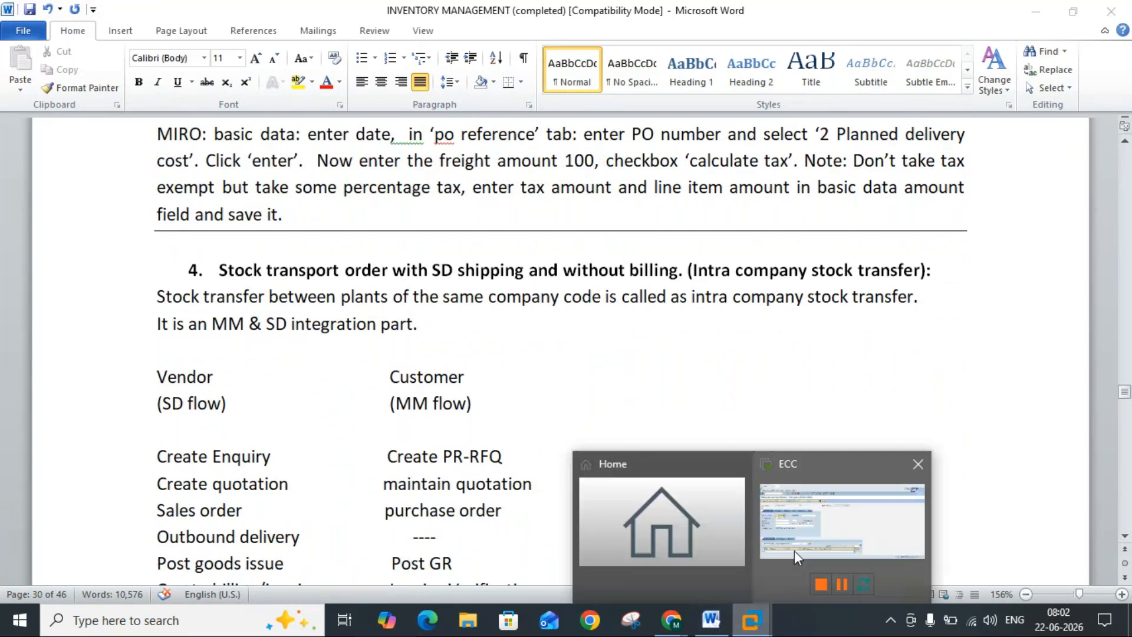
click(798, 547)
click(264, 455)
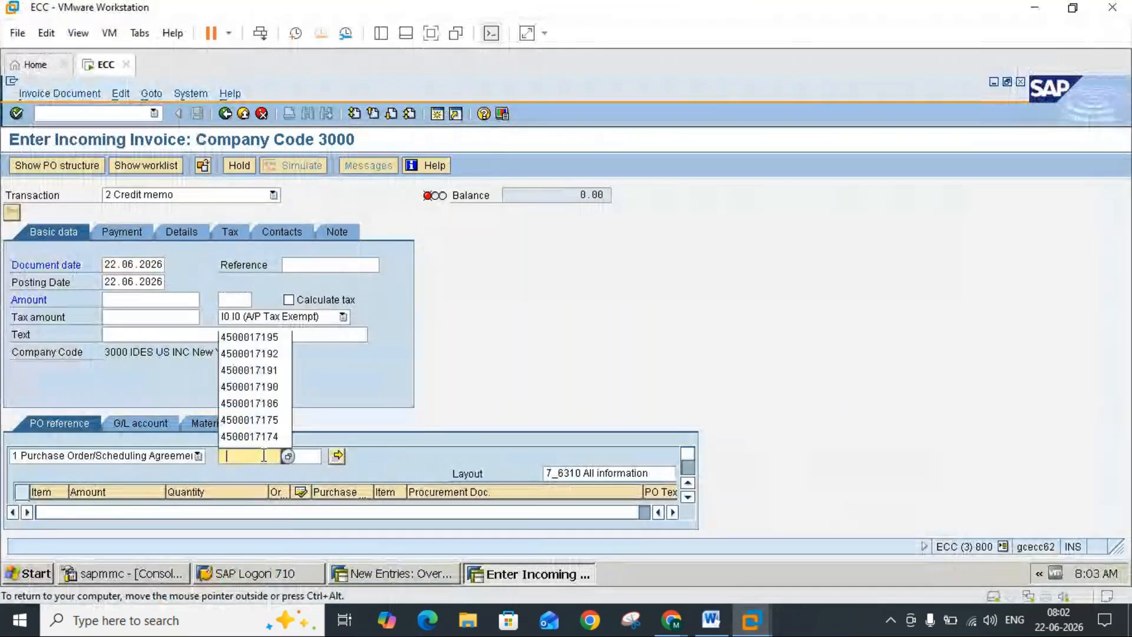
click(271, 339)
key(BackSpace)
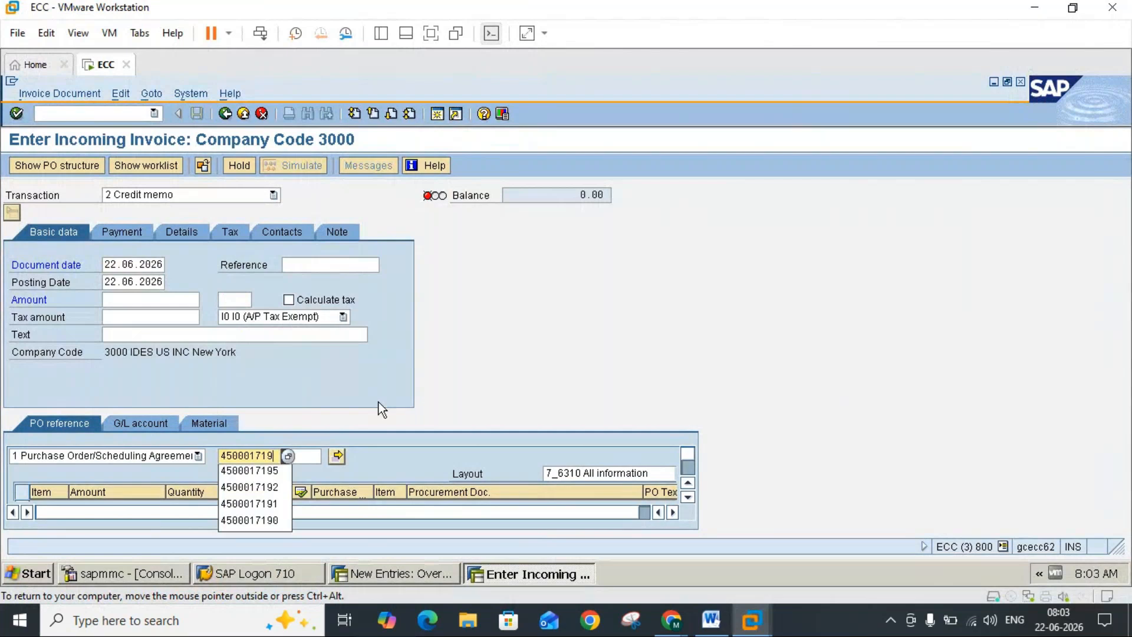
text(6)
key(Return)
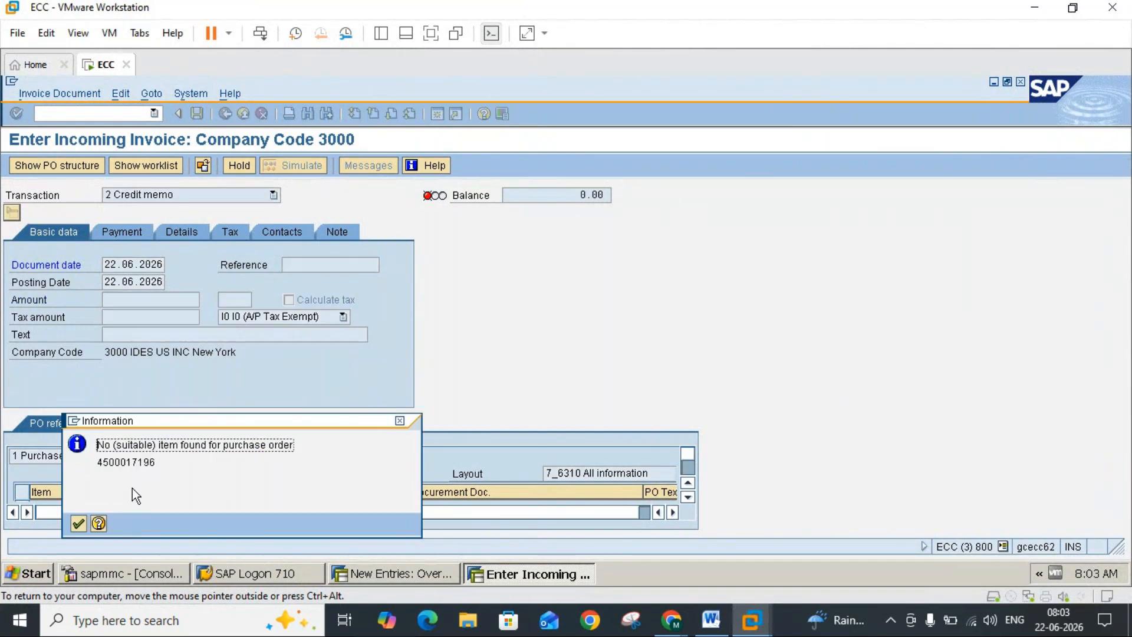
click(78, 522)
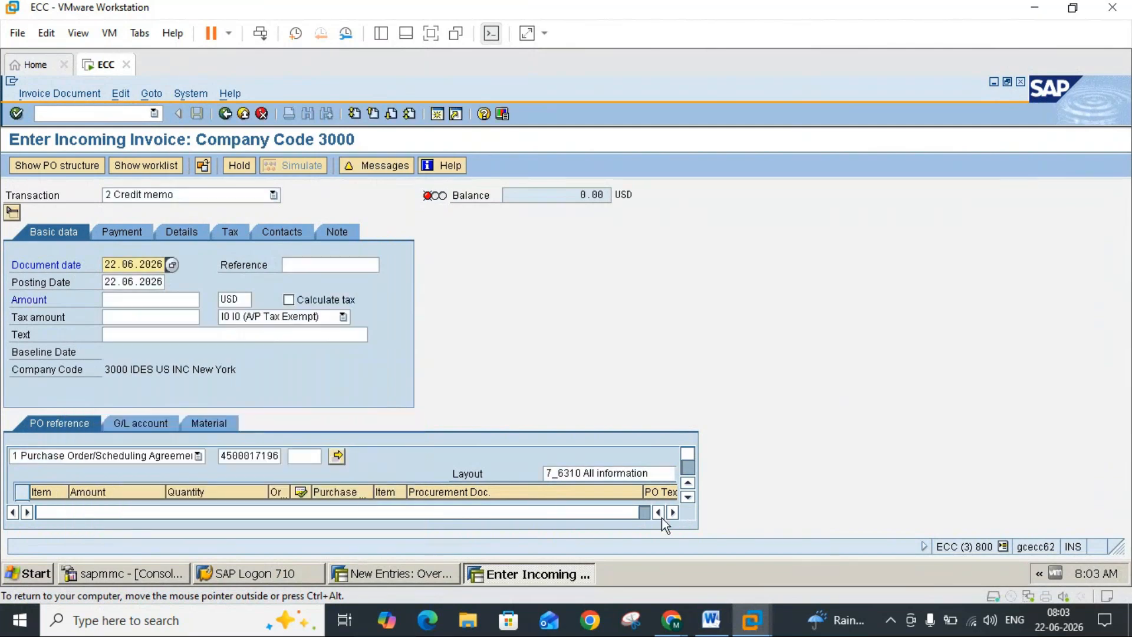
Step: Check the invoice item area against the Word notes and look through the Layout options for planned delivery costs
click(688, 498)
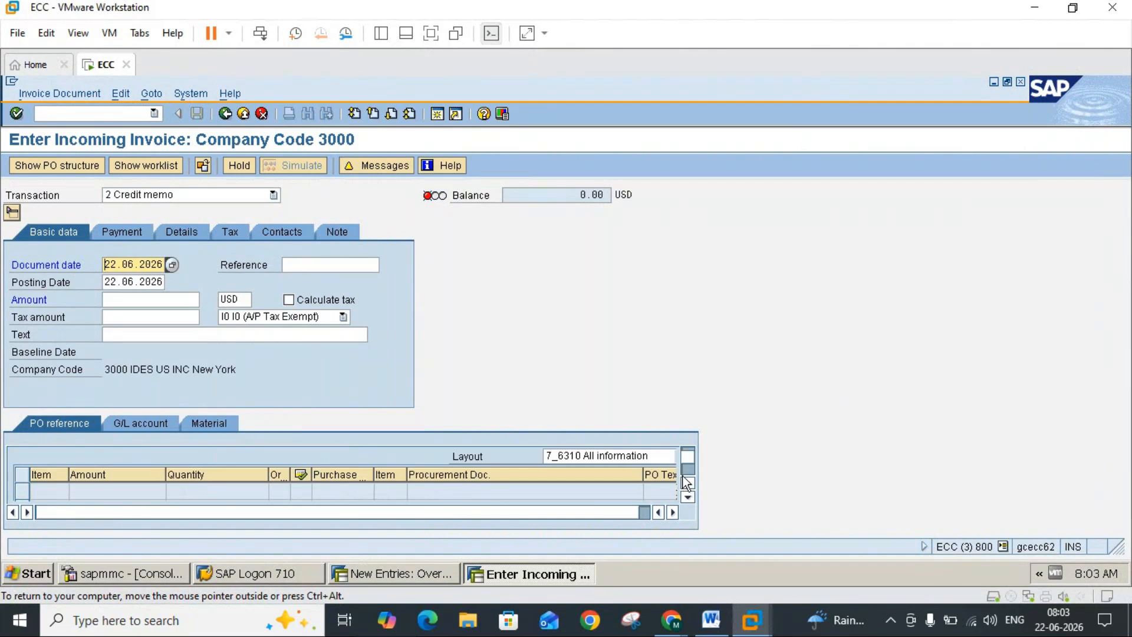
click(688, 484)
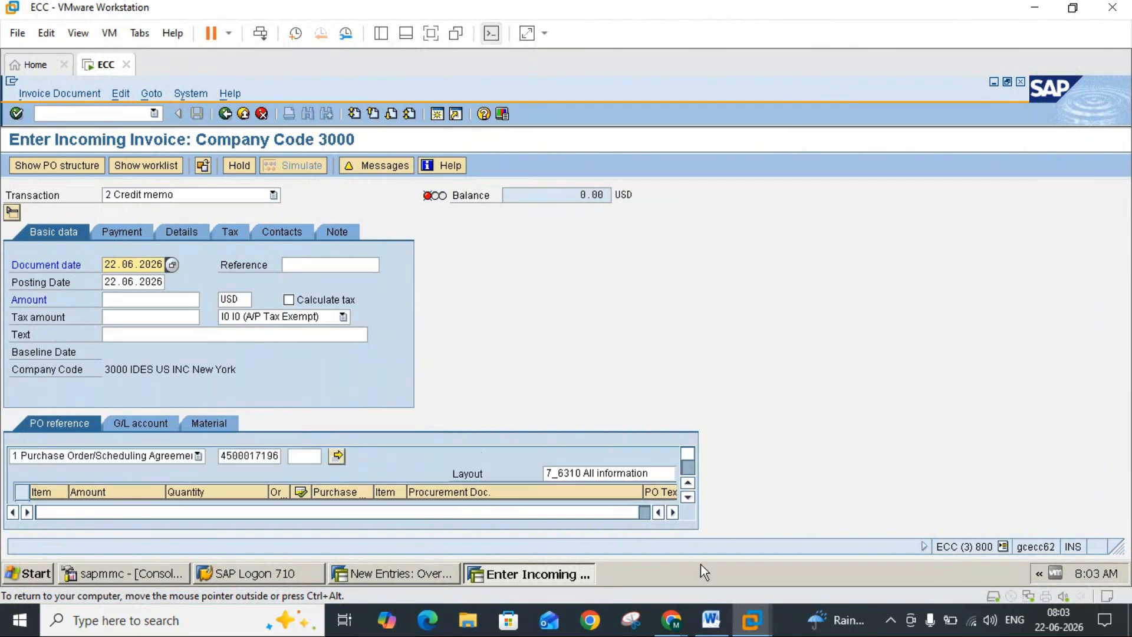
click(711, 620)
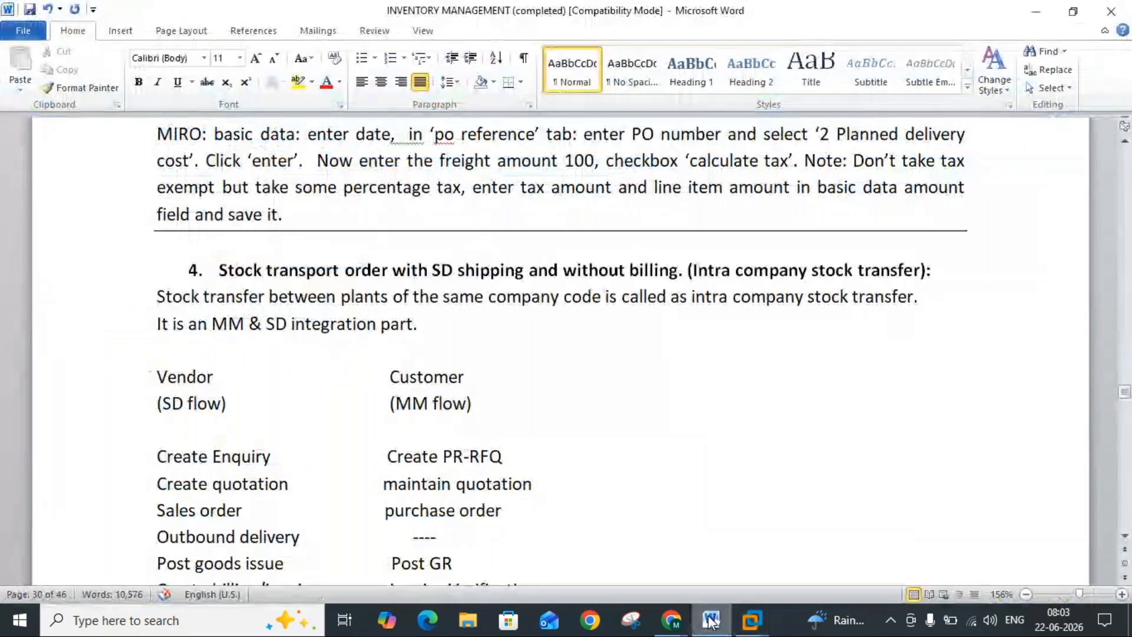
click(710, 620)
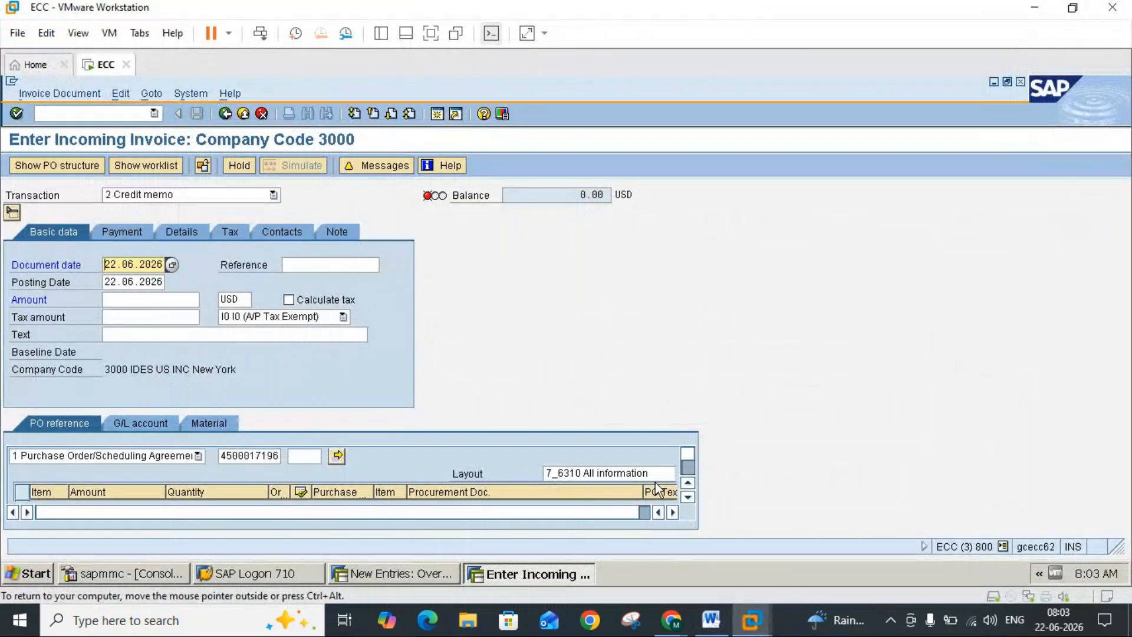
click(656, 474)
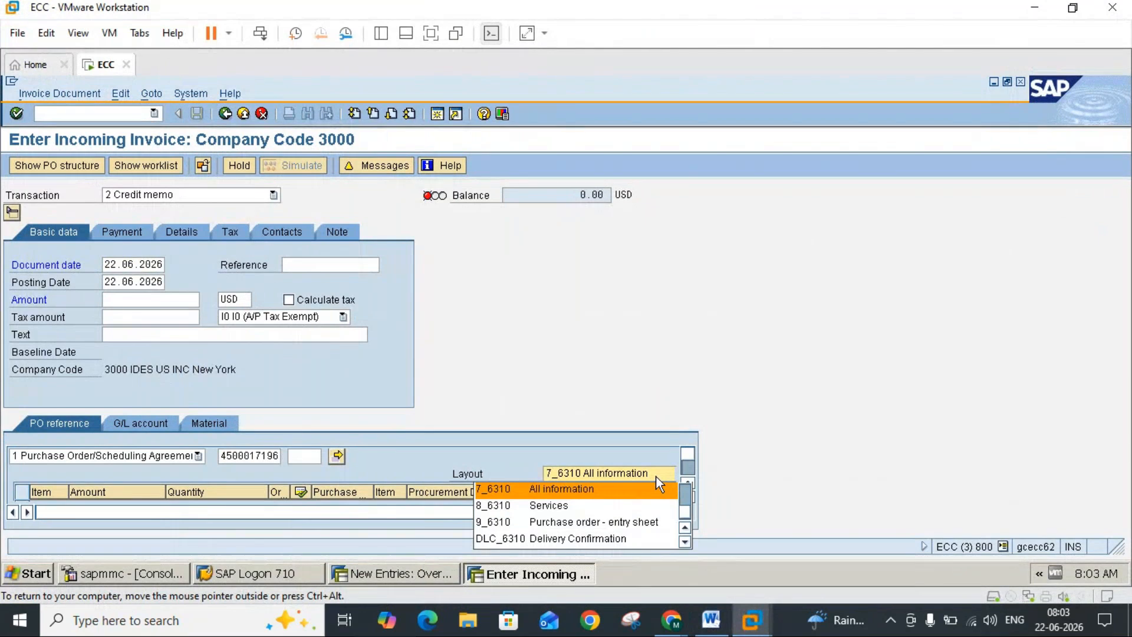
click(684, 489)
click(683, 488)
scroll(684, 488, up, 1)
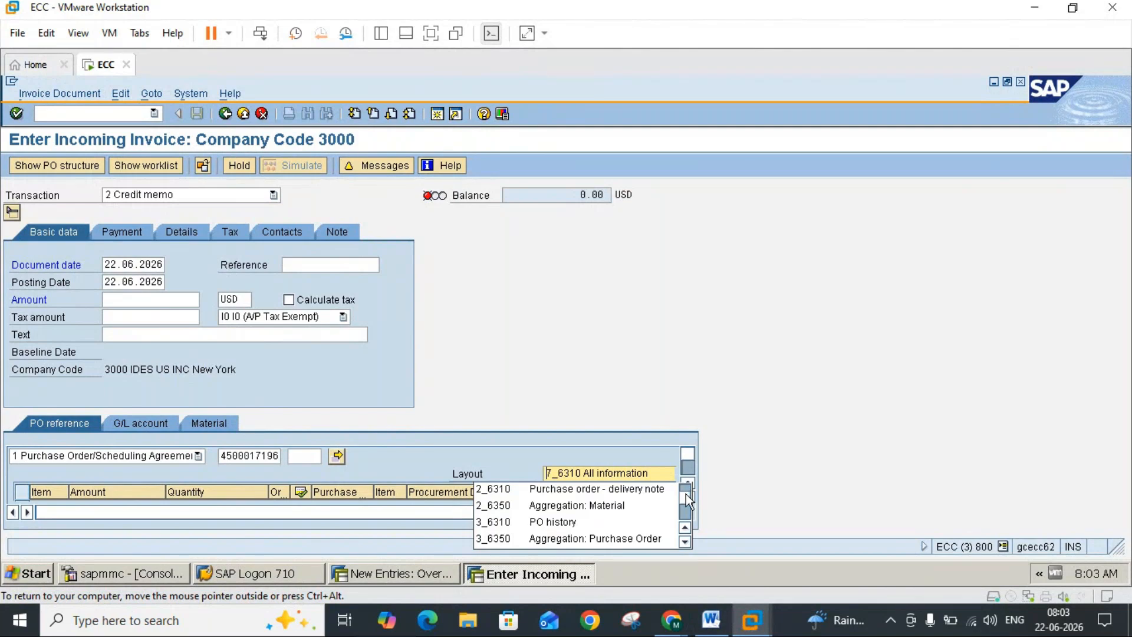
scroll(686, 490, up, 2)
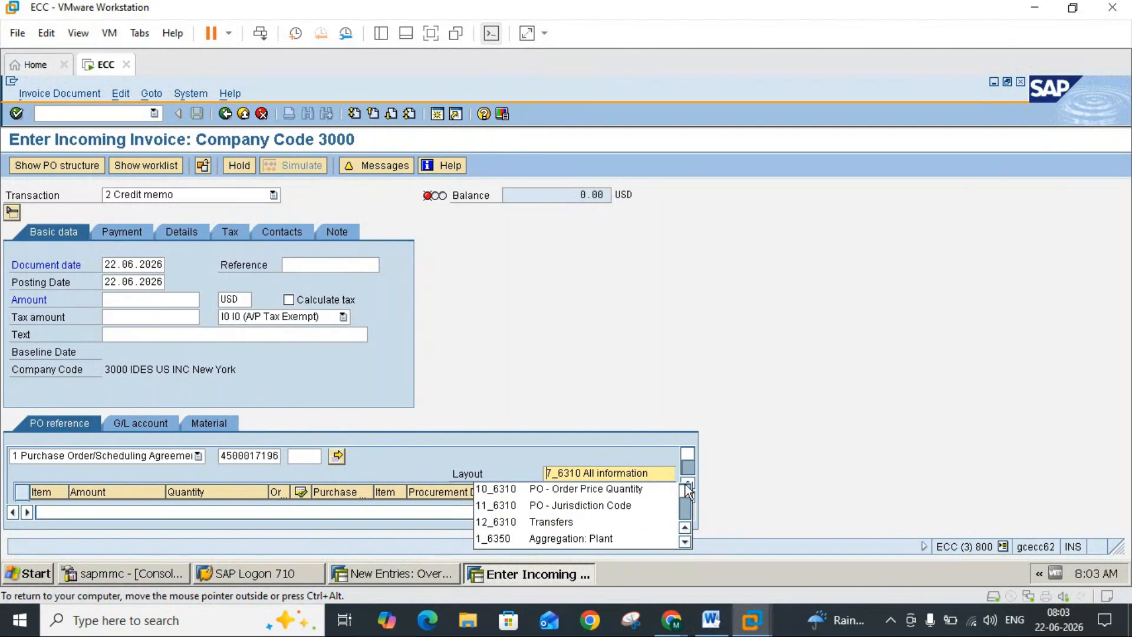
click(685, 543)
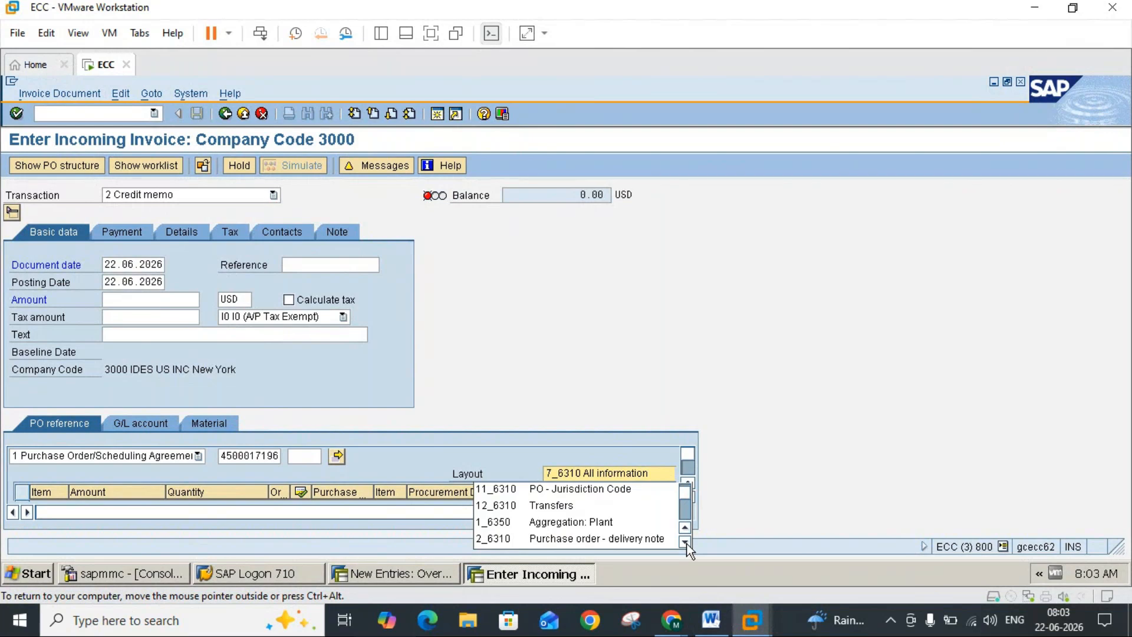
click(685, 543)
click(685, 543)
click(685, 543)
click(685, 543)
click(685, 543)
click(685, 543)
click(685, 543)
click(685, 543)
click(685, 543)
click(685, 543)
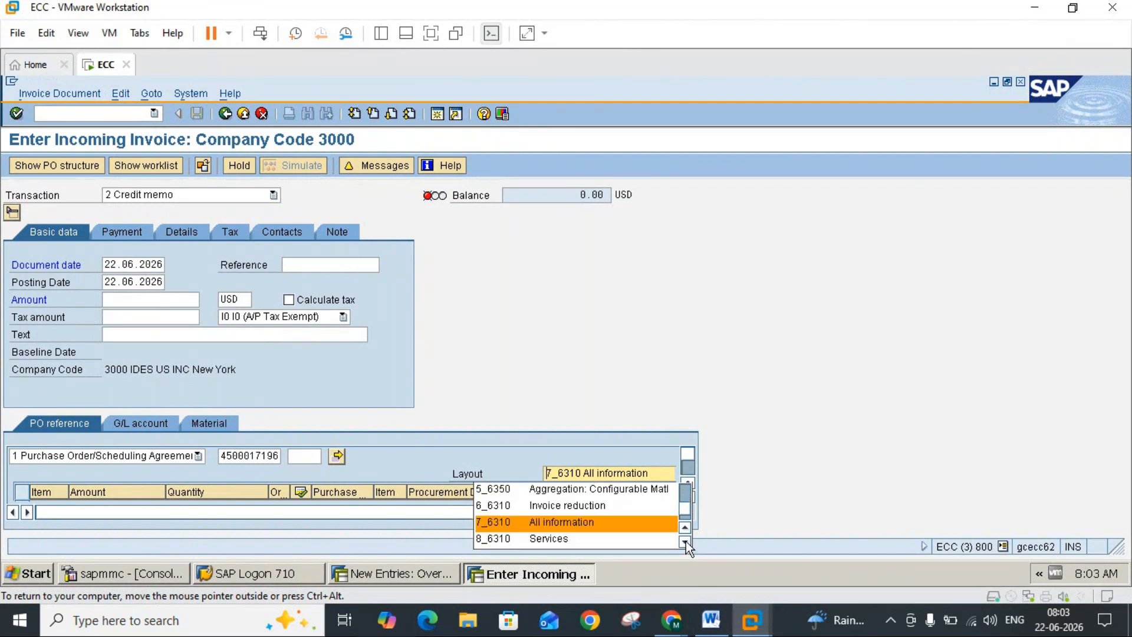
click(685, 543)
click(685, 543)
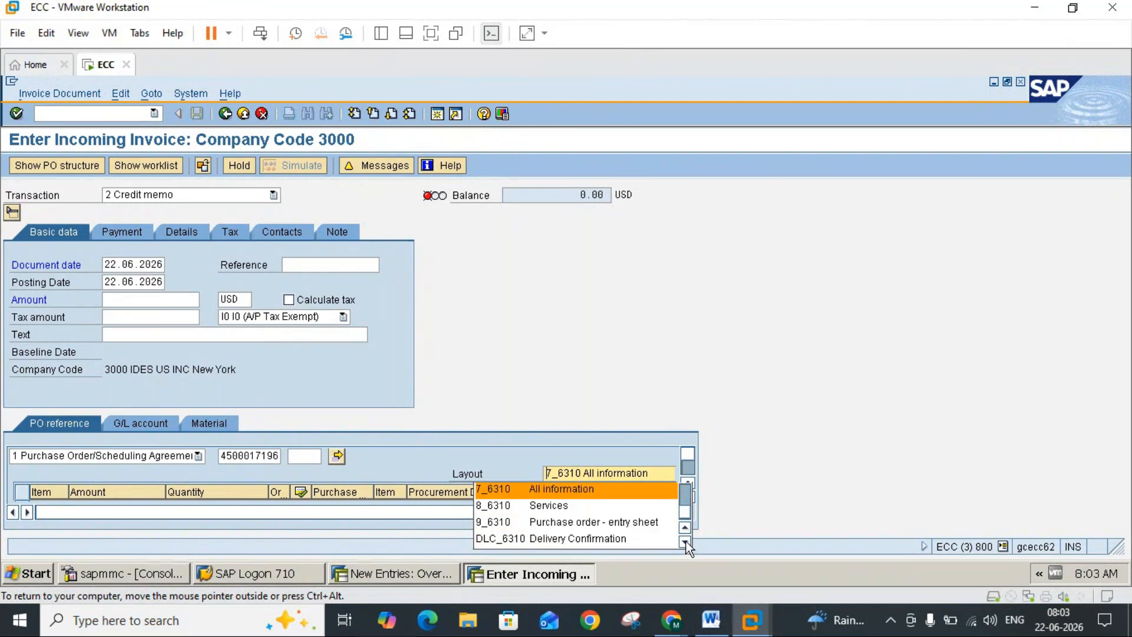
click(685, 543)
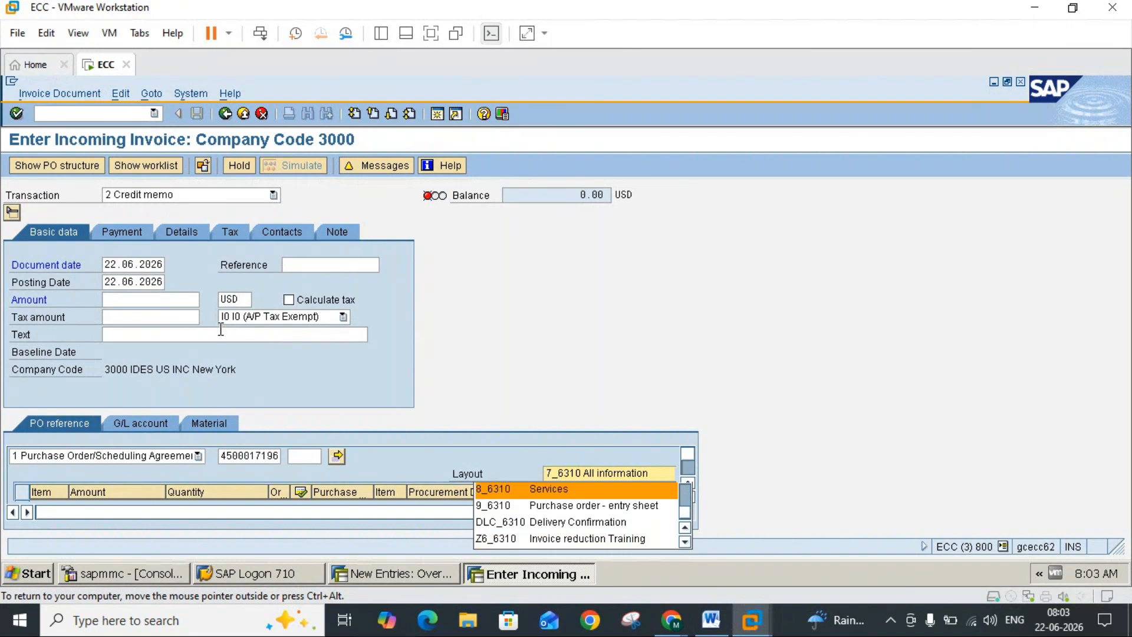
Step: Examine the invoice header's Details for delivery cost fields and return to the basic data
click(130, 229)
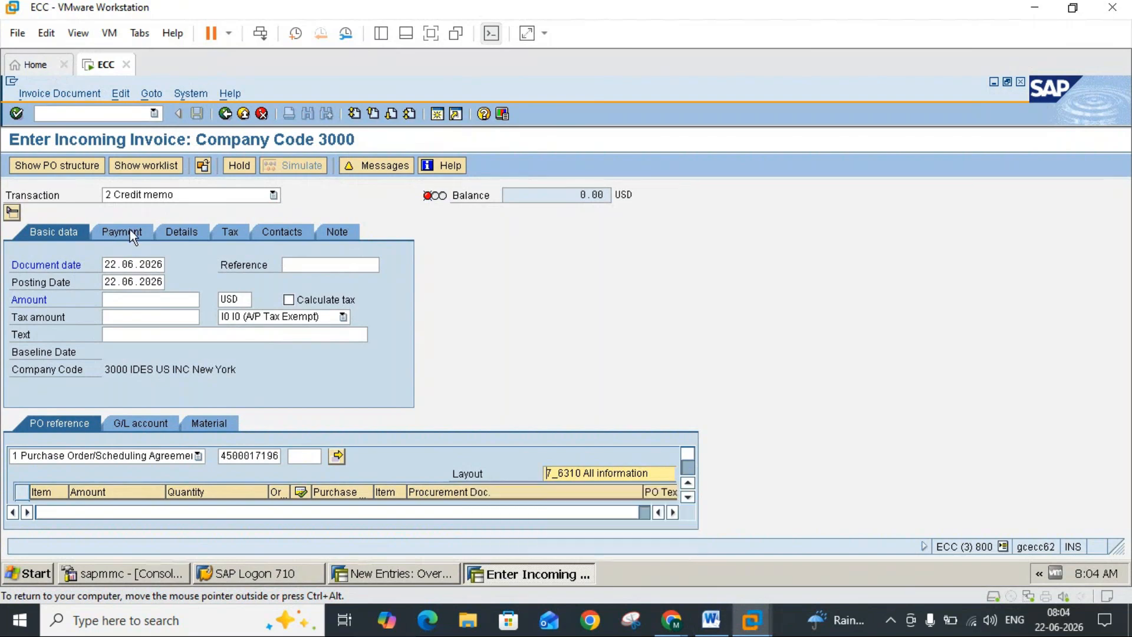
click(175, 232)
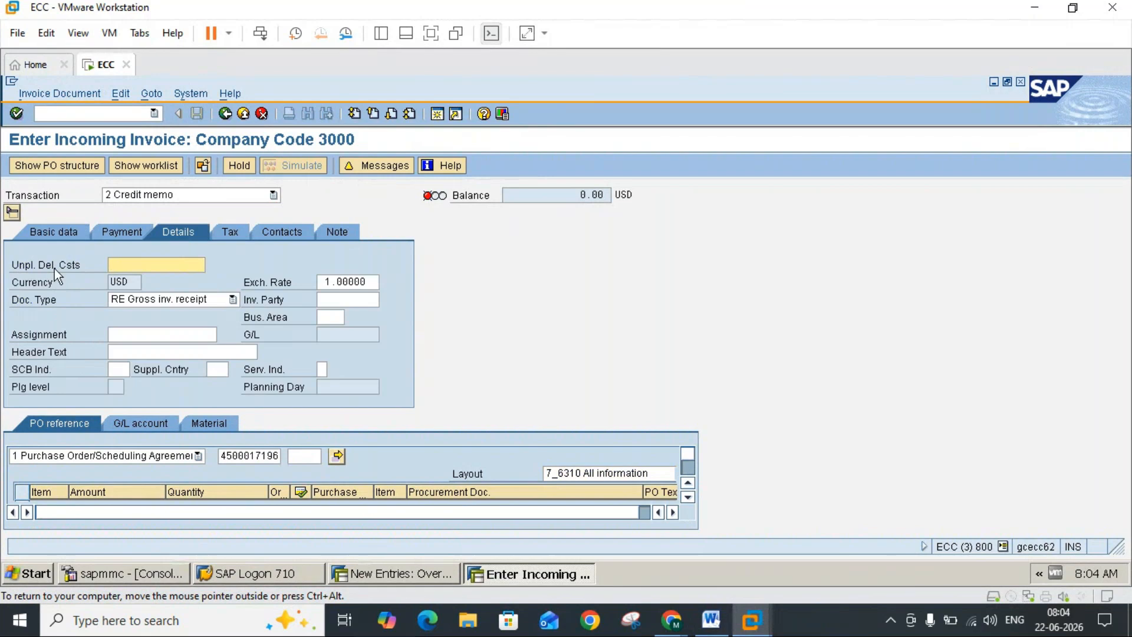
click(68, 227)
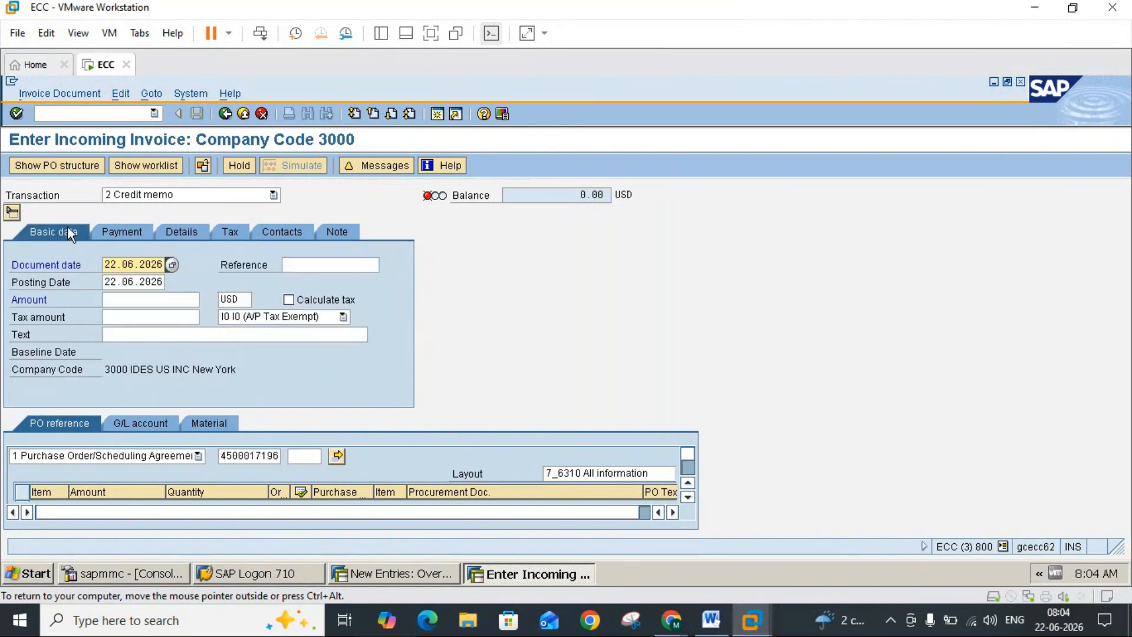
Step: Look through the invoice items' Layout options for planned delivery costs, checking them against the MIRO instructions in the Word notes
click(688, 496)
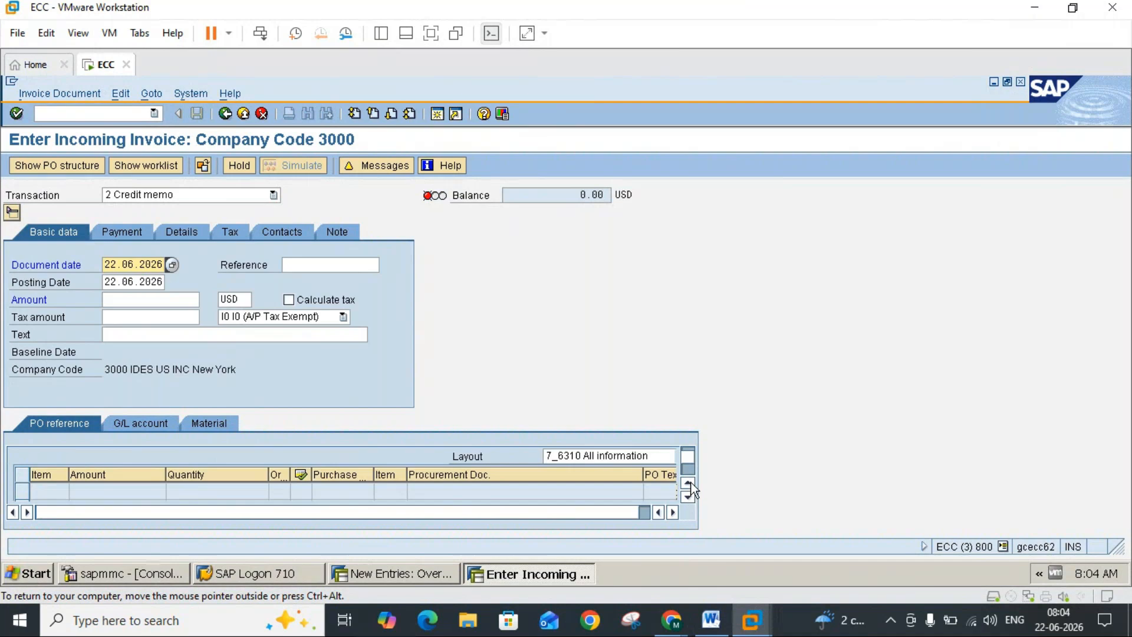
click(688, 482)
click(659, 475)
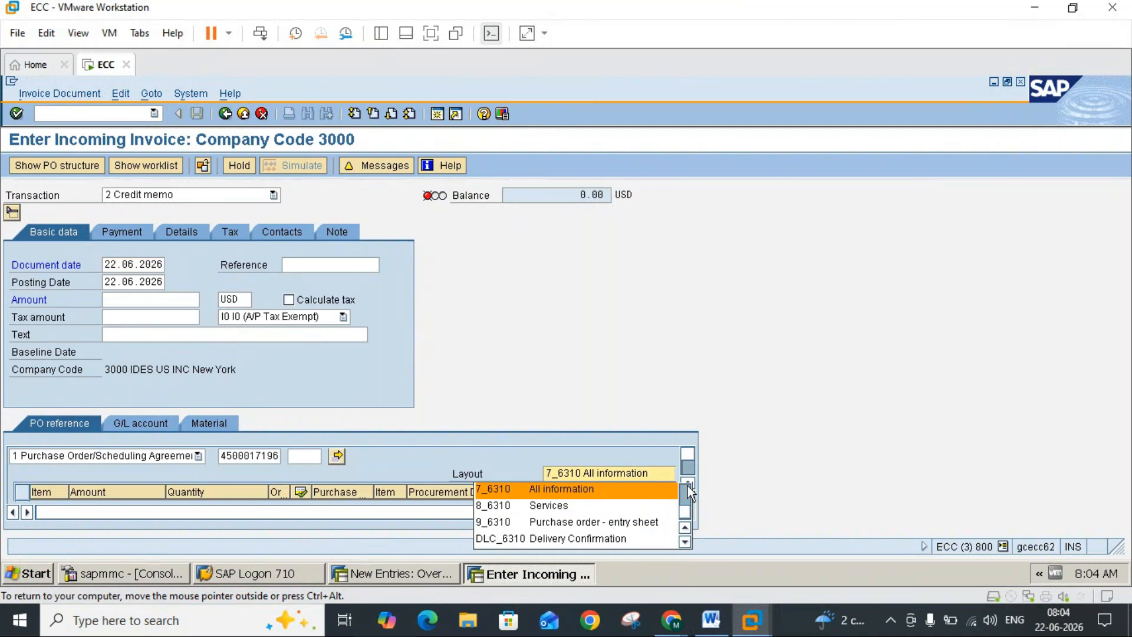
scroll(690, 493, up, 1)
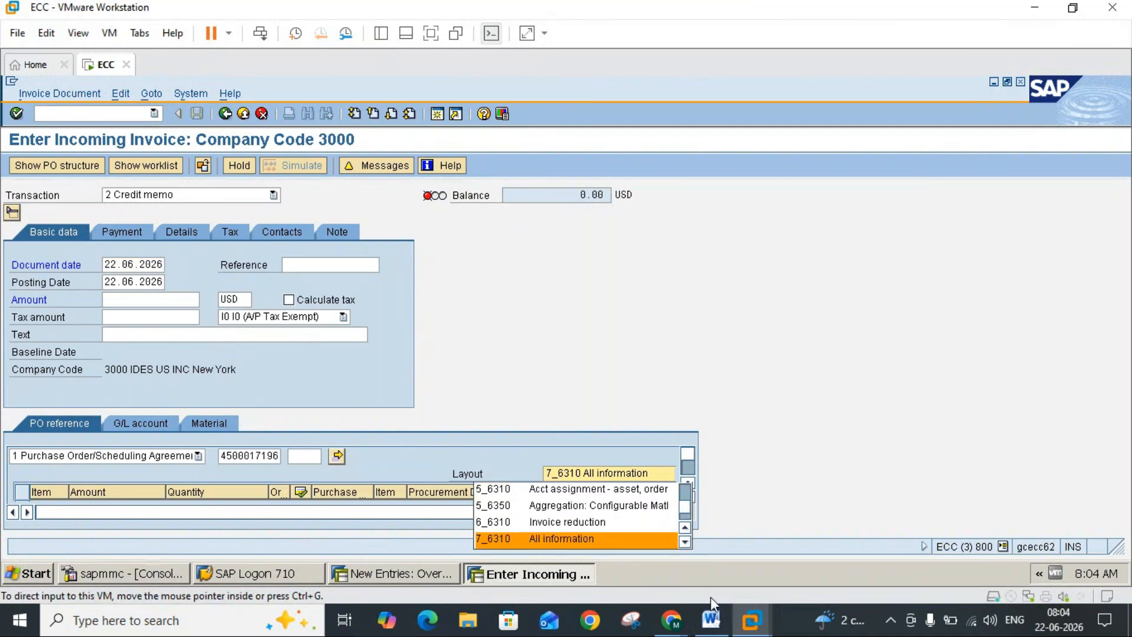
click(713, 620)
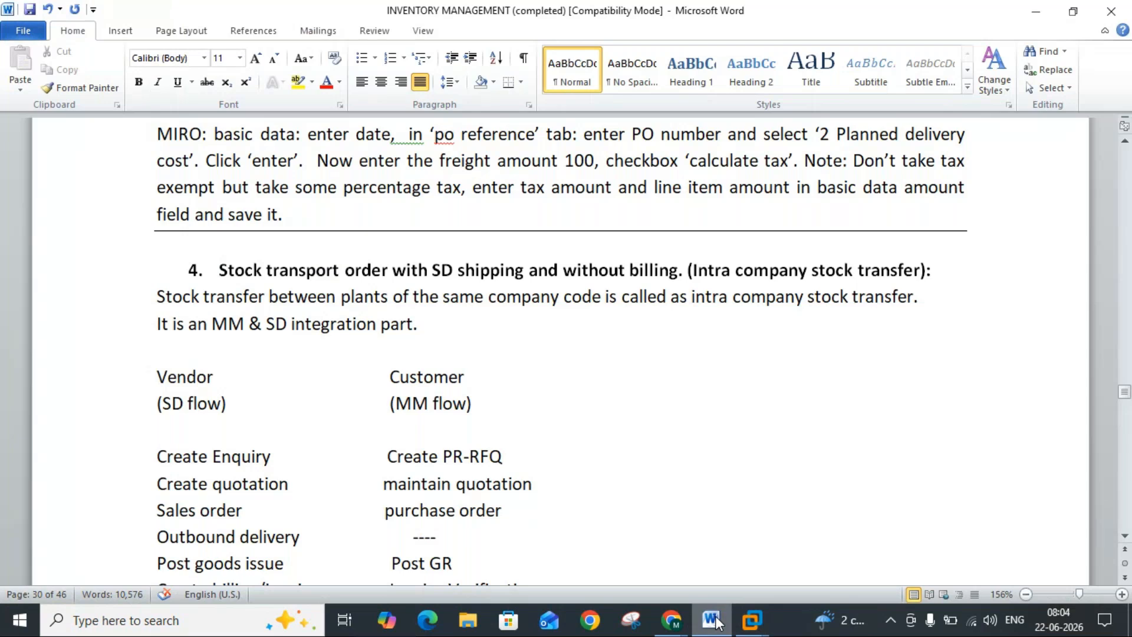
click(715, 621)
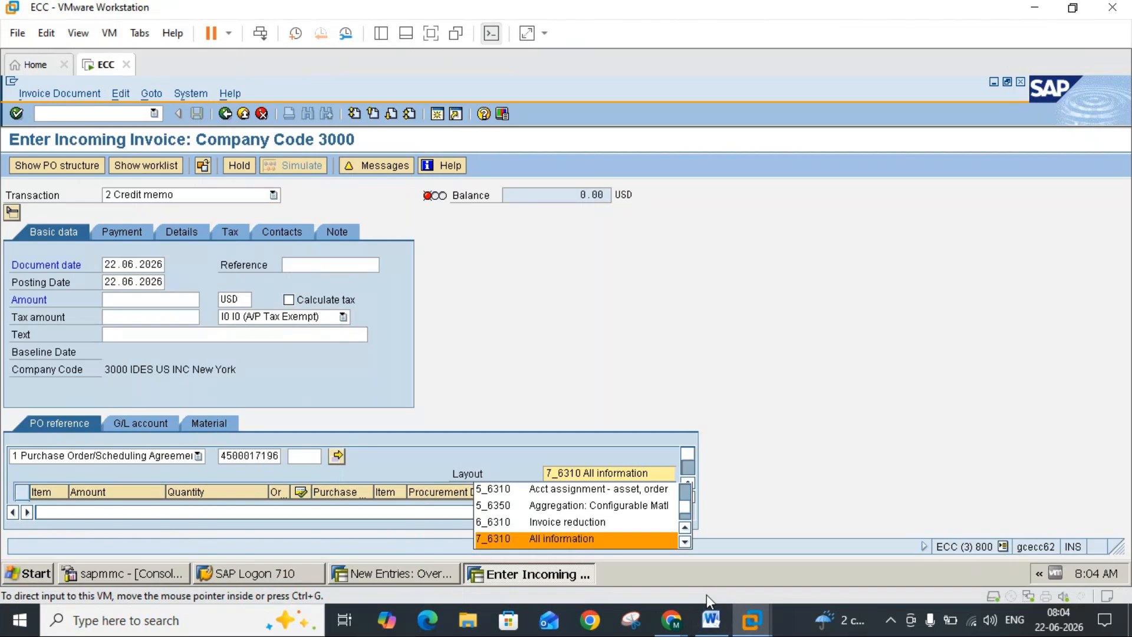
scroll(687, 494, up, 1)
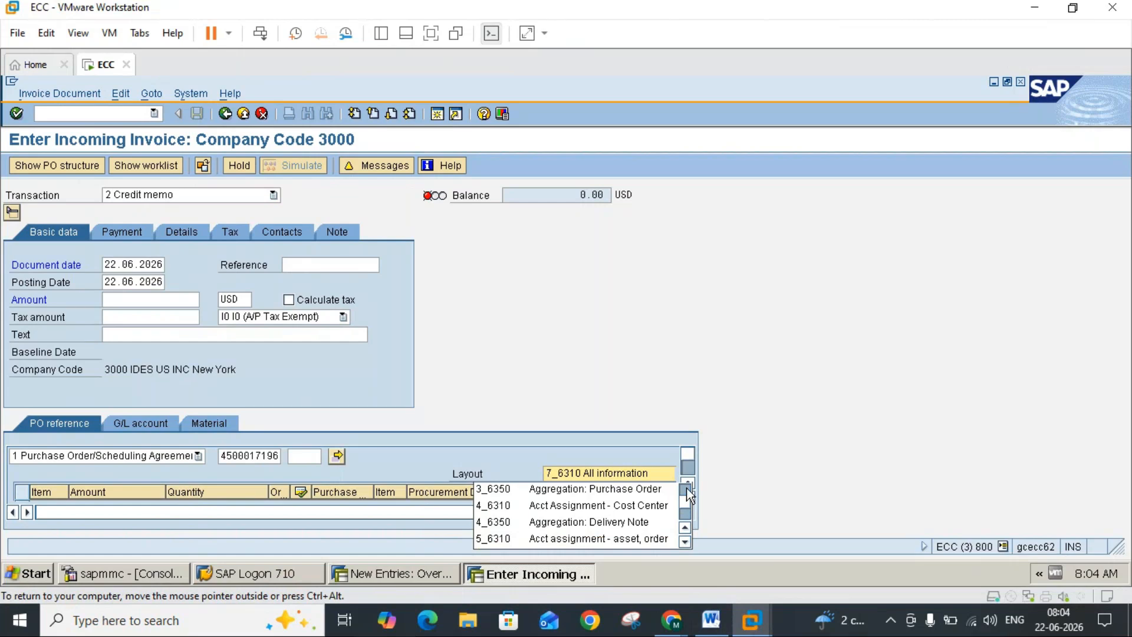
scroll(690, 496, up, 1)
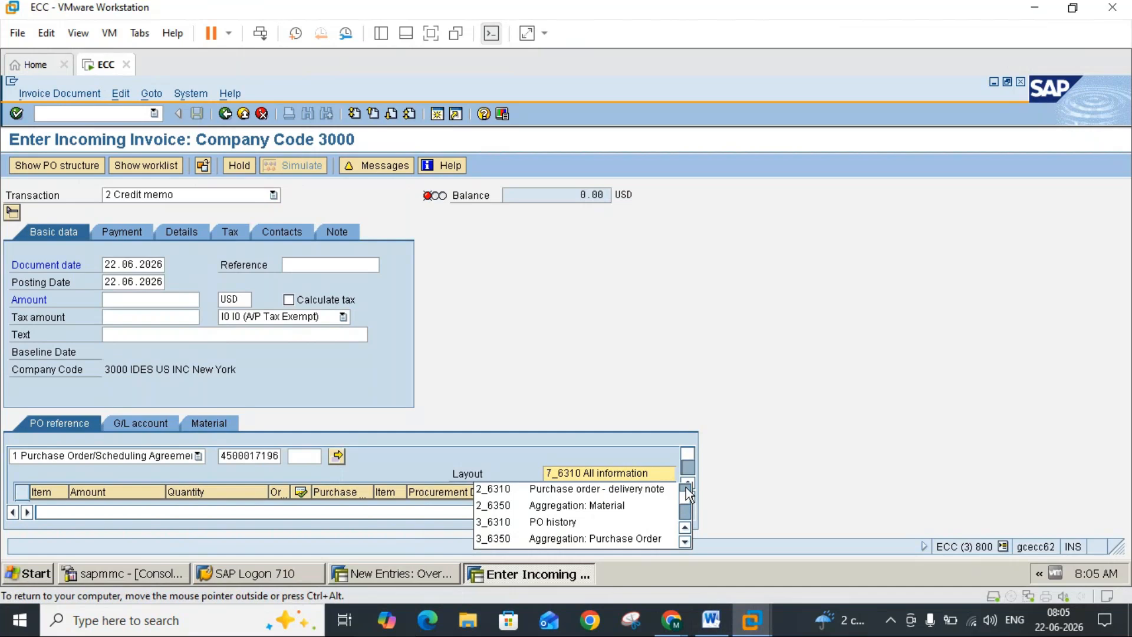
scroll(687, 492, up, 1)
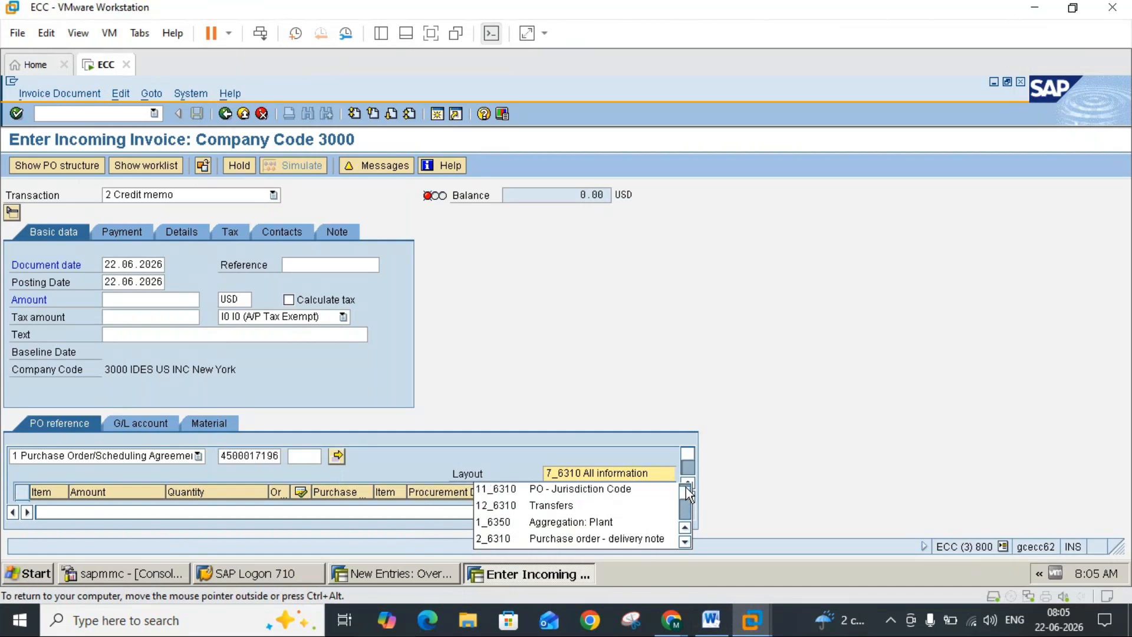
scroll(687, 492, up, 1)
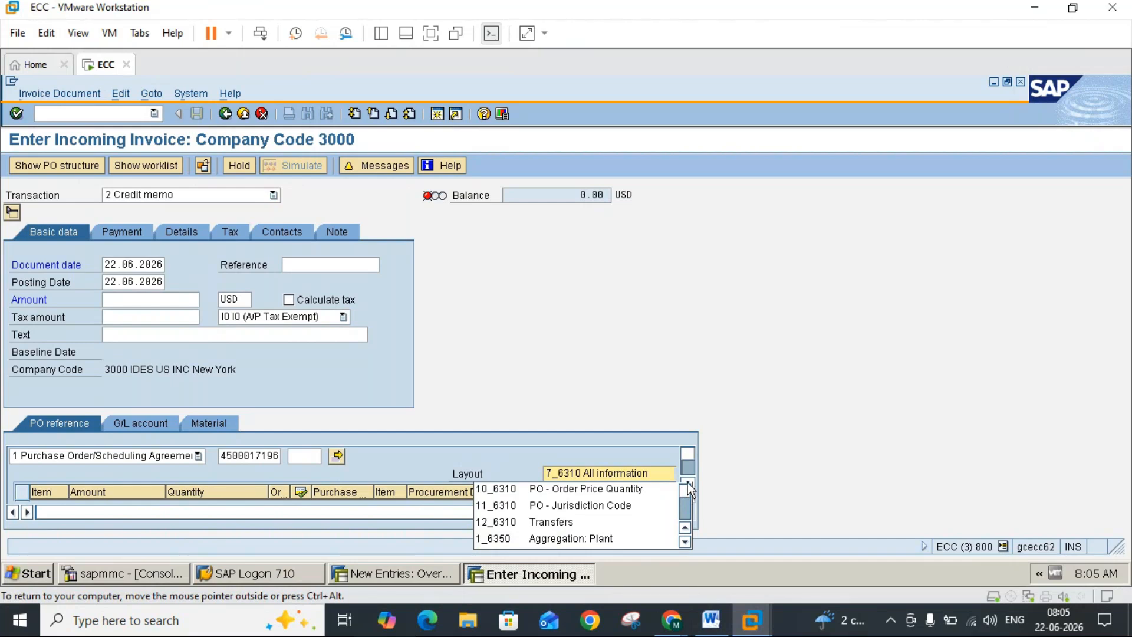
Step: Set the layout of the invoice item list to DLC_6310 Delivery Confirmation
click(683, 542)
click(684, 542)
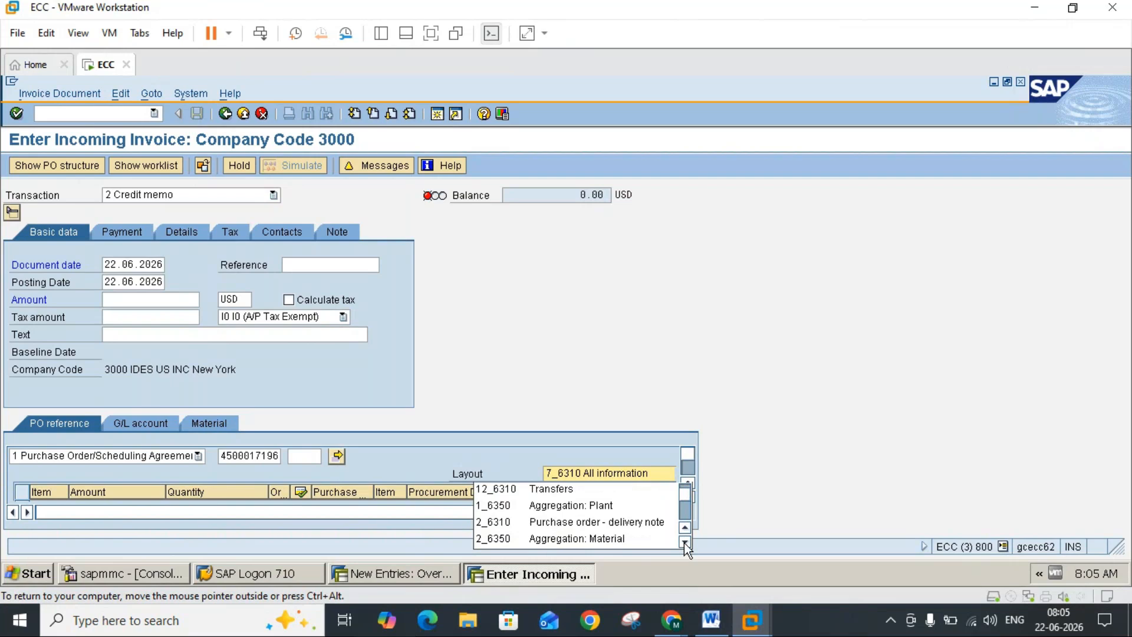
click(684, 542)
click(684, 542)
click(684, 542)
click(683, 542)
click(684, 543)
click(683, 543)
click(683, 542)
click(684, 543)
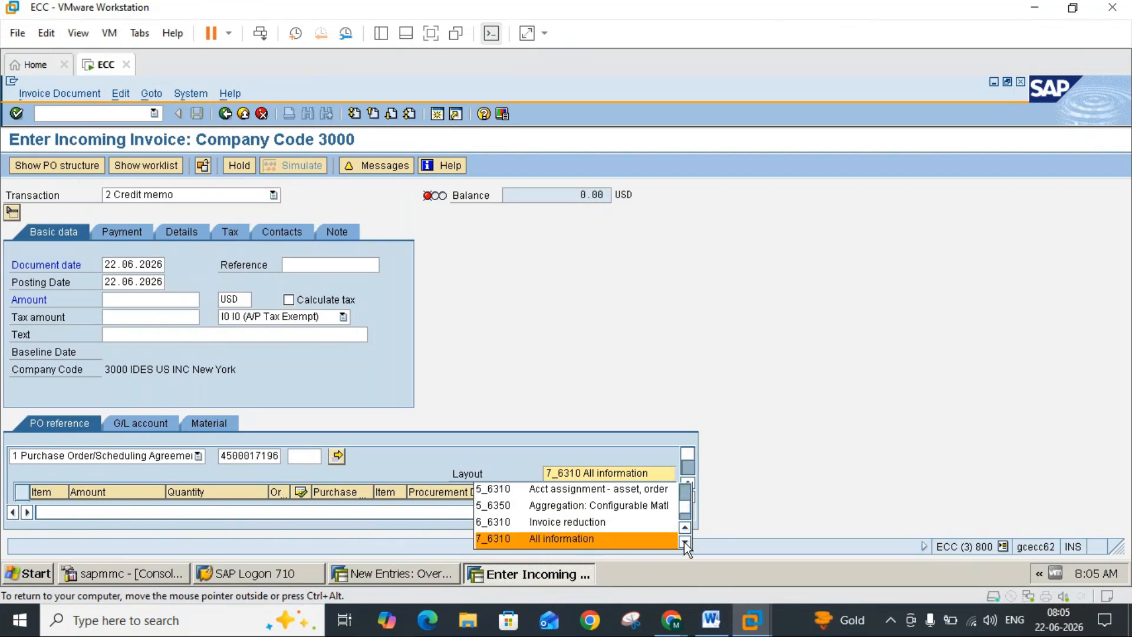
click(684, 542)
click(684, 542)
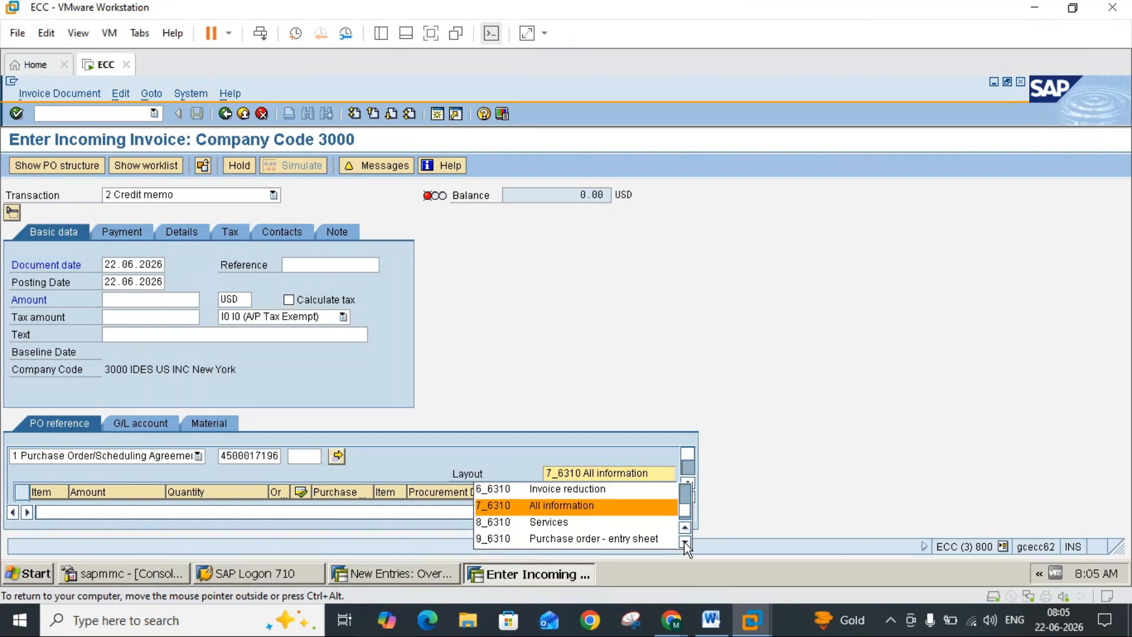
click(684, 543)
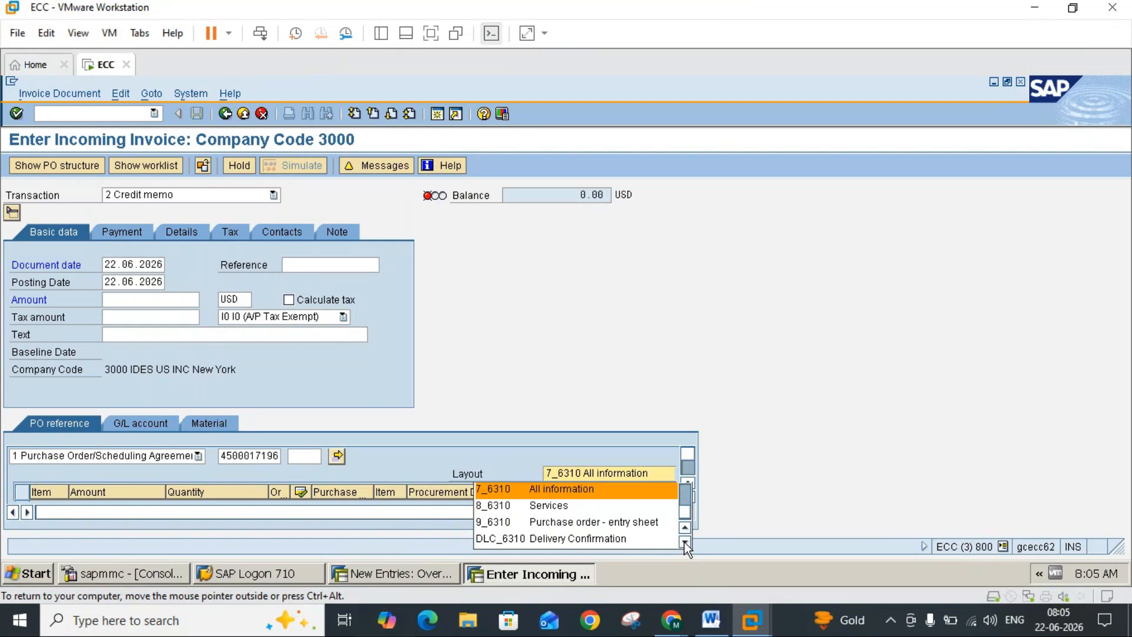
click(684, 542)
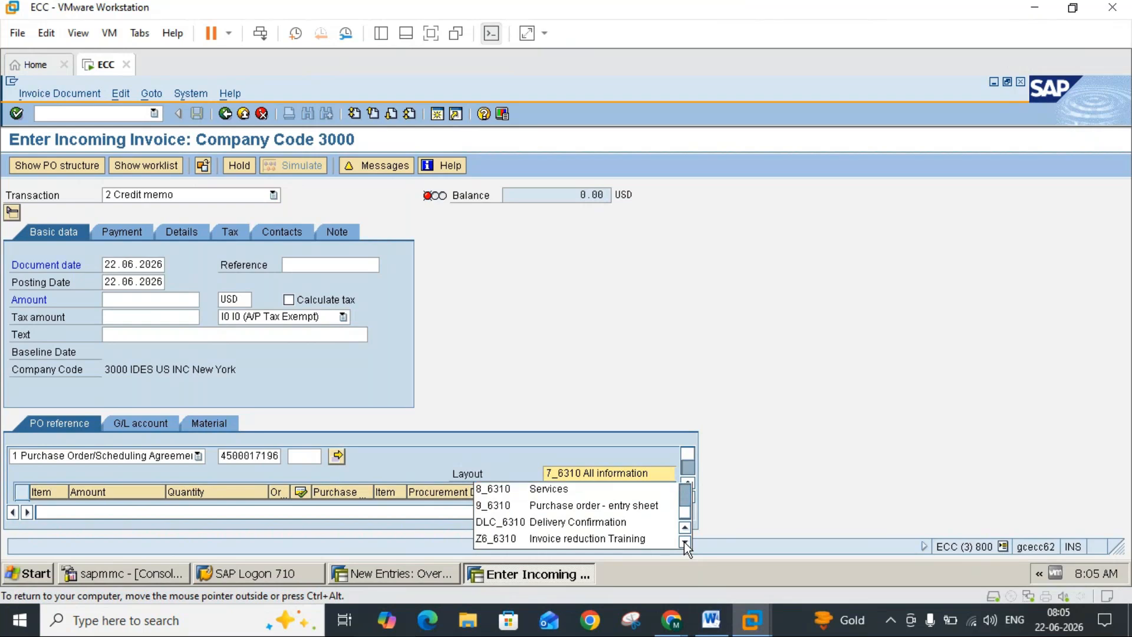
click(615, 523)
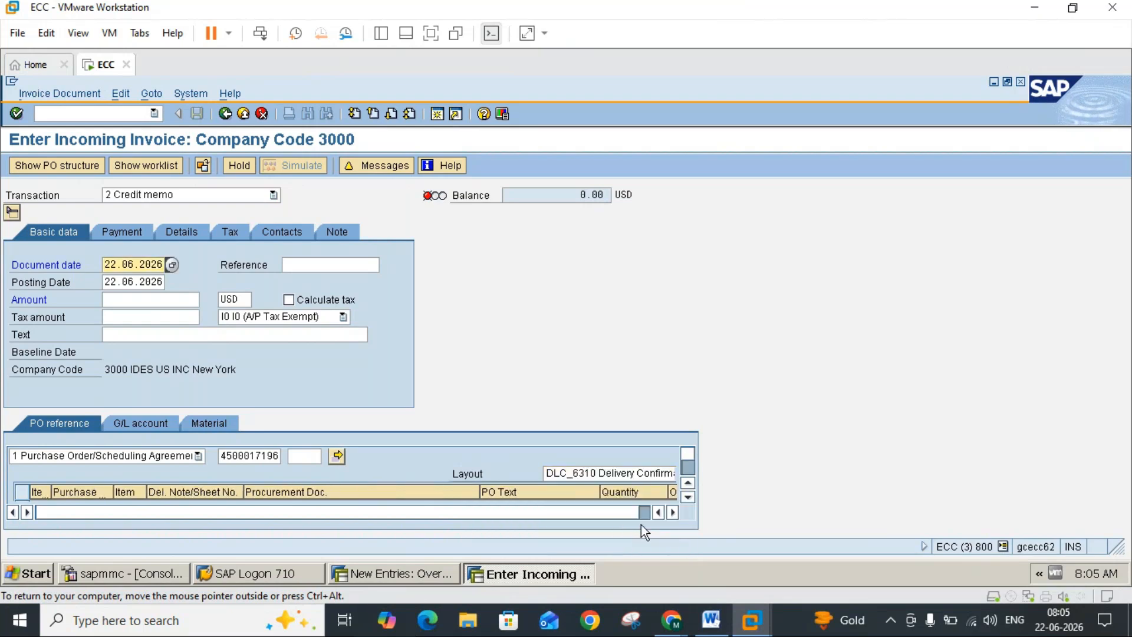
click(688, 498)
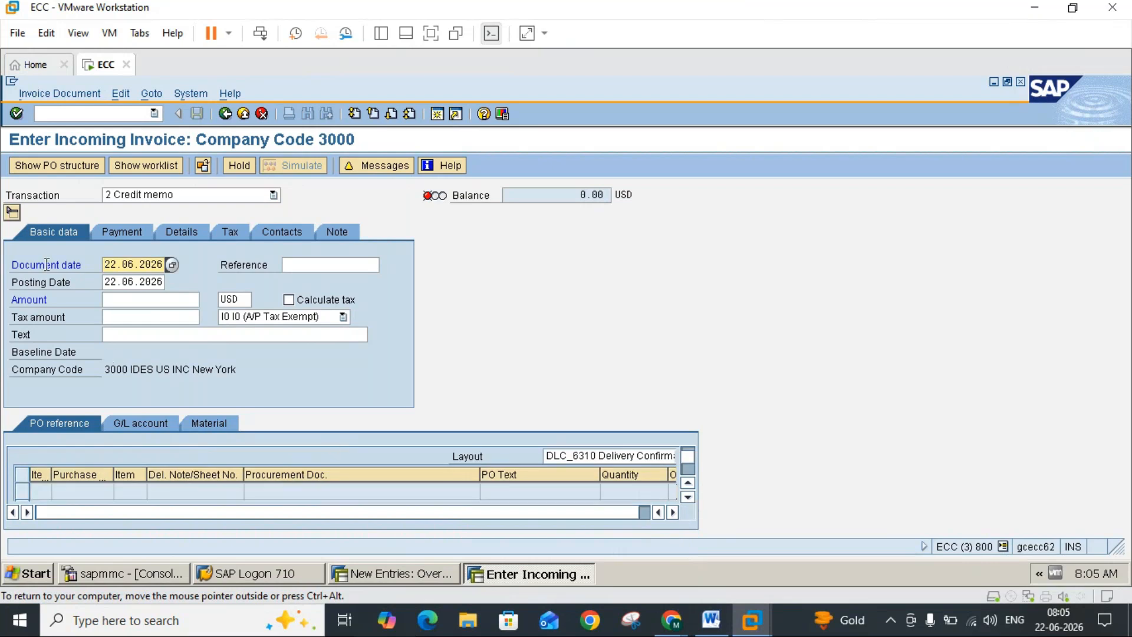
Step: Collapse the invoice header, set the PO reference item selection to 2 Planned delivery costs, and load the purchase order's freight item
click(11, 212)
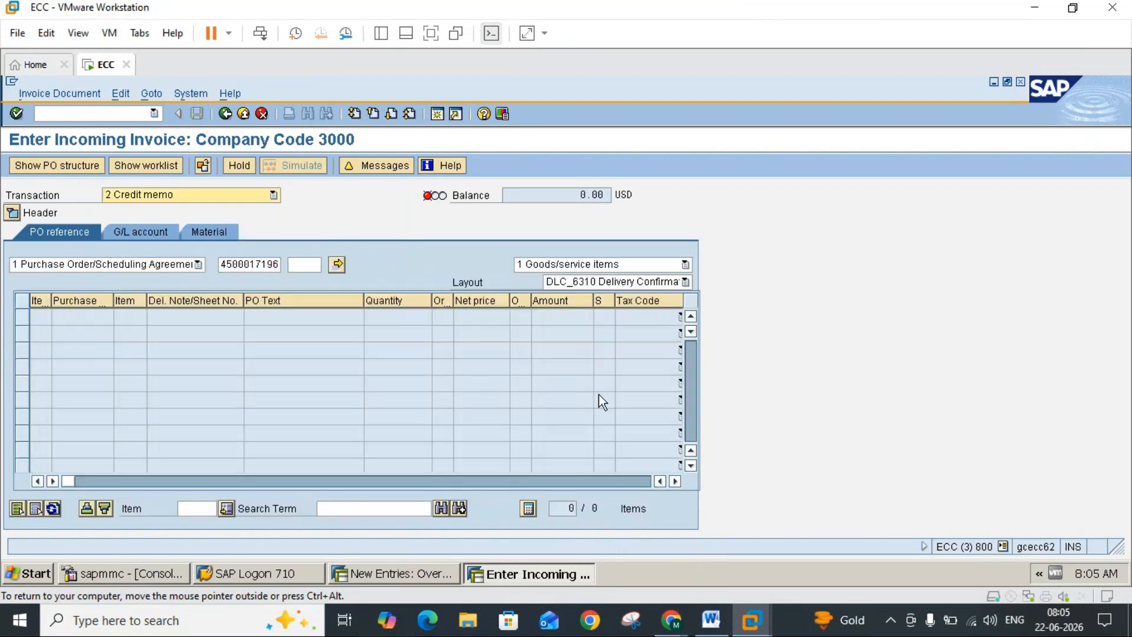
click(682, 266)
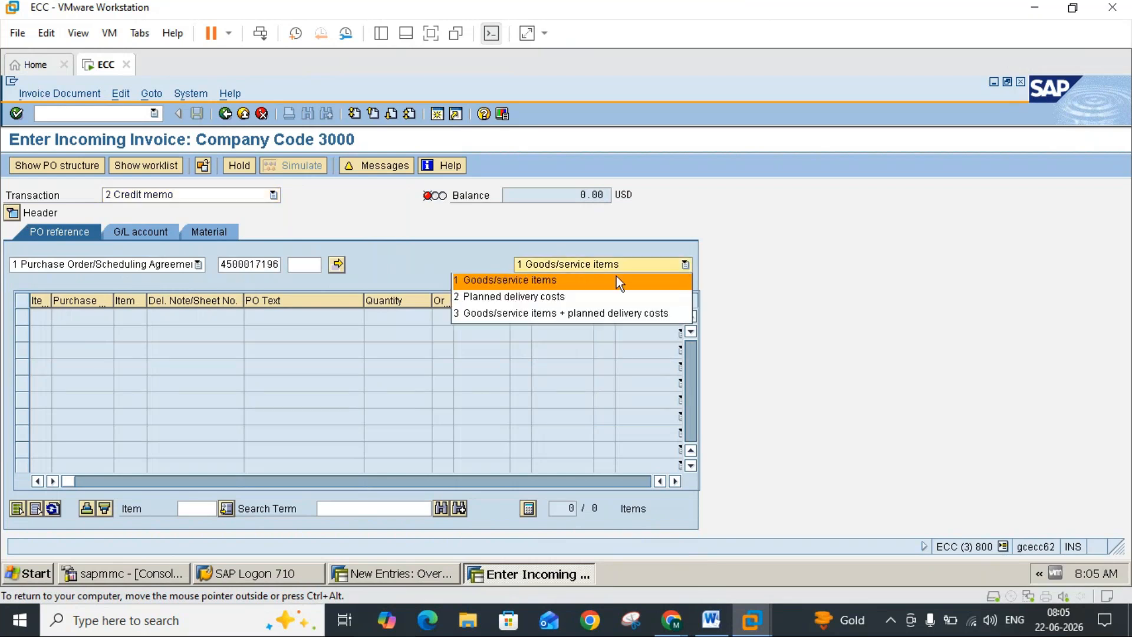
click(521, 301)
key(Return)
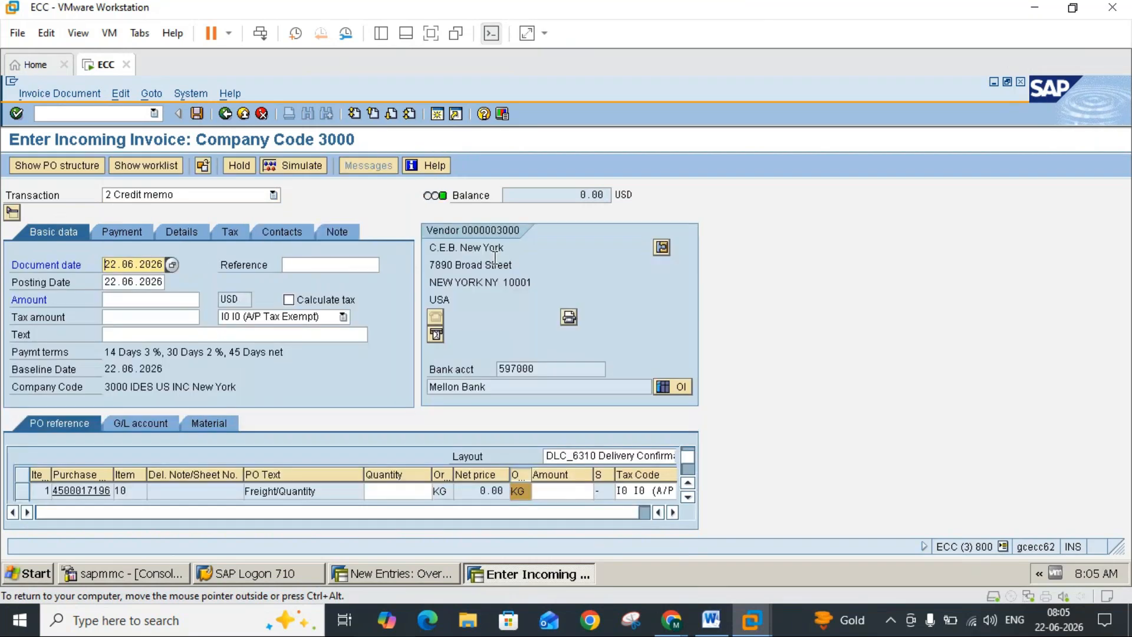
Step: Enter a quantity of 10 KG and an amount of 100 for the Freight/Quantity item
click(398, 490)
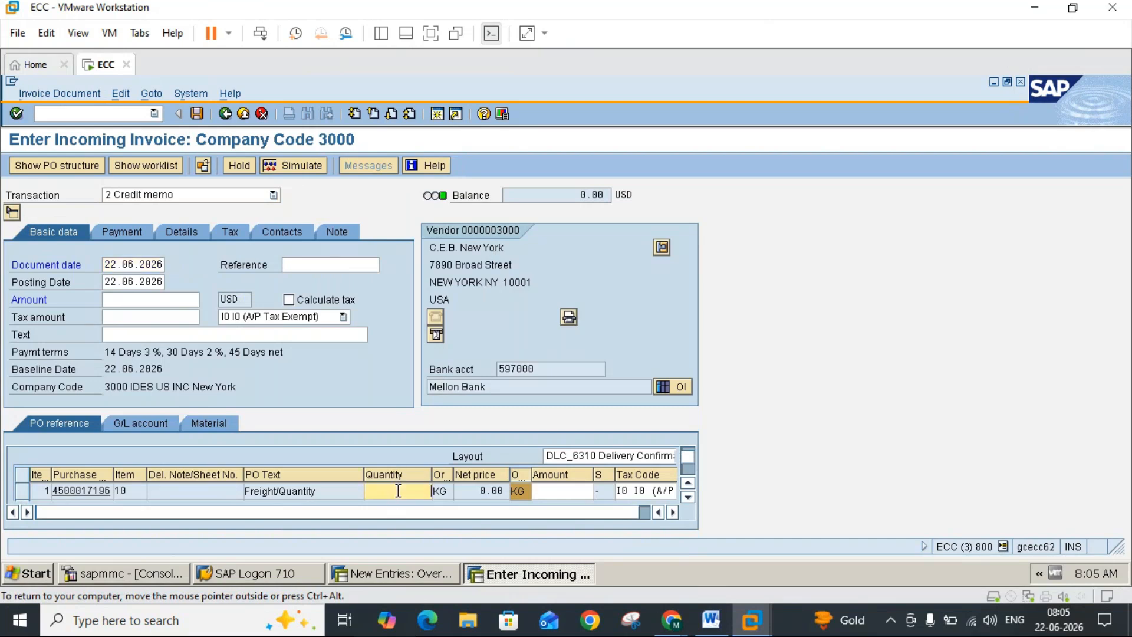
key(BackSpace)
text(10)
click(560, 490)
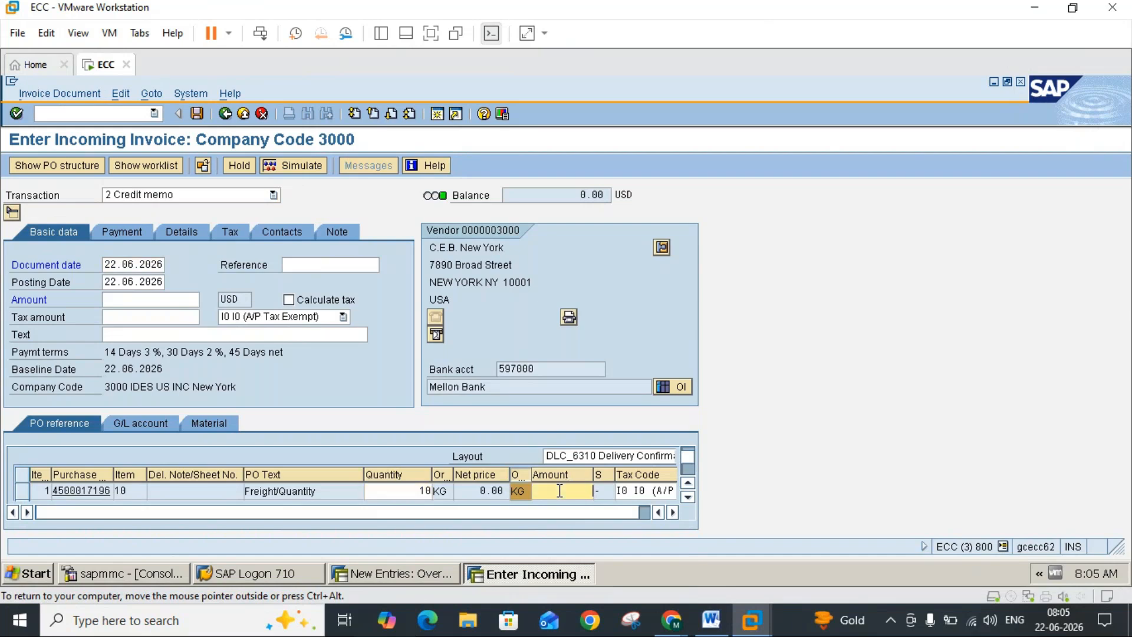
text(100)
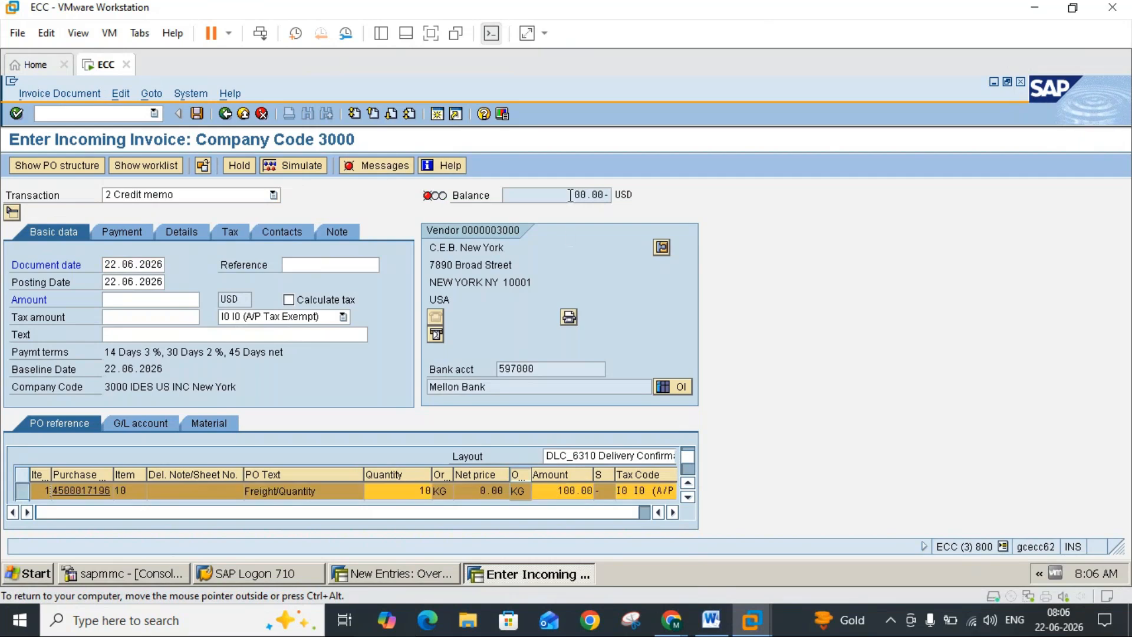
Step: Set the amount in the invoice's basic data to 100 USD and update the balance
click(168, 301)
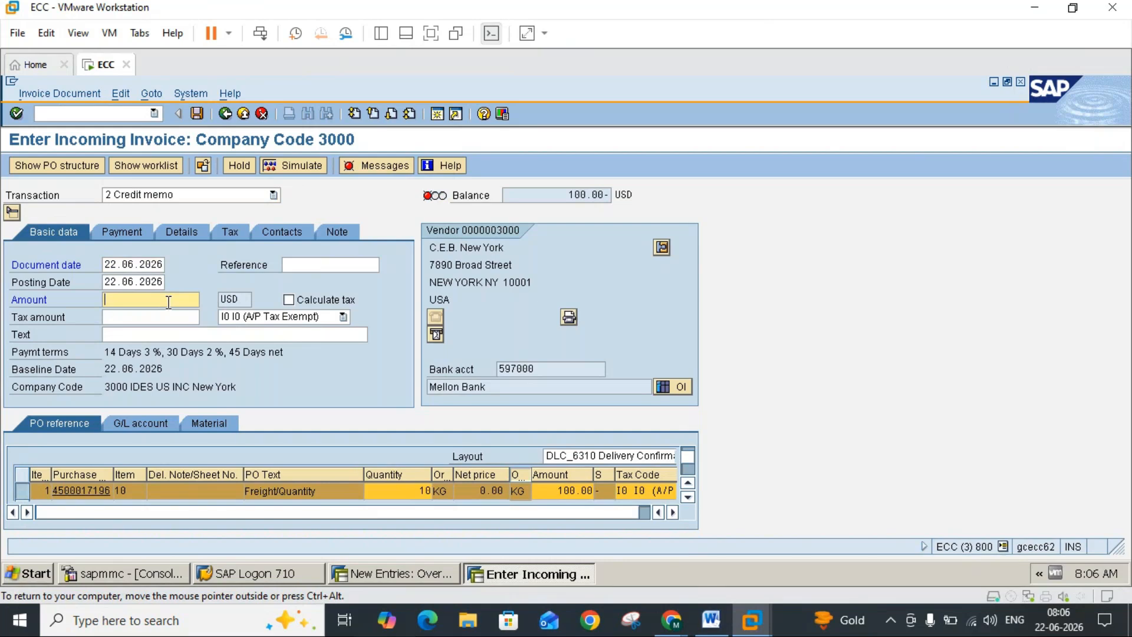
text(100)
key(Return)
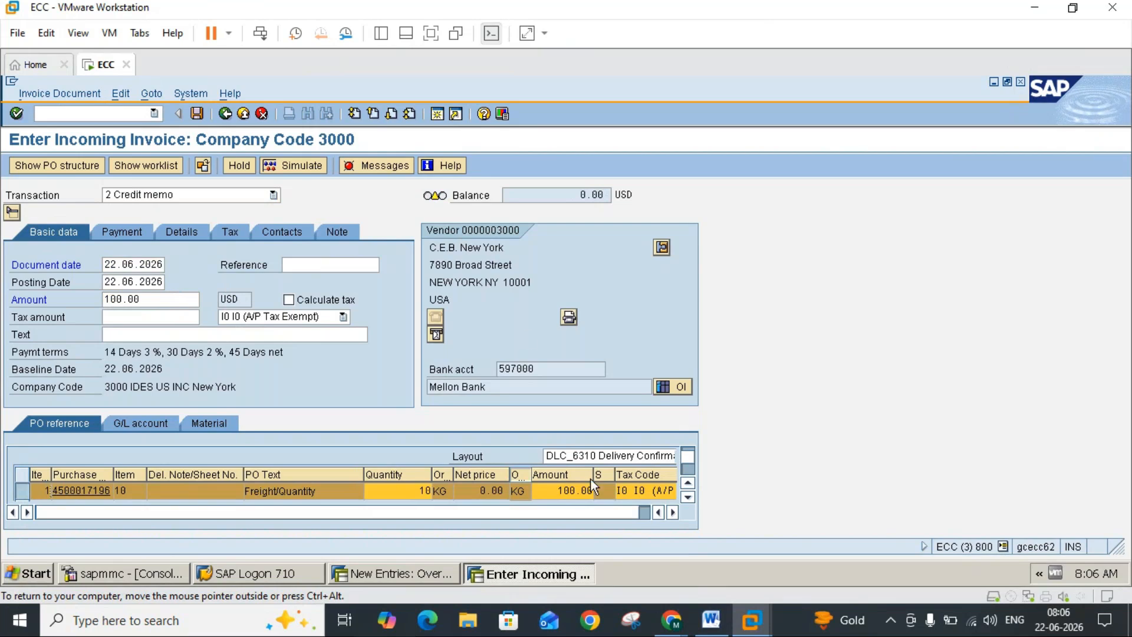
Step: Reread the tax instructions in the Word notes, and select tax code I0 (A/P Tax Exempt) for the freight item in SAP
click(711, 620)
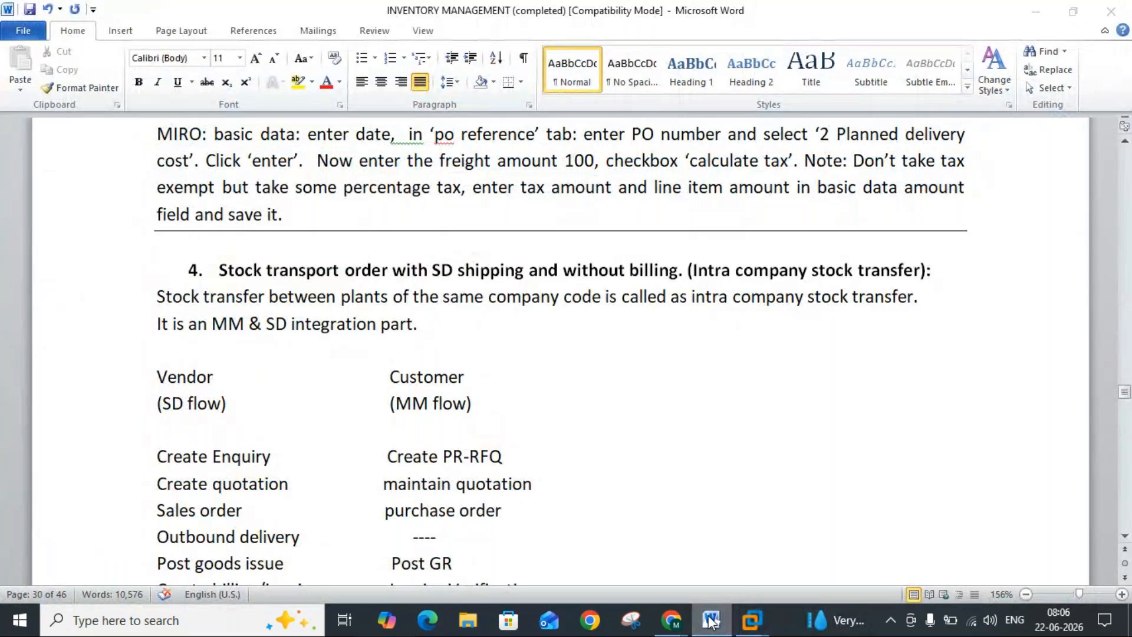
click(711, 620)
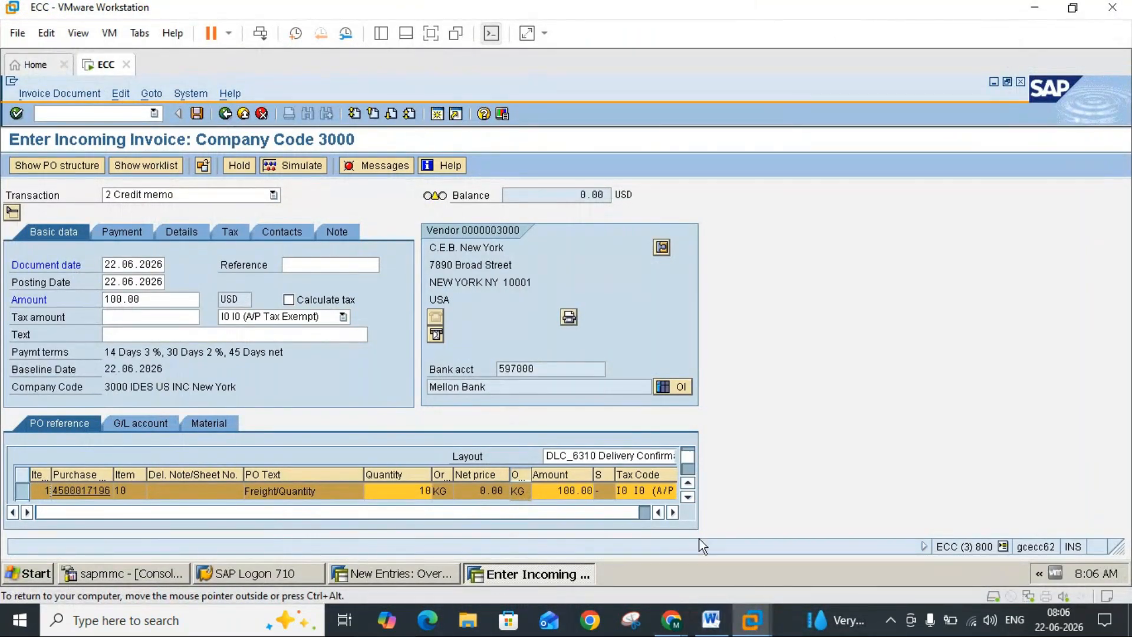
click(673, 512)
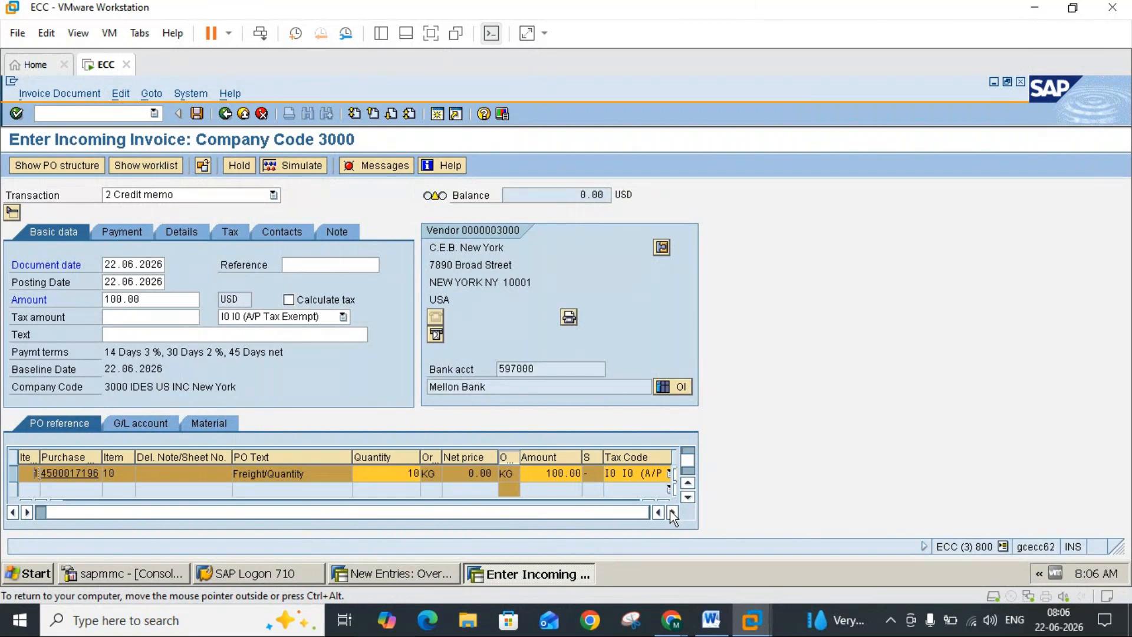
click(687, 498)
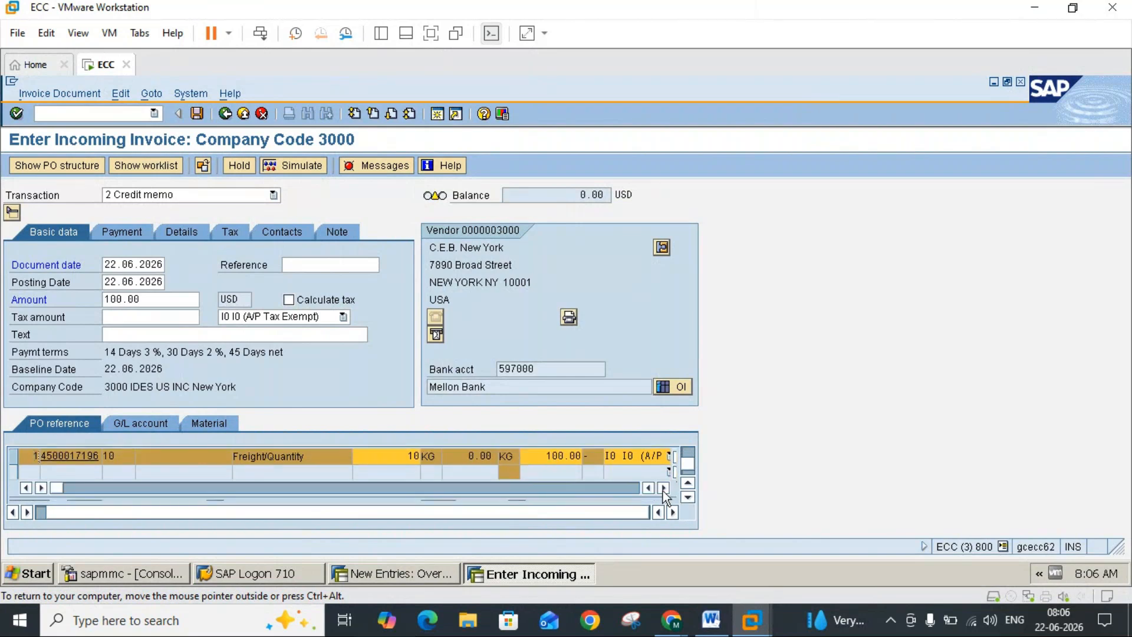
click(662, 488)
click(648, 457)
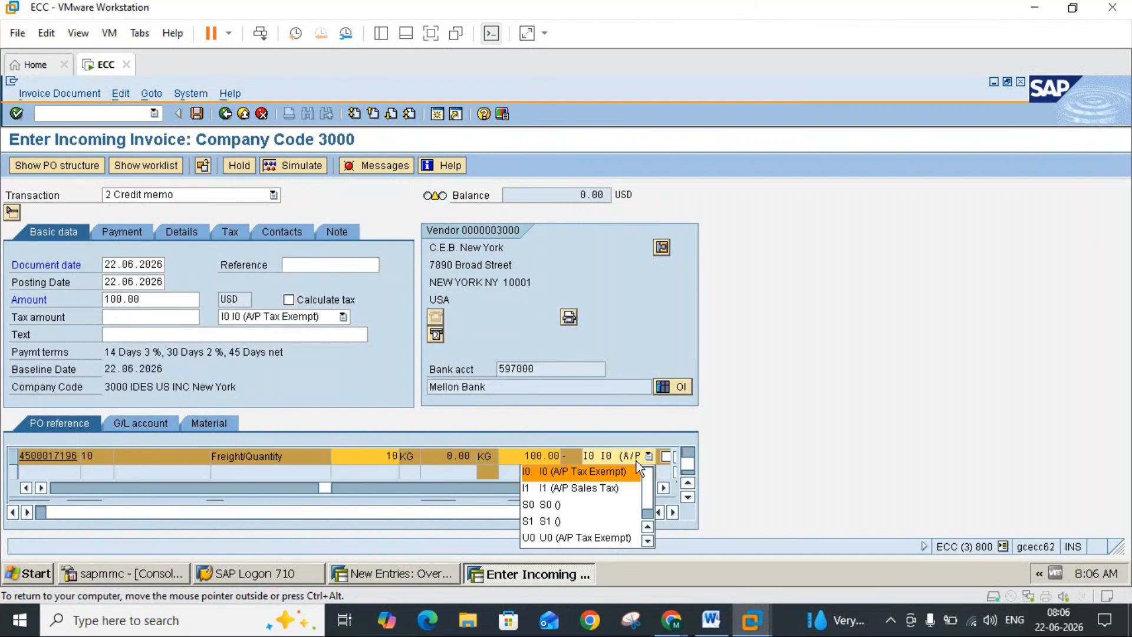
click(617, 471)
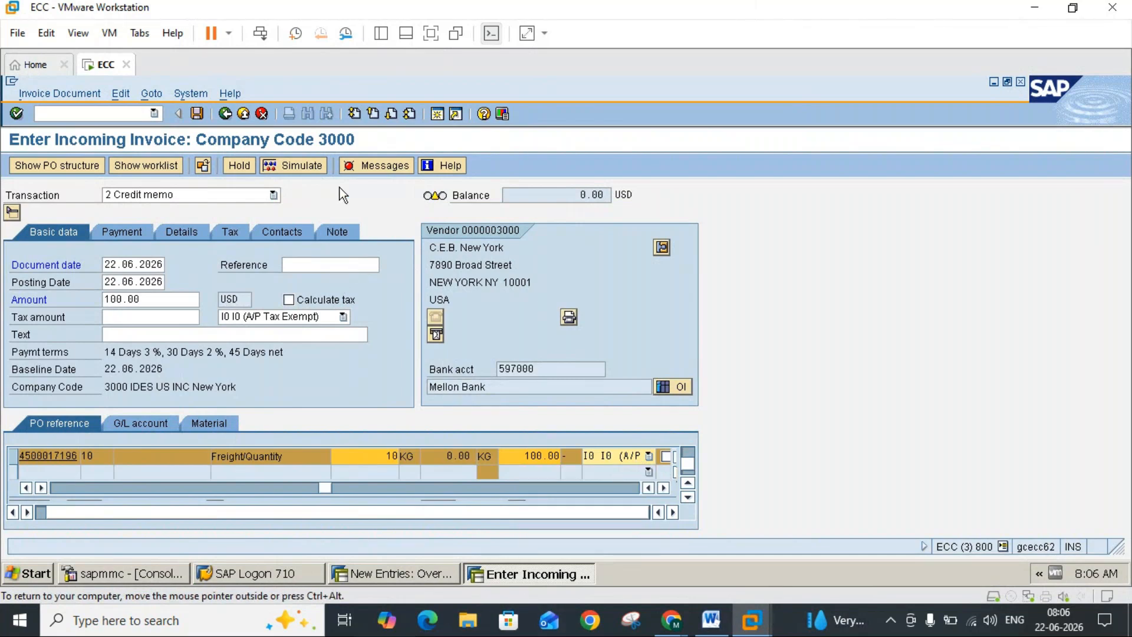
Step: Try to save the credit memo, and review its verification log together with the freight item's data
click(198, 113)
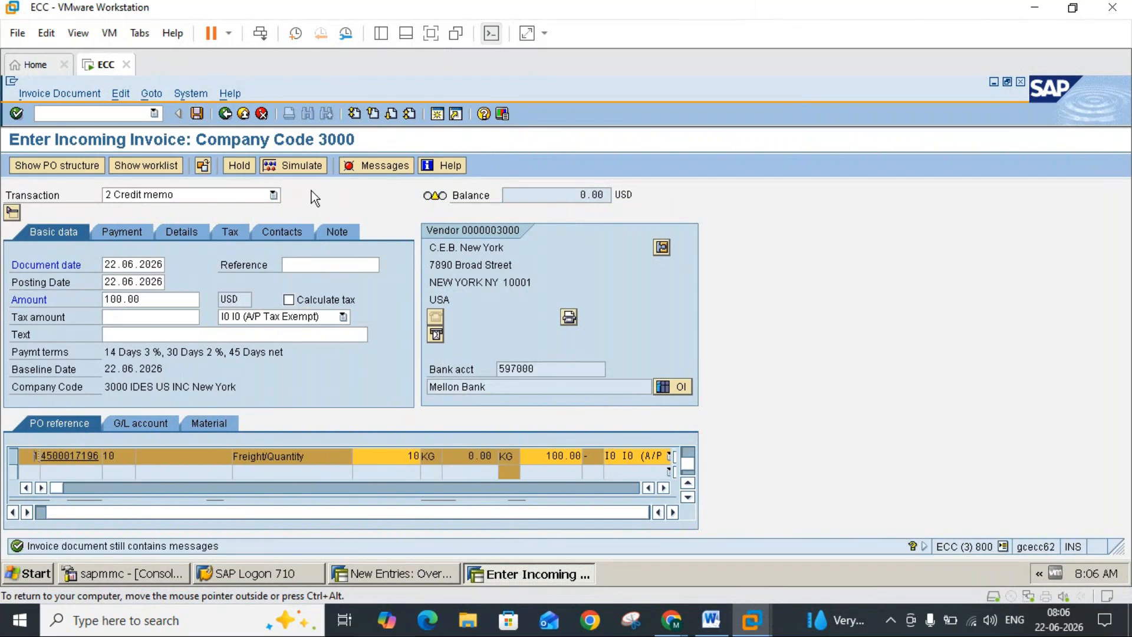
click(363, 171)
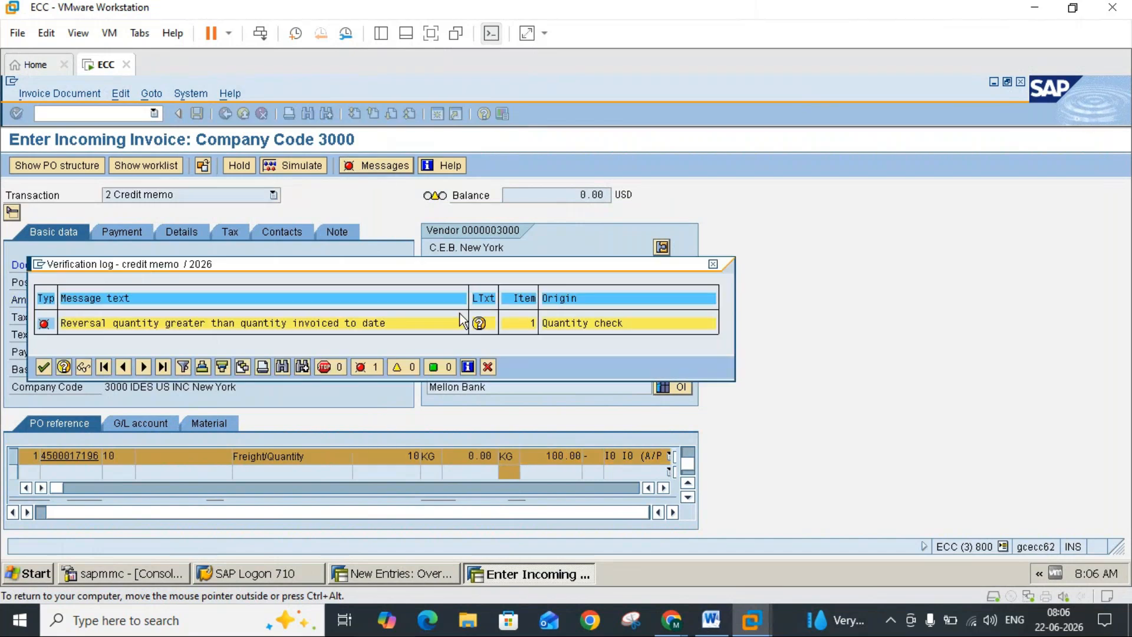
click(713, 264)
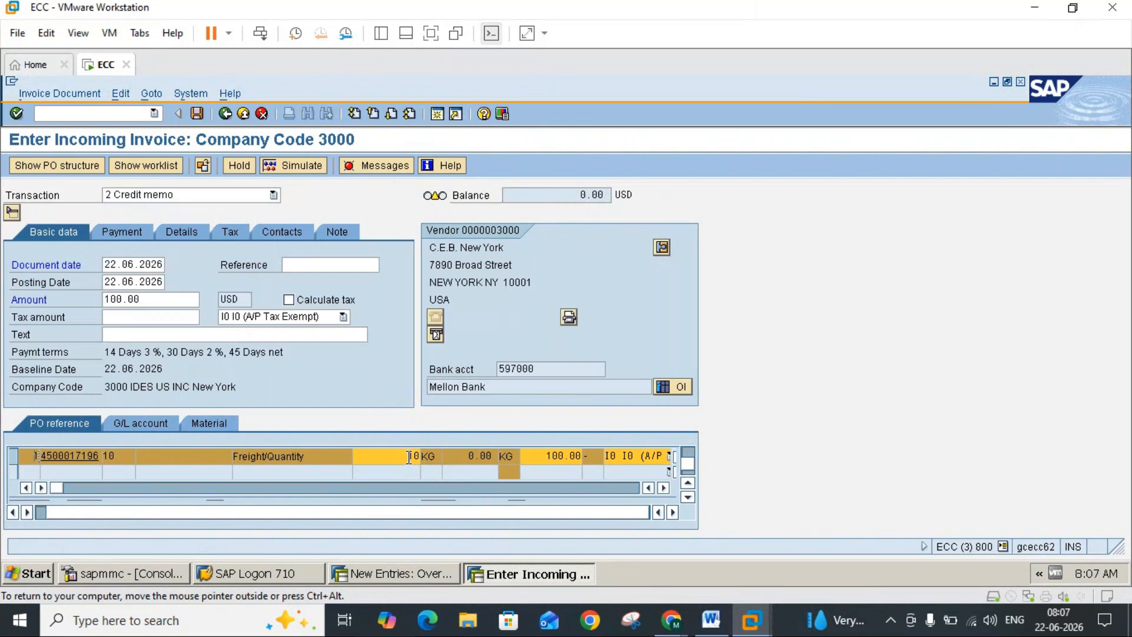
click(689, 454)
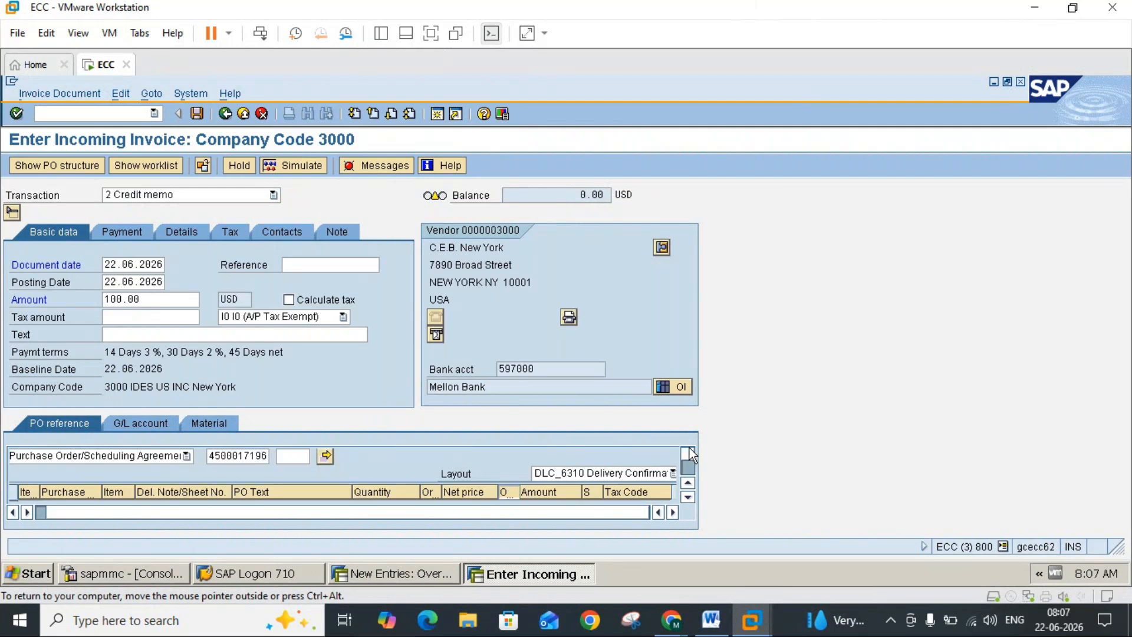
click(688, 498)
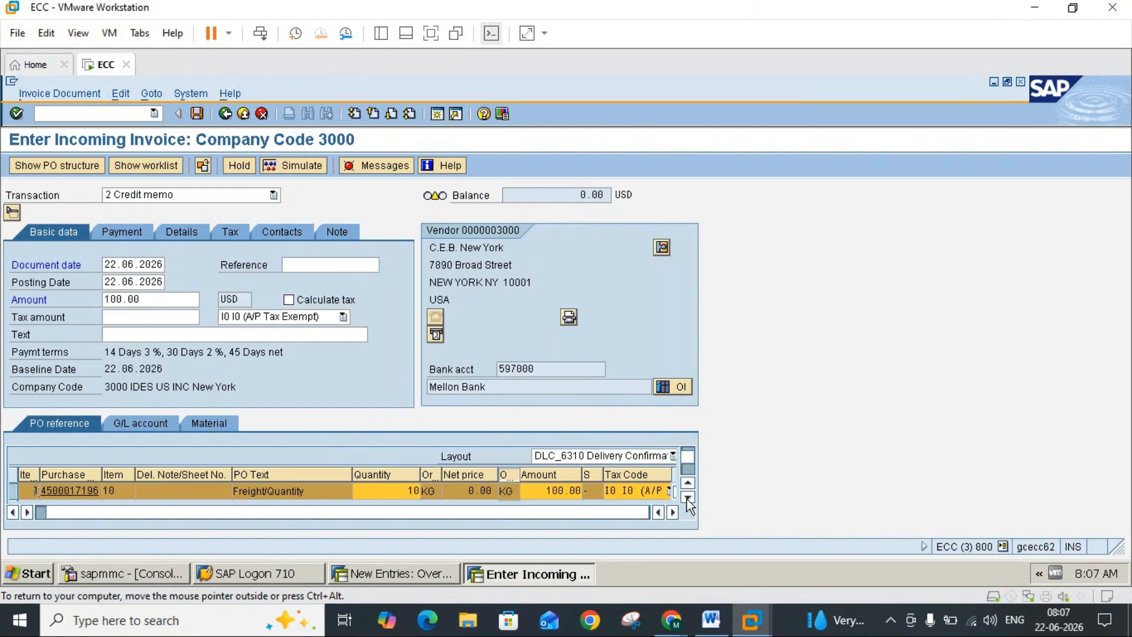
Step: Recheck the Word notes, clear the Freight/Quantity item's quantity in SAP, and try to post the credit memo again
click(712, 620)
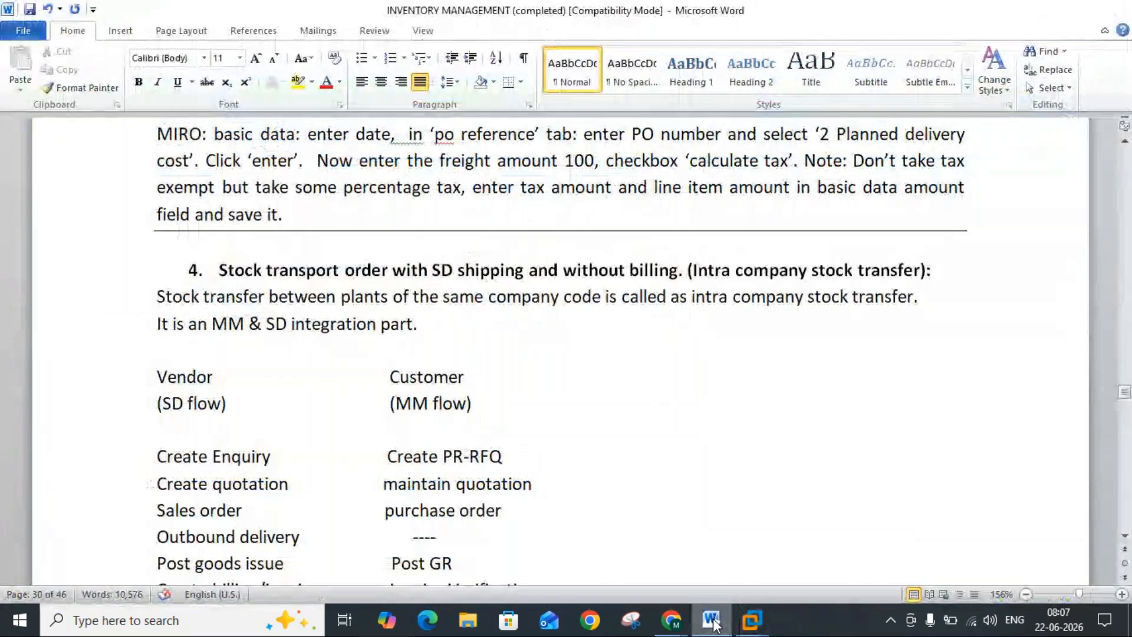
click(712, 622)
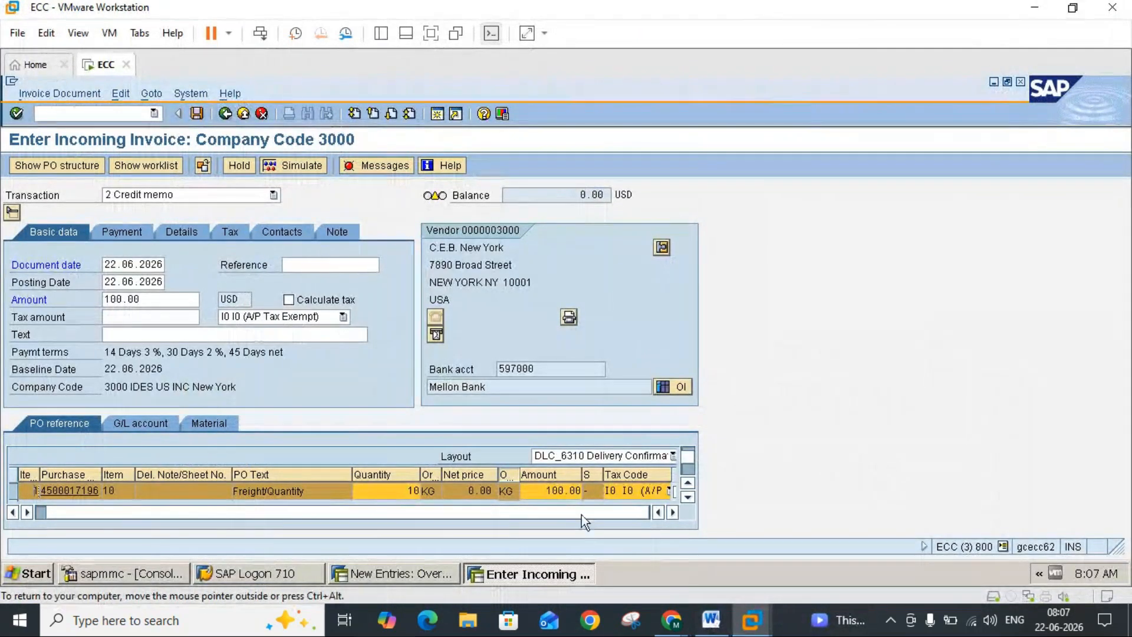
click(406, 489)
key(Delete)
key(Delete)
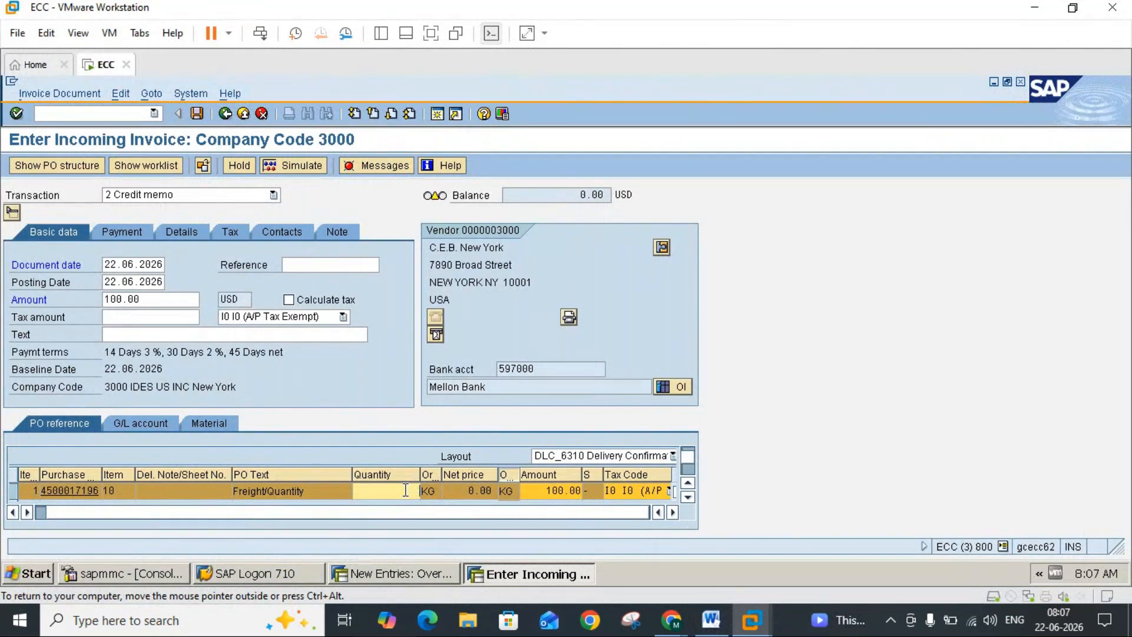
key(Return)
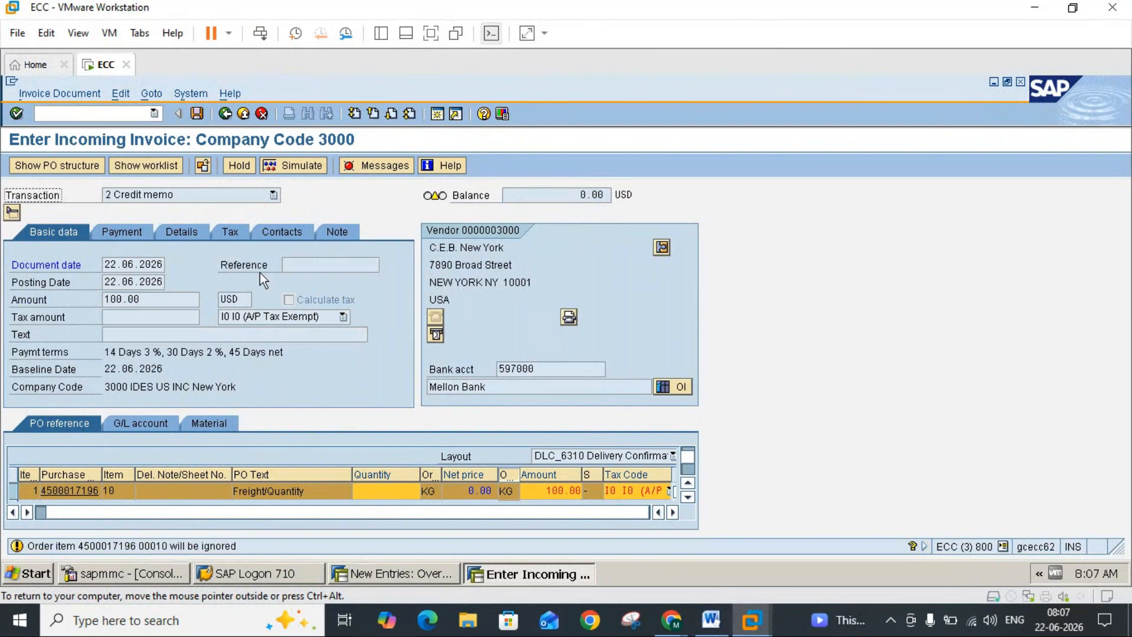
click(195, 114)
key(Return)
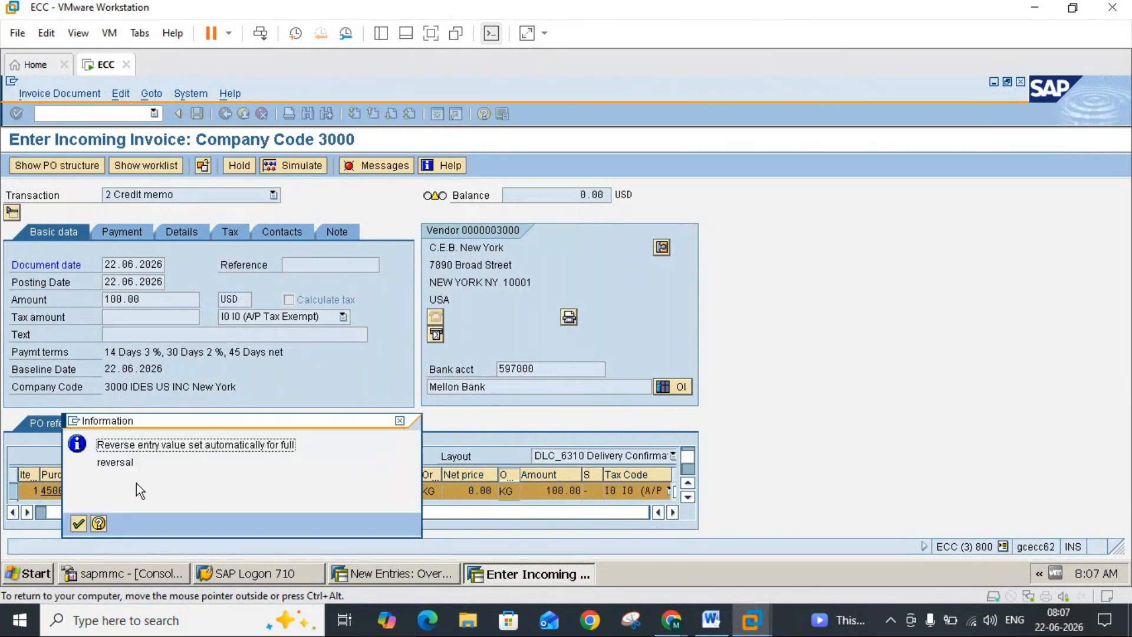
click(80, 522)
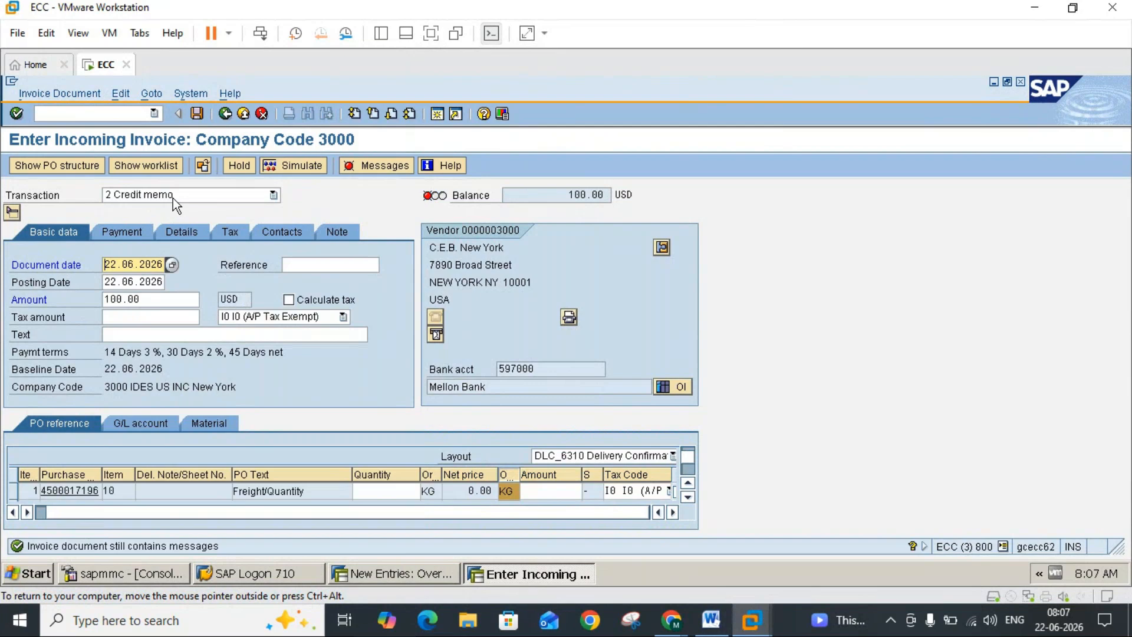
Step: Set the transaction type of the incoming document to 1 Invoice
click(265, 199)
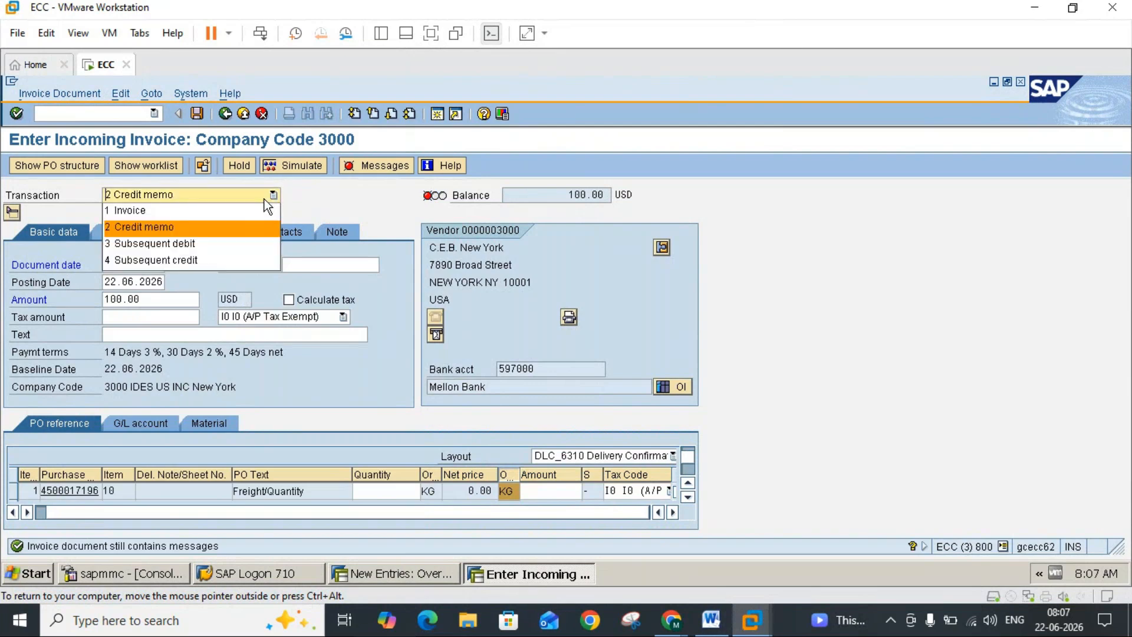
click(140, 213)
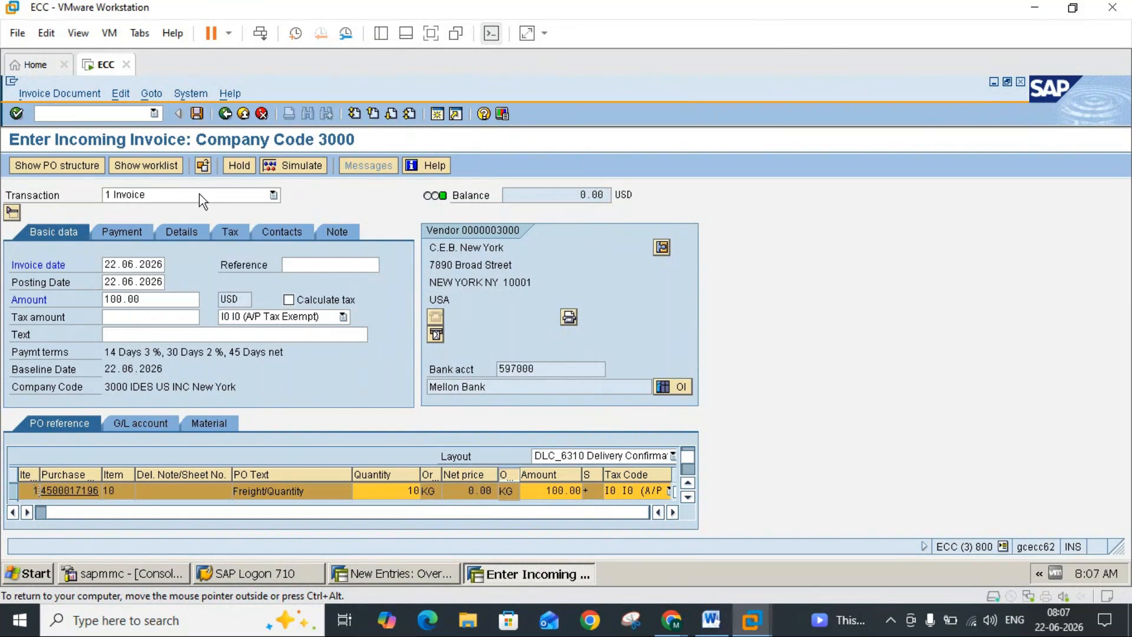
click(154, 193)
click(158, 192)
Step: Try to post the invoice, and review its verification log
click(198, 114)
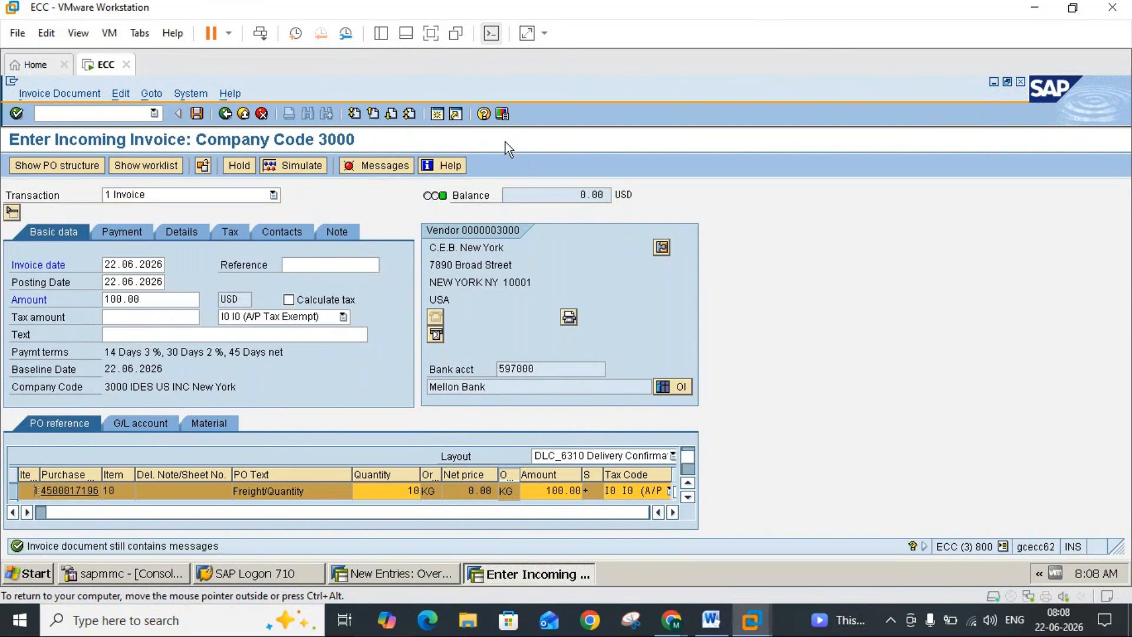
click(378, 164)
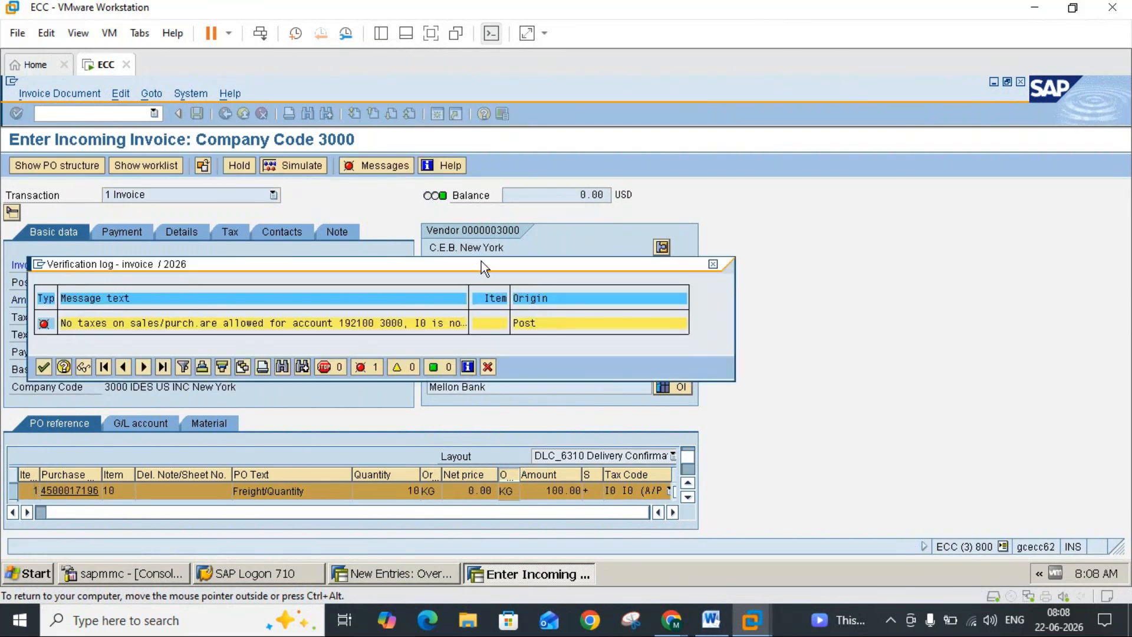
click(713, 264)
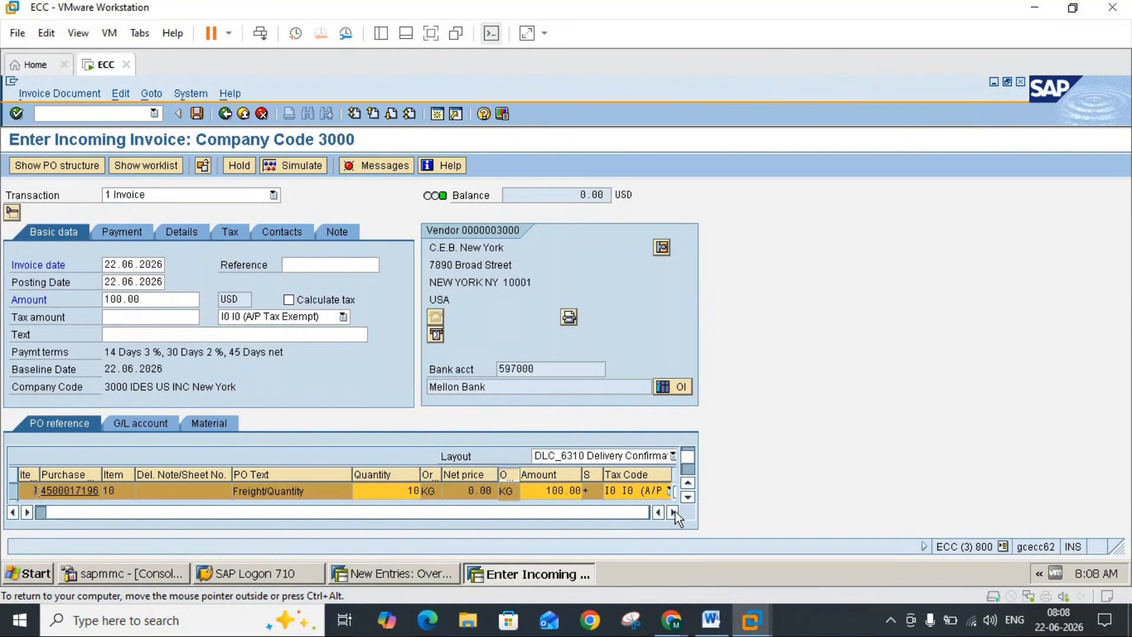
Step: Set the Freight/Quantity item's tax code to U0 (A/P Tax Exempt)
click(687, 497)
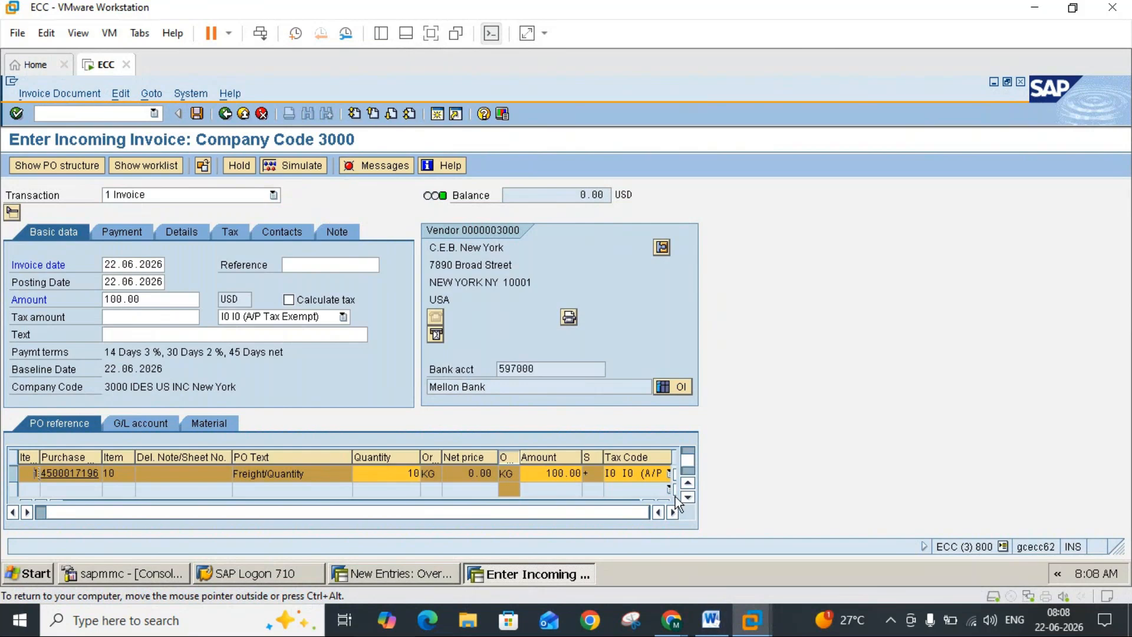
click(687, 497)
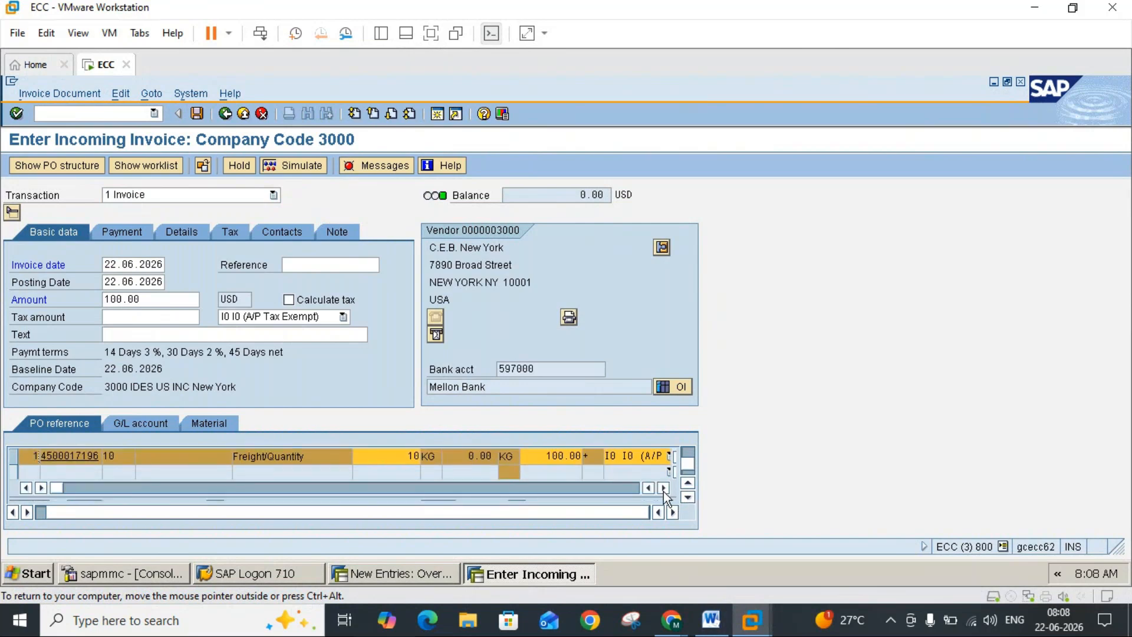
click(663, 487)
click(663, 487)
click(664, 488)
click(554, 455)
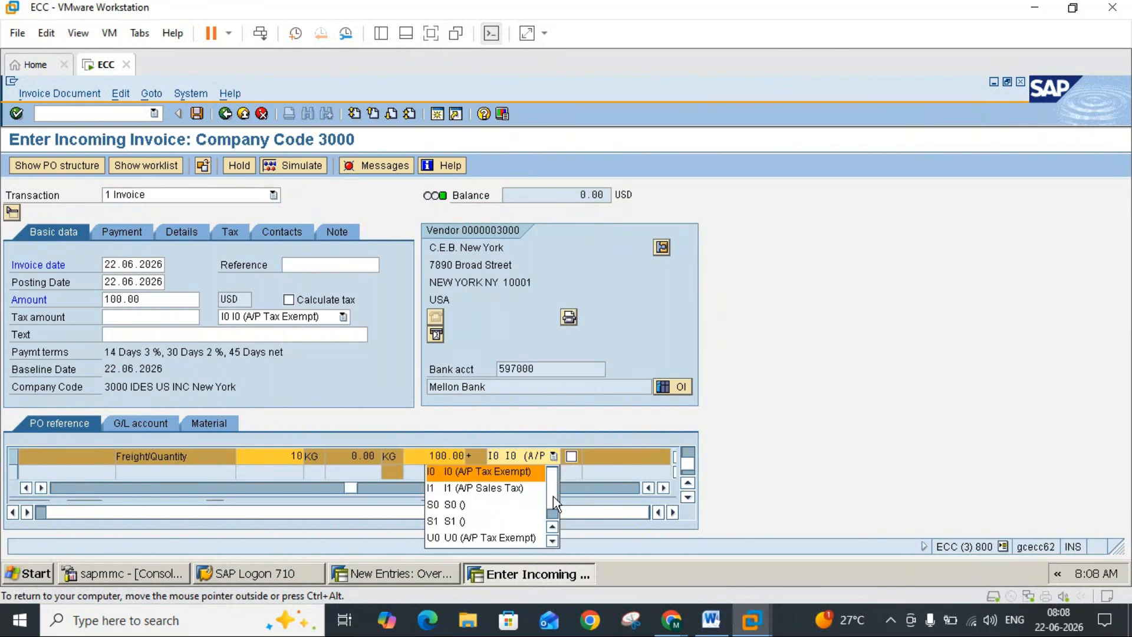
click(553, 514)
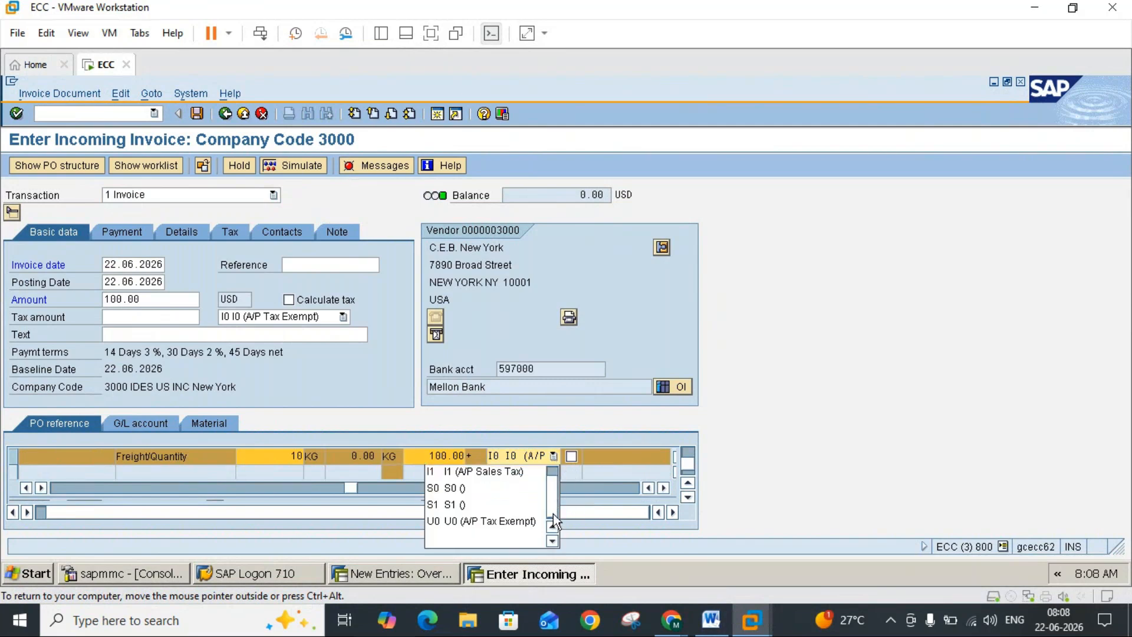
drag(553, 487, 554, 474)
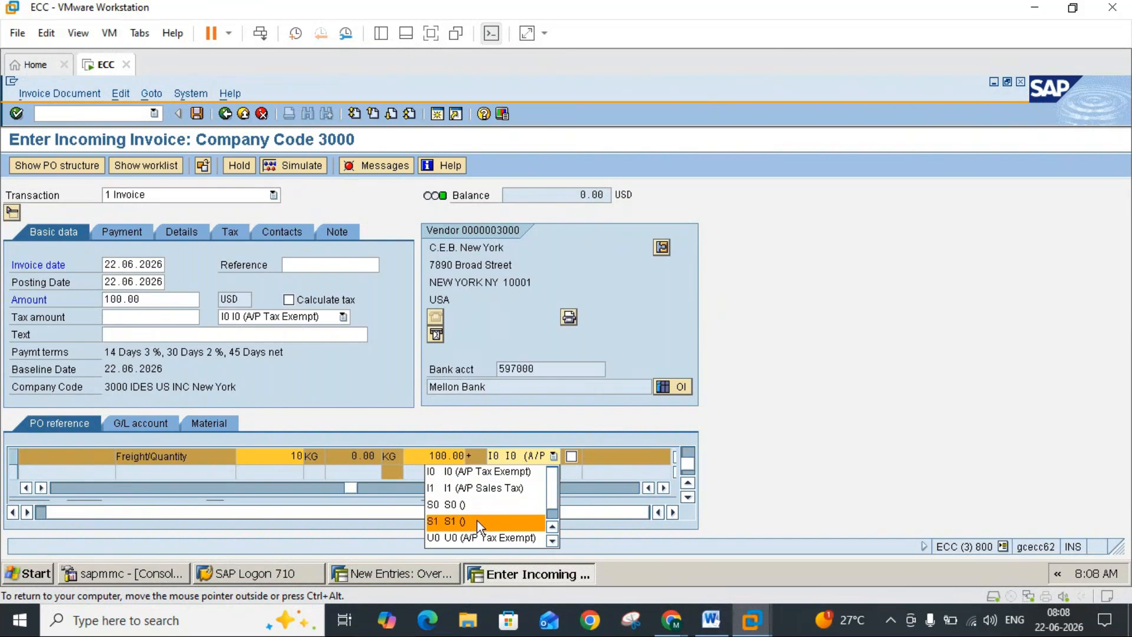
click(469, 535)
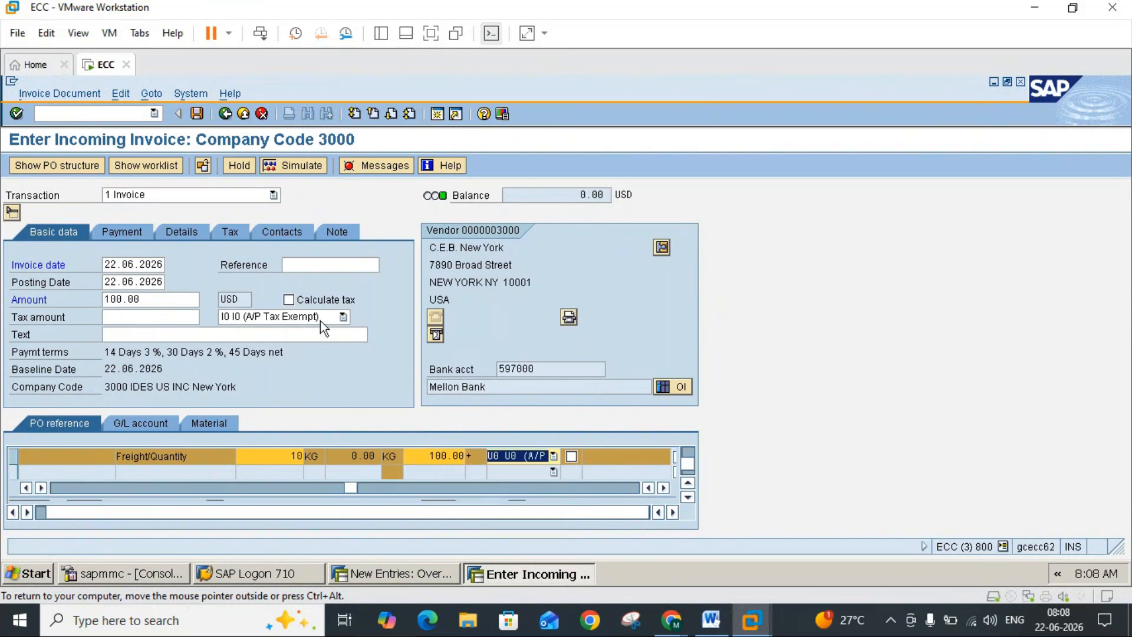
Step: Set the tax code in the invoice's basic data to U0 (A/P Tax Exempt) and enable Calculate tax
click(322, 318)
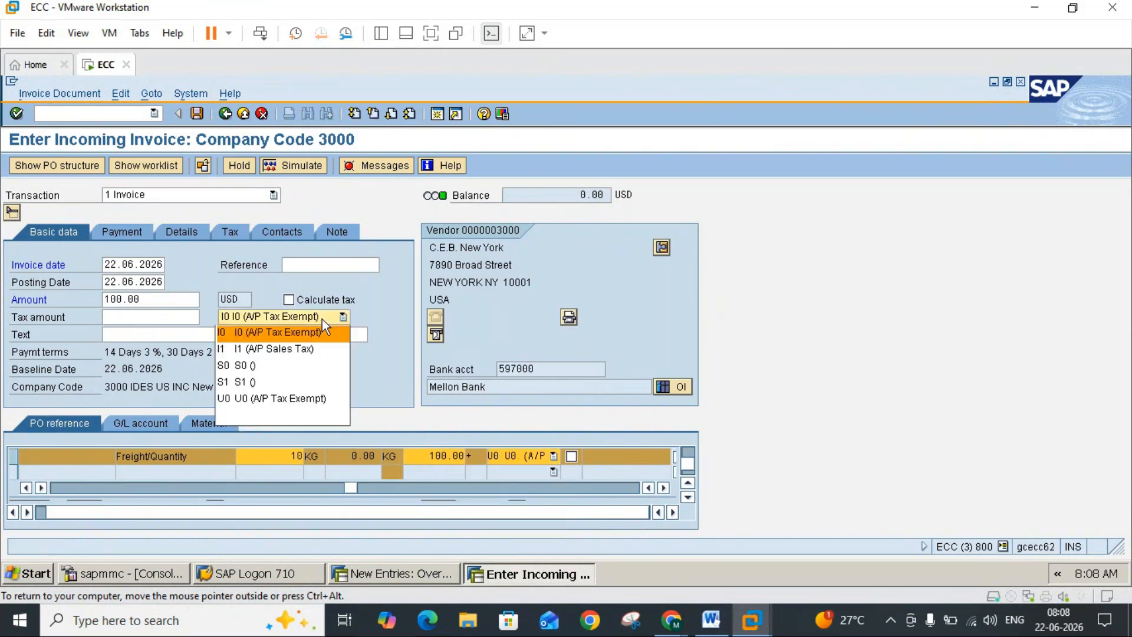
click(289, 398)
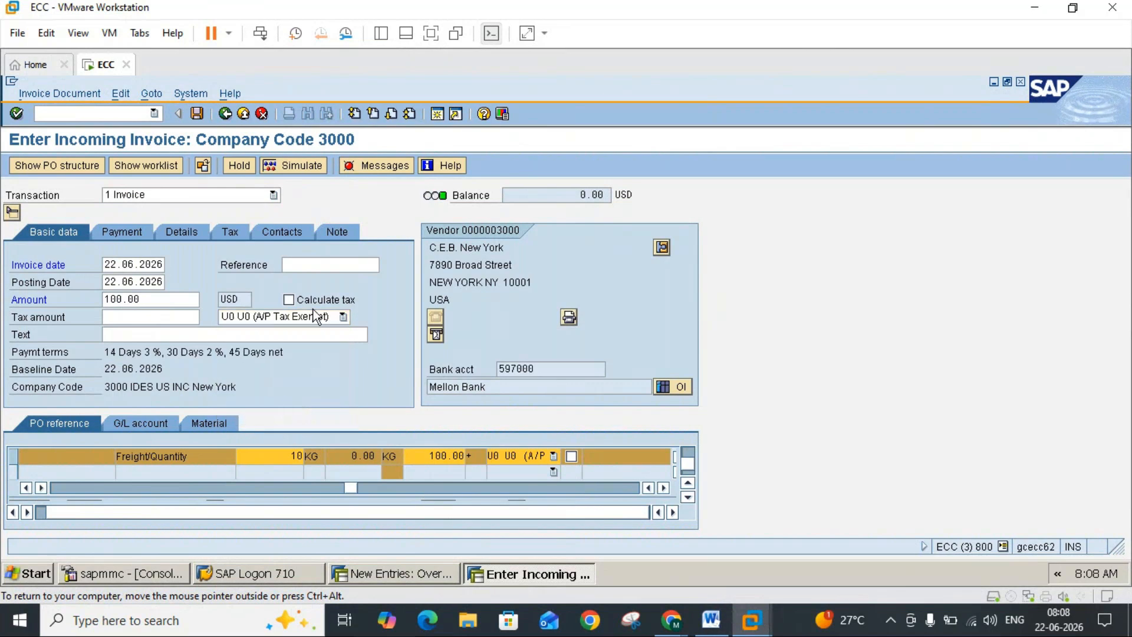
click(288, 299)
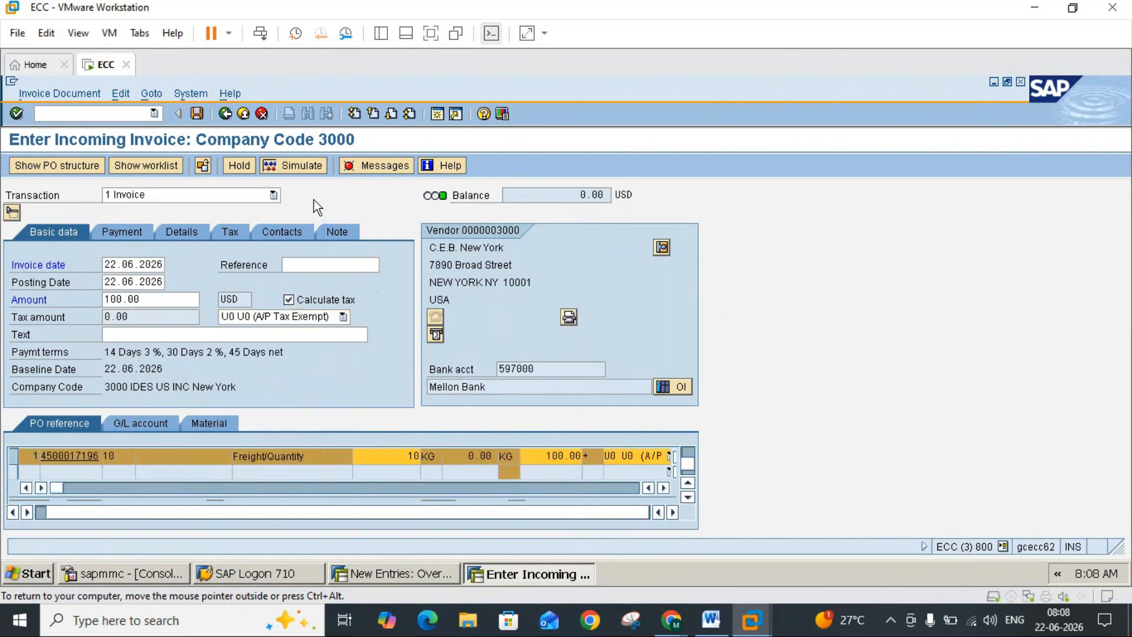
Step: Reread the MIRO tax note in Word, and set the basic data tax code in SAP to I1 (A/P Sales Tax)
click(710, 628)
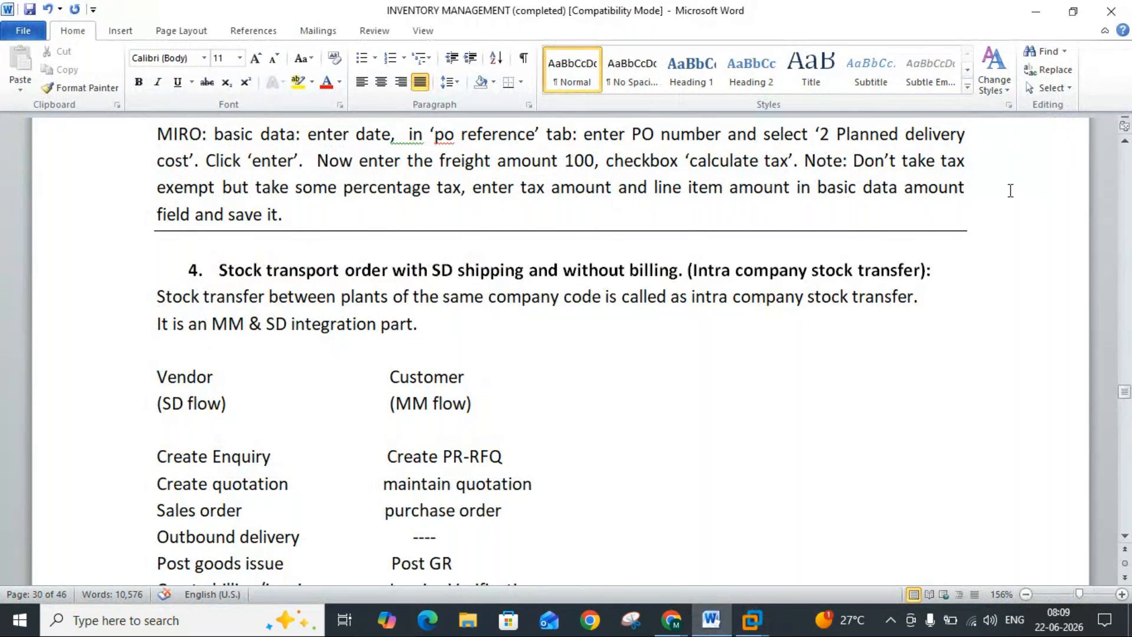
click(712, 619)
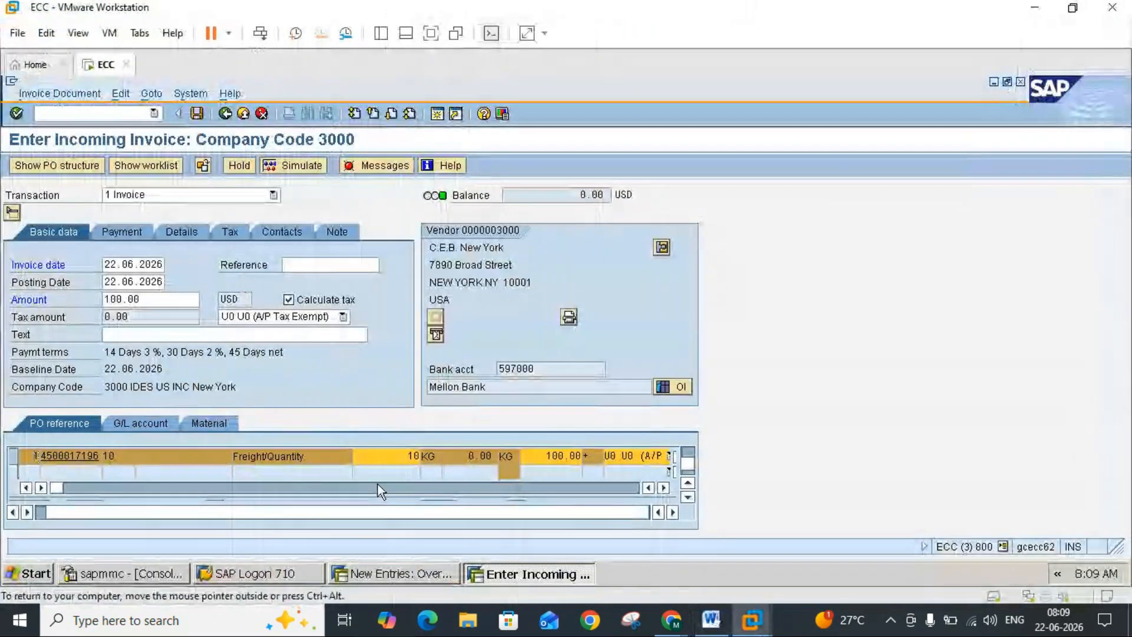
click(323, 319)
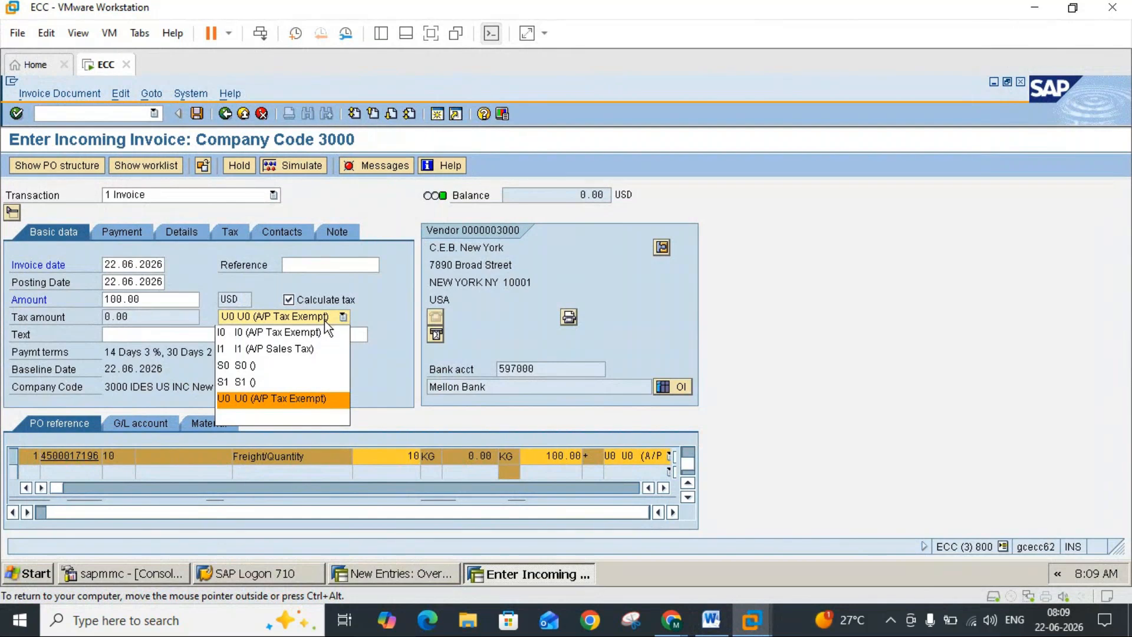
click(277, 349)
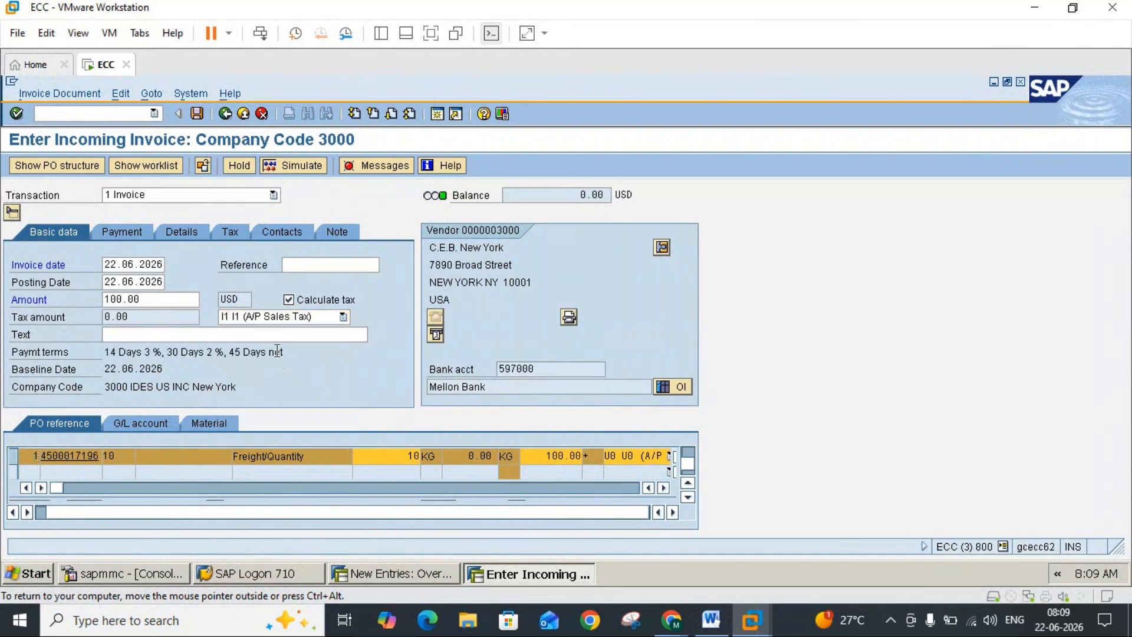
Step: Set the Freight/Quantity item's tax code to I1 (A/P Sales Tax), and try to post the invoice
click(664, 487)
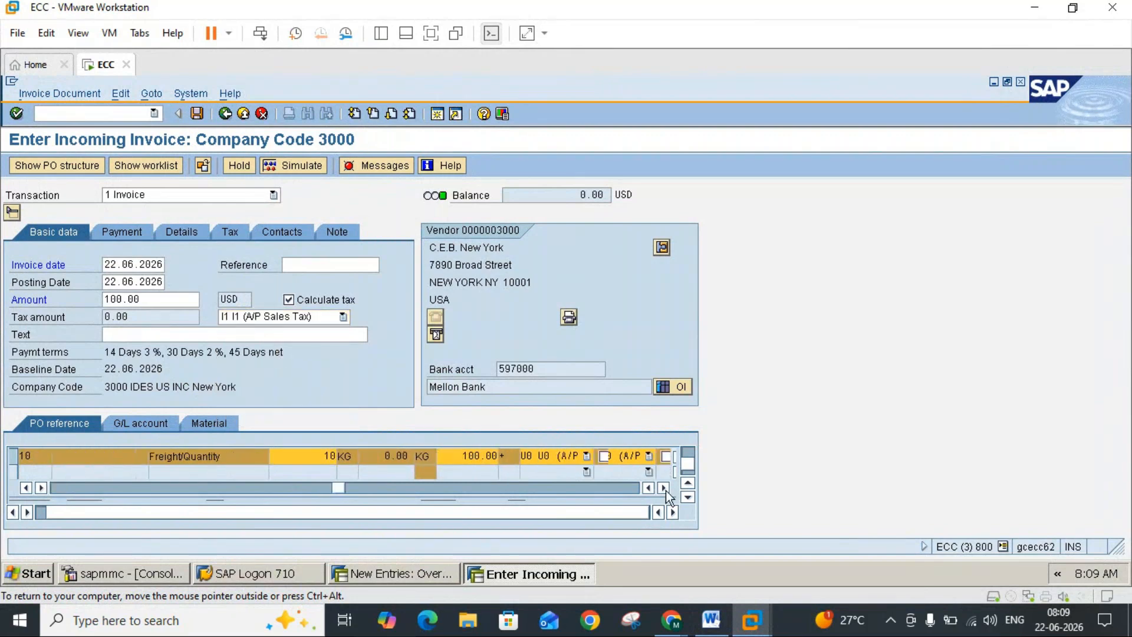
click(553, 456)
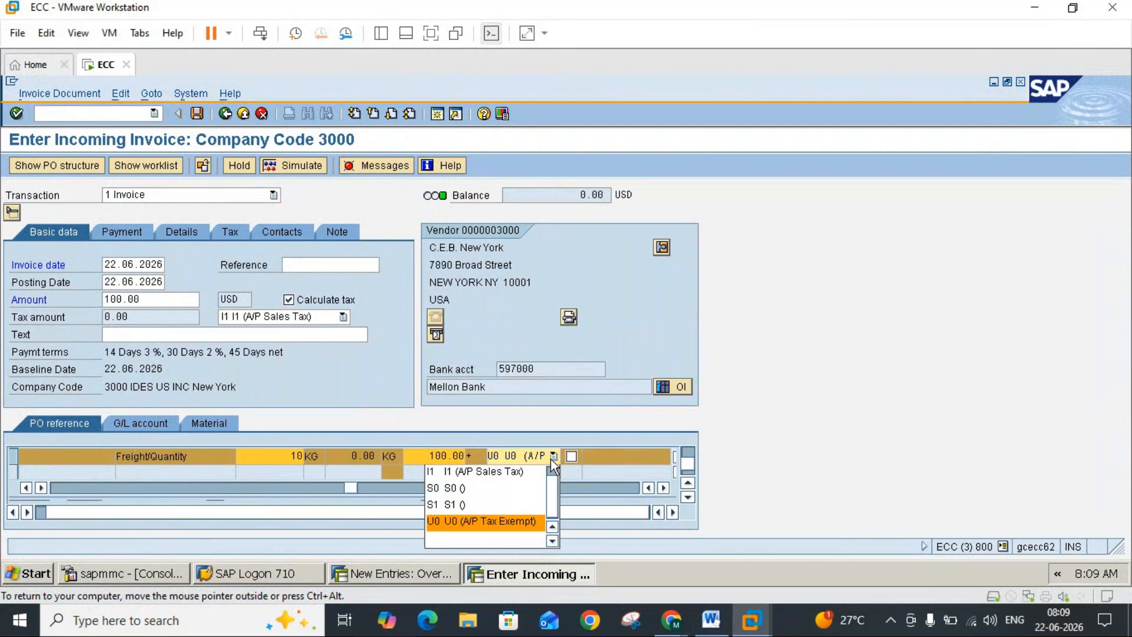
click(500, 470)
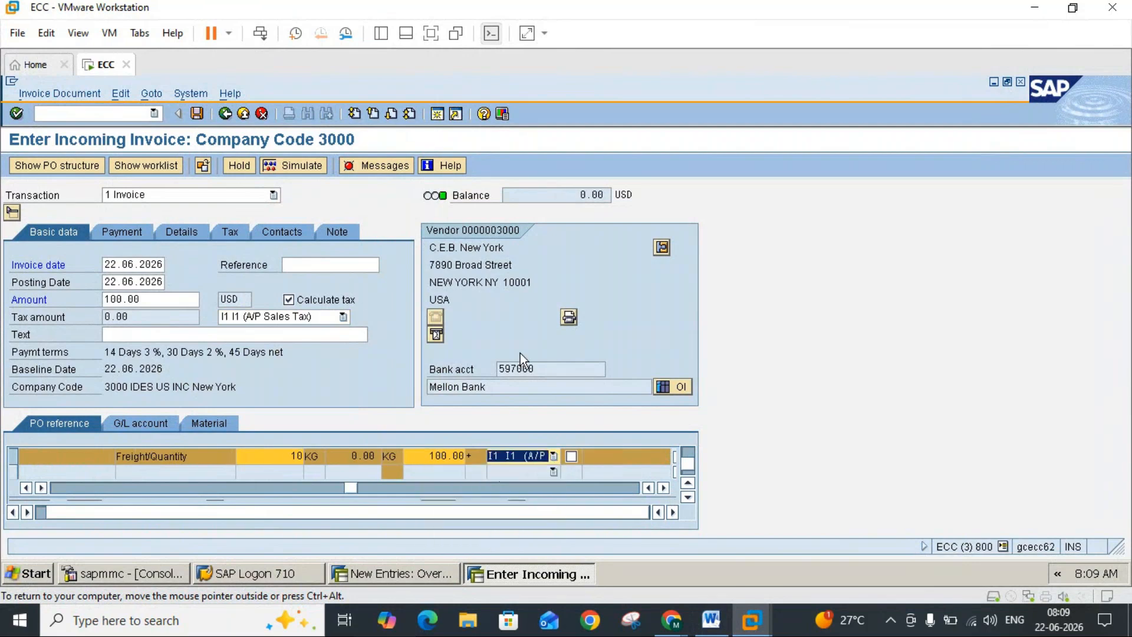
key(Return)
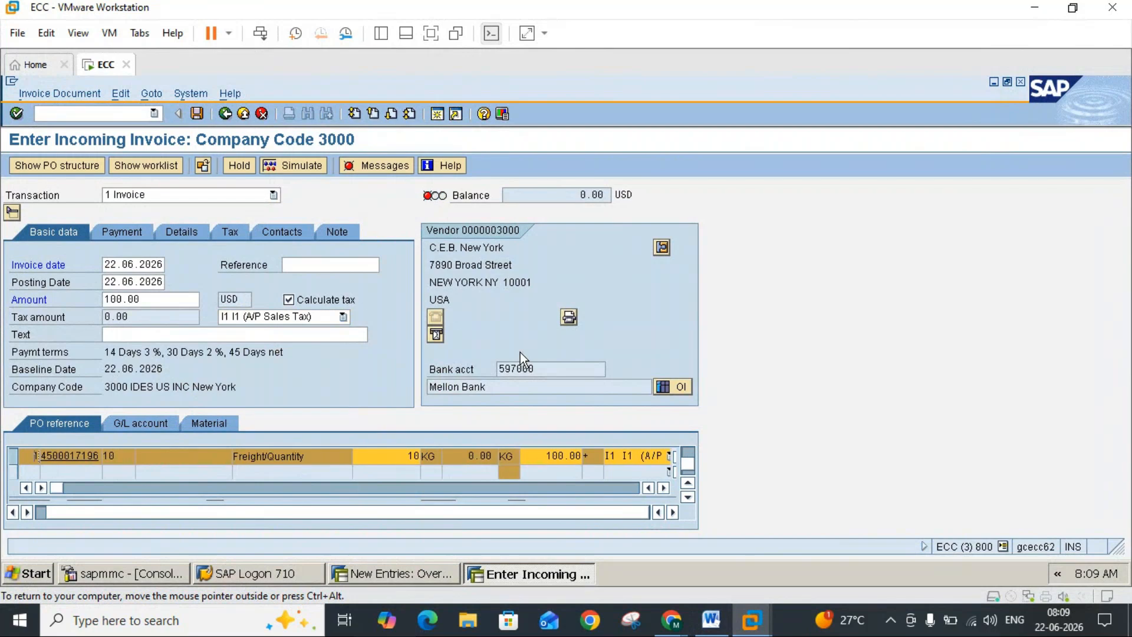
click(200, 118)
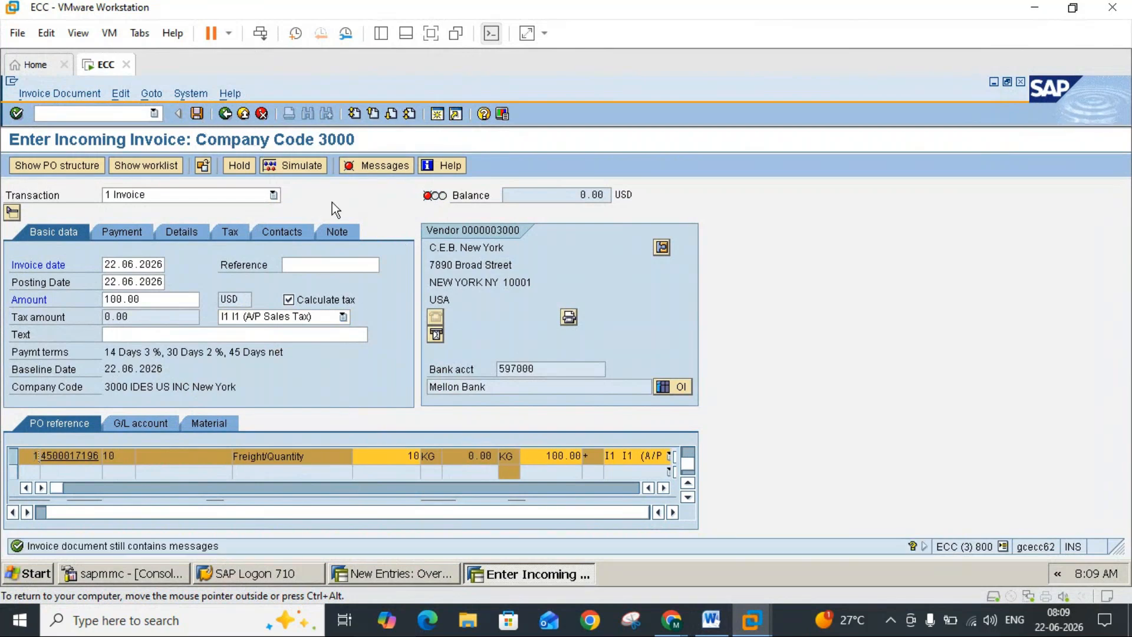
Step: Set the basic data tax code to S0, and try to select S0 for the Freight/Quantity item as well
click(342, 318)
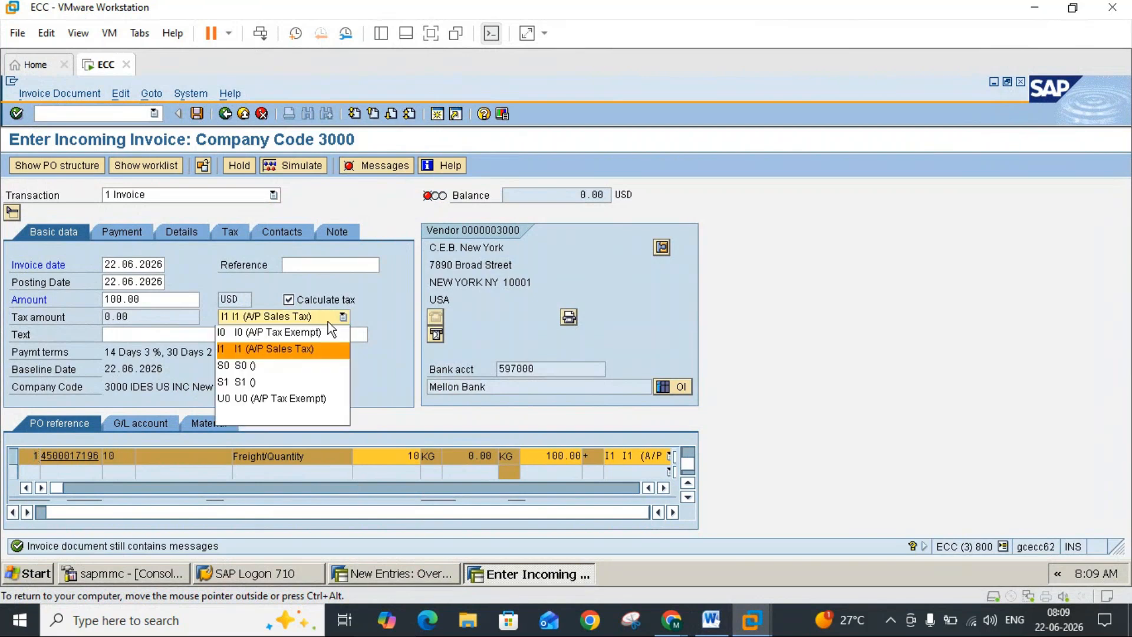
click(252, 367)
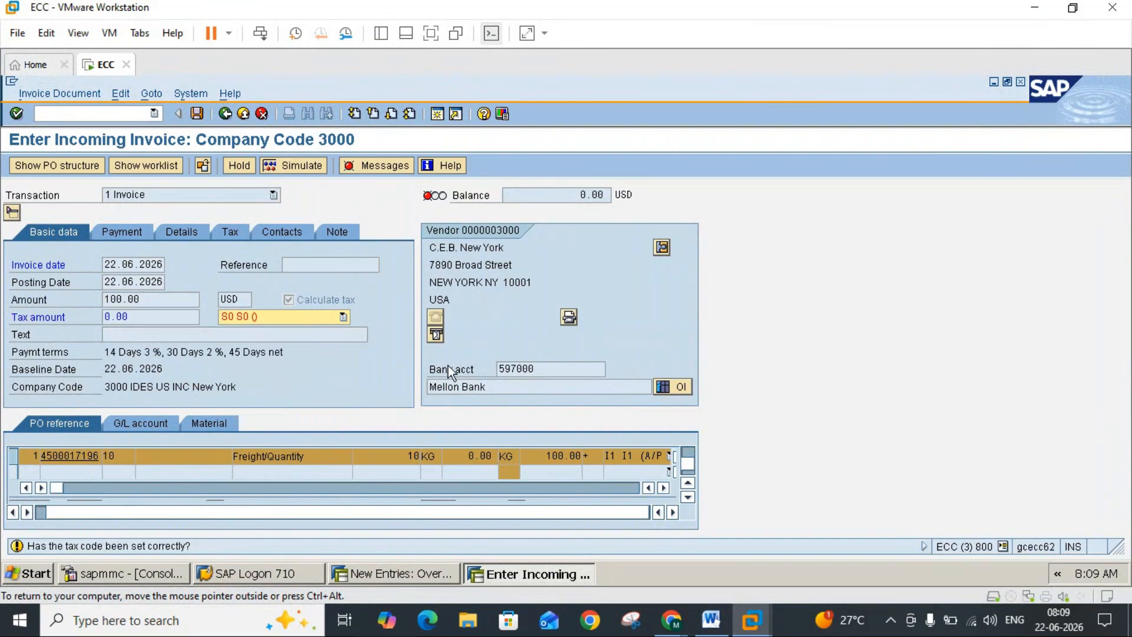
click(664, 488)
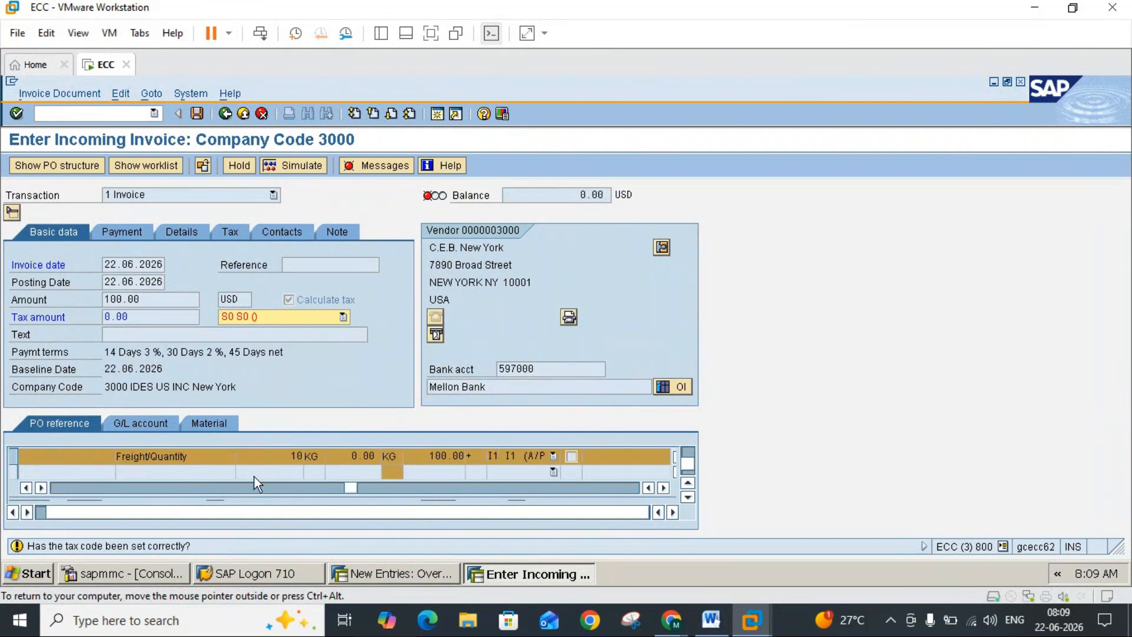
click(27, 487)
click(27, 487)
click(28, 487)
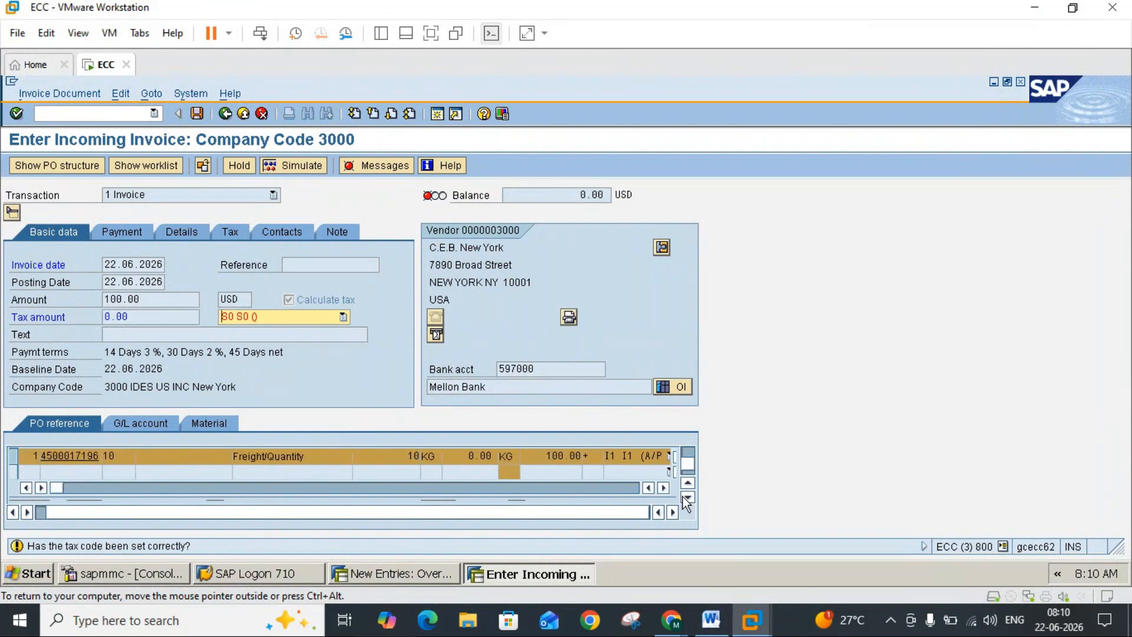
click(663, 488)
click(664, 489)
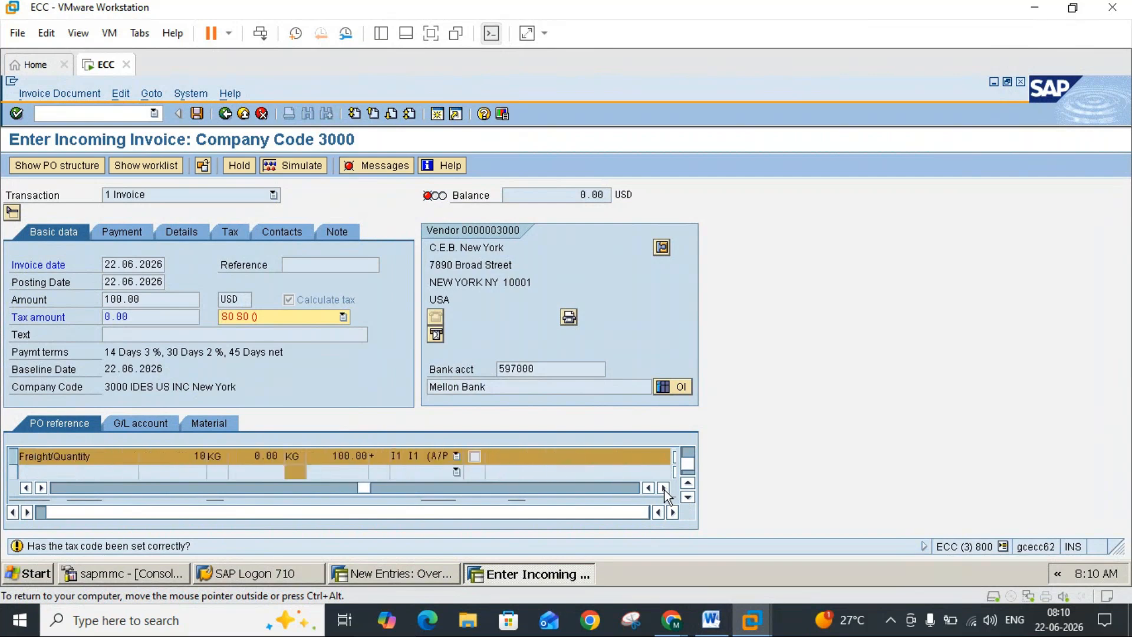
click(427, 454)
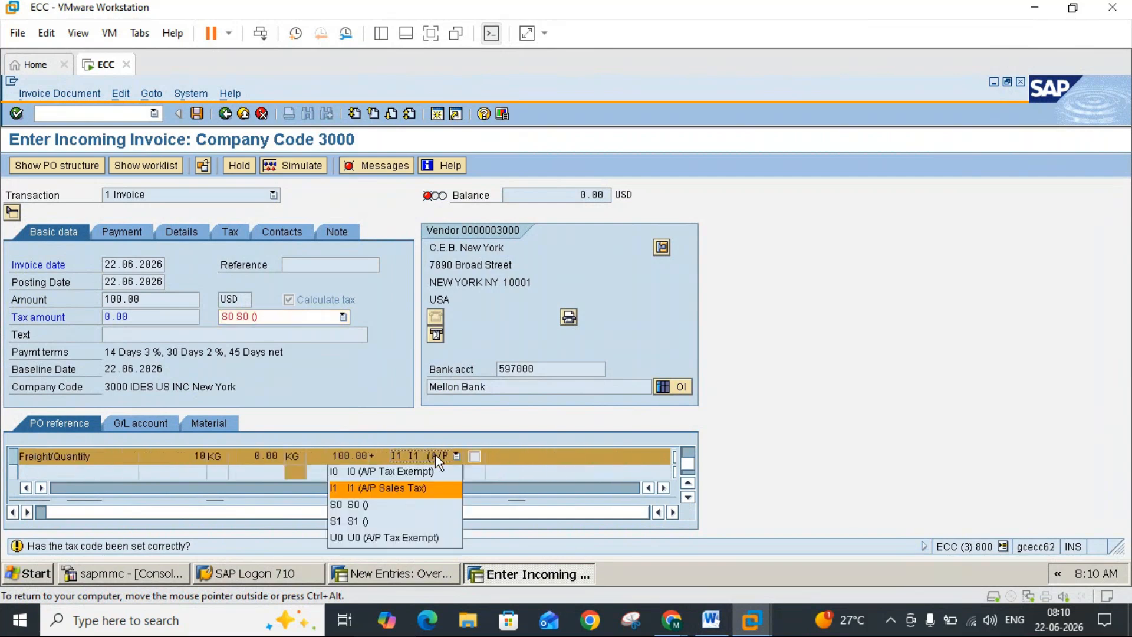
click(355, 503)
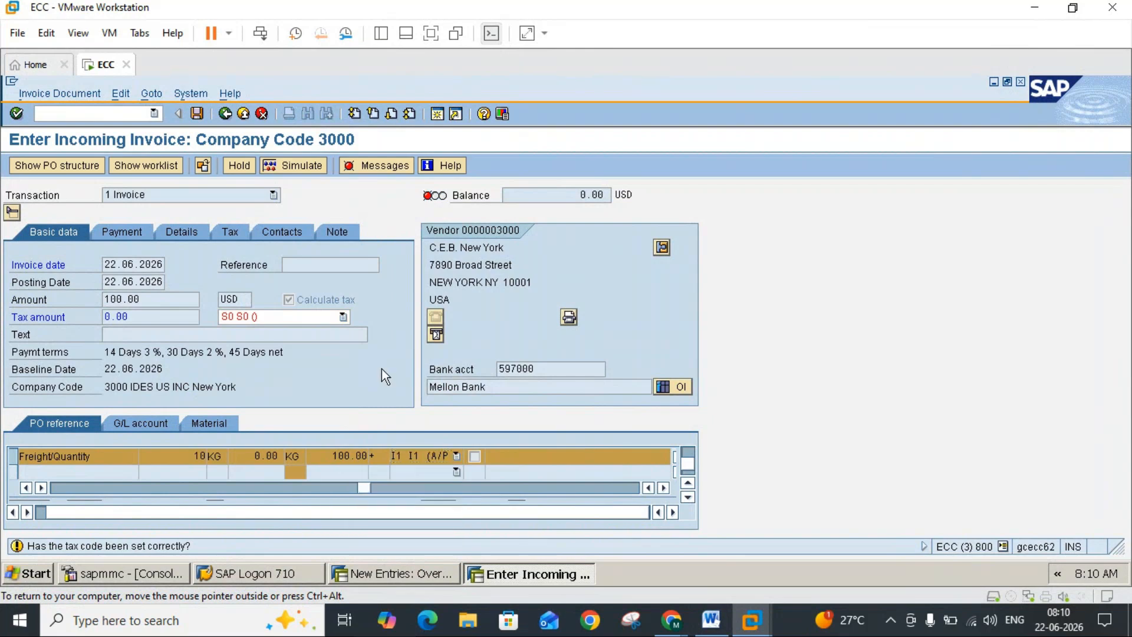
Step: Try to post the invoice with tax code S0, and set the Freight/Quantity item's tax code to I0 (A/P Tax Exempt)
key(Return)
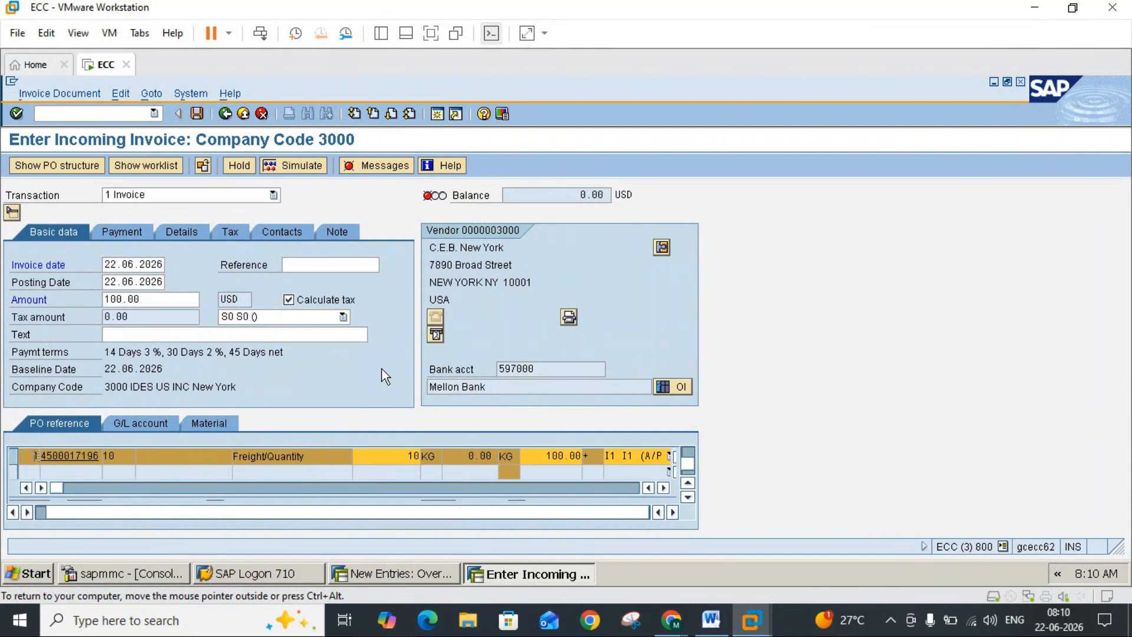
click(196, 114)
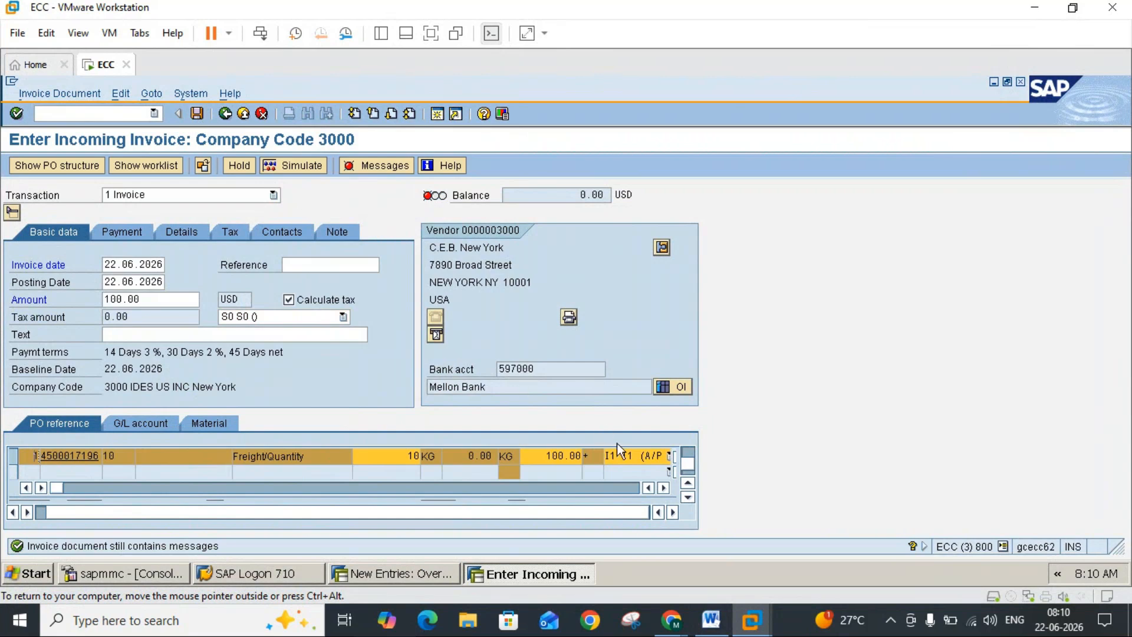
click(664, 488)
click(664, 487)
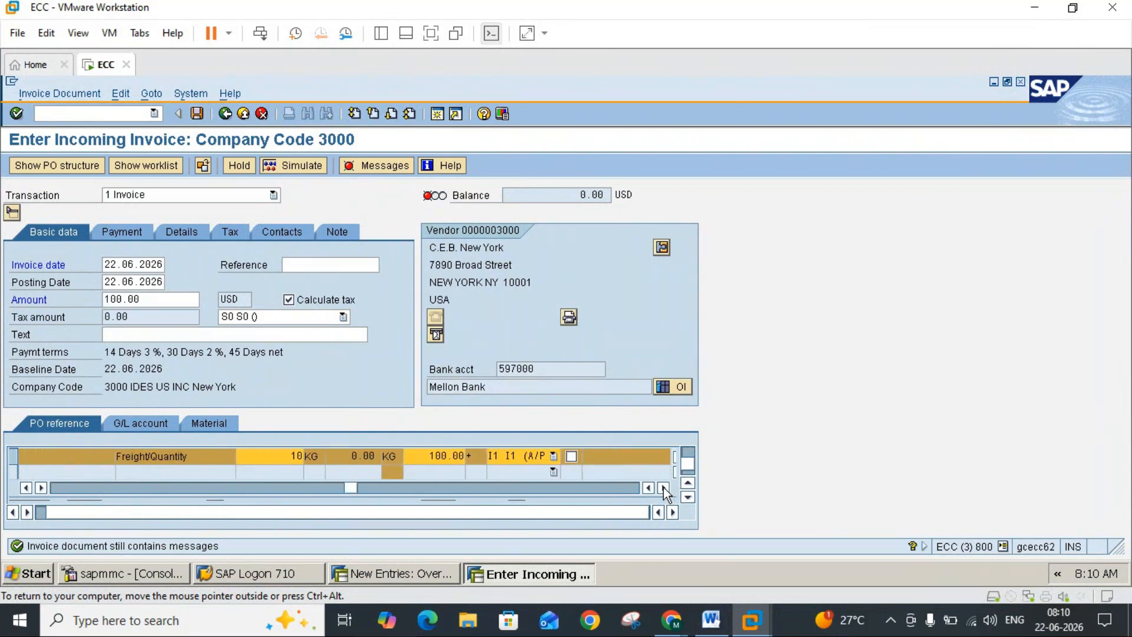
click(552, 455)
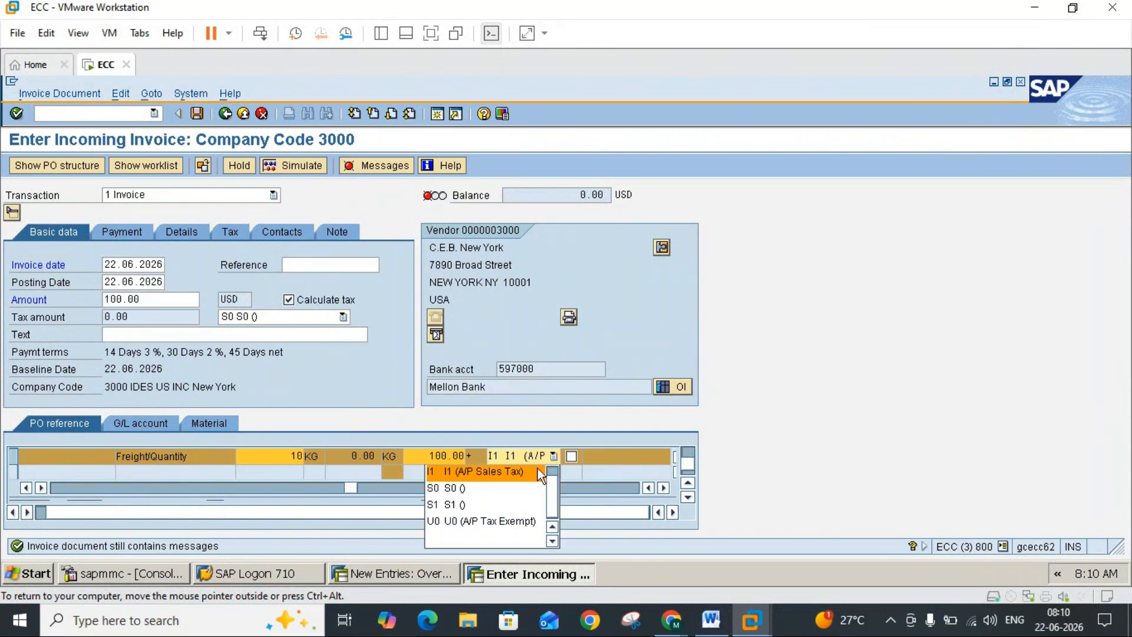
scroll(551, 474, up, 1)
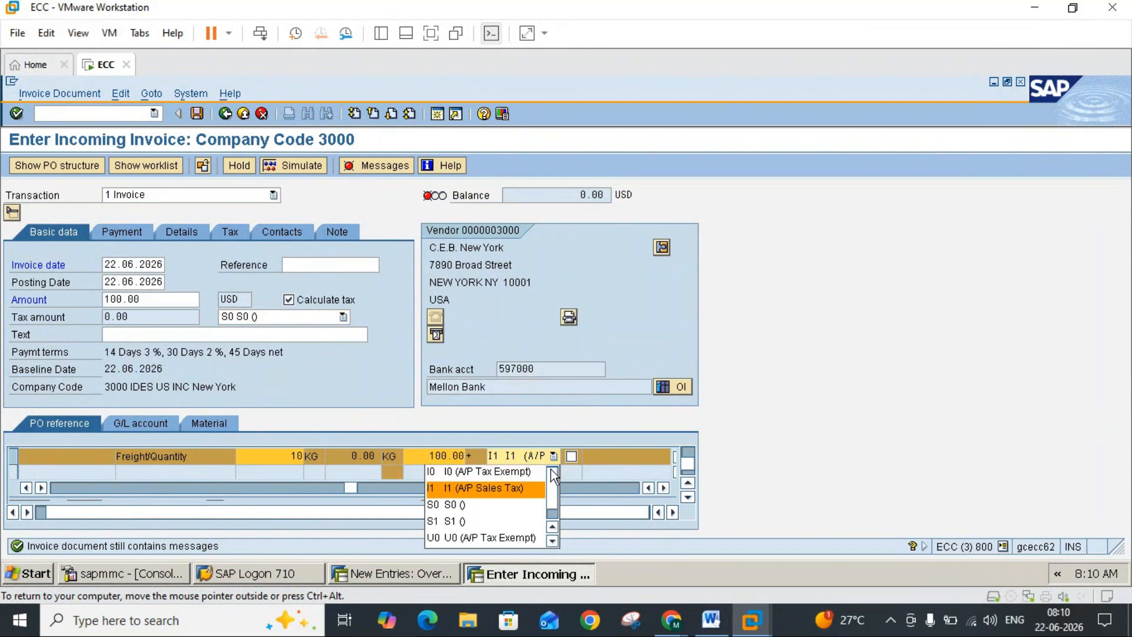
click(521, 470)
Step: Set the basic data tax code to I0 (A/P Tax Exempt) with Calculate tax disabled, and try to post the invoice
click(331, 317)
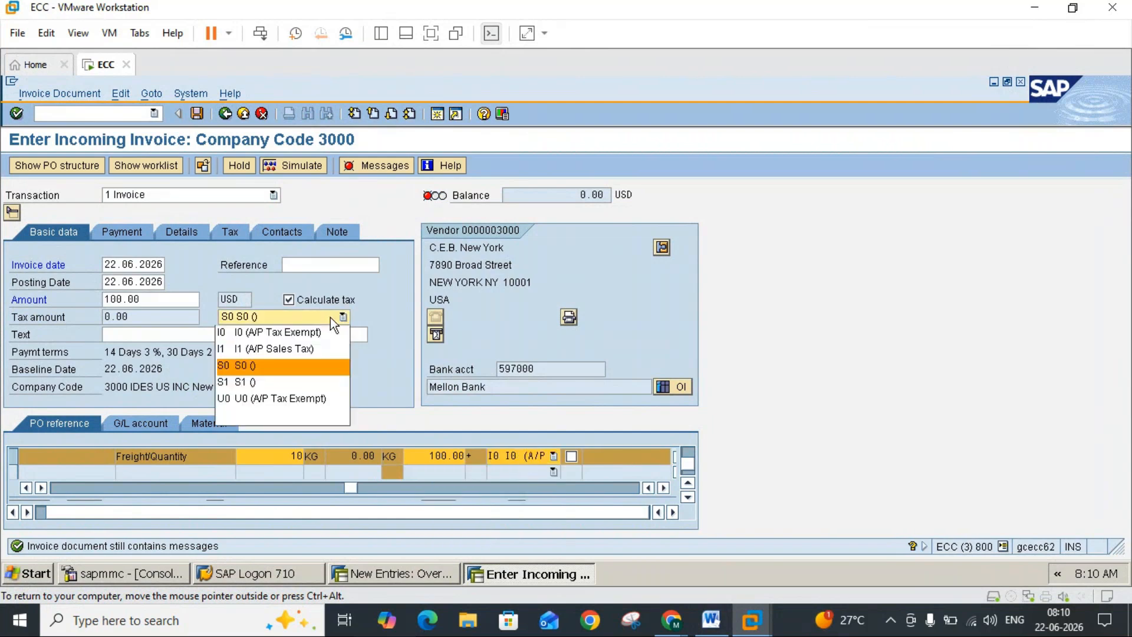
click(318, 331)
click(289, 301)
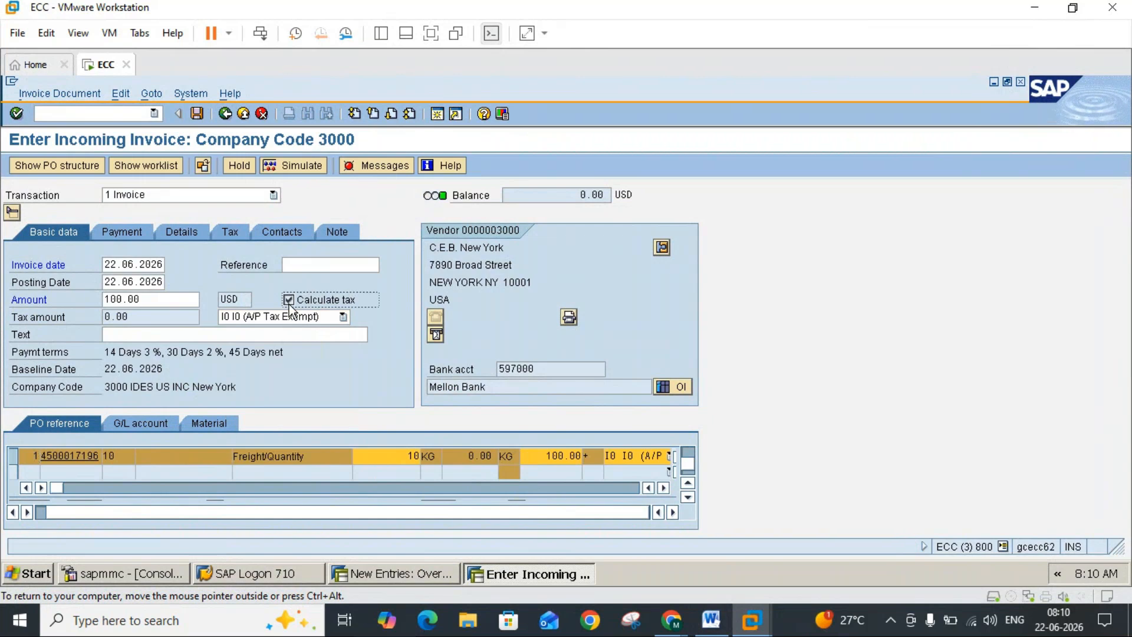
click(197, 114)
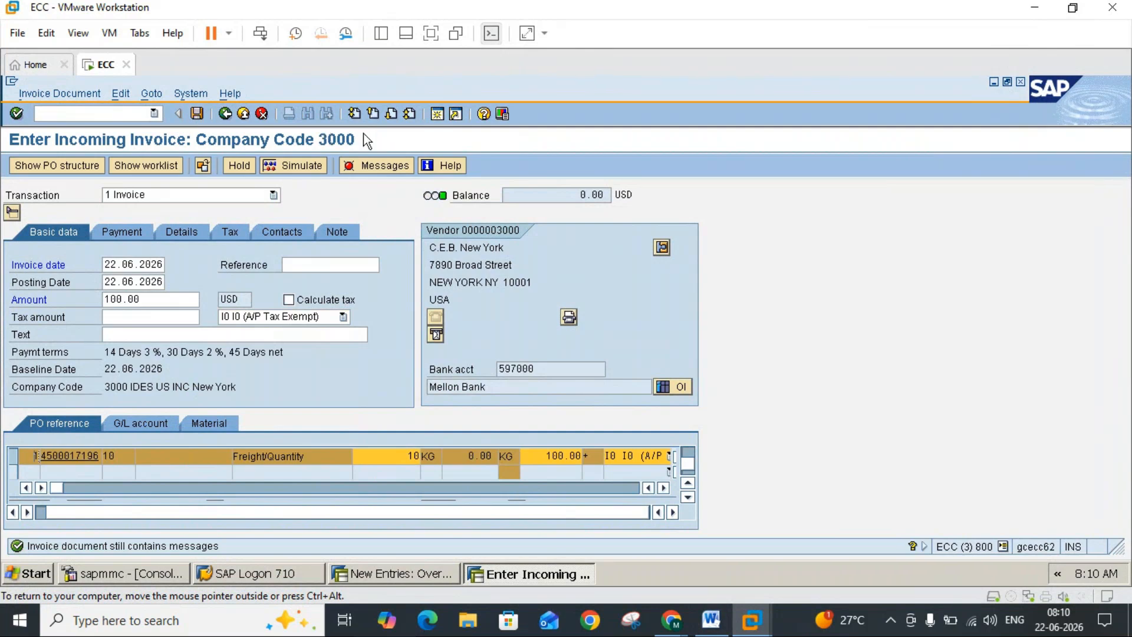
Step: Open a new SAP session and display the tax calculation procedures with transaction OBYZ
click(441, 111)
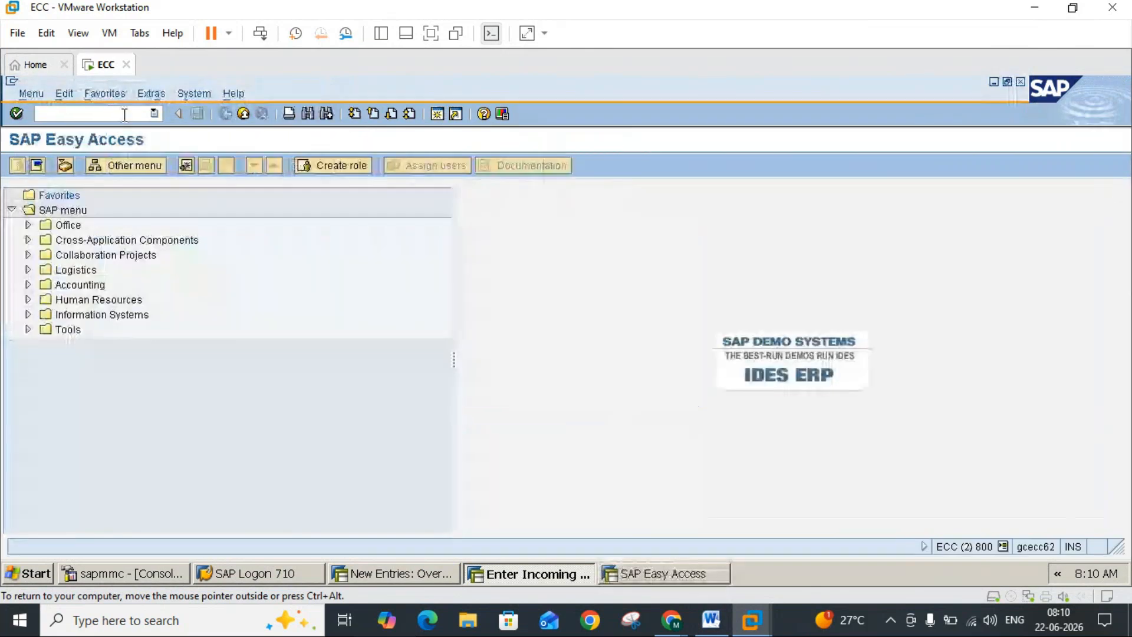
click(125, 115)
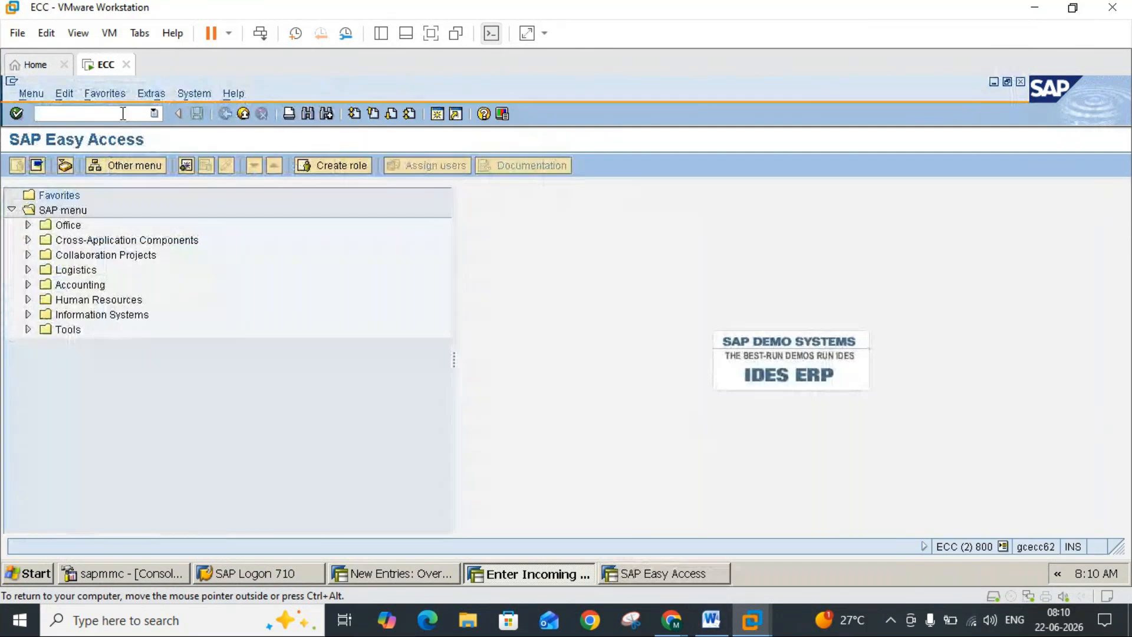
text(o)
key(BackSpace)
text(obyz)
key(Return)
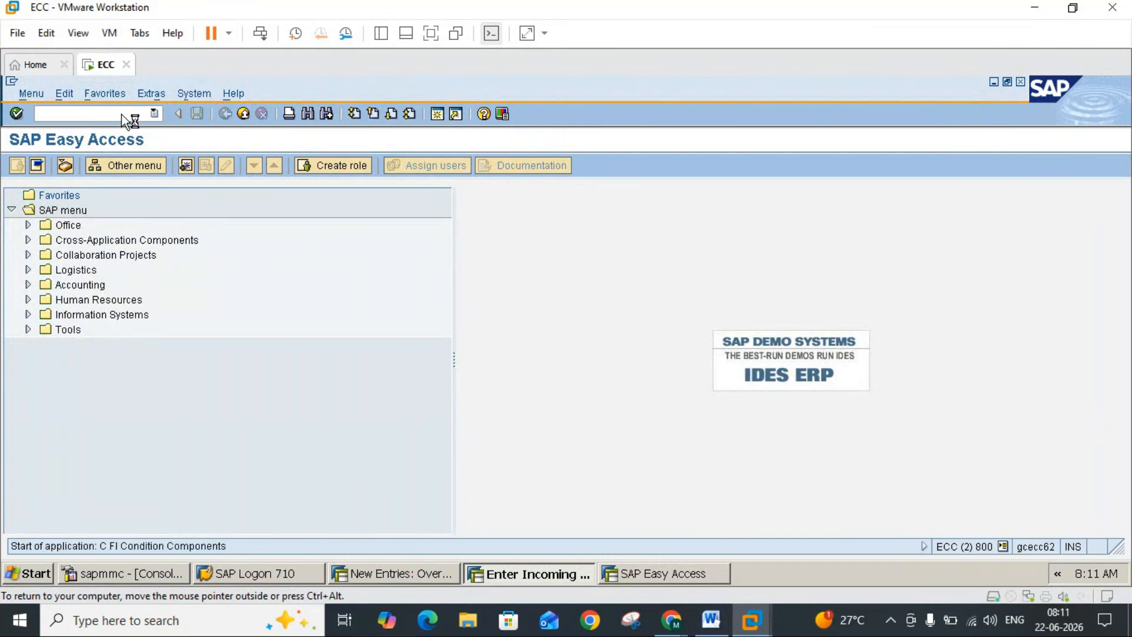
click(66, 337)
double_click(66, 337)
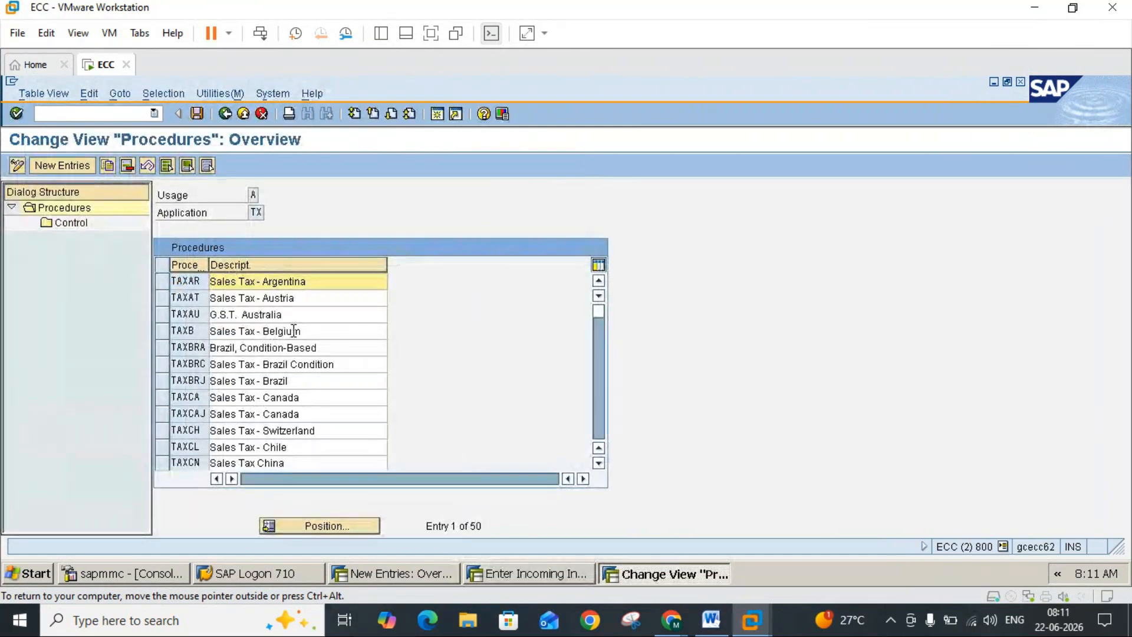
Step: Find the TAXUS (Sales Tax - USA) procedure in the procedures list, and leave the OBYZ transaction
click(599, 417)
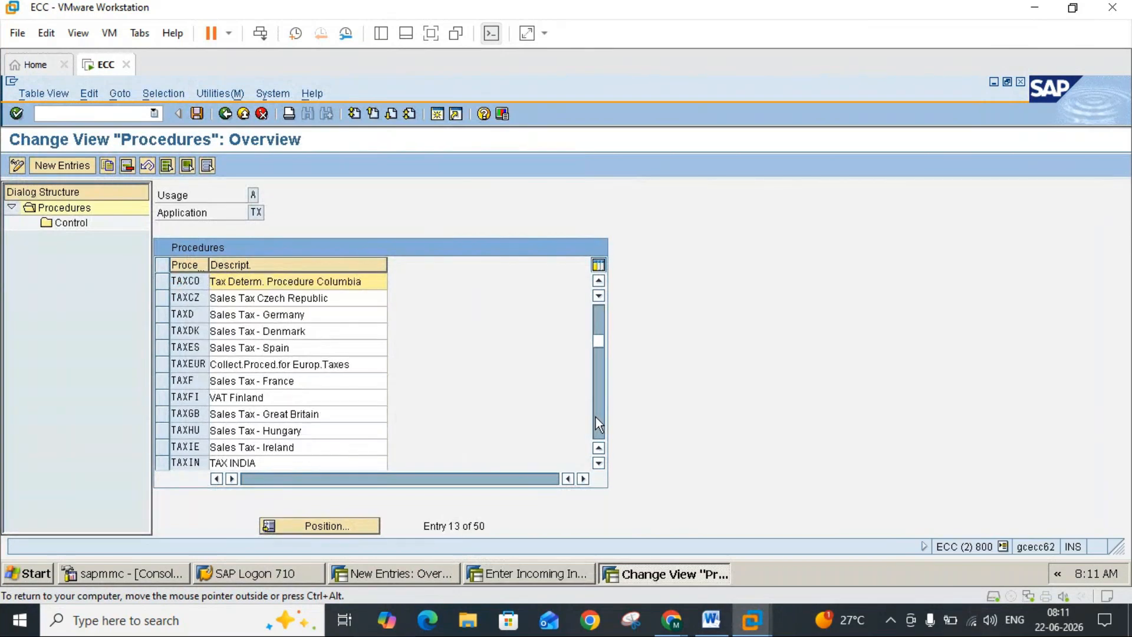
click(596, 416)
click(596, 417)
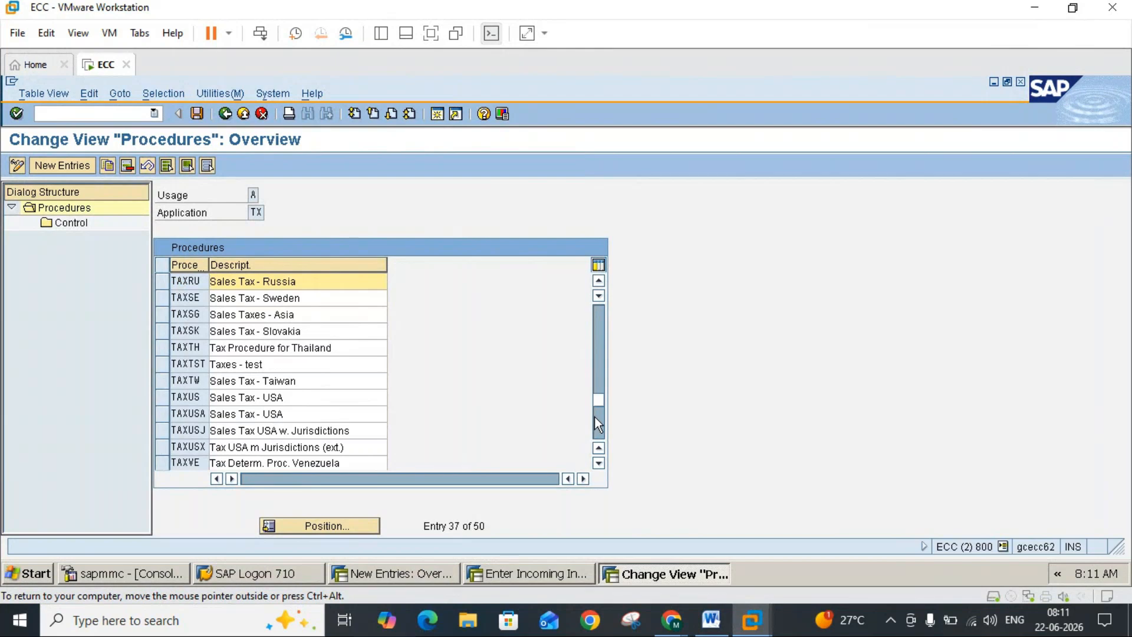
click(159, 400)
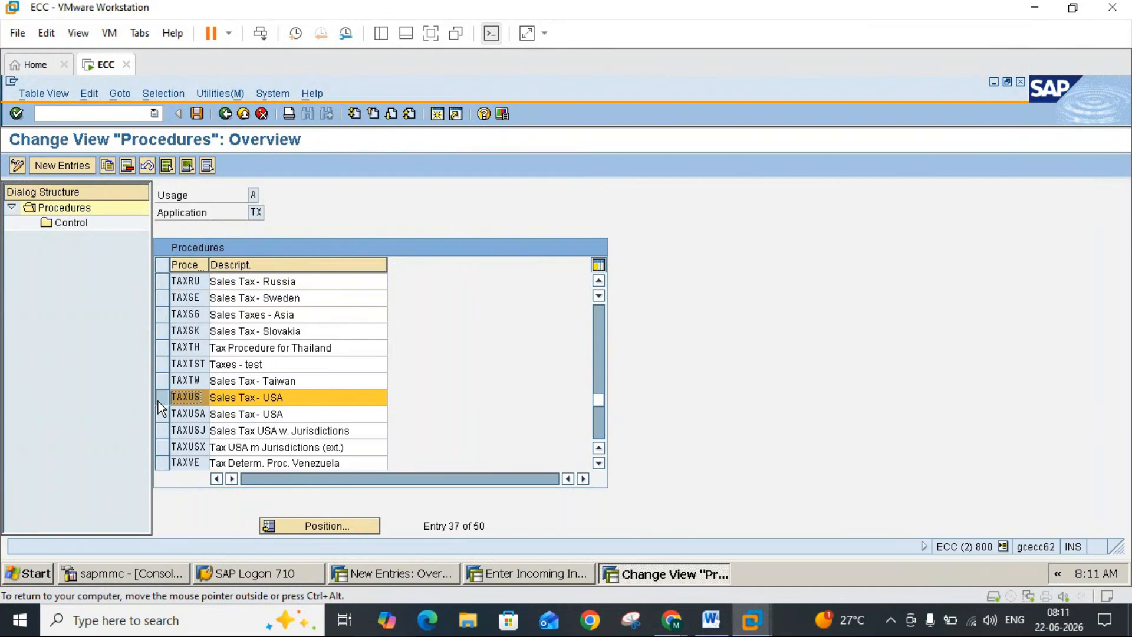
click(226, 113)
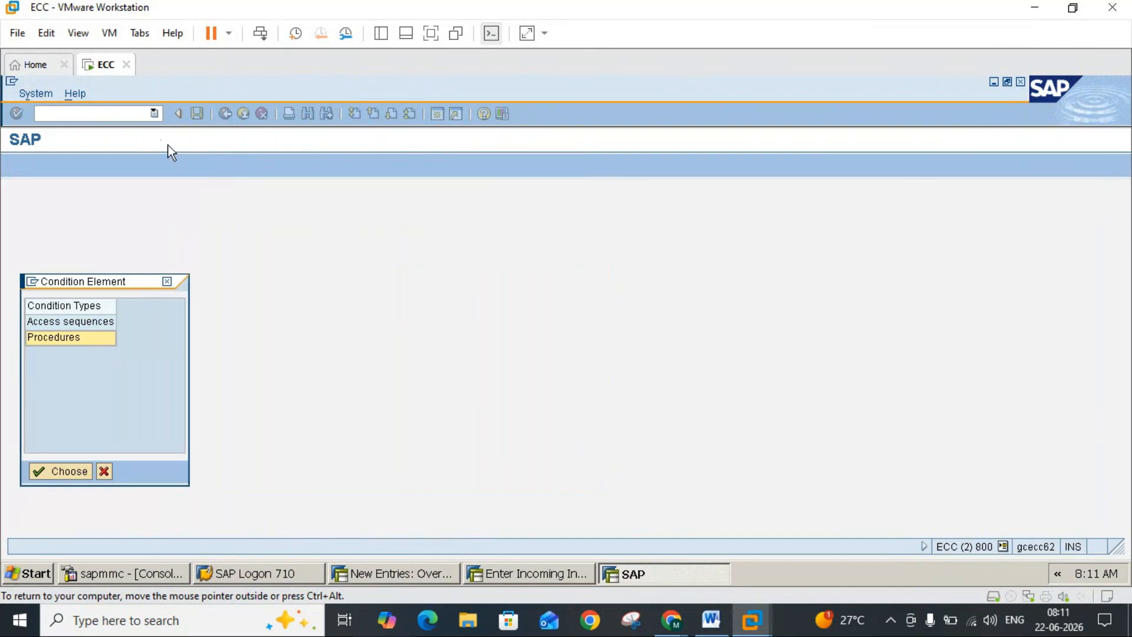
click(168, 281)
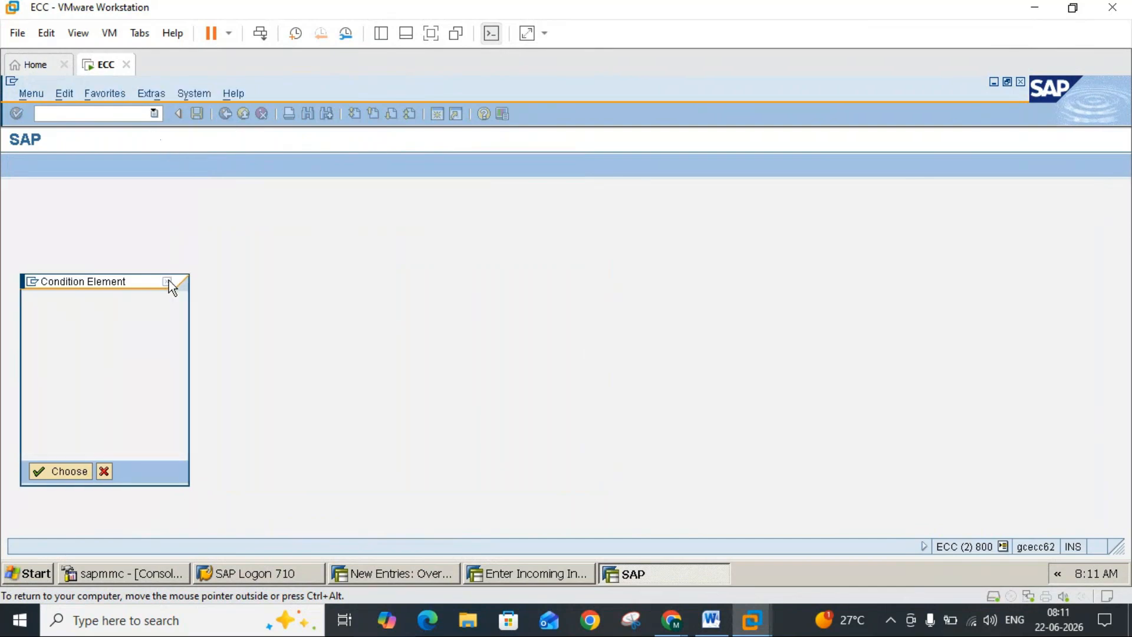
Step: Look up the calculation procedure assigned to country US in transaction OBBQ
click(133, 120)
text(obbq)
key(Return)
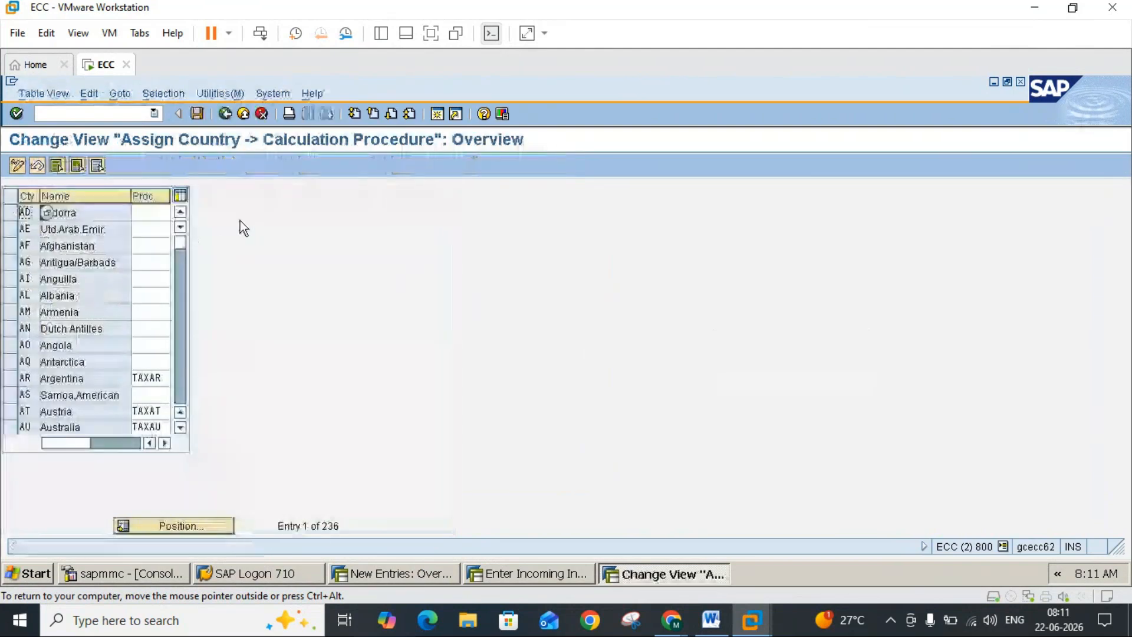
click(175, 525)
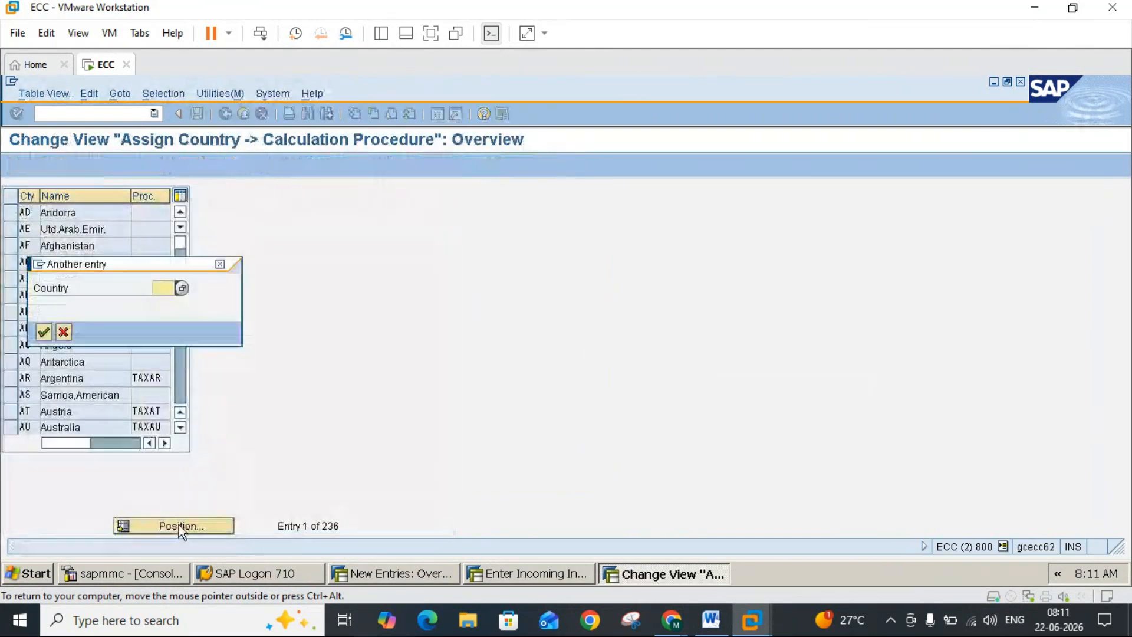
text(us)
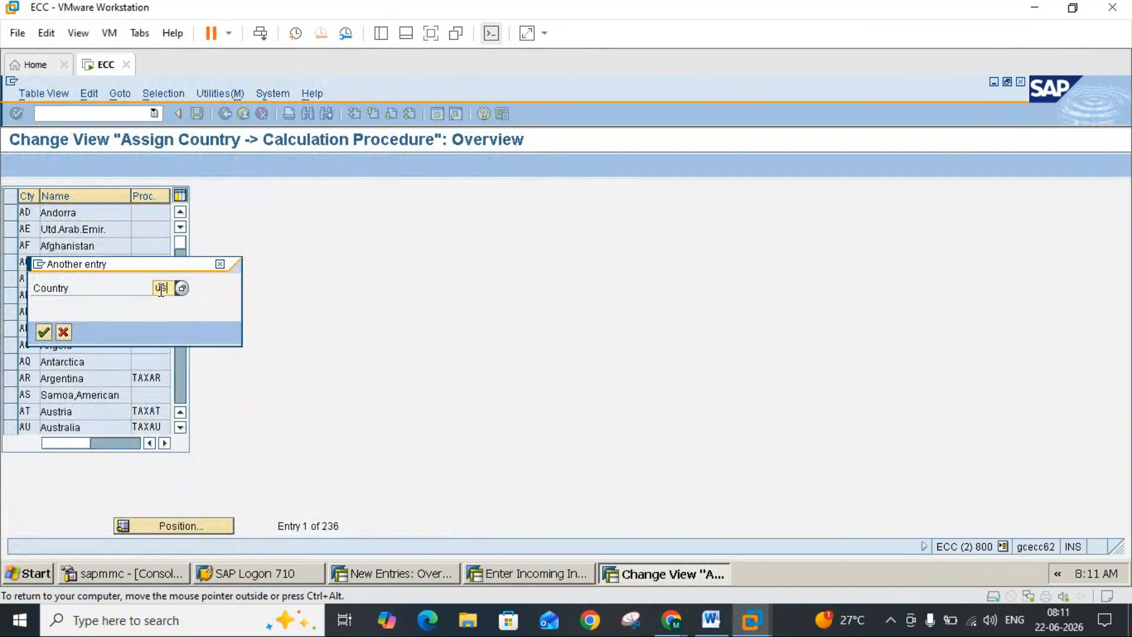
key(Return)
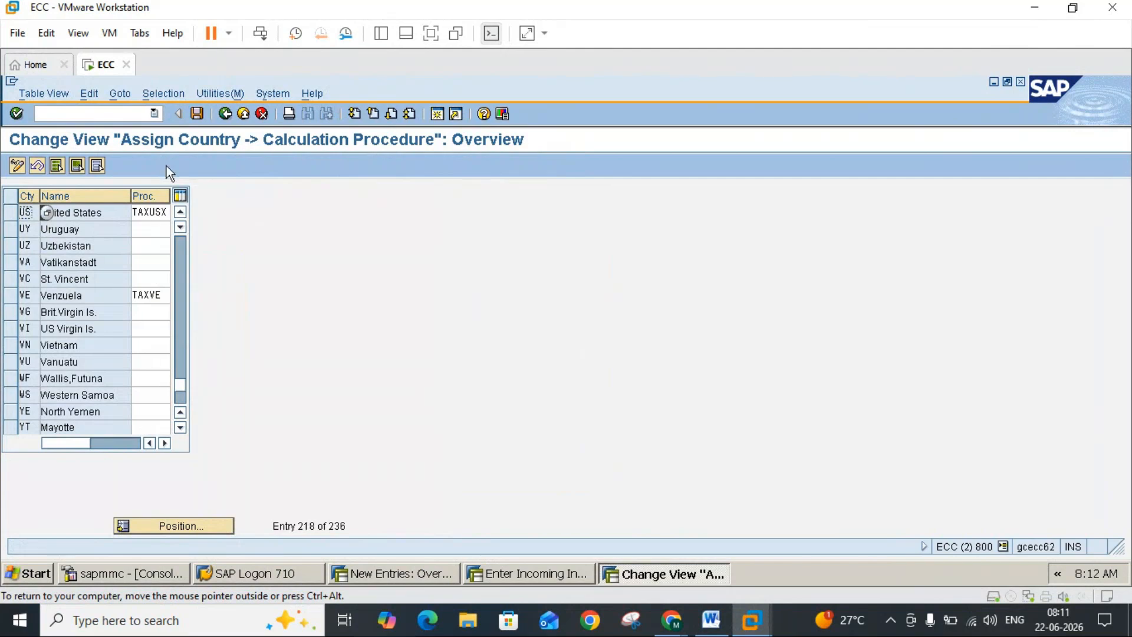
Step: Leave the country assignment view and start tax code maintenance for country US with transaction FTXP
click(224, 113)
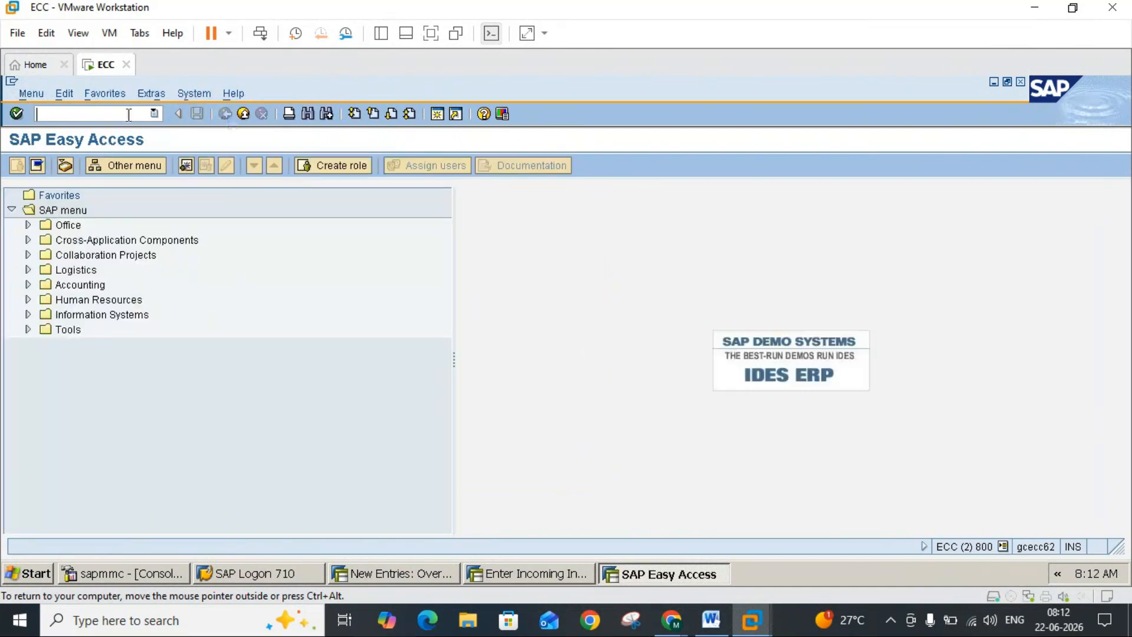
text(ftxp)
key(Return)
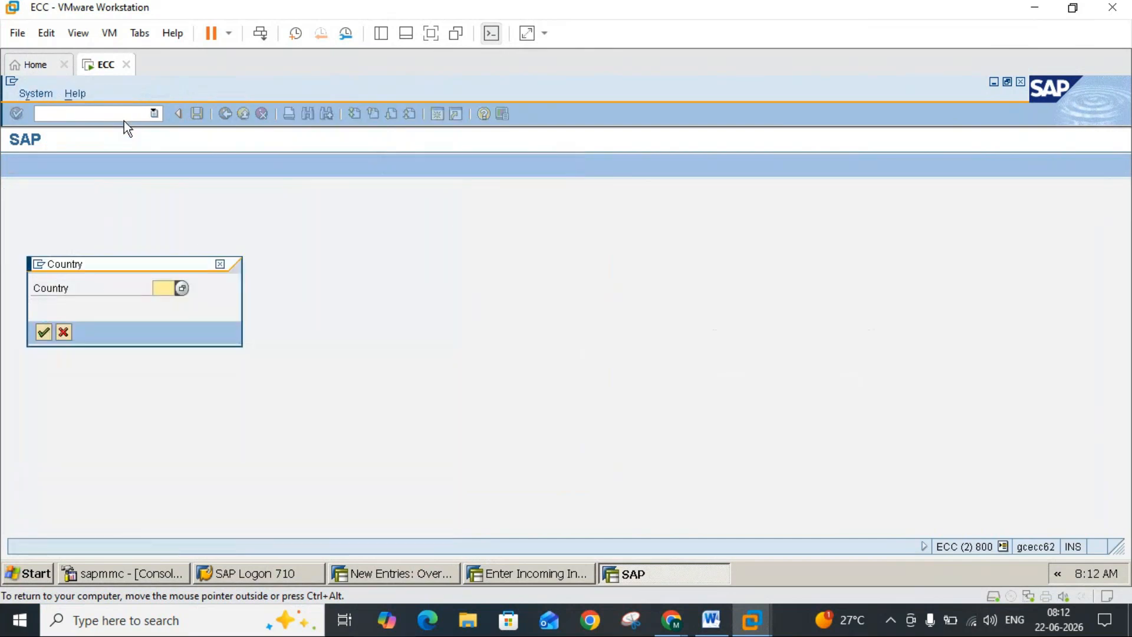
click(163, 287)
text(US)
key(Return)
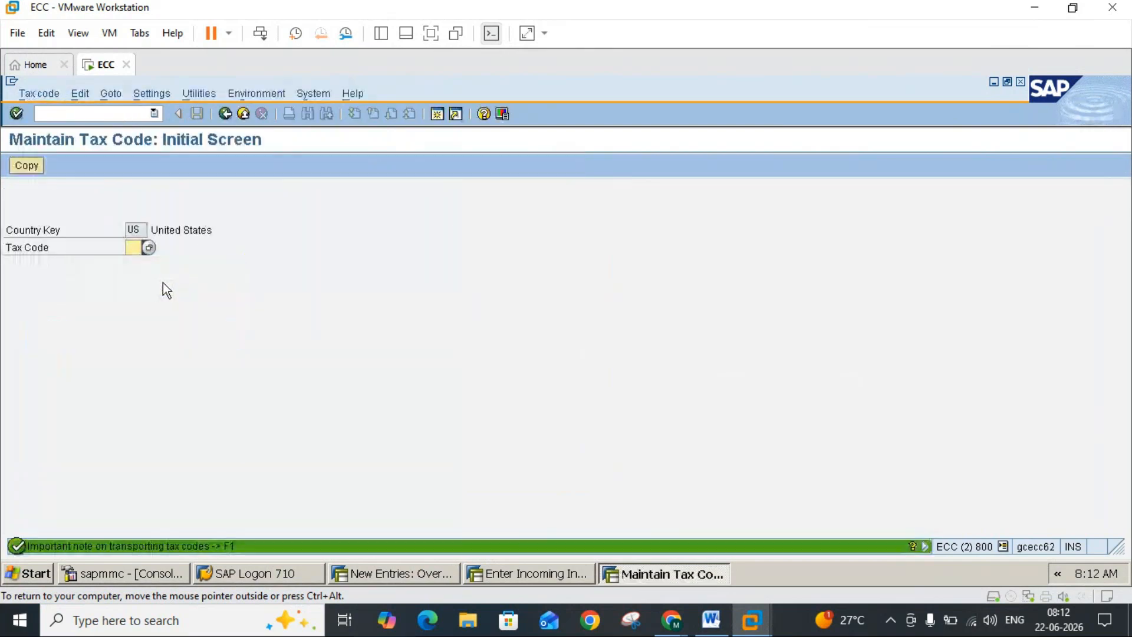
Step: Check the existing US tax codes, and start creating a new tax code UI
click(149, 248)
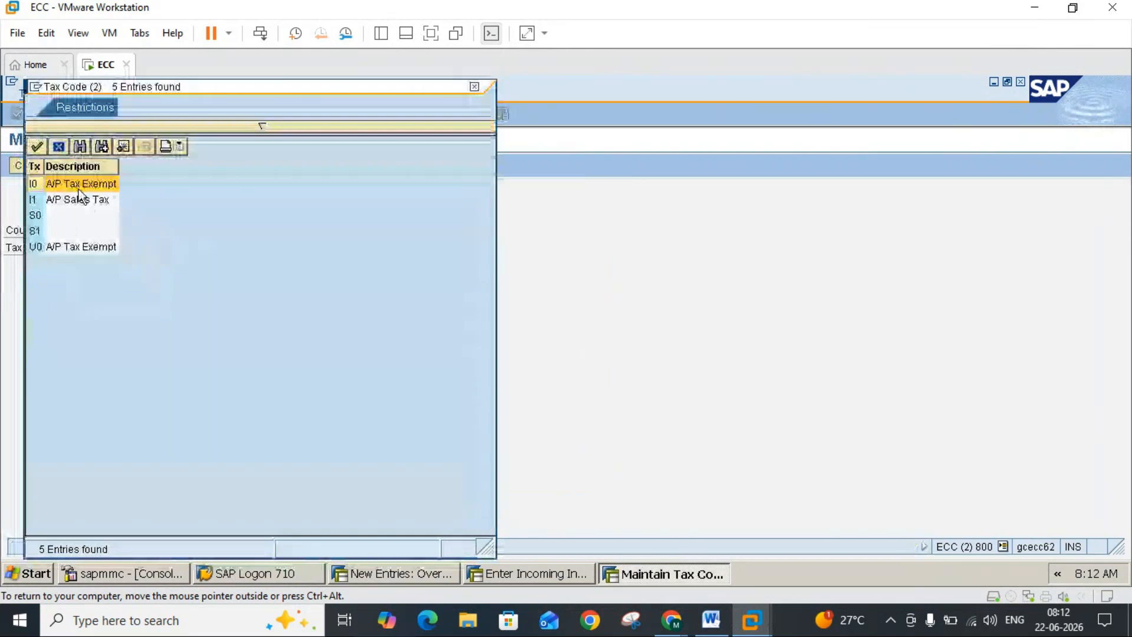
click(475, 87)
click(132, 248)
text(U)
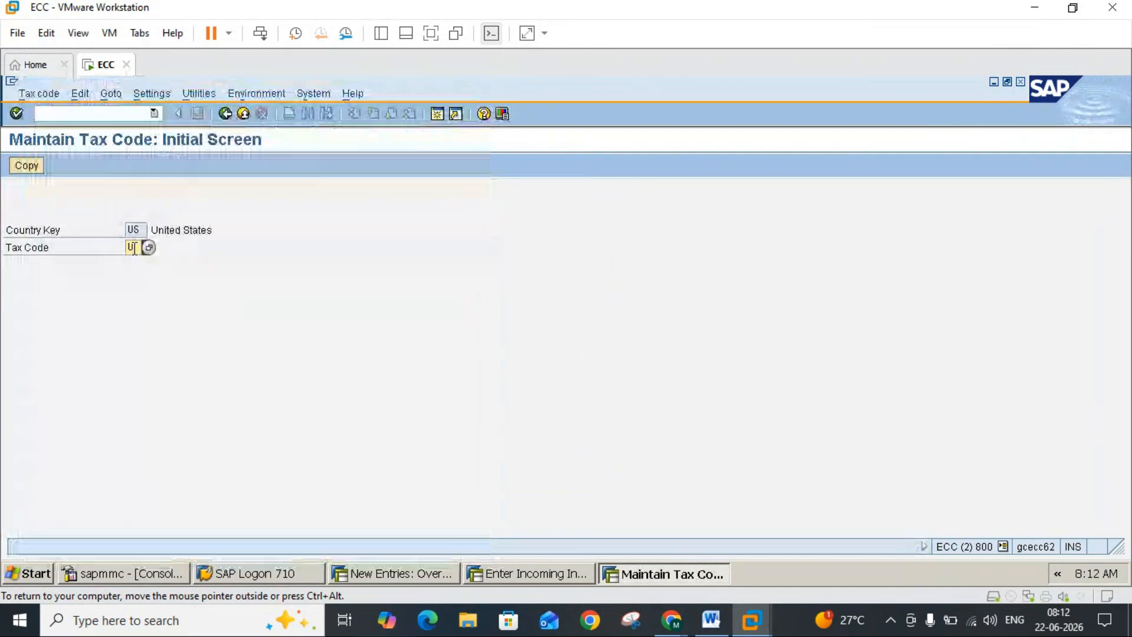
text(I)
key(Return)
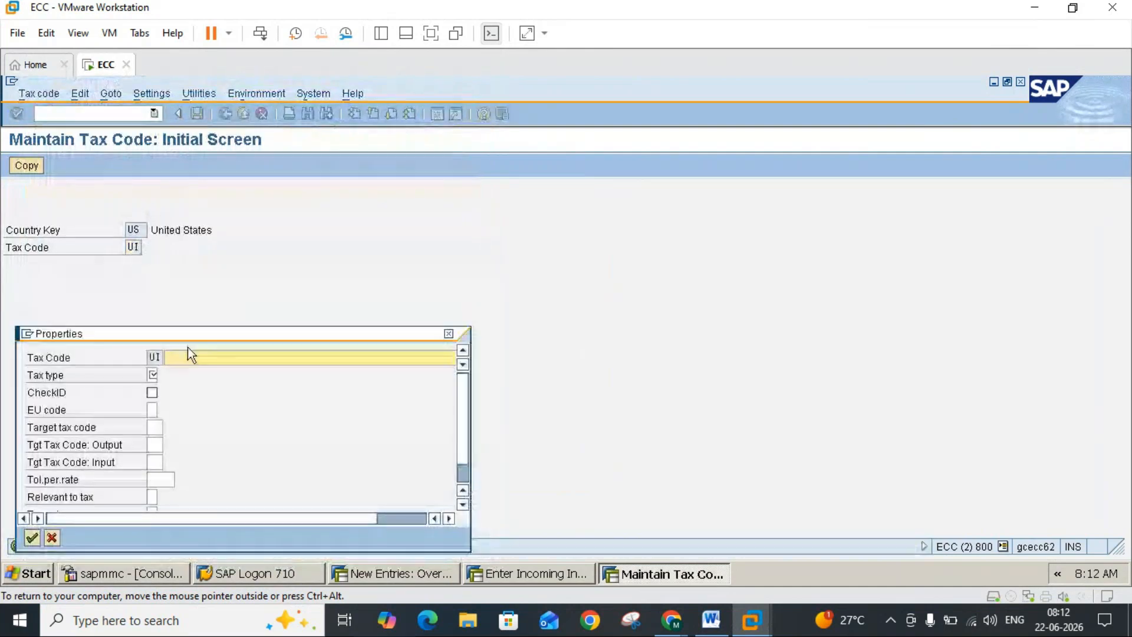
Step: Describe tax code UI as 10 % INPUT TAX and set its tax type to V (Input tax)
text(10)
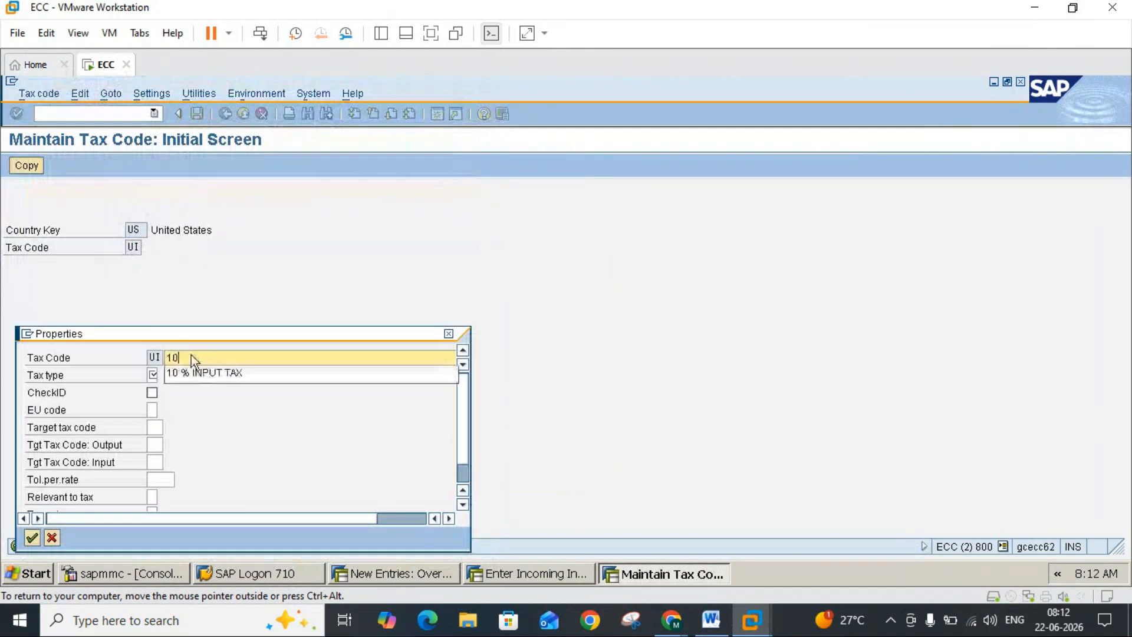
click(191, 372)
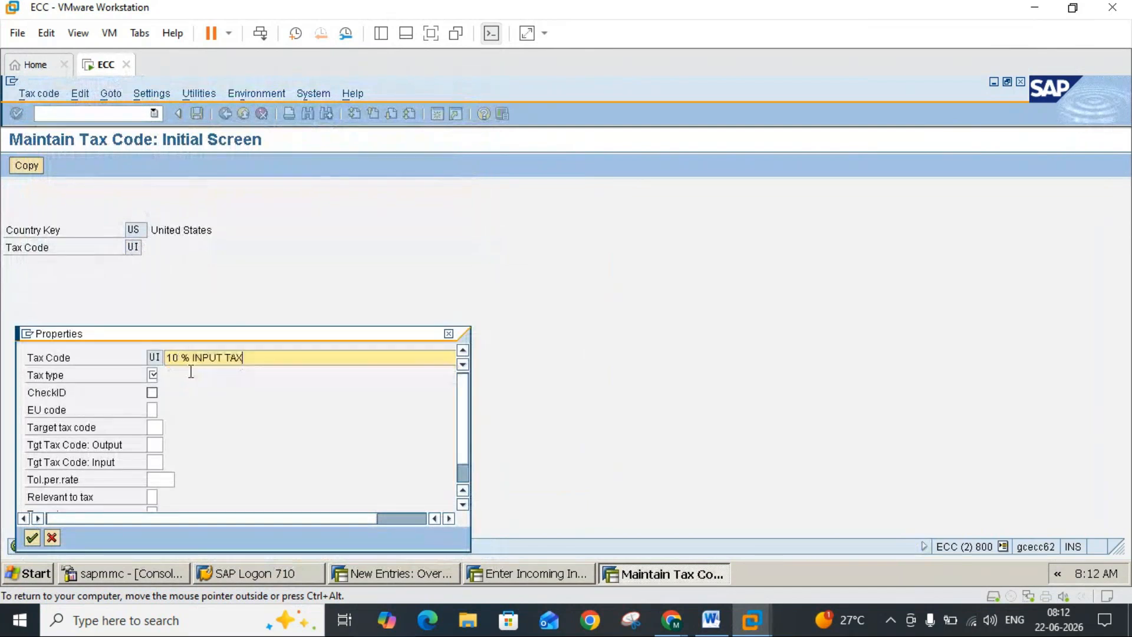
click(155, 377)
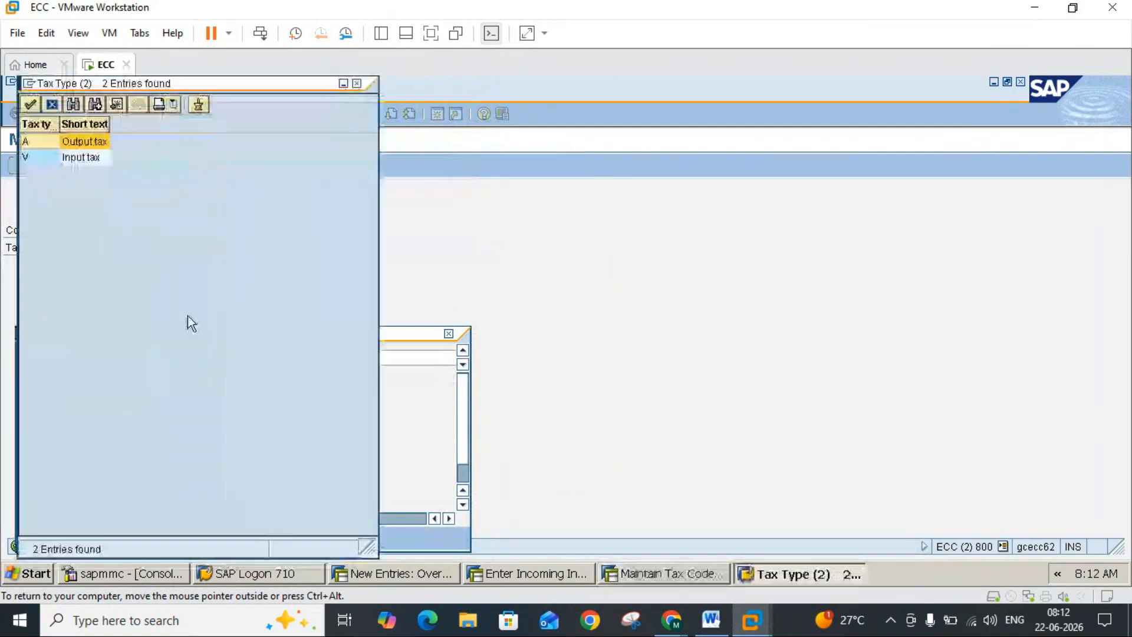
double_click(76, 158)
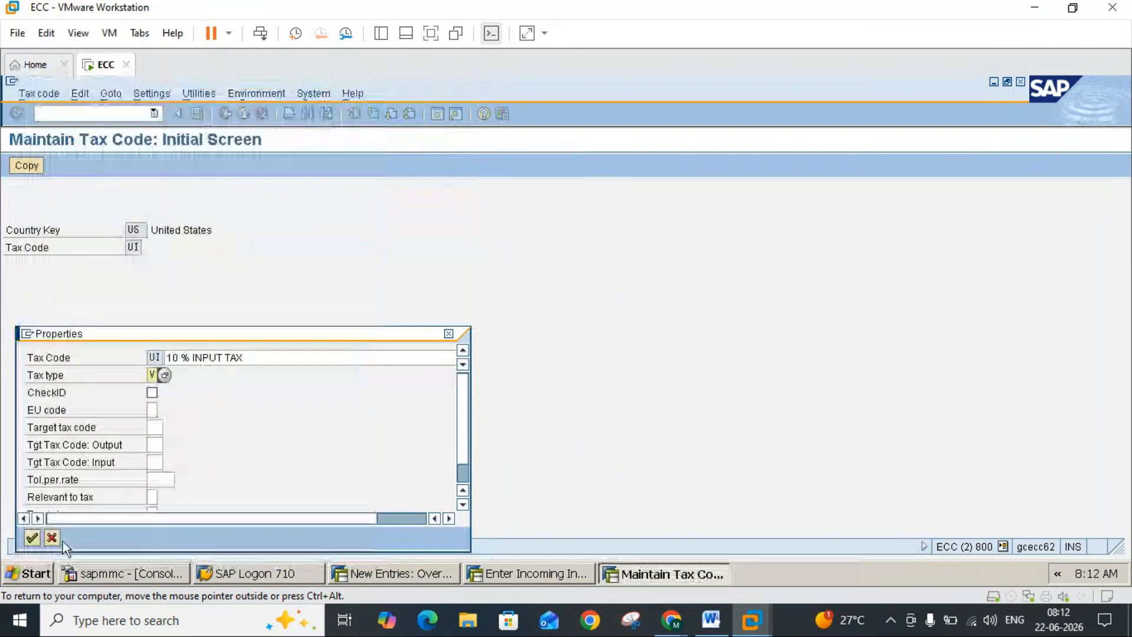
click(32, 537)
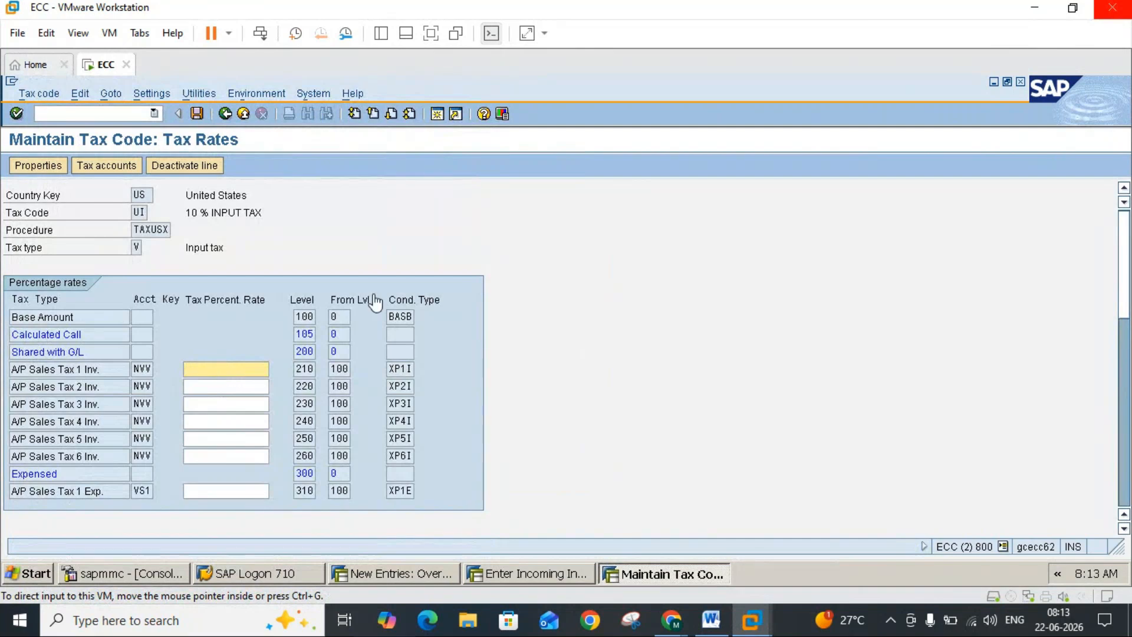
Step: Look through the percentage rate lines of tax code UI, and leave tax maintenance for SAP Easy Access without saving
key(Return)
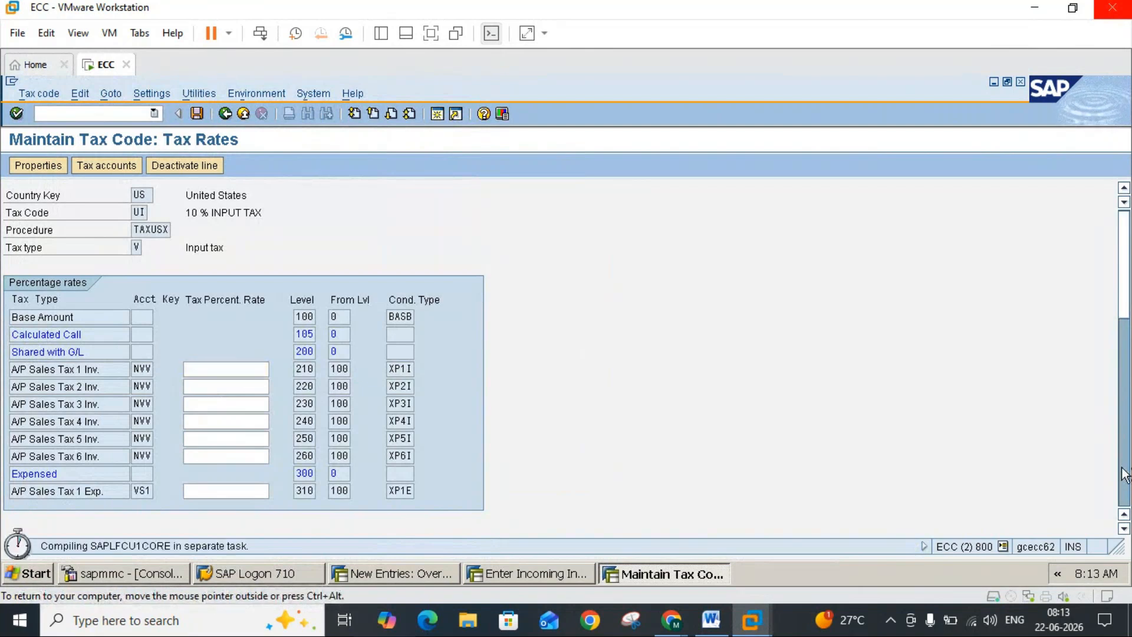
click(1124, 475)
click(1125, 473)
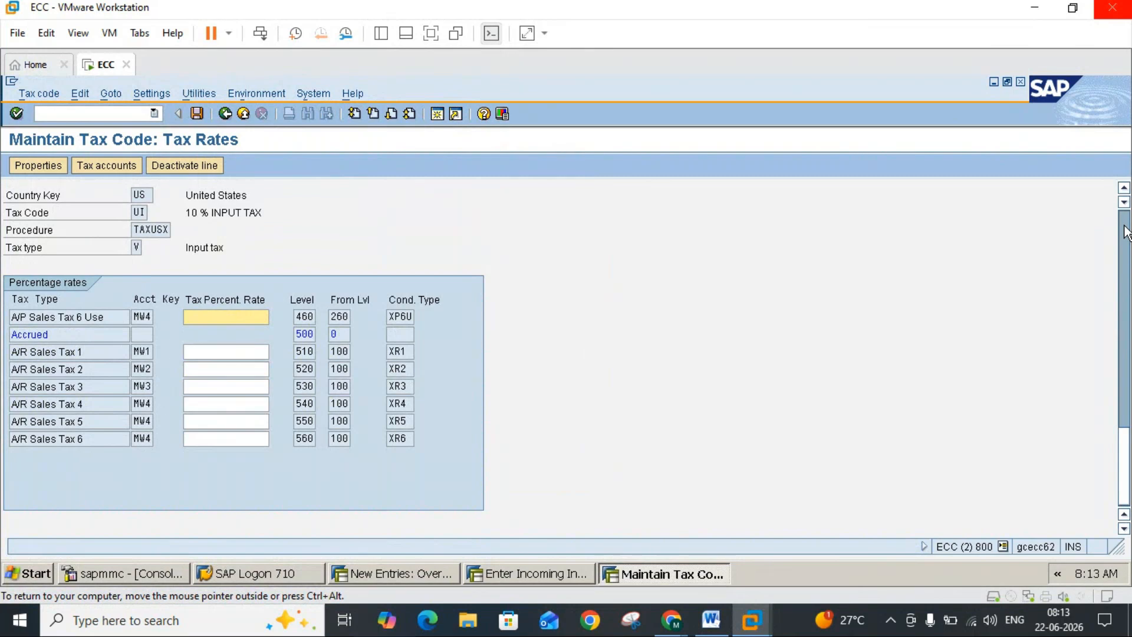
scroll(1125, 231, up, 5)
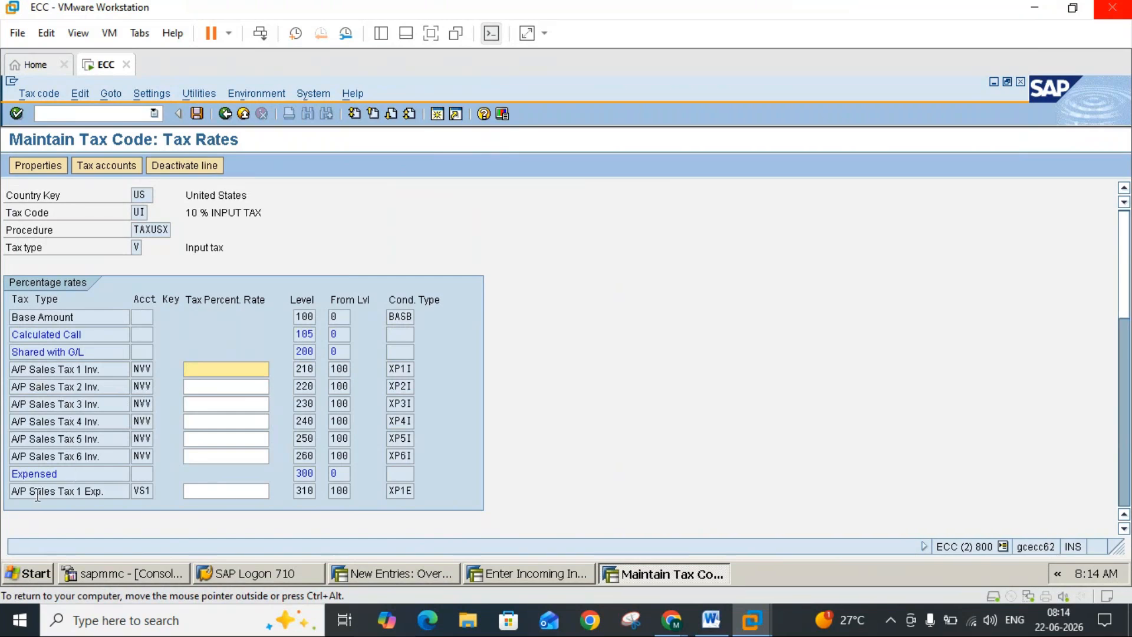
click(225, 114)
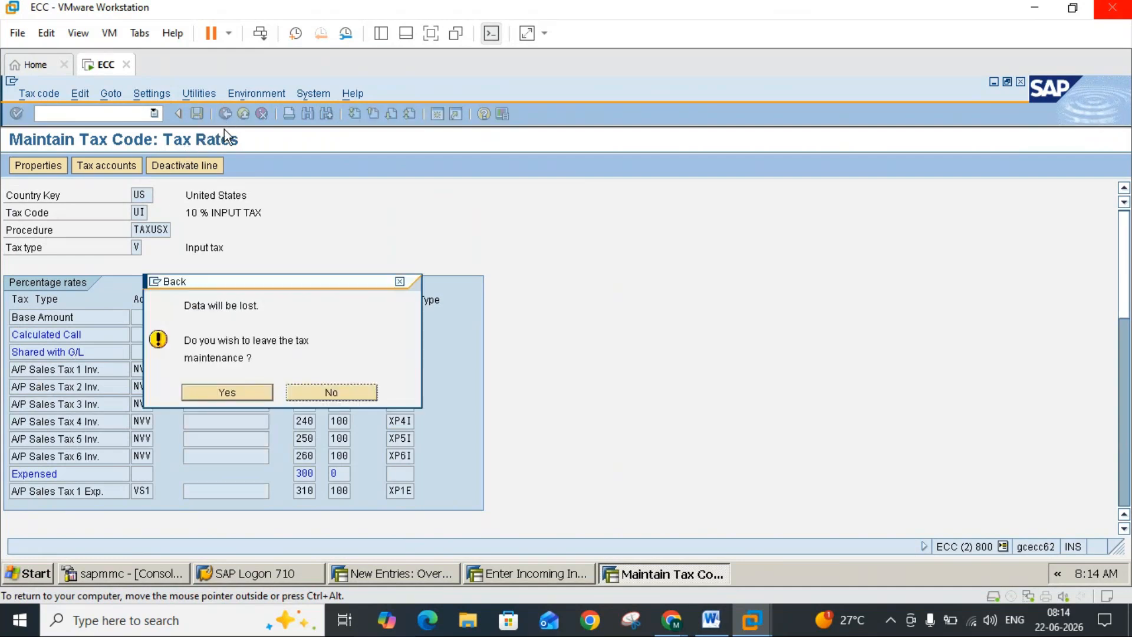
click(272, 391)
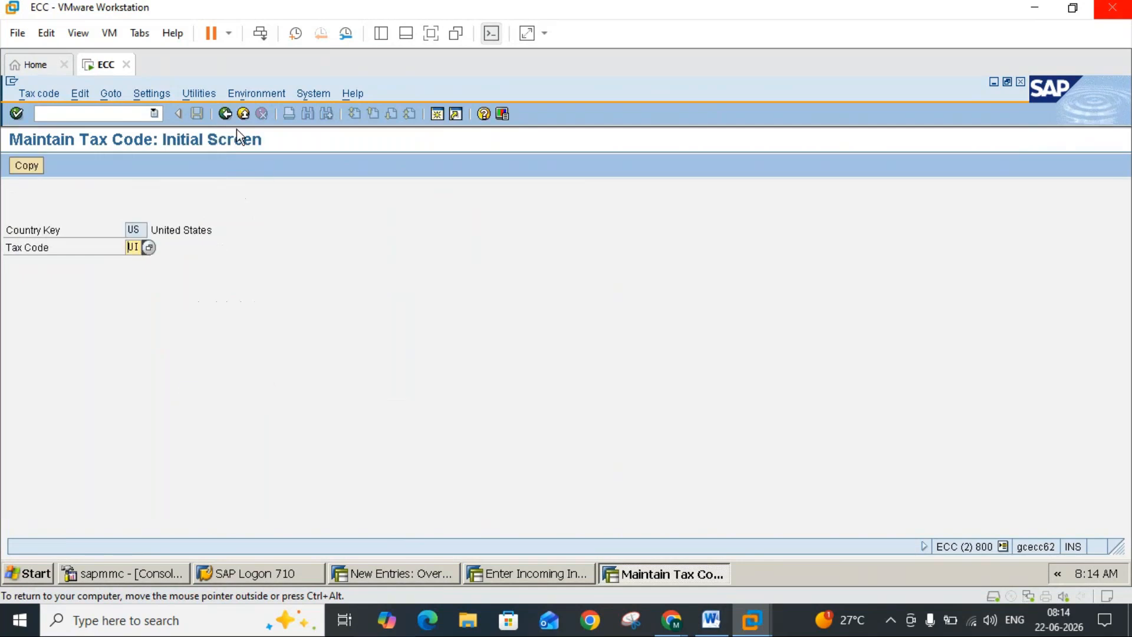
click(243, 114)
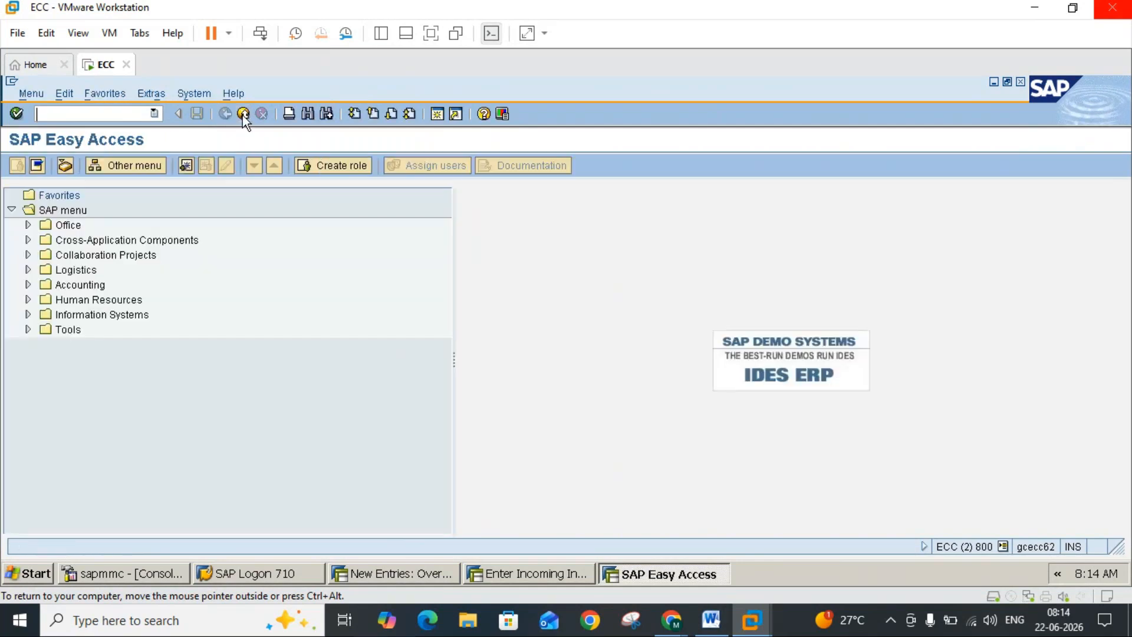
Step: Switch to the INVENTORY MANAGEMENT notes in Word and review the list of stock transfer types, including the STO without SD shipping and billing
click(711, 619)
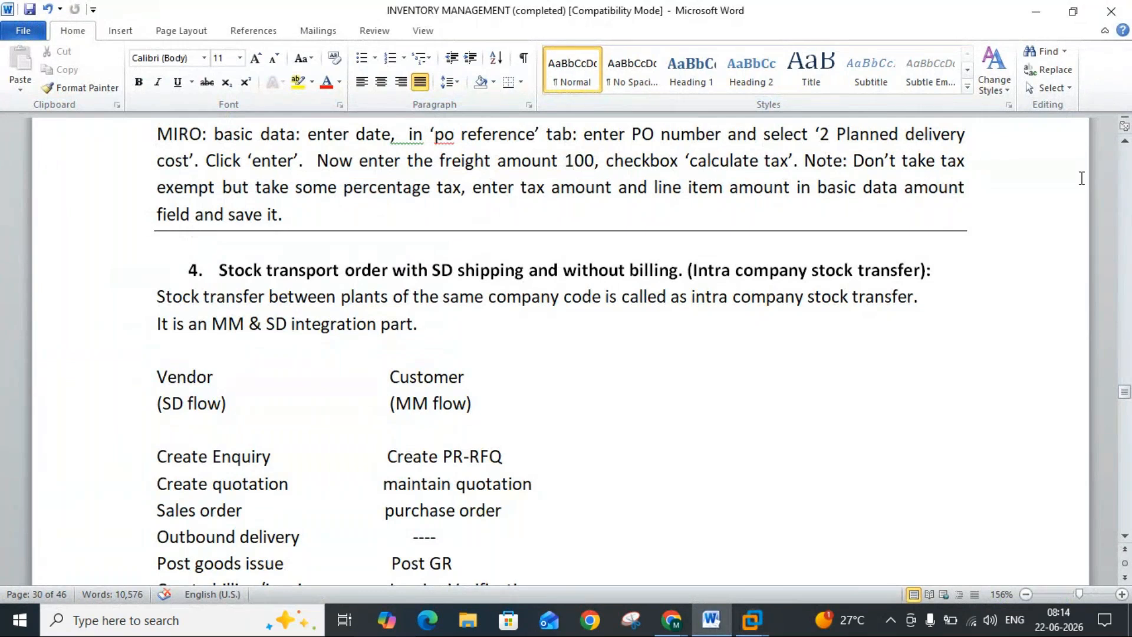
click(1125, 185)
click(1122, 186)
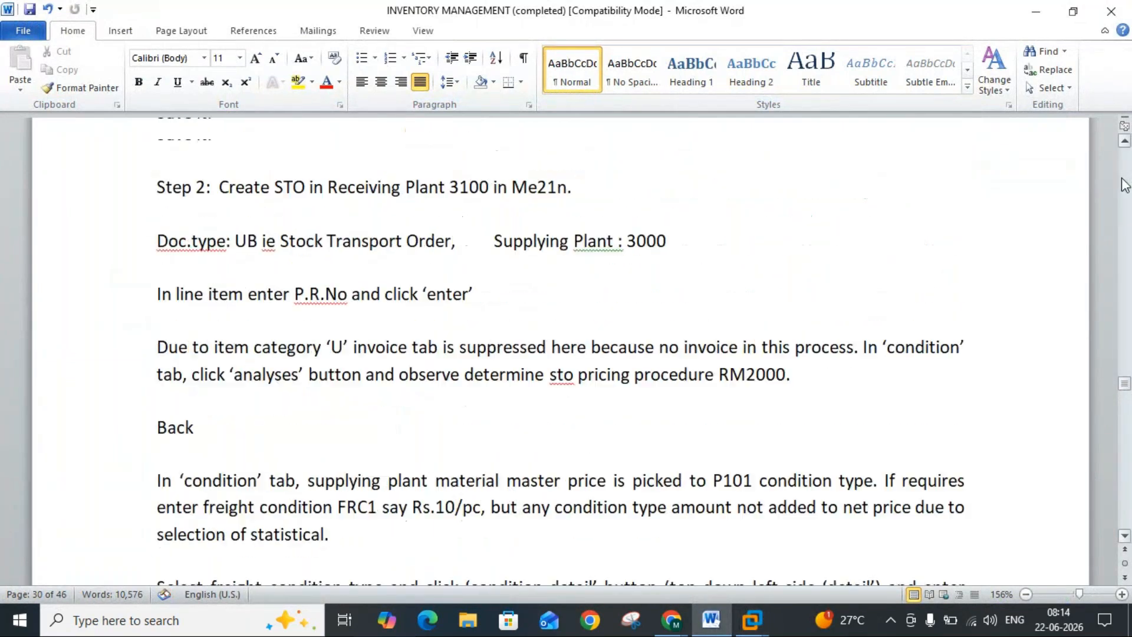
click(1122, 186)
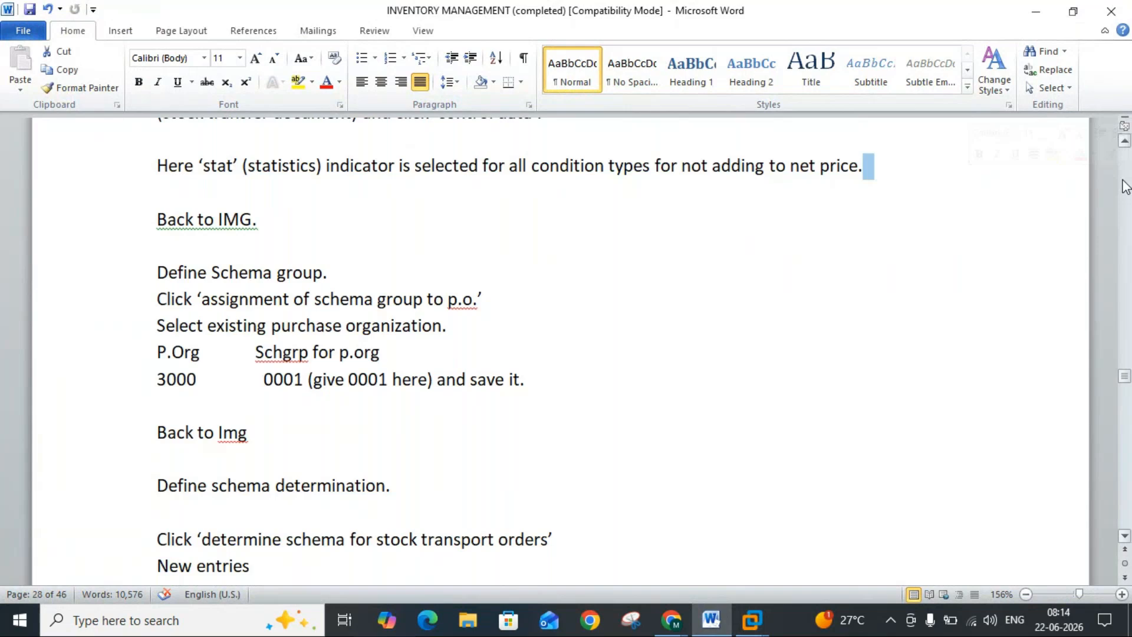
click(1125, 186)
click(1125, 185)
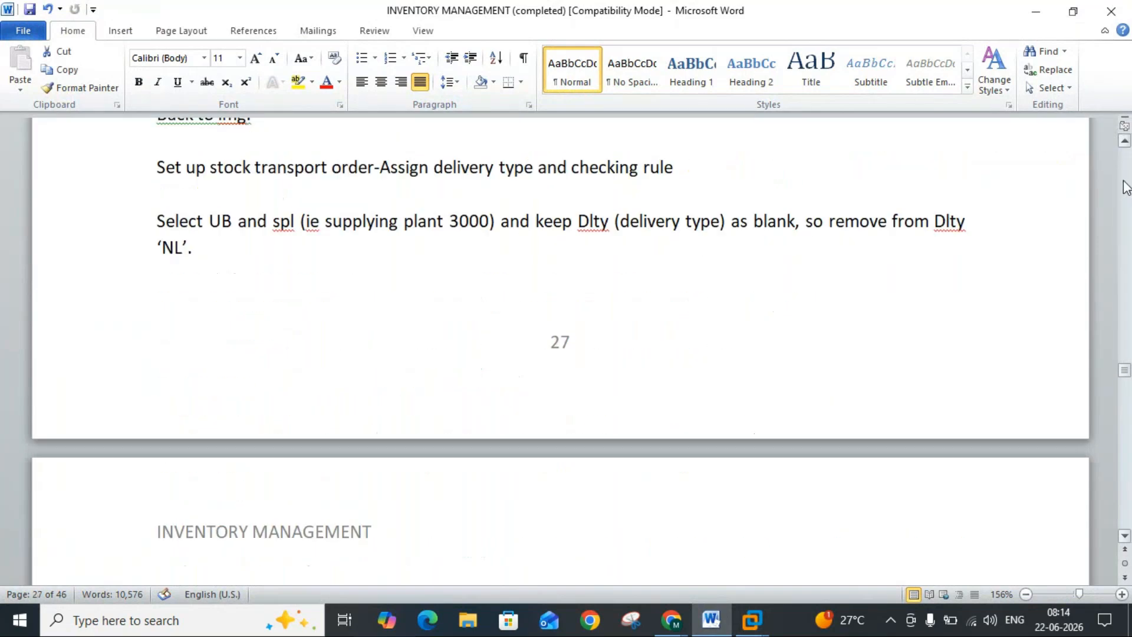
click(1125, 186)
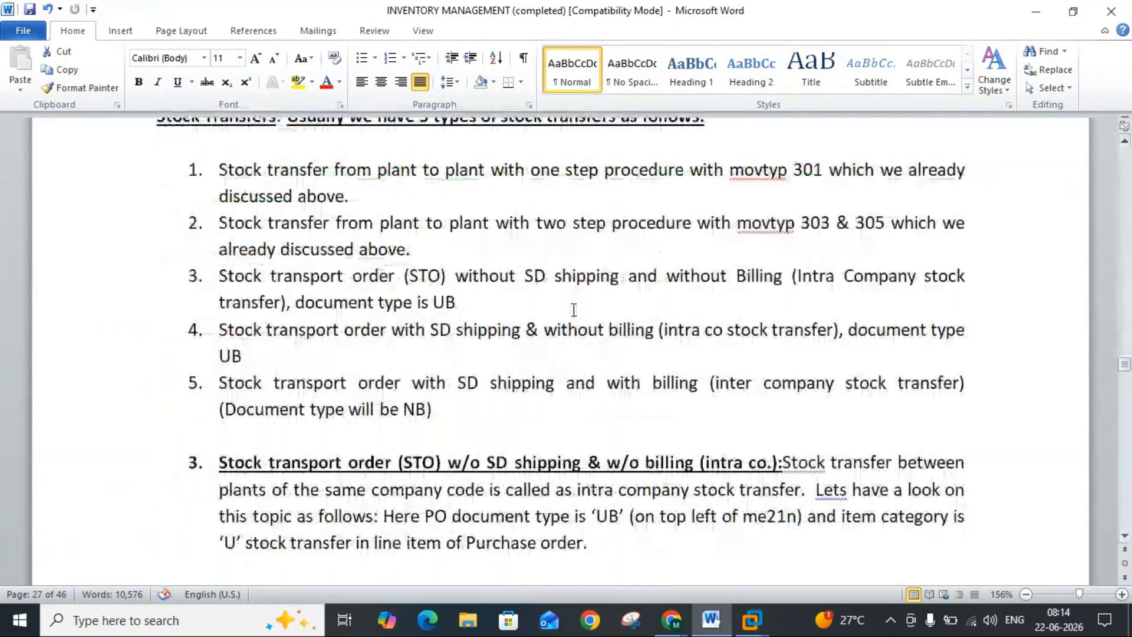
drag(736, 278, 783, 280)
click(783, 280)
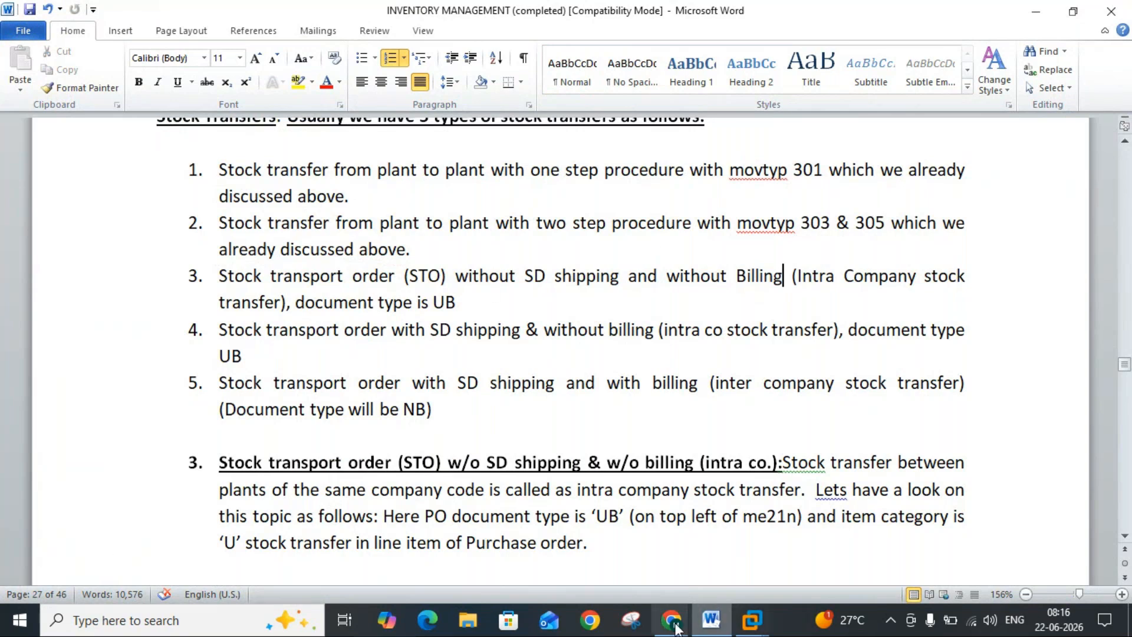
Step: Switch to the GoTo Meeting window in Chrome and open the options for leaving the session
mouse_move(672, 625)
click(683, 554)
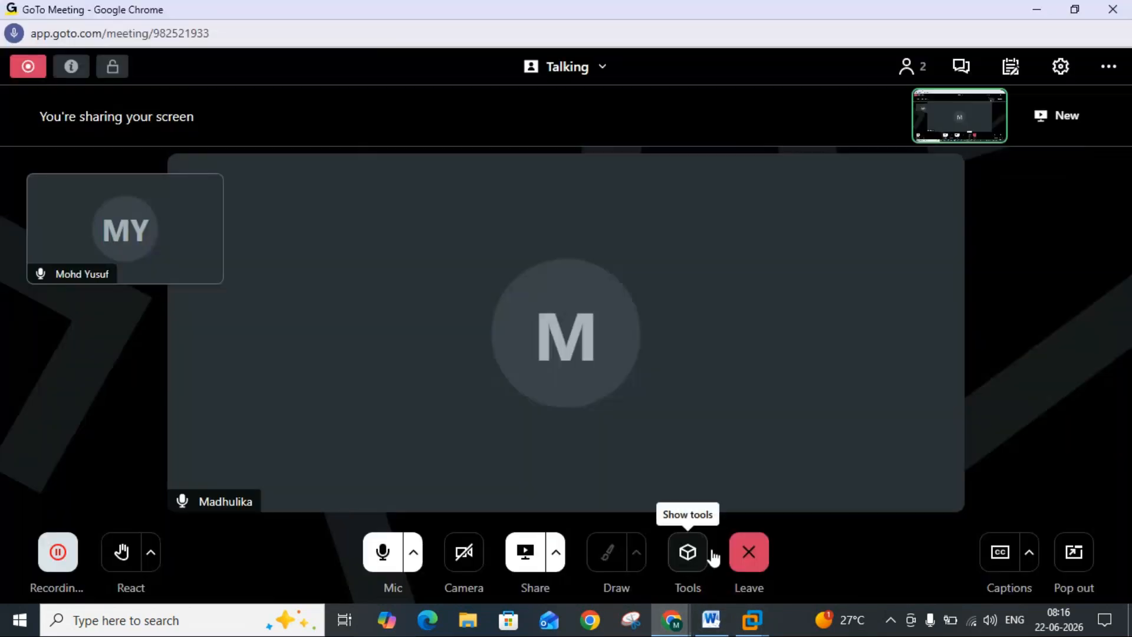
click(758, 550)
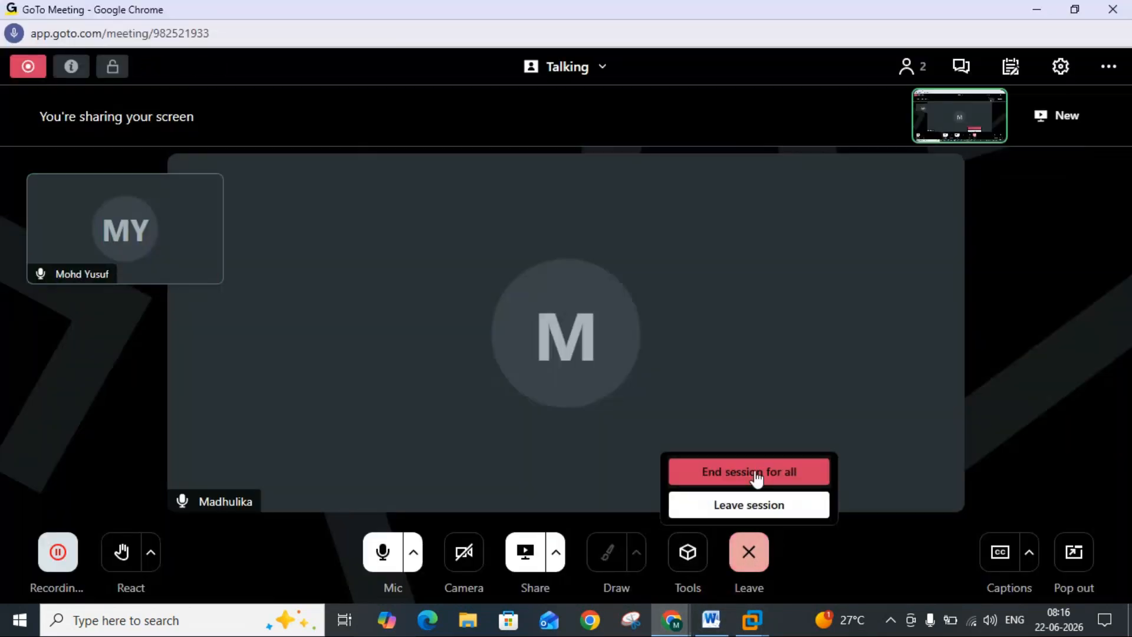